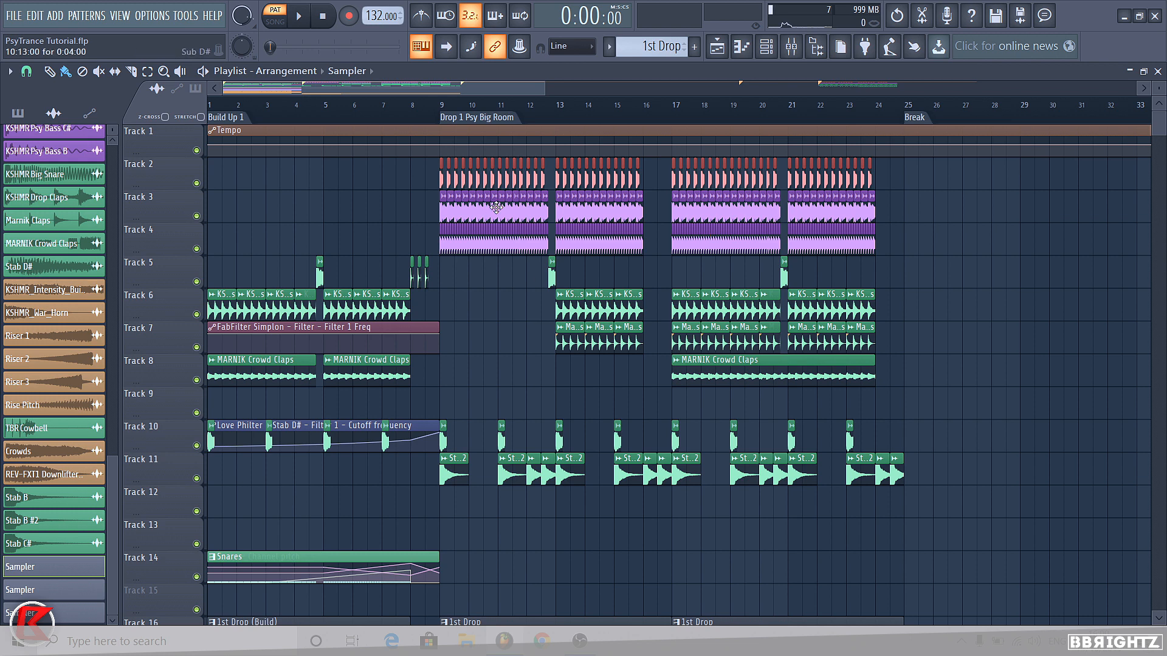
Examine the playlist layers of Build Up 1 and Drop 1 from the Tempo track down to the downlifter on track 30.
{"action": "scroll", "coordinate": [632, 258], "scroll_direction": "down", "scroll_amount": 8}
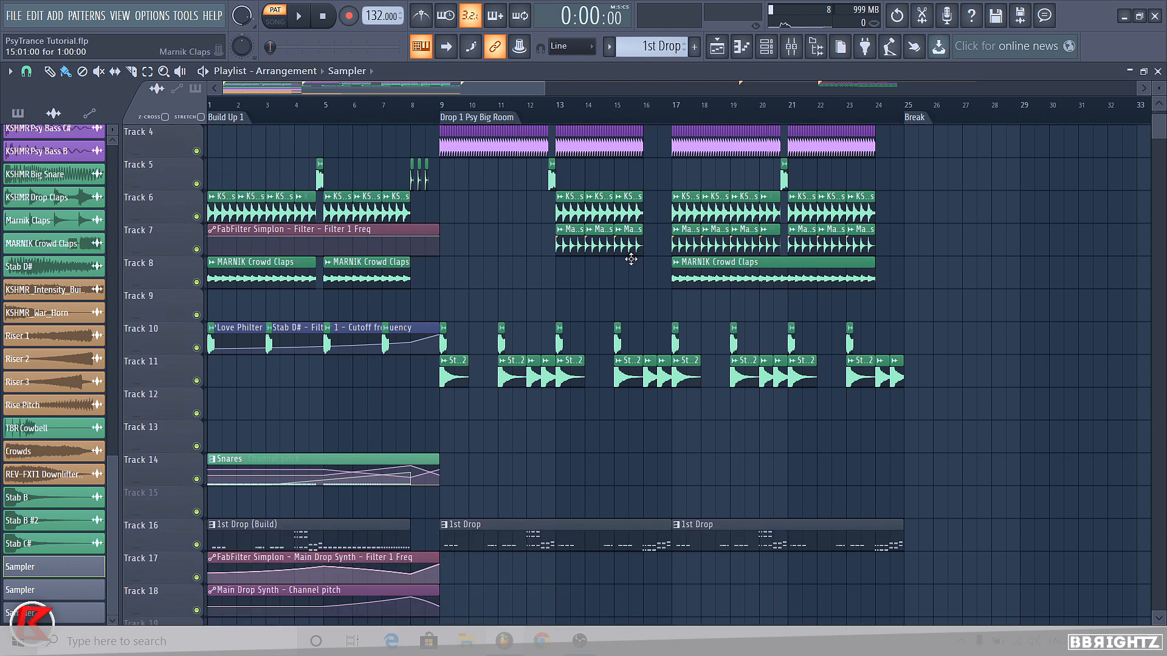
{"action": "scroll", "coordinate": [698, 334], "scroll_direction": "down", "scroll_amount": 4}
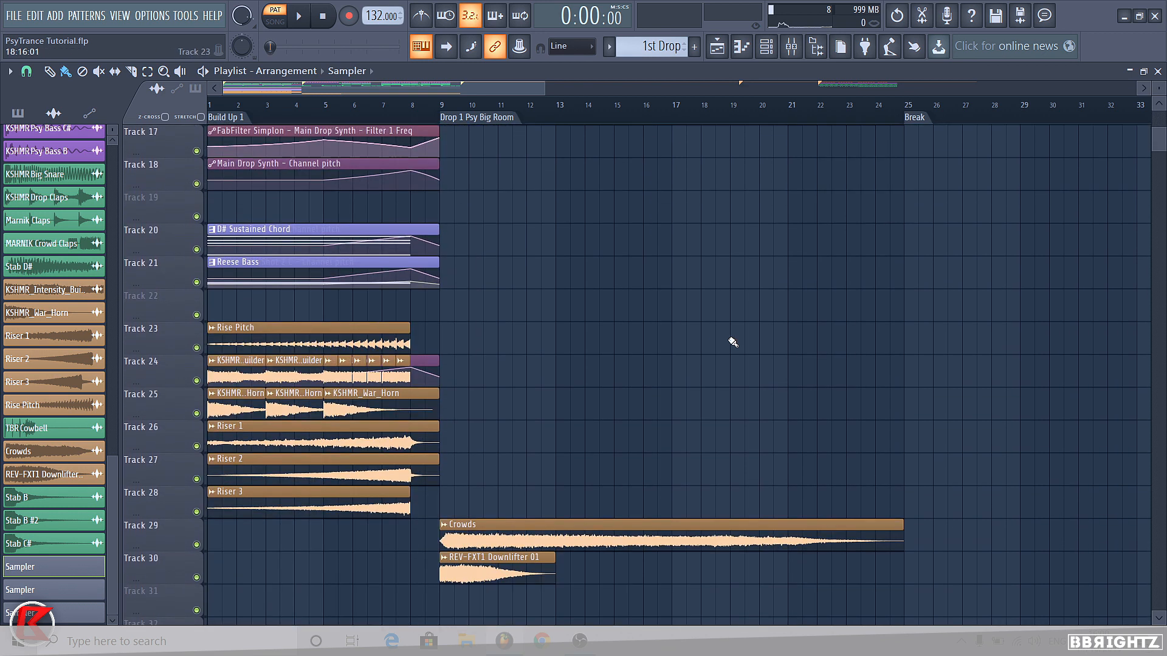
{"action": "left_click_drag", "start_coordinate": [1157, 146], "coordinate": [1161, 60]}
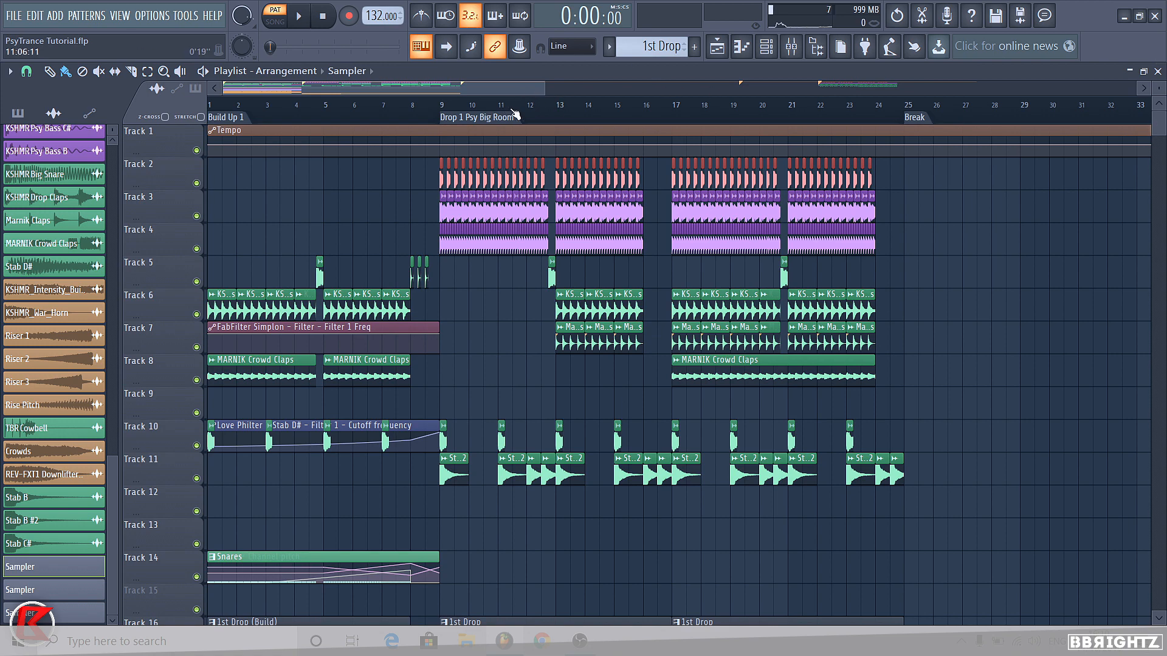
{"action": "mouse_move", "coordinate": [1159, 125]}
{"action": "left_mouse_down"}
{"action": "mouse_move", "coordinate": [1158, 146]}
{"action": "mouse_move", "coordinate": [1159, 123]}
{"action": "left_mouse_up"}
{"action": "scroll", "coordinate": [536, 419], "scroll_direction": "down", "scroll_amount": 5}
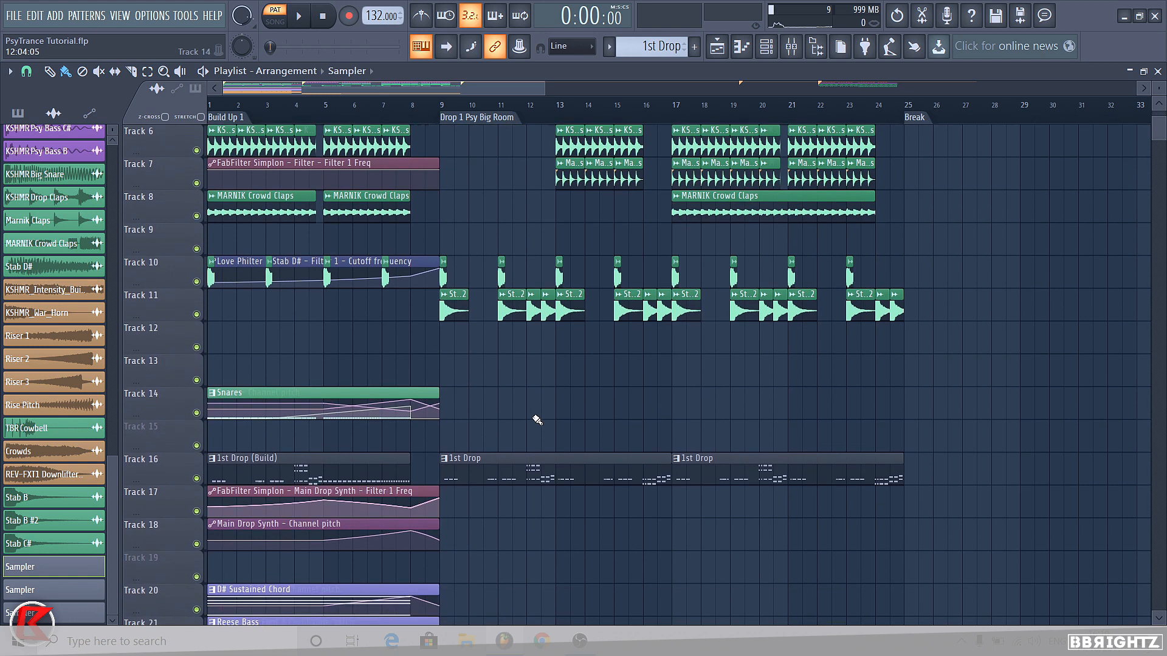
{"action": "left_click", "coordinate": [583, 555]}
{"action": "scroll", "coordinate": [669, 352], "scroll_direction": "down", "scroll_amount": 9}
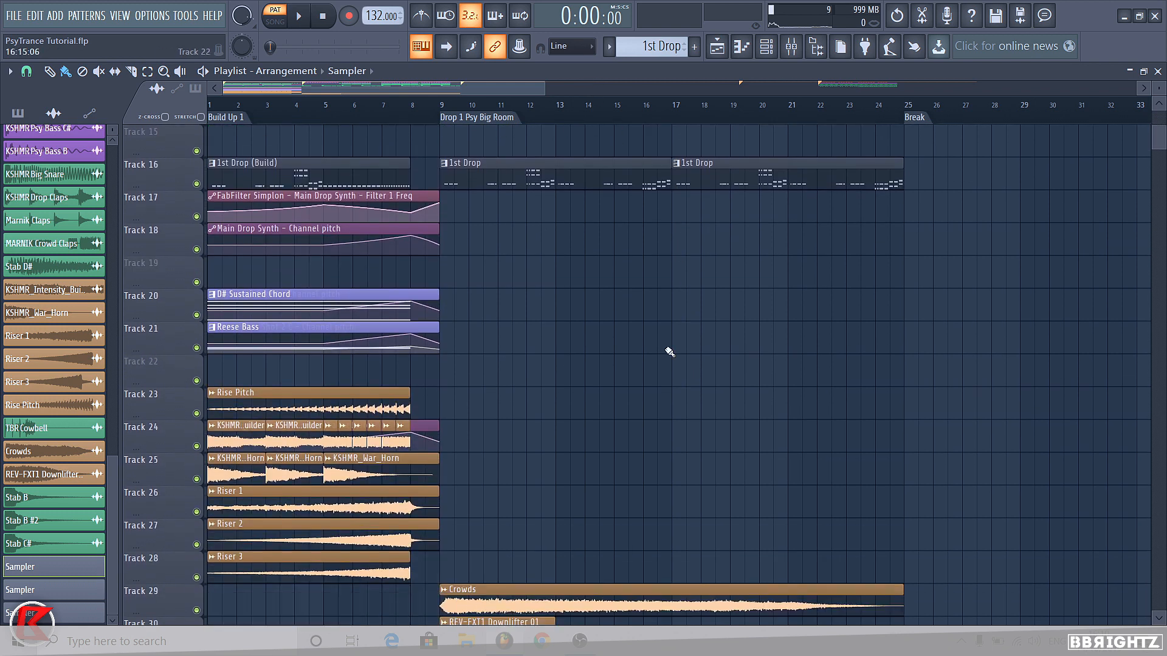
{"action": "scroll", "coordinate": [669, 352], "scroll_direction": "down", "scroll_amount": 2}
{"action": "scroll", "coordinate": [555, 320], "scroll_direction": "up", "scroll_amount": 16}
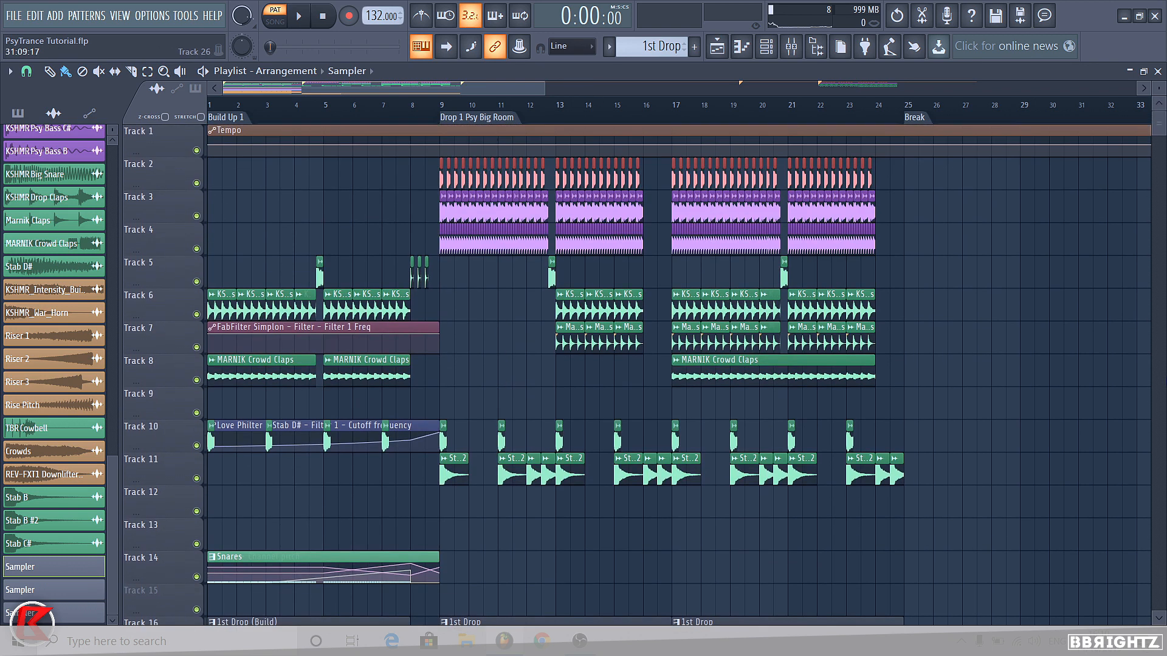
{"action": "scroll", "coordinate": [887, 396], "scroll_direction": "down", "scroll_amount": 16}
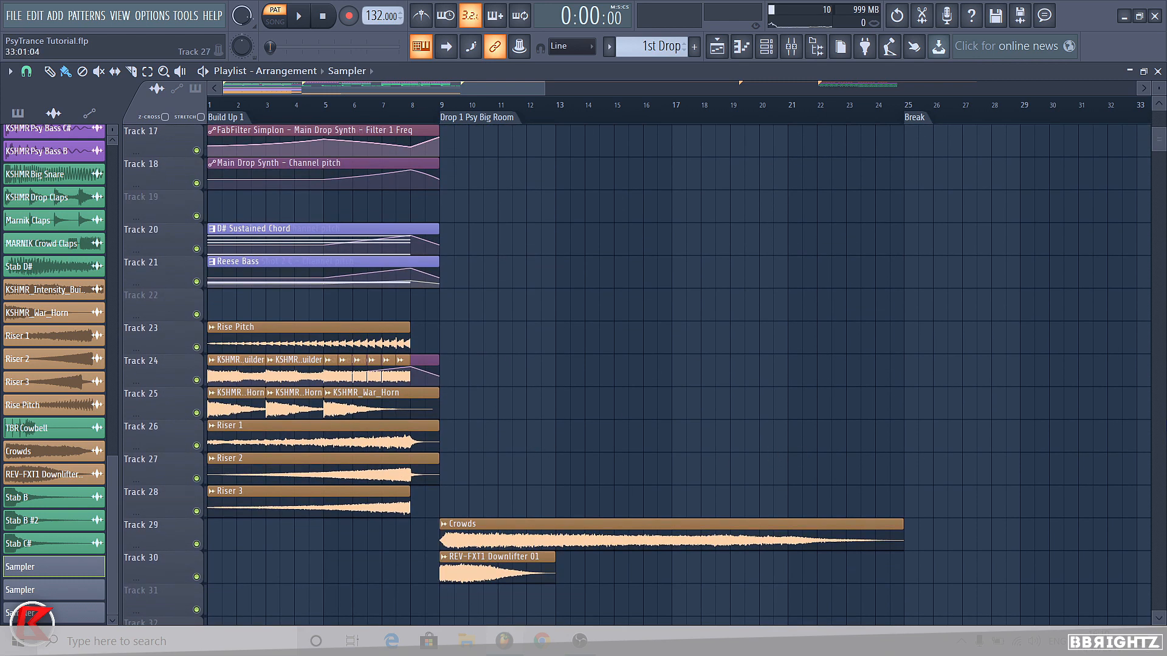
{"action": "scroll", "coordinate": [706, 131], "scroll_direction": "up", "scroll_amount": 16}
{"action": "scroll", "coordinate": [370, 203], "scroll_direction": "down", "scroll_amount": 1}
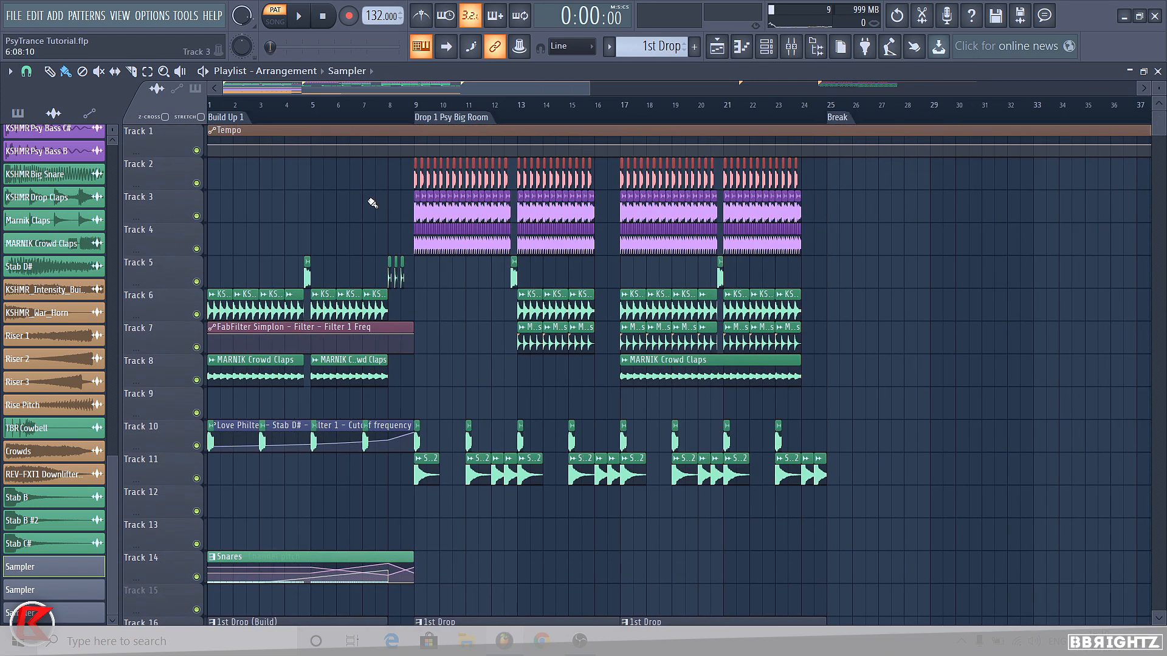
Look along the timeline past the Break, set playback to Song mode and show the patterns in the picker.
{"action": "left_click_drag", "start_coordinate": [446, 91], "coordinate": [644, 118]}
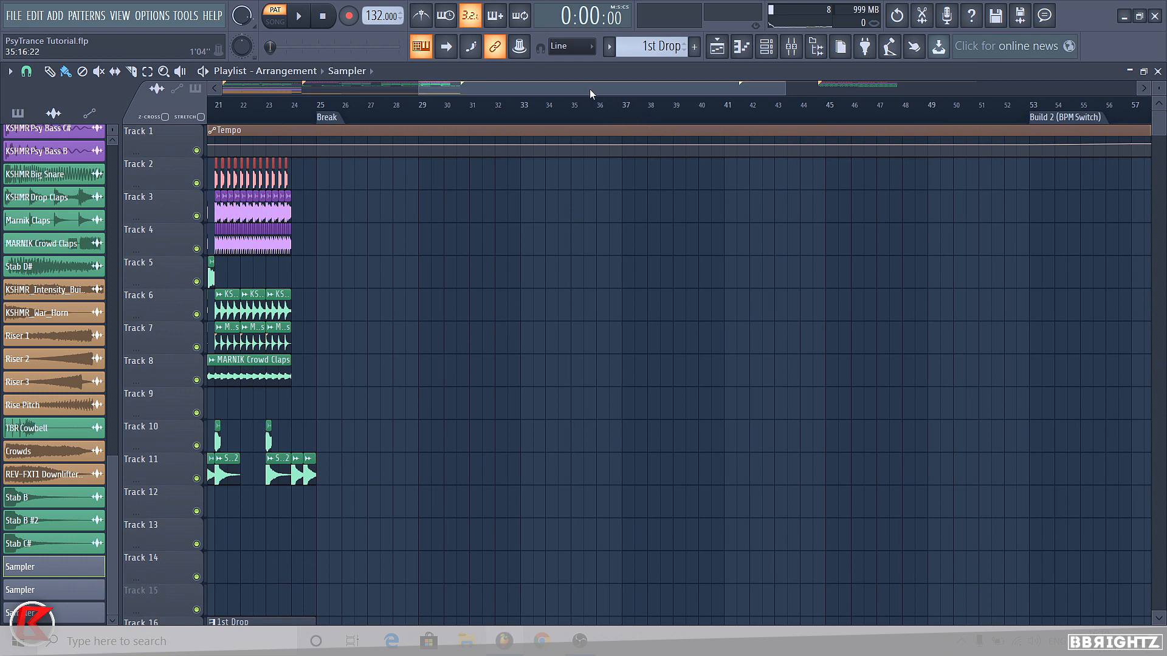
{"action": "left_click_drag", "start_coordinate": [589, 93], "coordinate": [521, 115]}
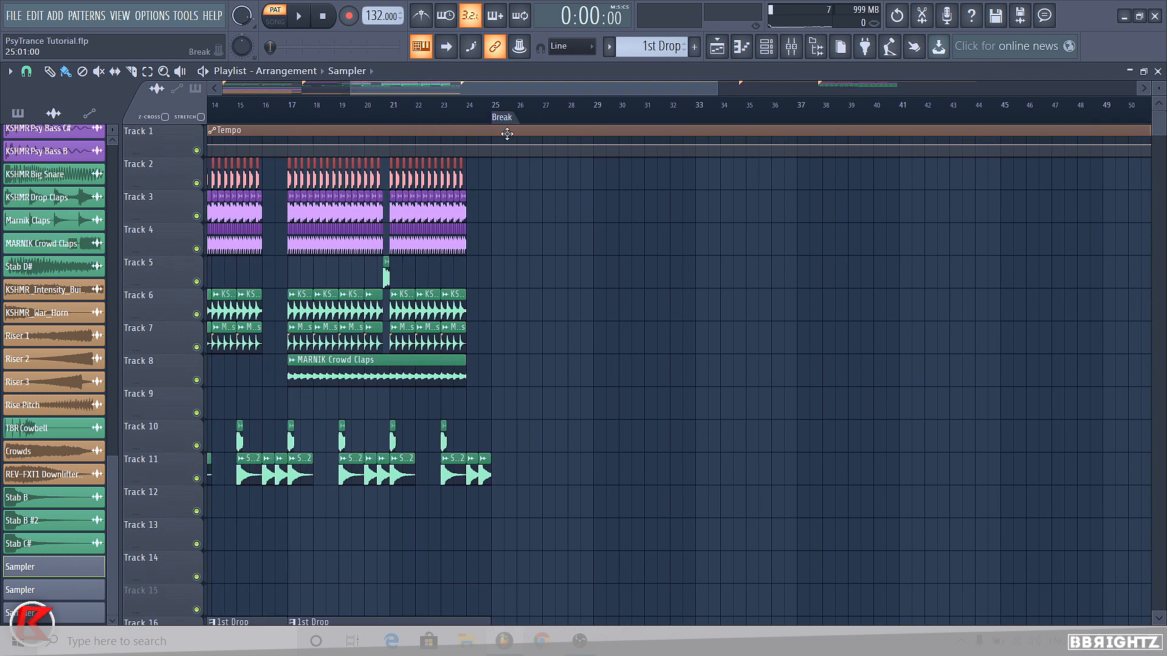
{"action": "scroll", "coordinate": [653, 231], "scroll_direction": "down", "scroll_amount": 2}
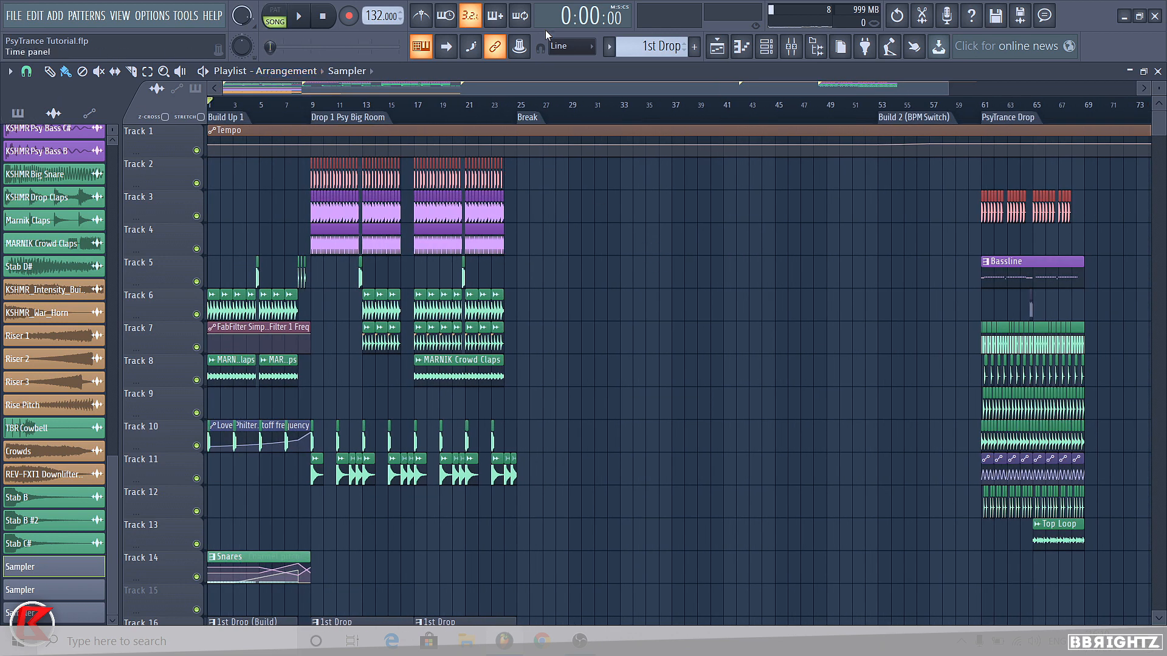
{"action": "left_click", "coordinate": [633, 46]}
{"action": "left_click_drag", "start_coordinate": [946, 91], "coordinate": [644, 153]}
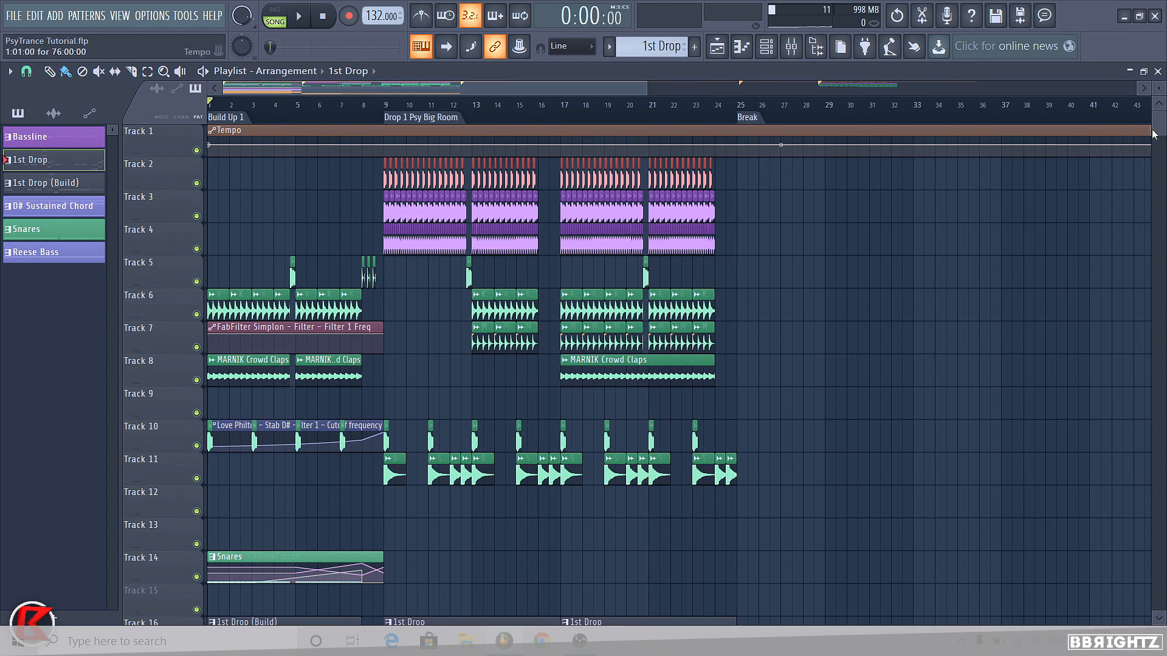
{"action": "left_click_drag", "start_coordinate": [1163, 120], "coordinate": [1148, 93]}
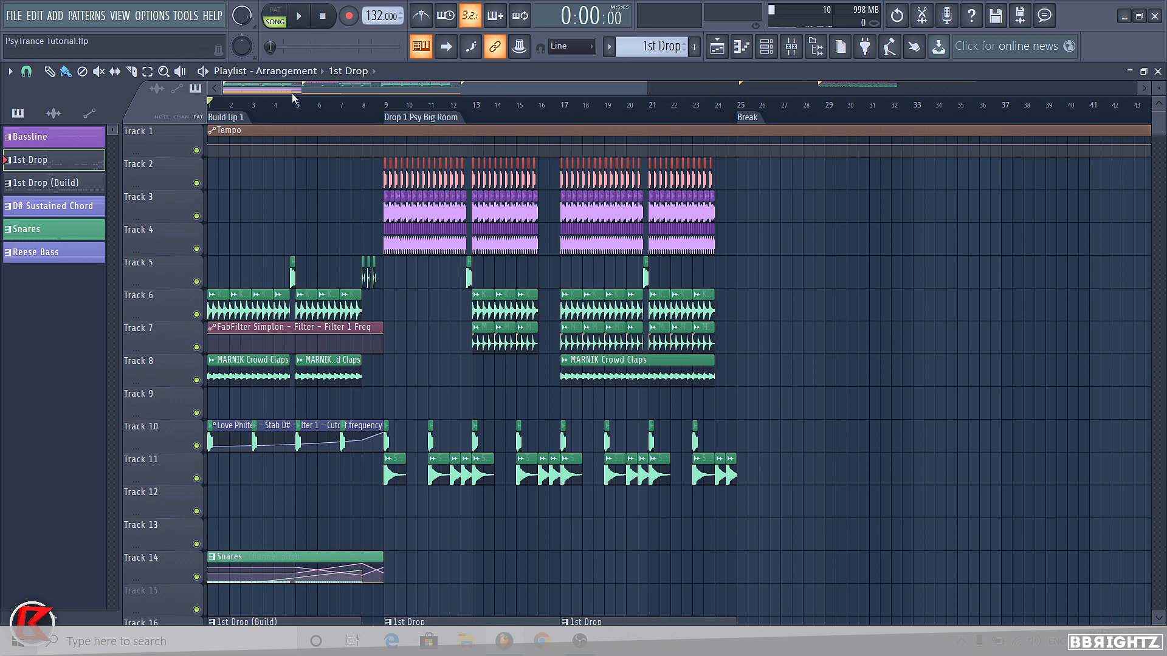
Play the arrangement from Build Up 1 through Drop 1 into the Break, stop playback and save the project.
{"action": "key", "text": "space"}
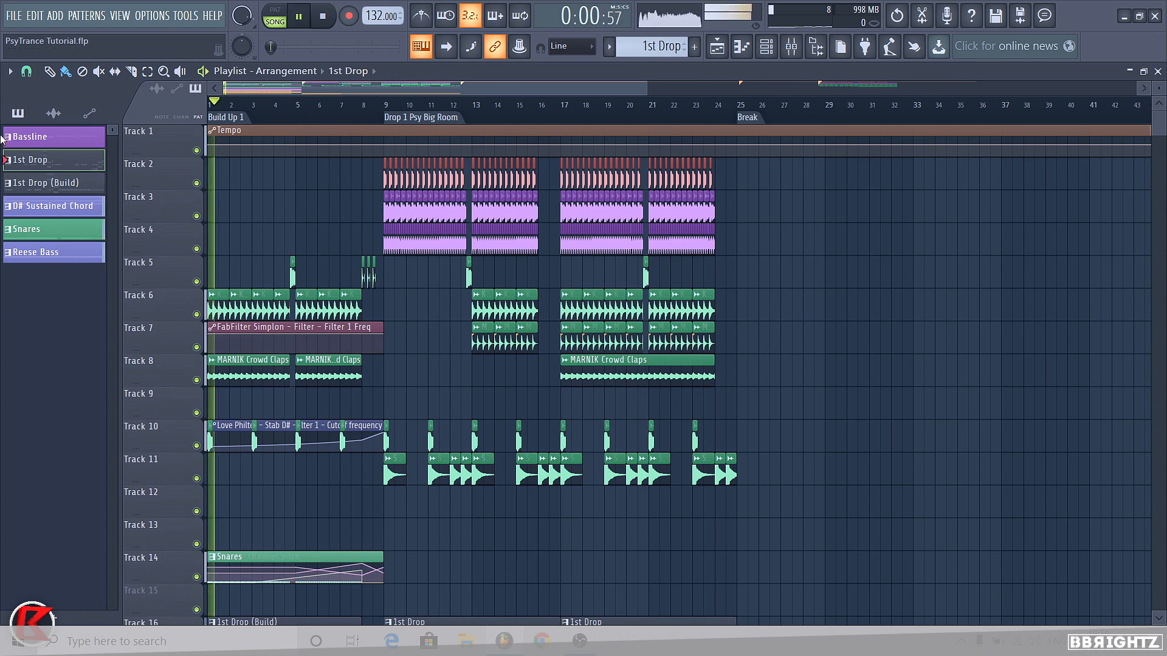
{"action": "key", "text": "space"}
{"action": "scroll", "coordinate": [320, 357], "scroll_direction": "down", "scroll_amount": 2}
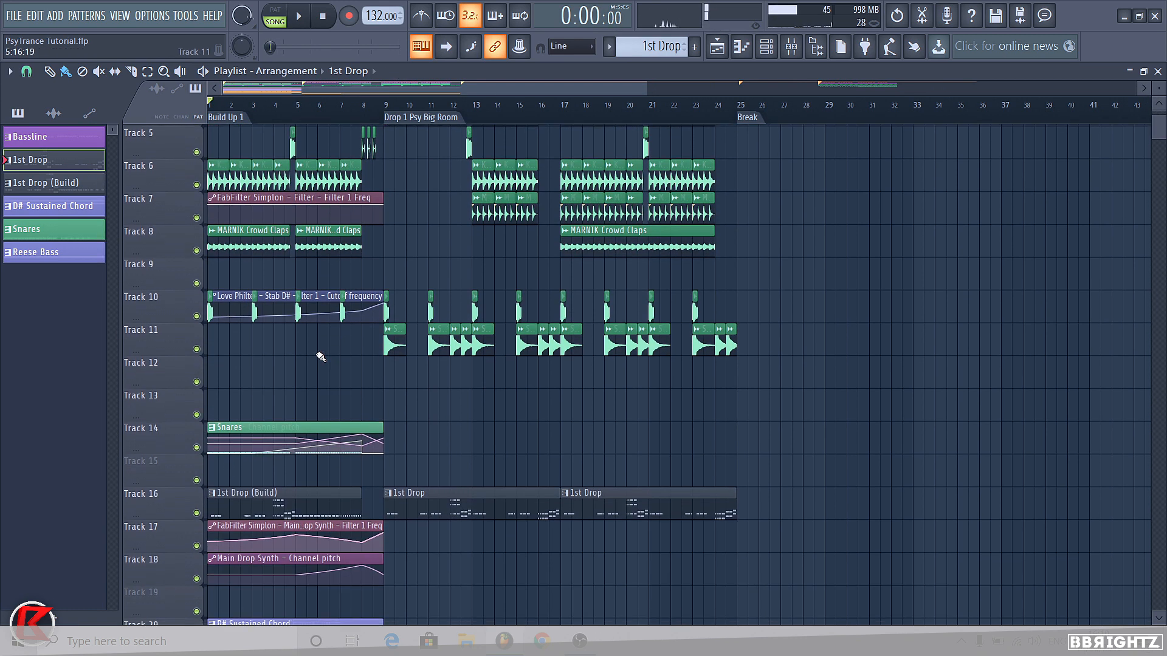
{"action": "scroll", "coordinate": [321, 356], "scroll_direction": "down", "scroll_amount": 1}
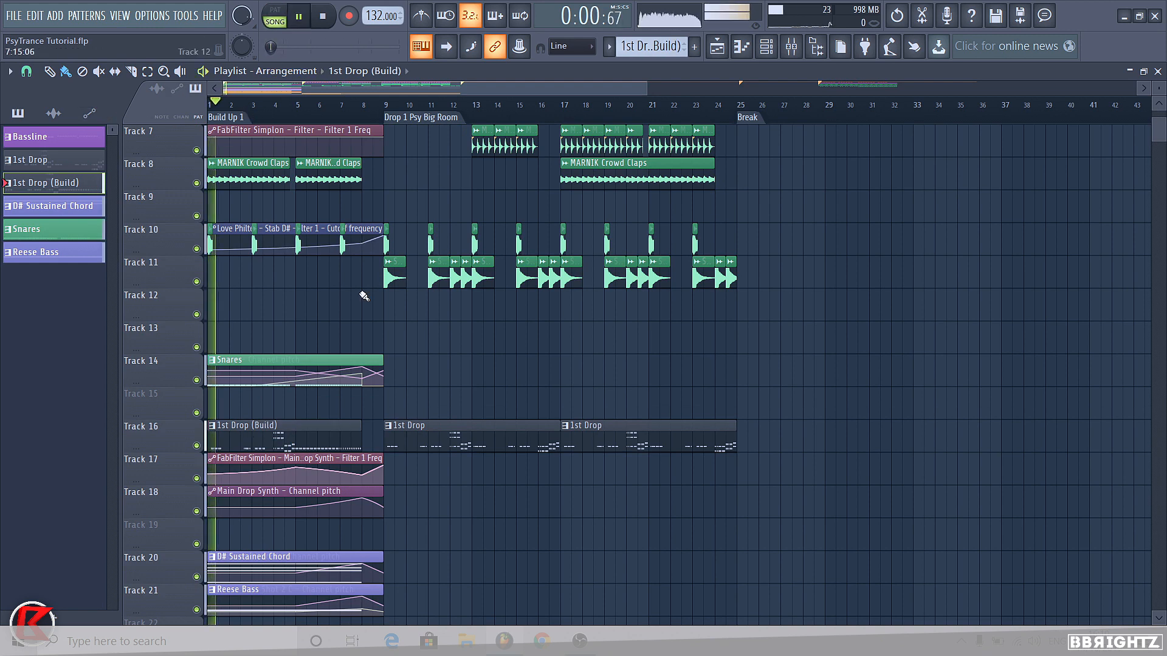
{"action": "scroll", "coordinate": [849, 387], "scroll_direction": "up", "scroll_amount": 2}
{"action": "scroll", "coordinate": [855, 353], "scroll_direction": "up", "scroll_amount": 2}
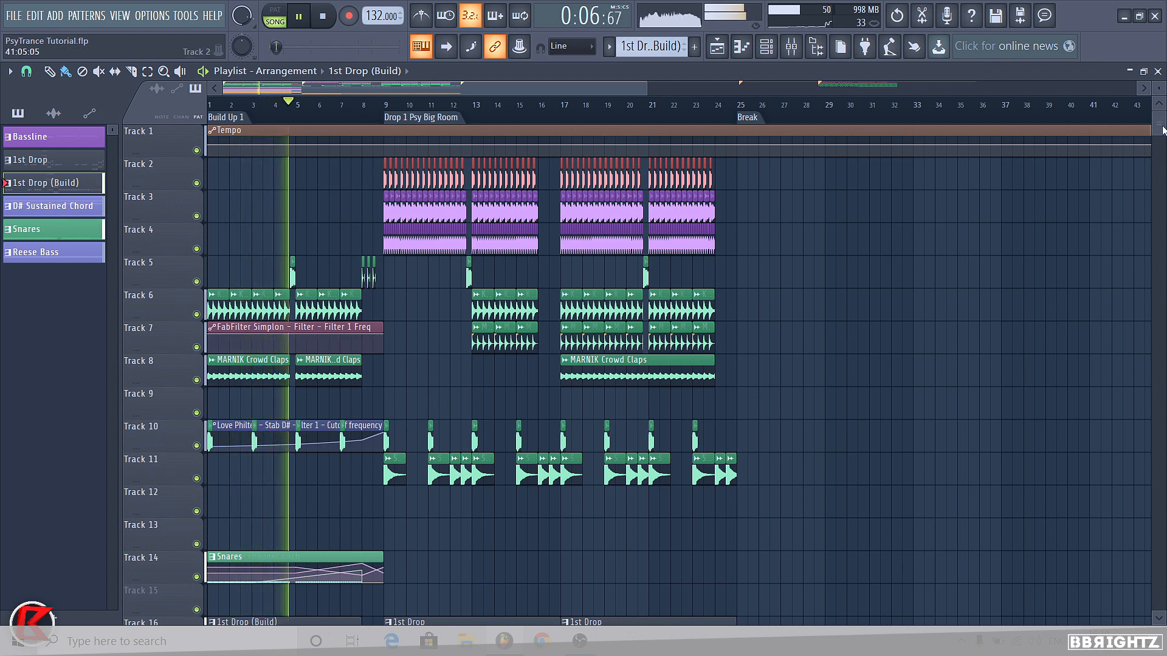
{"action": "mouse_move", "coordinate": [1163, 129]}
{"action": "left_mouse_down"}
{"action": "mouse_move", "coordinate": [1161, 153]}
{"action": "mouse_move", "coordinate": [1160, 125]}
{"action": "left_mouse_up"}
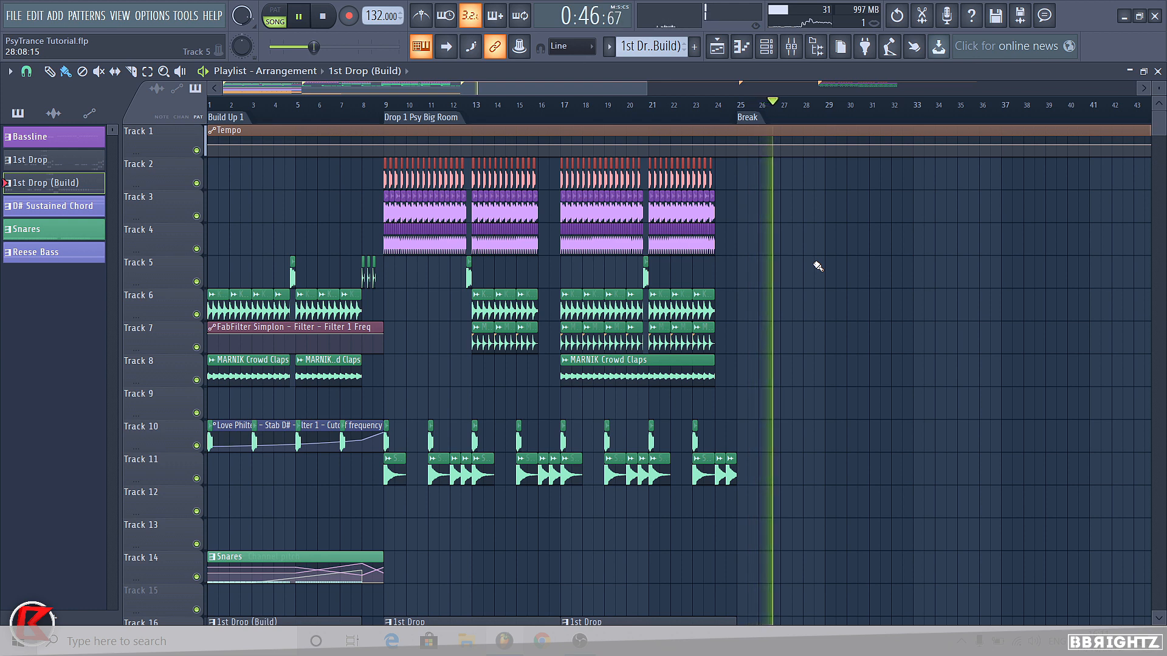
{"action": "key", "text": "space"}
{"action": "key", "text": "ctrl+s"}
Mark bar 8, just before the Drop 1 marker, as a time selection and clear the selection.
{"action": "scroll", "coordinate": [367, 372], "scroll_direction": "down", "scroll_amount": 5}
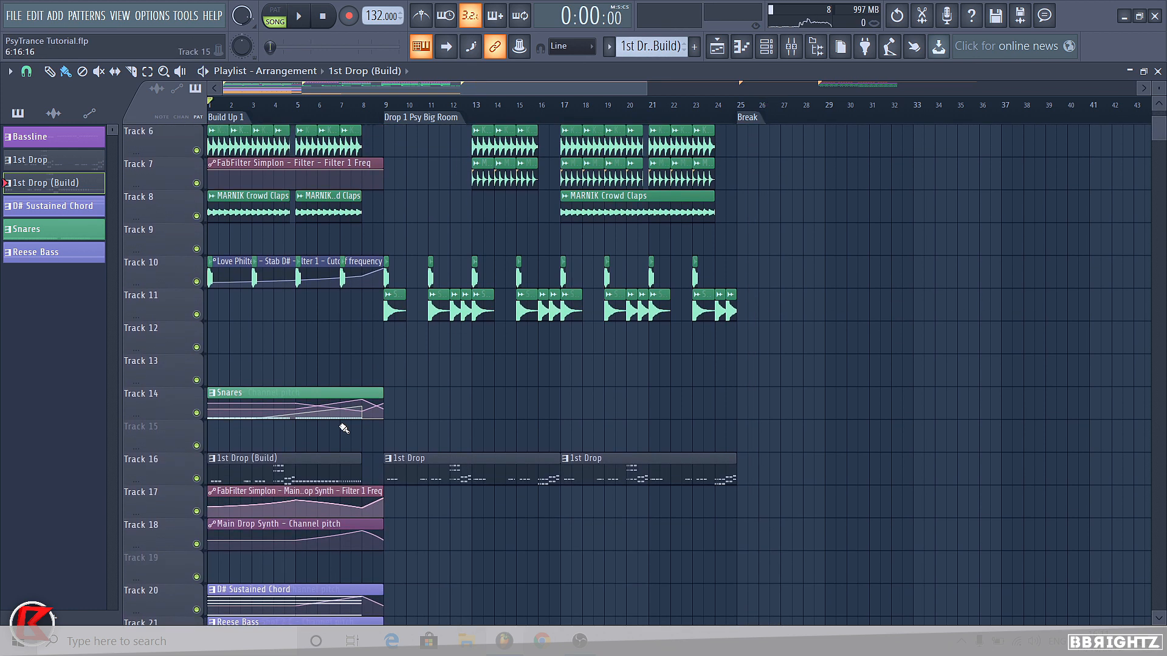
{"action": "scroll", "coordinate": [344, 428], "scroll_direction": "up", "scroll_amount": 5}
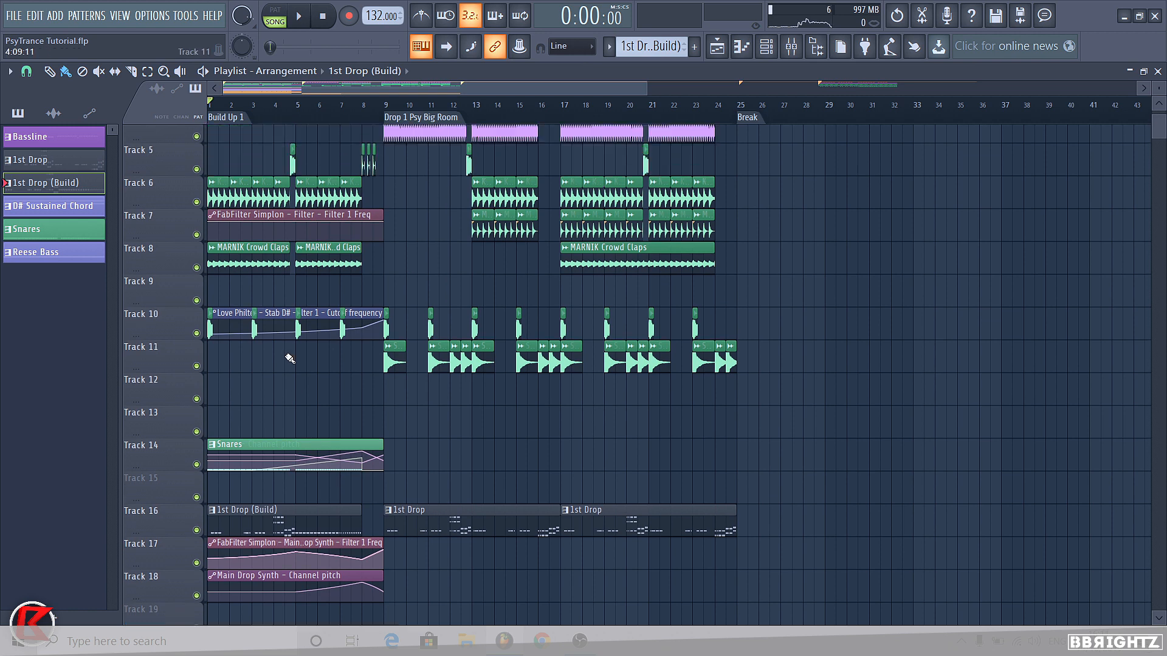
{"action": "scroll", "coordinate": [358, 268], "scroll_direction": "up", "scroll_amount": 3}
{"action": "scroll", "coordinate": [375, 247], "scroll_direction": "up", "scroll_amount": 1}
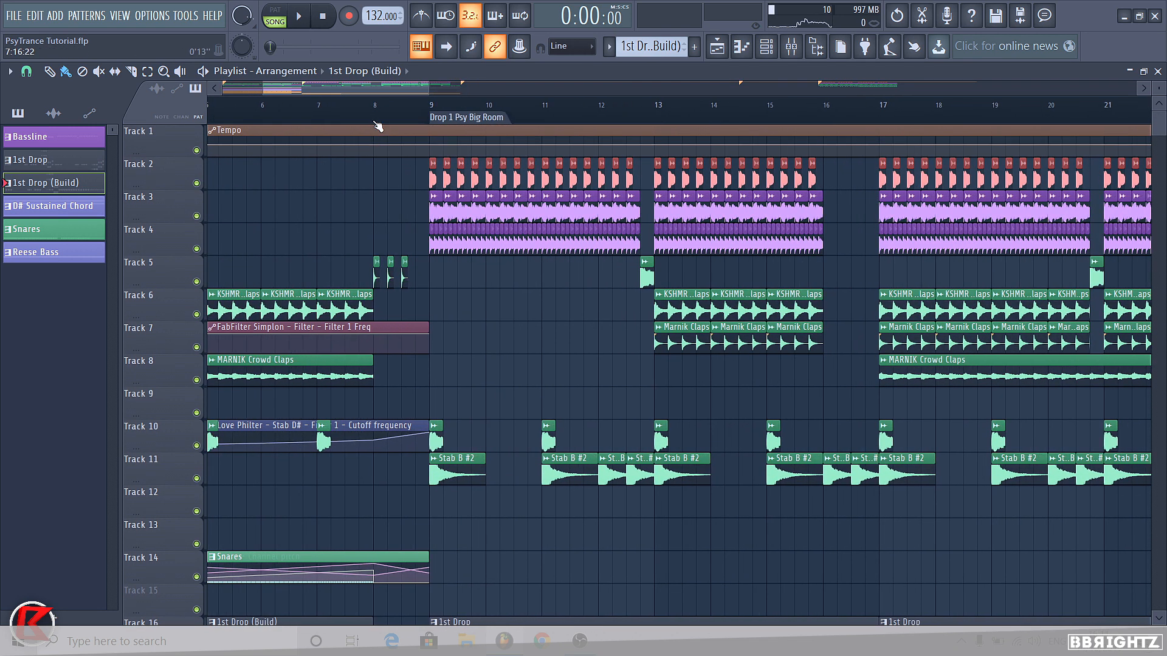
{"action": "left_click_drag", "start_coordinate": [375, 113], "coordinate": [428, 122]}
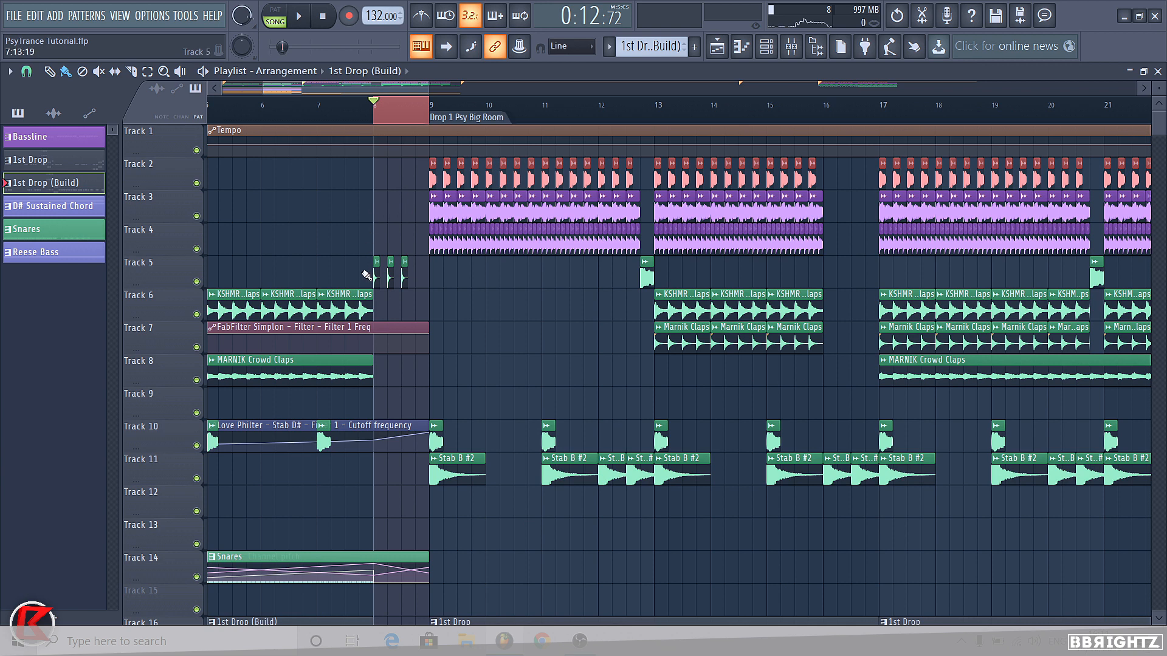
{"action": "scroll", "coordinate": [434, 281], "scroll_direction": "up", "scroll_amount": 3}
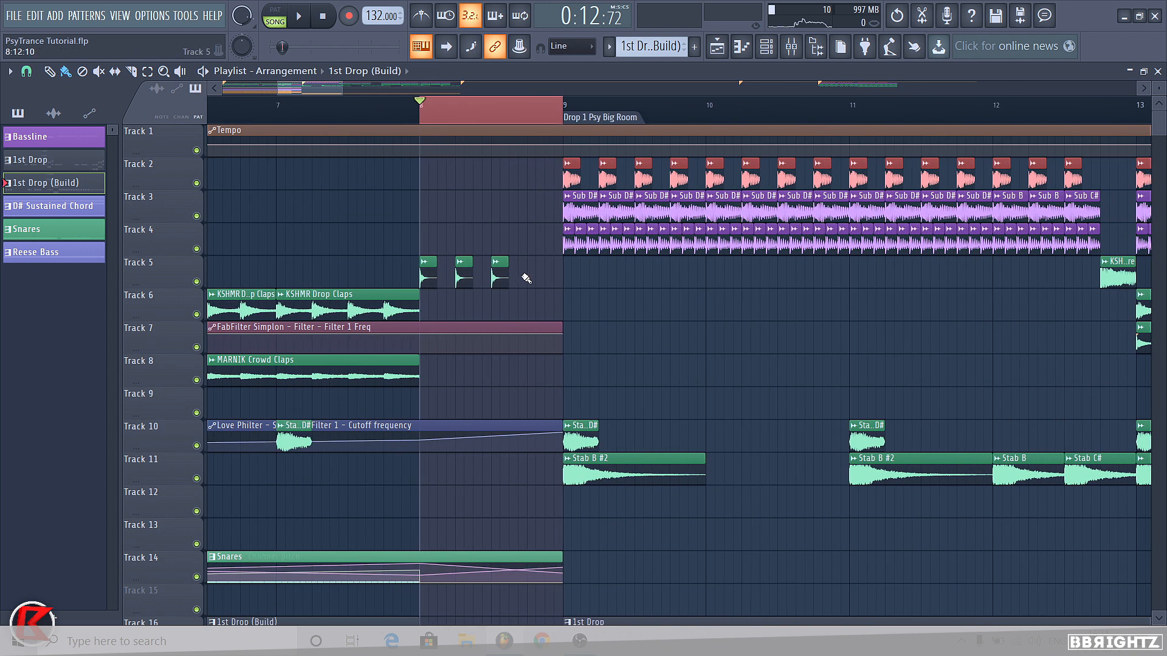
{"action": "left_click_drag", "start_coordinate": [527, 113], "coordinate": [556, 109]}
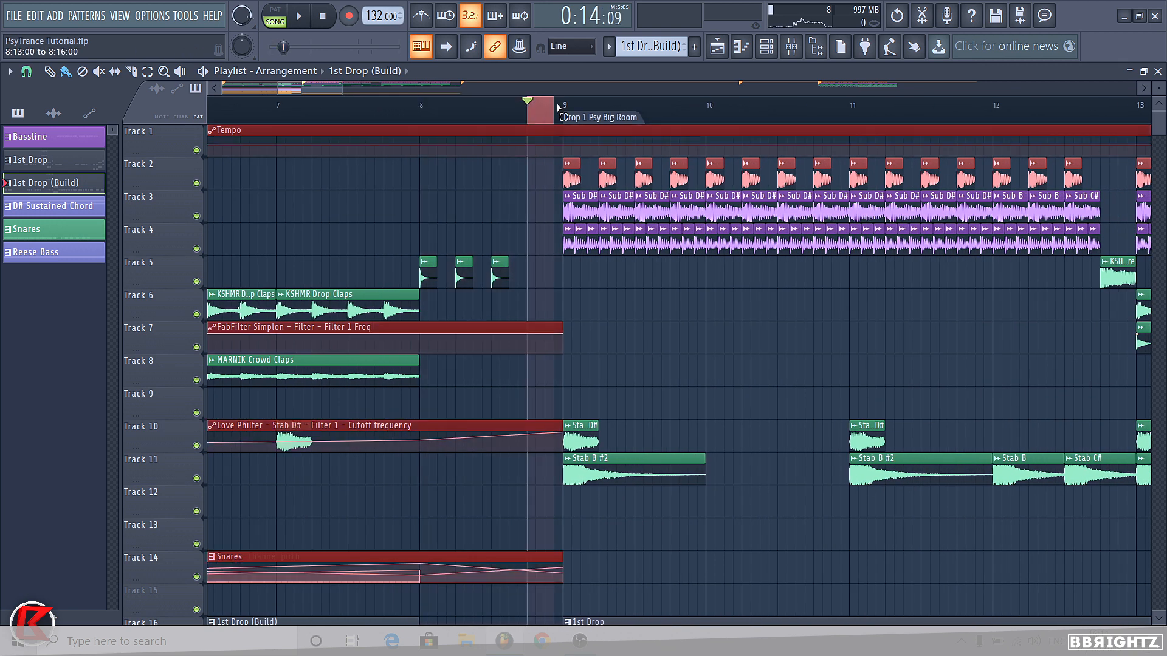
{"action": "left_click_drag", "start_coordinate": [419, 111], "coordinate": [557, 114]}
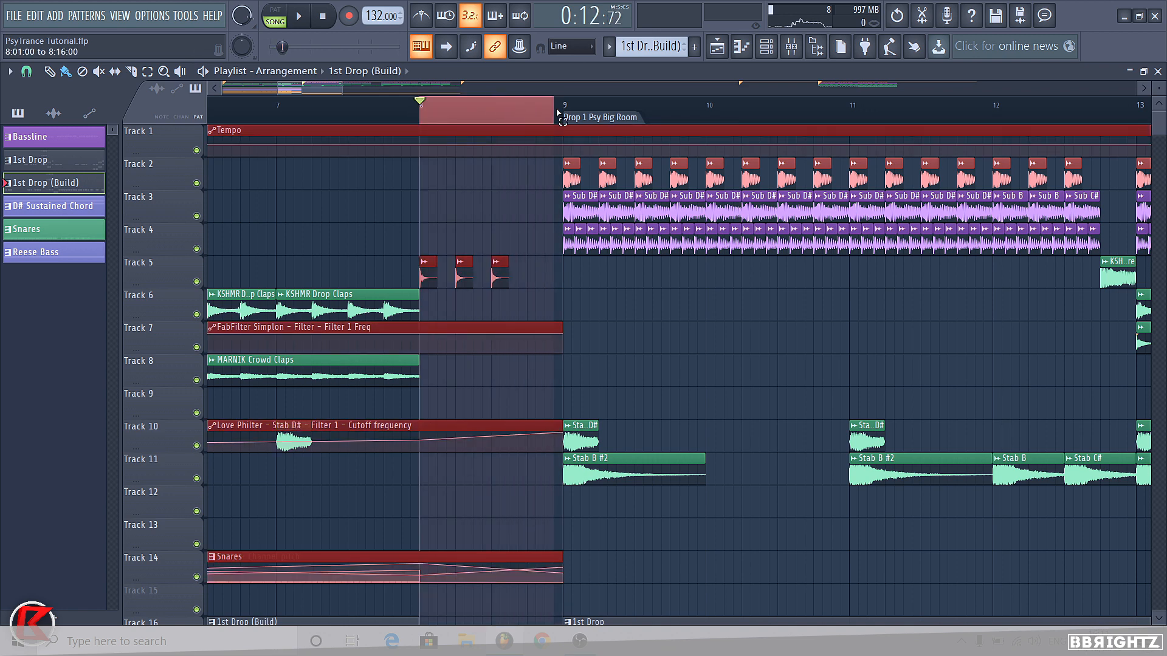
{"action": "left_click", "coordinate": [484, 186], "text": "ctrl"}
{"action": "left_click", "coordinate": [477, 109], "text": "ctrl"}
Examine how the drum, bass, clap and stab clips are arranged across the build-up and Drop 1.
{"action": "scroll", "coordinate": [443, 275], "scroll_direction": "down", "scroll_amount": 4}
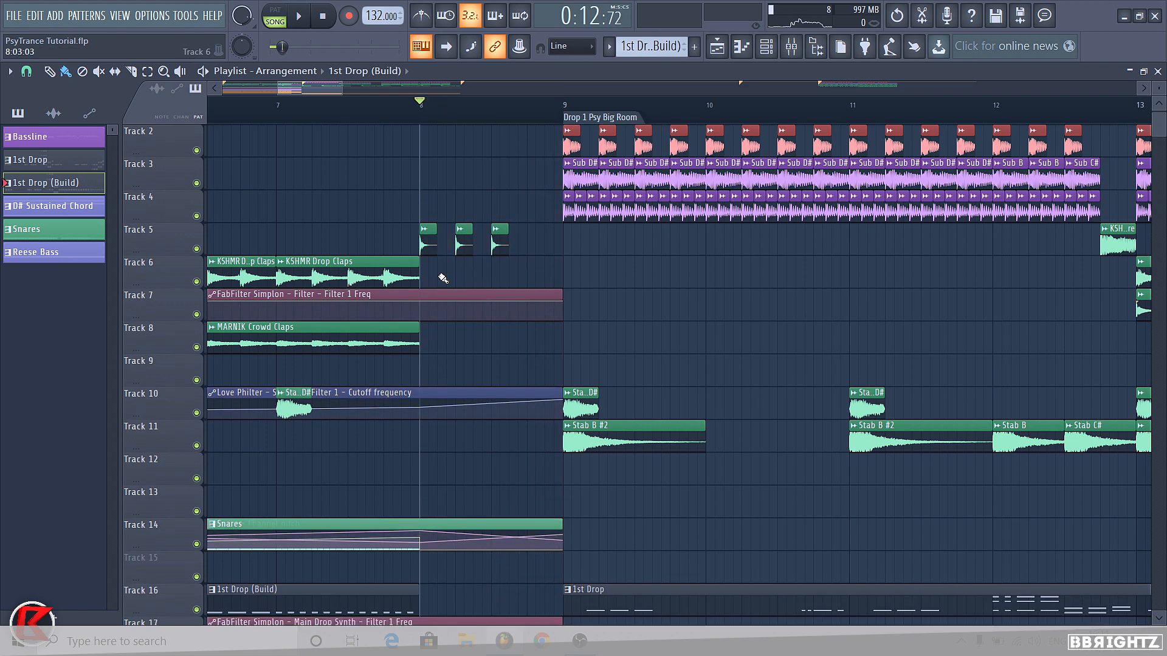
{"action": "scroll", "coordinate": [447, 267], "scroll_direction": "down", "scroll_amount": 4}
{"action": "scroll", "coordinate": [930, 333], "scroll_direction": "up", "scroll_amount": 6}
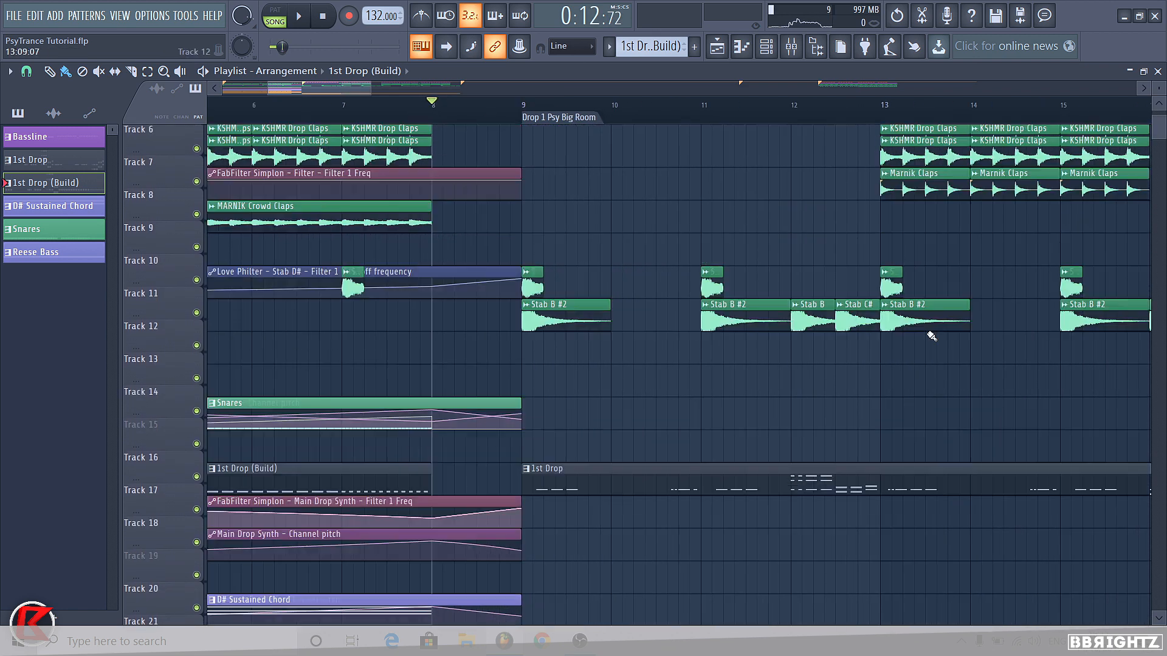
{"action": "scroll", "coordinate": [441, 158], "scroll_direction": "down", "scroll_amount": 3}
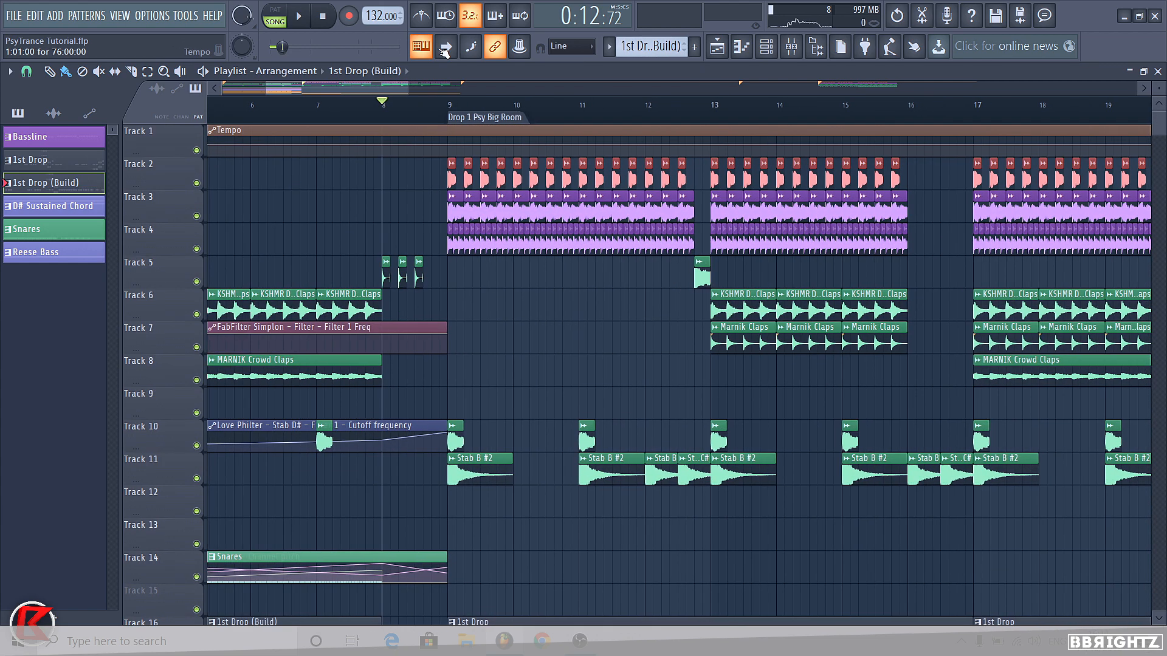
{"action": "scroll", "coordinate": [328, 273], "scroll_direction": "down", "scroll_amount": 4}
{"action": "scroll", "coordinate": [376, 255], "scroll_direction": "down", "scroll_amount": 4}
{"action": "scroll", "coordinate": [425, 373], "scroll_direction": "up", "scroll_amount": 5}
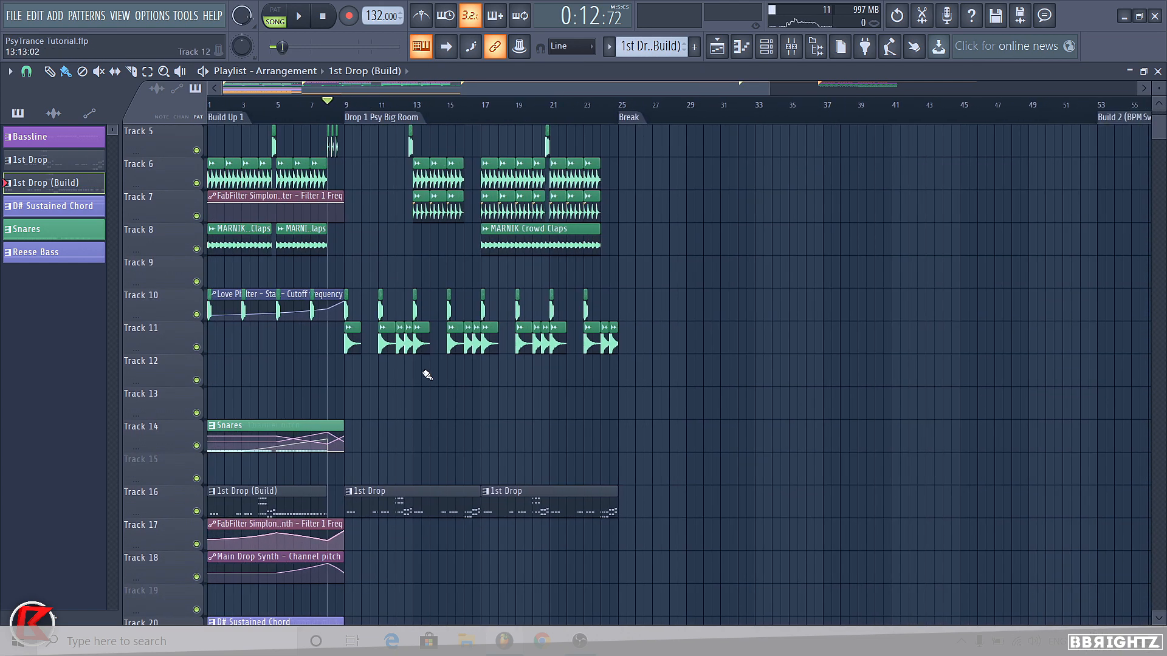
{"action": "scroll", "coordinate": [450, 480], "scroll_direction": "down", "scroll_amount": 1}
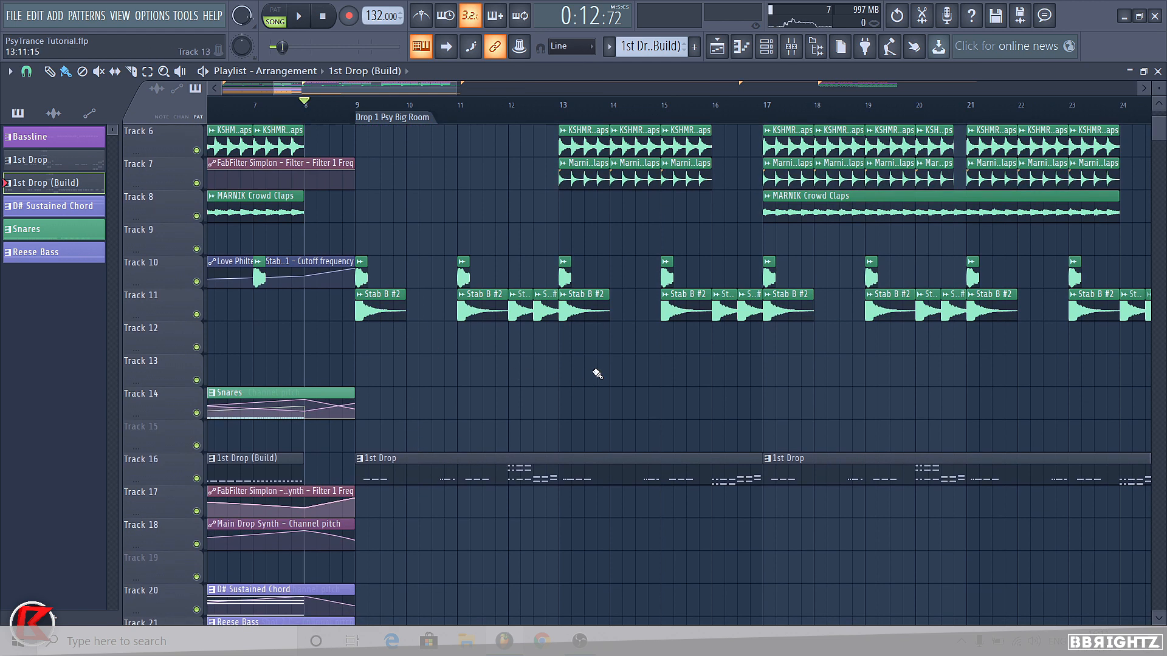
{"action": "scroll", "coordinate": [620, 338], "scroll_direction": "down", "scroll_amount": 3}
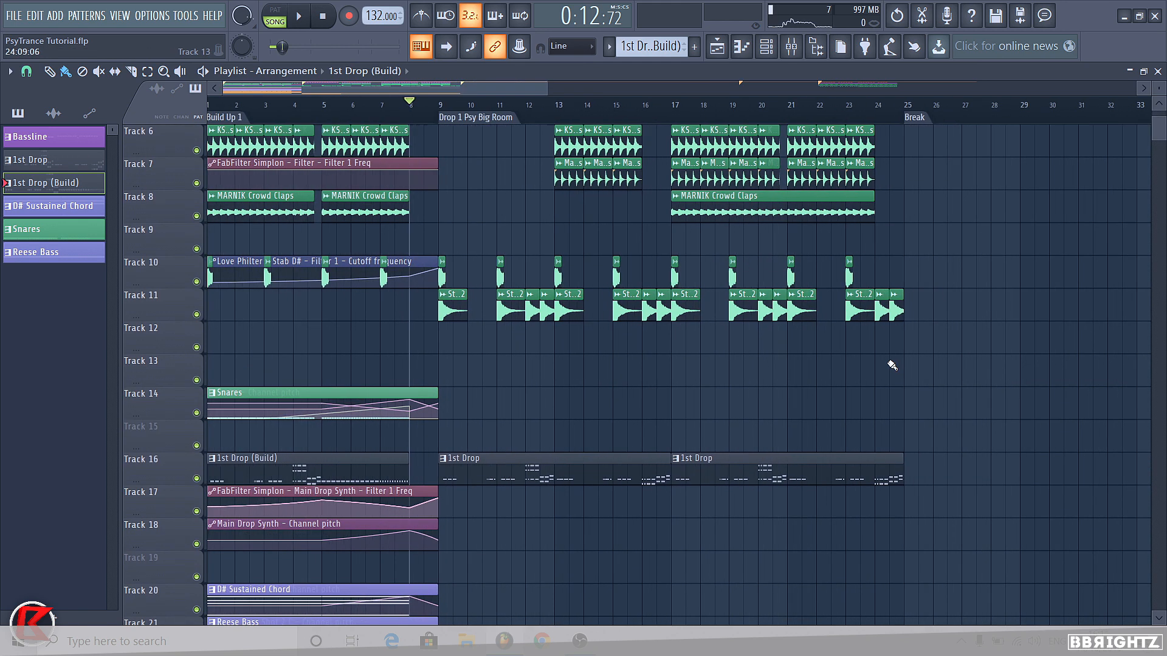
{"action": "scroll", "coordinate": [513, 494], "scroll_direction": "up", "scroll_amount": 4}
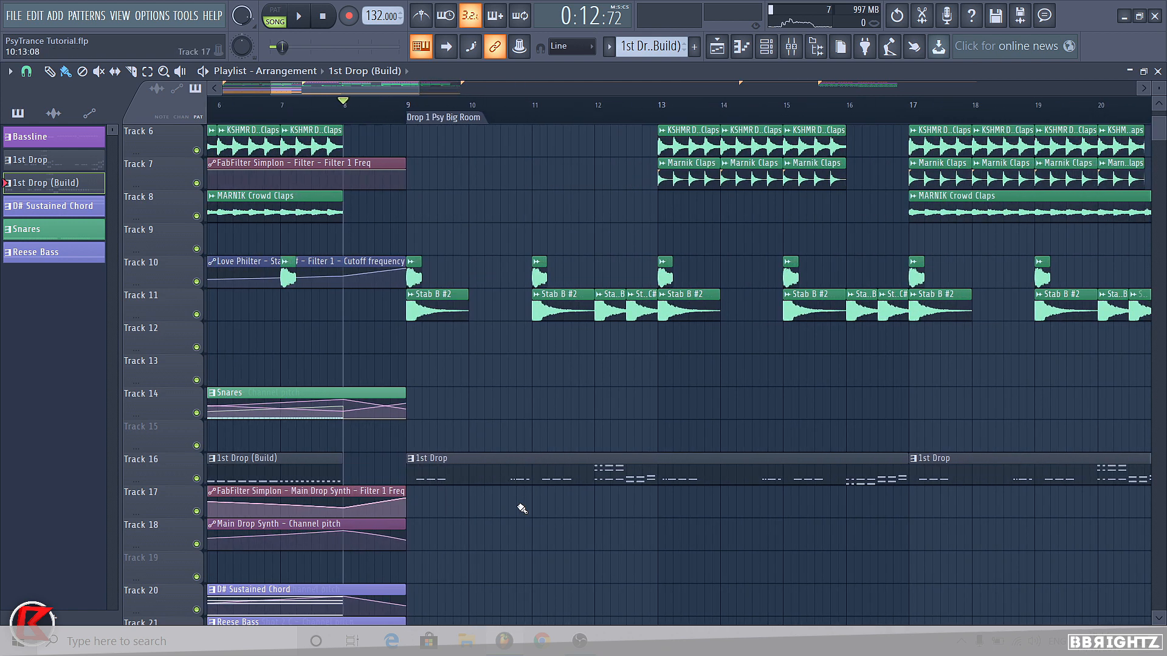
Inspect the 1st Drop patterns and the crowd and downlifter effects under Drop 1 on tracks 16 to 30.
{"action": "scroll", "coordinate": [481, 388], "scroll_direction": "down", "scroll_amount": 5}
{"action": "scroll", "coordinate": [520, 316], "scroll_direction": "down", "scroll_amount": 1}
{"action": "scroll", "coordinate": [607, 338], "scroll_direction": "up", "scroll_amount": 2}
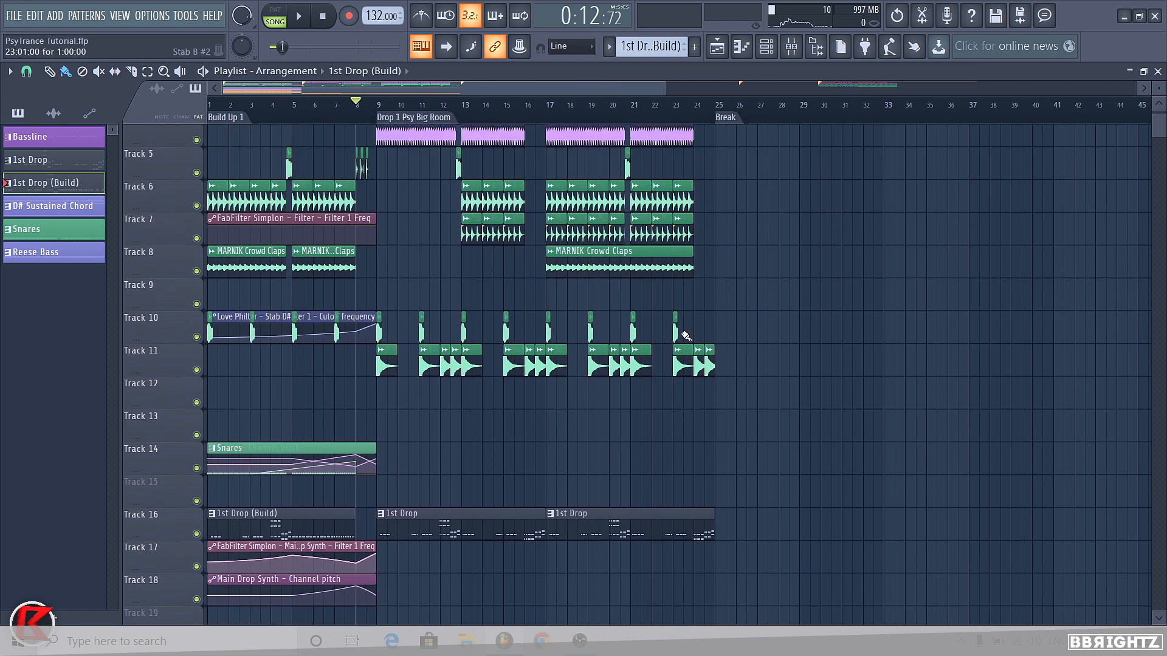
{"action": "scroll", "coordinate": [674, 331], "scroll_direction": "down", "scroll_amount": 4}
{"action": "scroll", "coordinate": [625, 288], "scroll_direction": "down", "scroll_amount": 5}
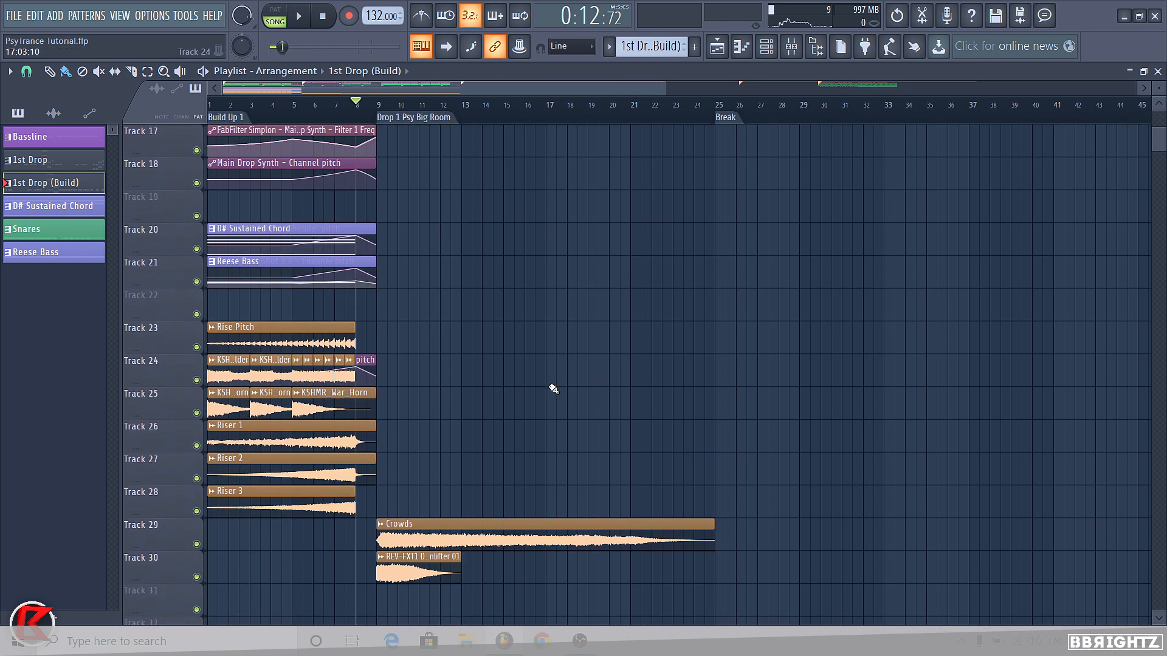
{"action": "scroll", "coordinate": [877, 424], "scroll_direction": "up", "scroll_amount": 7}
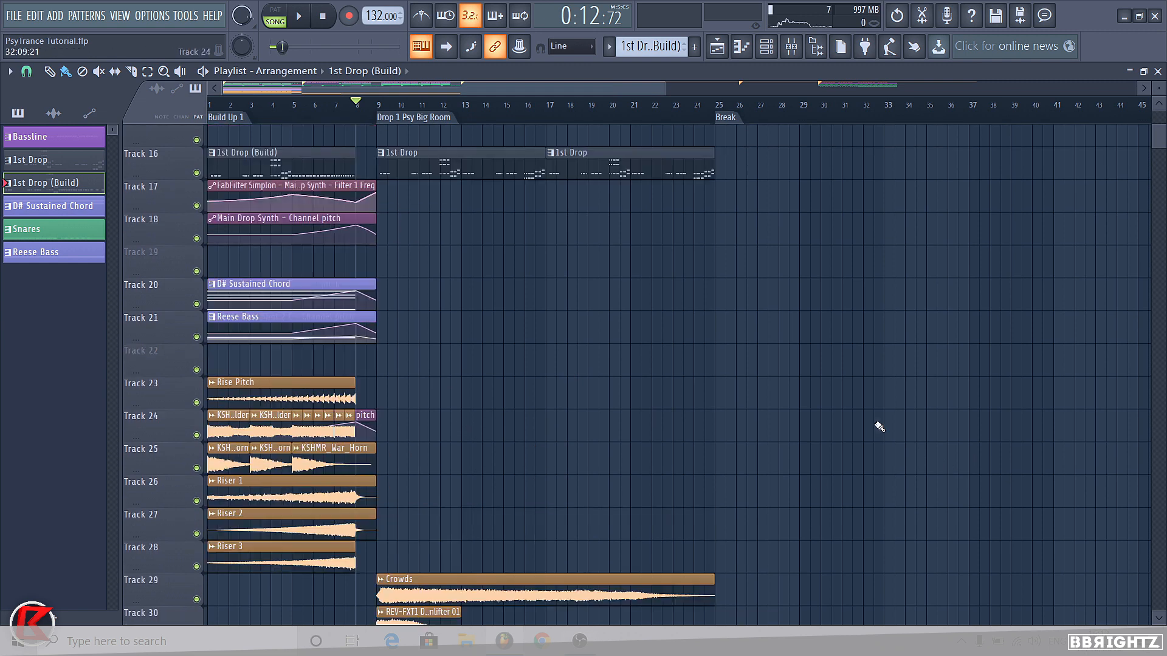
Open the KSHMR VOLUME 3 folder of Sounds Of KSHMR Vol 3 in the BBrightz EDM Festival Samples library.
{"action": "scroll", "coordinate": [330, 196], "scroll_direction": "up", "scroll_amount": 2}
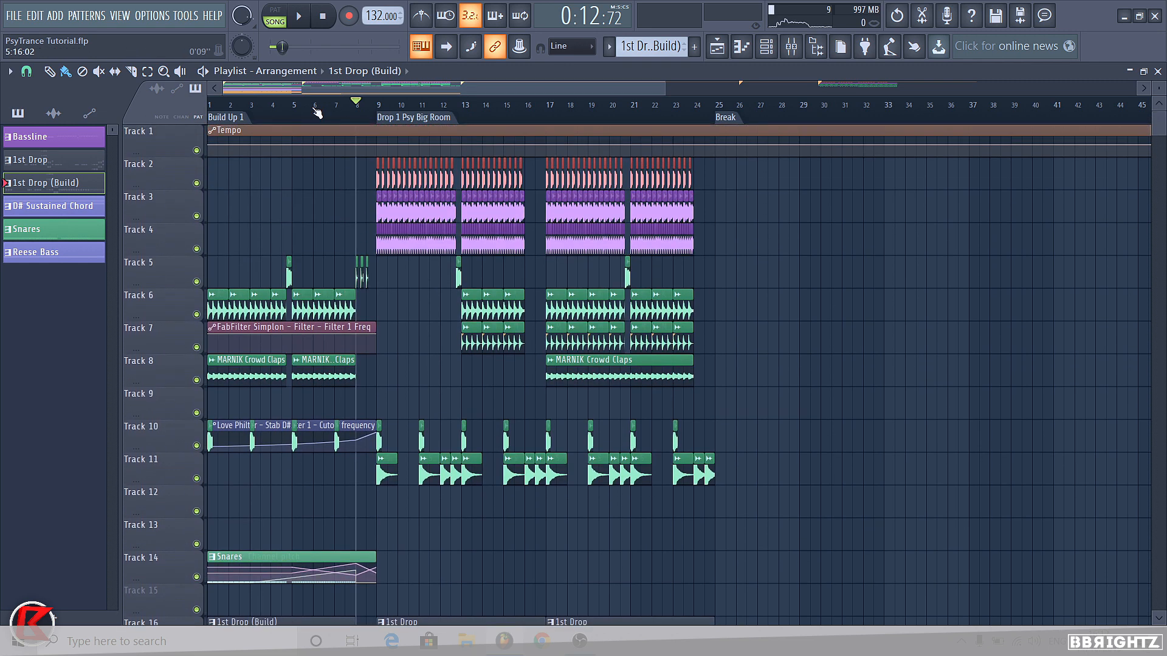
{"action": "scroll", "coordinate": [834, 124], "scroll_direction": "down", "scroll_amount": 3}
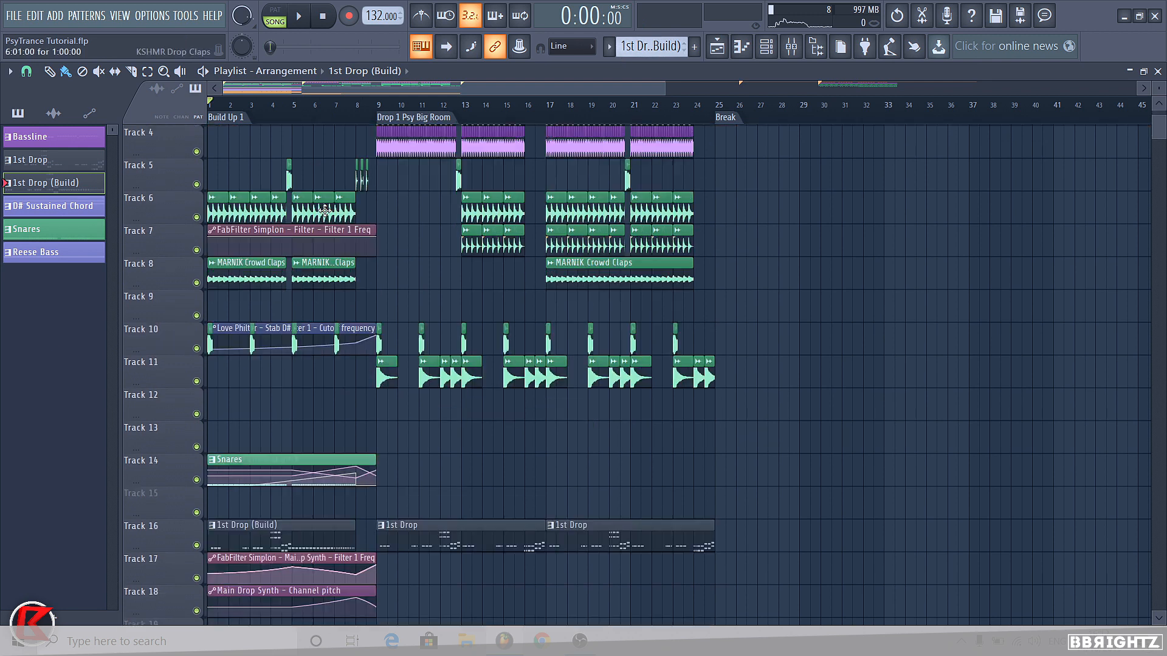
{"action": "left_click", "coordinate": [826, 49]}
{"action": "scroll", "coordinate": [101, 314], "scroll_direction": "up", "scroll_amount": 4}
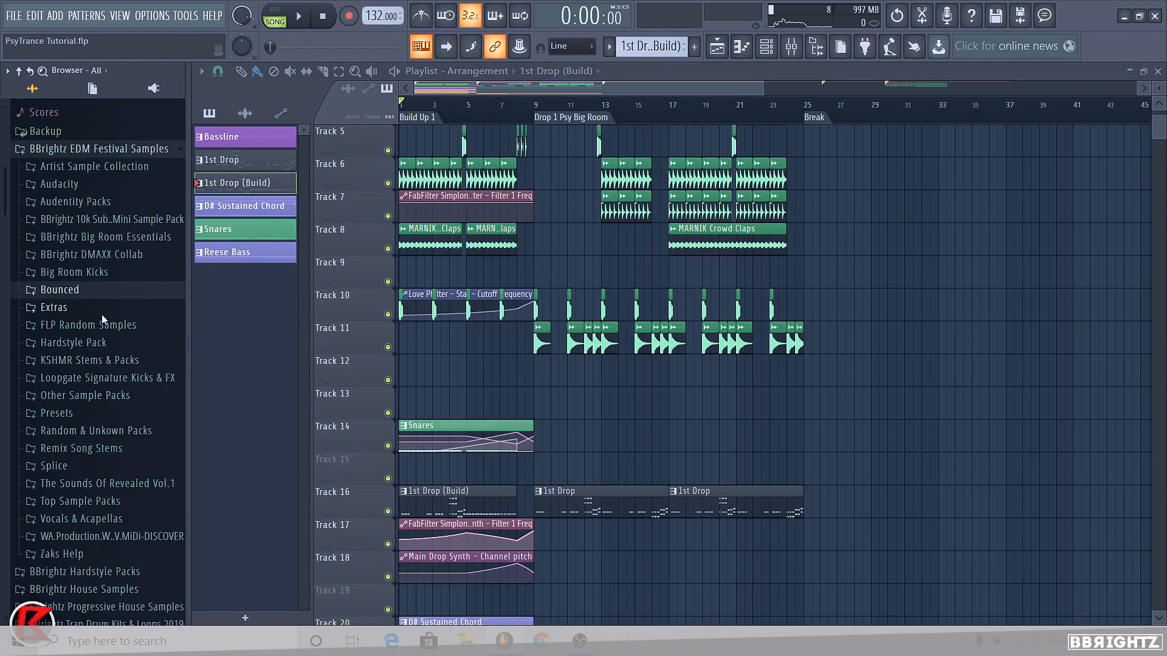
{"action": "left_click", "coordinate": [79, 429]}
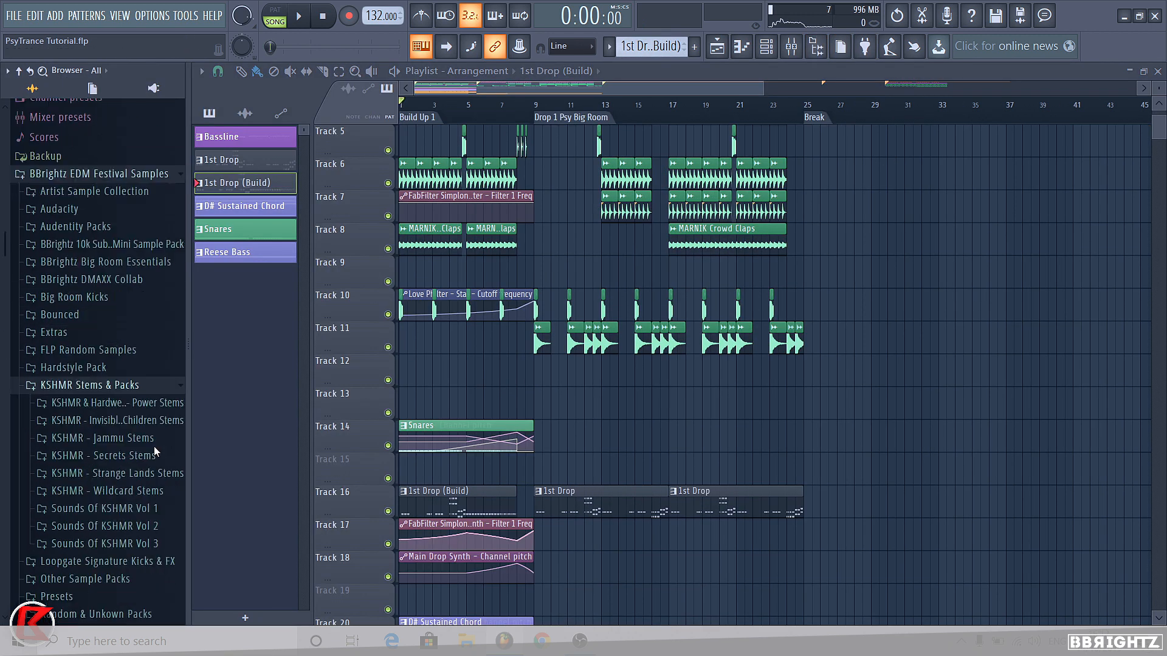
{"action": "left_click", "coordinate": [116, 392]}
{"action": "left_click", "coordinate": [114, 414]}
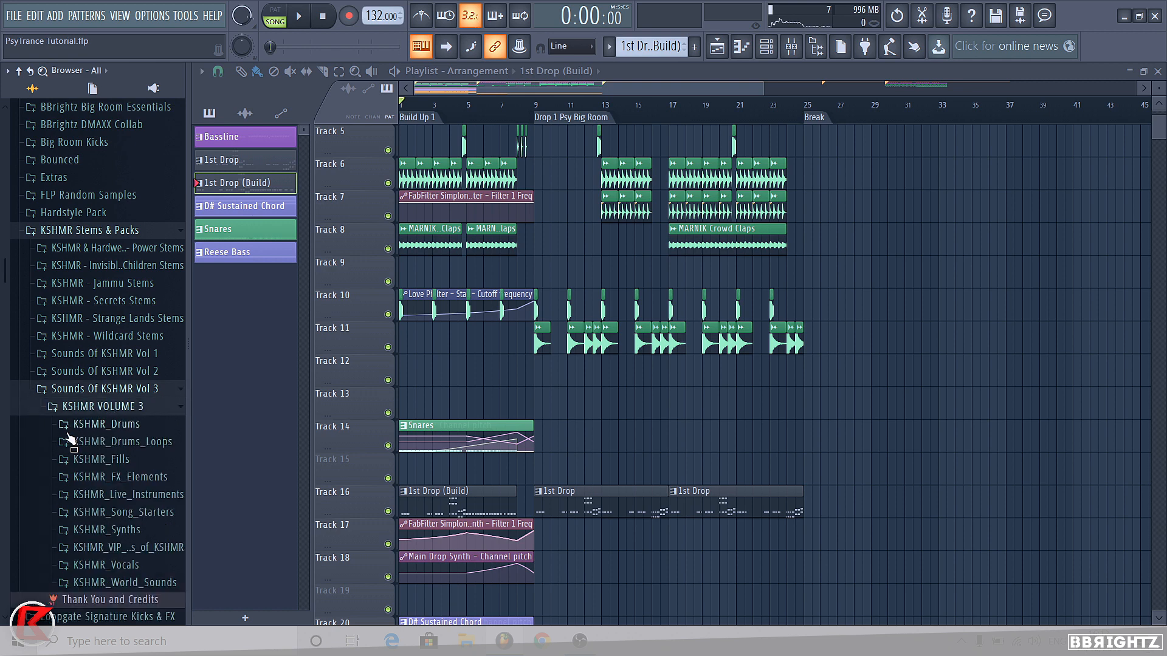
Open the KSHMR_War_Horns sample folder within the war horns and alarms group of KSHMR_FX_Elements.
{"action": "scroll", "coordinate": [116, 424], "scroll_direction": "down", "scroll_amount": 3}
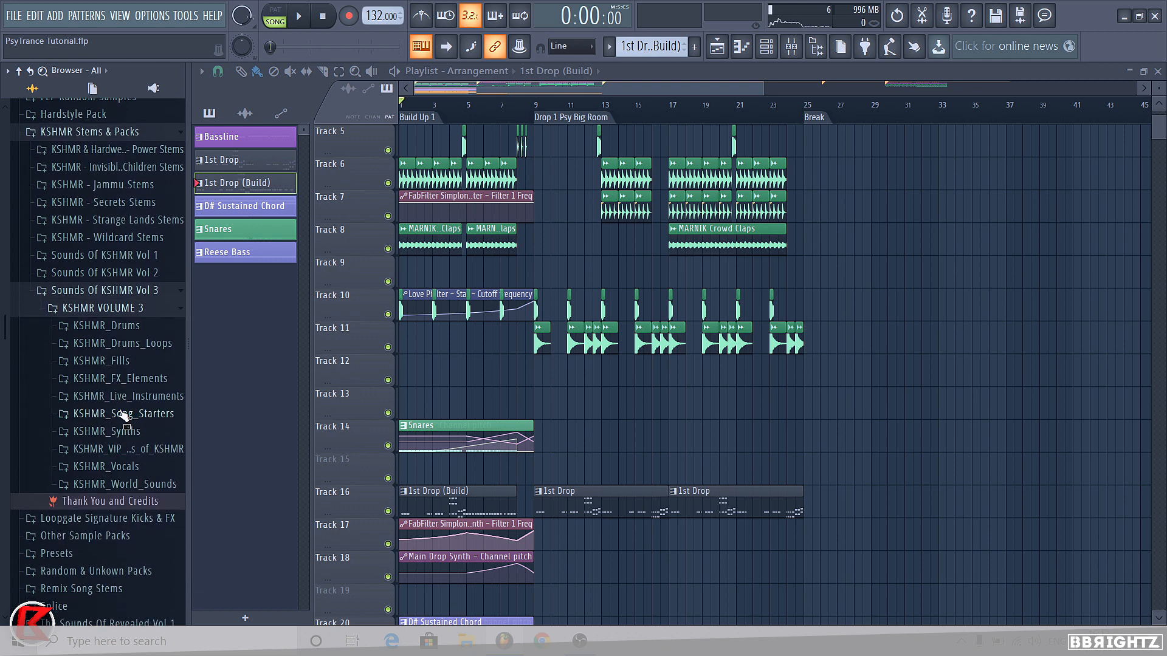
{"action": "left_click", "coordinate": [122, 381]}
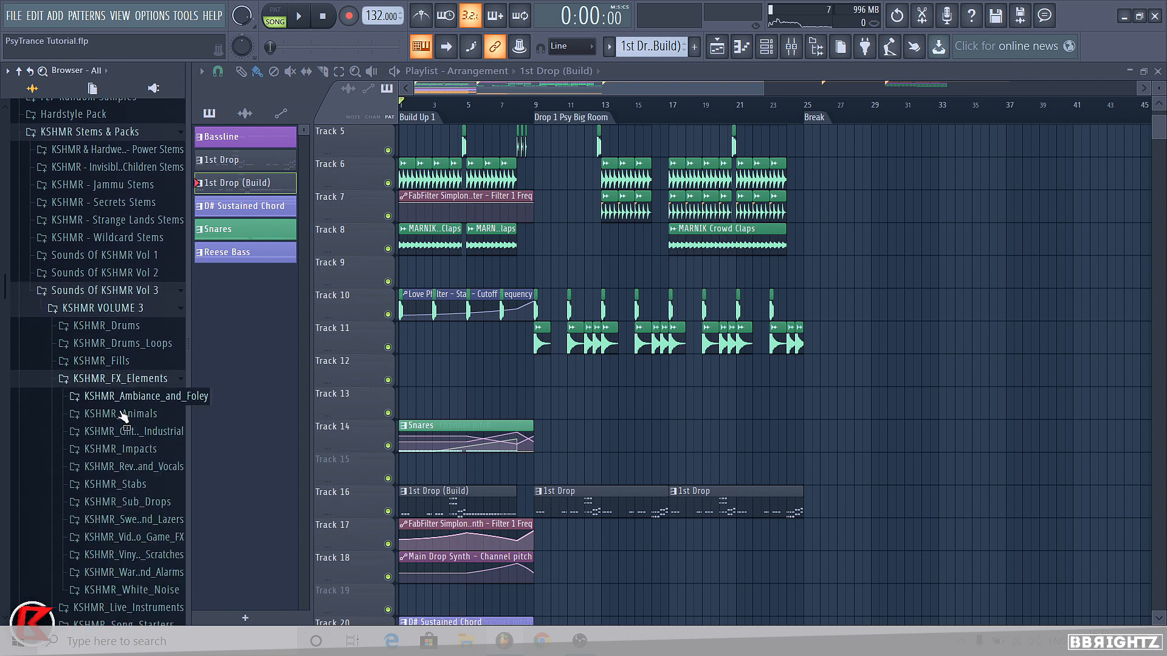
{"action": "left_click", "coordinate": [129, 377]}
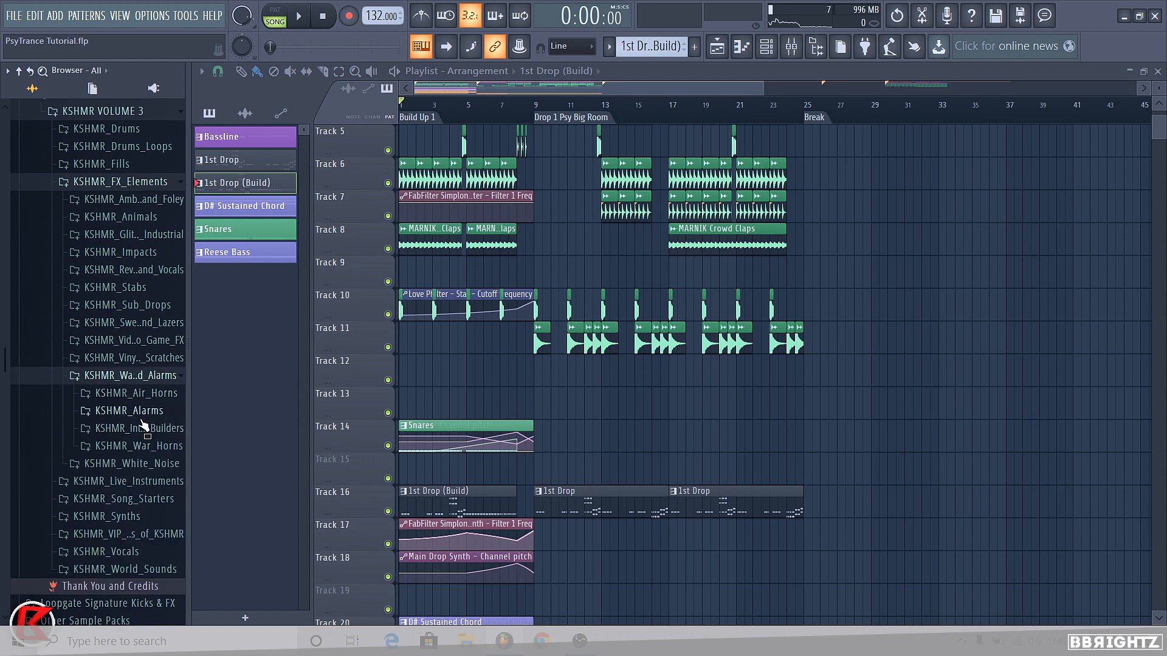
{"action": "left_click", "coordinate": [148, 447]}
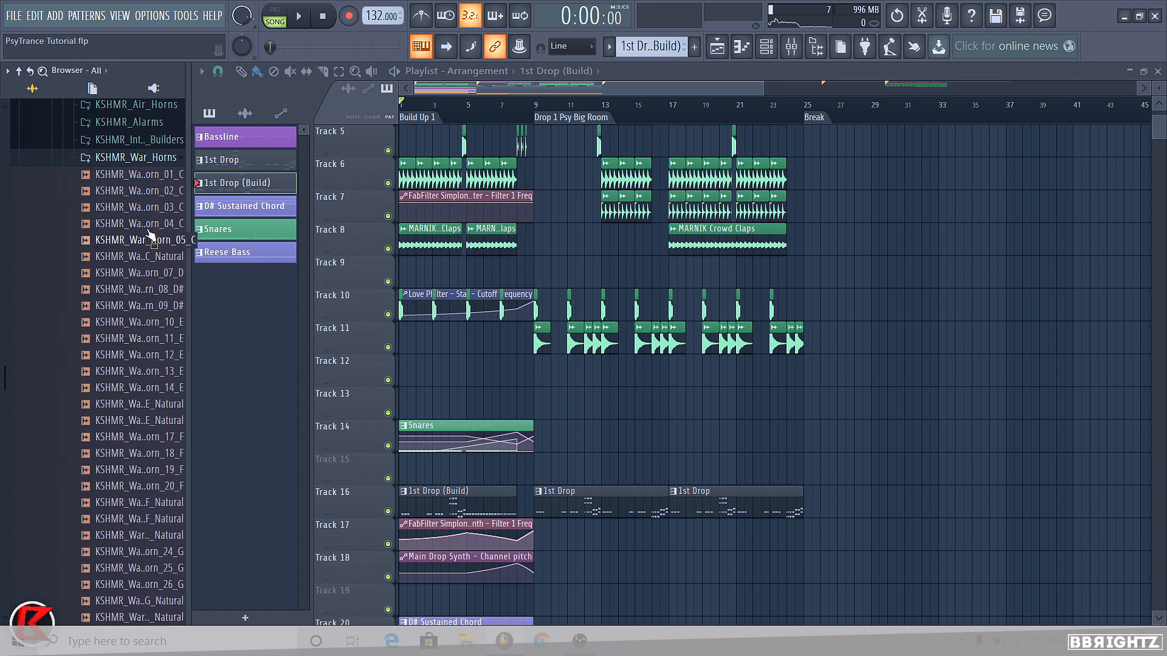
Audition the KSHMR war horn samples from number 10 through number 16.
{"action": "left_click", "coordinate": [153, 296]}
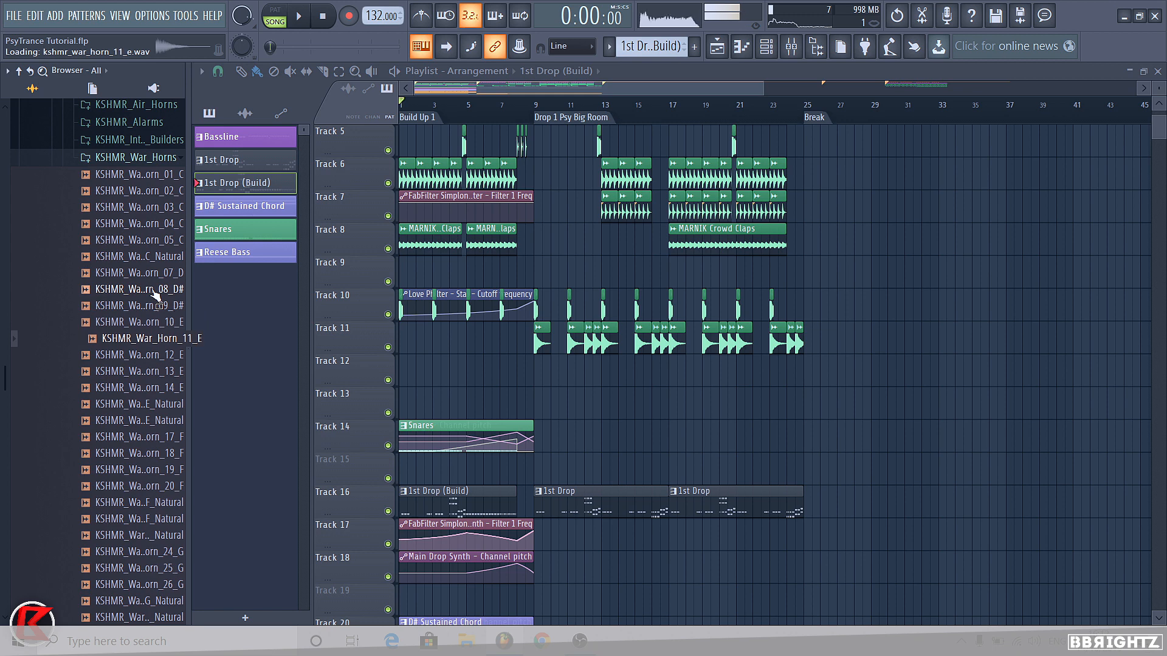
{"action": "left_click", "coordinate": [152, 324]}
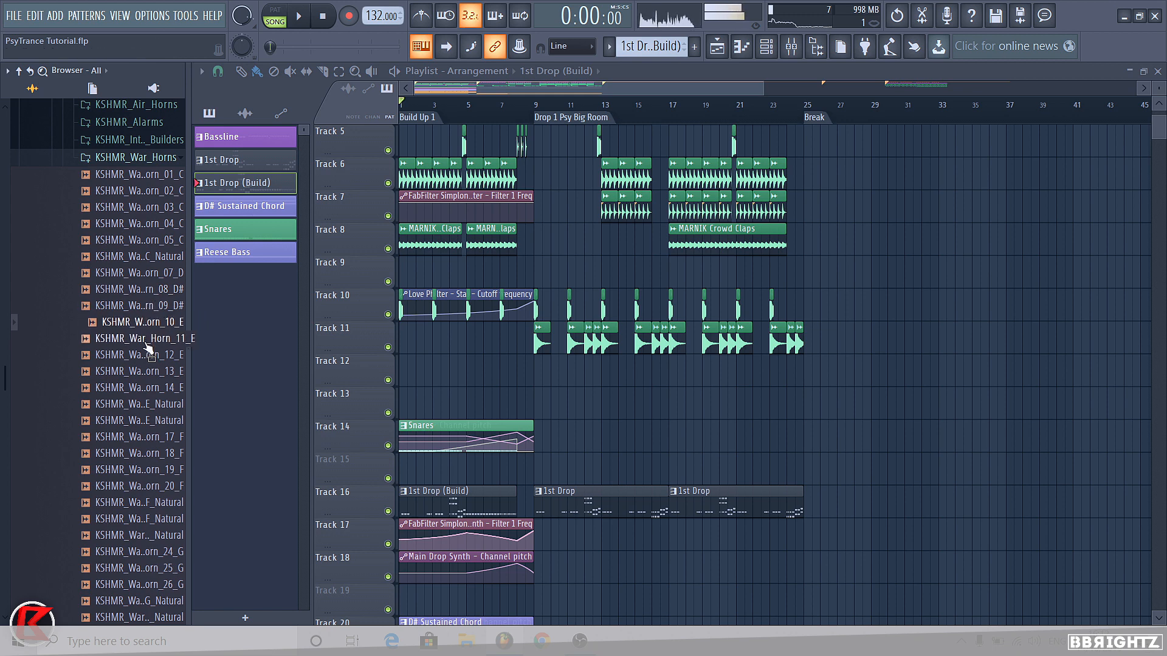
{"action": "key", "text": "Down"}
{"action": "key", "text": "Down"}
{"action": "key", "text": "Down"}
{"action": "key", "text": "Down"}
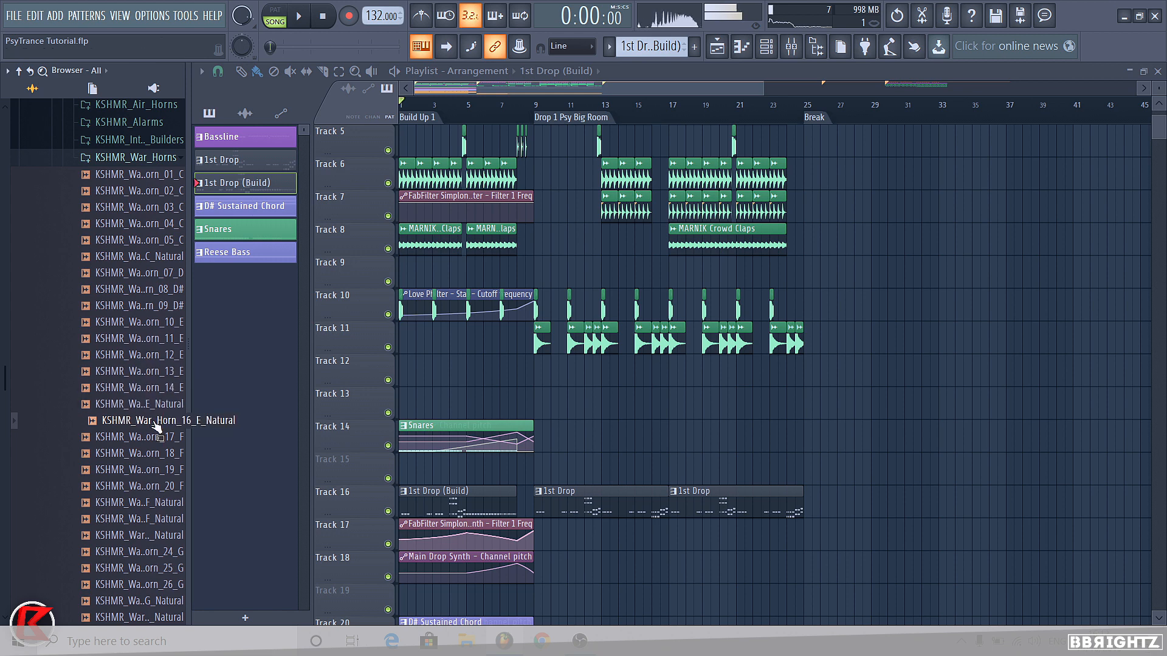
Add KSHMR_War_Horn_16_E_Natural to the playlist, set its time-stretching mode to Stretch and its pitch range to 1.
{"action": "left_click_drag", "start_coordinate": [140, 420], "coordinate": [616, 408]}
{"action": "double_click", "coordinate": [617, 408]}
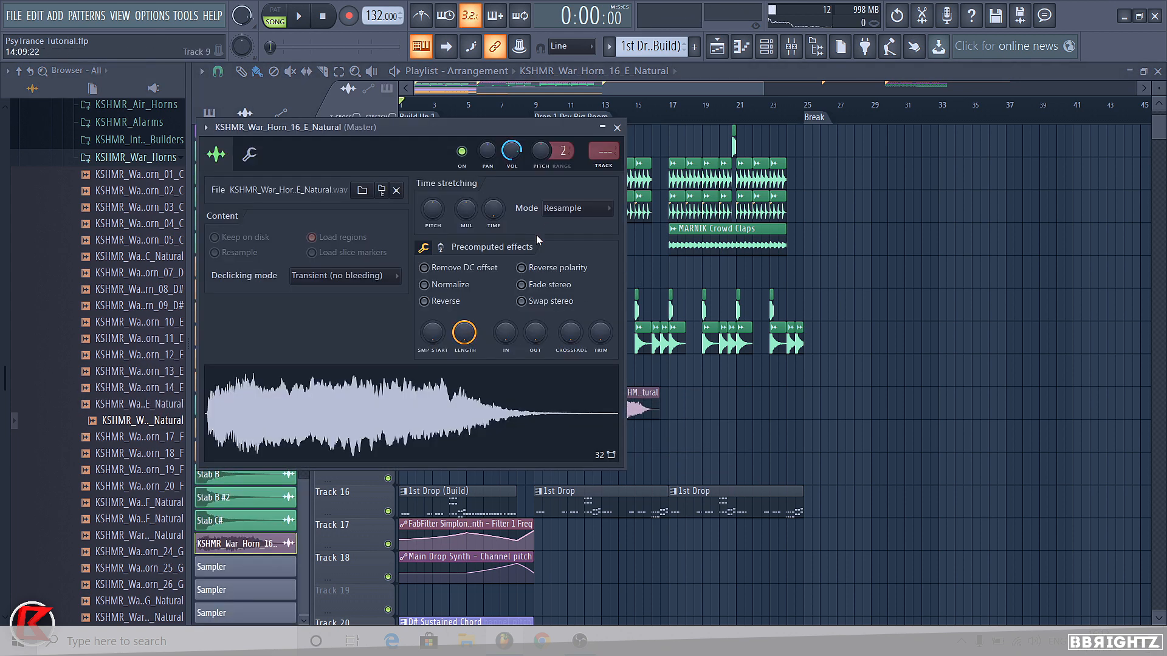
{"action": "left_click", "coordinate": [553, 209]}
{"action": "left_click", "coordinate": [565, 249]}
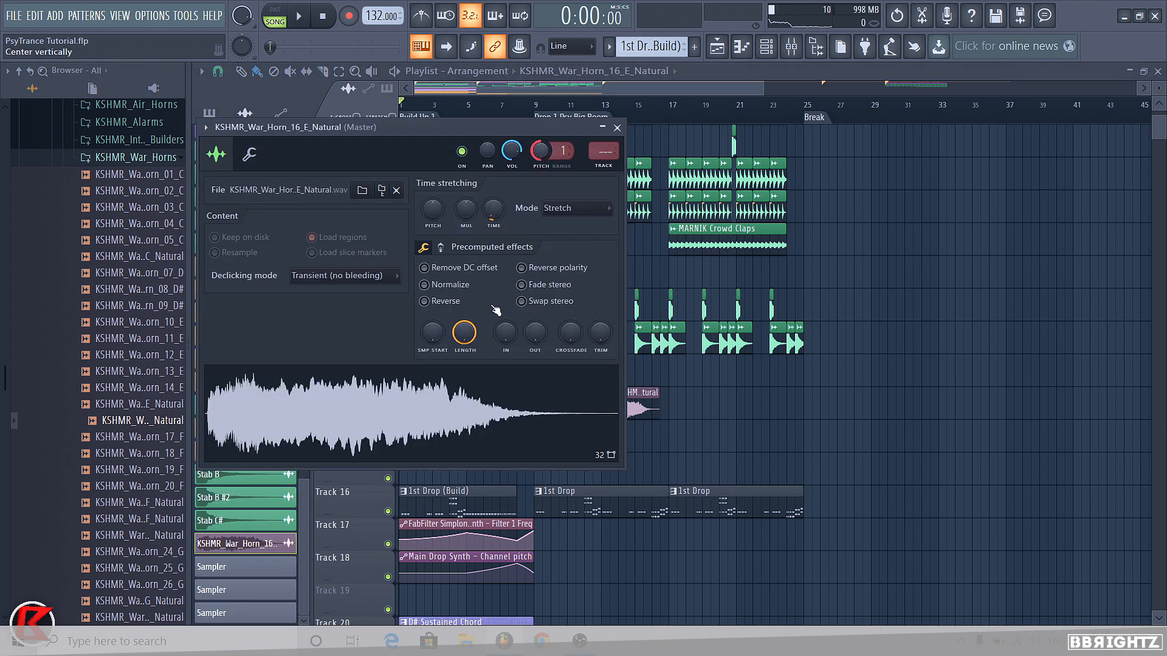
{"action": "key", "text": "Escape"}
Move the new war horn clip to track 31 at bar 8 and trim its end at the Drop 1 marker.
{"action": "left_click_drag", "start_coordinate": [625, 399], "coordinate": [500, 587]}
{"action": "left_click_drag", "start_coordinate": [536, 527], "coordinate": [542, 485]}
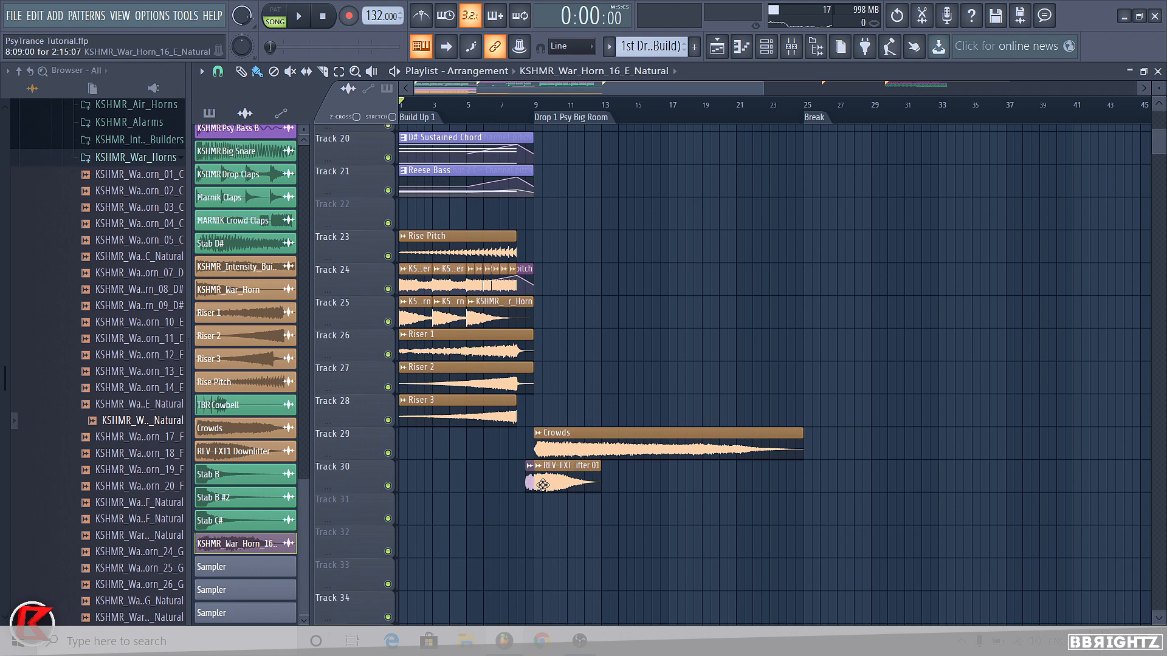
{"action": "scroll", "coordinate": [538, 543], "scroll_direction": "up", "scroll_amount": 6}
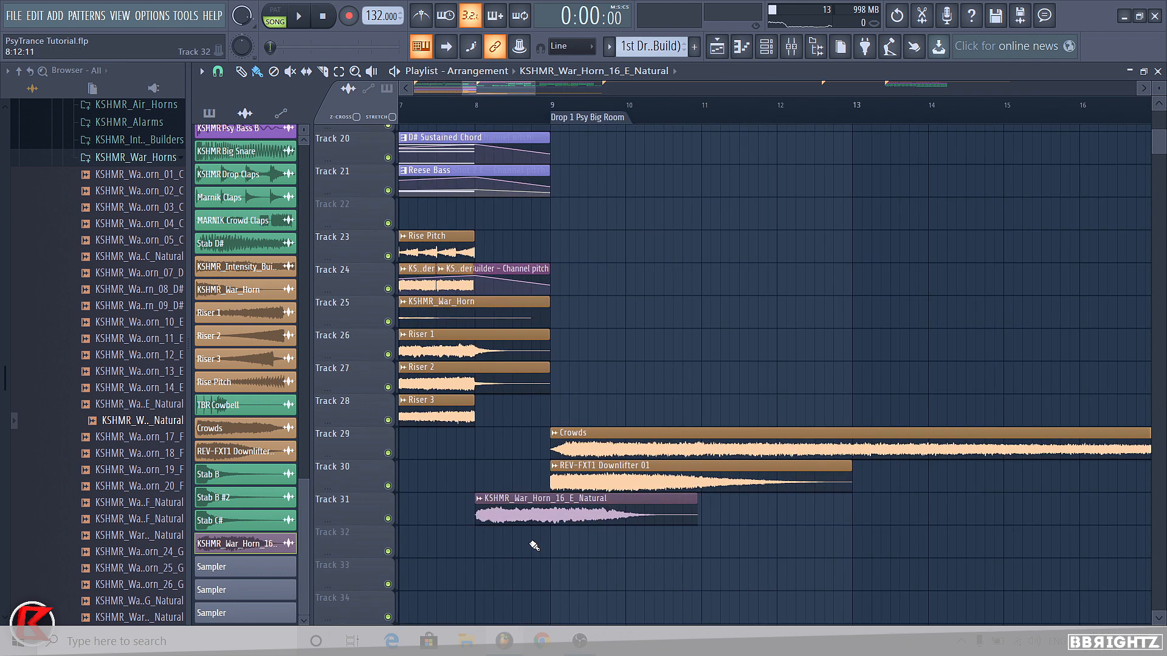
{"action": "scroll", "coordinate": [468, 525], "scroll_direction": "up", "scroll_amount": 6}
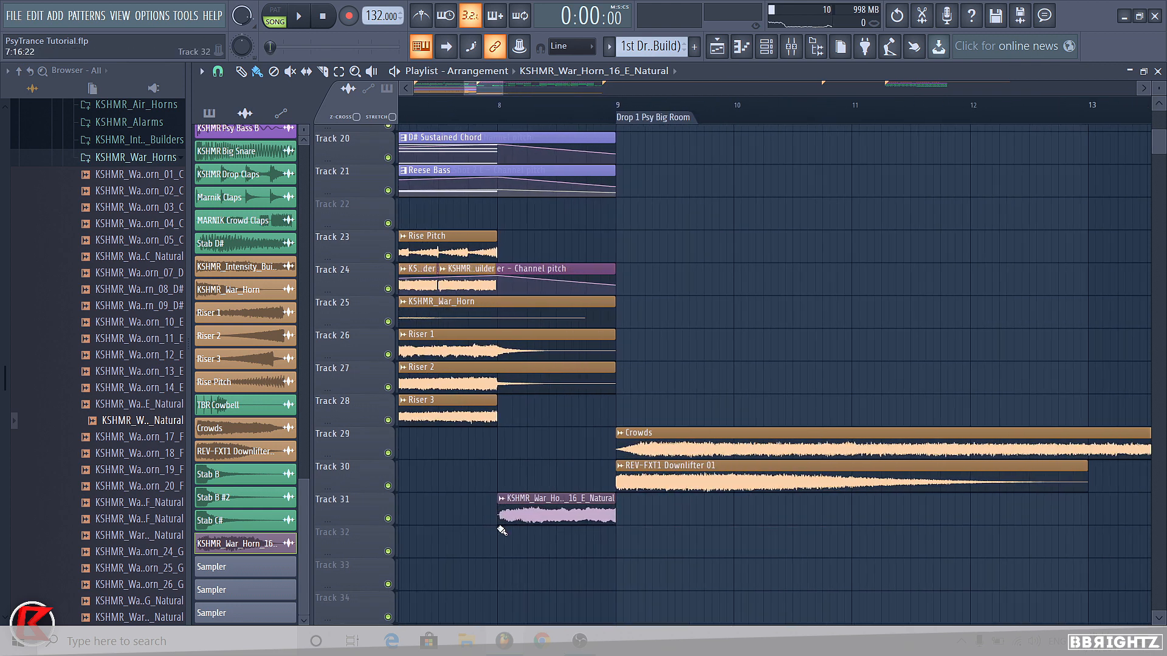
Enlarge track 31, cut the silent start off the war horn clip, align it to bar 8 and extend it to bar 9.
{"action": "left_click_drag", "start_coordinate": [360, 523], "coordinate": [361, 650]}
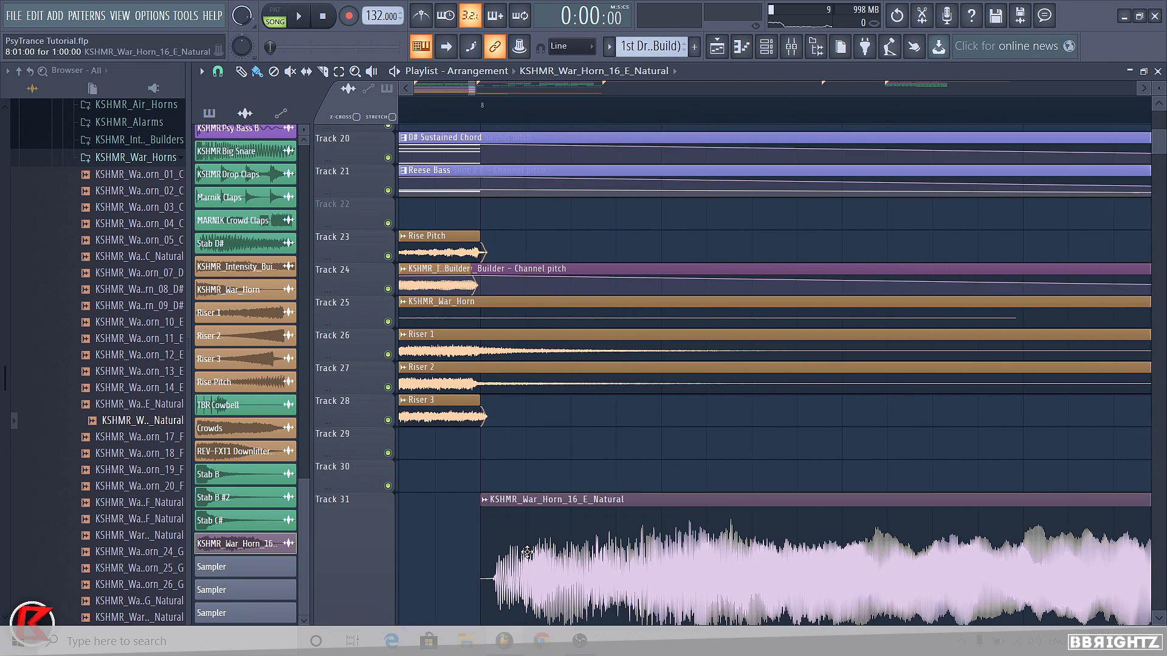
{"action": "left_click_drag", "start_coordinate": [548, 571], "coordinate": [527, 572]}
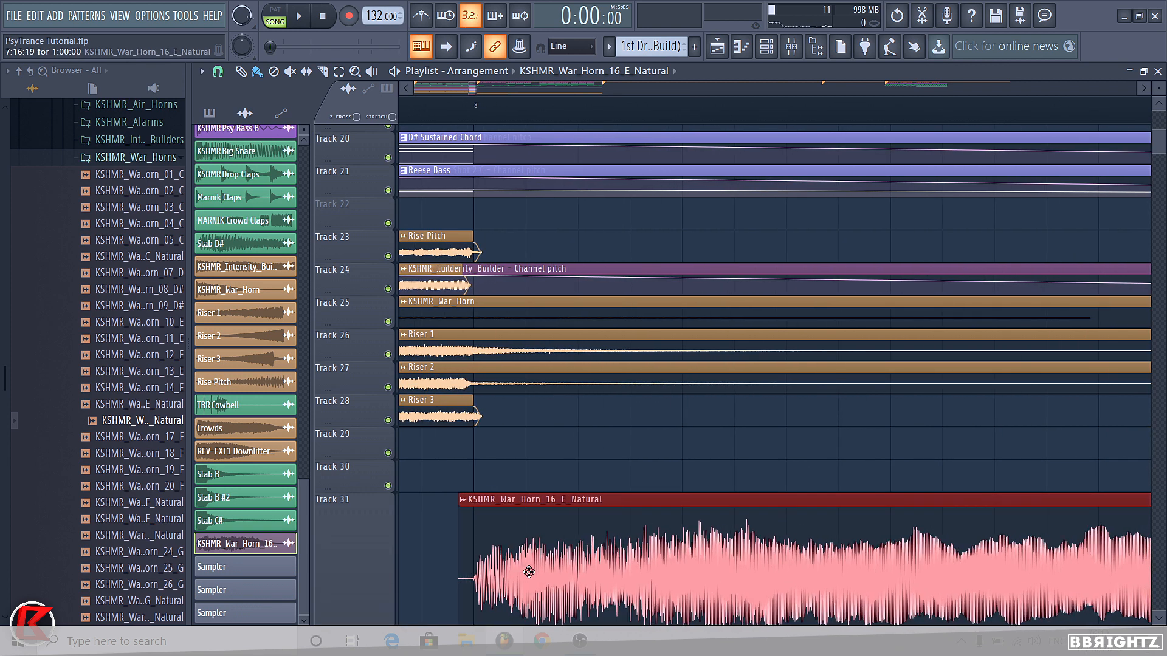
{"action": "right_click", "coordinate": [475, 571], "text": "shift"}
{"action": "scroll", "coordinate": [483, 532], "scroll_direction": "down", "scroll_amount": 6}
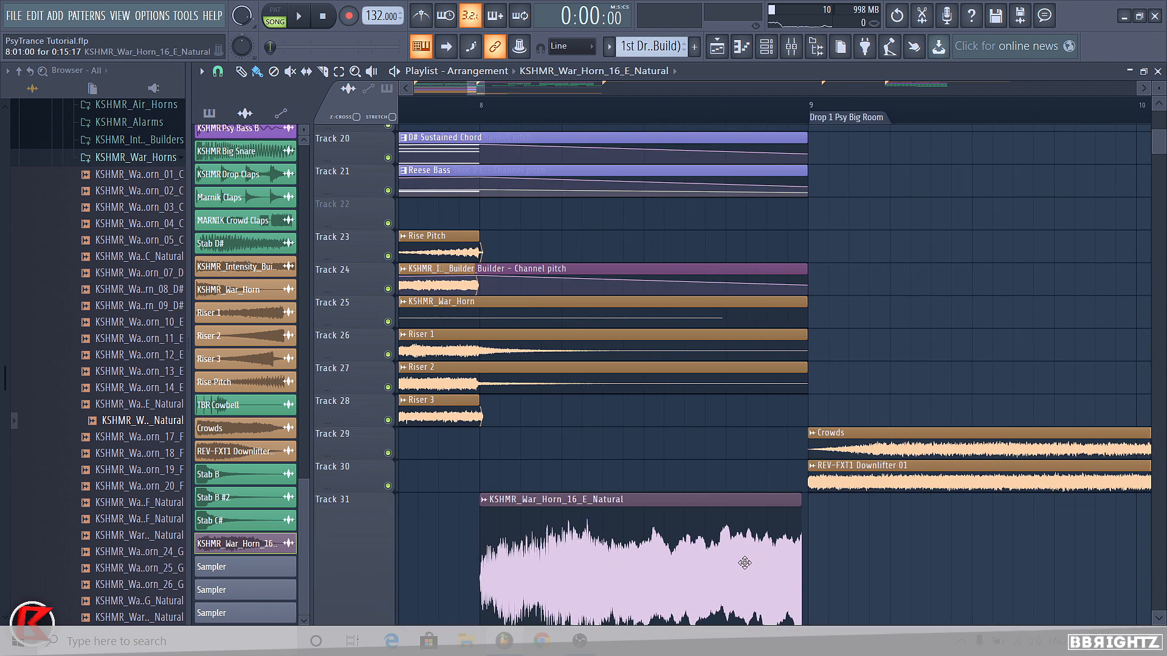
{"action": "scroll", "coordinate": [794, 534], "scroll_direction": "up", "scroll_amount": 5}
{"action": "mouse_move", "coordinate": [810, 519]}
{"action": "left_mouse_down"}
{"action": "mouse_move", "coordinate": [888, 522]}
{"action": "mouse_move", "coordinate": [832, 517]}
{"action": "left_mouse_up"}
{"action": "scroll", "coordinate": [832, 517], "scroll_direction": "down", "scroll_amount": 2}
Set the playlist snap to 1/3 beat and slice the end of the war horn clip into three short pieces.
{"action": "left_click", "coordinate": [202, 72]}
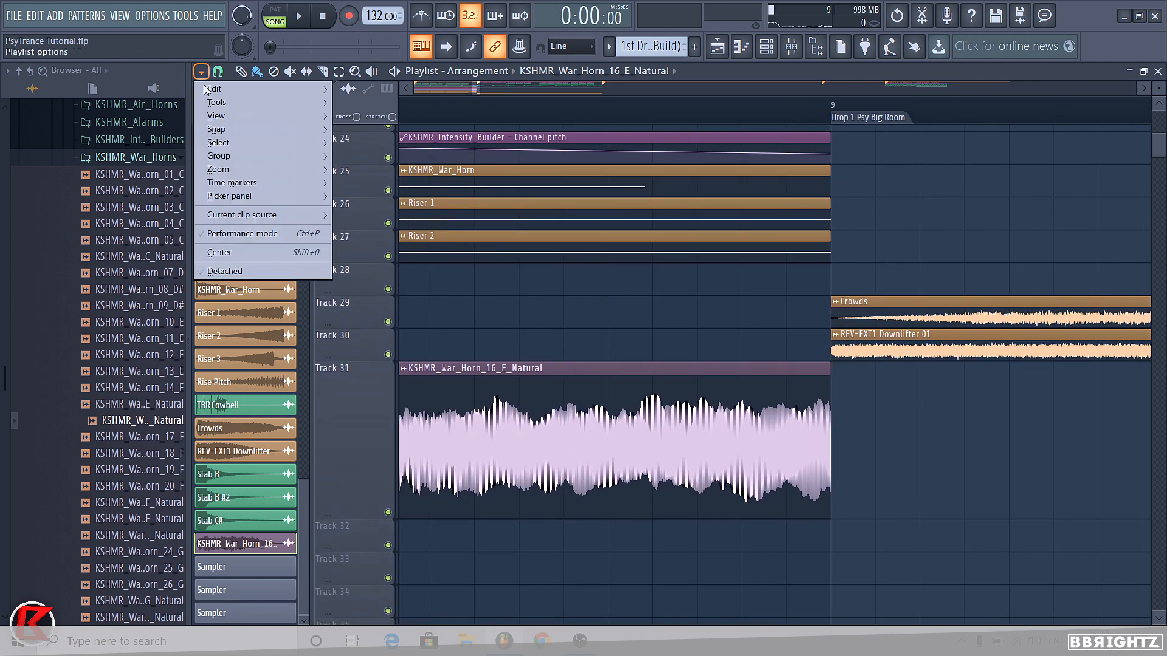
{"action": "mouse_move", "coordinate": [313, 133]}
{"action": "left_click", "coordinate": [366, 287]}
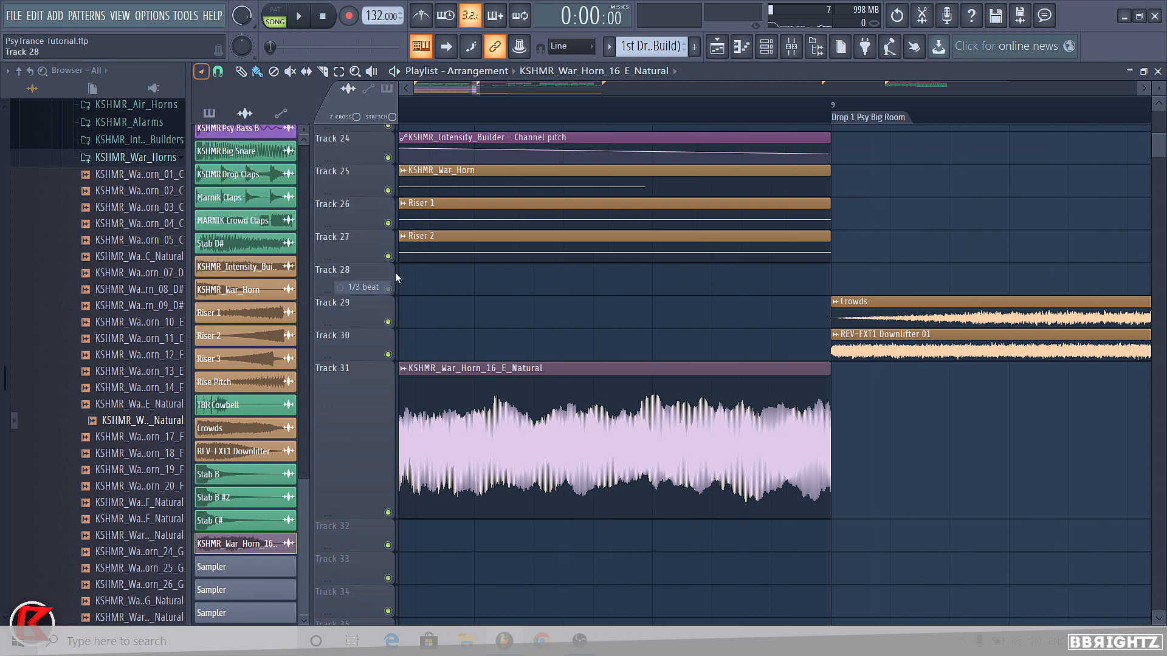
{"action": "scroll", "coordinate": [713, 357], "scroll_direction": "down", "scroll_amount": 3}
{"action": "right_click", "coordinate": [637, 416], "text": "shift"}
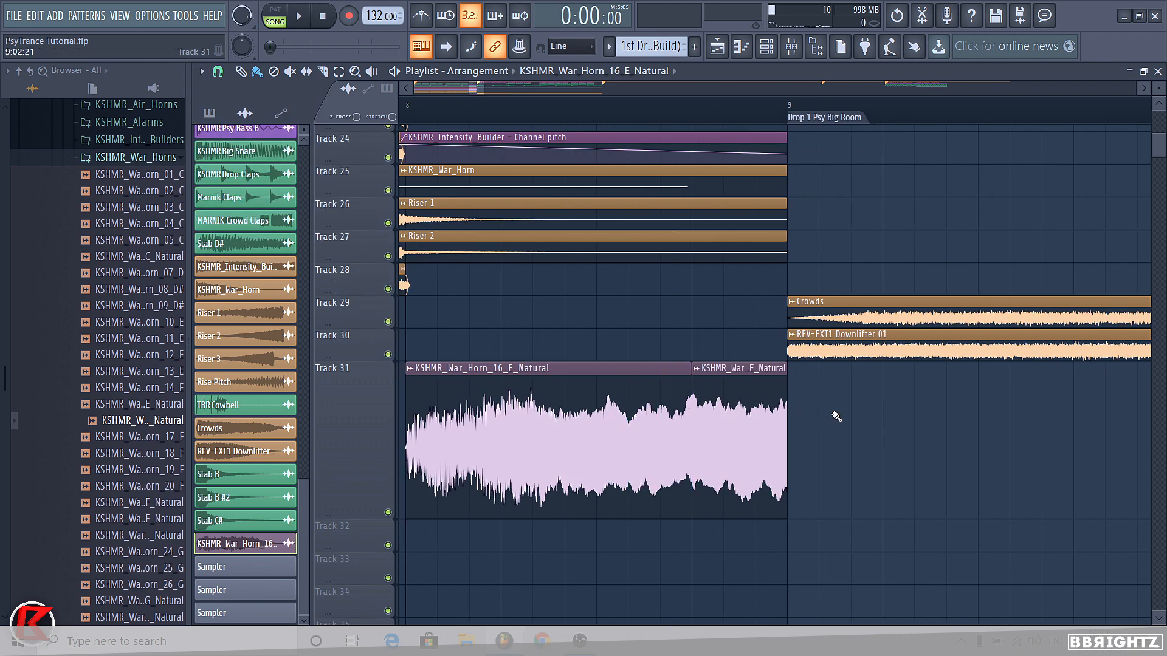
{"action": "left_click_drag", "start_coordinate": [824, 414], "coordinate": [727, 409]}
{"action": "scroll", "coordinate": [788, 436], "scroll_direction": "up", "scroll_amount": 4}
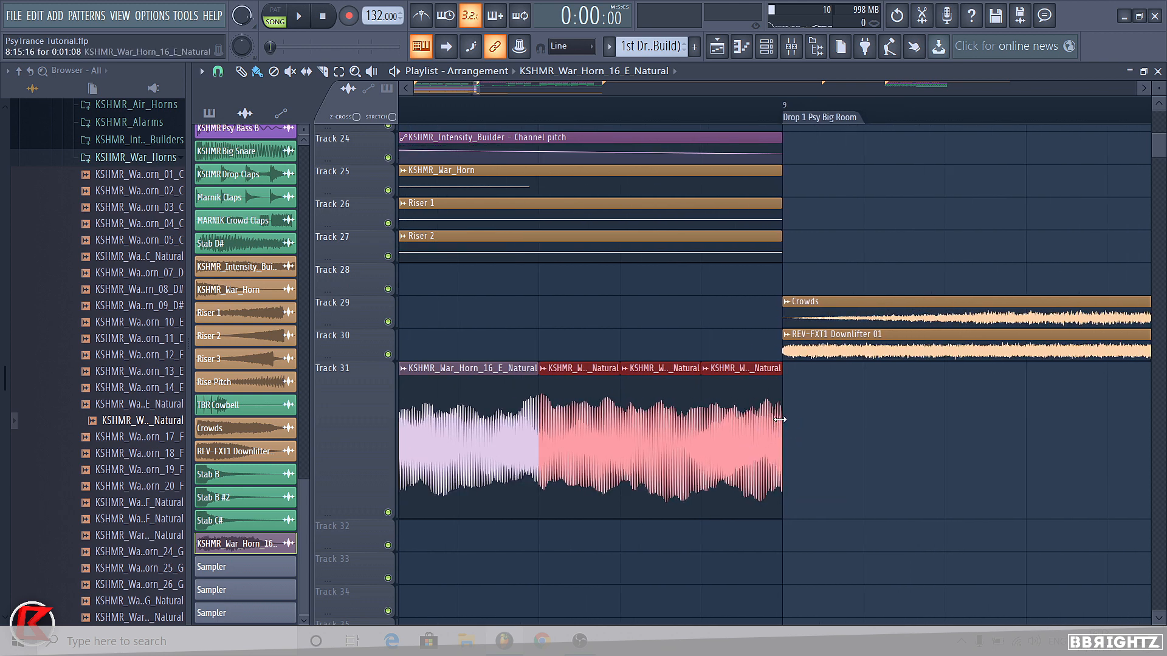
Shorten the three horn slices to leave gaps between them and set the sample's declicking mode to Generic (bleeding).
{"action": "mouse_move", "coordinate": [780, 419]}
{"action": "left_mouse_down"}
{"action": "mouse_move", "coordinate": [672, 432]}
{"action": "mouse_move", "coordinate": [765, 429]}
{"action": "left_mouse_up"}
{"action": "double_click", "coordinate": [756, 429]}
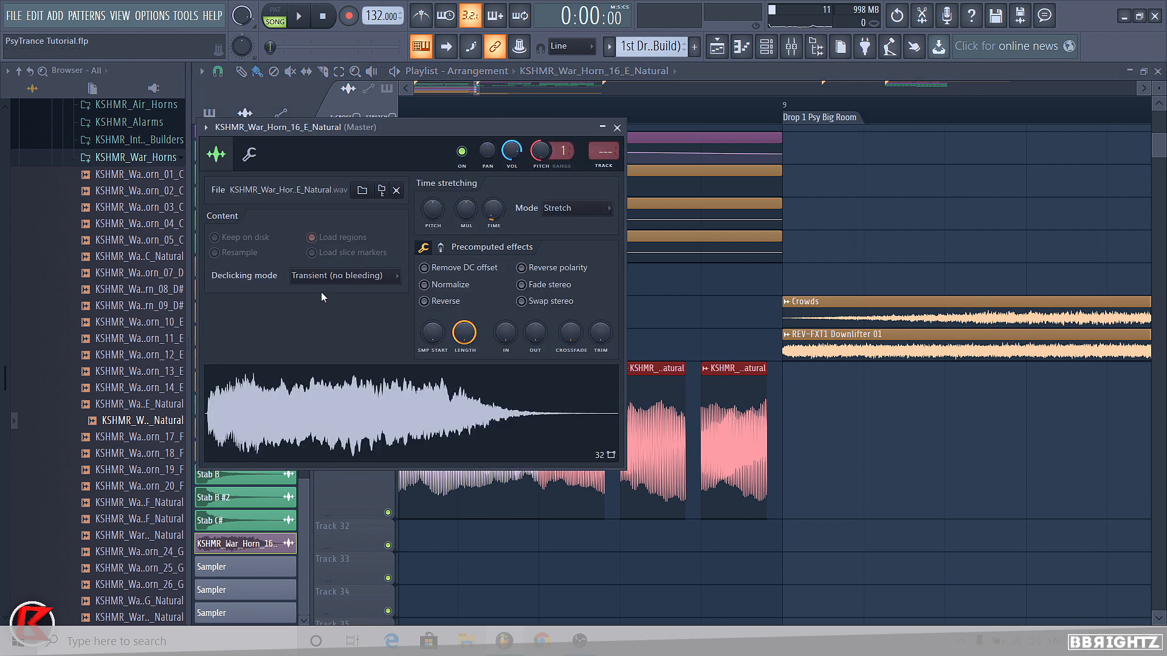
{"action": "left_click", "coordinate": [322, 277]}
{"action": "left_click", "coordinate": [329, 335]}
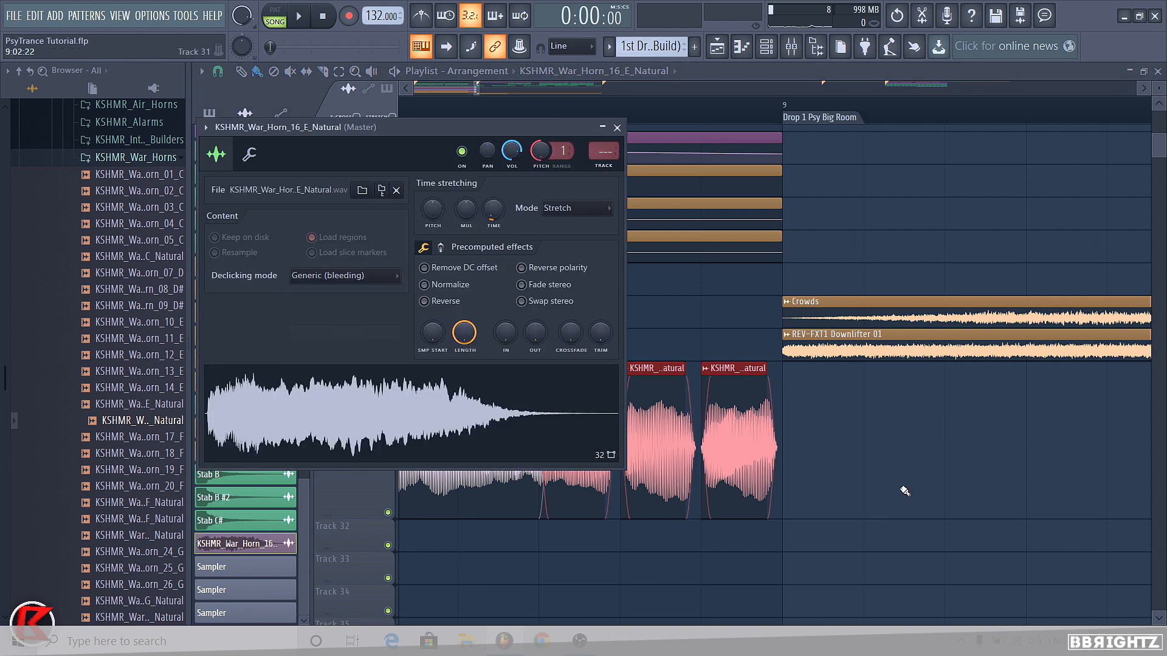
{"action": "left_click", "coordinate": [905, 489], "text": "ctrl"}
Reset the height of track 31 to 100%.
{"action": "scroll", "coordinate": [698, 450], "scroll_direction": "down", "scroll_amount": 5}
{"action": "scroll", "coordinate": [781, 477], "scroll_direction": "down", "scroll_amount": 3}
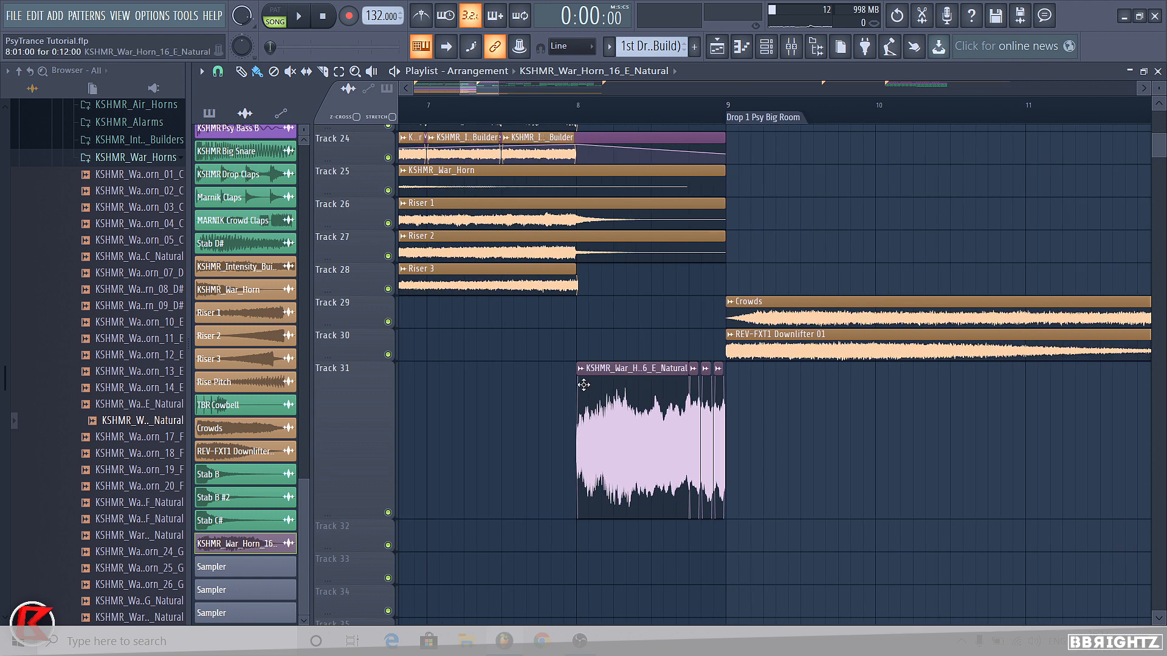
{"action": "right_click", "coordinate": [360, 413]}
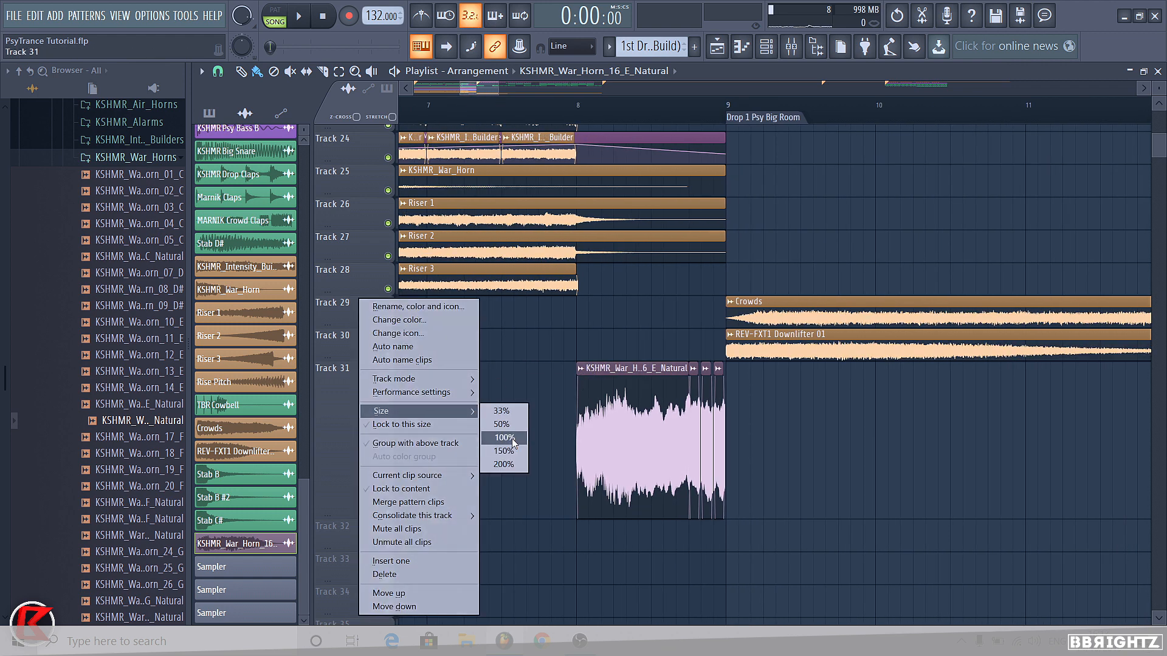
{"action": "left_click", "coordinate": [499, 424]}
Recolor the war horn clips on track 31 orange-brown to match the other effect clips.
{"action": "right_click", "coordinate": [581, 374]}
{"action": "left_click", "coordinate": [621, 449]}
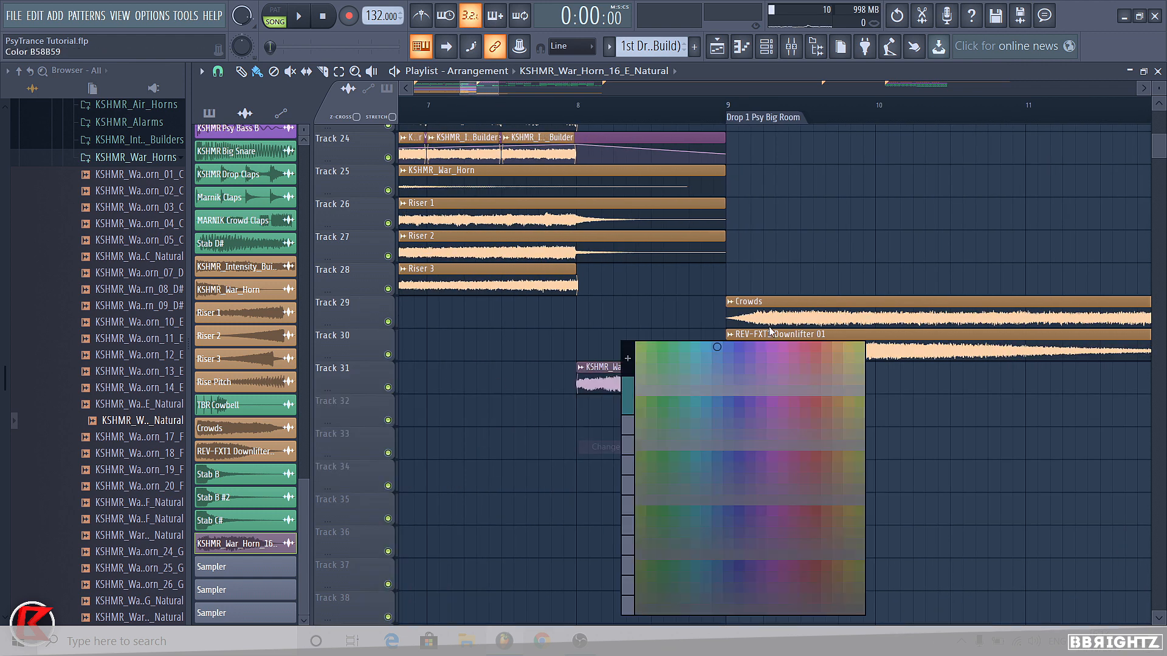
{"action": "left_click", "coordinate": [837, 348]}
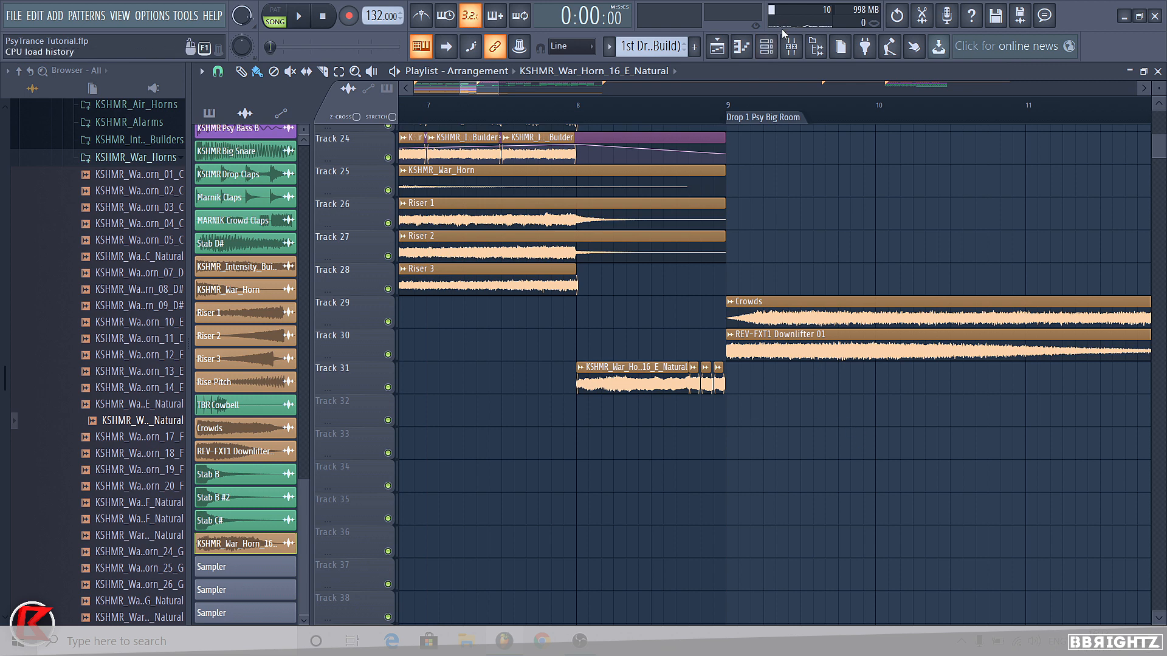
Route the new war horn to mixer insert 57, after the downlifter channel, and lower its fader.
{"action": "left_click", "coordinate": [791, 45]}
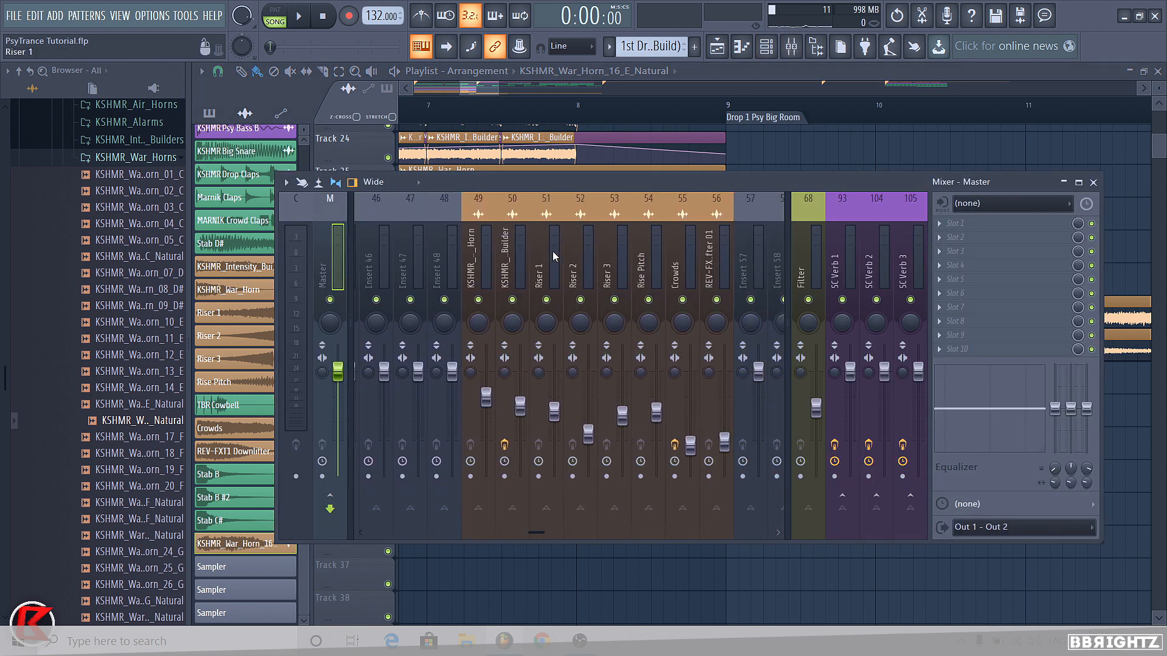
{"action": "left_click", "coordinate": [741, 247]}
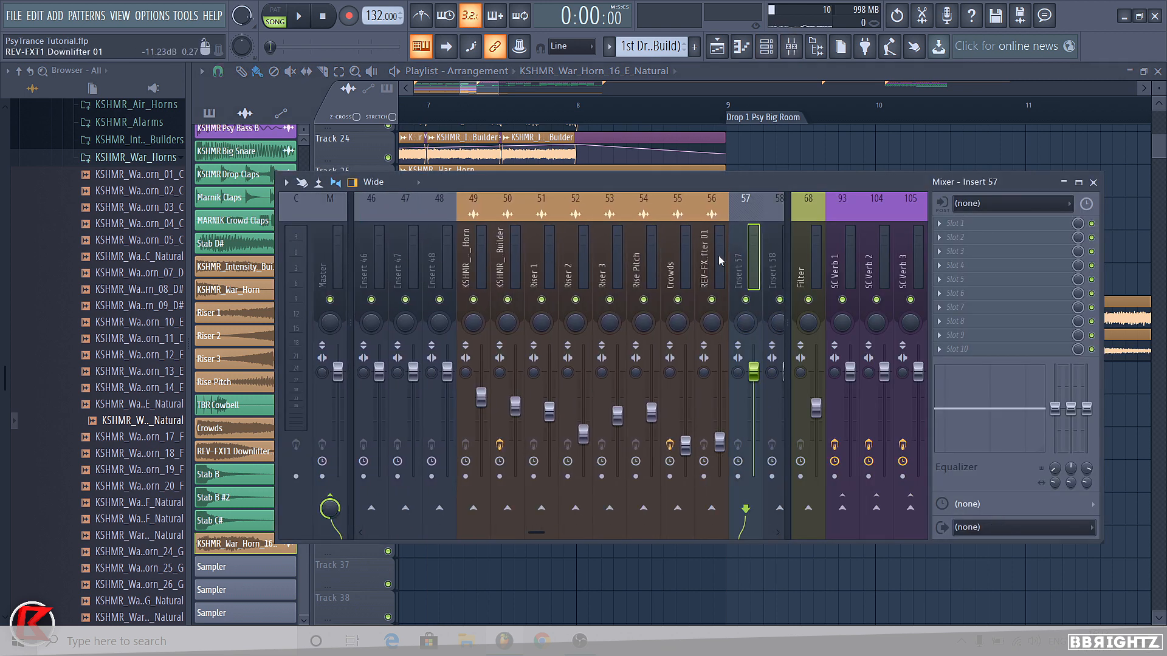
{"action": "key", "text": "ctrl+l"}
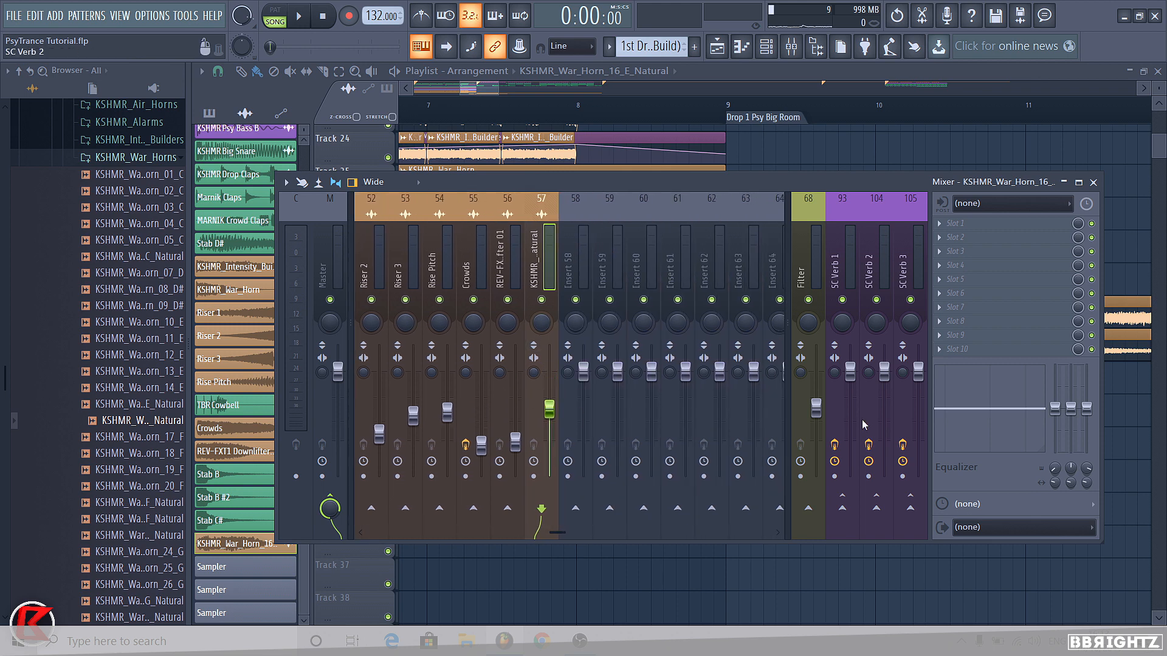
{"action": "left_click", "coordinate": [1154, 486]}
Play the arrangement from bar 8 to hear the sliced war horn lead into Drop 1, and stop playback.
{"action": "left_click", "coordinate": [578, 105]}
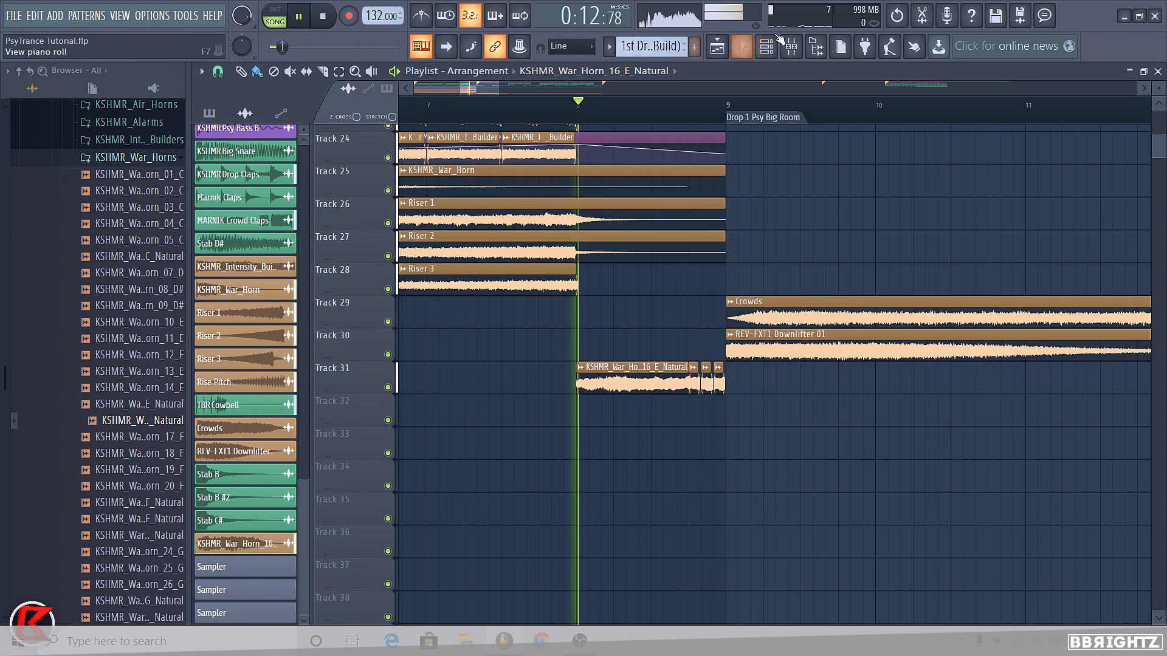
{"action": "key", "text": "space"}
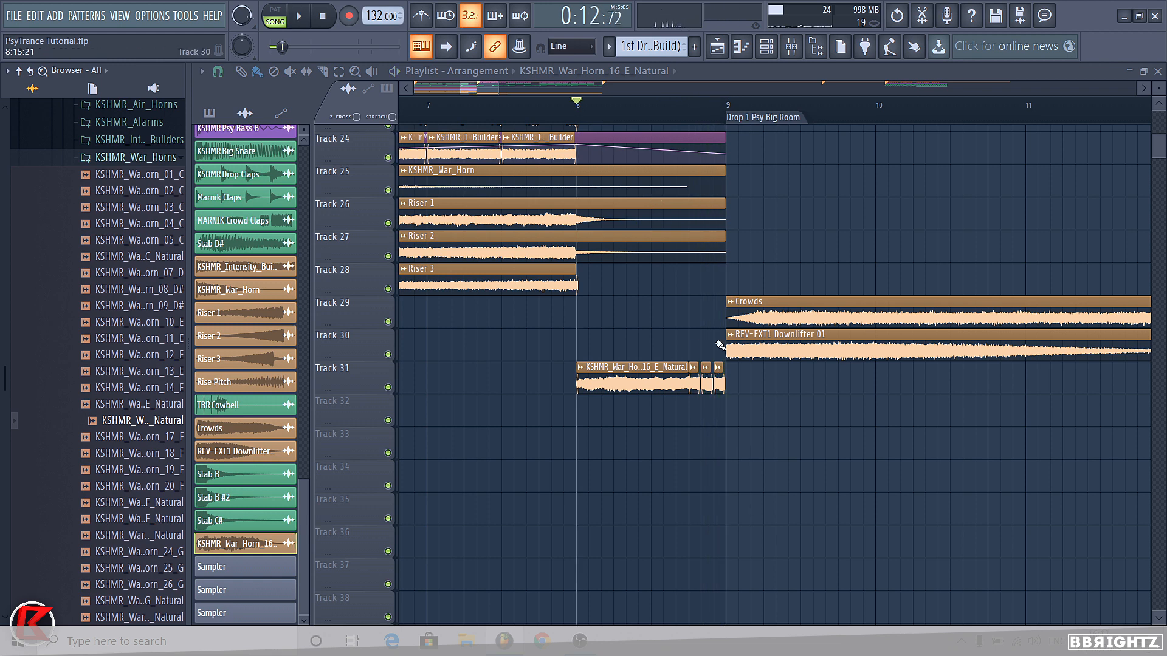
Shorten the three short war horn slices on track 31 to widen the gaps between them, and play back the result.
{"action": "left_click_drag", "start_coordinate": [731, 439], "coordinate": [694, 384]}
{"action": "scroll", "coordinate": [729, 405], "scroll_direction": "up", "scroll_amount": 4}
{"action": "scroll", "coordinate": [731, 402], "scroll_direction": "up", "scroll_amount": 5}
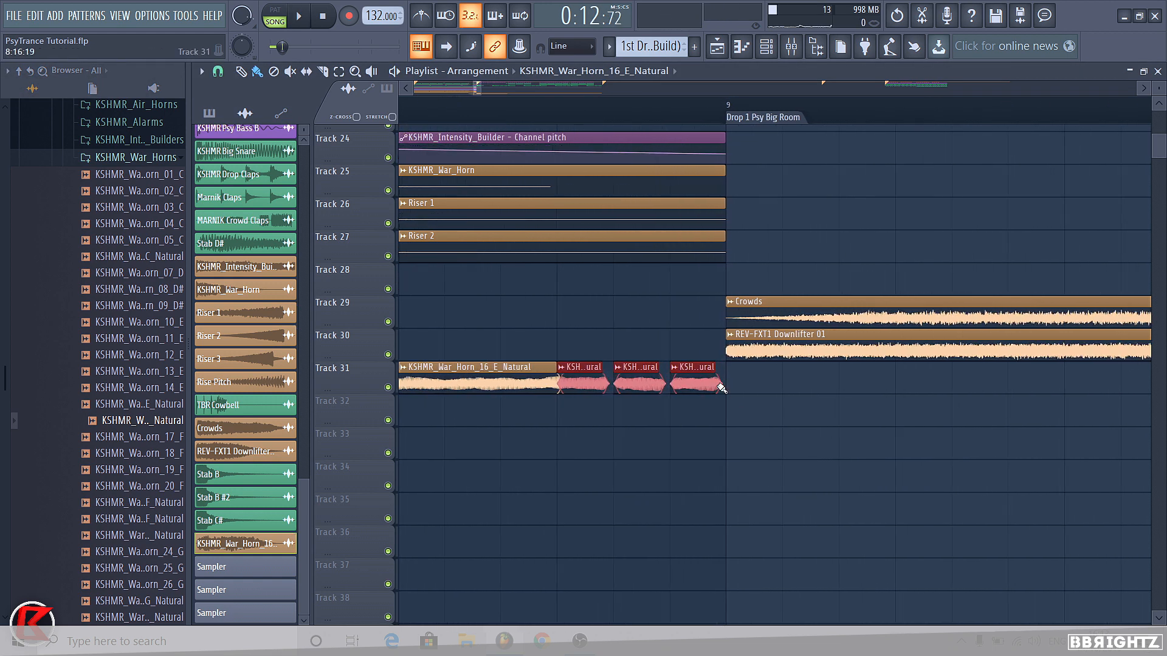
{"action": "left_click_drag", "start_coordinate": [687, 372], "coordinate": [675, 384]}
{"action": "key", "text": "space"}
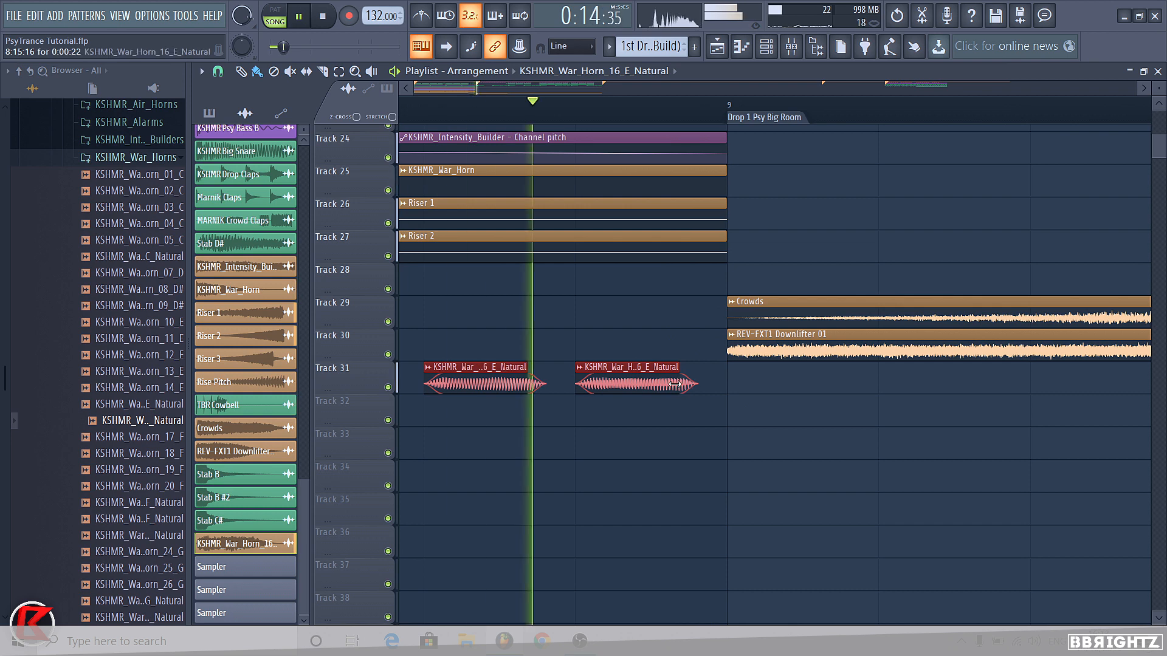
{"action": "key", "text": "space"}
{"action": "left_click", "coordinate": [683, 435]}
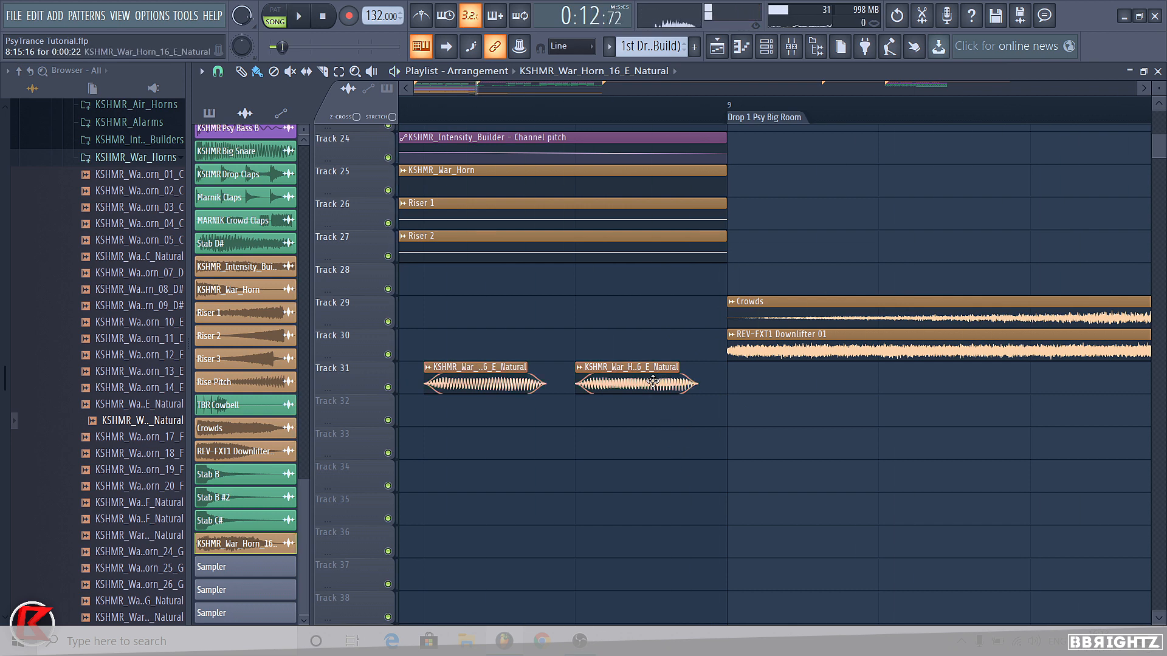
{"action": "scroll", "coordinate": [652, 381], "scroll_direction": "down", "scroll_amount": 2}
Collapse the KSHMR war horns and alarms folders and the KSHMR_FX_Elements folder in the sample browser.
{"action": "scroll", "coordinate": [111, 274], "scroll_direction": "up", "scroll_amount": 3}
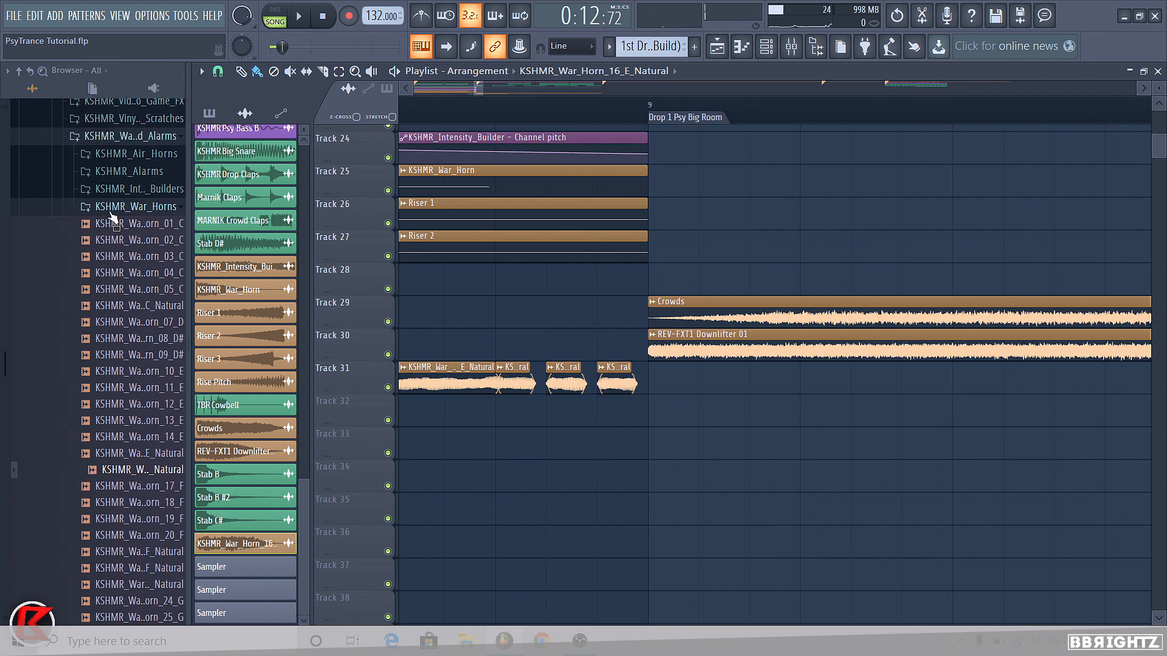
{"action": "left_click", "coordinate": [111, 209]}
{"action": "scroll", "coordinate": [110, 274], "scroll_direction": "up", "scroll_amount": 5}
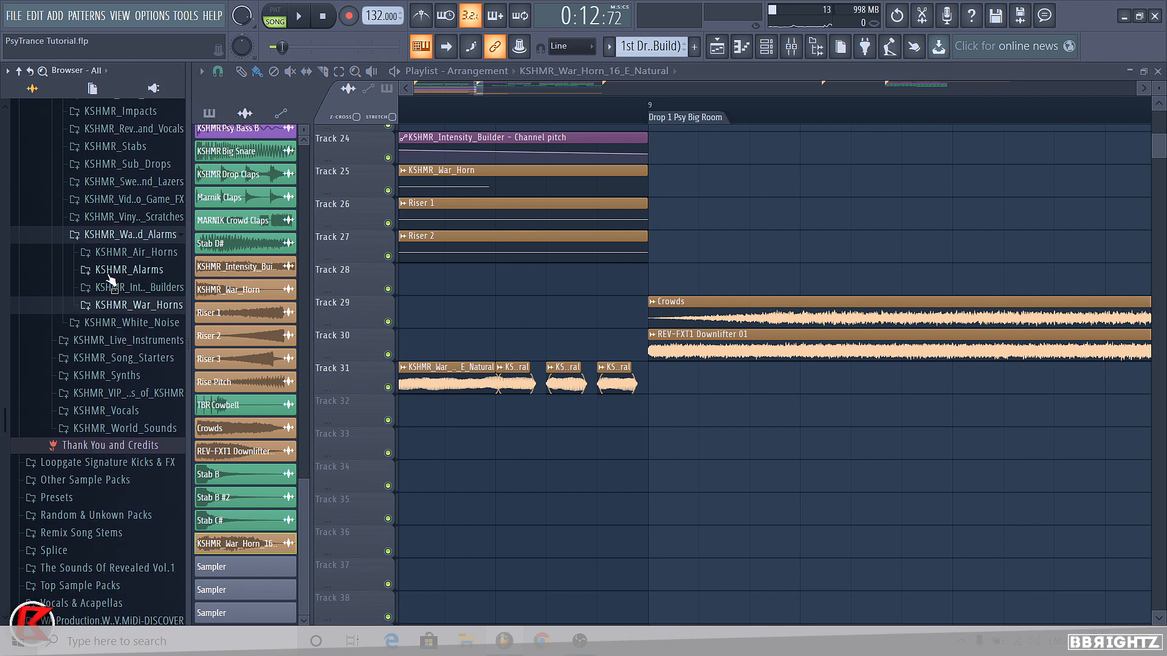
{"action": "left_click", "coordinate": [124, 265]}
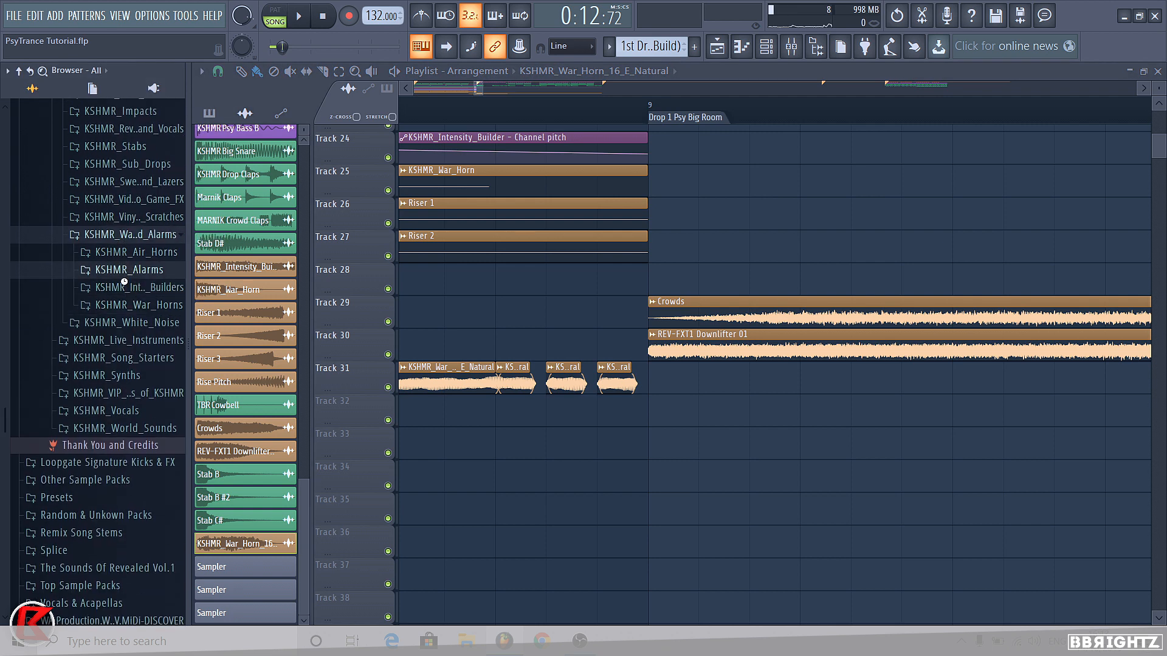
{"action": "left_click", "coordinate": [122, 222]}
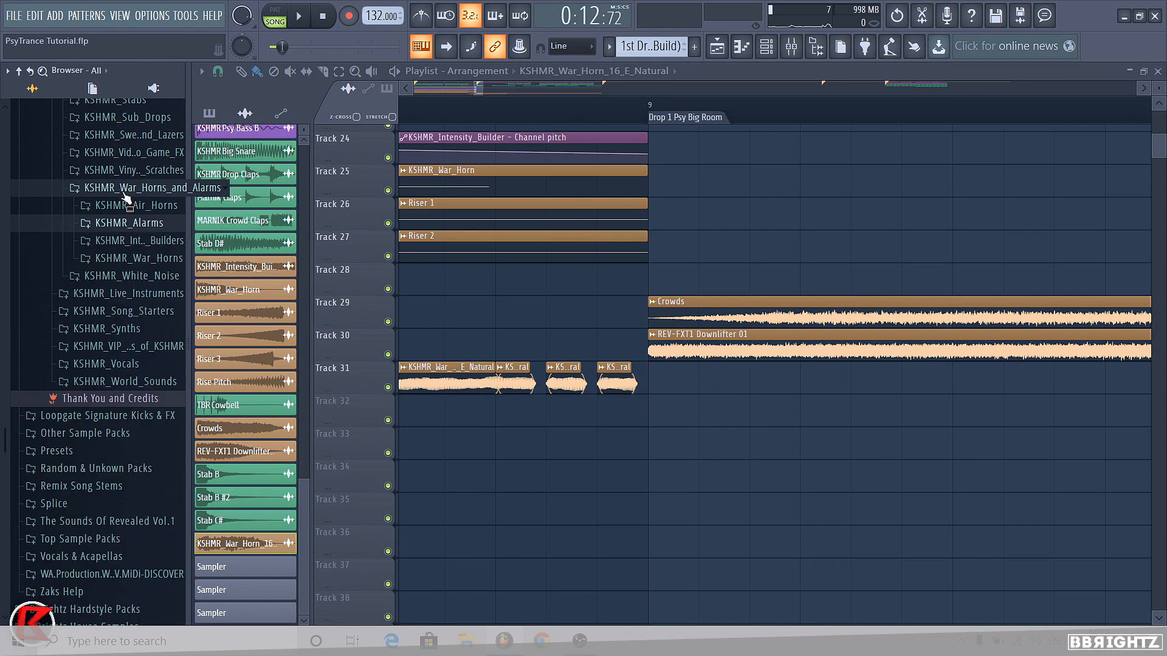
{"action": "left_click", "coordinate": [123, 203]}
{"action": "left_click", "coordinate": [134, 205]}
{"action": "left_click", "coordinate": [138, 190]}
{"action": "scroll", "coordinate": [131, 367], "scroll_direction": "up", "scroll_amount": 4}
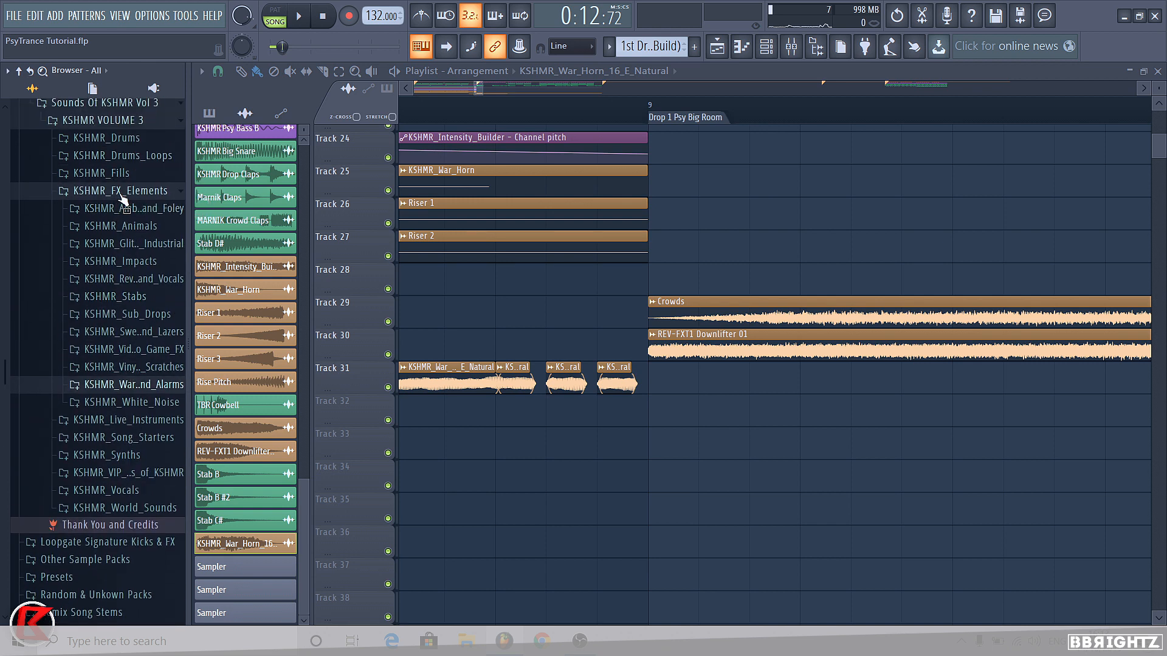
{"action": "left_click", "coordinate": [386, 88]}
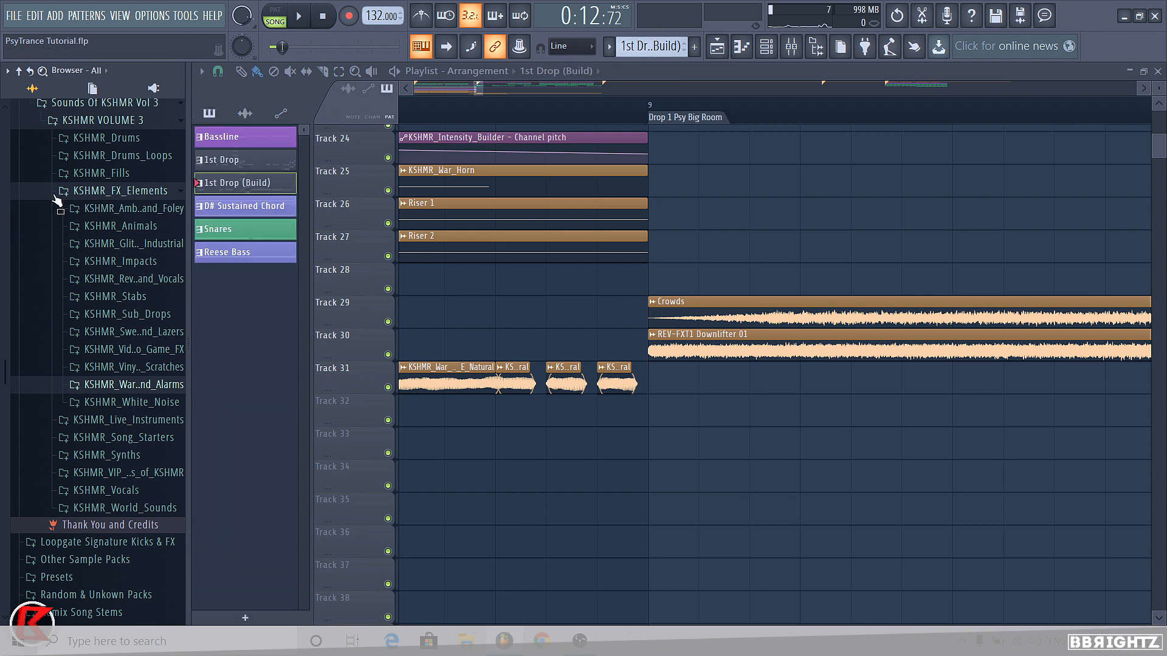
{"action": "left_click", "coordinate": [85, 191]}
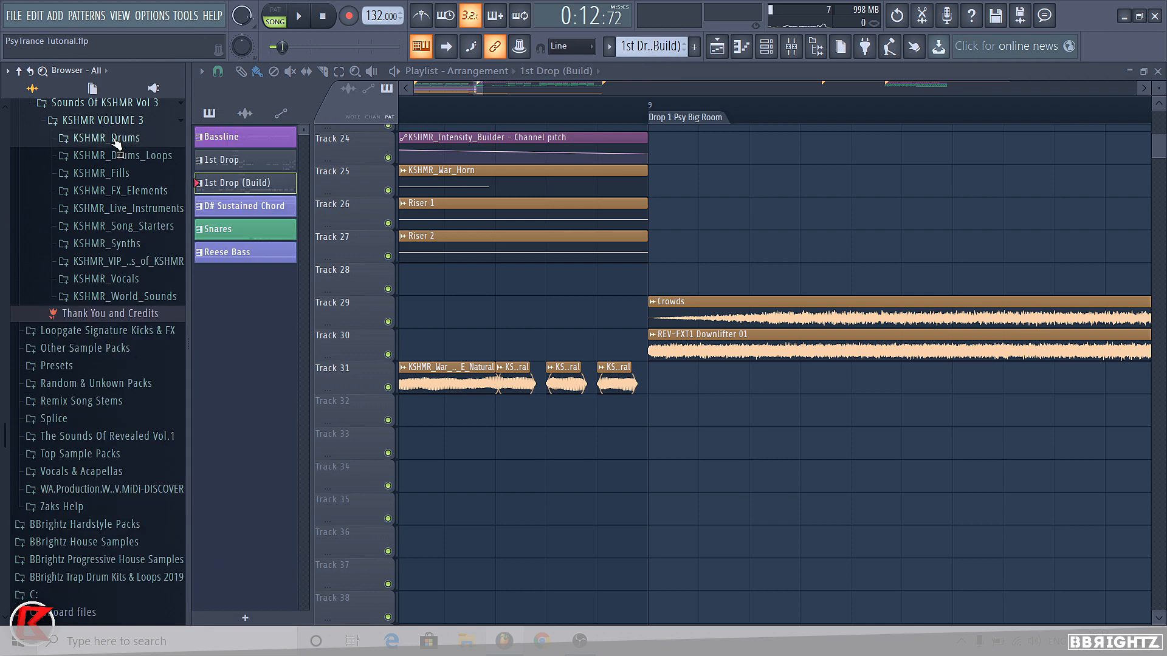
Open the KSHMR_Big_Snares folder within KSHMR_Drums and audition the snare samples, ending on KSHMR_Big_Snare_13.
{"action": "left_click", "coordinate": [122, 138]}
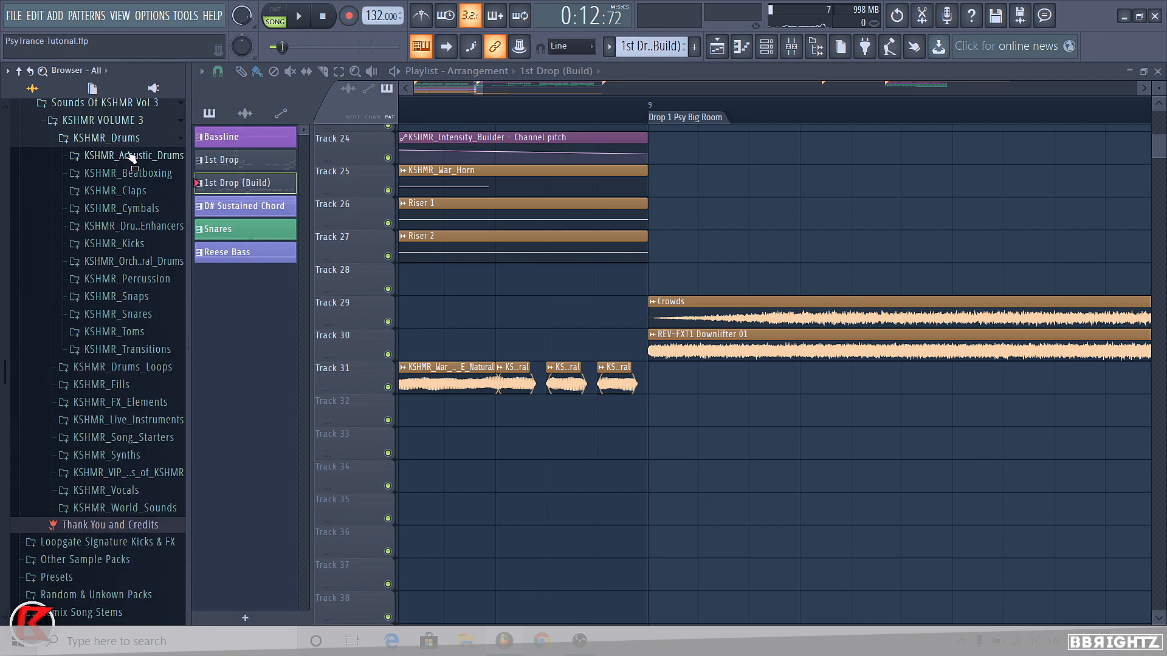
{"action": "left_click", "coordinate": [119, 313]}
{"action": "left_click", "coordinate": [131, 306]}
{"action": "key", "text": "Down"}
{"action": "key", "text": "Down"}
{"action": "key", "text": "Down"}
{"action": "key", "text": "Down"}
{"action": "key", "text": "Down"}
{"action": "key", "text": "Down"}
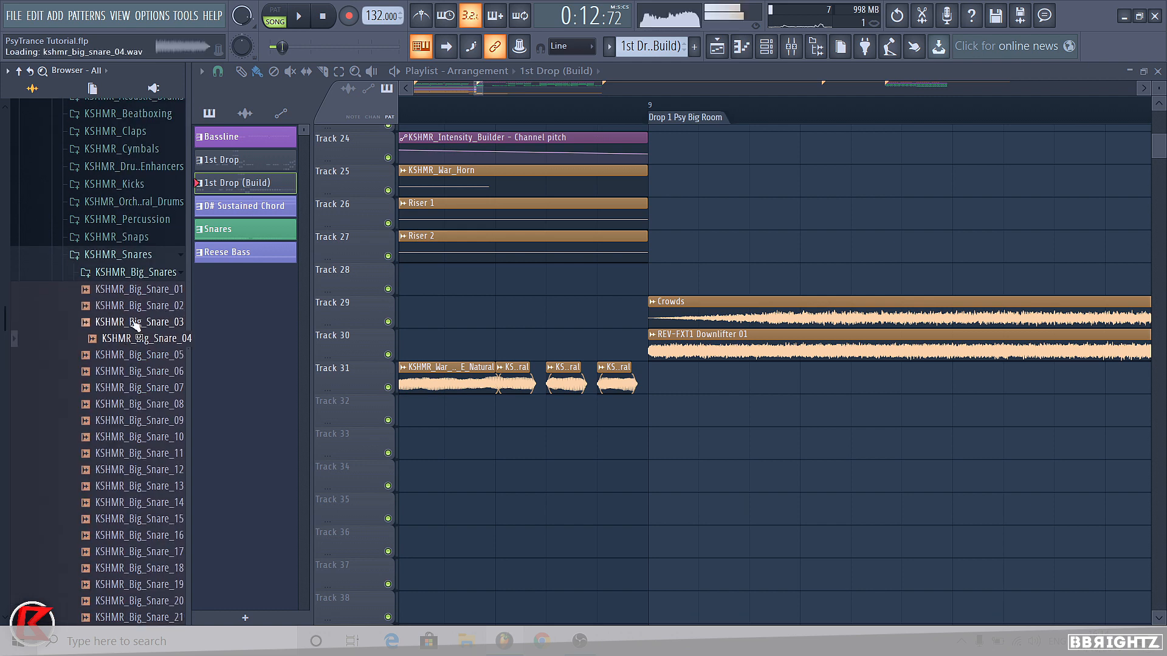
{"action": "key", "text": "Down"}
{"action": "key", "text": "Down"}
{"action": "key", "text": "Down"}
{"action": "key", "text": "Down"}
{"action": "key", "text": "Down"}
{"action": "key", "text": "Down"}
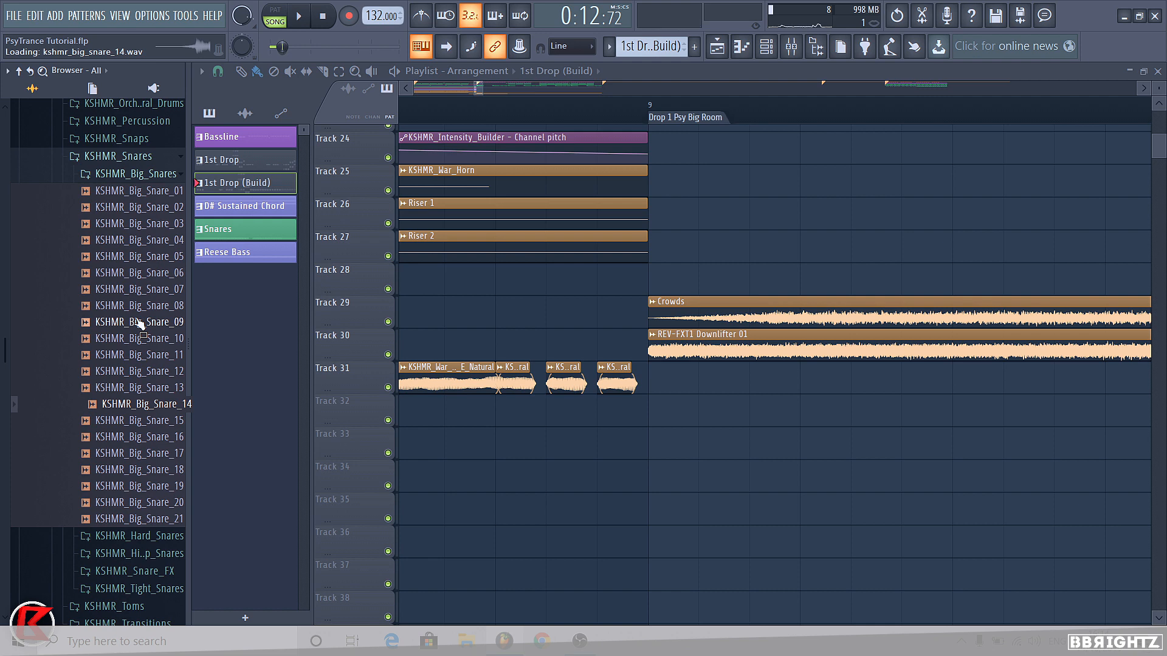
{"action": "key", "text": "Up"}
Add KSHMR_Big_Snare_13 to track 32 and trim the clip to run from the first short war horn slice to bar 9.
{"action": "left_click_drag", "start_coordinate": [155, 398], "coordinate": [474, 419]}
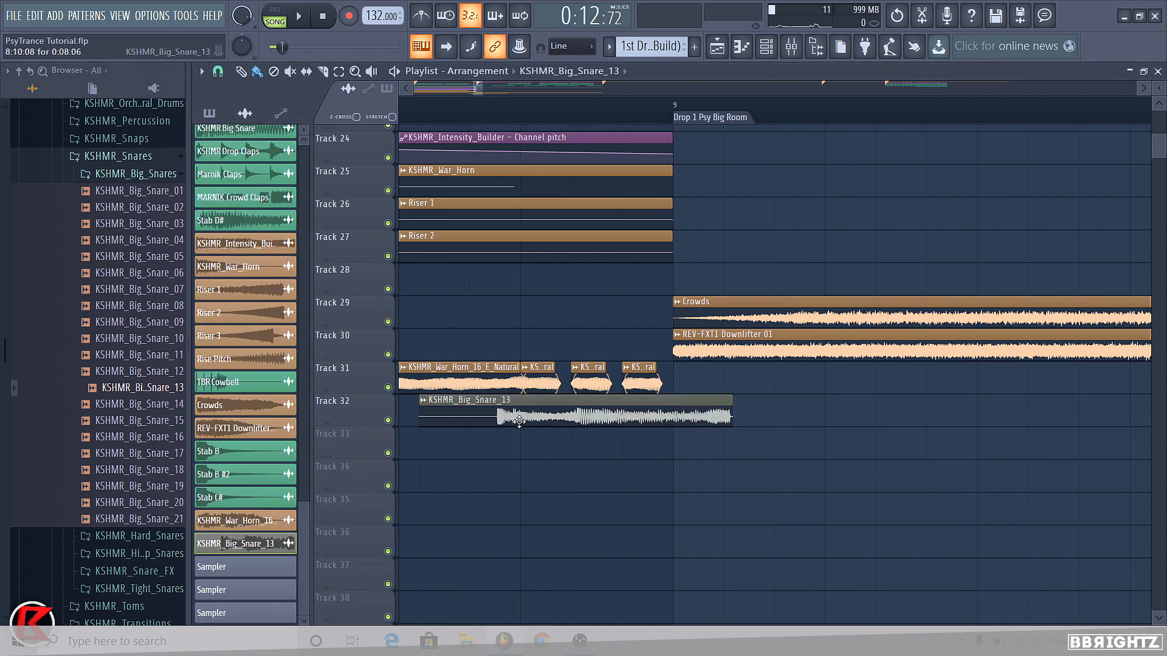
{"action": "scroll", "coordinate": [486, 419], "scroll_direction": "up", "scroll_amount": 5}
{"action": "left_click_drag", "start_coordinate": [614, 414], "coordinate": [614, 443]}
{"action": "key", "text": "shift+Left"}
{"action": "left_click_drag", "start_coordinate": [595, 390], "coordinate": [596, 454]}
{"action": "right_click", "coordinate": [580, 425]}
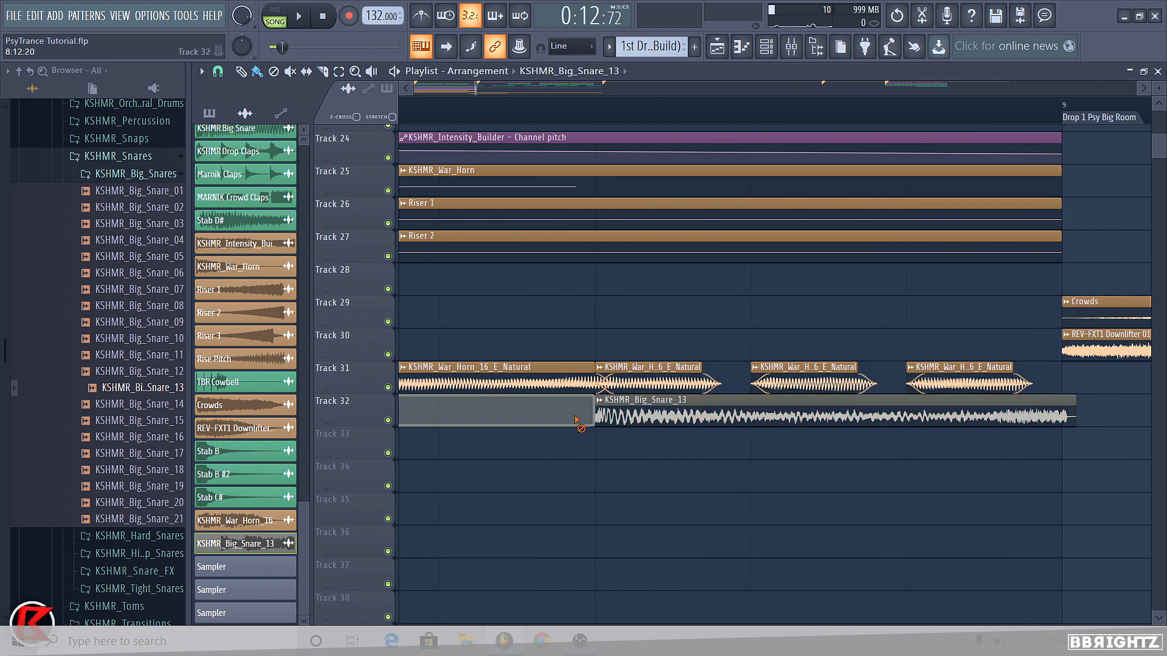
{"action": "left_click", "coordinate": [599, 401]}
{"action": "left_click", "coordinate": [615, 427]}
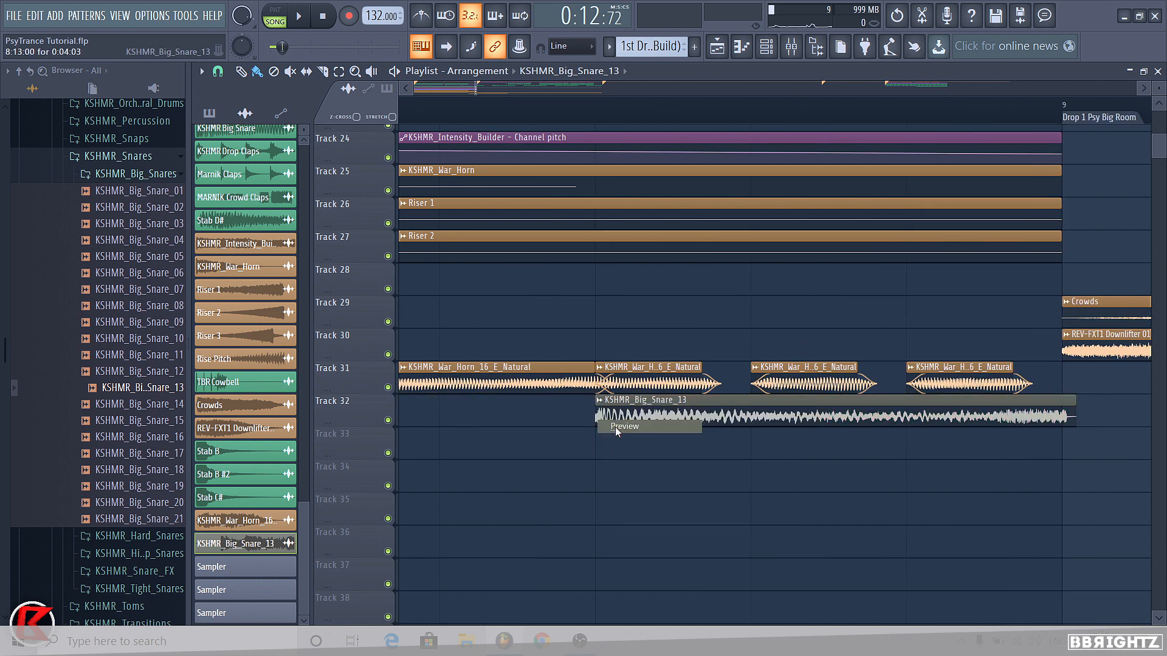
{"action": "left_click", "coordinate": [1059, 405]}
Try the Generic (bleeding) declicking mode on the KSHMR_Big_Snare_13 sample.
{"action": "double_click", "coordinate": [1063, 417]}
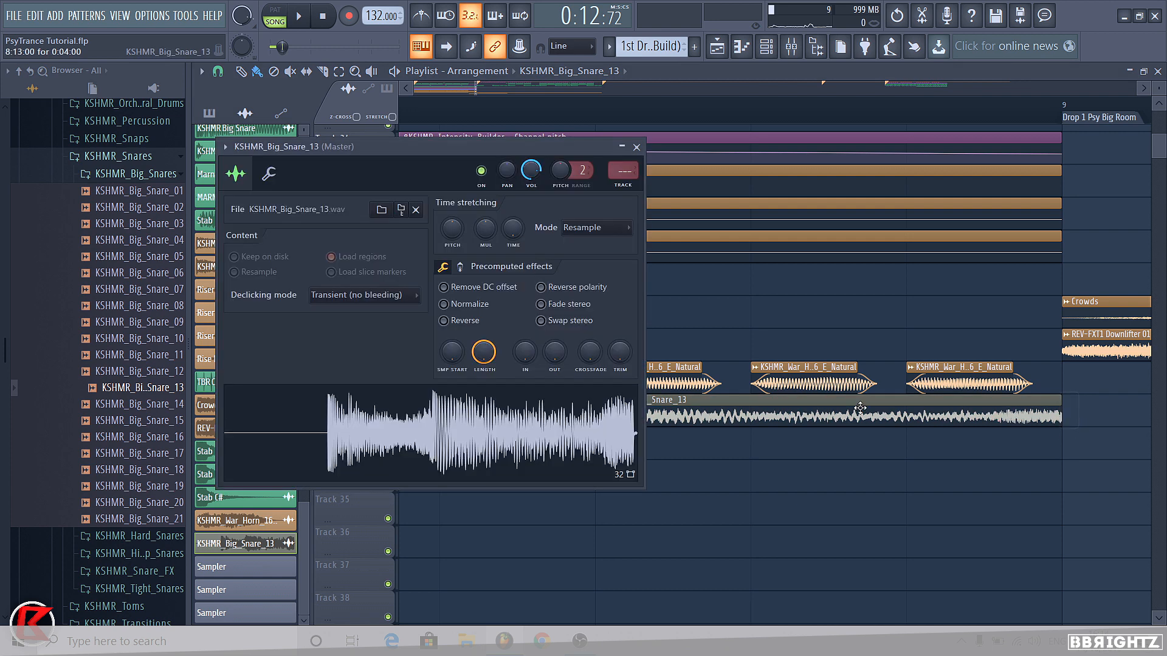
{"action": "left_click", "coordinate": [364, 294]}
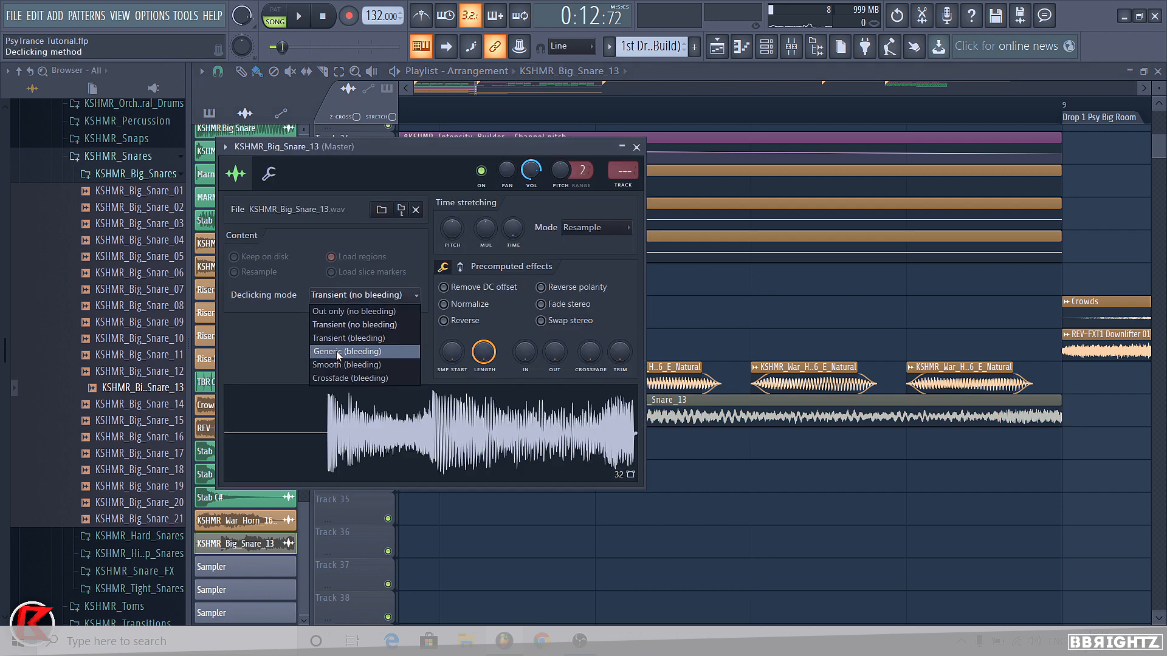
{"action": "left_click", "coordinate": [338, 353]}
{"action": "left_click", "coordinate": [867, 482]}
Set the declicking mode of the KSHMR_Big_Snare_13 sample to Transient (bleeding).
{"action": "double_click", "coordinate": [620, 415]}
{"action": "left_click", "coordinate": [363, 295]}
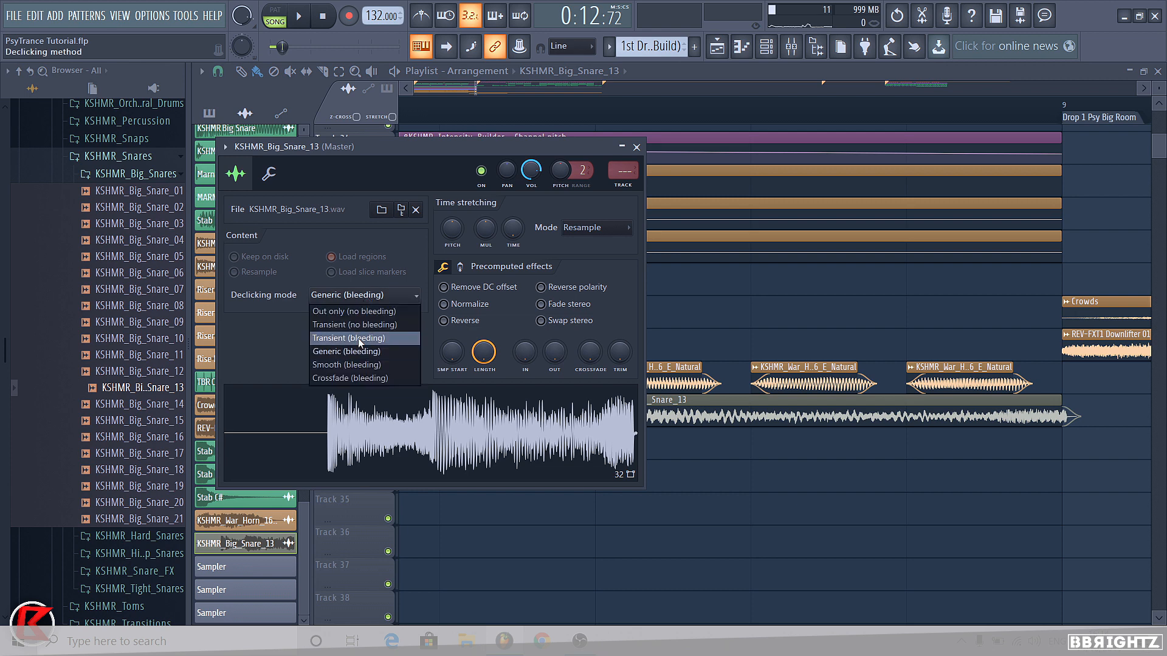
{"action": "left_click", "coordinate": [381, 338]}
{"action": "left_click", "coordinate": [597, 423]}
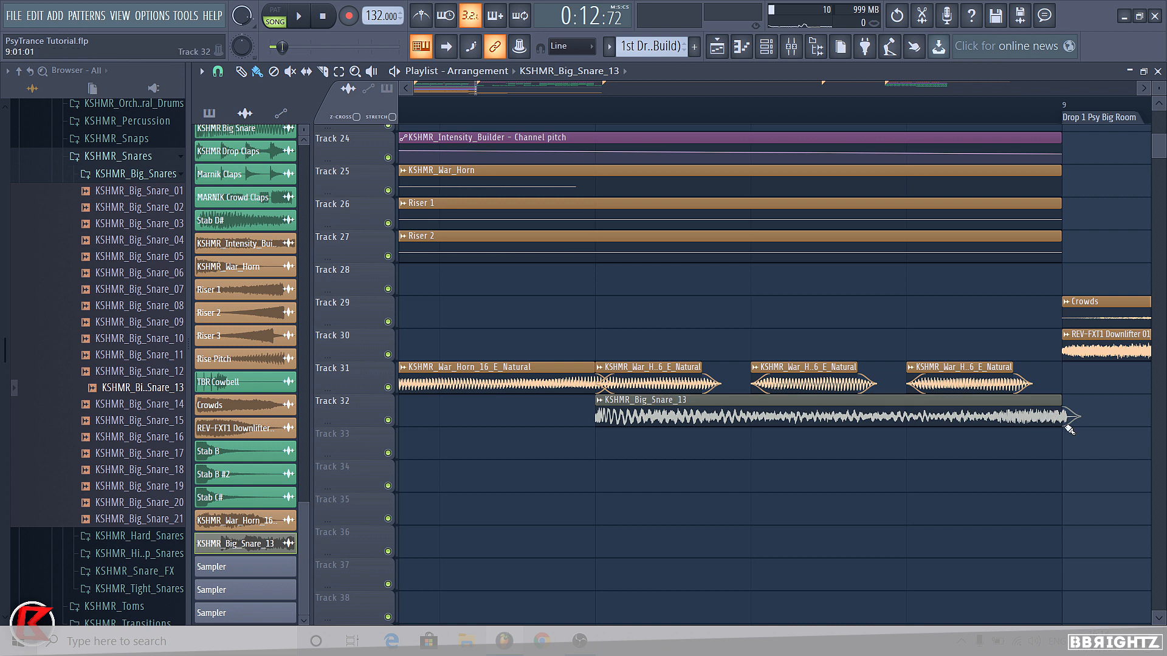
Shorten the snare clip on track 32 and repeat it under the other two short war horn slices.
{"action": "left_click_drag", "start_coordinate": [1057, 423], "coordinate": [732, 444]}
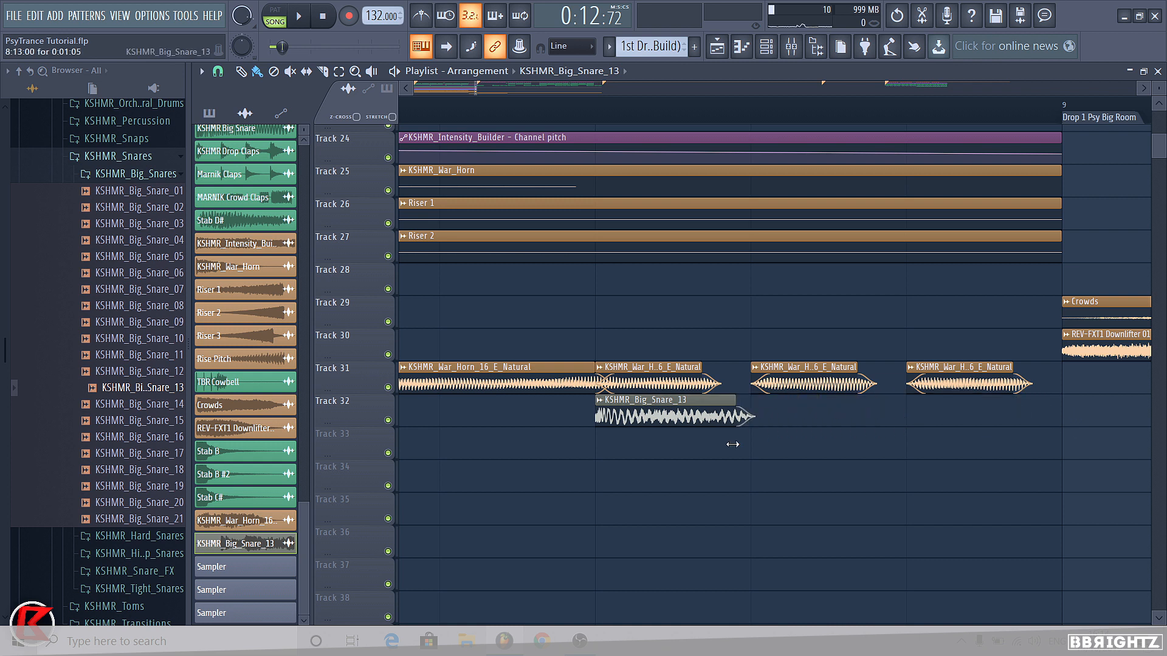
{"action": "left_click", "coordinate": [755, 411]}
{"action": "left_click", "coordinate": [913, 420]}
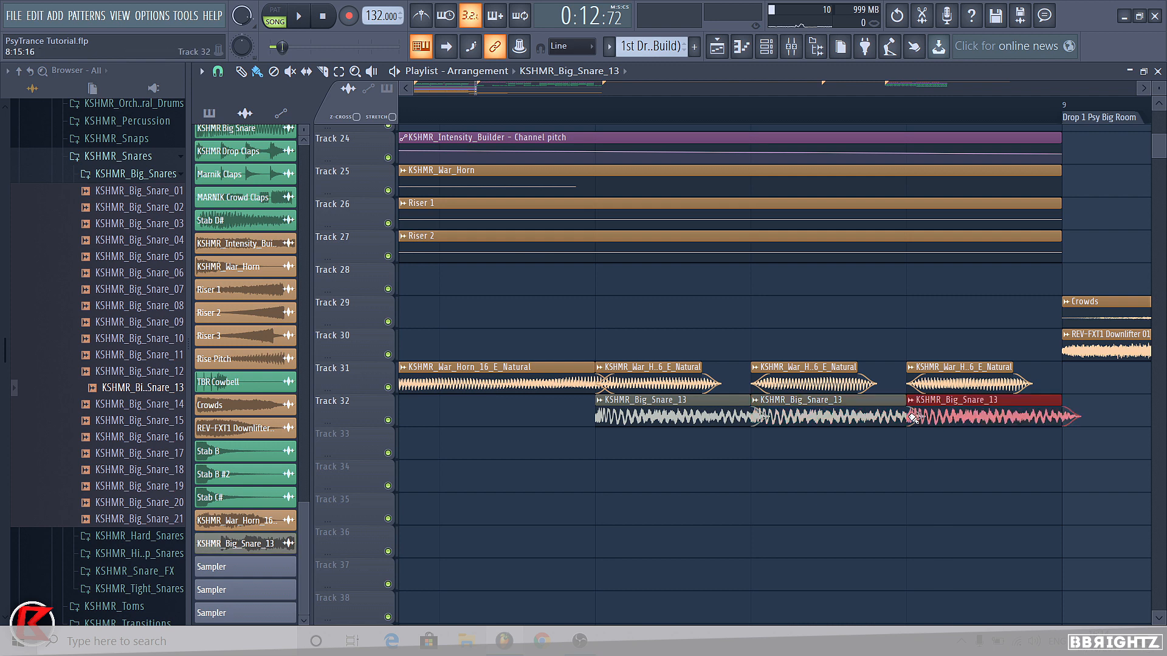
{"action": "left_click", "coordinate": [600, 400]}
{"action": "left_click", "coordinate": [542, 433]}
{"action": "scroll", "coordinate": [549, 439], "scroll_direction": "down", "scroll_amount": 3}
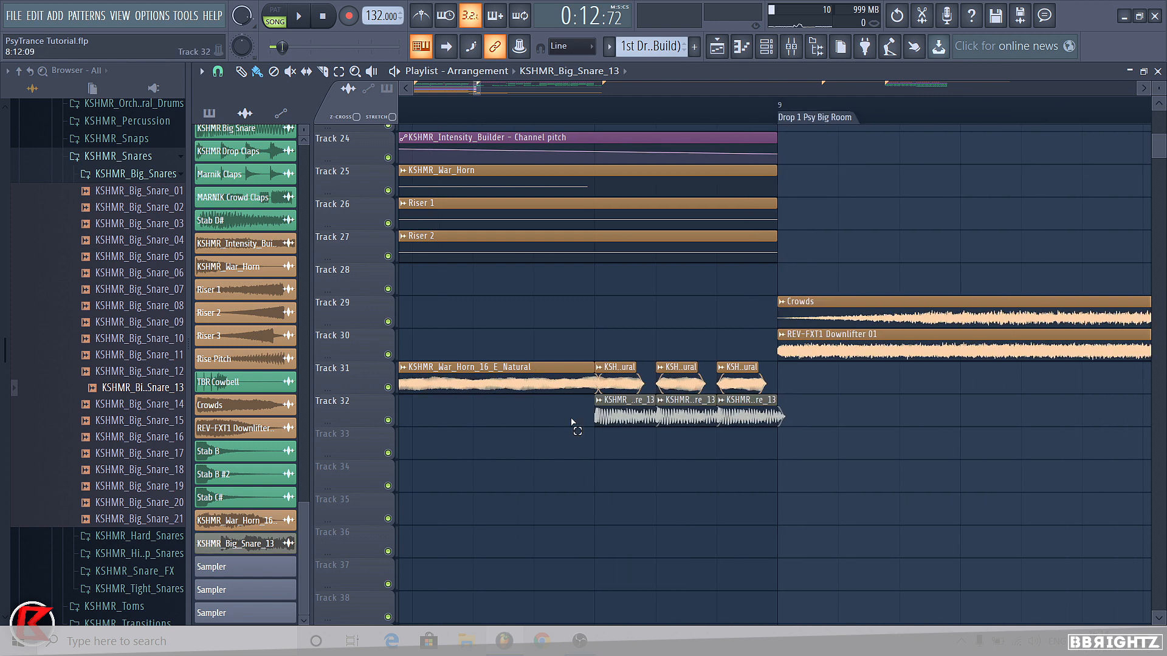
Select the three snare clips on track 32 and move them up to track 5, keeping their timing before bar 9.
{"action": "left_click_drag", "start_coordinate": [571, 421], "coordinate": [851, 416]}
{"action": "scroll", "coordinate": [568, 334], "scroll_direction": "down", "scroll_amount": 5}
{"action": "scroll", "coordinate": [647, 409], "scroll_direction": "up", "scroll_amount": 1}
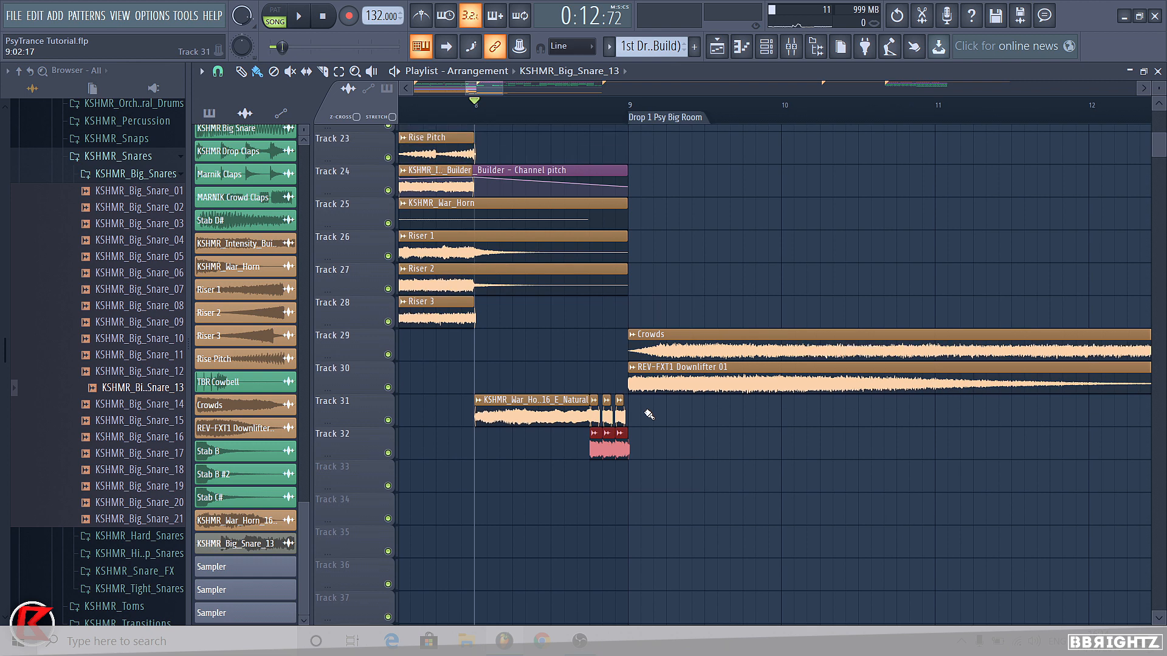
{"action": "key", "text": "shift+Up"}
{"action": "key", "text": "shift+Up"}
{"action": "key", "text": "shift+Up"}
{"action": "key", "text": "shift+Up"}
{"action": "key", "text": "shift+Up"}
{"action": "key", "text": "shift+Up"}
{"action": "key", "text": "shift+Up"}
{"action": "key", "text": "shift+Up"}
{"action": "key", "text": "shift+Up"}
{"action": "key", "text": "shift+Up"}
{"action": "key", "text": "shift+Up"}
{"action": "key", "text": "shift+Up"}
{"action": "key", "text": "shift+Up"}
{"action": "key", "text": "shift+Up"}
{"action": "key", "text": "shift+Up"}
{"action": "key", "text": "shift+Up"}
{"action": "key", "text": "shift+Up"}
{"action": "key", "text": "shift+Up"}
{"action": "key", "text": "shift+Up"}
{"action": "key", "text": "shift+Up"}
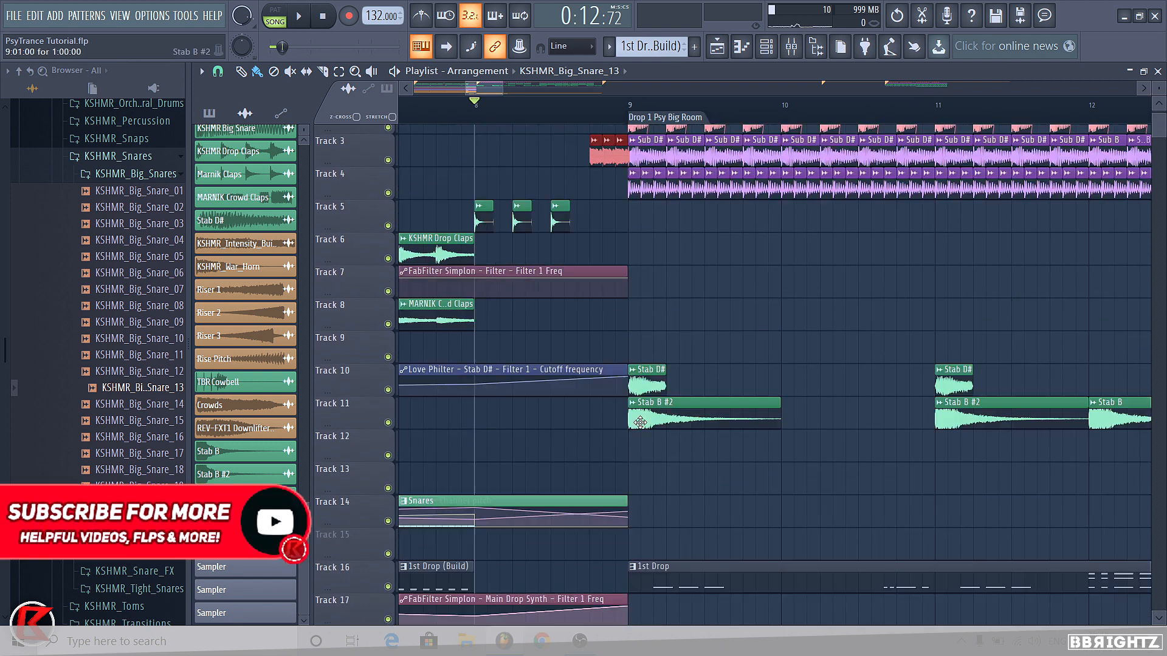
{"action": "key", "text": "shift+Down"}
{"action": "key", "text": "shift+Down"}
{"action": "key", "text": "shift+Down"}
{"action": "key", "text": "shift+Down"}
{"action": "key", "text": "shift+Down"}
{"action": "key", "text": "shift+Up"}
{"action": "key", "text": "shift+Up"}
{"action": "key", "text": "shift+Up"}
{"action": "left_click", "coordinate": [585, 217]}
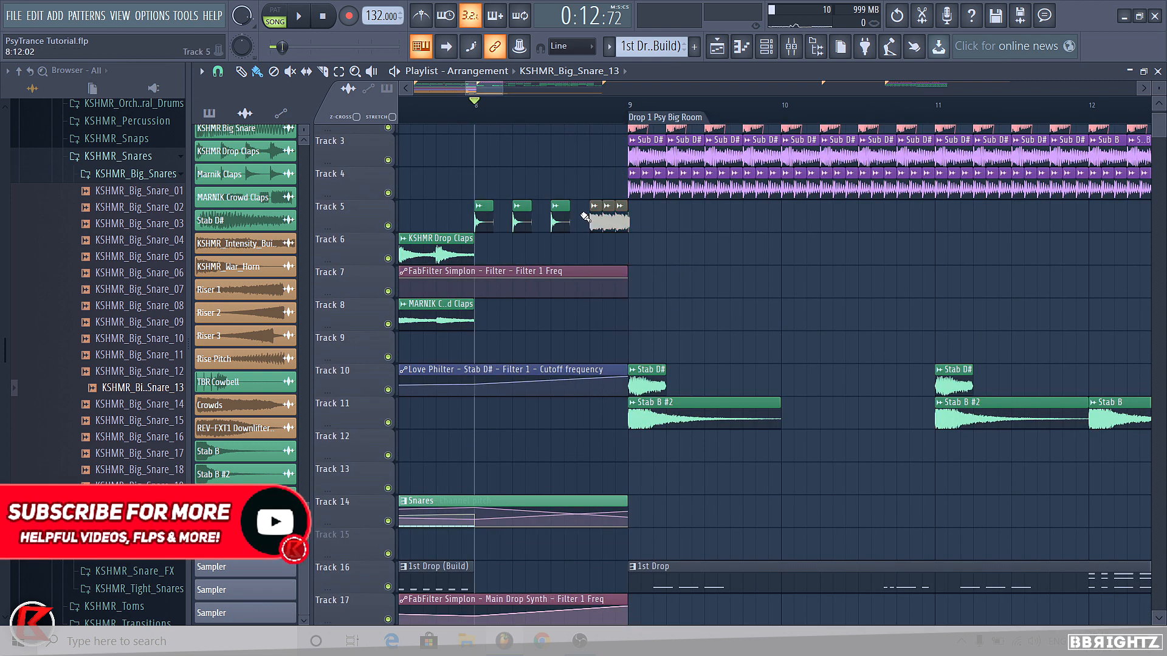
Recolor the three KSHMR_Big_Snare_13 clips on track 5 light green.
{"action": "right_click", "coordinate": [584, 217]}
{"action": "left_click", "coordinate": [629, 284]}
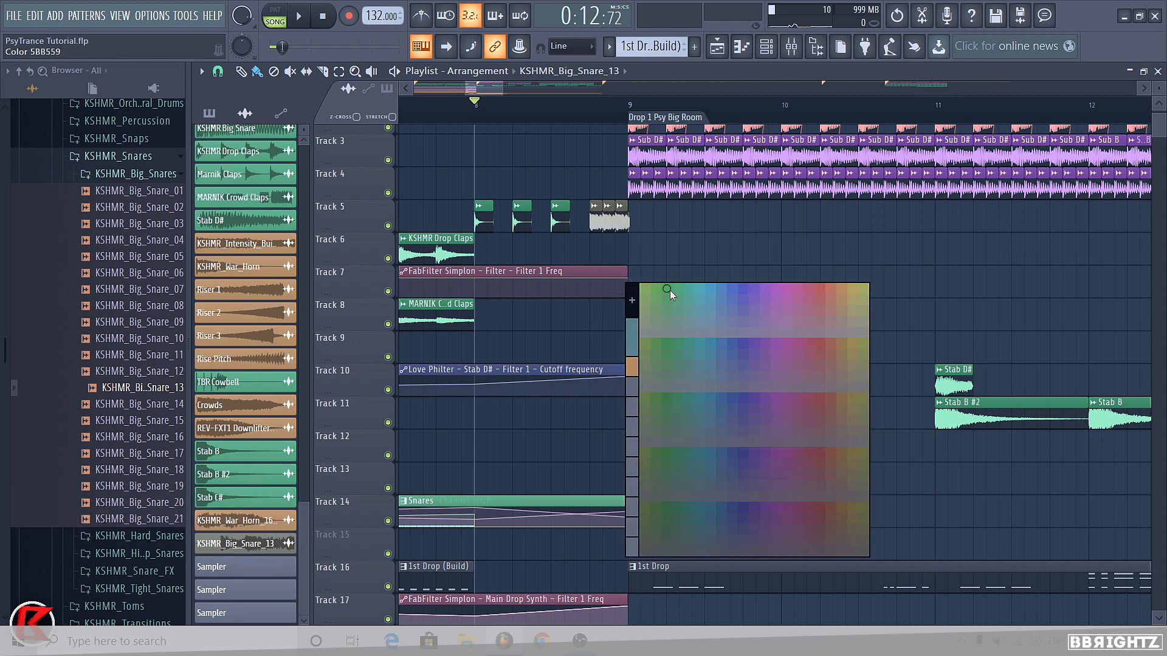
{"action": "left_click", "coordinate": [669, 291]}
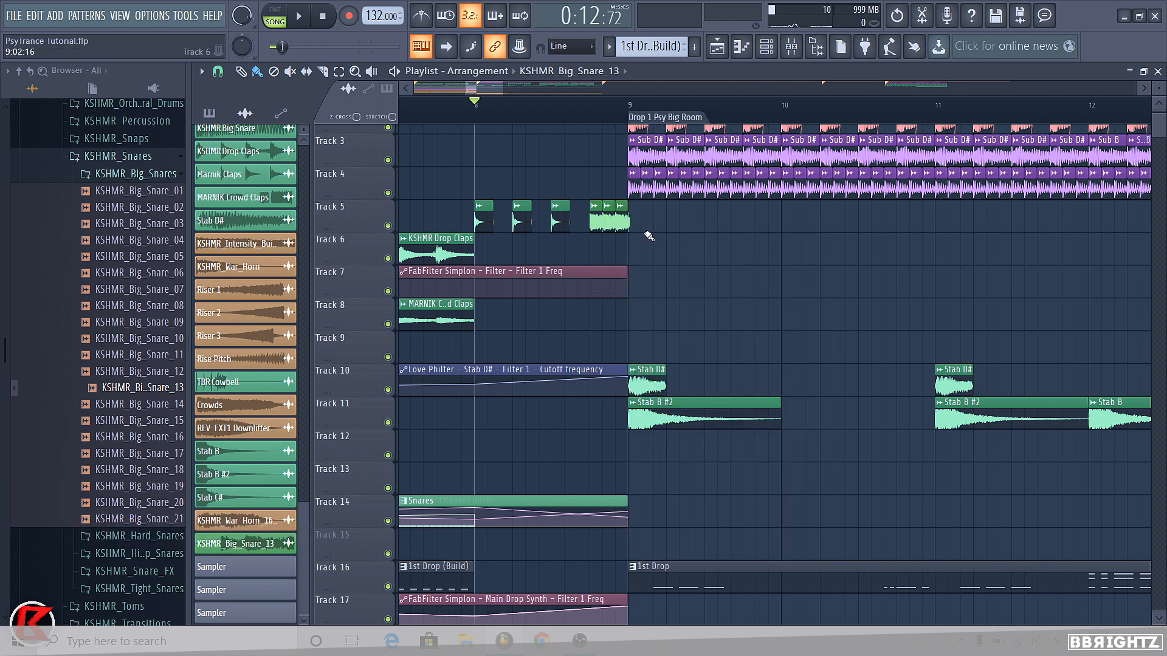
Recolor the KSHMR_Big_Snare_13 clips on track 5 teal-green to match the neighbouring drum clips.
{"action": "right_click", "coordinate": [594, 227]}
{"action": "left_click", "coordinate": [632, 286]}
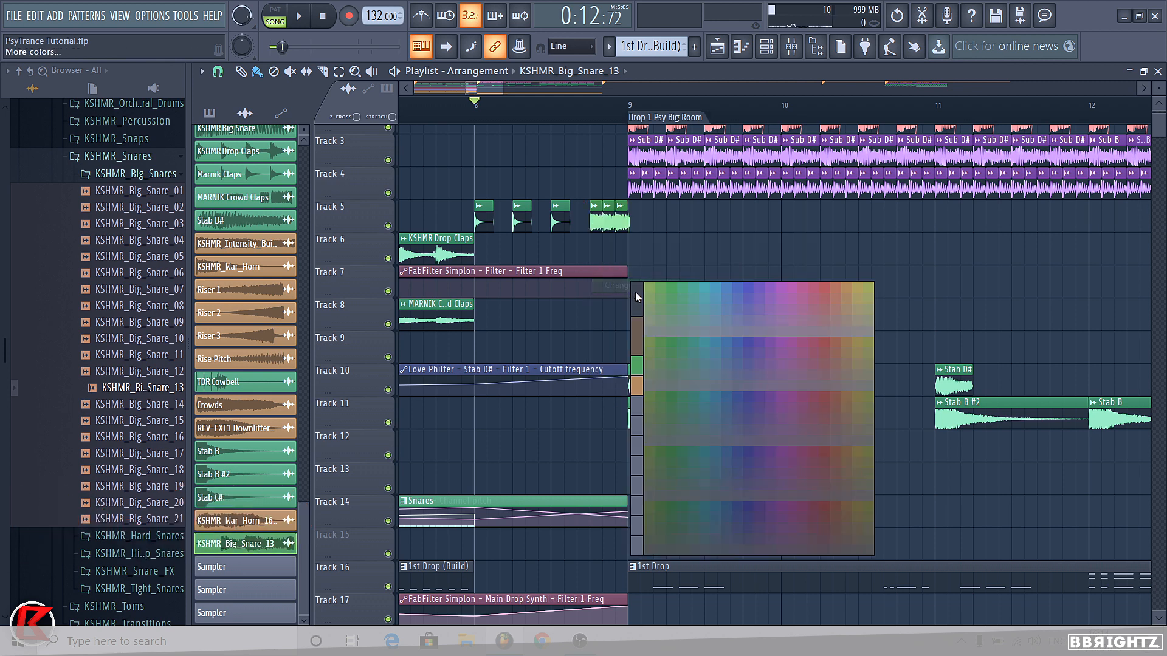
{"action": "left_click", "coordinate": [682, 290]}
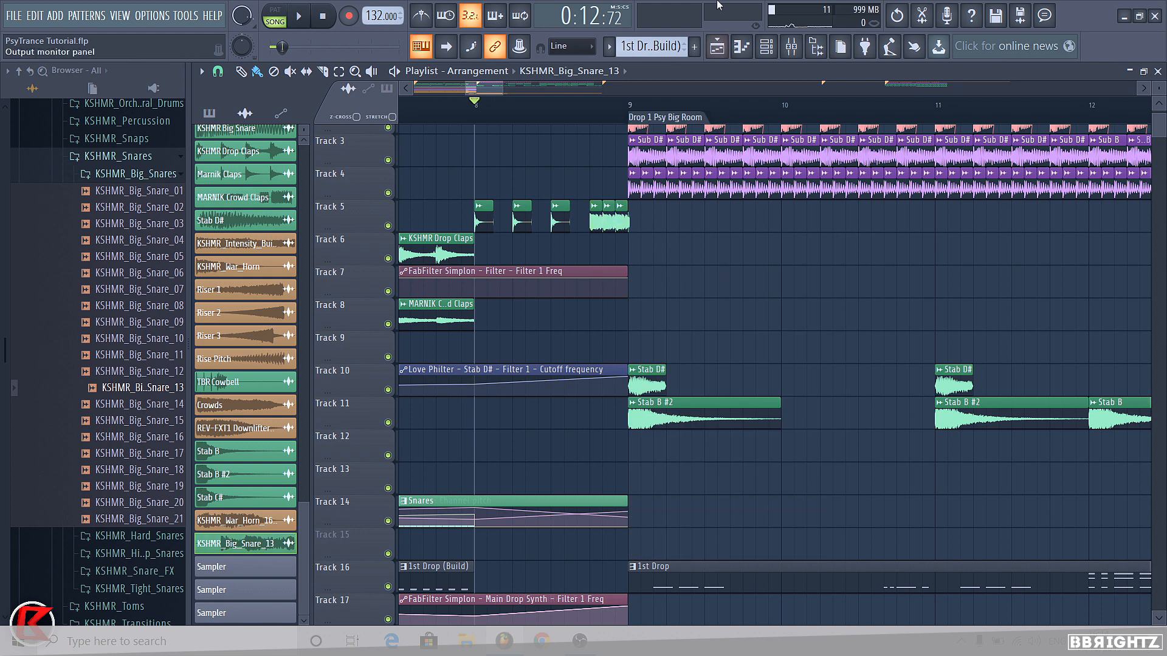
Route the KSHMR_Big_Snare_13 channel to mixer insert 25, after the Stab B insert.
{"action": "left_click", "coordinate": [791, 46]}
{"action": "left_click", "coordinate": [574, 260]}
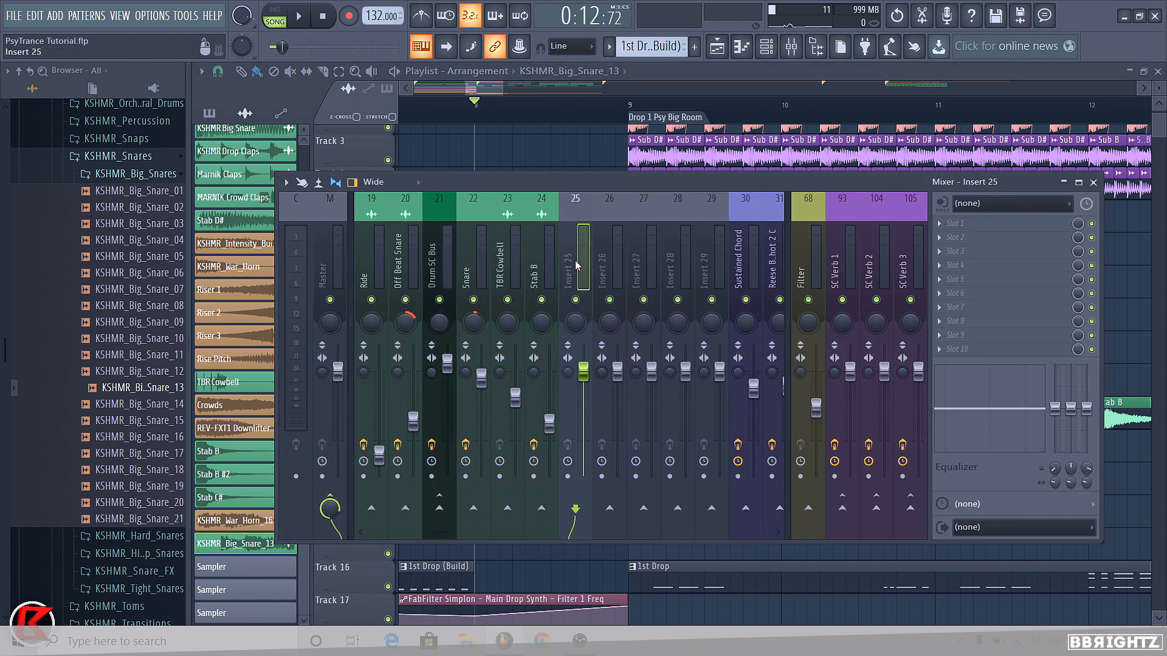
{"action": "key", "text": "ctrl+l"}
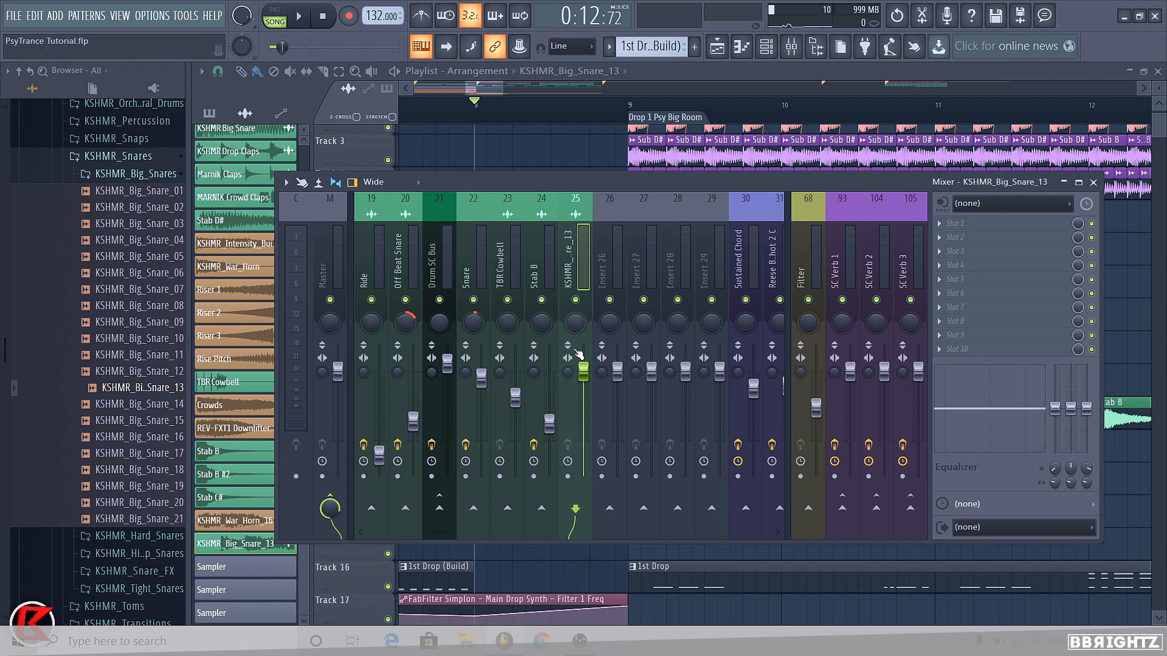
{"action": "right_click", "coordinate": [568, 153]}
Lower the fader of mixer insert 25 to -8.0 dB, play bar 8 to check the snare level, and close the mixer.
{"action": "key", "text": "space"}
{"action": "left_click", "coordinate": [790, 47]}
{"action": "left_click_drag", "start_coordinate": [584, 413], "coordinate": [583, 405]}
{"action": "key", "text": "space"}
{"action": "key", "text": "space"}
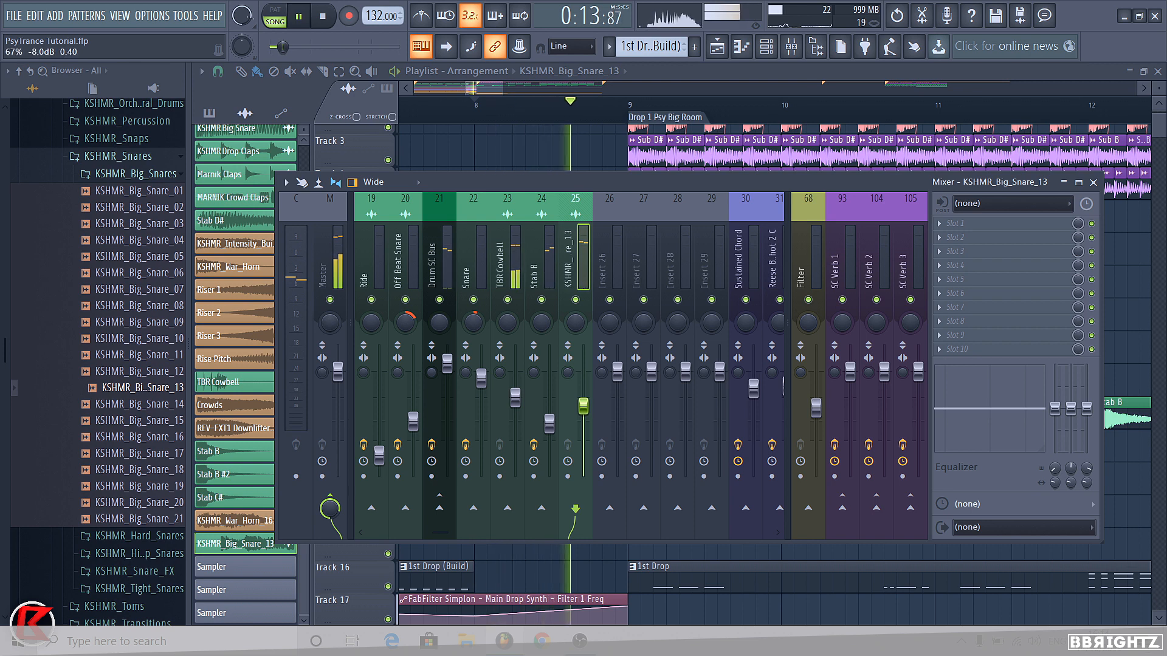
{"action": "key", "text": "space"}
{"action": "key", "text": "F9"}
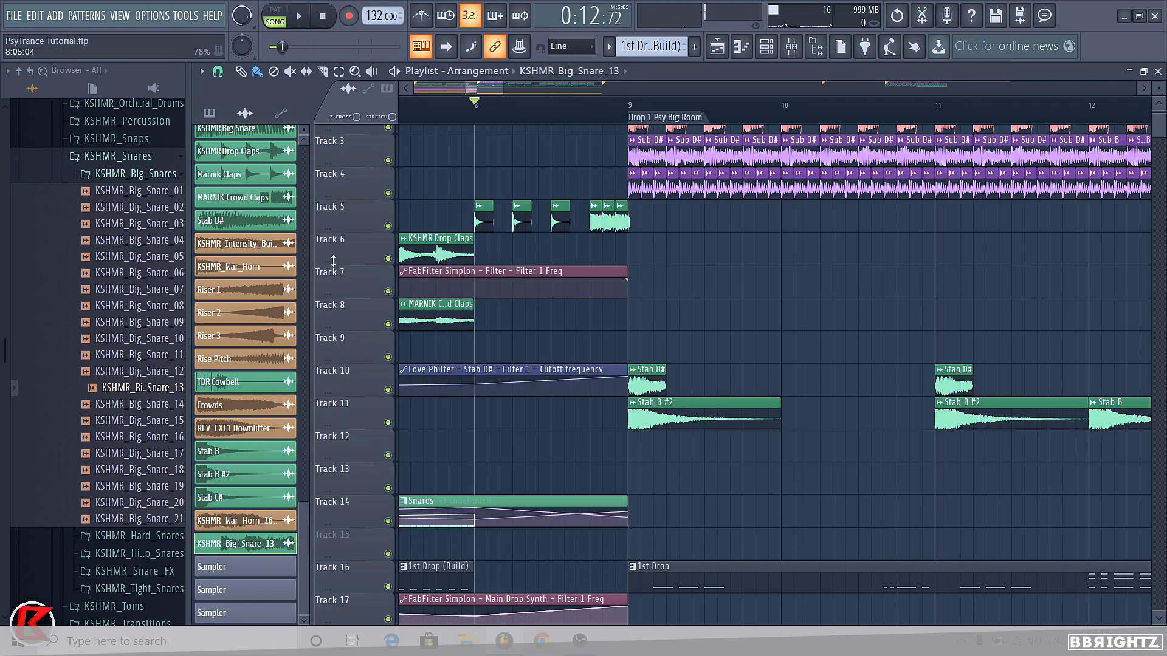
Browse the Sounds Of KSHMR Vol 3 pack to the numbers samples inside the vocal phrases folder.
{"action": "left_click", "coordinate": [117, 157]}
{"action": "scroll", "coordinate": [105, 289], "scroll_direction": "up", "scroll_amount": 5}
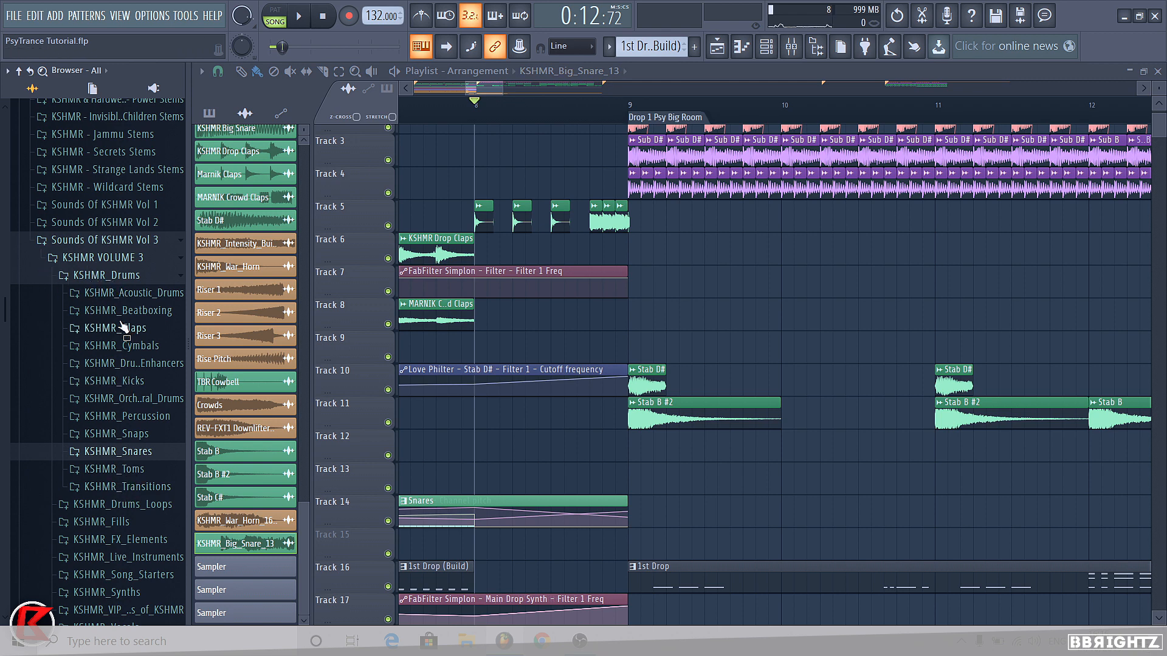
{"action": "left_click", "coordinate": [124, 277]}
{"action": "left_click", "coordinate": [112, 418]}
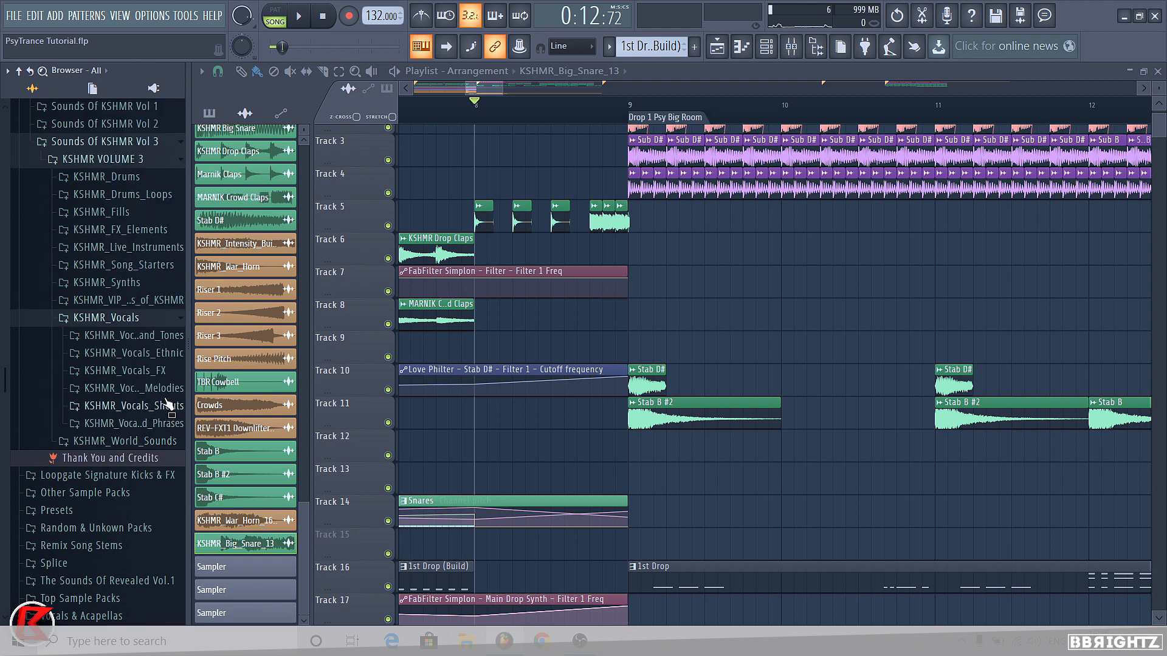
{"action": "left_click", "coordinate": [134, 423]}
{"action": "left_click", "coordinate": [131, 441]}
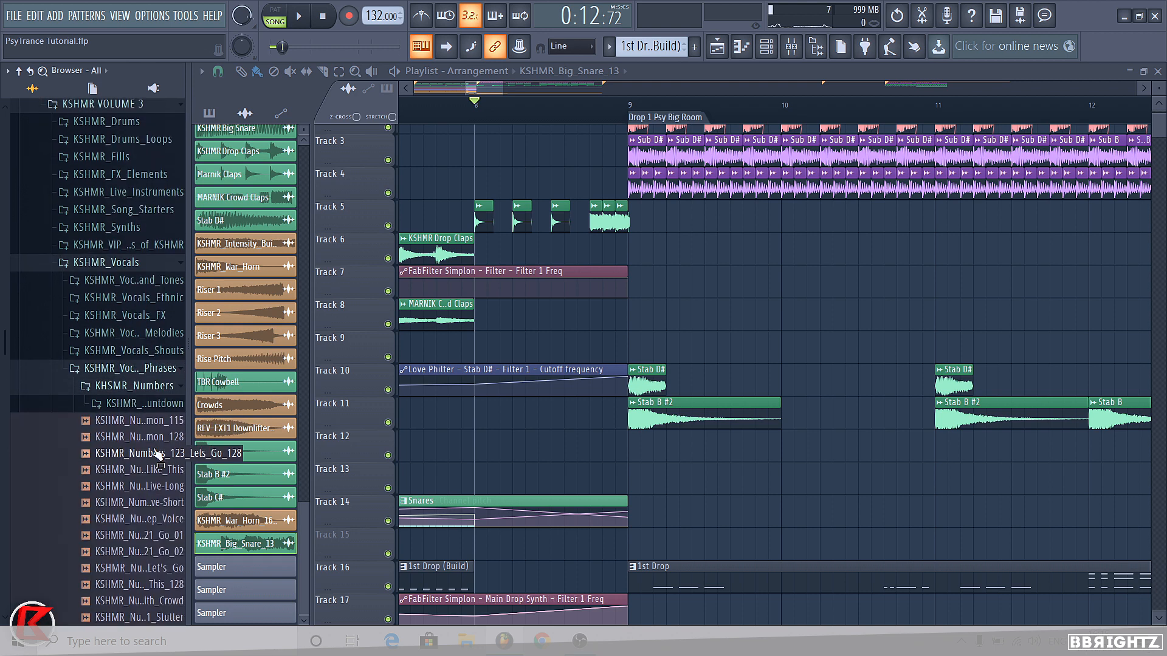
Preview the 123 count-in vocal samples and add KSHMR_Numbers_123_Cmon_128 to track 6 at bar 9.
{"action": "left_click", "coordinate": [157, 453]}
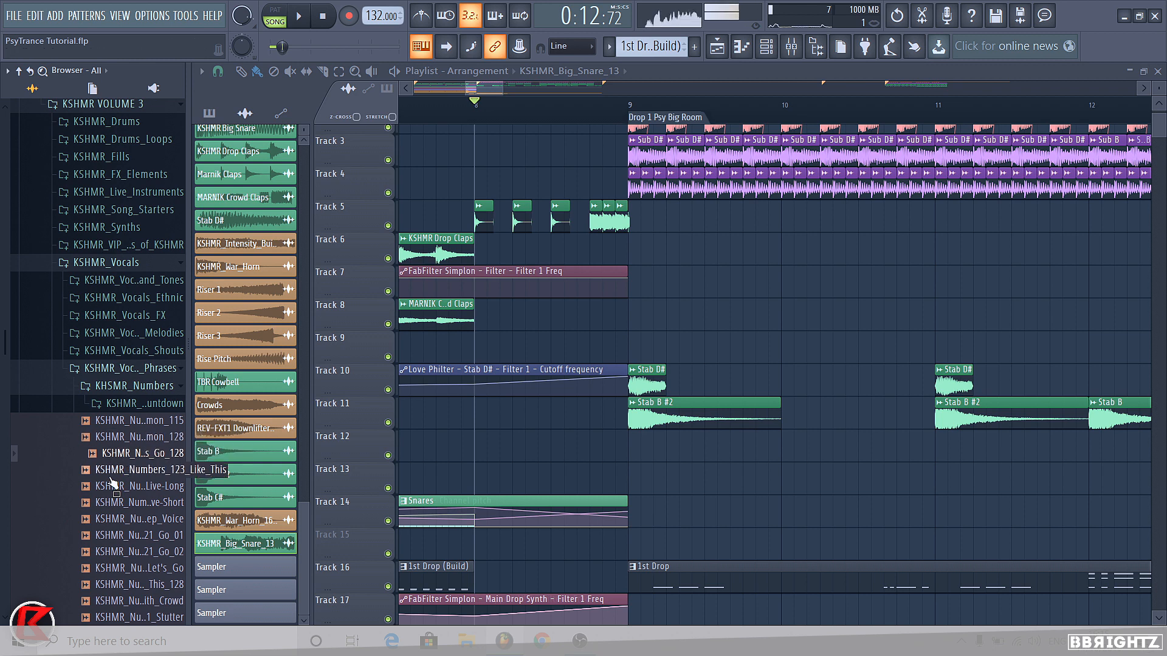
{"action": "left_click", "coordinate": [144, 441]}
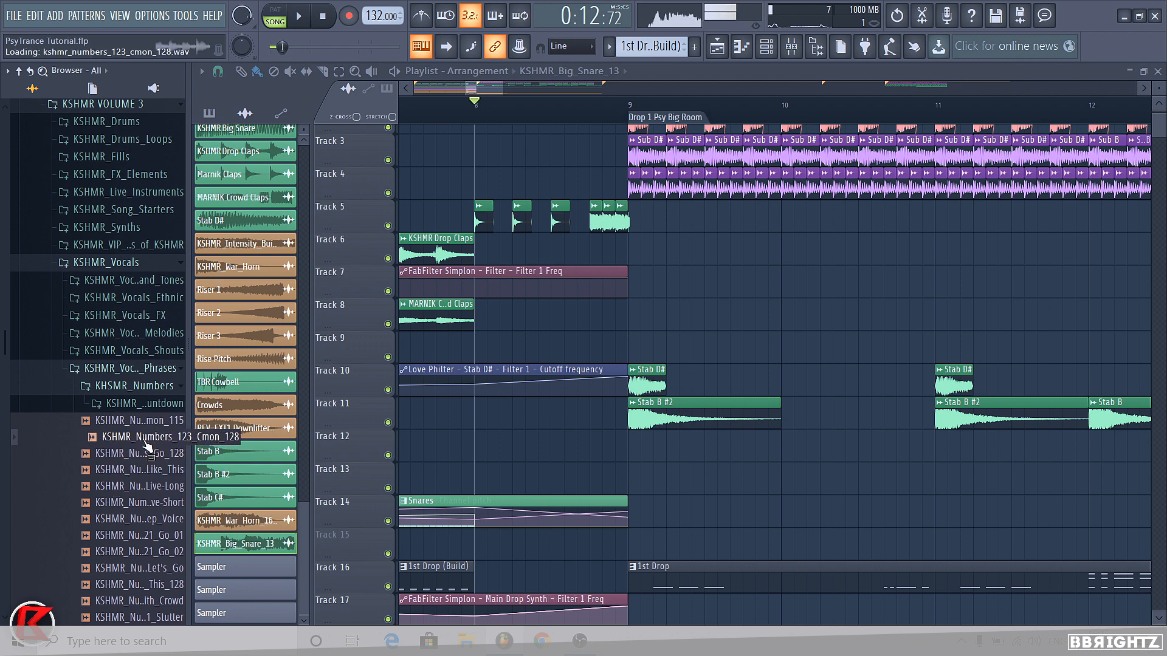
{"action": "left_click_drag", "start_coordinate": [147, 447], "coordinate": [669, 252]}
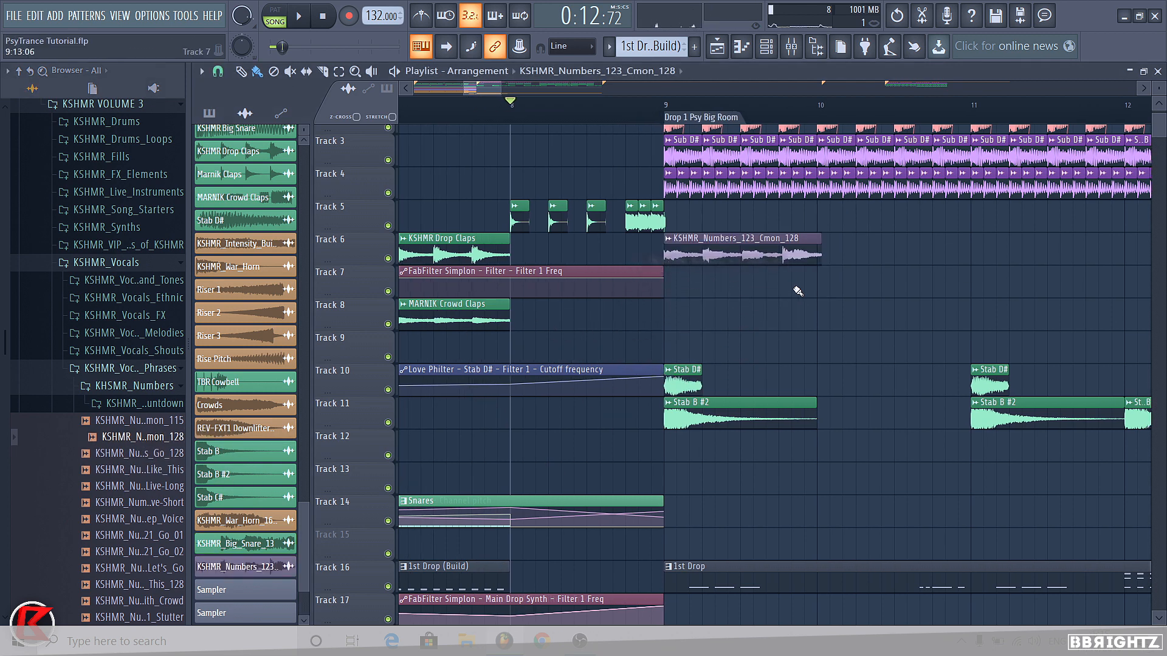
Time-stretch the KSHMR_Numbers_123_Cmon_128 sample to exactly 1 bar and close its channel settings.
{"action": "scroll", "coordinate": [755, 278], "scroll_direction": "up", "scroll_amount": 3}
{"action": "double_click", "coordinate": [659, 243]}
{"action": "right_click", "coordinate": [535, 256]}
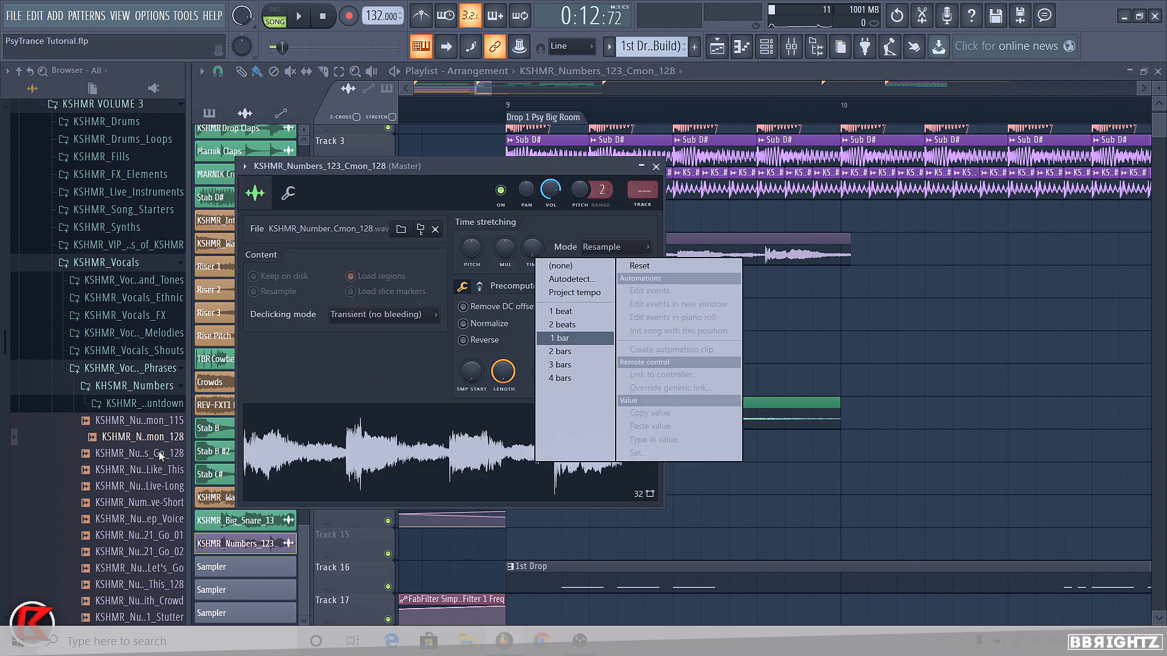
{"action": "left_click", "coordinate": [160, 453]}
{"action": "left_click_drag", "start_coordinate": [166, 457], "coordinate": [771, 288]}
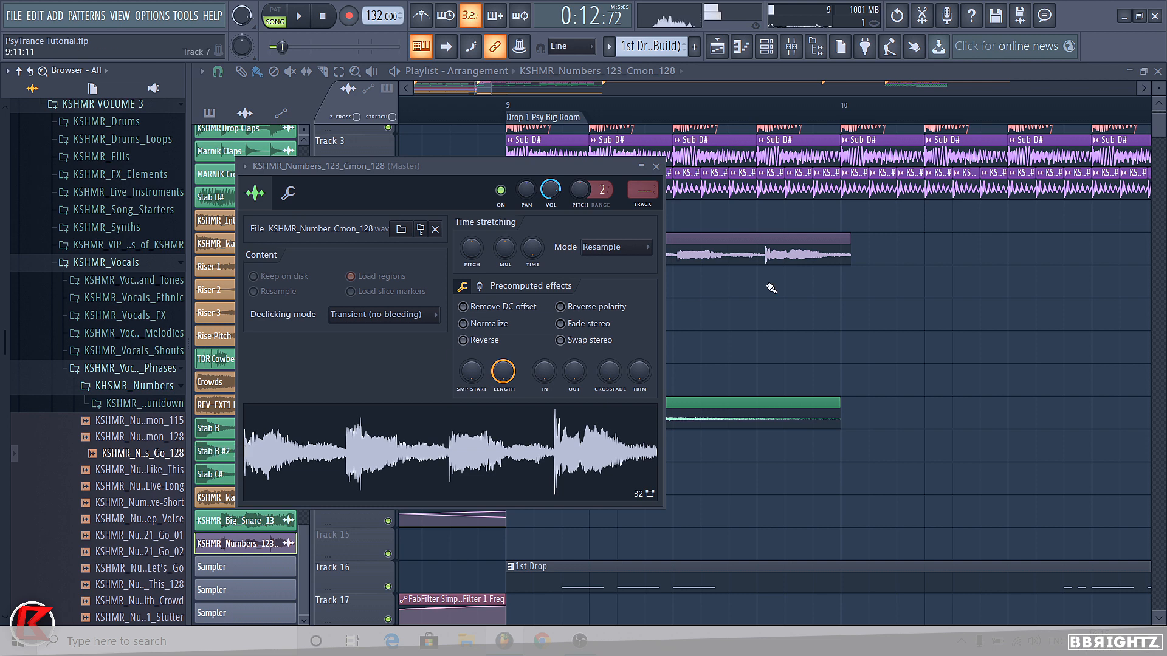
{"action": "right_click", "coordinate": [538, 255]}
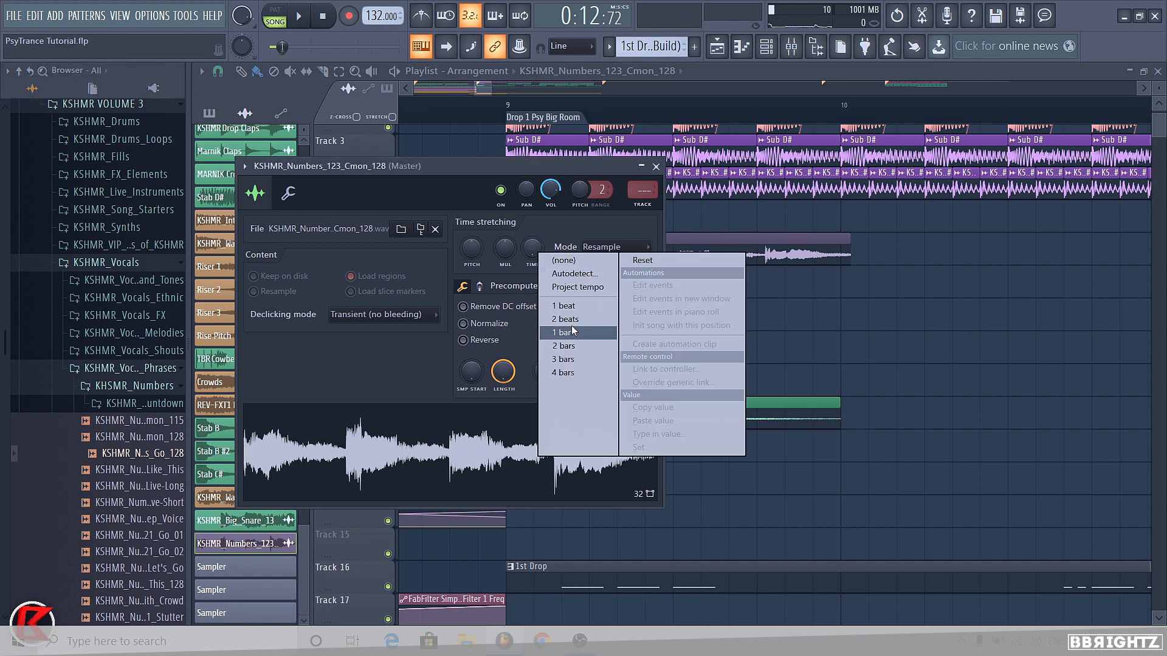
{"action": "left_click", "coordinate": [576, 345]}
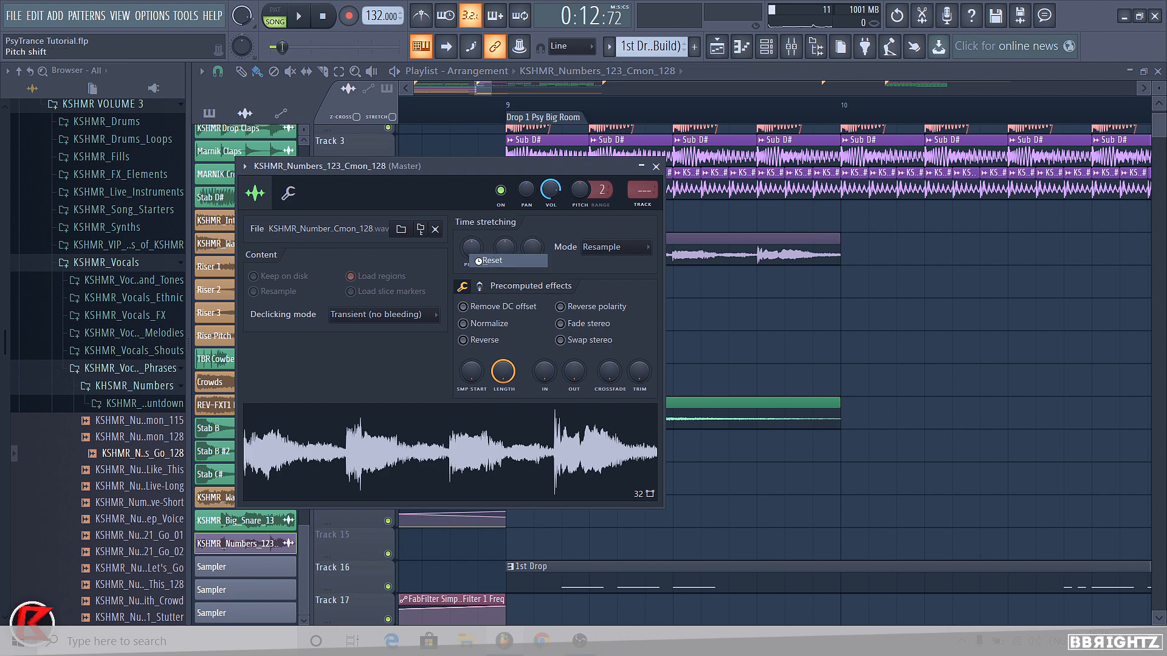
{"action": "right_click", "coordinate": [784, 325]}
Move the vocal clip up to track 2 at 3:13:00 and shift the track 2 content and everything below down one track.
{"action": "scroll", "coordinate": [809, 235], "scroll_direction": "down", "scroll_amount": 7}
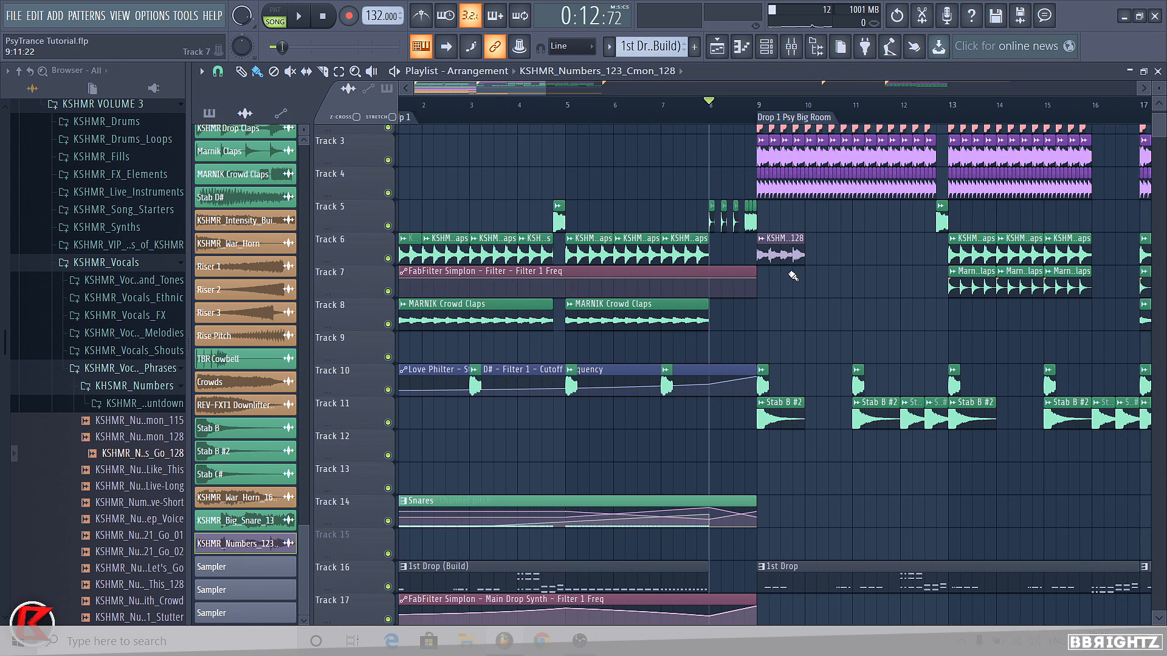
{"action": "scroll", "coordinate": [793, 275], "scroll_direction": "down", "scroll_amount": 3}
{"action": "left_click_drag", "start_coordinate": [674, 253], "coordinate": [505, 183]}
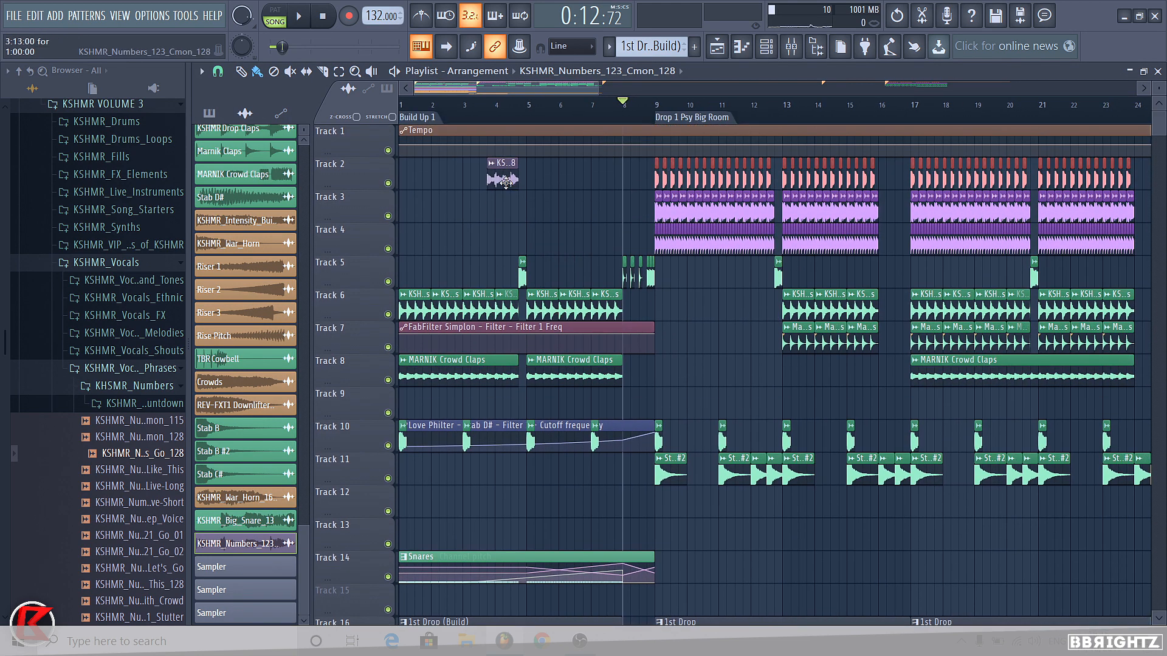
{"action": "key", "text": "shift+Down"}
{"action": "left_click_drag", "start_coordinate": [597, 238], "coordinate": [569, 144]}
{"action": "key", "text": "shift+Up"}
{"action": "left_click", "coordinate": [569, 221], "text": "ctrl"}
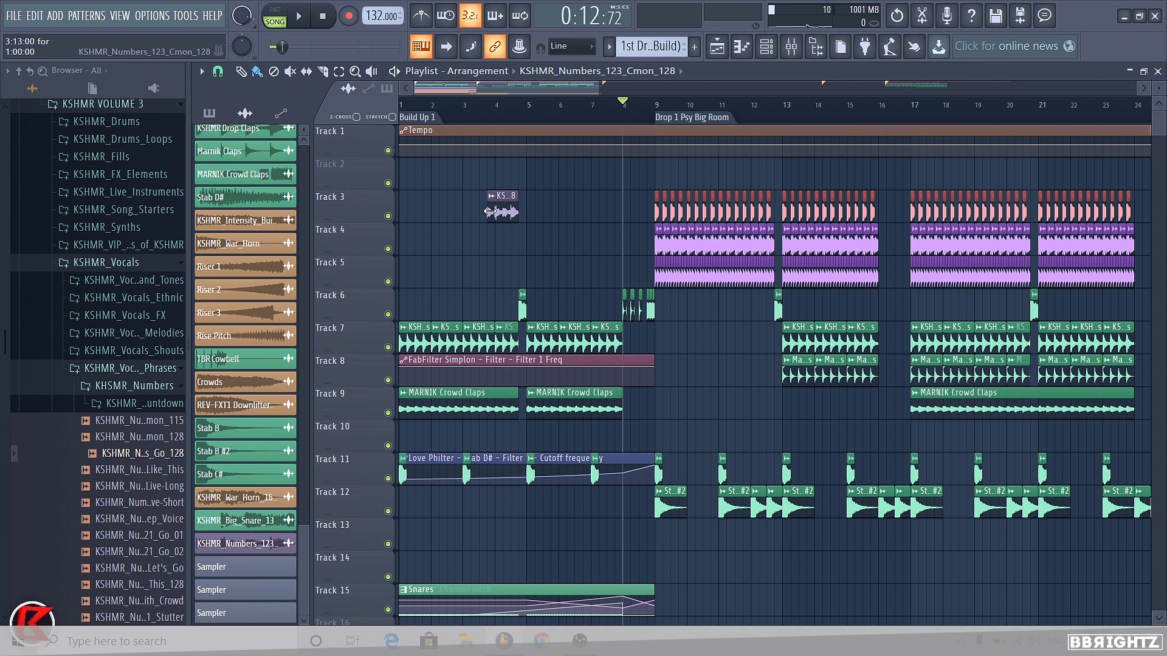
{"action": "key", "text": "shift+Down"}
{"action": "key", "text": "shift+Down"}
{"action": "key", "text": "shift+Down"}
{"action": "key", "text": "shift+Up"}
{"action": "key", "text": "shift+Up"}
{"action": "key", "text": "shift+Up"}
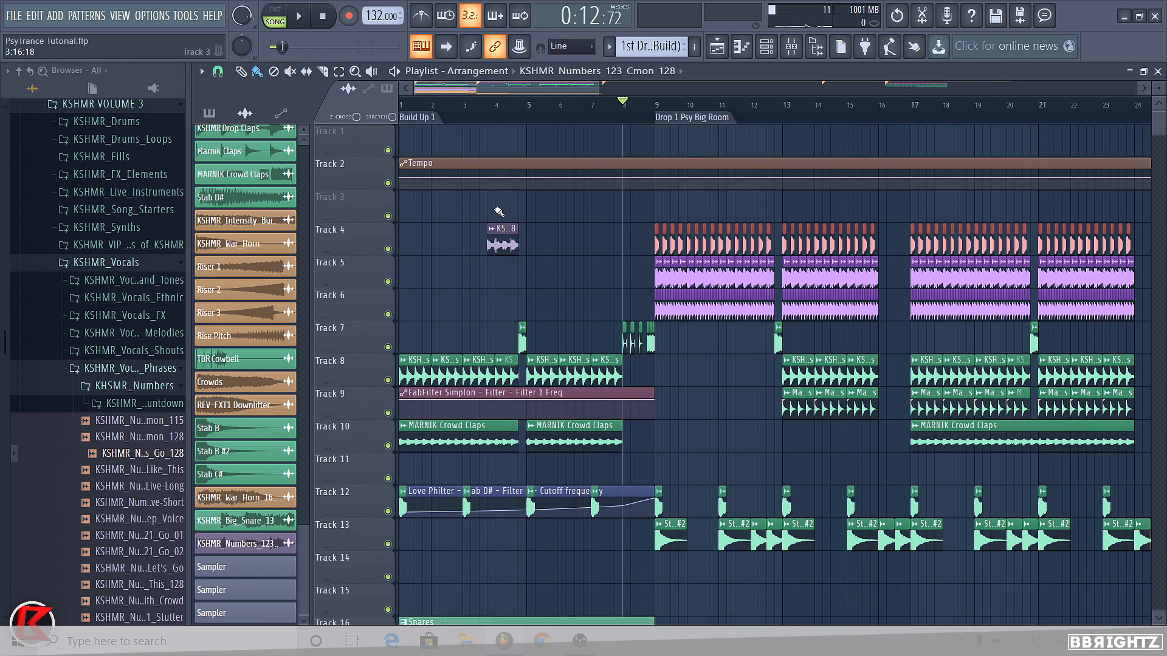
{"action": "key", "text": "shift+Down"}
{"action": "key", "text": "shift+Up"}
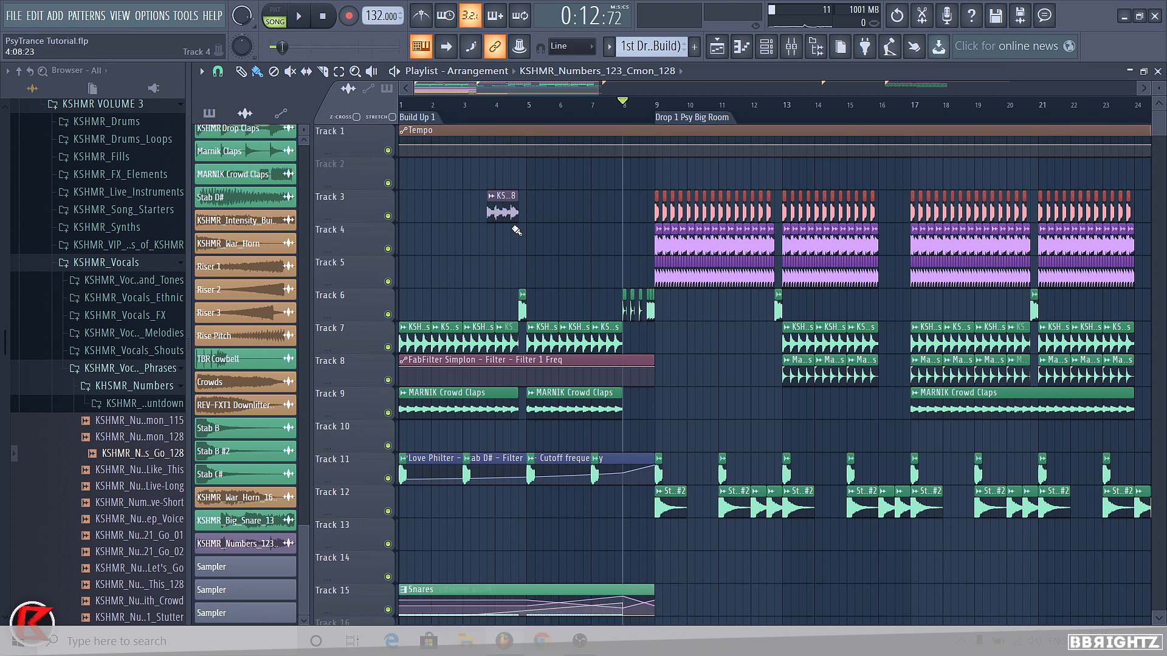
Place the vocal clip on the empty track 2 at bar 8 and recolor it magenta.
{"action": "left_click_drag", "start_coordinate": [497, 213], "coordinate": [633, 179]}
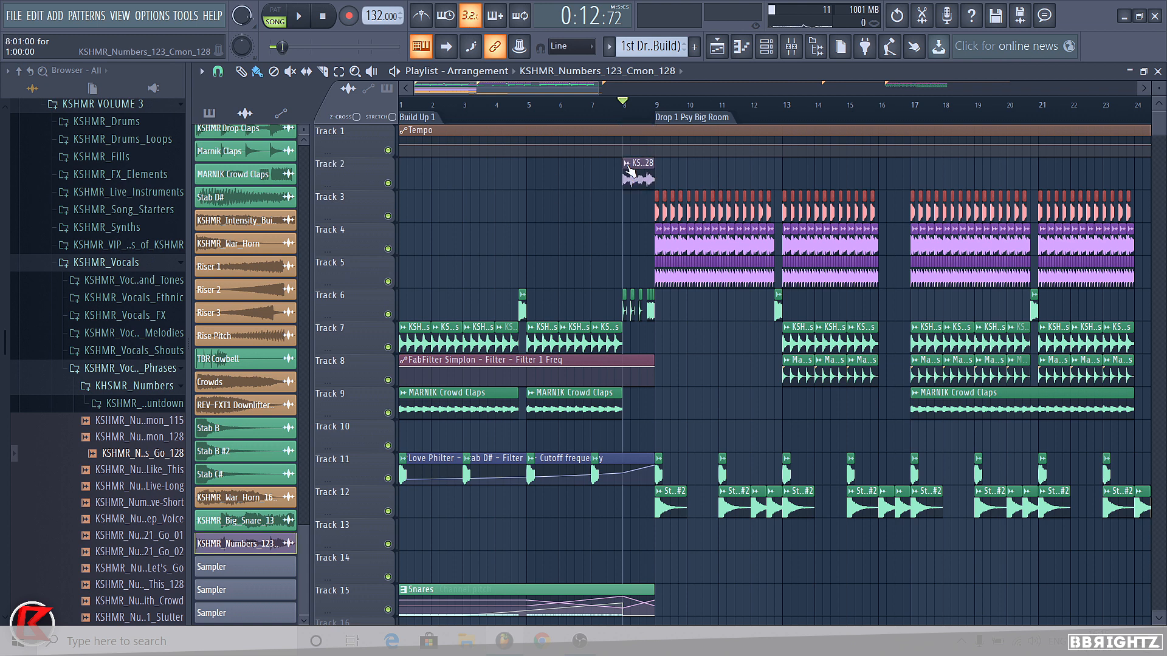
{"action": "right_click", "coordinate": [630, 173]}
{"action": "left_click", "coordinate": [668, 216]}
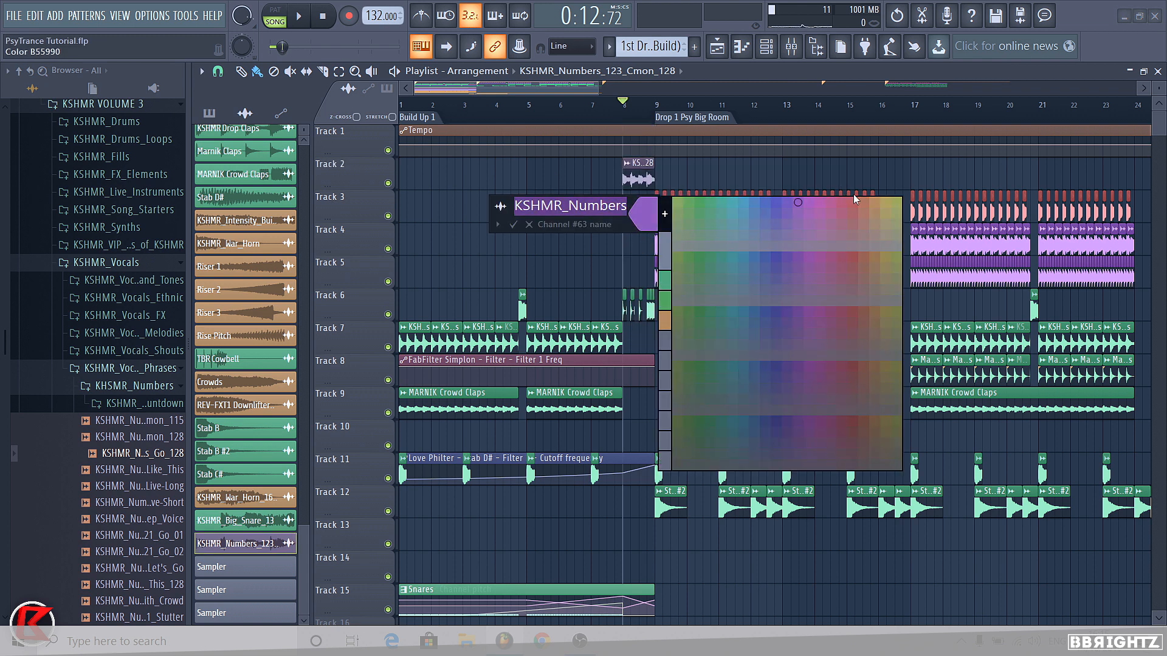
{"action": "left_click", "coordinate": [813, 198]}
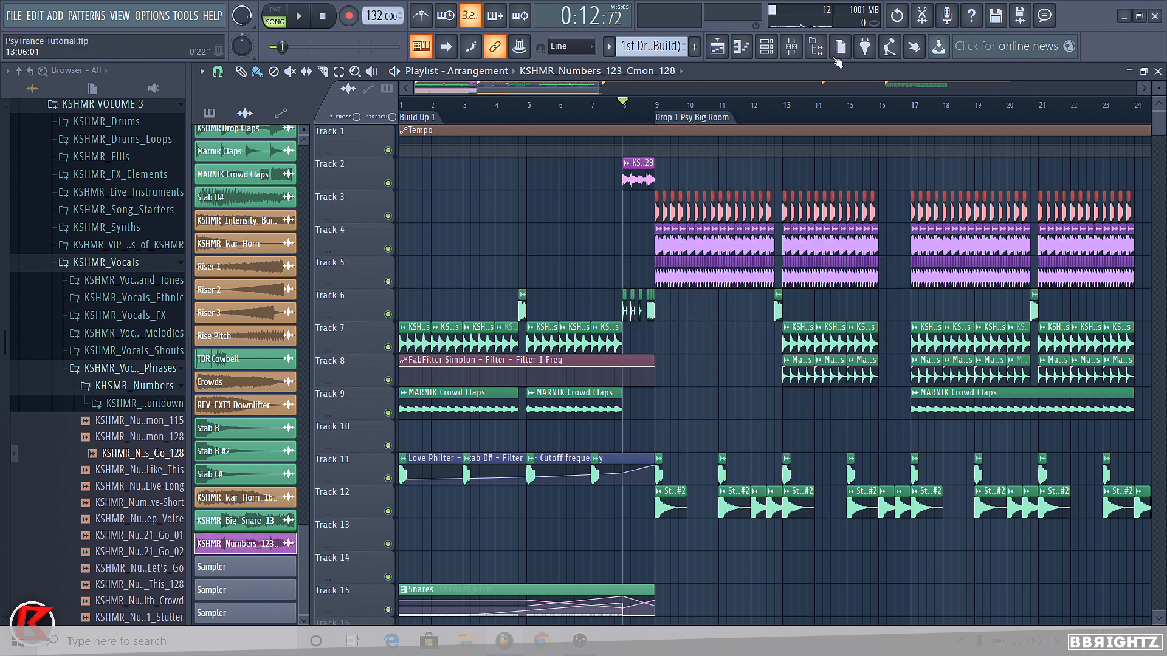
Route the KSHMR_Numbers_123_Cmon_128 channel to mixer insert 70.
{"action": "left_click", "coordinate": [790, 46]}
{"action": "scroll", "coordinate": [486, 267], "scroll_direction": "left", "scroll_amount": 6}
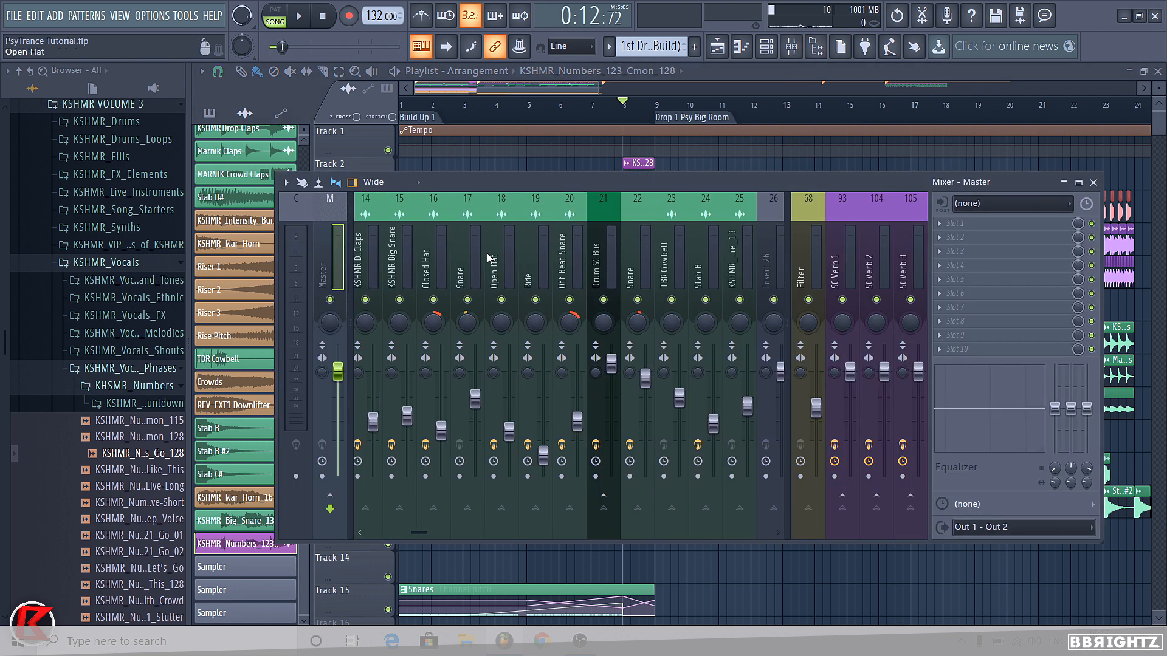
{"action": "scroll", "coordinate": [475, 245], "scroll_direction": "right", "scroll_amount": 10}
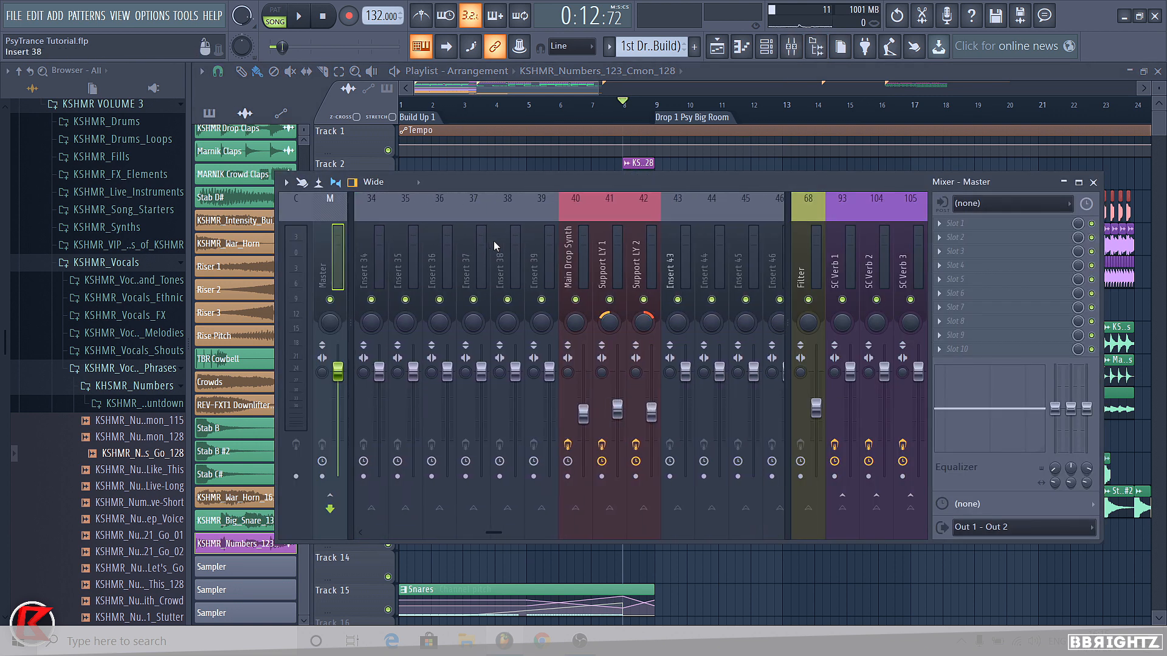
{"action": "scroll", "coordinate": [574, 242], "scroll_direction": "right", "scroll_amount": 8}
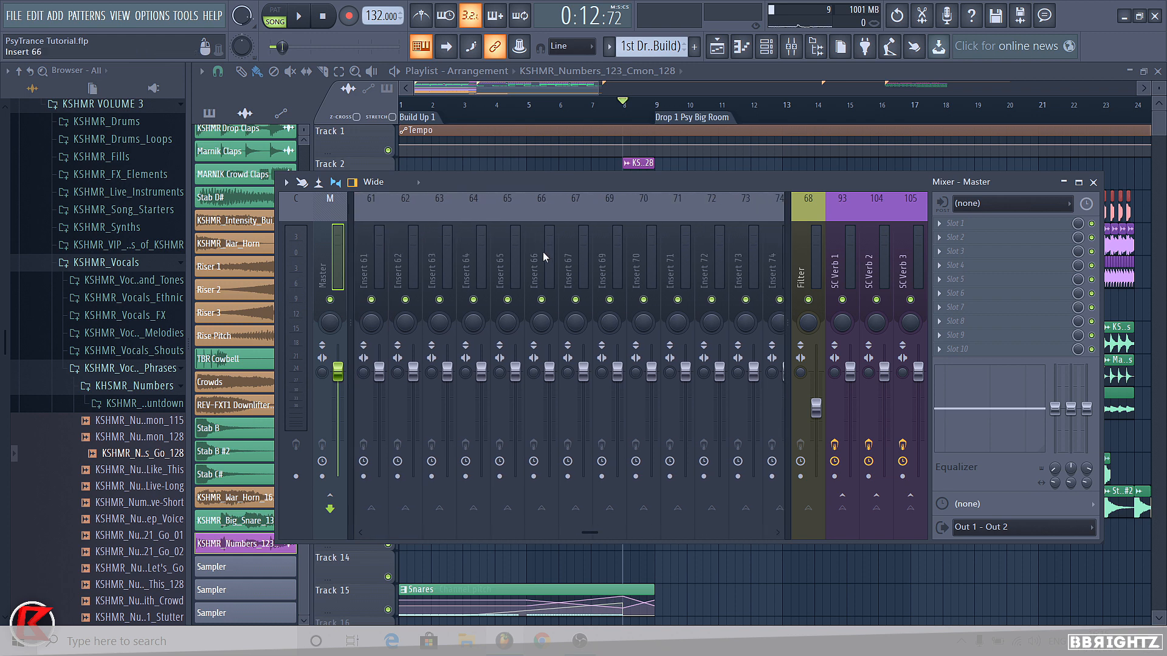
{"action": "left_click", "coordinate": [627, 248]}
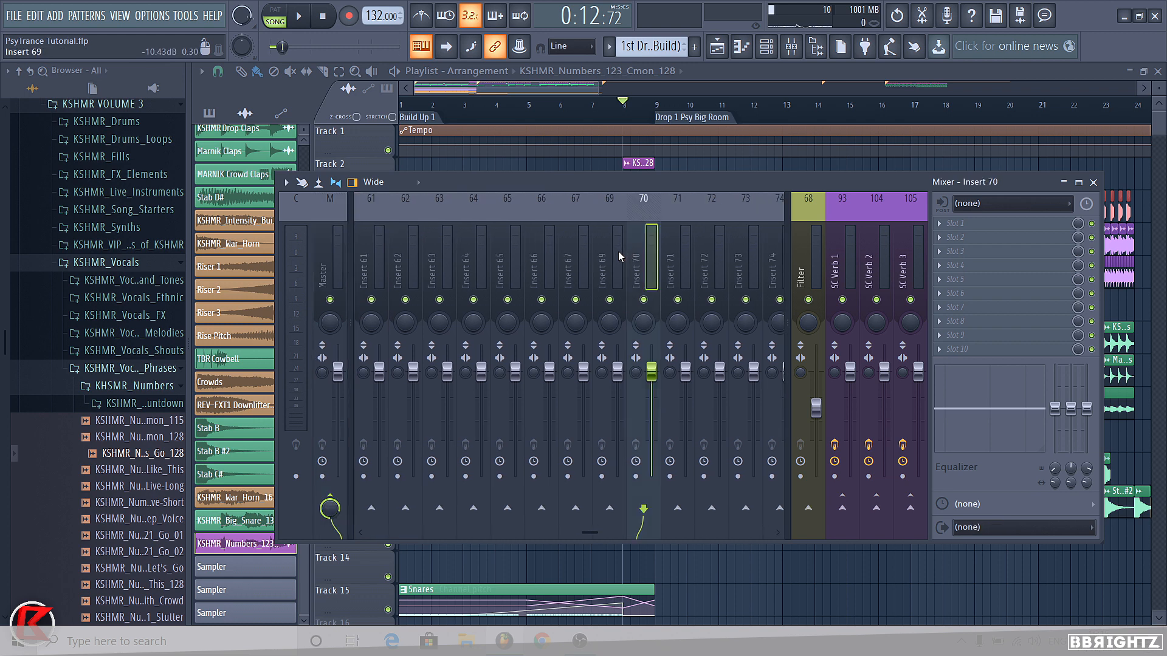
{"action": "key", "text": "ctrl+l"}
Lower the fader of mixer insert 70 to about -4.7 dB and play bar 8 to check the vocal level.
{"action": "left_click_drag", "start_coordinate": [656, 377], "coordinate": [655, 402]}
{"action": "key", "text": "space"}
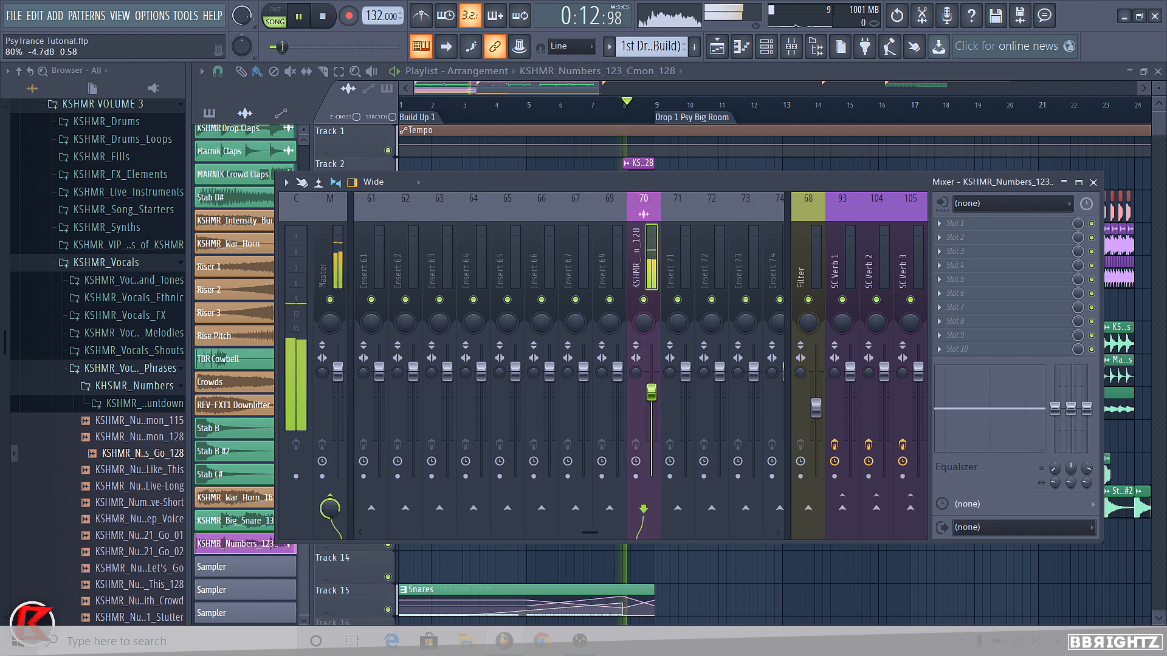
{"action": "key", "text": "space"}
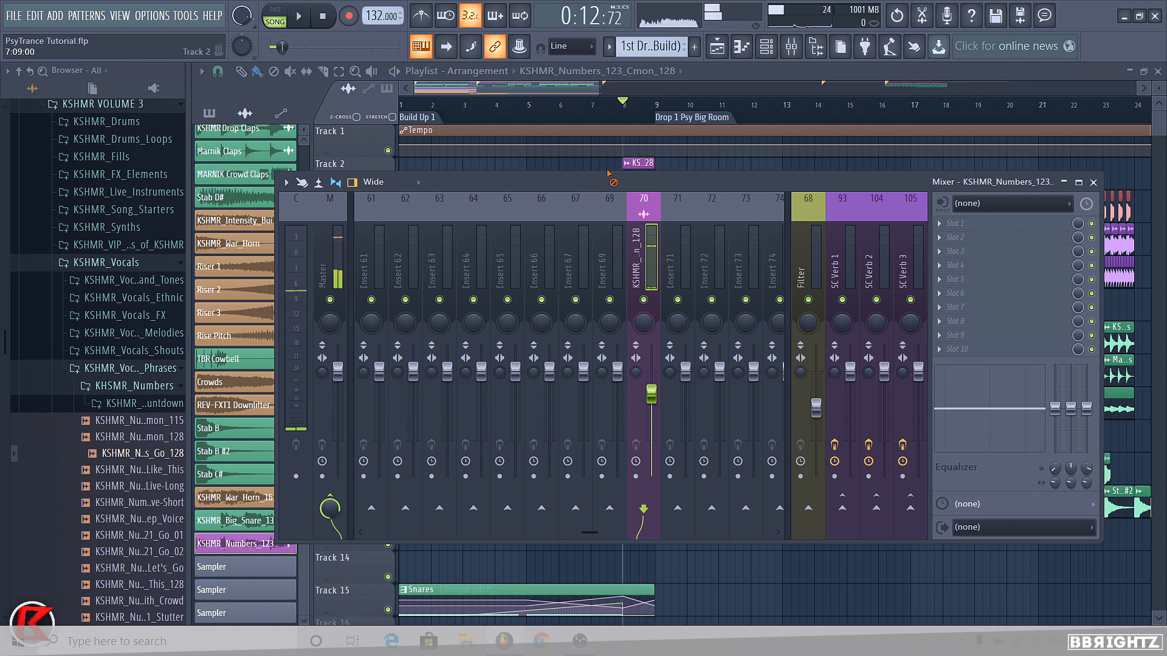
Set the time-stretching mode of the KSHMR_Numbers_123_Cmon_128 sample to Stretch.
{"action": "left_click", "coordinate": [635, 163]}
{"action": "left_click", "coordinate": [611, 247]}
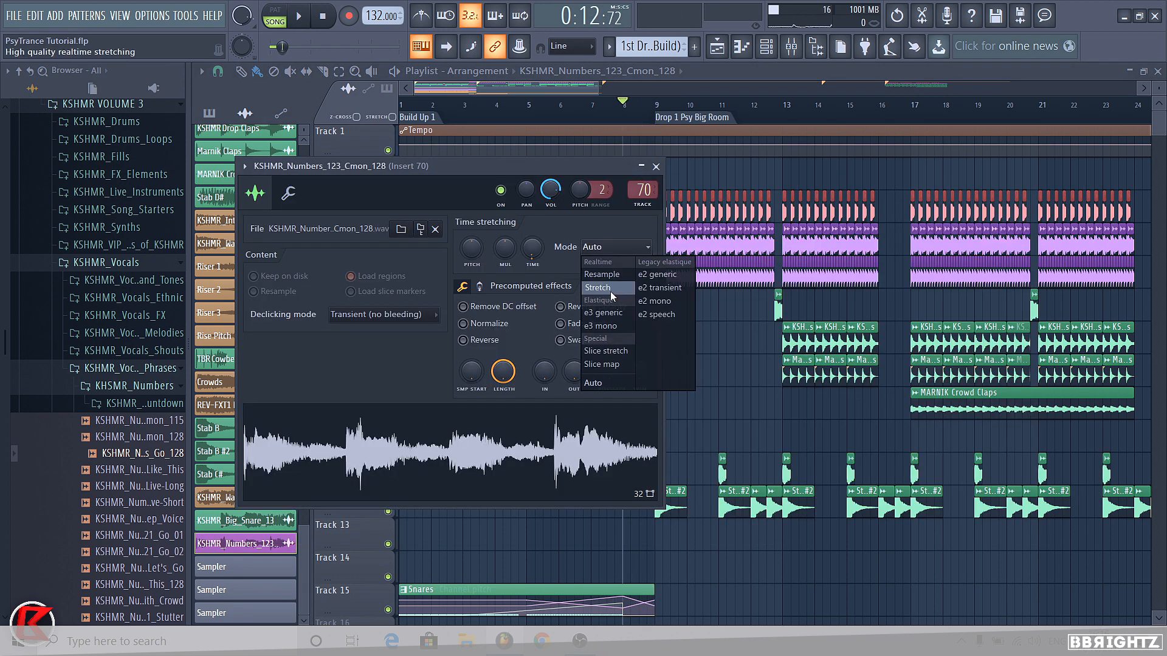
{"action": "left_click", "coordinate": [610, 290]}
Set the vocal channel's pitch range to 12 semitones, turn its pitch down, and play bar 8.
{"action": "left_click_drag", "start_coordinate": [602, 189], "coordinate": [602, 176]}
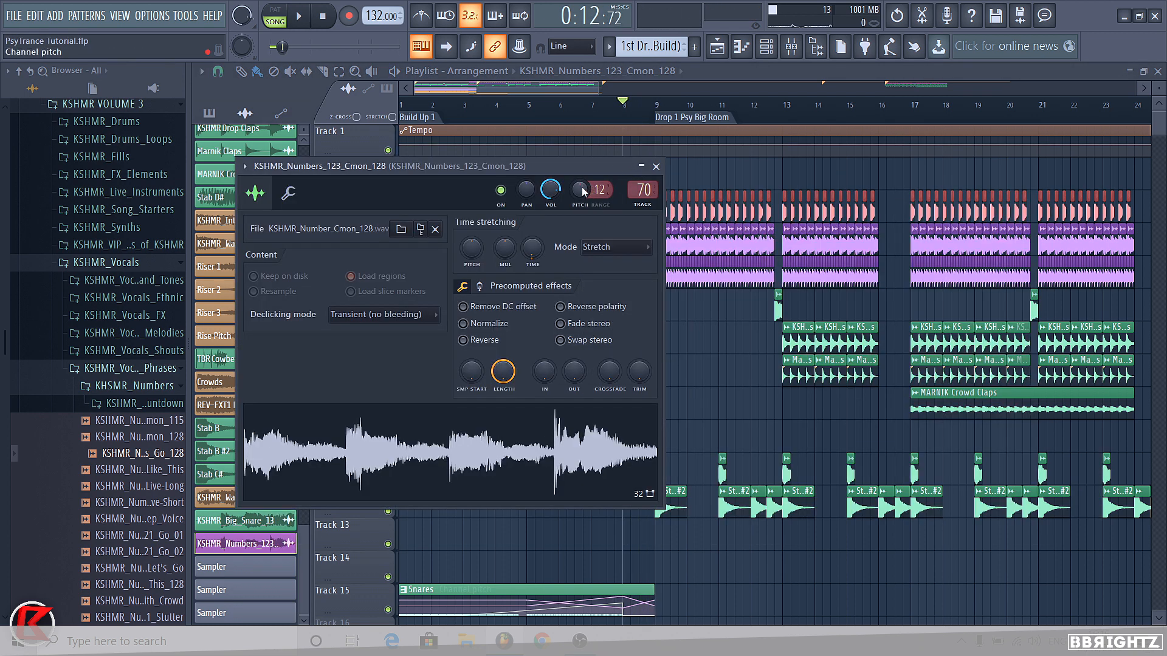
{"action": "key", "text": "space"}
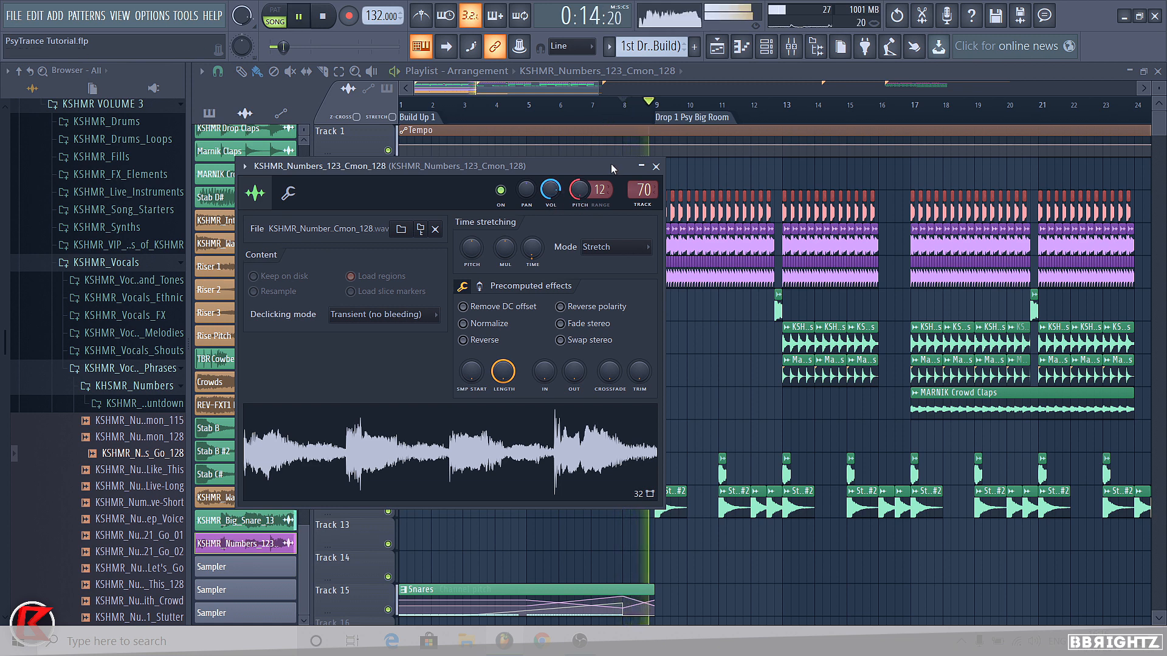
{"action": "key", "text": "space"}
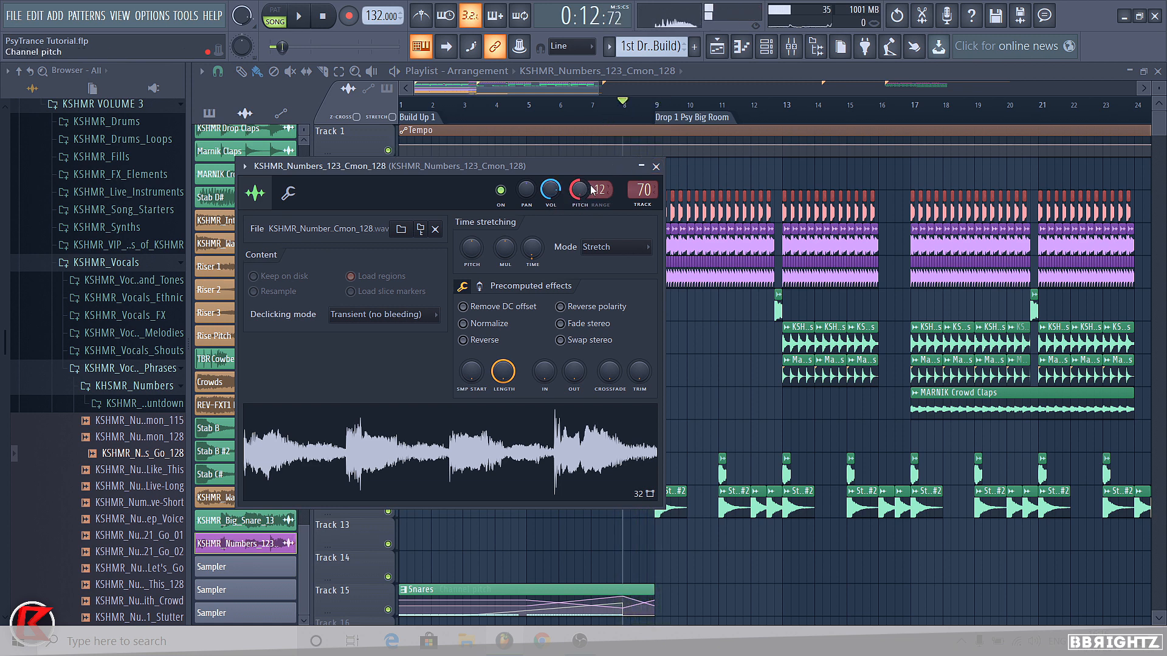
Close the vocal's channel settings and solo track 2.
{"action": "right_click", "coordinate": [773, 176]}
{"action": "right_click", "coordinate": [392, 183]}
{"action": "right_click", "coordinate": [388, 183]}
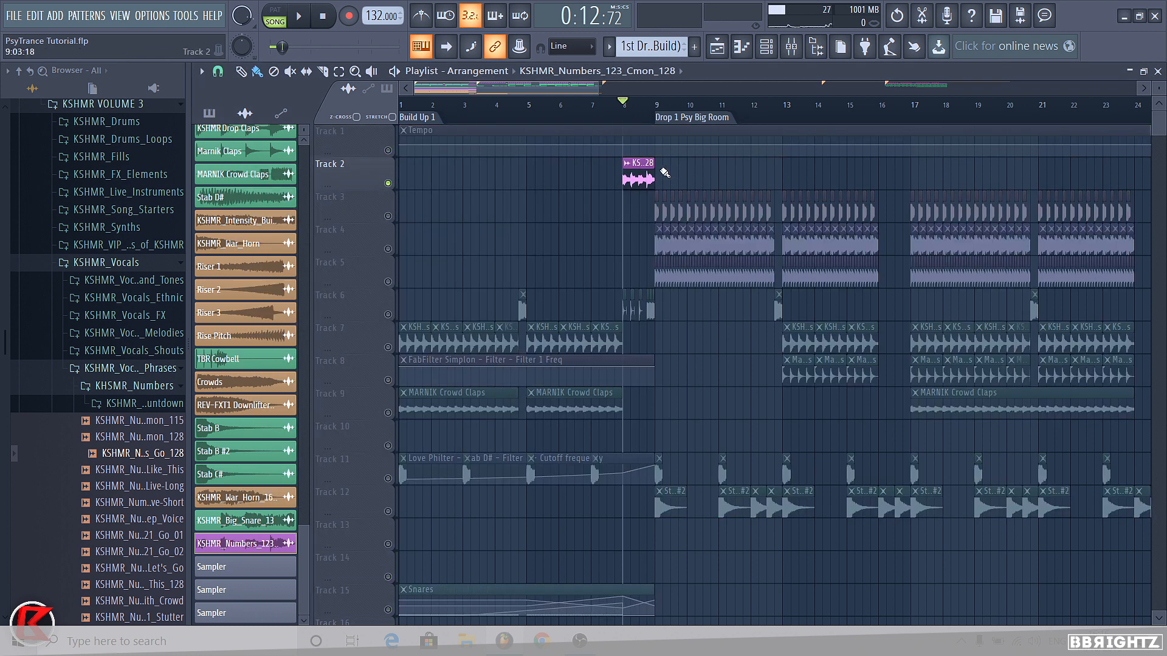
Reset the vocal channel's pitch, turn it down again with a range of 10 semitones, and play bar 8 soloed.
{"action": "double_click", "coordinate": [631, 177]}
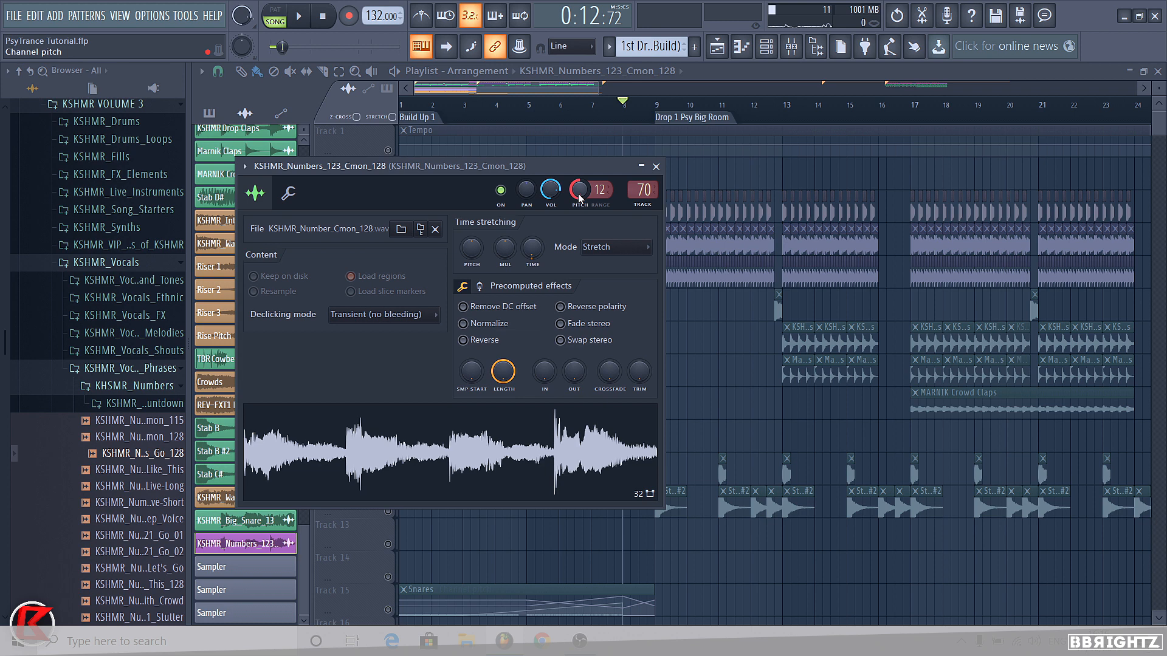
{"action": "right_click", "coordinate": [579, 197]}
{"action": "left_click", "coordinate": [600, 201]}
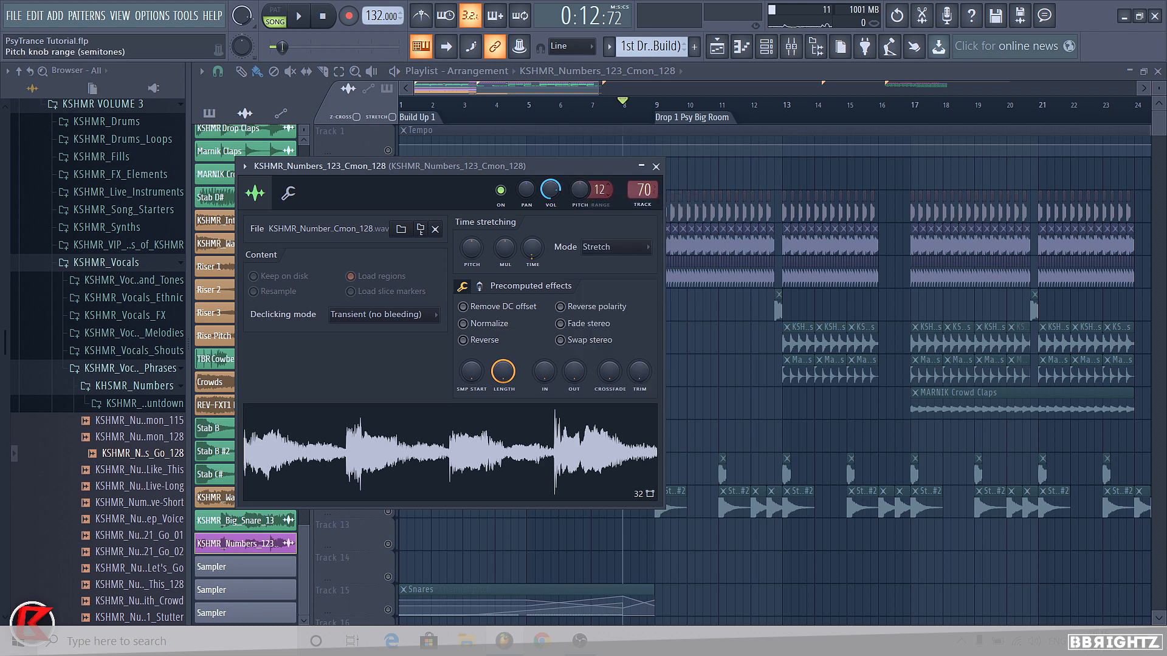
{"action": "key", "text": "space"}
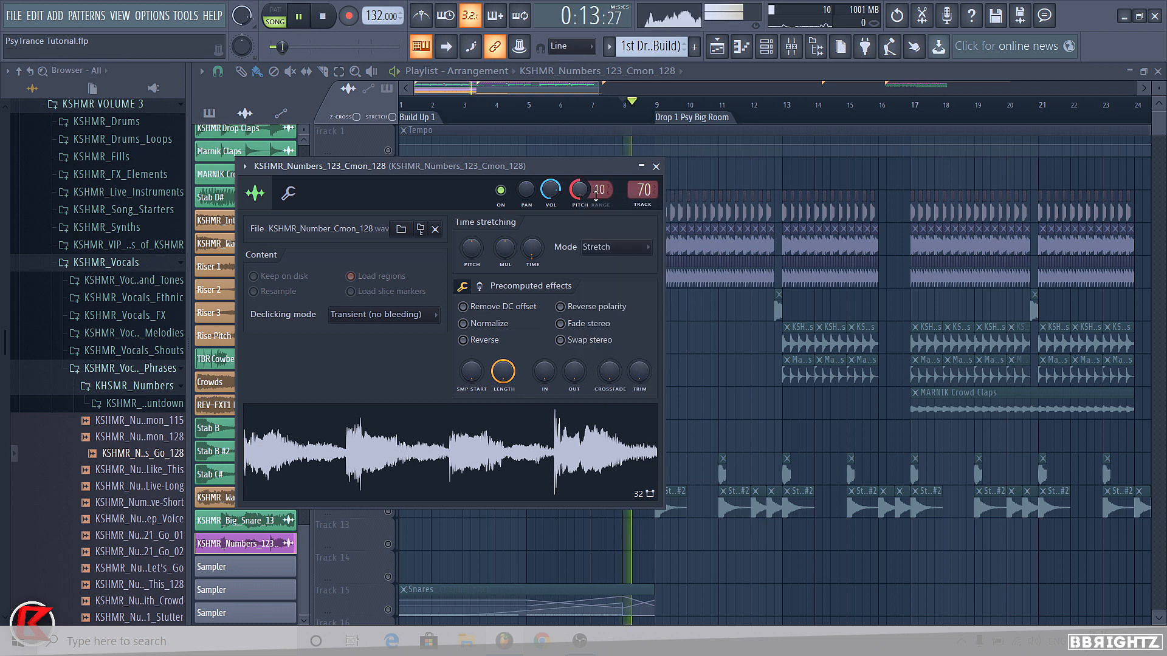
Unmute tracks 3, 4 and 5 alongside the soloed vocal on track 2.
{"action": "key", "text": "Escape"}
{"action": "left_click", "coordinate": [387, 216]}
{"action": "left_click", "coordinate": [388, 249]}
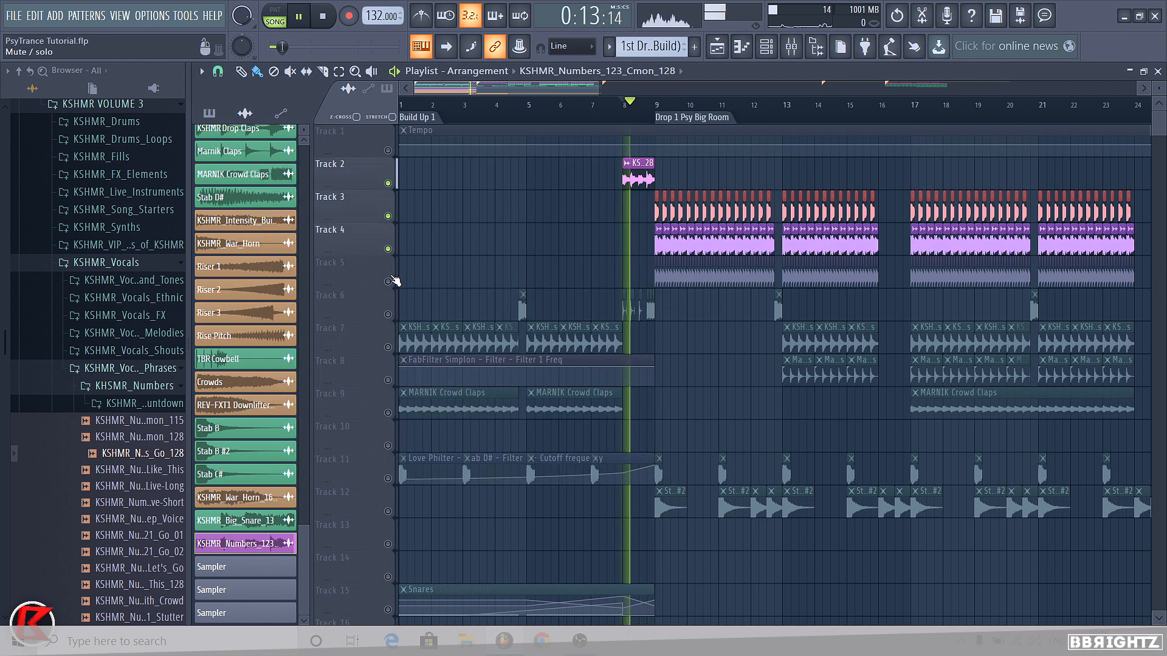
{"action": "left_click", "coordinate": [387, 281]}
Lower the vocal channel's pitch range in stages to 4 semitones, replaying bar 8 after each change.
{"action": "double_click", "coordinate": [630, 182]}
{"action": "key", "text": "space"}
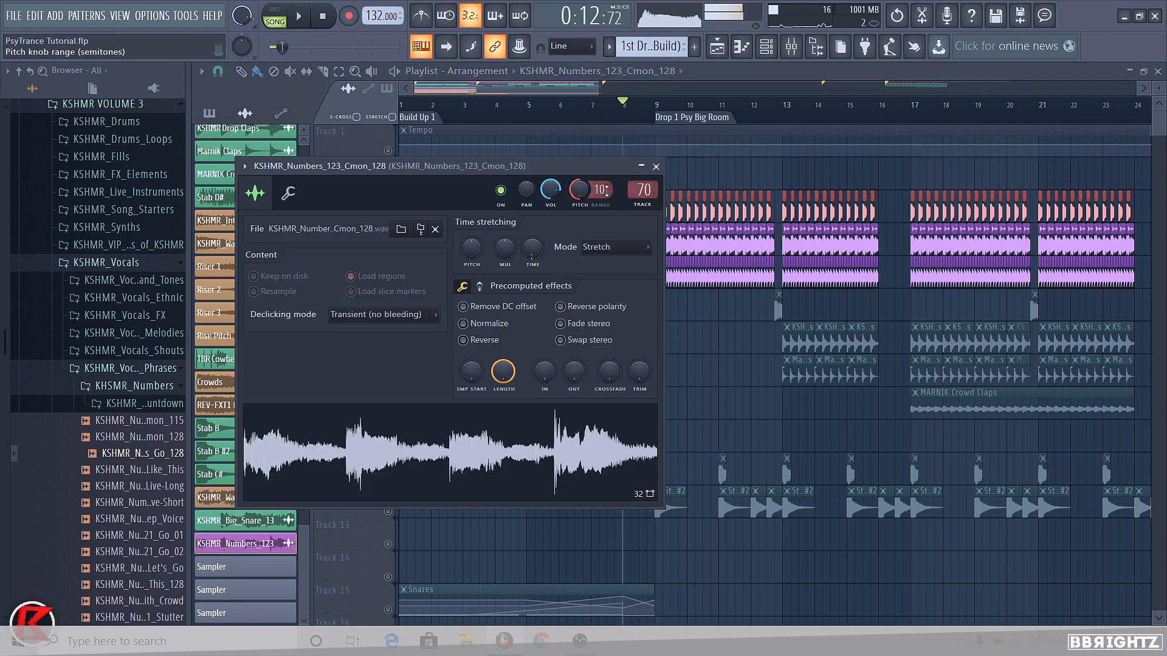
{"action": "key", "text": "space"}
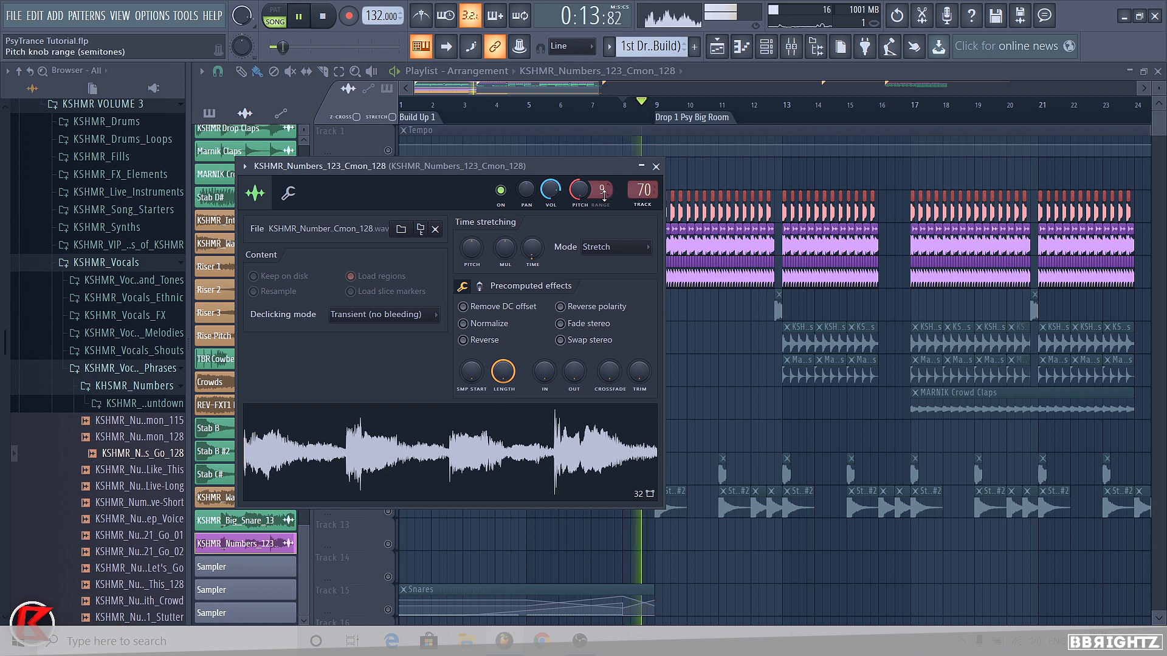
{"action": "key", "text": "space"}
{"action": "left_click_drag", "start_coordinate": [579, 190], "coordinate": [579, 193]}
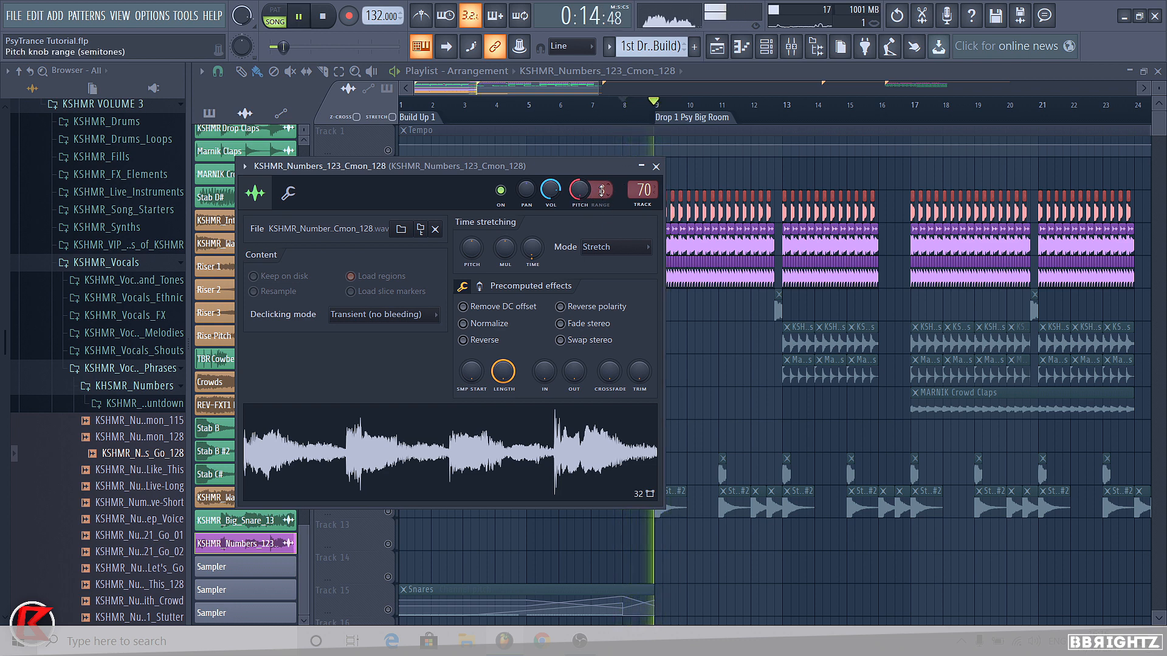
{"action": "key", "text": "space"}
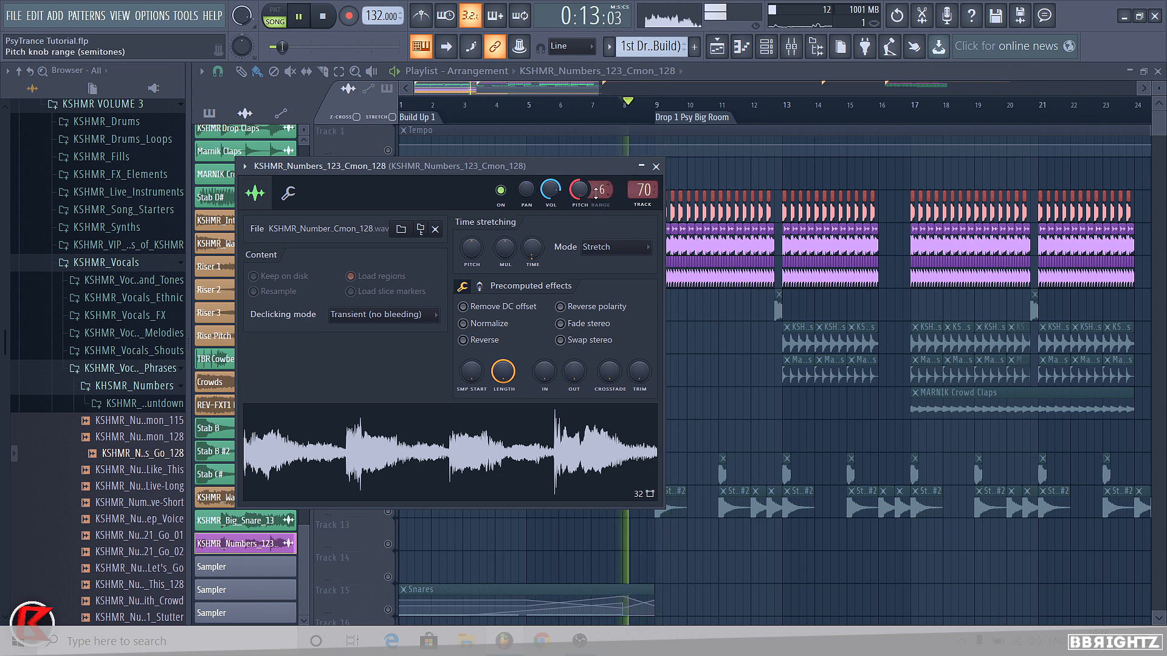
{"action": "key", "text": "space"}
{"action": "key", "text": "space"}
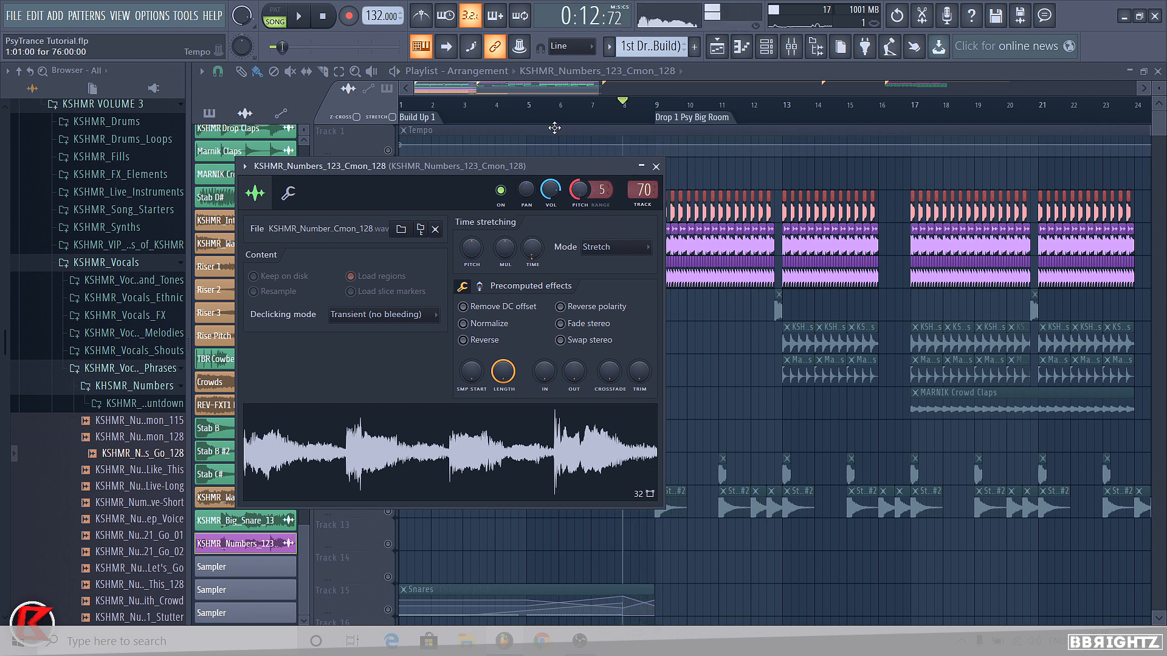
{"action": "left_click_drag", "start_coordinate": [609, 186], "coordinate": [609, 195]}
{"action": "key", "text": "space"}
{"action": "key", "text": "space"}
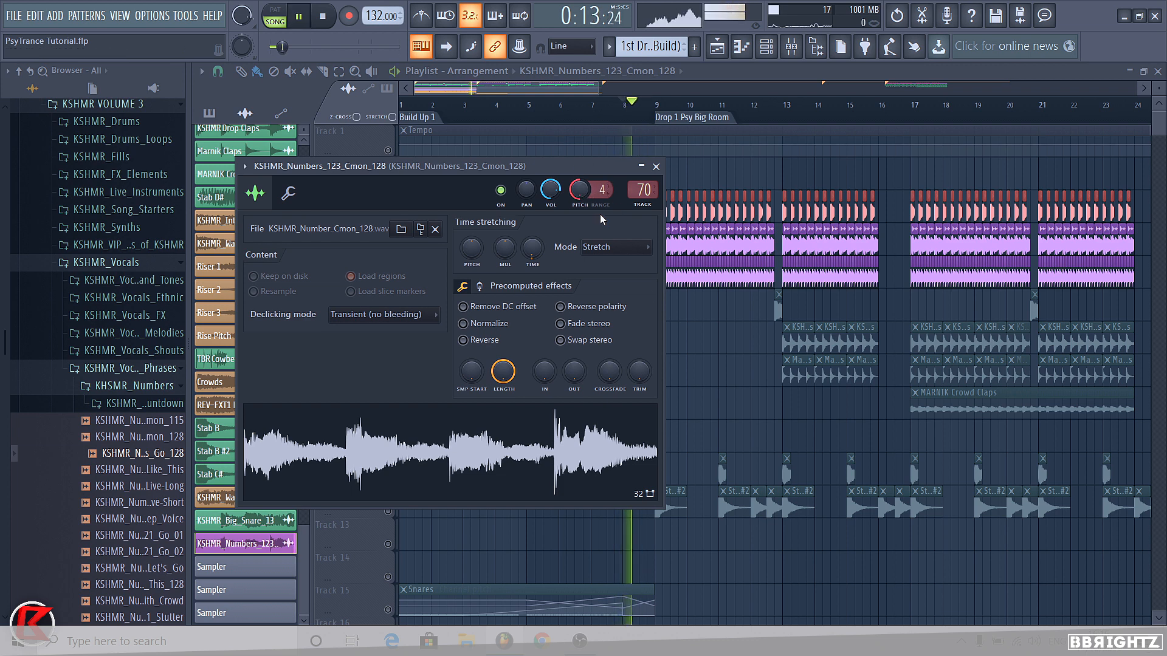
Close the vocal's channel settings, stop playback and unsolo track 2 so all tracks are active.
{"action": "key", "text": "Escape"}
{"action": "key", "text": "space"}
{"action": "right_click", "coordinate": [388, 183]}
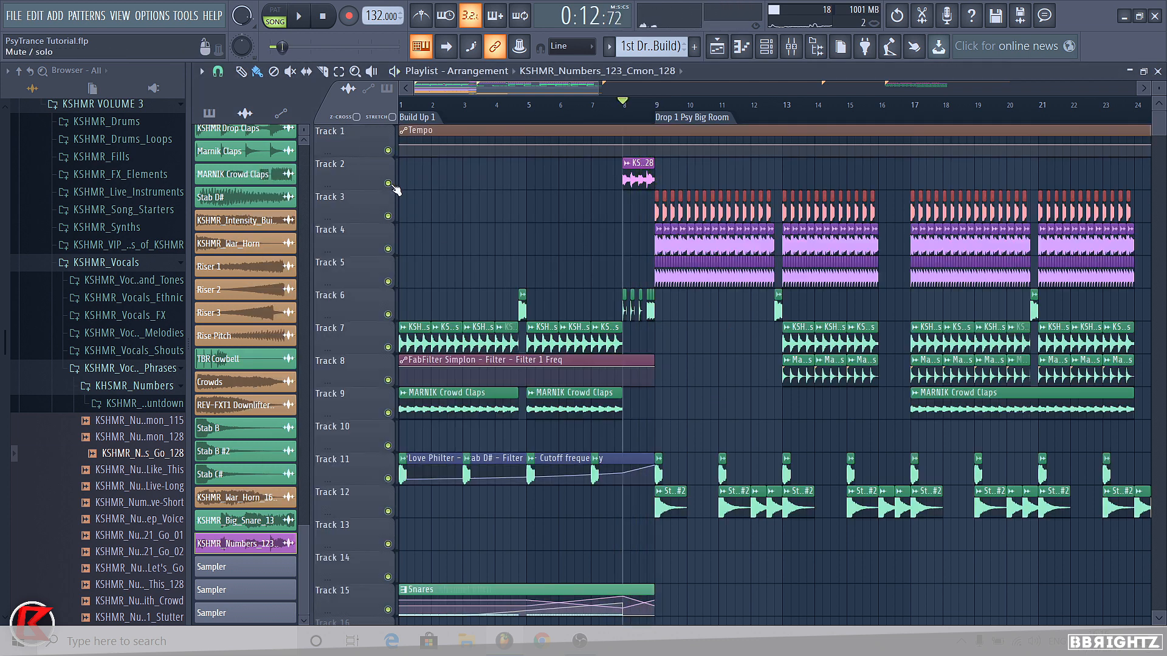
Play all tracks from bar 7 into Drop 1 to check the pitched-down vocal, and reopen its channel settings.
{"action": "double_click", "coordinate": [635, 179]}
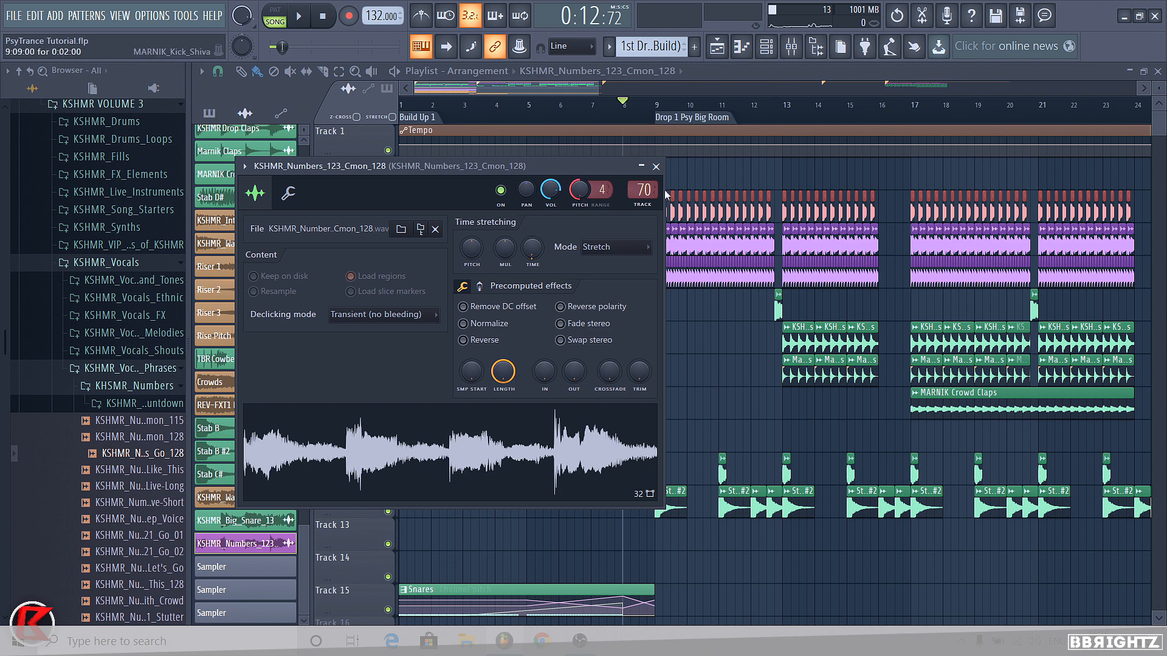
{"action": "left_click", "coordinate": [656, 167]}
{"action": "left_click_drag", "start_coordinate": [518, 110], "coordinate": [594, 110]}
{"action": "key", "text": "space"}
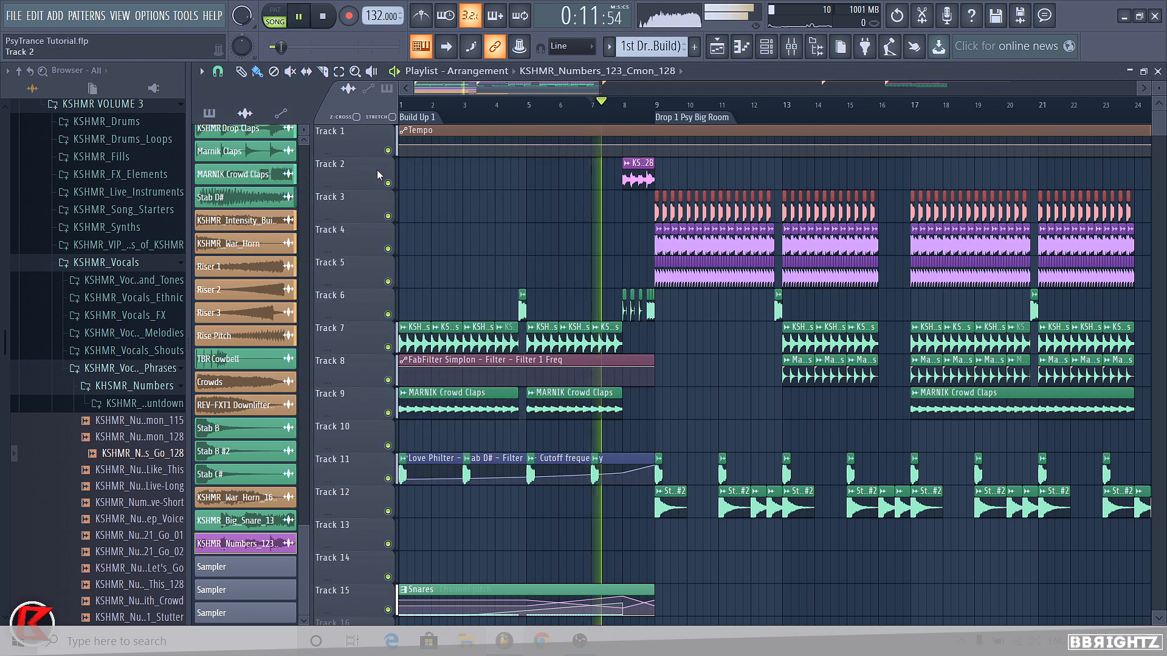
{"action": "double_click", "coordinate": [639, 177]}
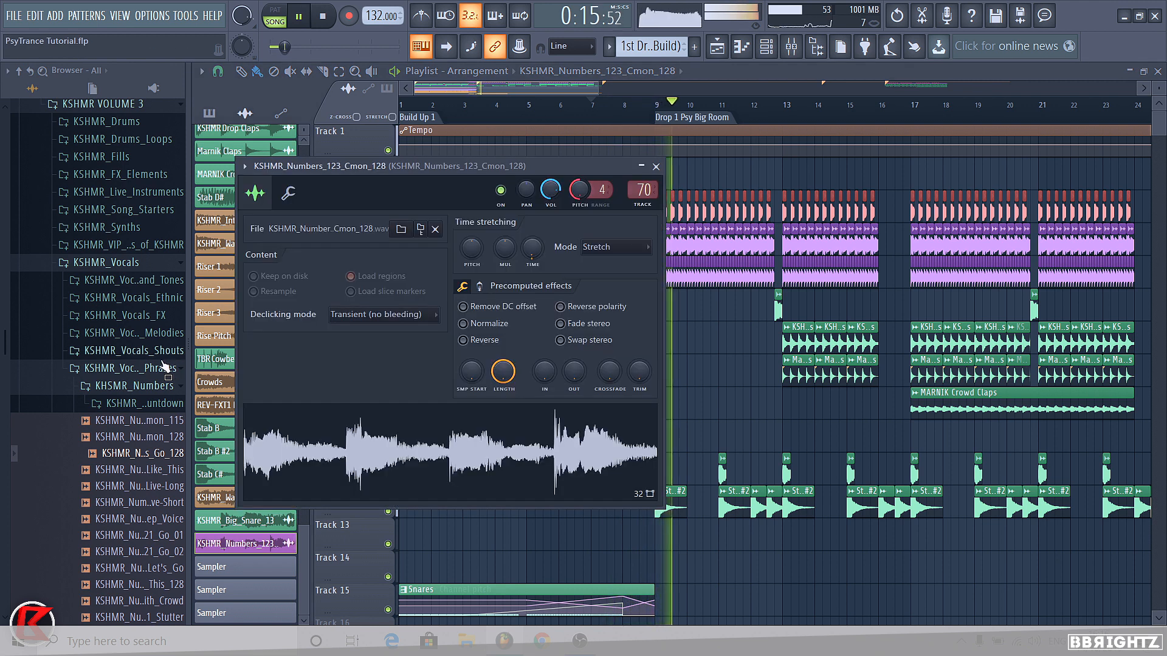
Stop playback and collapse the KSHMR_Numbers, vocal phrases and KSHMR_Vocals folders in the browser.
{"action": "left_click", "coordinate": [147, 385]}
{"action": "left_click", "coordinate": [134, 368]}
{"action": "key", "text": "space"}
{"action": "left_click", "coordinate": [104, 264]}
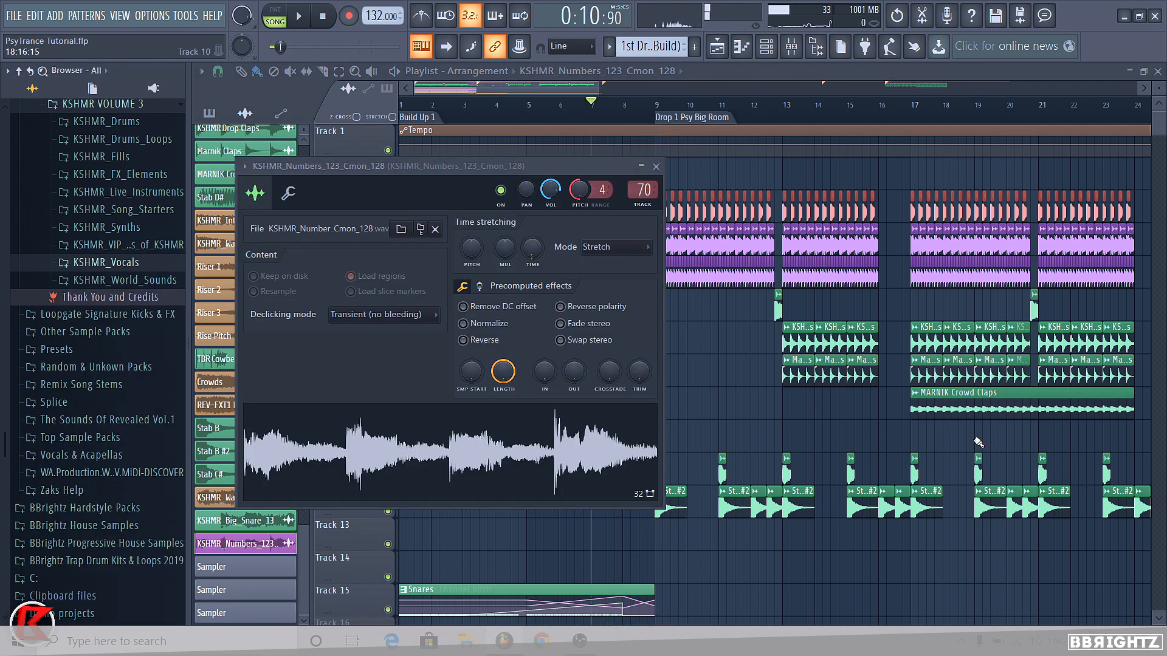
Close the vocal's channel settings and select the 1st Drop pattern from its clip on track 17.
{"action": "right_click", "coordinate": [865, 521]}
{"action": "scroll", "coordinate": [948, 508], "scroll_direction": "down", "scroll_amount": 2}
{"action": "scroll", "coordinate": [1045, 469], "scroll_direction": "down", "scroll_amount": 6}
{"action": "left_click", "coordinate": [683, 402]}
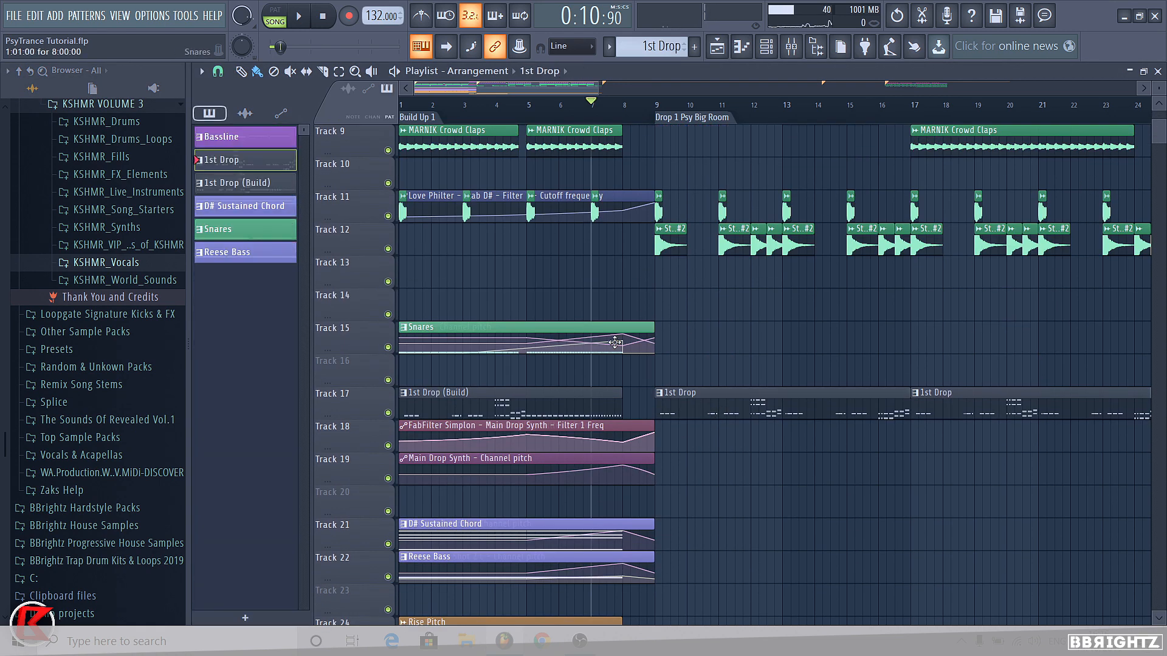
{"action": "scroll", "coordinate": [689, 389], "scroll_direction": "down", "scroll_amount": 3}
Replace the first empty Sampler channel below Support LY 3 with Sylenth1.
{"action": "left_click", "coordinate": [770, 47]}
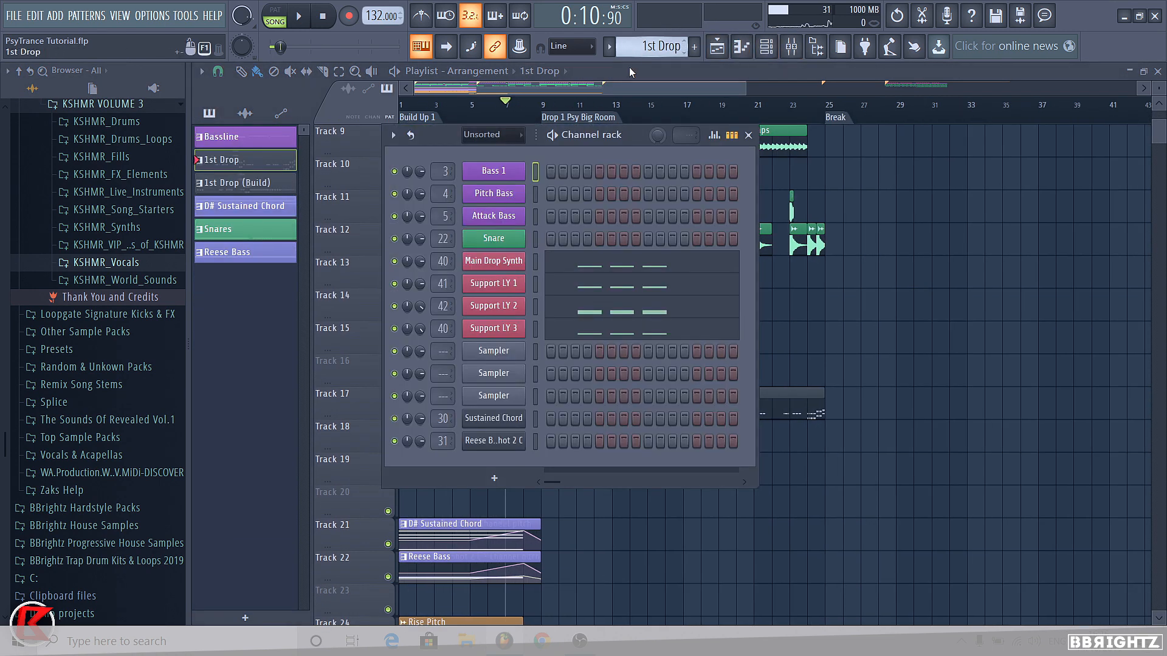
{"action": "right_click", "coordinate": [504, 357]}
{"action": "mouse_move", "coordinate": [557, 474]}
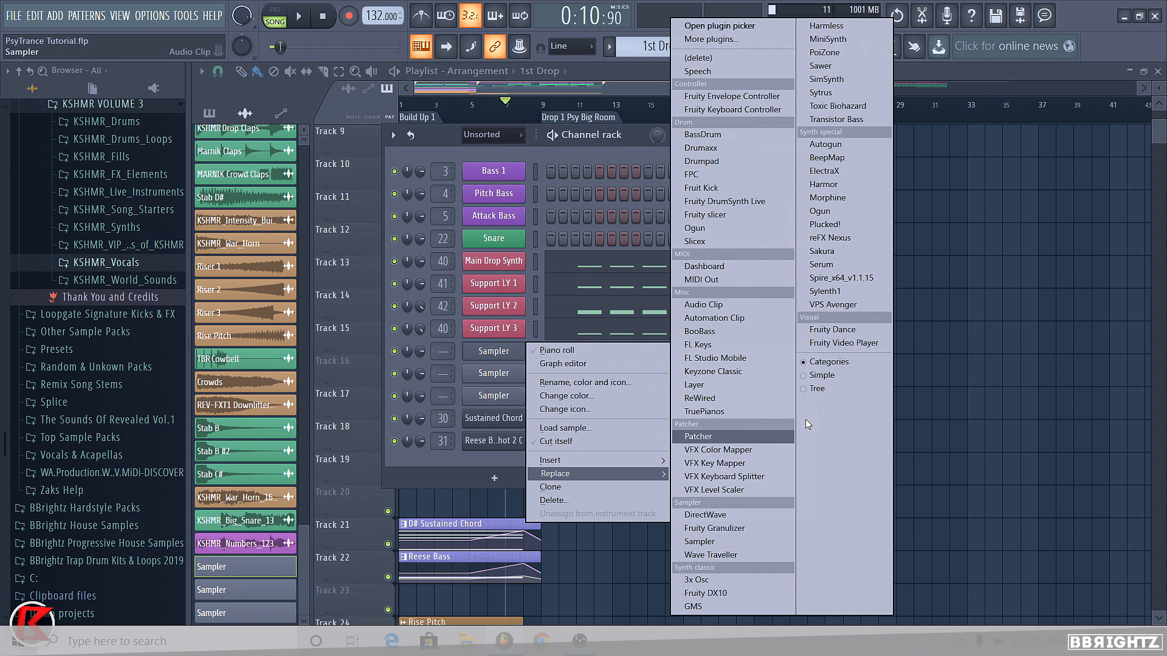
{"action": "left_click", "coordinate": [871, 288]}
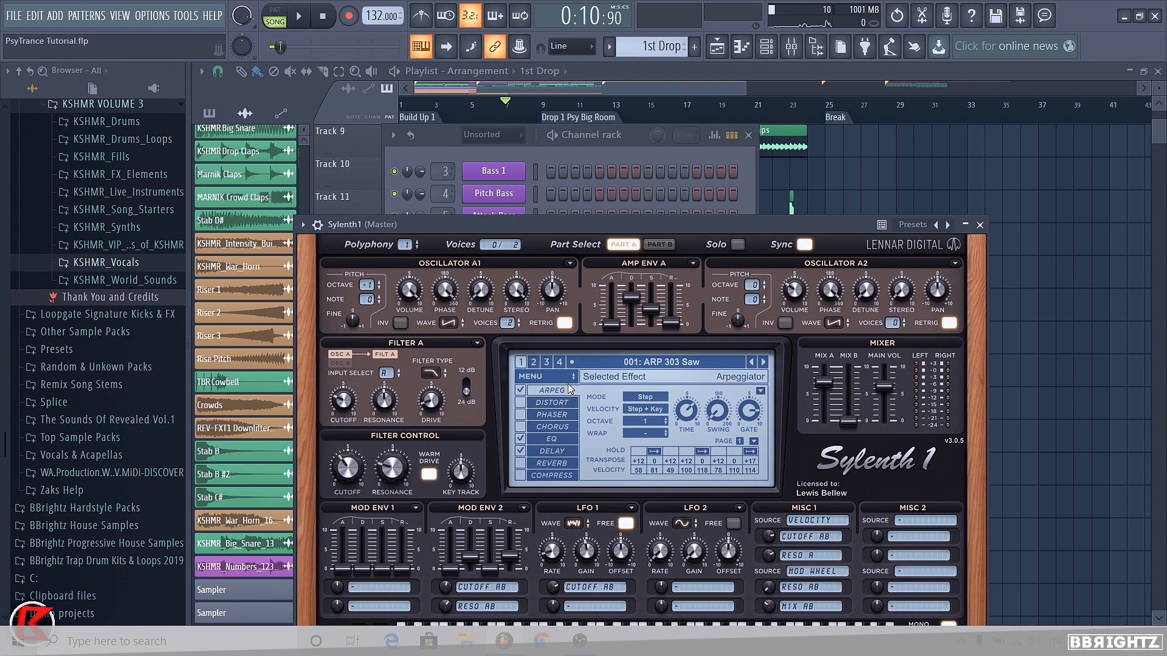
Load the Revealed Producer Starter Pack Vol. 3 bank in Sylenth1 and choose preset 023: REV_LD - 3rd Street.
{"action": "left_click", "coordinate": [546, 376]}
{"action": "mouse_move", "coordinate": [545, 404]}
{"action": "mouse_move", "coordinate": [717, 405]}
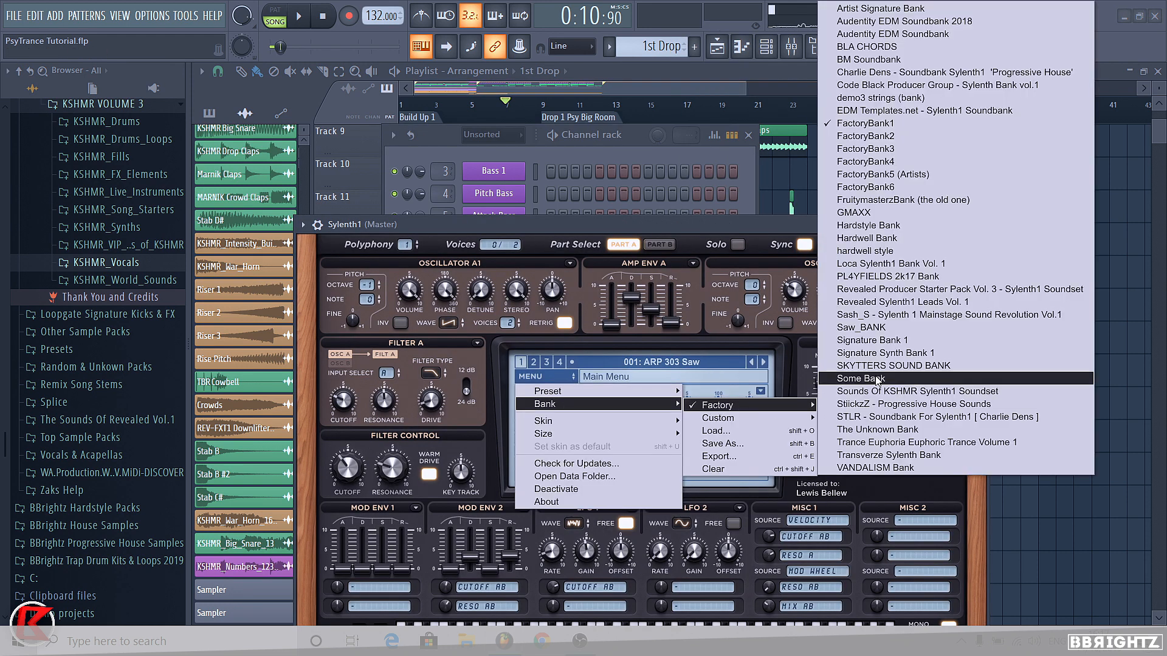
{"action": "left_click", "coordinate": [981, 292]}
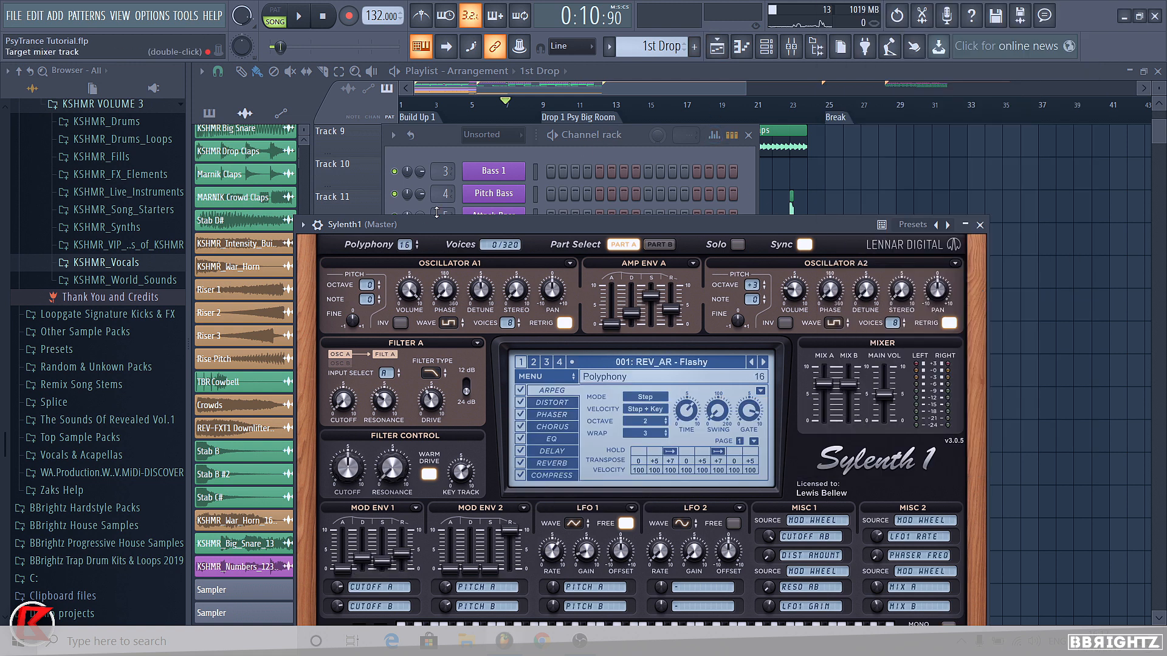
{"action": "left_click_drag", "start_coordinate": [438, 225], "coordinate": [468, 150]}
{"action": "left_click", "coordinate": [693, 287]}
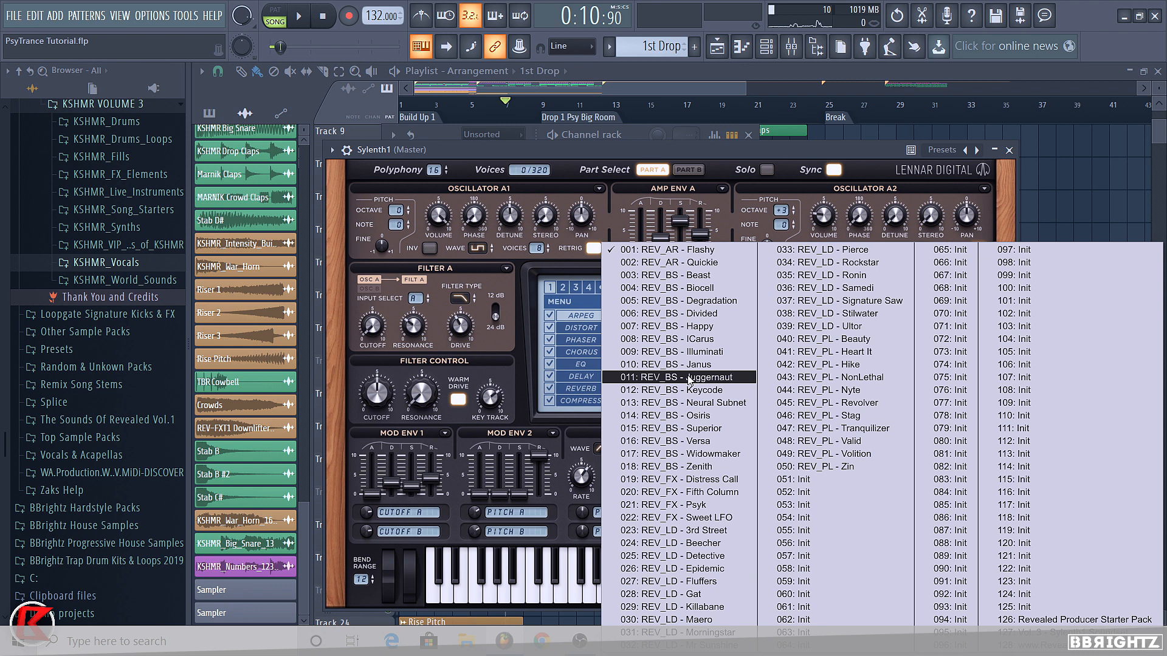
{"action": "left_click", "coordinate": [673, 531]}
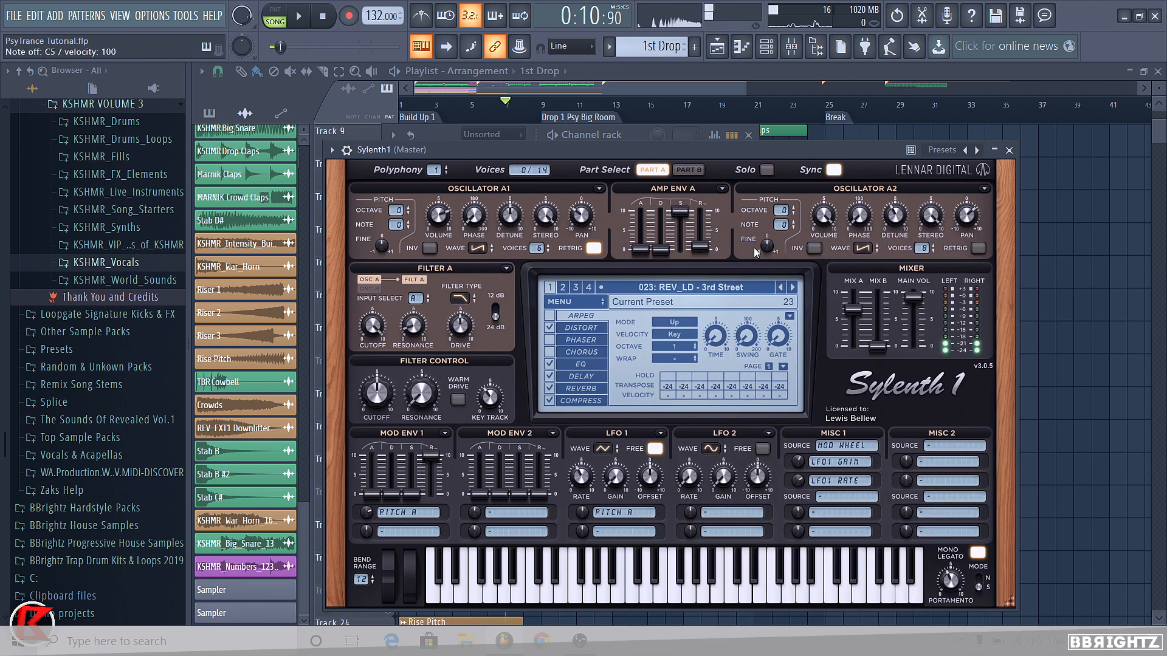
Audition the bank's REV_LD lead presets one after another, from Beecher to beyond Ronin, with test notes.
{"action": "left_click", "coordinate": [792, 288]}
{"action": "left_click", "coordinate": [793, 288]}
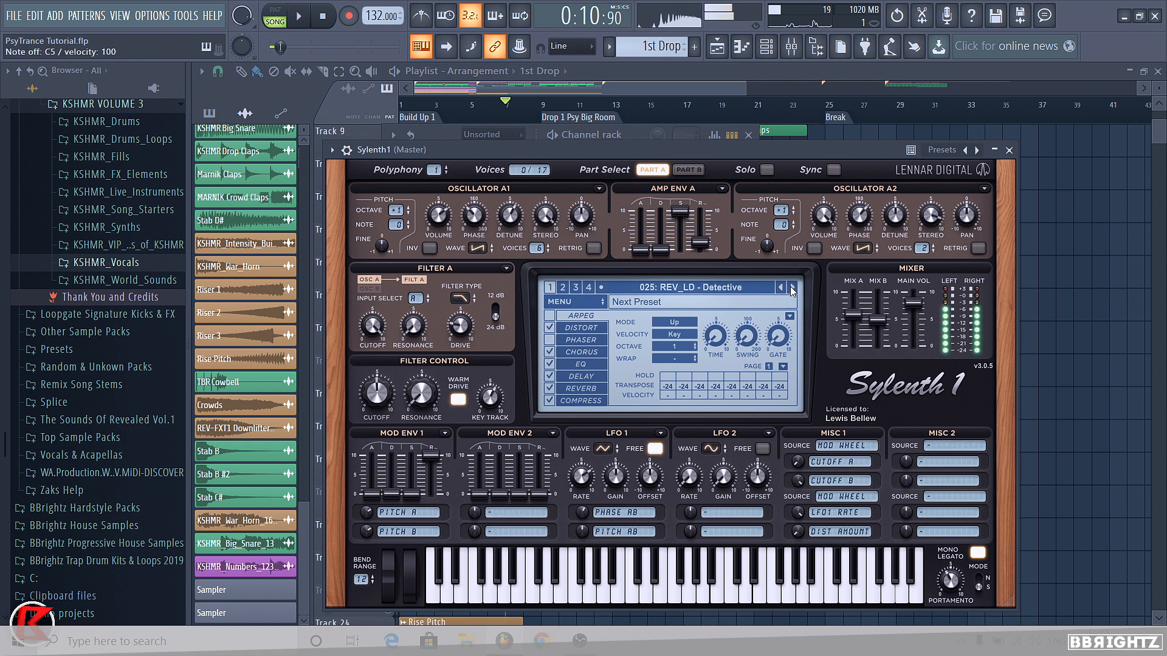
{"action": "left_click", "coordinate": [783, 288]}
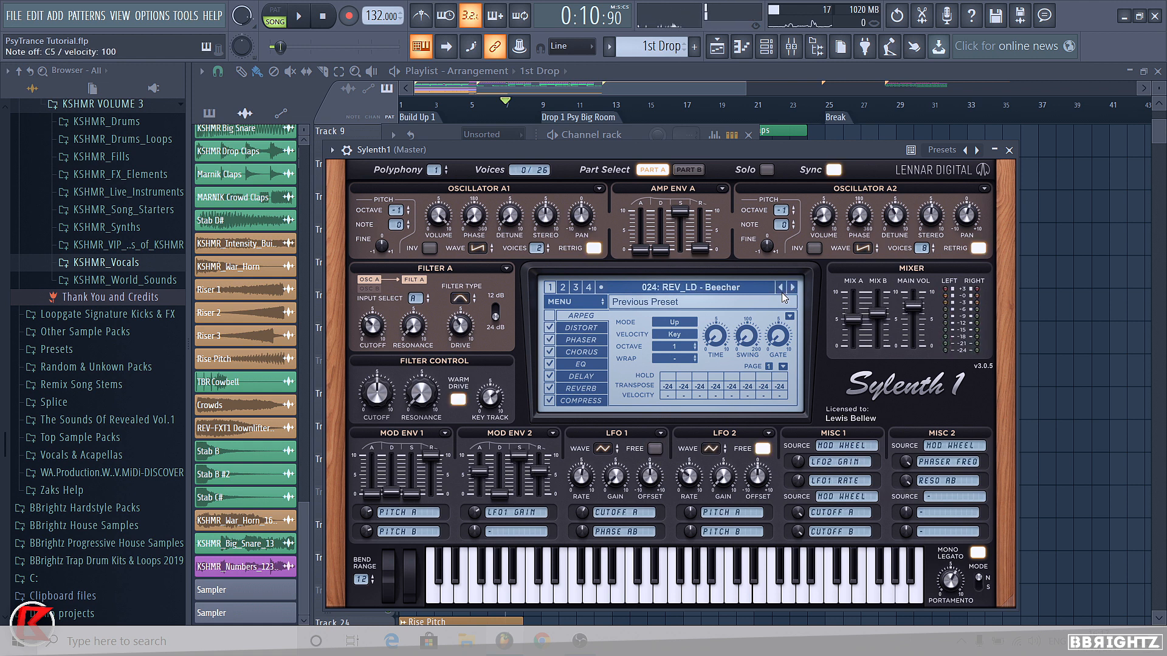
{"action": "key", "text": "d"}
{"action": "left_click", "coordinate": [793, 287]}
{"action": "left_click", "coordinate": [792, 287]}
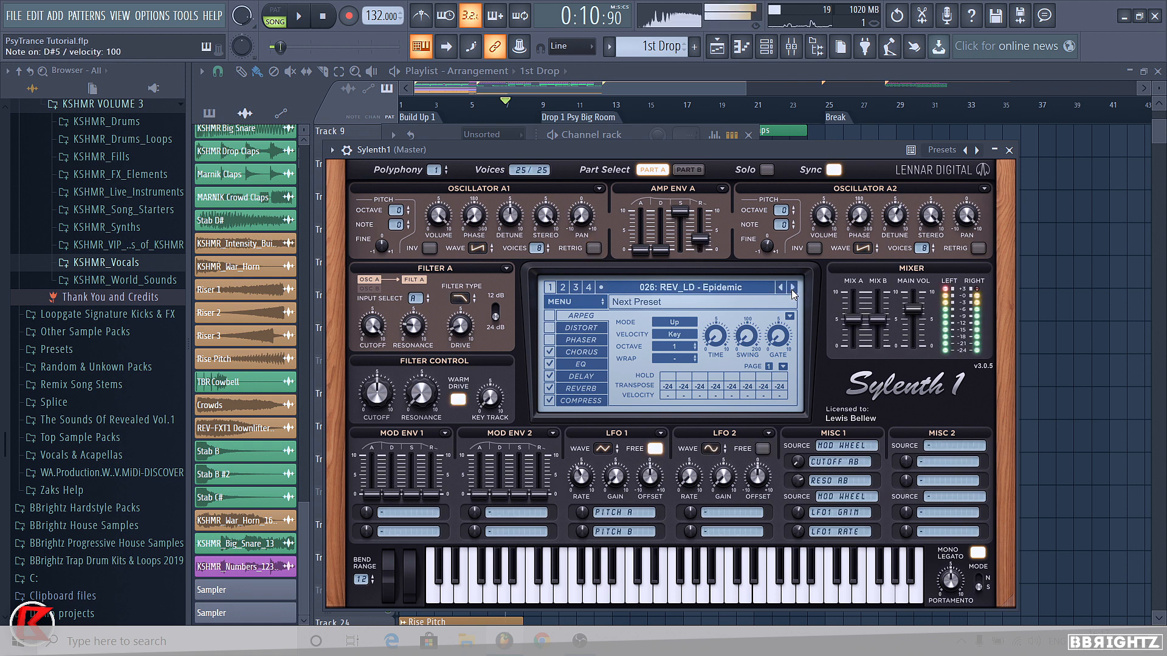
{"action": "left_click", "coordinate": [792, 286]}
{"action": "left_click", "coordinate": [792, 287]}
{"action": "left_click", "coordinate": [793, 287]}
{"action": "left_click", "coordinate": [792, 287]}
{"action": "left_click", "coordinate": [792, 287]}
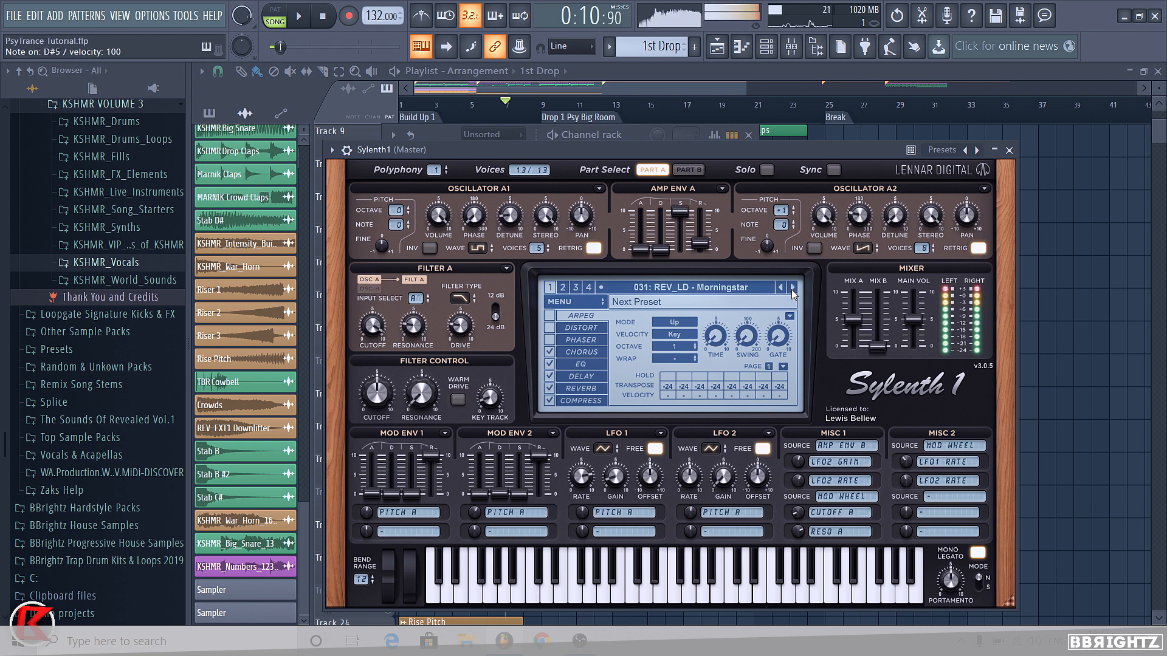
{"action": "left_click", "coordinate": [792, 287]}
{"action": "left_click", "coordinate": [792, 287]}
{"action": "key", "text": "d"}
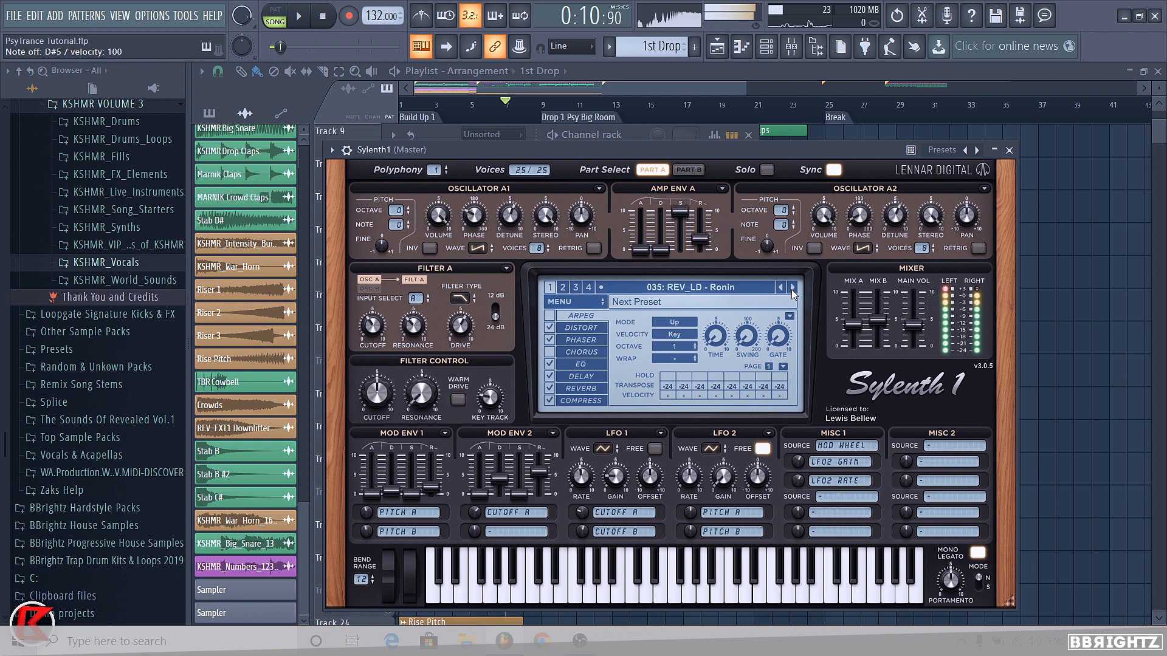
{"action": "left_click", "coordinate": [792, 287]}
{"action": "left_click", "coordinate": [793, 287]}
{"action": "left_click", "coordinate": [792, 287]}
{"action": "left_click", "coordinate": [780, 287]}
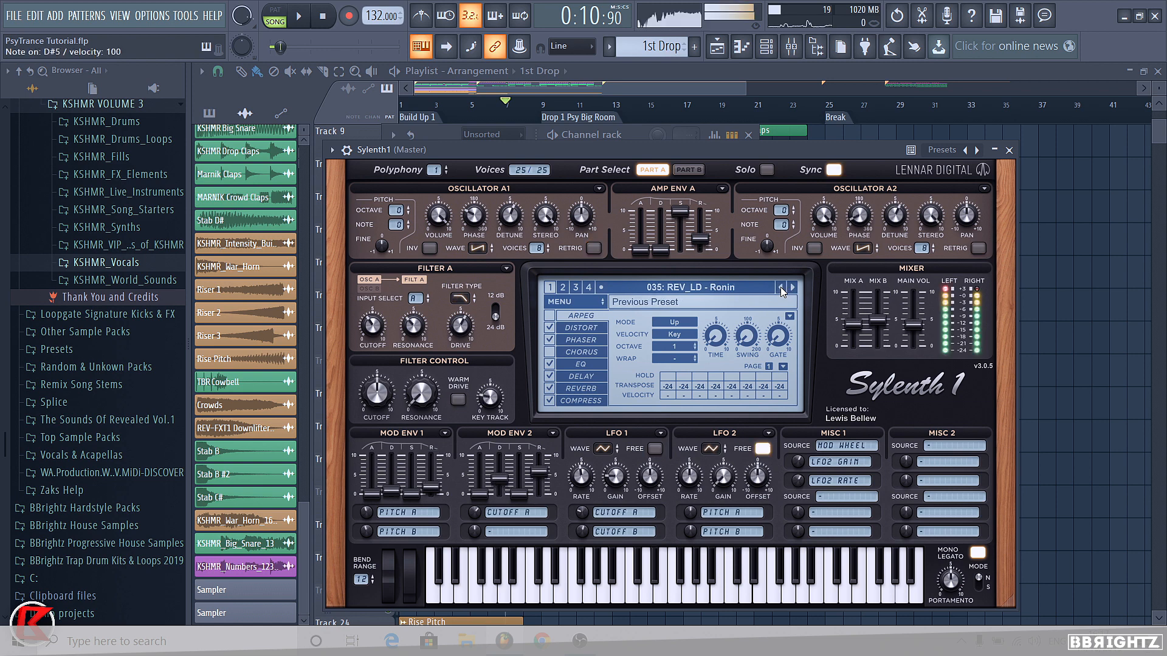
Return Sylenth1 to preset 023: REV_LD - 3rd Street from the preset list.
{"action": "left_click", "coordinate": [707, 295]}
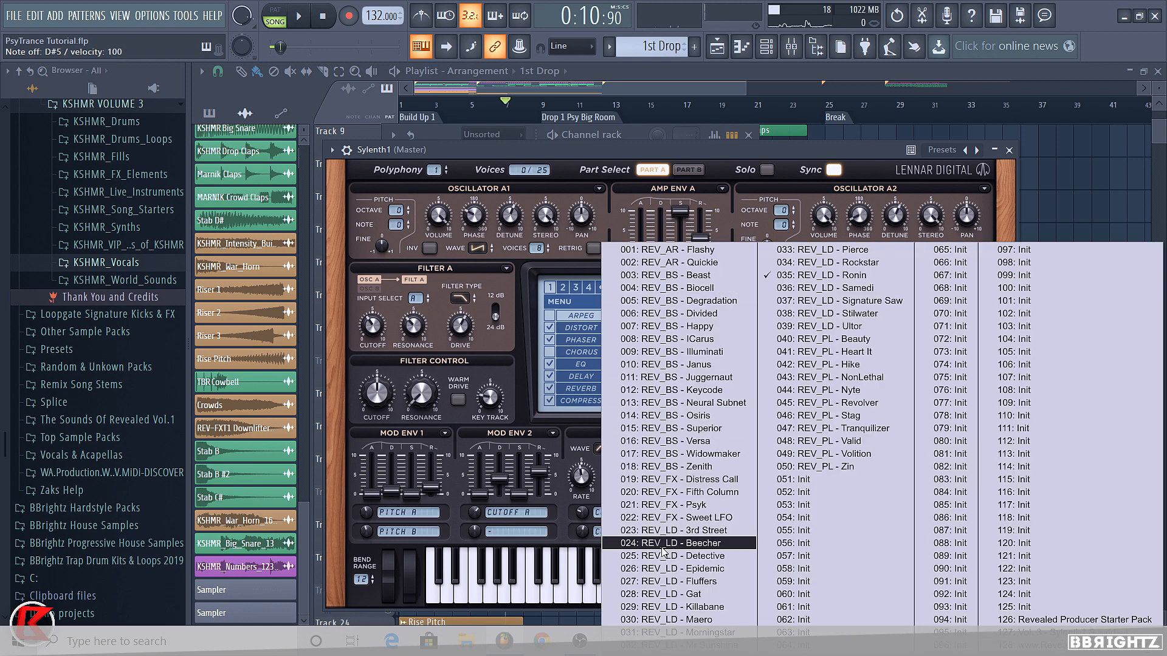
{"action": "left_click", "coordinate": [703, 533]}
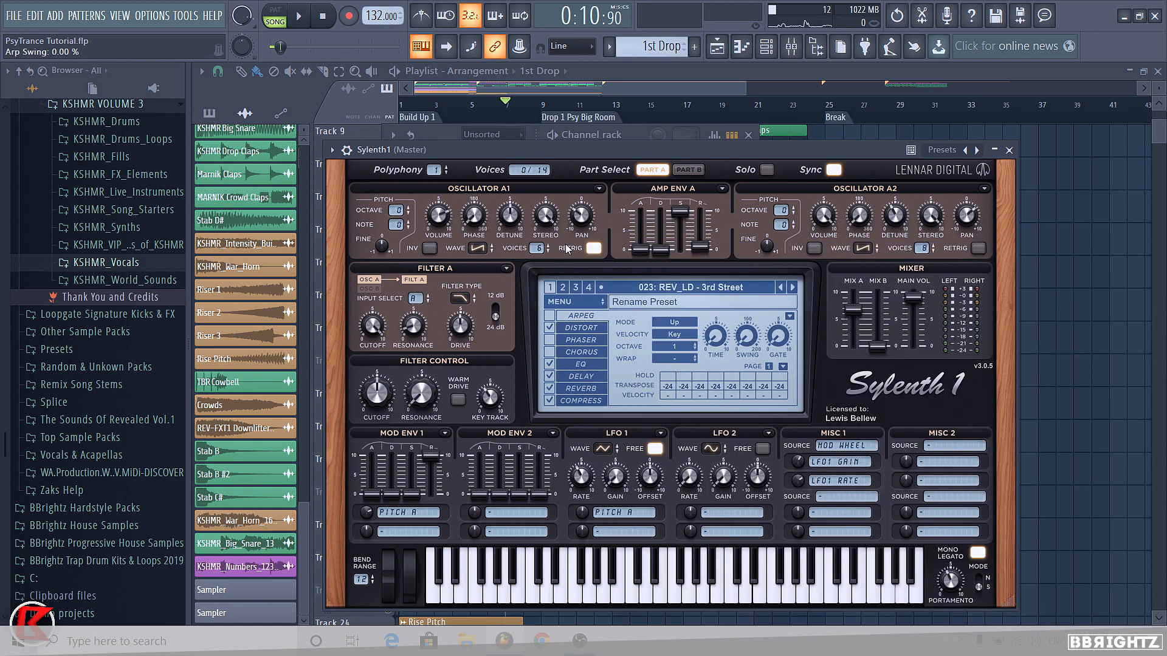
Play test notes on the Support LY channels to compare the existing drop layers, then close all plugin windows.
{"action": "left_click", "coordinate": [766, 46]}
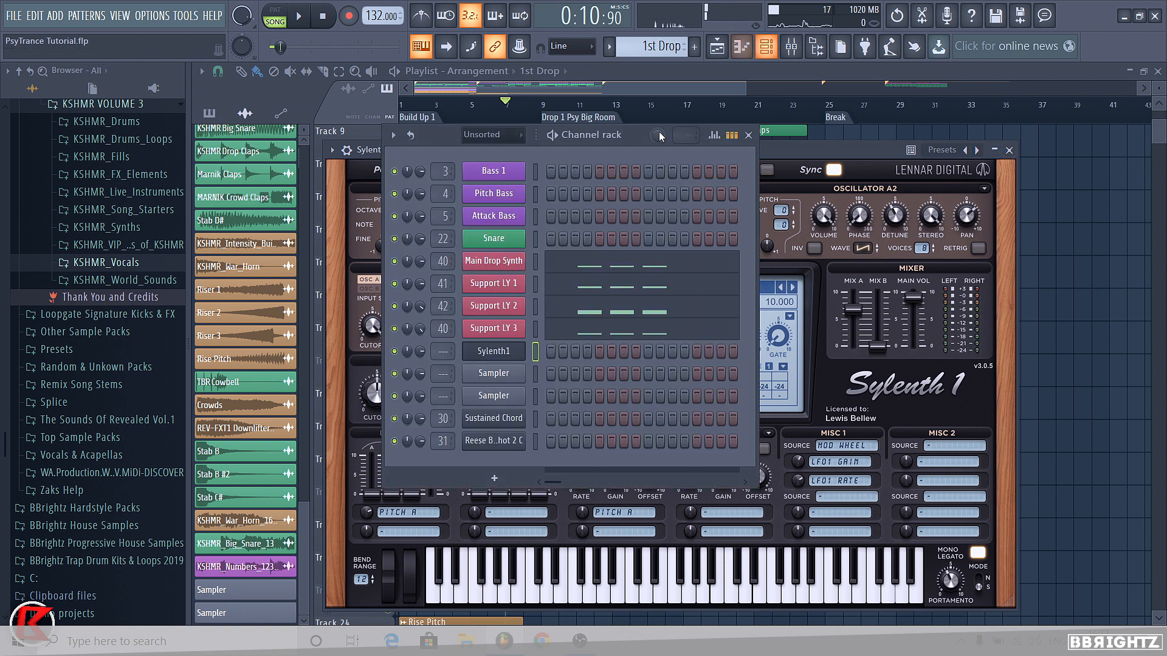
{"action": "left_click", "coordinate": [536, 285]}
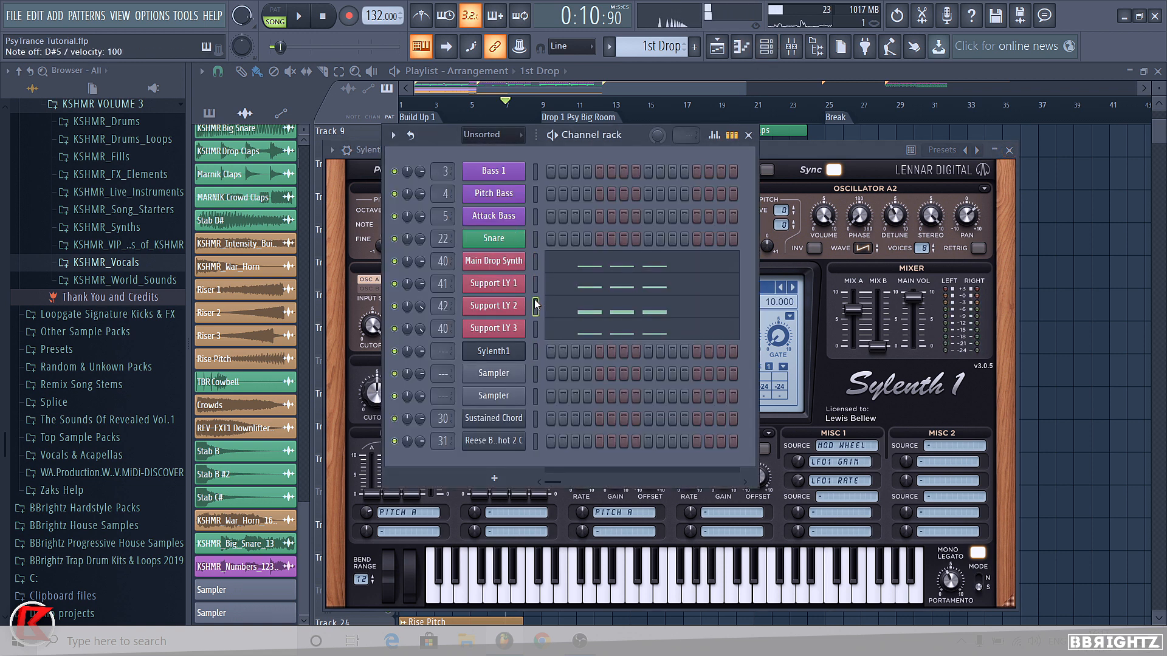
{"action": "left_click", "coordinate": [535, 351]}
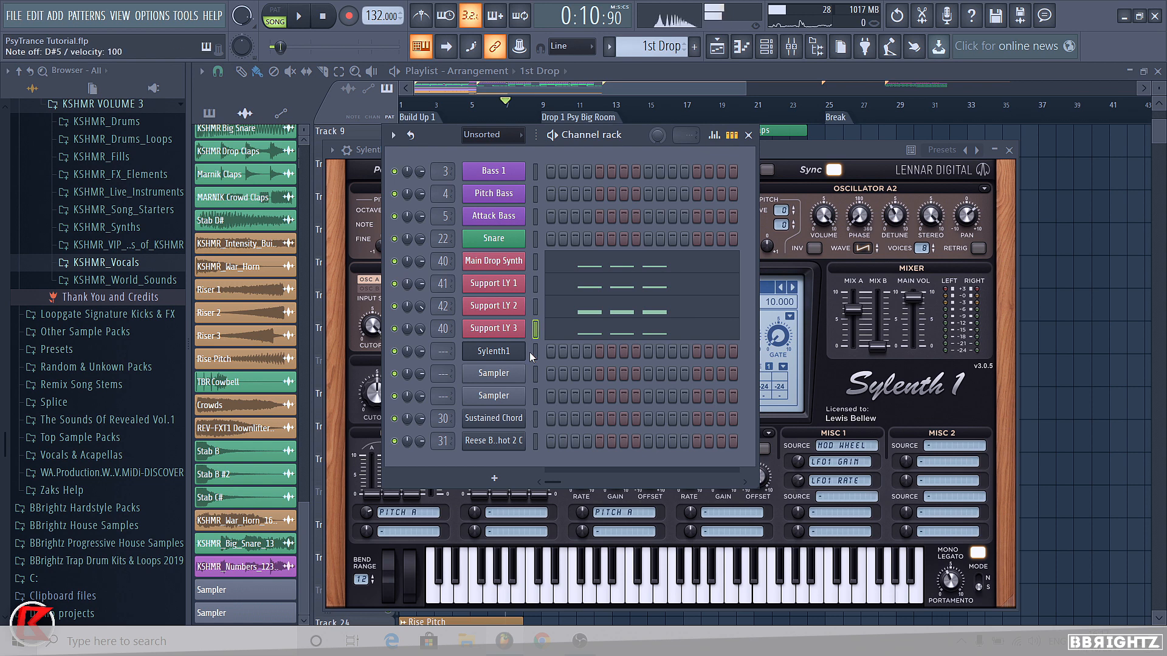
{"action": "key", "text": "F12"}
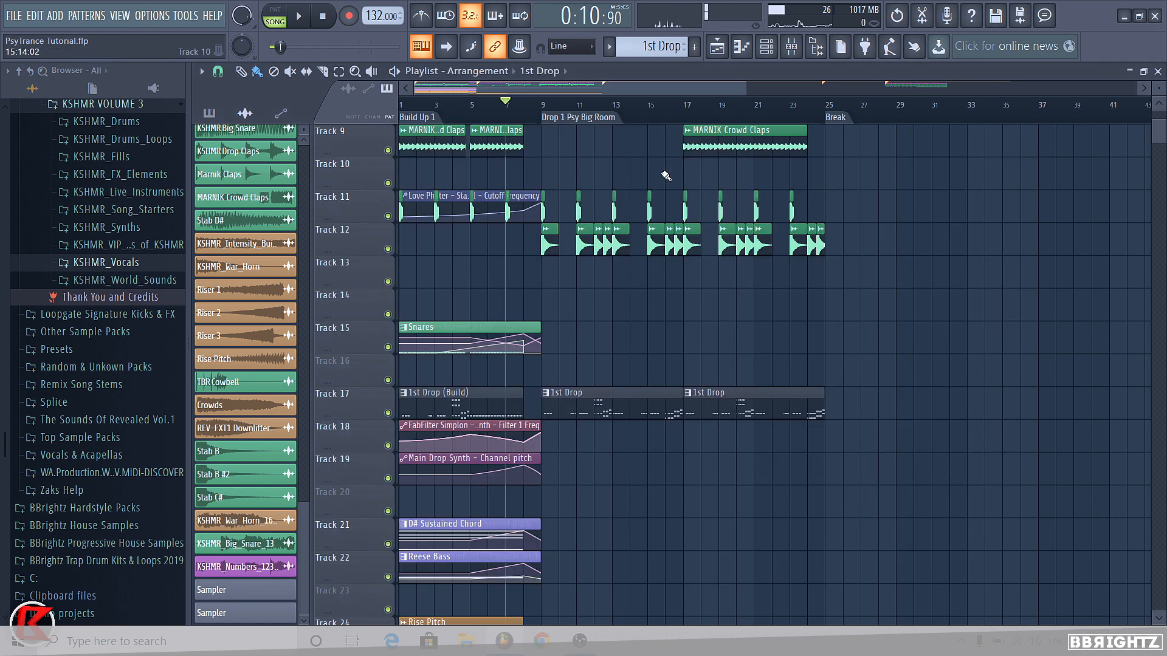
Switch playback to pattern mode and select the new Sylenth1 channel after comparing it with the Main Drop Synth channel.
{"action": "scroll", "coordinate": [442, 245], "scroll_direction": "up", "scroll_amount": 2}
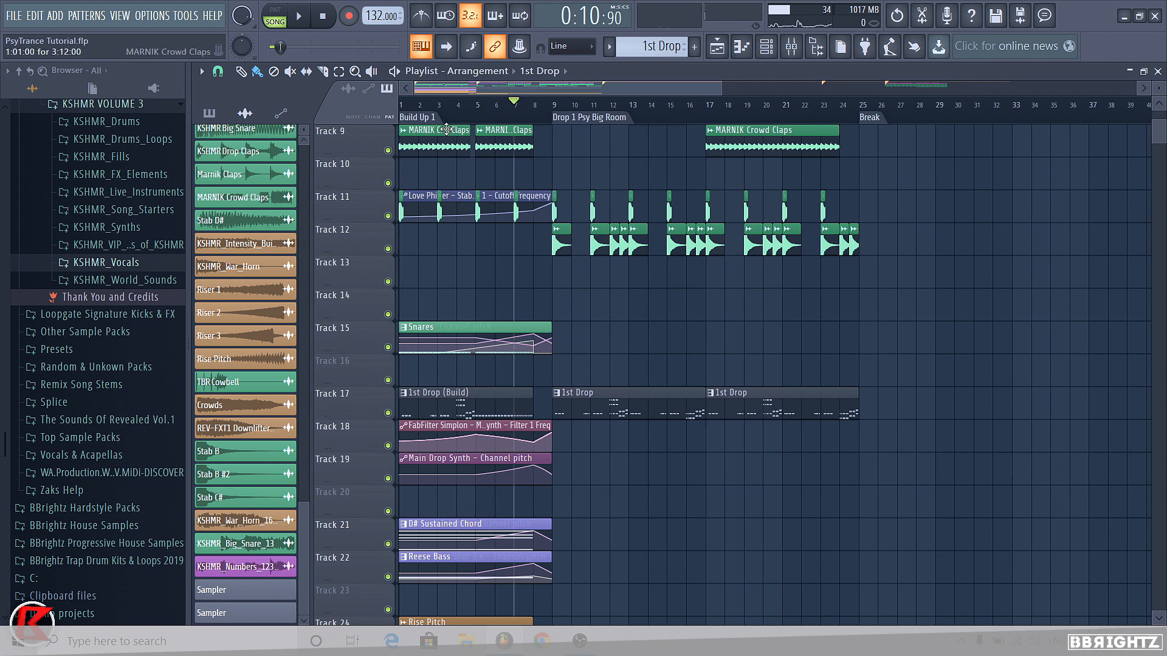
{"action": "left_click", "coordinate": [432, 116]}
{"action": "left_click", "coordinate": [275, 15]}
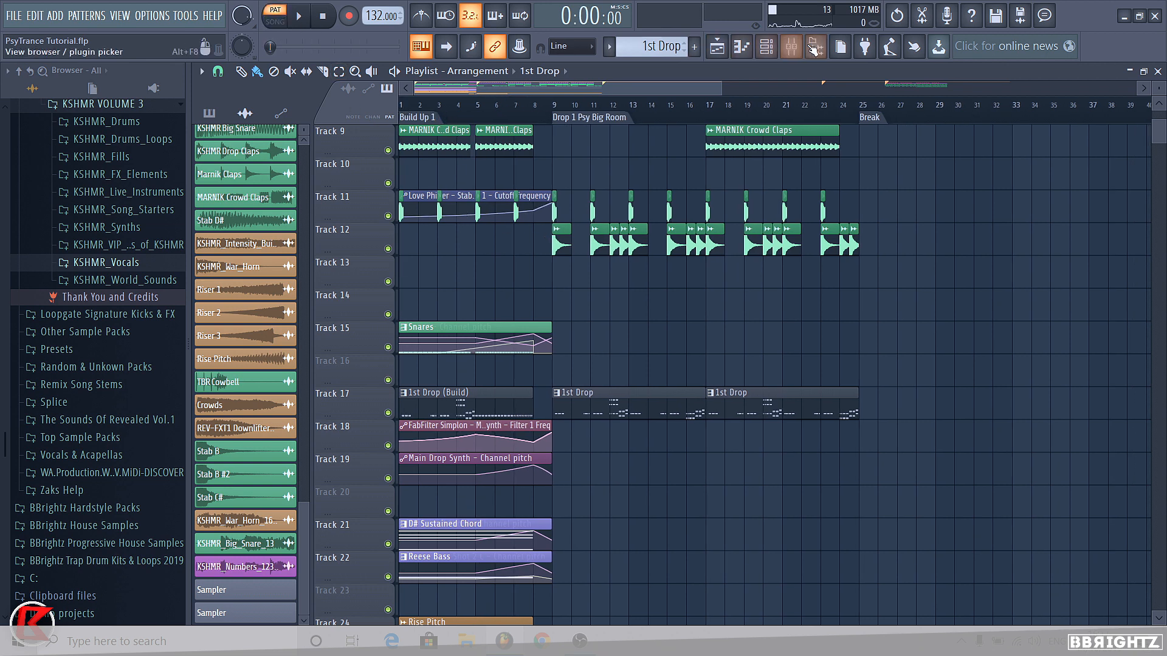
{"action": "left_click", "coordinate": [767, 47]}
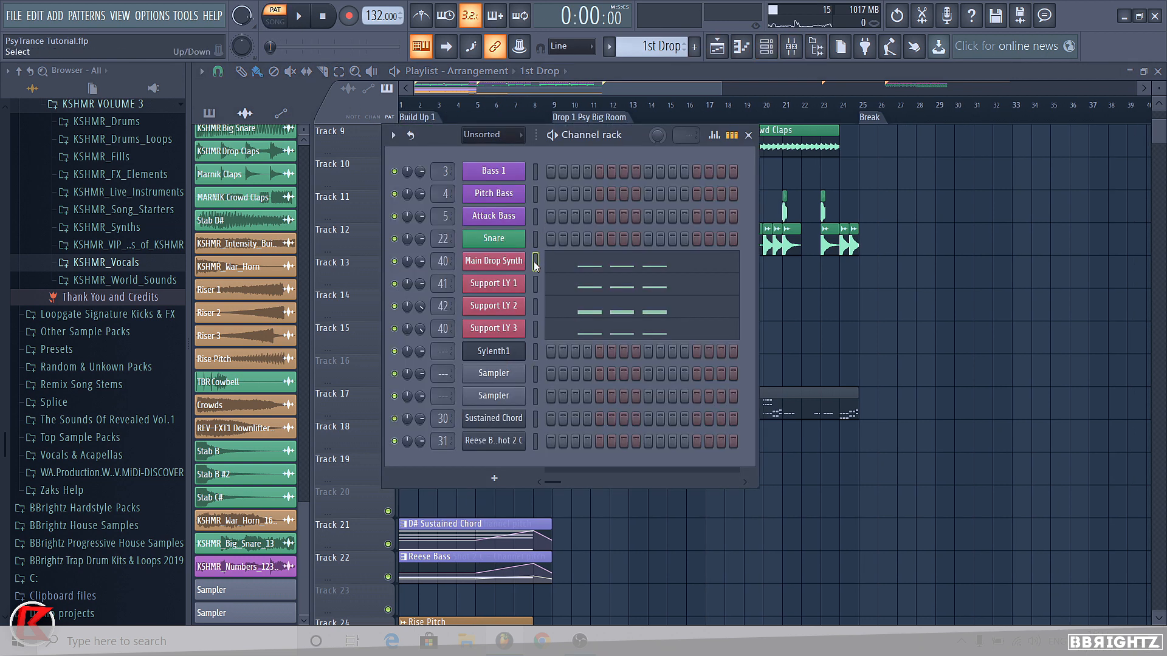
{"action": "left_click", "coordinate": [535, 261]}
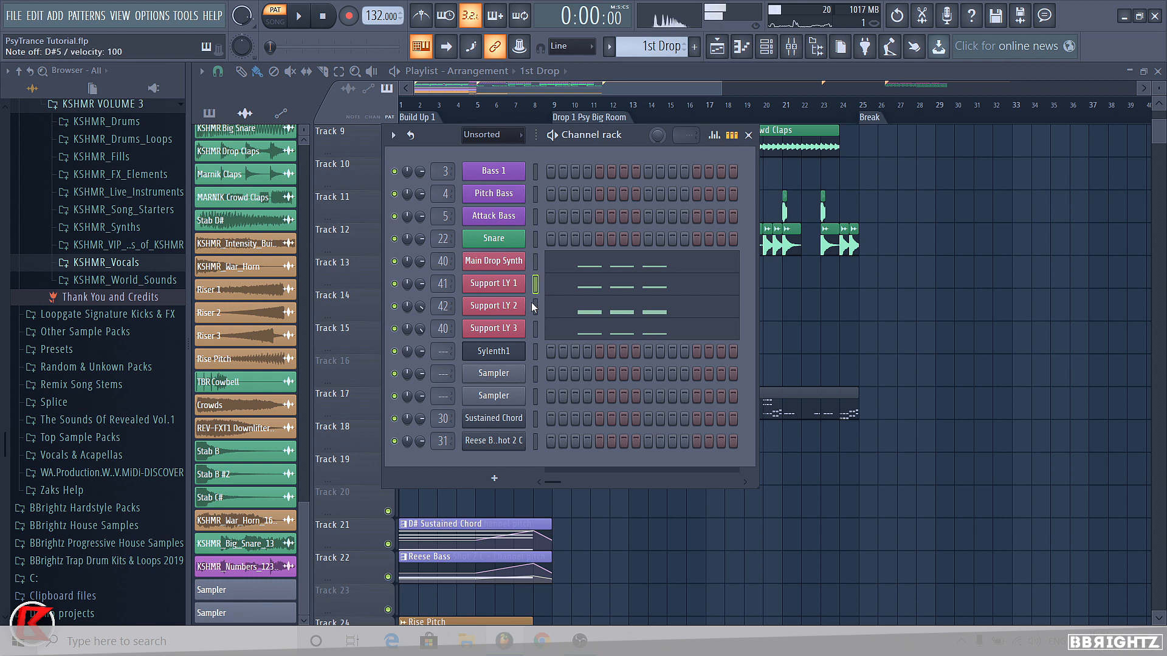
{"action": "left_click", "coordinate": [535, 352]}
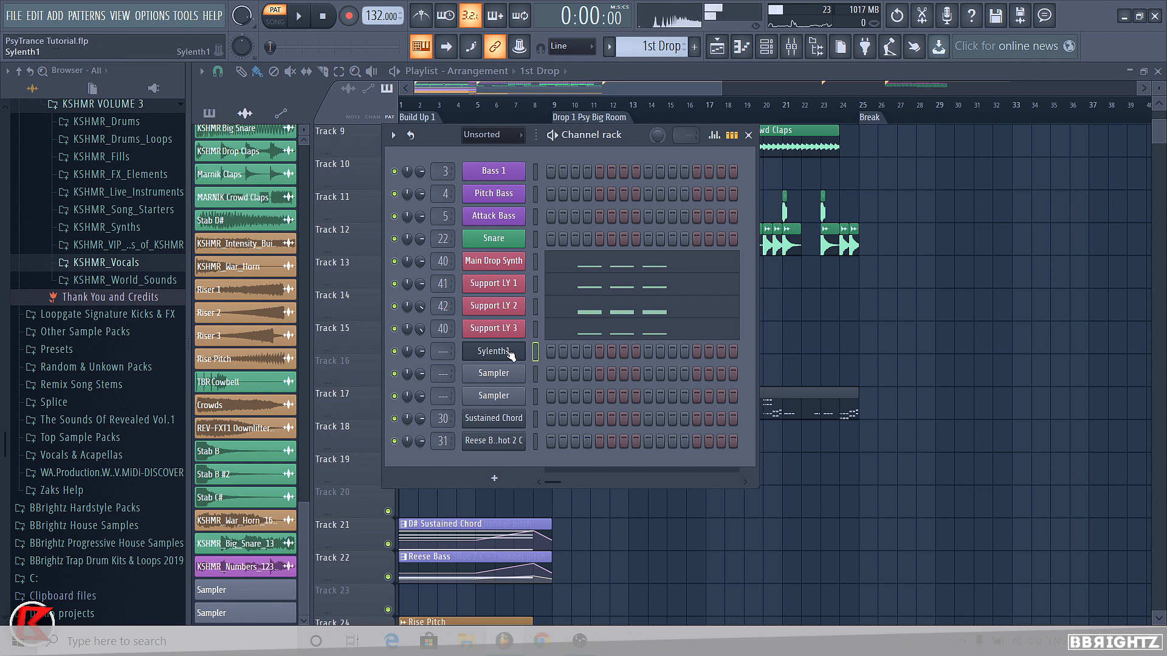
Rename the Sylenth1 channel as Support LY 4.
{"action": "right_click", "coordinate": [511, 354]}
{"action": "left_click", "coordinate": [570, 372]}
{"action": "type", "text": "S"}
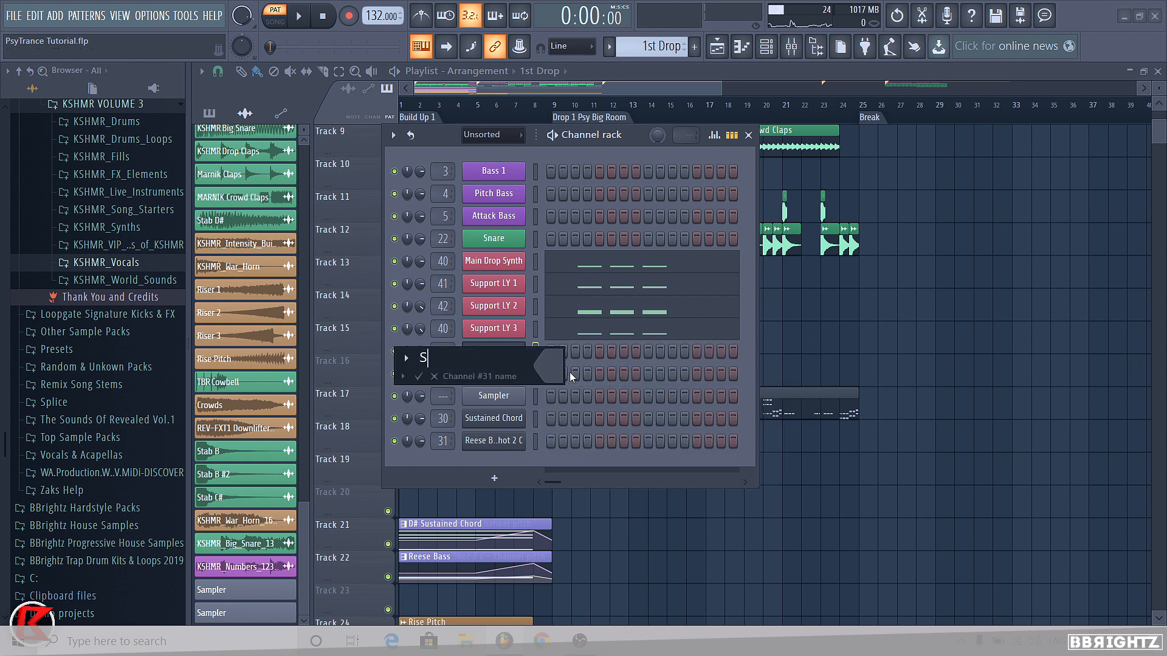
{"action": "type", "text": "upport LY 4"}
{"action": "key", "text": "Return"}
Check the colour of the Support LY 3 channel and give Support LY 4 the same pink.
{"action": "right_click", "coordinate": [524, 322]}
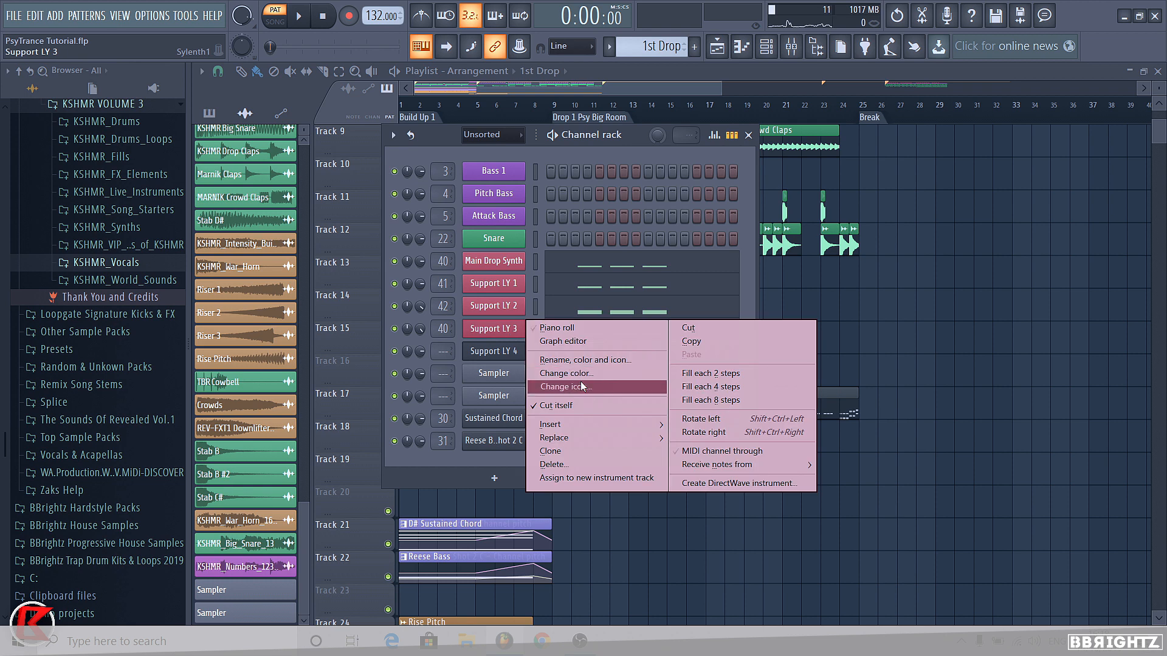
{"action": "left_click", "coordinate": [572, 373]}
{"action": "left_click", "coordinate": [579, 375]}
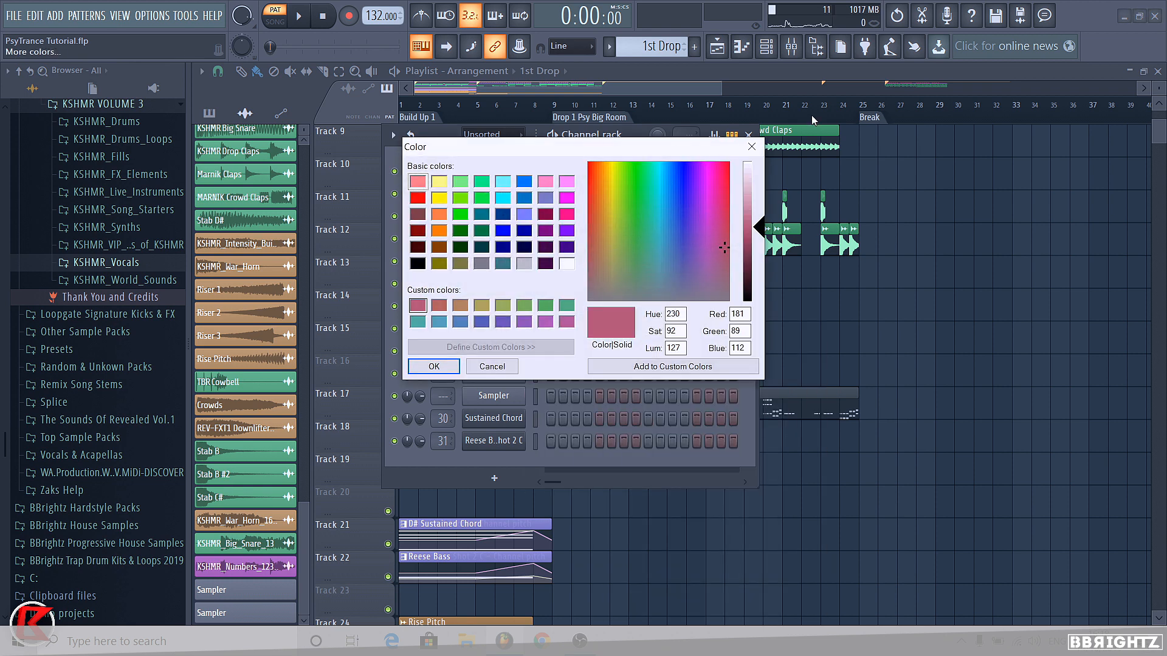
{"action": "left_click", "coordinate": [751, 147]}
{"action": "right_click", "coordinate": [490, 347]}
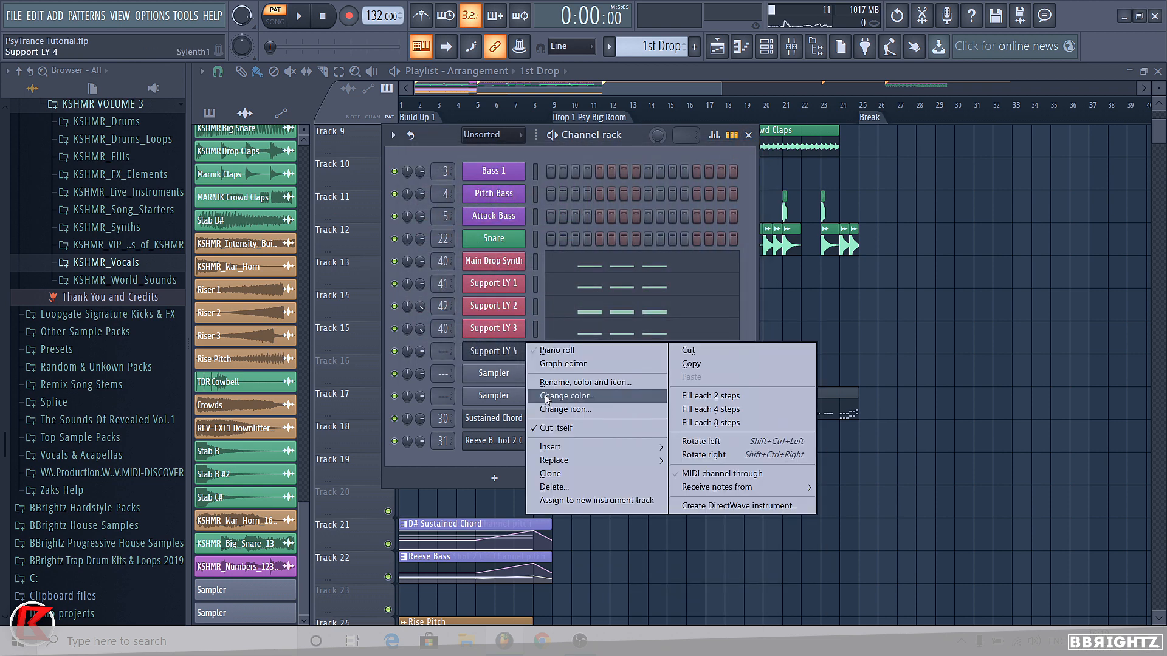
{"action": "left_click", "coordinate": [538, 398]}
{"action": "left_click", "coordinate": [561, 434]}
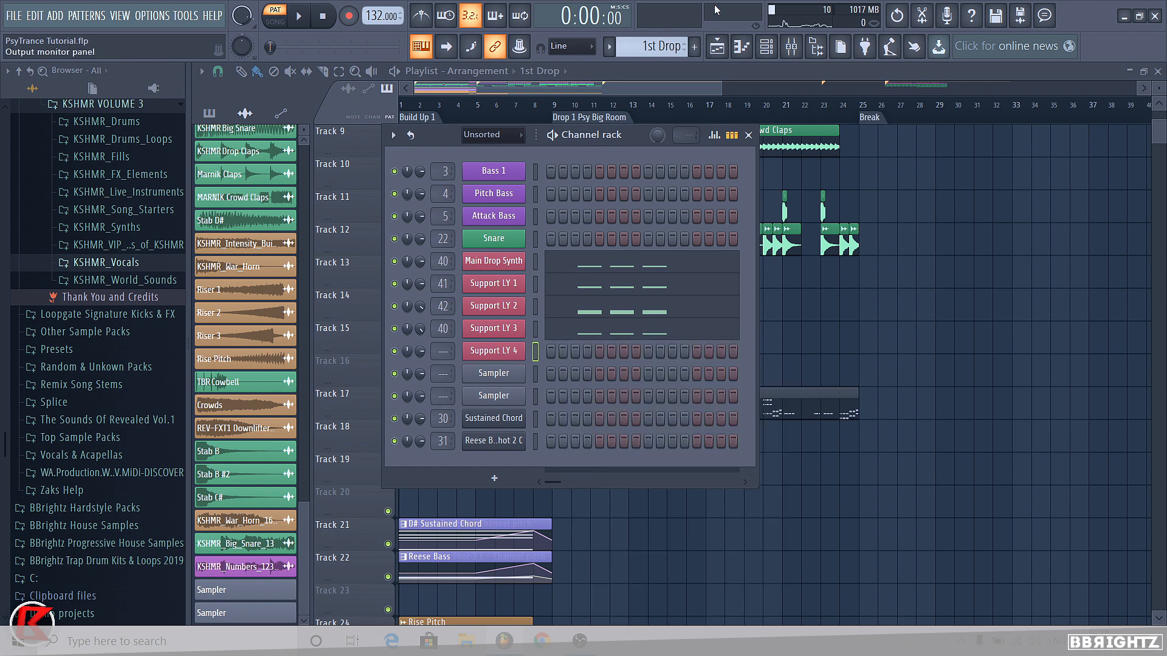
Route the Support LY 4 channel to the empty mixer track Insert 43, next to the Support LY 2 track.
{"action": "left_click", "coordinate": [800, 51]}
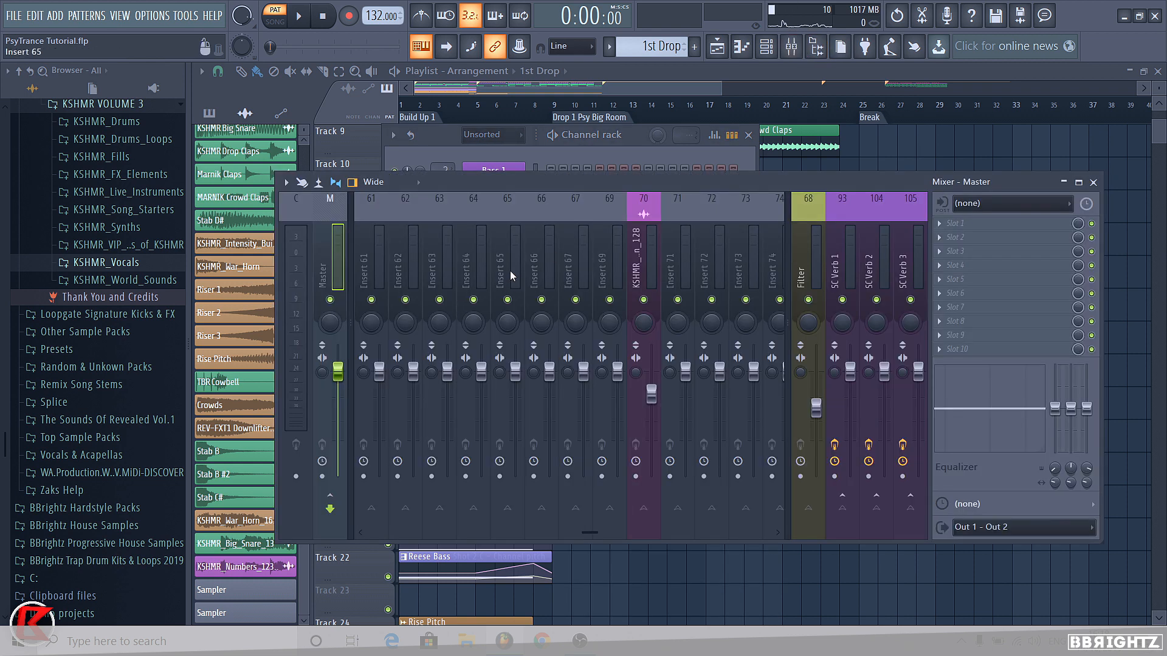
{"action": "scroll", "coordinate": [510, 271], "scroll_direction": "up", "scroll_amount": 8}
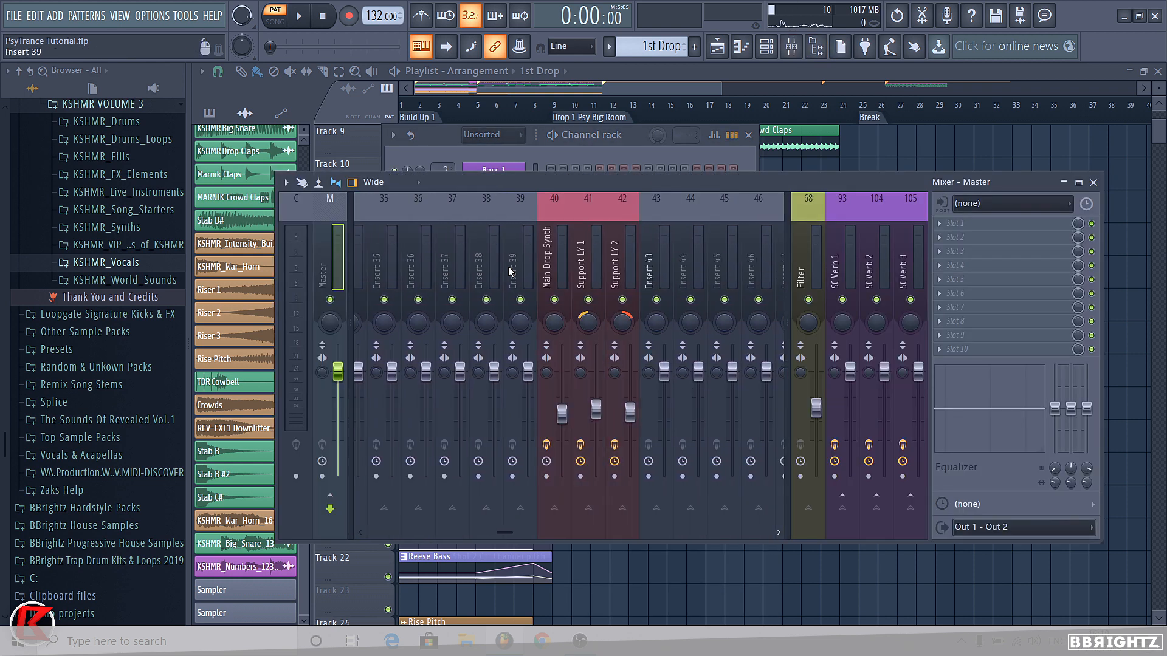
{"action": "scroll", "coordinate": [509, 271], "scroll_direction": "down", "scroll_amount": 1}
{"action": "left_click", "coordinate": [581, 263]}
{"action": "left_click", "coordinate": [512, 270]}
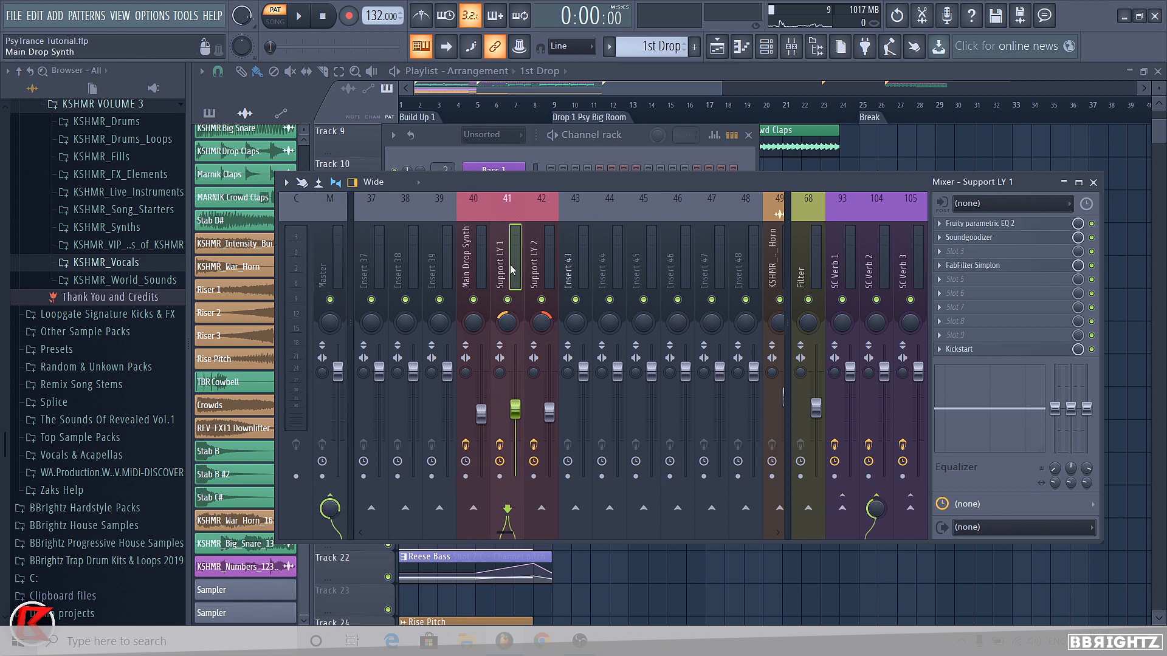
{"action": "left_click", "coordinate": [582, 263]}
{"action": "right_click", "coordinate": [587, 261]}
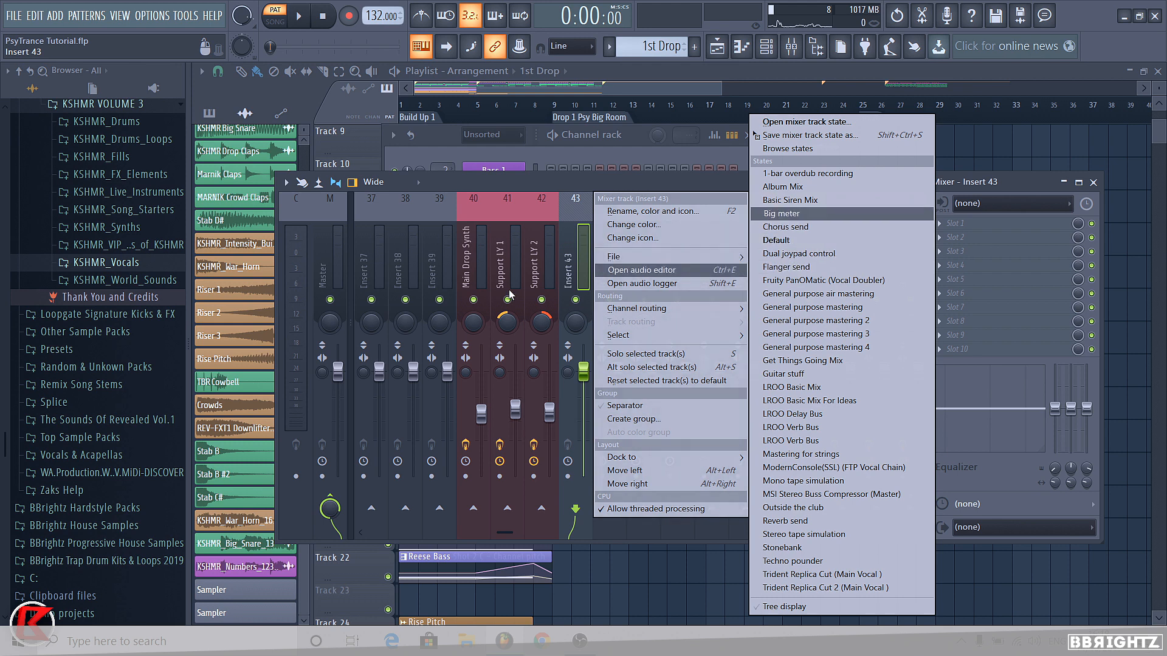
{"action": "mouse_move", "coordinate": [645, 308]}
{"action": "left_click", "coordinate": [811, 310]}
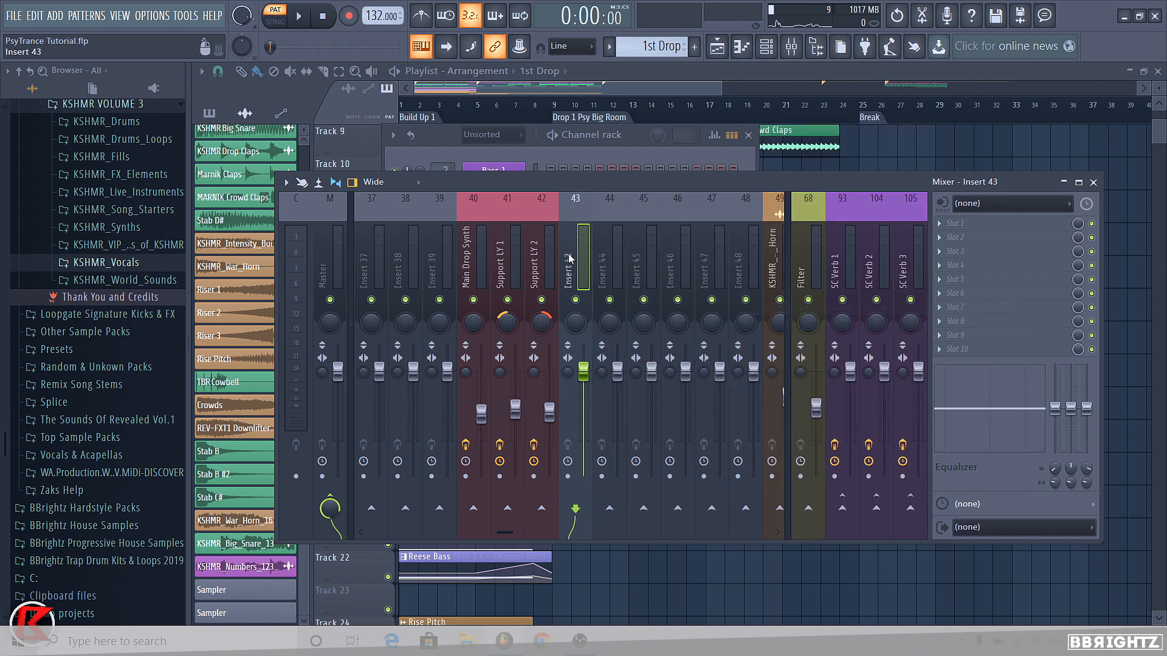
Examine the mixer tracks of Main Drop Synth, Support LY 1 and the three SC Verb sends, ending on Insert 43.
{"action": "left_click", "coordinate": [474, 265]}
{"action": "left_click", "coordinate": [505, 265]}
{"action": "left_click", "coordinate": [842, 269]}
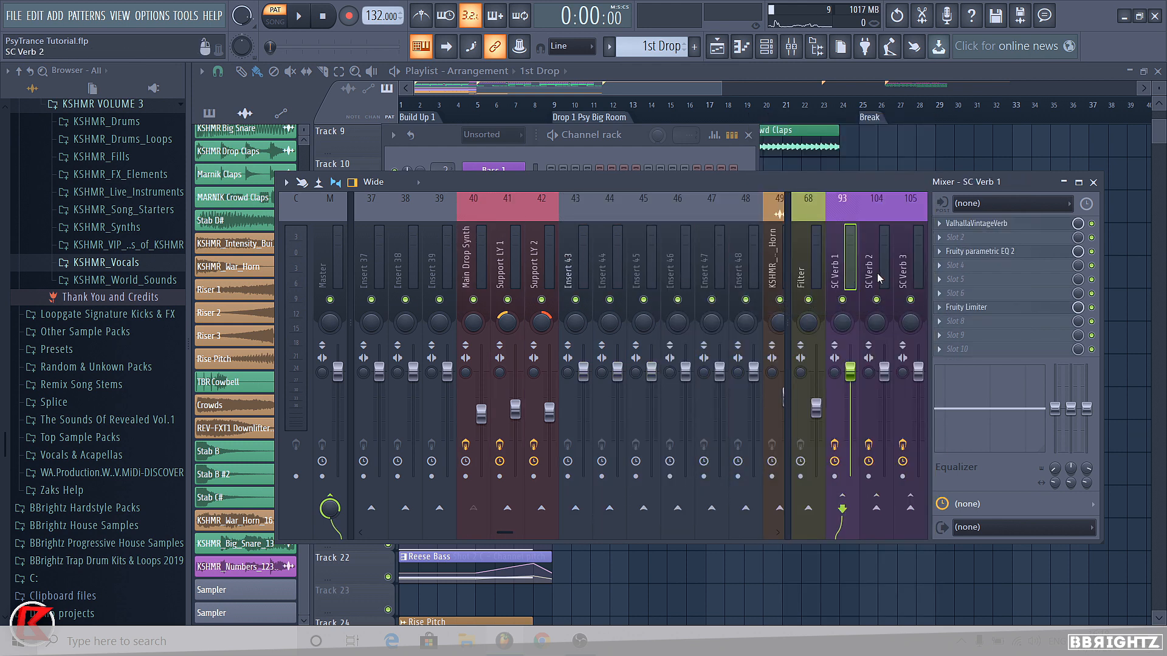
{"action": "left_click", "coordinate": [875, 269]}
{"action": "left_click", "coordinate": [909, 268]}
{"action": "left_click", "coordinate": [569, 255]}
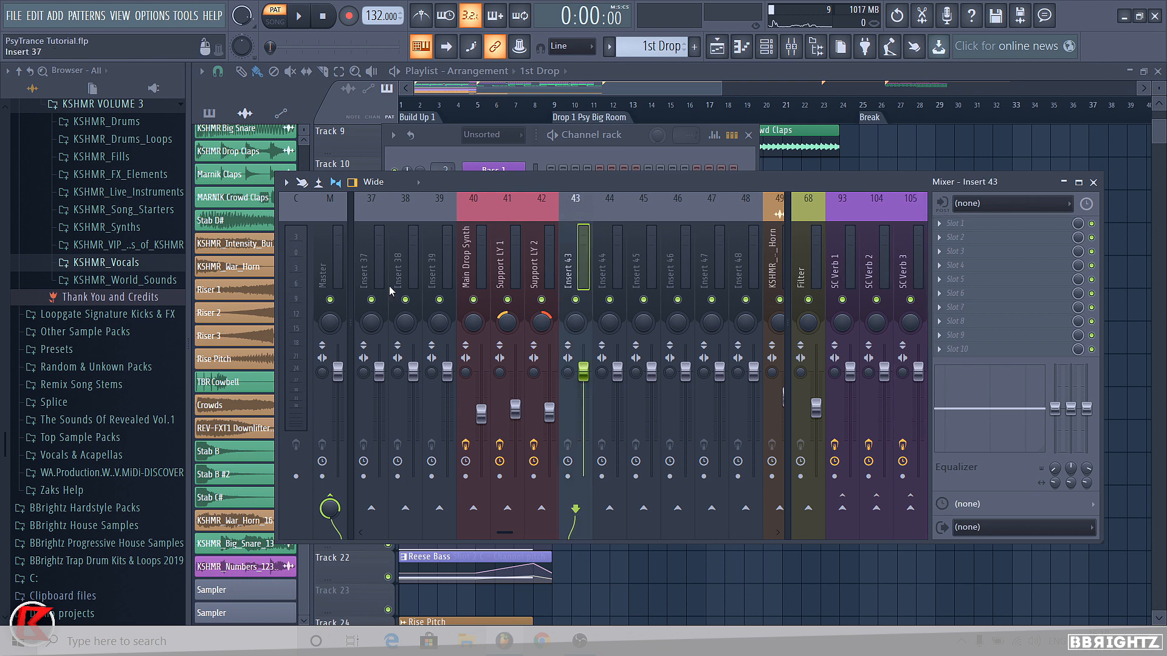
Name mixer track Insert 43 Support LY 4 and colour it the same pink as the other support layers.
{"action": "right_click", "coordinate": [570, 255]}
{"action": "left_click", "coordinate": [601, 211]}
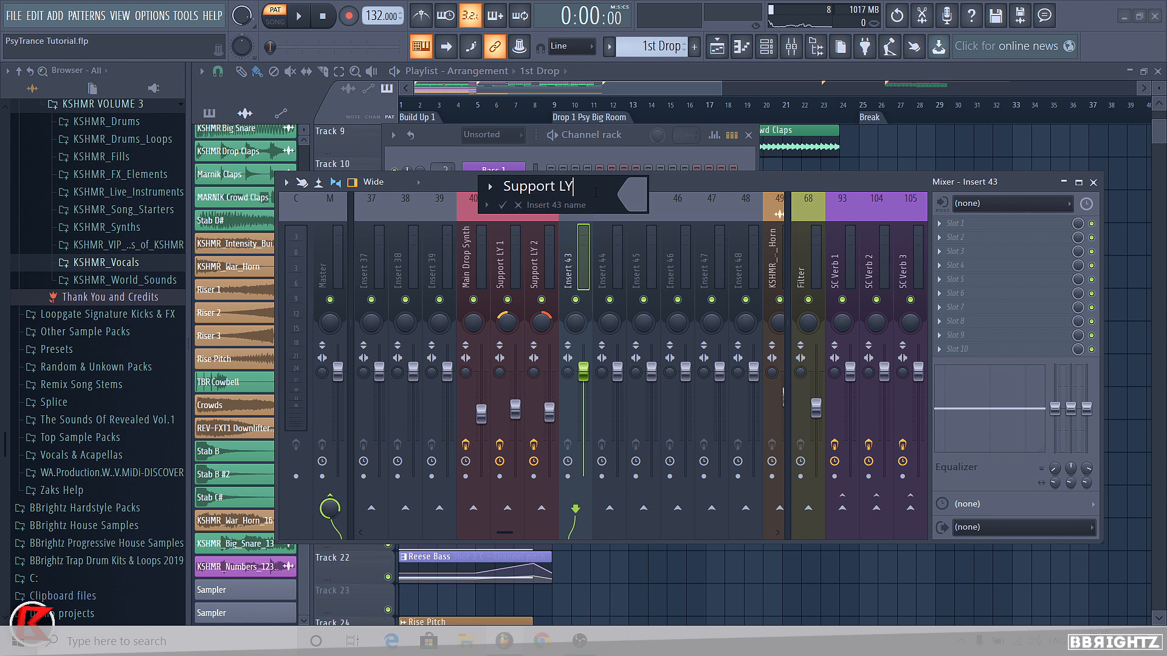
{"action": "left_click", "coordinate": [635, 187]}
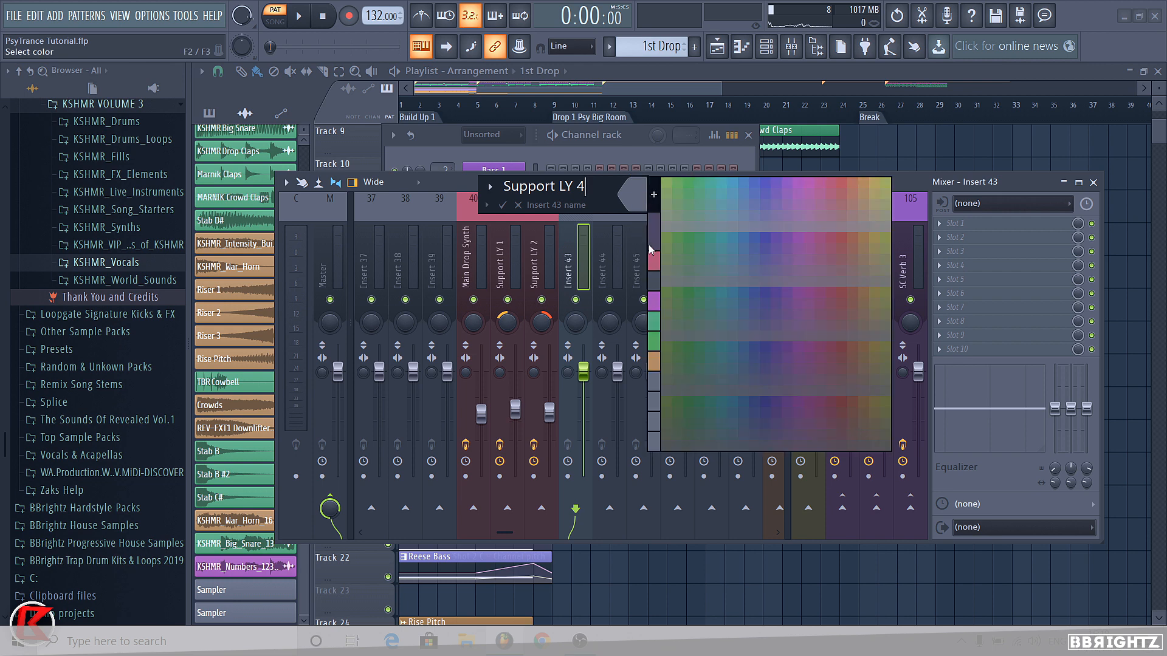
{"action": "left_click", "coordinate": [653, 251]}
{"action": "key", "text": "Return"}
Audition Support LY 2 and reassign the Support LY 4 channel to mixer track 42, shared with Support LY 2.
{"action": "left_click", "coordinate": [637, 141]}
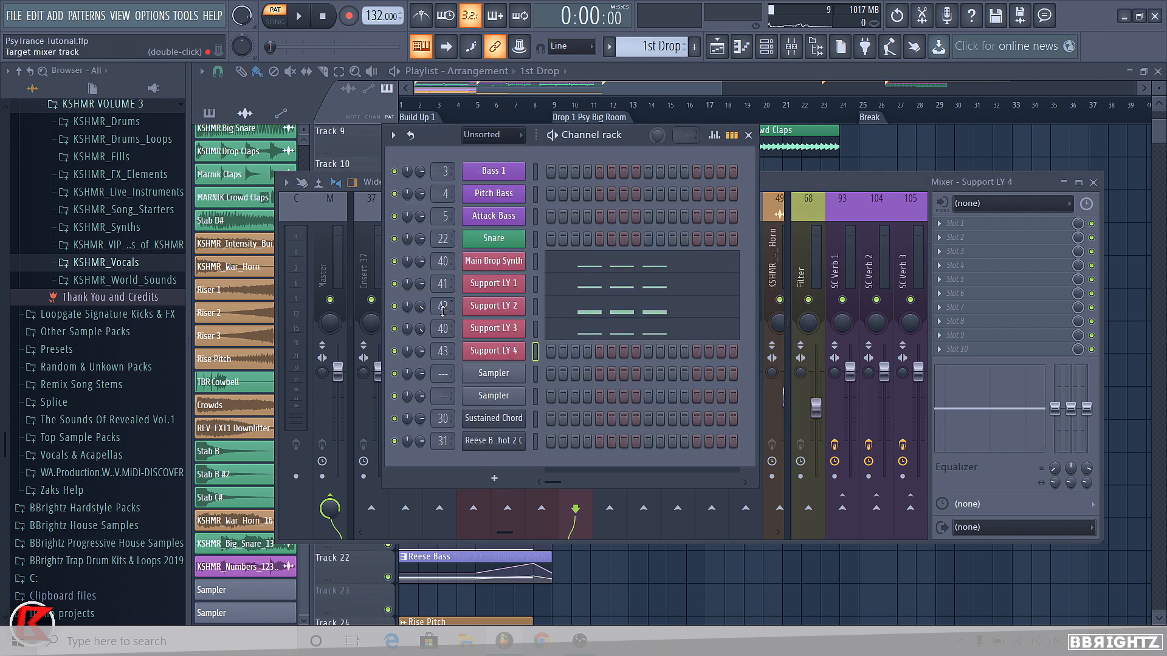
{"action": "left_click", "coordinate": [535, 309]}
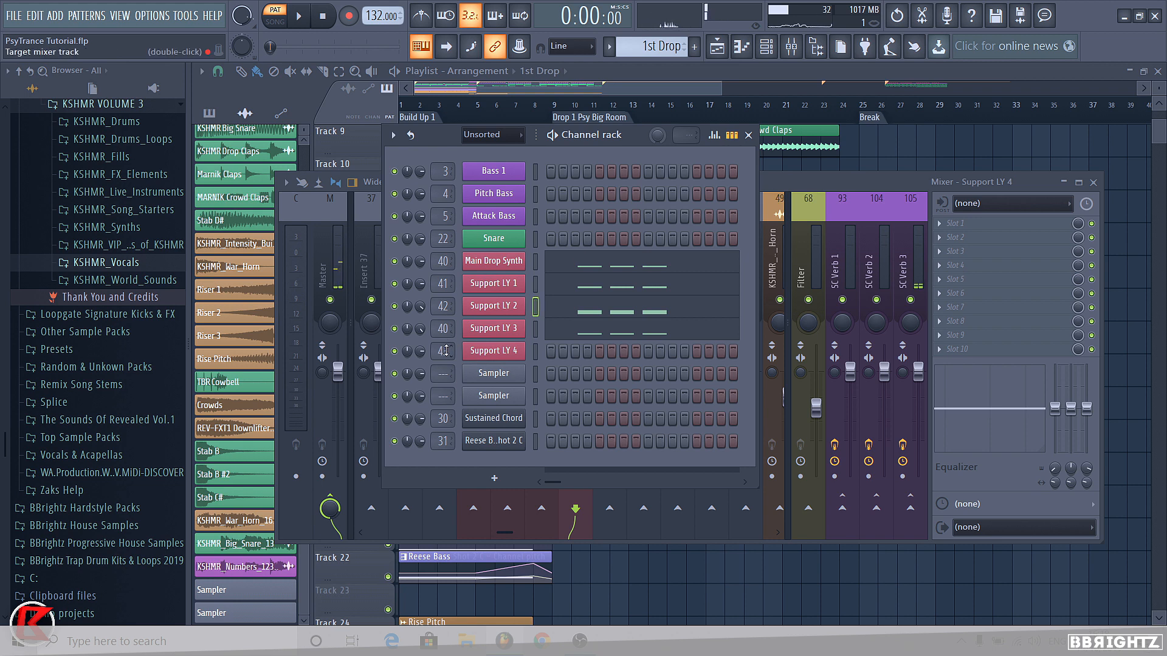
{"action": "key", "text": "m"}
{"action": "scroll", "coordinate": [442, 355], "scroll_direction": "down", "scroll_amount": 1}
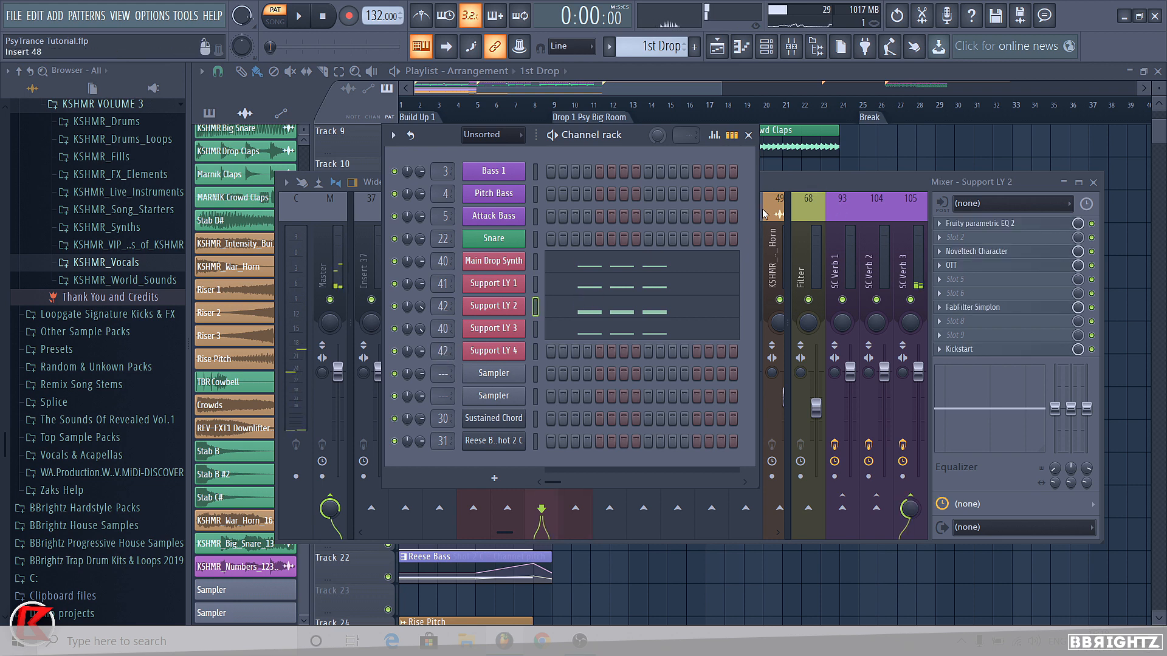
Compare the Support LY 2 and Support LY 3 notes, and copy the Support LY 2 notes into the Support LY 4 channel.
{"action": "left_click", "coordinate": [554, 318]}
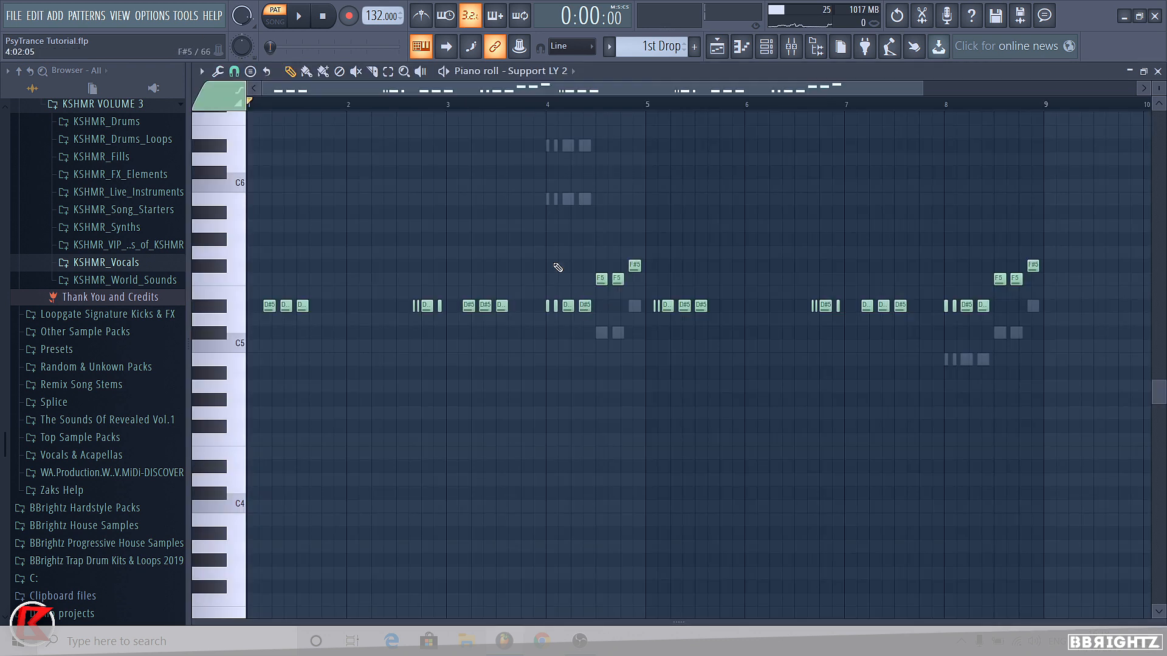
{"action": "left_click", "coordinate": [766, 47]}
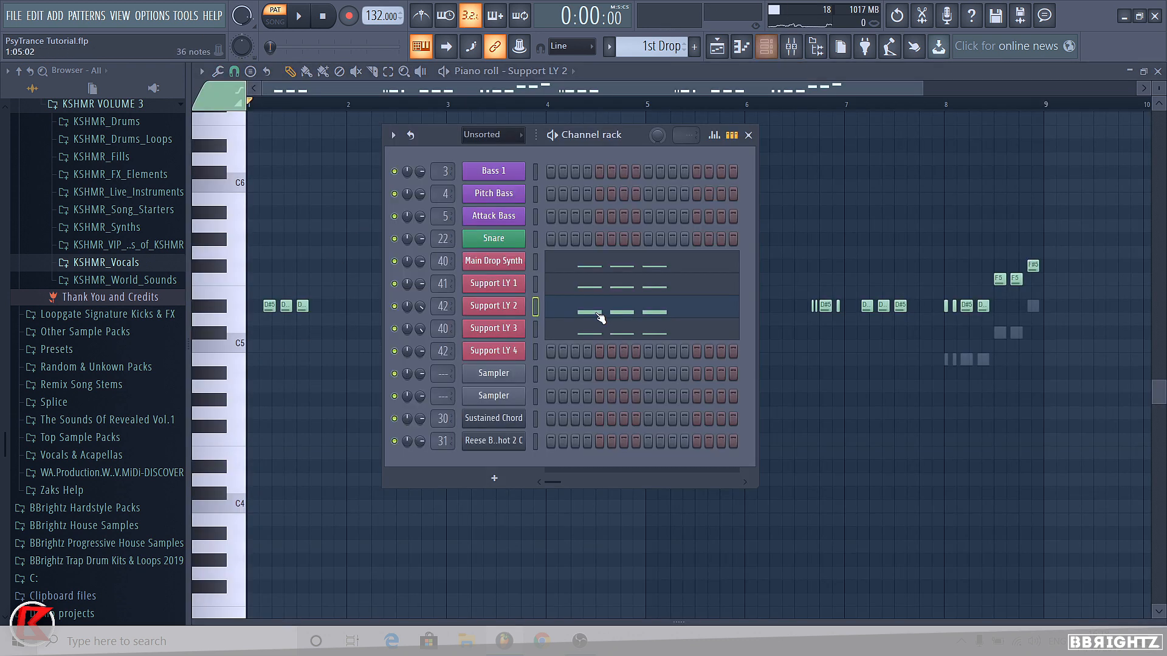
{"action": "left_click", "coordinate": [604, 326]}
{"action": "left_click", "coordinate": [766, 47]}
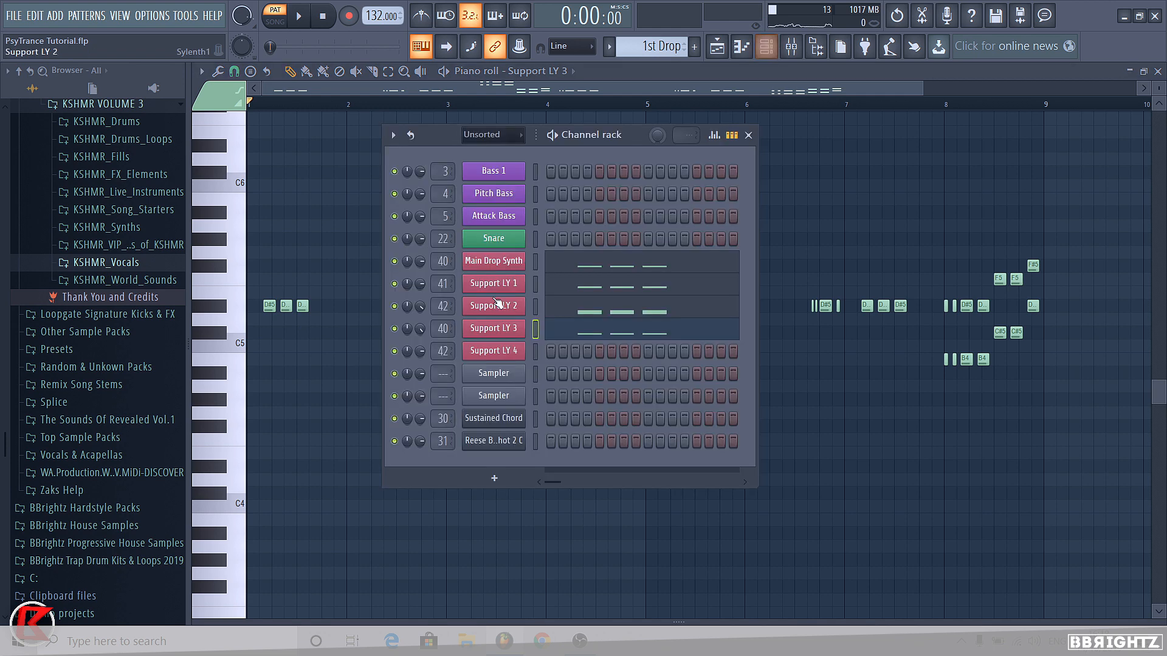
{"action": "left_click", "coordinate": [587, 311]}
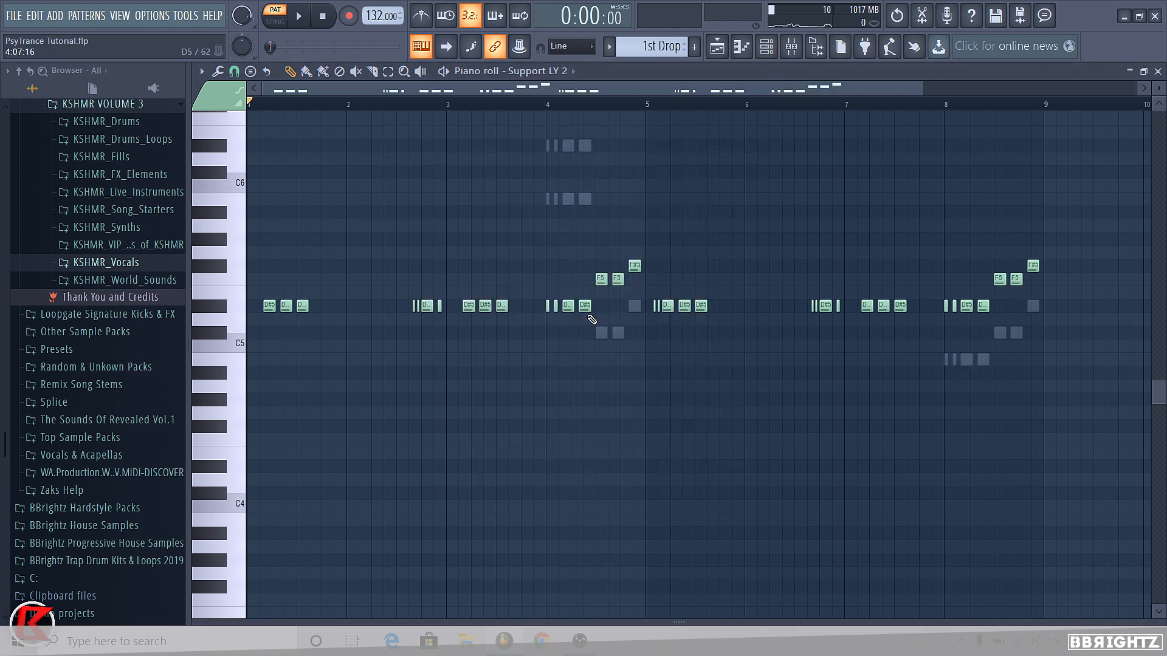
{"action": "left_click", "coordinate": [746, 48]}
{"action": "left_click", "coordinate": [765, 47]}
{"action": "left_click", "coordinate": [765, 47]}
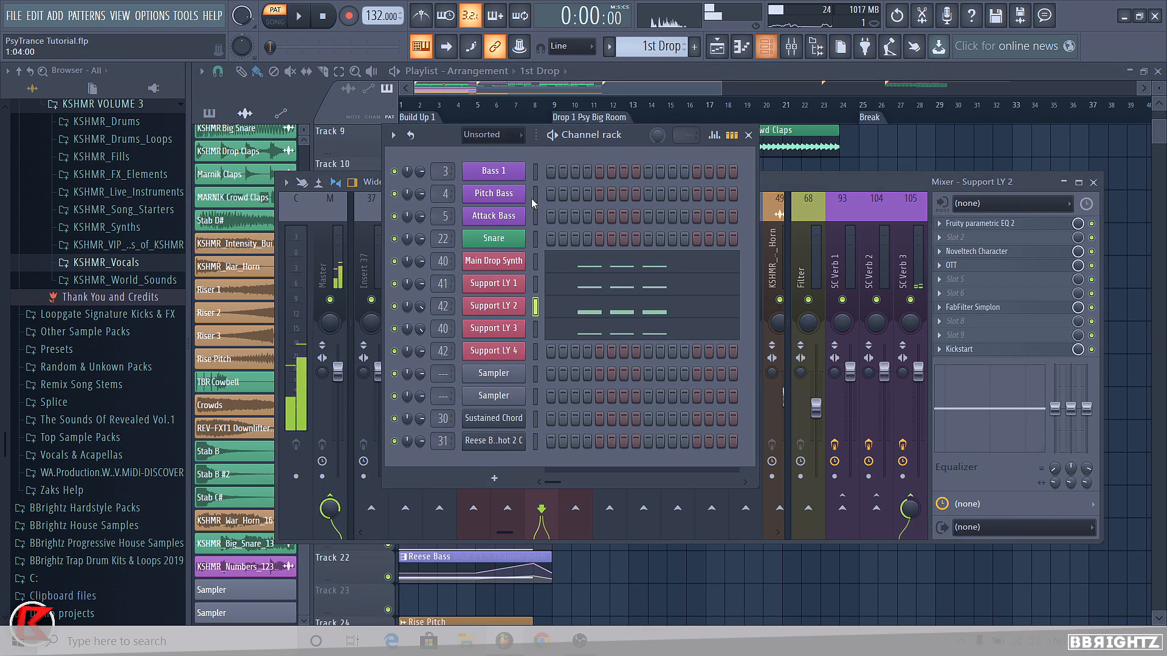
{"action": "key", "text": "n"}
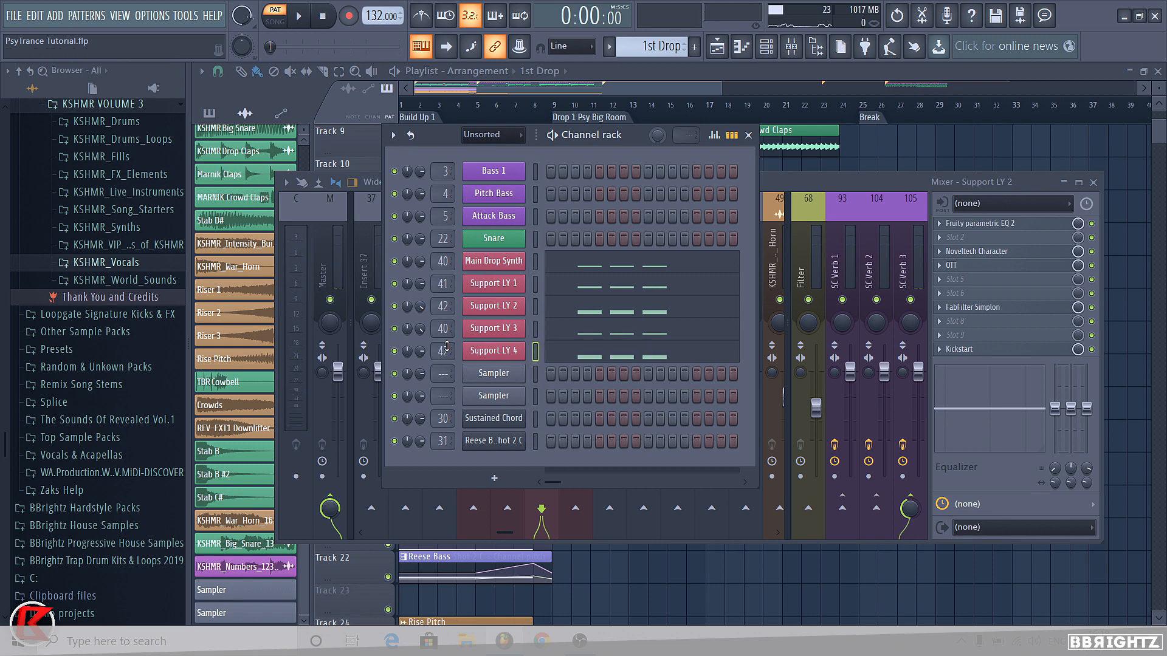
Solo the Support LY 4 channel and play the 1st Drop pattern to hear the layer alone.
{"action": "right_click", "coordinate": [394, 351]}
{"action": "key", "text": "space"}
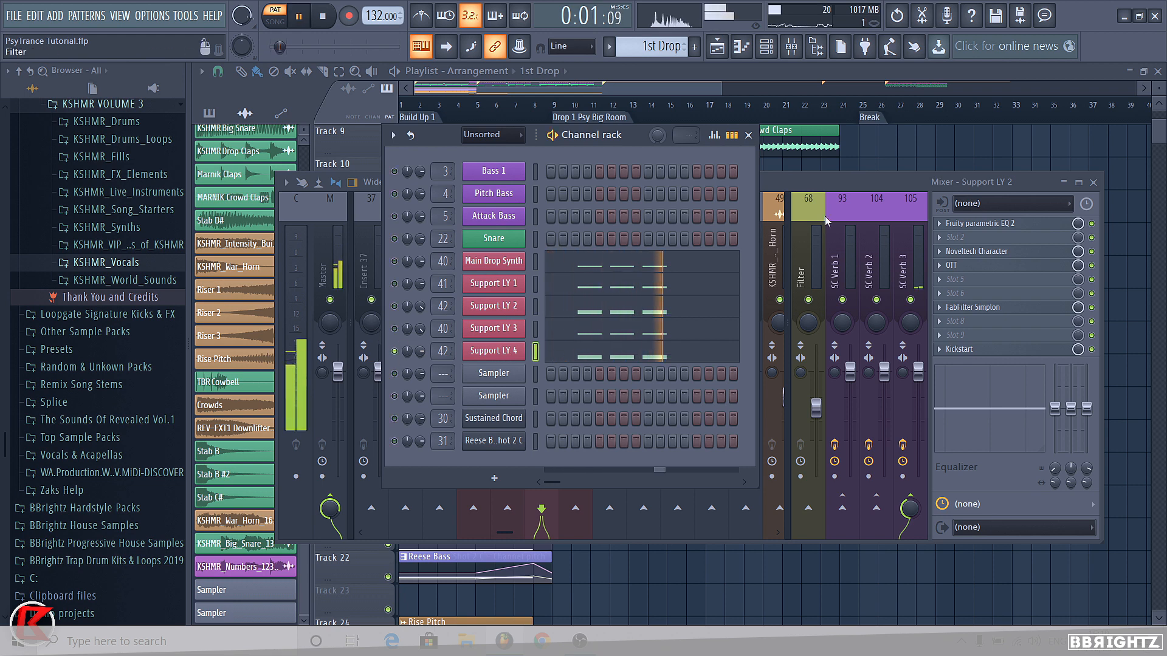
{"action": "left_click", "coordinate": [869, 71]}
{"action": "key", "text": "space"}
{"action": "left_click", "coordinate": [276, 21]}
{"action": "left_click", "coordinate": [275, 19]}
{"action": "key", "text": "space"}
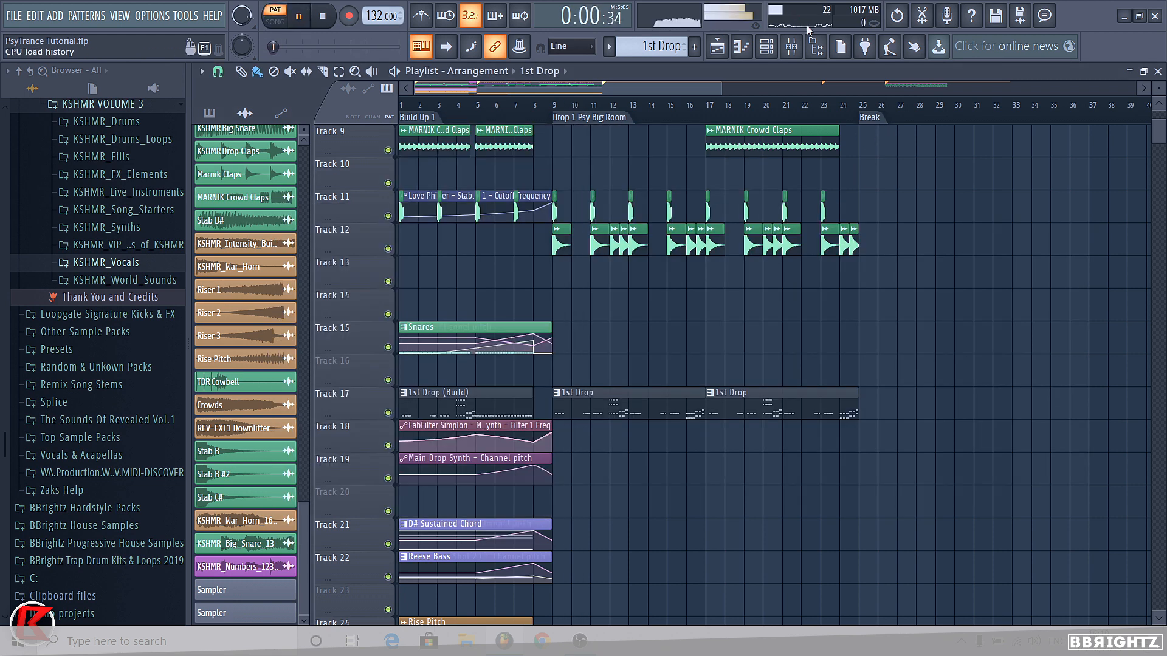
Enable Main Drop Synth and Support LY 1 to 4 together and play the 1st Drop pattern with all five layers.
{"action": "left_click", "coordinate": [766, 47]}
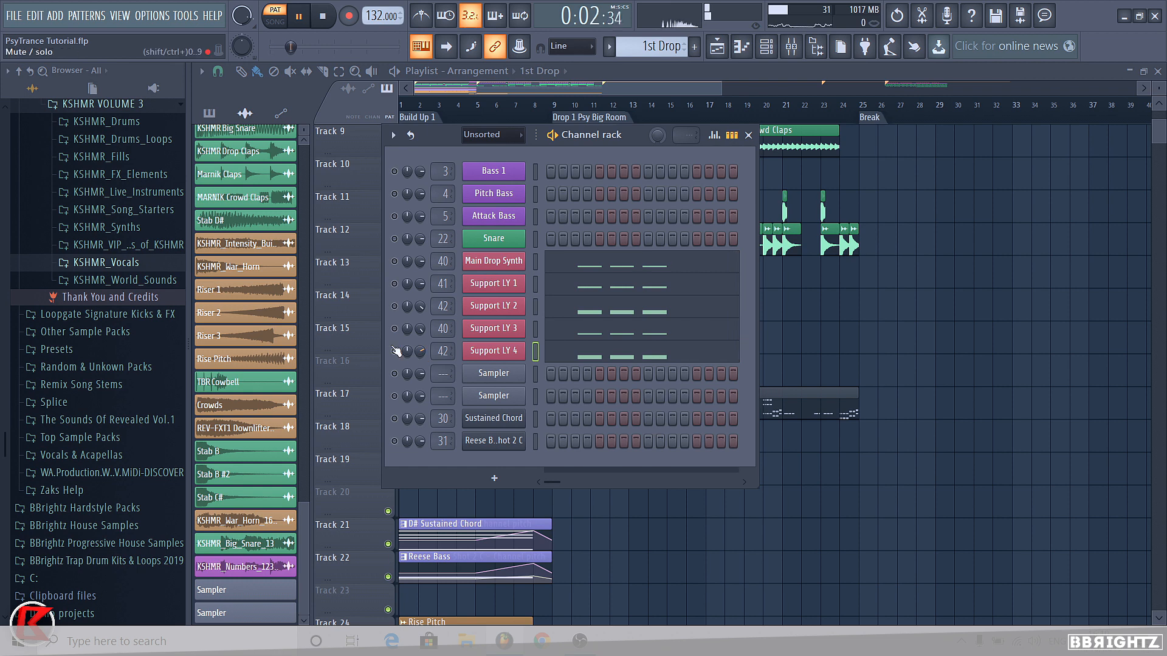
{"action": "left_click", "coordinate": [391, 270]}
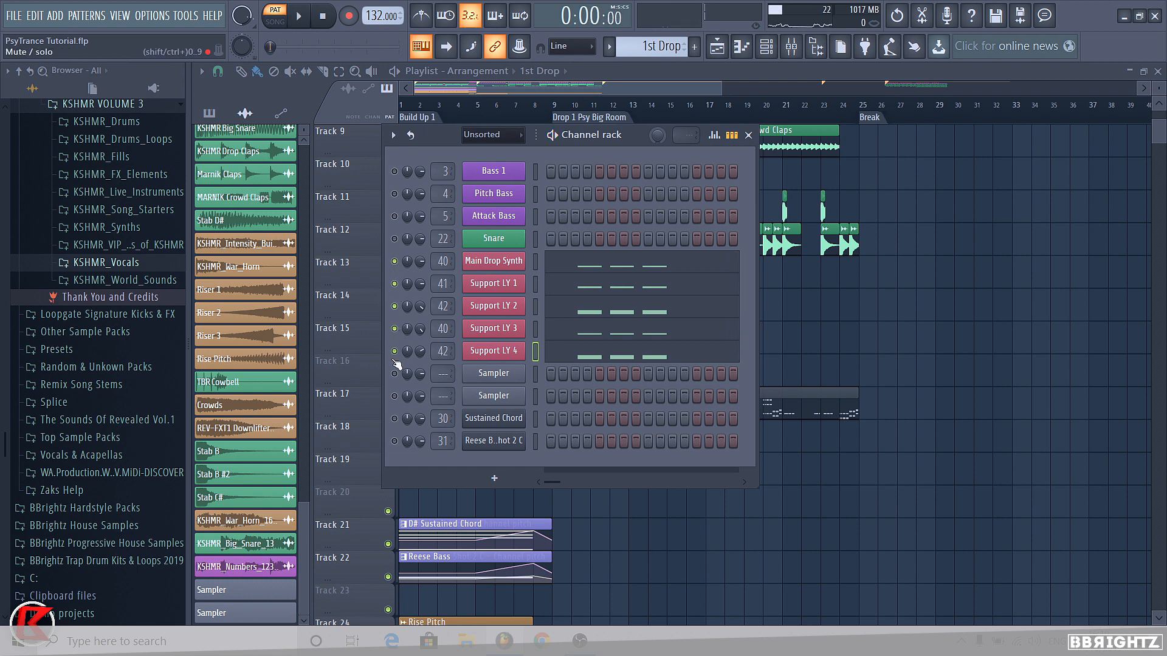
{"action": "key", "text": "space"}
{"action": "key", "text": "space"}
{"action": "key", "text": "space"}
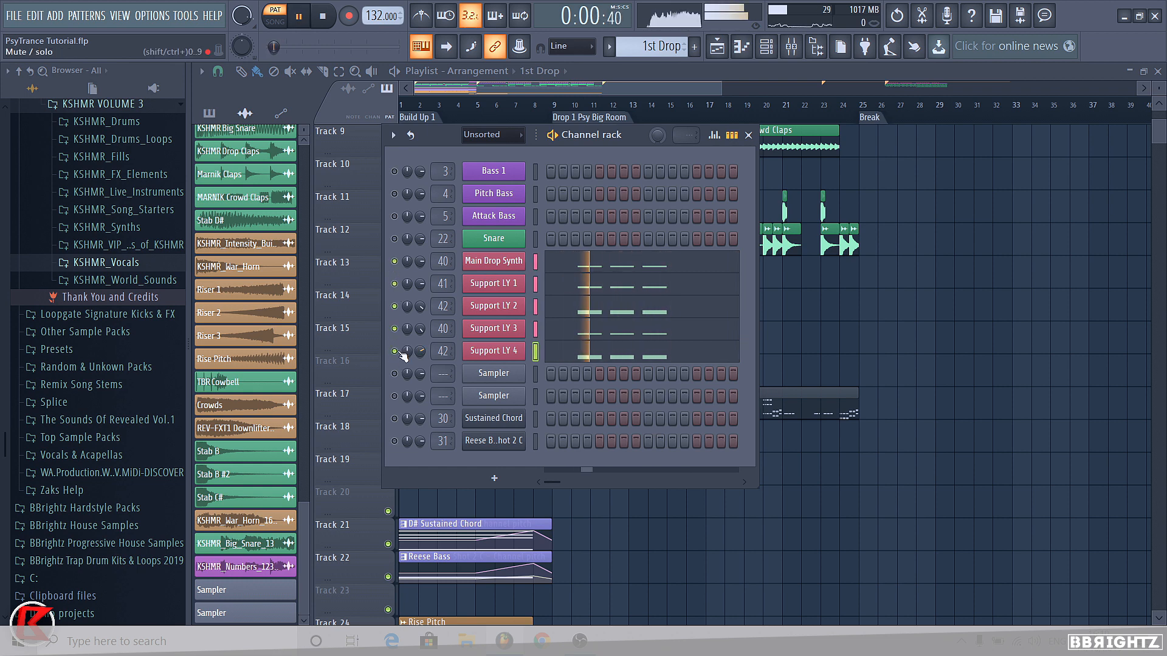
Check the layers in song mode from the Drop 1 Psy Big Room marker, and reopen the mixer and channel rack in pattern mode.
{"action": "right_click", "coordinate": [1101, 304]}
{"action": "key", "text": "space"}
{"action": "left_click", "coordinate": [587, 106]}
{"action": "left_click", "coordinate": [275, 16]}
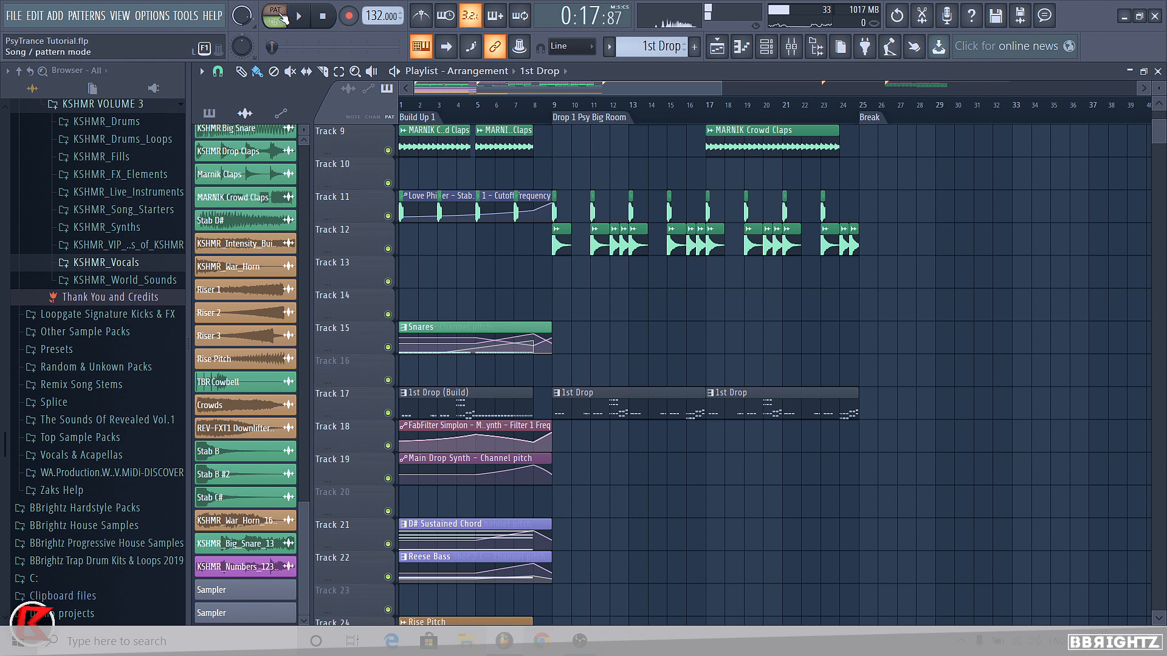
{"action": "key", "text": "space"}
{"action": "left_click", "coordinate": [791, 47]}
{"action": "key", "text": "space"}
{"action": "key", "text": "F6"}
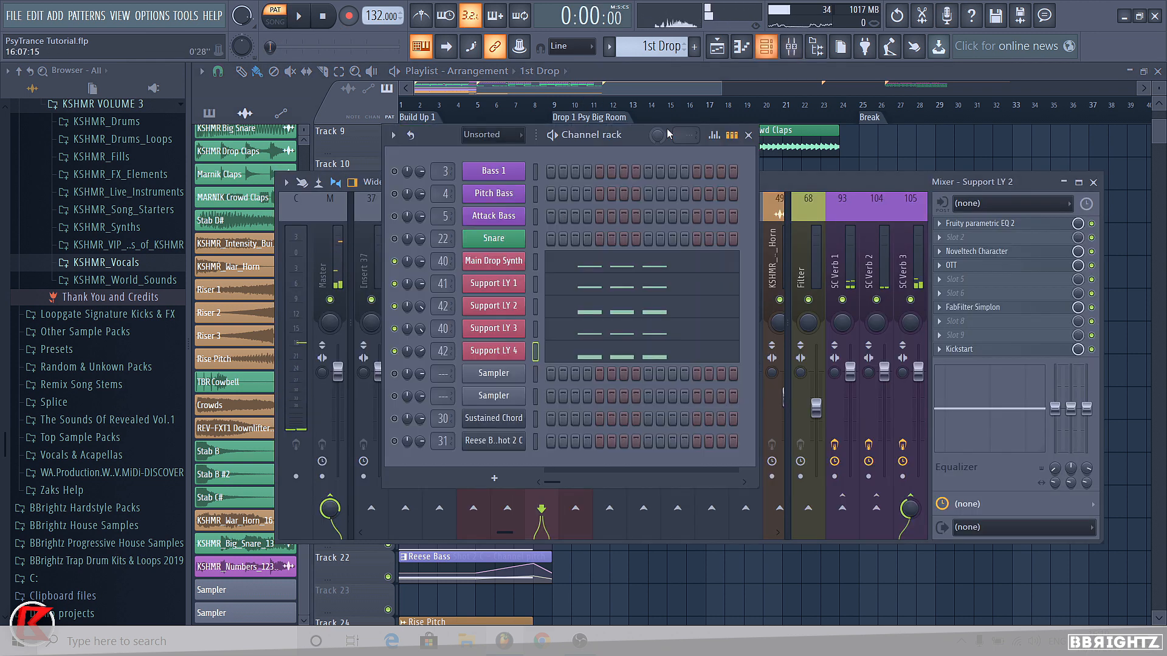
Enable all channels in the channel rack again and play the 1st Drop pattern with every layer.
{"action": "key", "text": "F12"}
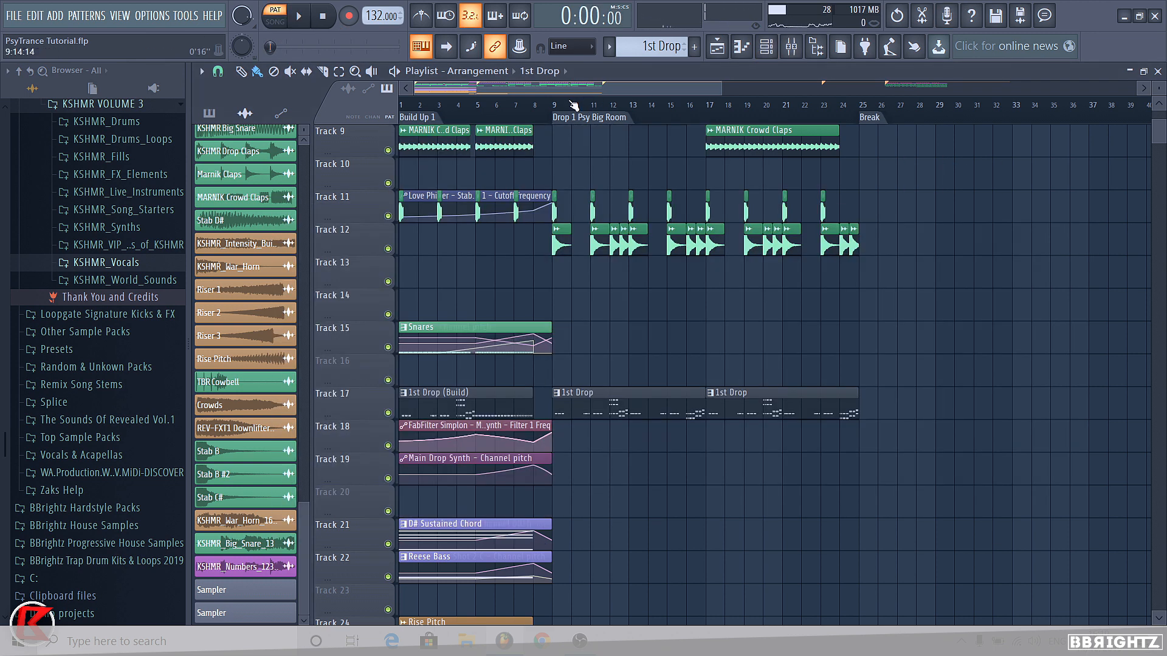
{"action": "key", "text": "space"}
{"action": "key", "text": "F6"}
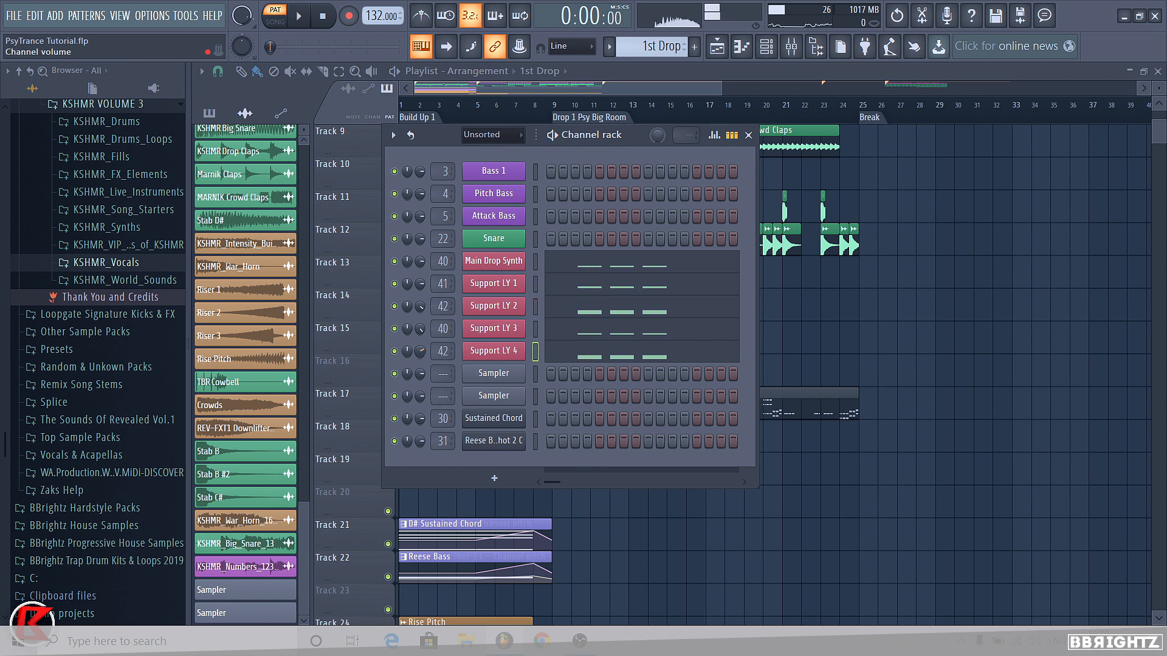
{"action": "key", "text": "space"}
{"action": "key", "text": "space"}
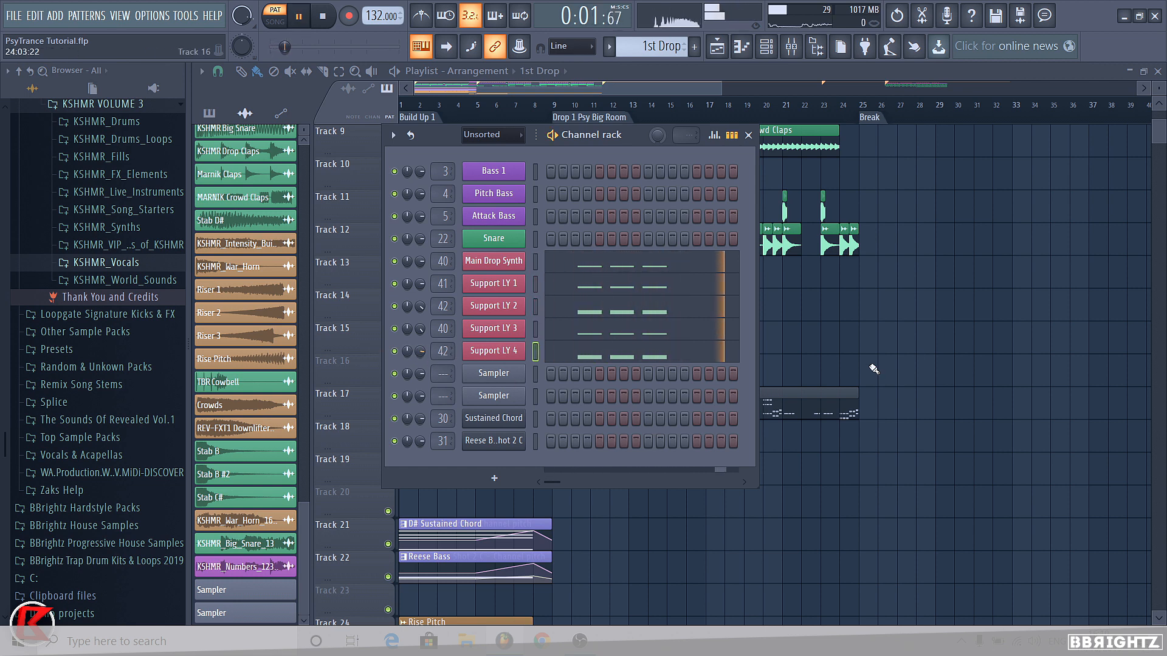
Play the arrangement in song mode from bar 8 into the drop, and list the patterns in the playlist picker.
{"action": "key", "text": "F6"}
{"action": "left_click", "coordinate": [533, 112]}
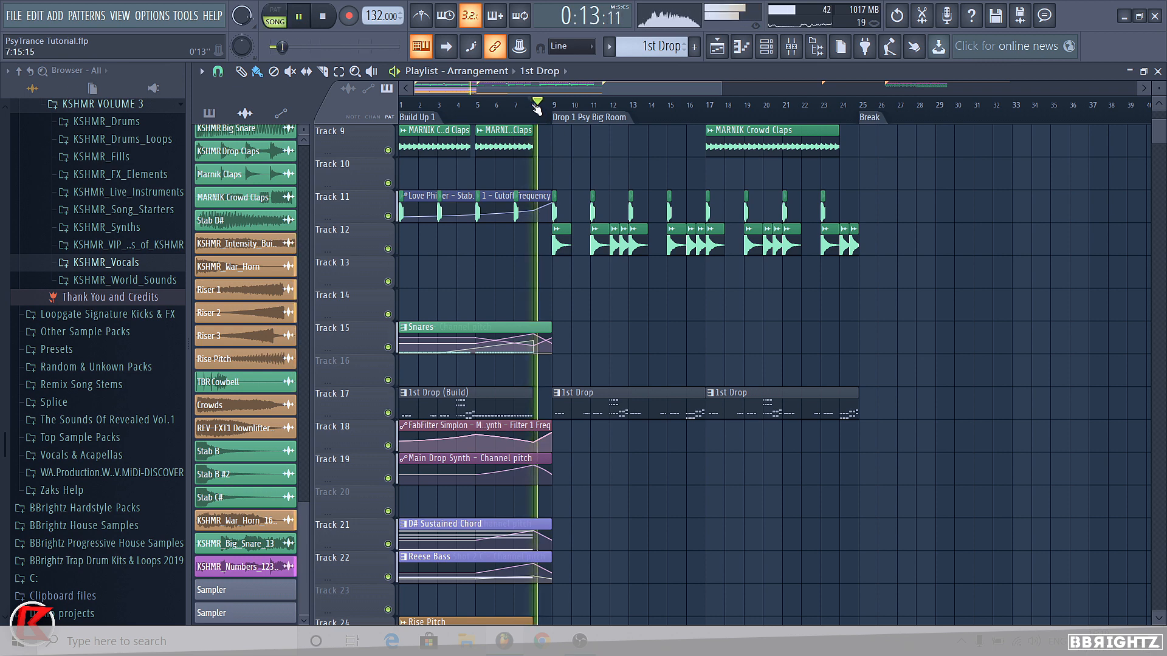
{"action": "left_click", "coordinate": [201, 71]}
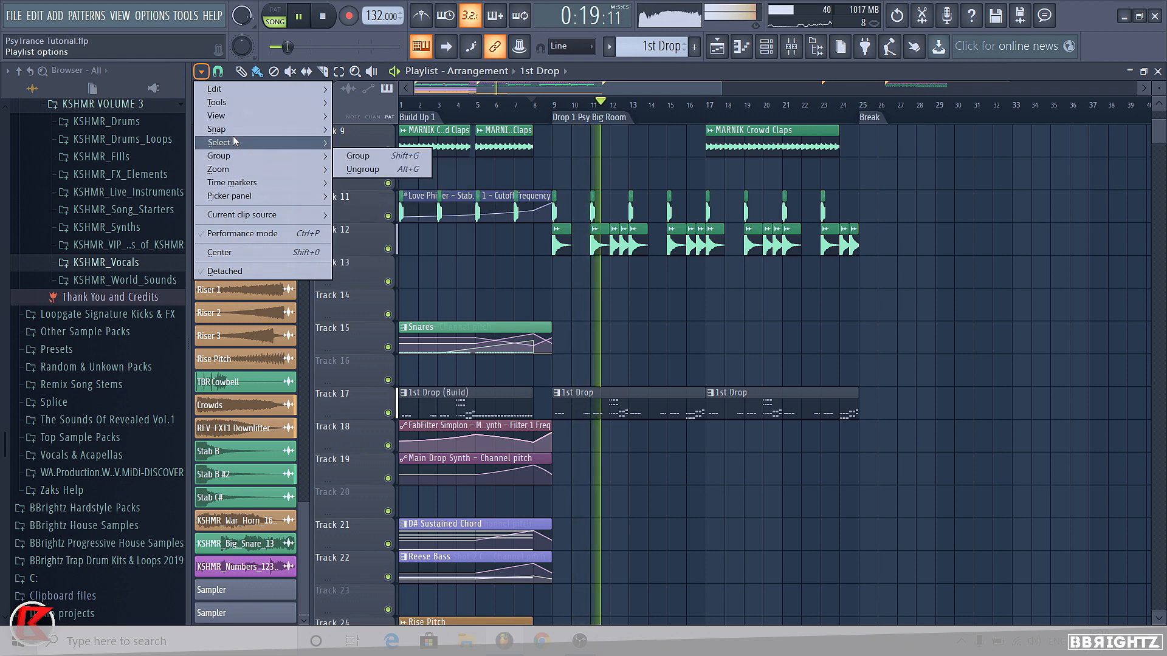
{"action": "mouse_move", "coordinate": [245, 129]}
{"action": "left_click", "coordinate": [354, 148]}
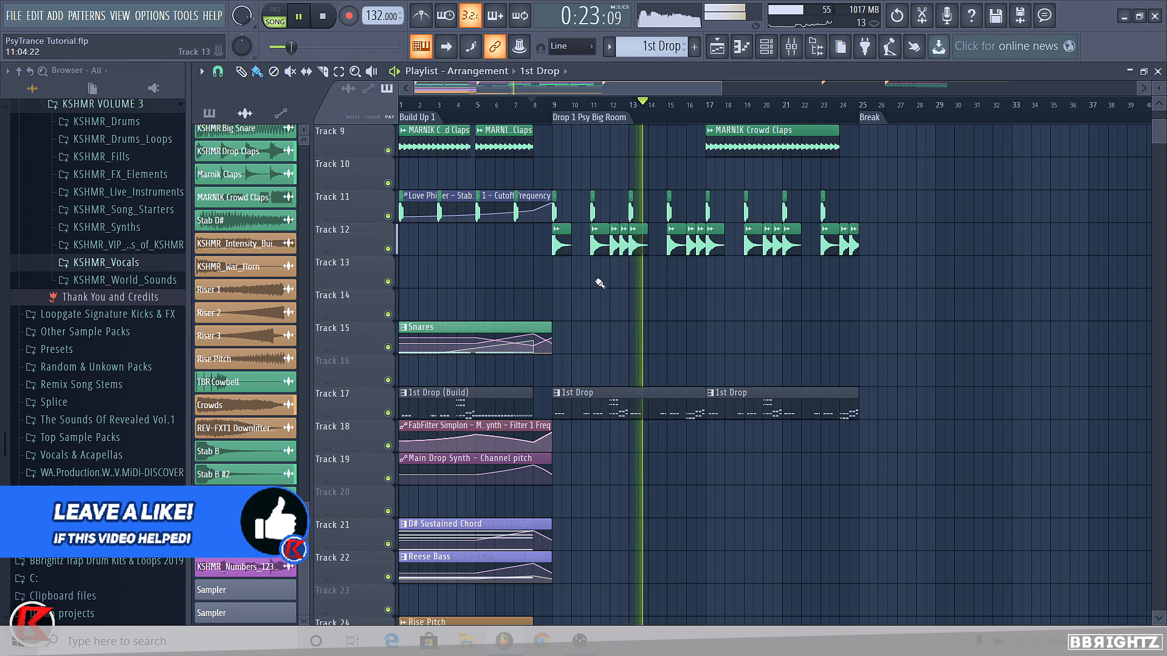
{"action": "left_click", "coordinate": [209, 113]}
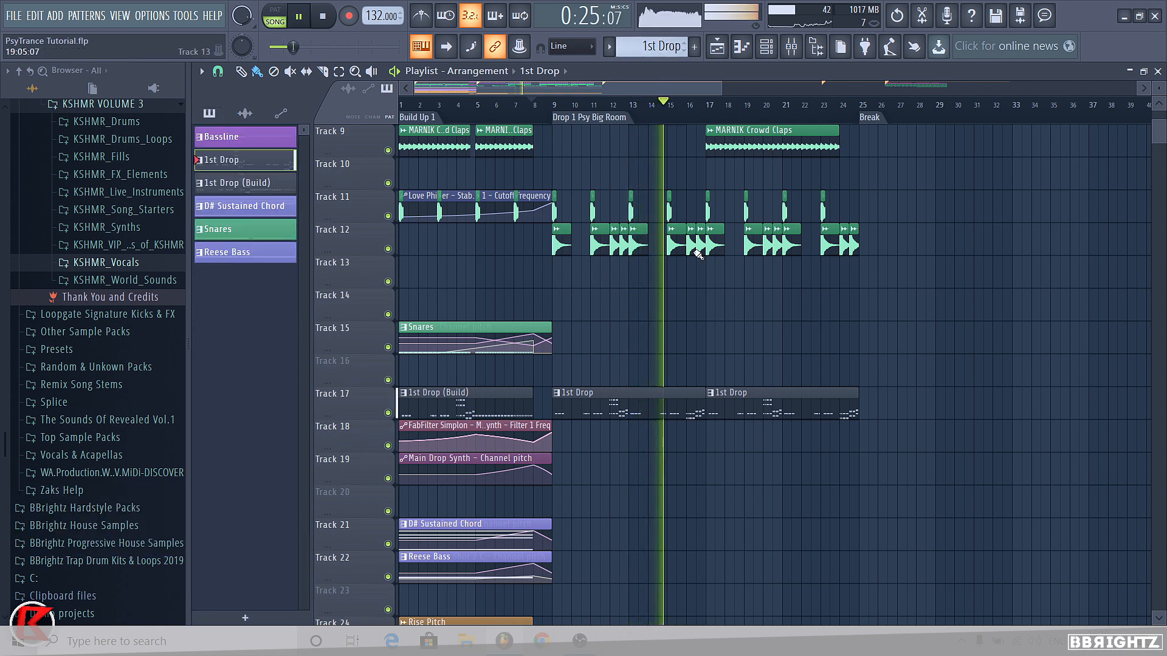
Browse Sounds Of KSHMR Vol 2 to the Drop Hoovers folder under FX Elements and preview the hoover samples.
{"action": "scroll", "coordinate": [95, 180], "scroll_direction": "up", "scroll_amount": 2}
{"action": "scroll", "coordinate": [94, 180], "scroll_direction": "up", "scroll_amount": 2}
{"action": "left_click", "coordinate": [122, 184]}
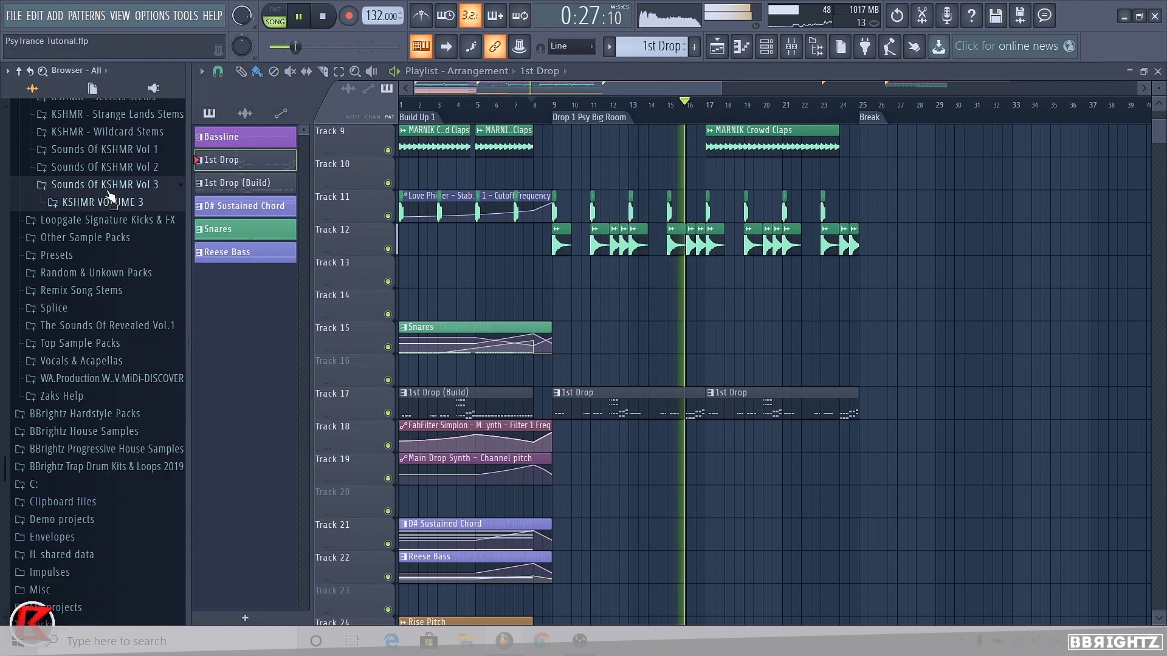
{"action": "left_click", "coordinate": [117, 167]}
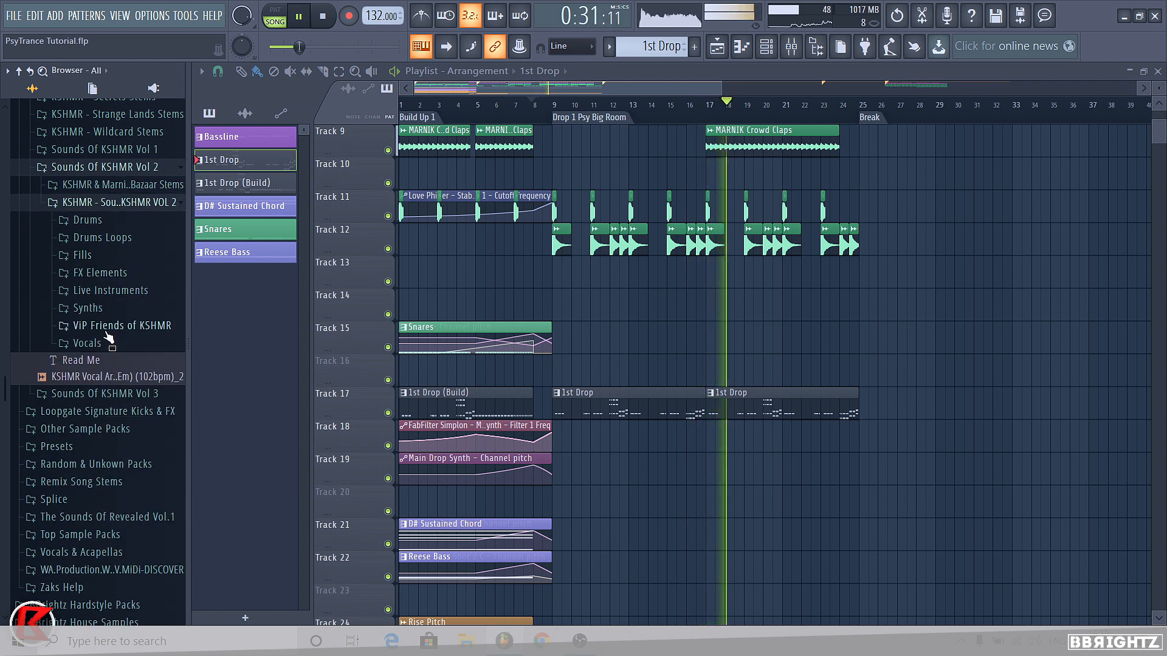
{"action": "key", "text": "space"}
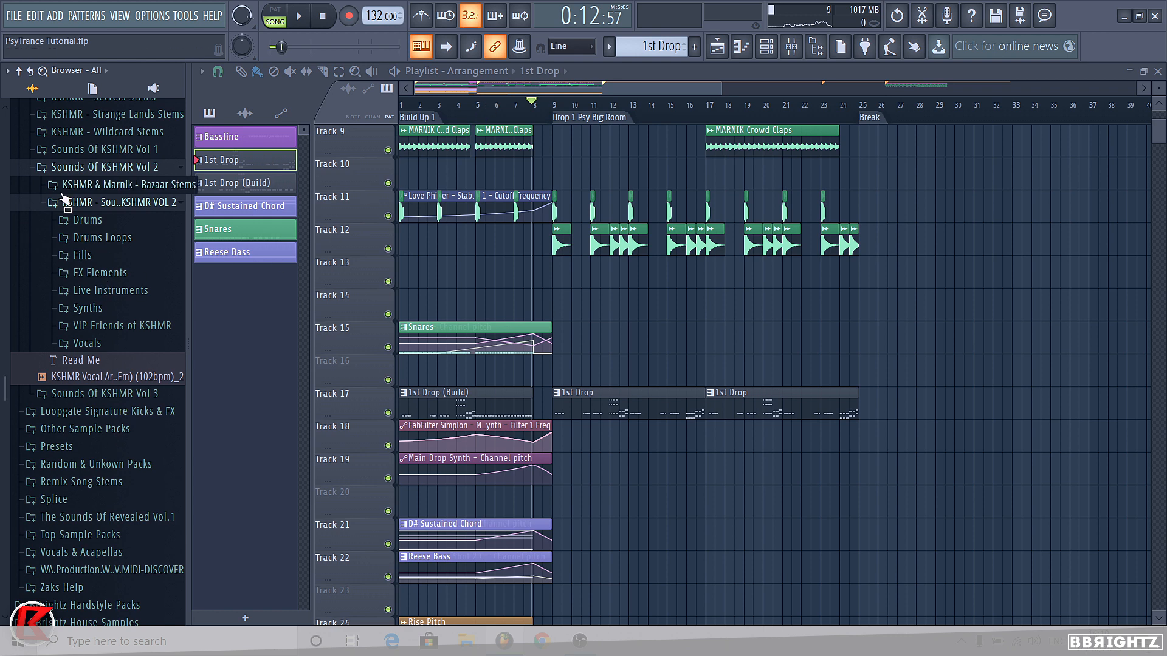
{"action": "left_click", "coordinate": [112, 281]}
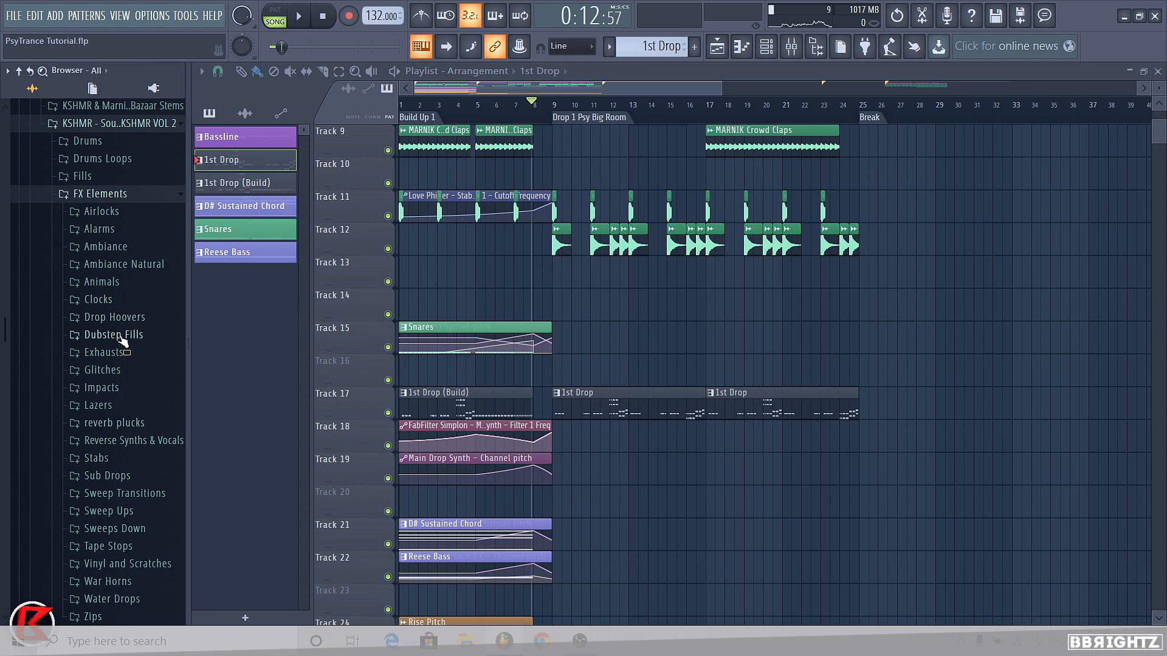
{"action": "left_click", "coordinate": [116, 318]}
{"action": "left_click", "coordinate": [132, 342]}
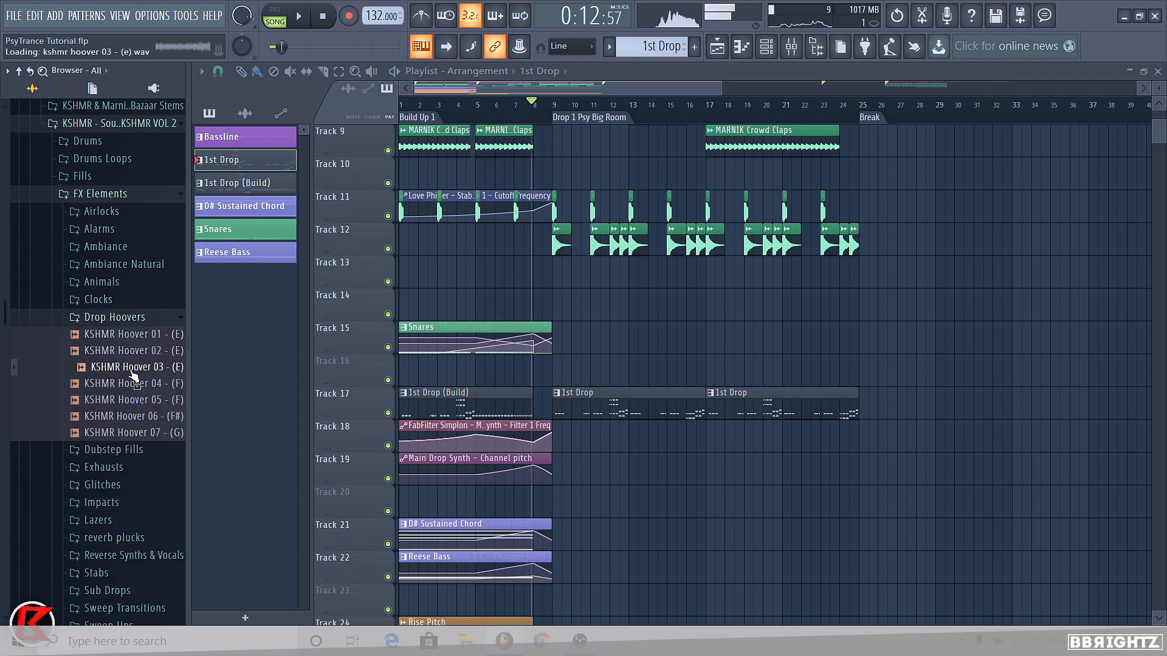
Place the KSHMR Hoover 01 - (E) sample on Track 14 at bar 17 and set its stretch time to 4 bars.
{"action": "left_click_drag", "start_coordinate": [585, 324], "coordinate": [712, 305]}
{"action": "double_click", "coordinate": [746, 305]}
{"action": "right_click", "coordinate": [550, 280]}
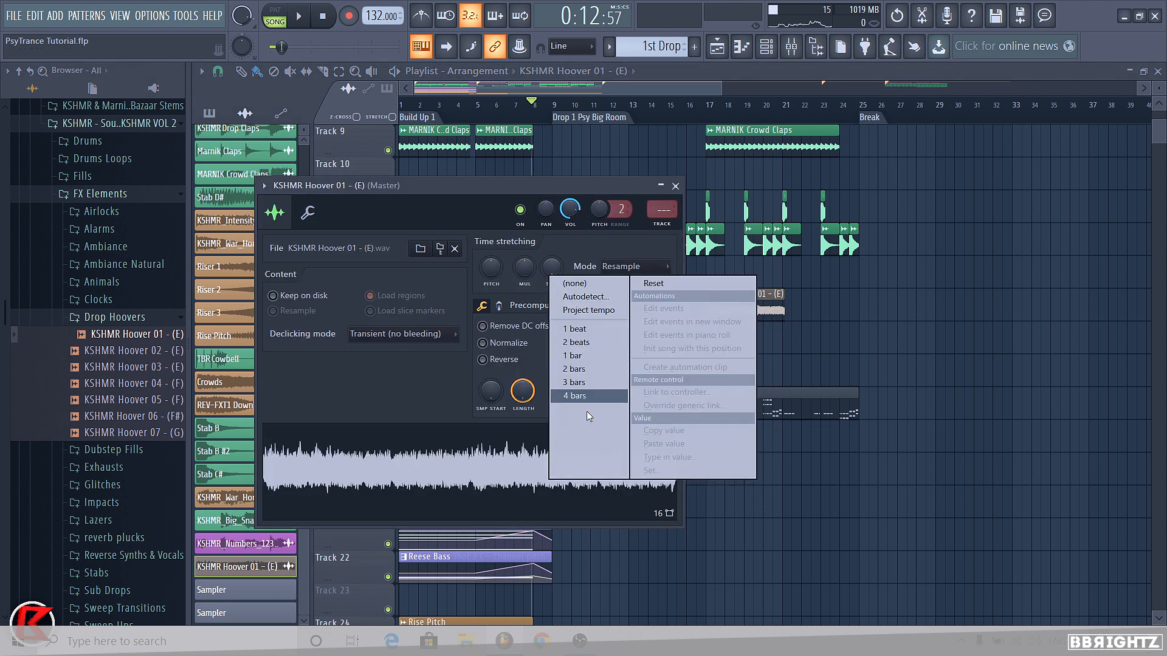
{"action": "left_click", "coordinate": [578, 401]}
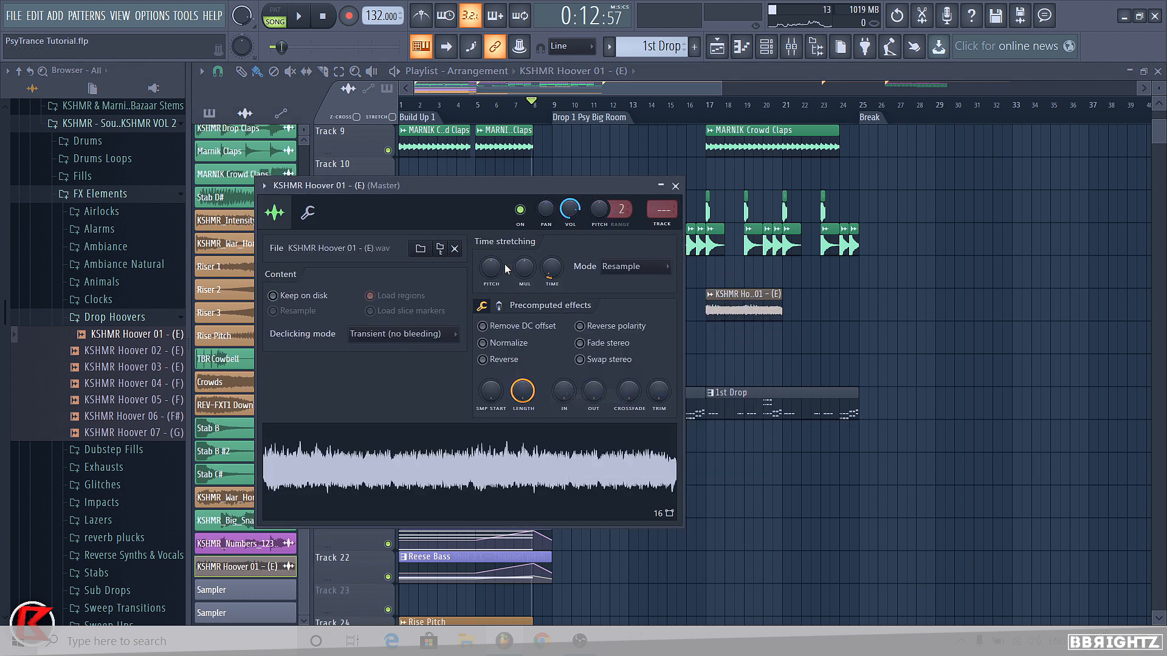
{"action": "right_click", "coordinate": [495, 270]}
{"action": "left_click", "coordinate": [521, 277]}
{"action": "right_click", "coordinate": [833, 341]}
Solo Track 14 and play the hoover clip from bar 17.
{"action": "scroll", "coordinate": [666, 317], "scroll_direction": "up", "scroll_amount": 3}
{"action": "scroll", "coordinate": [668, 318], "scroll_direction": "up", "scroll_amount": 4}
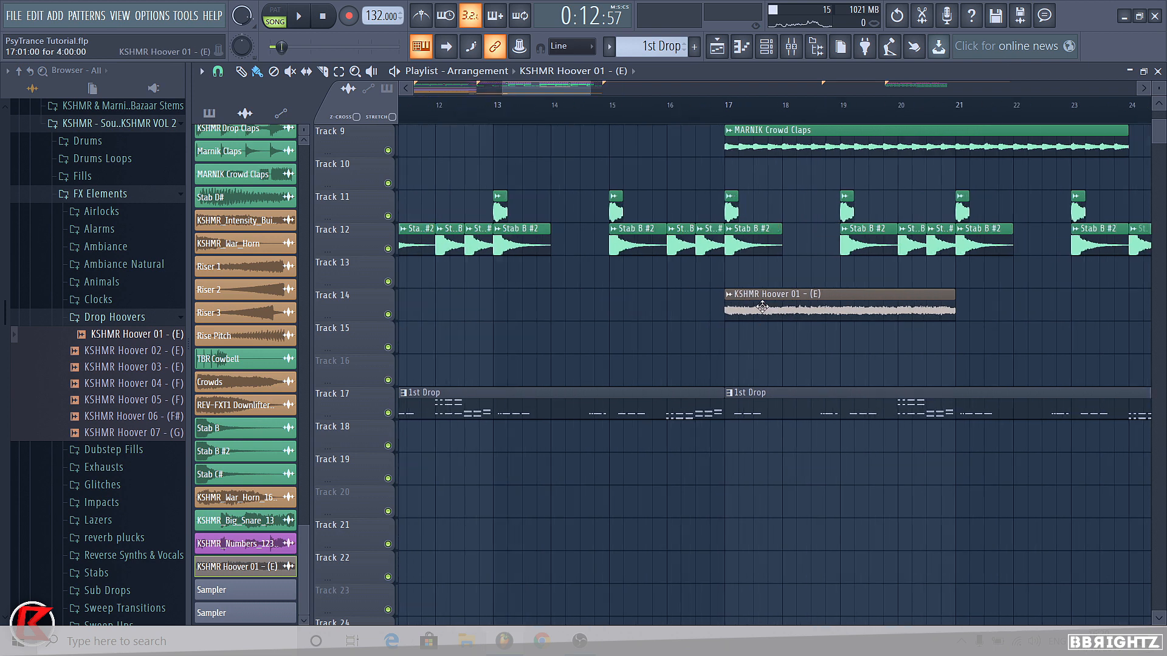
{"action": "left_click_drag", "start_coordinate": [697, 103], "coordinate": [709, 103]}
{"action": "left_click", "coordinate": [387, 314], "text": "ctrl"}
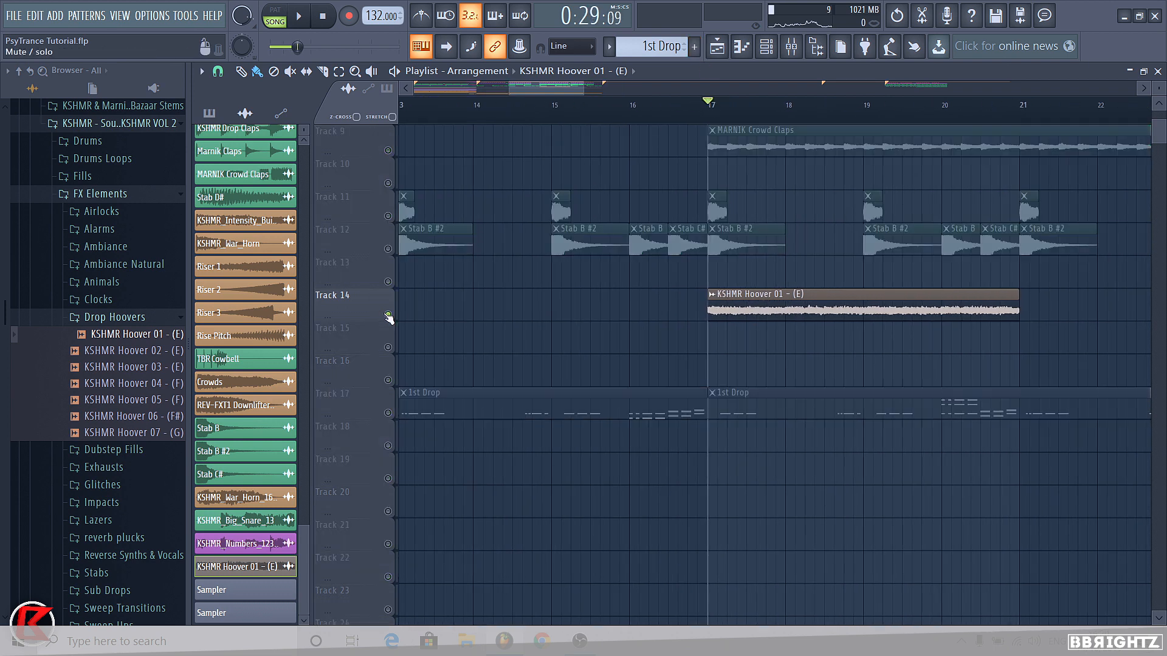
{"action": "key", "text": "space"}
{"action": "key", "text": "space"}
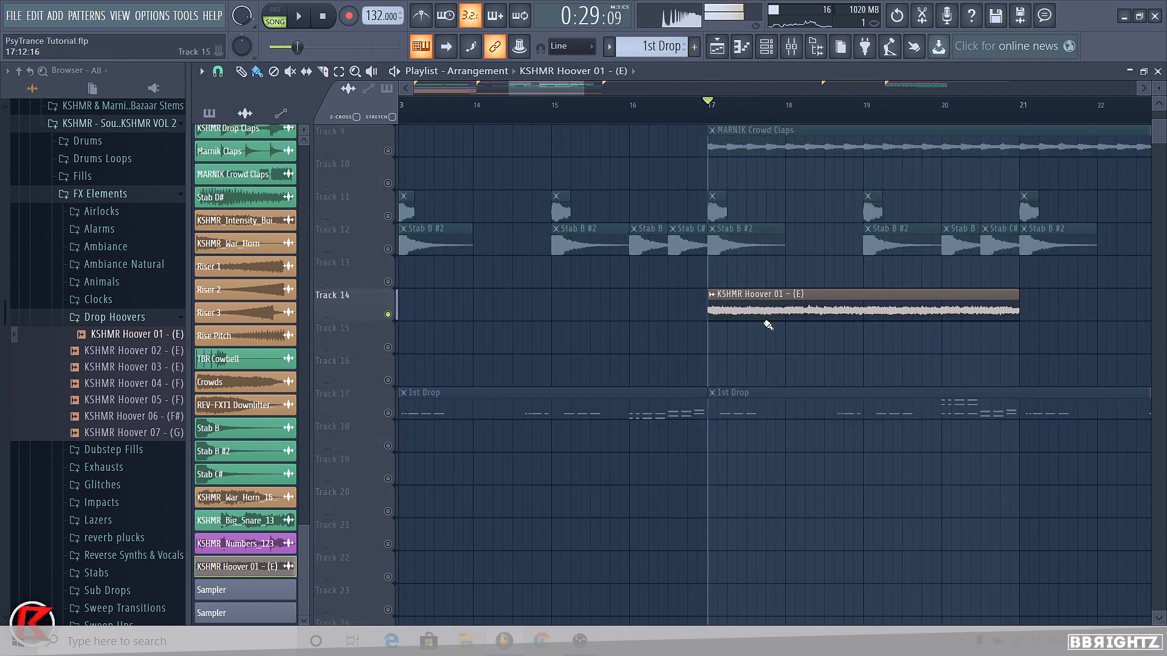
Slice a half-bar piece from a copy of the hoover clip and place it twice on Track 14, filling bar 16.
{"action": "left_click_drag", "start_coordinate": [739, 318], "coordinate": [740, 345]}
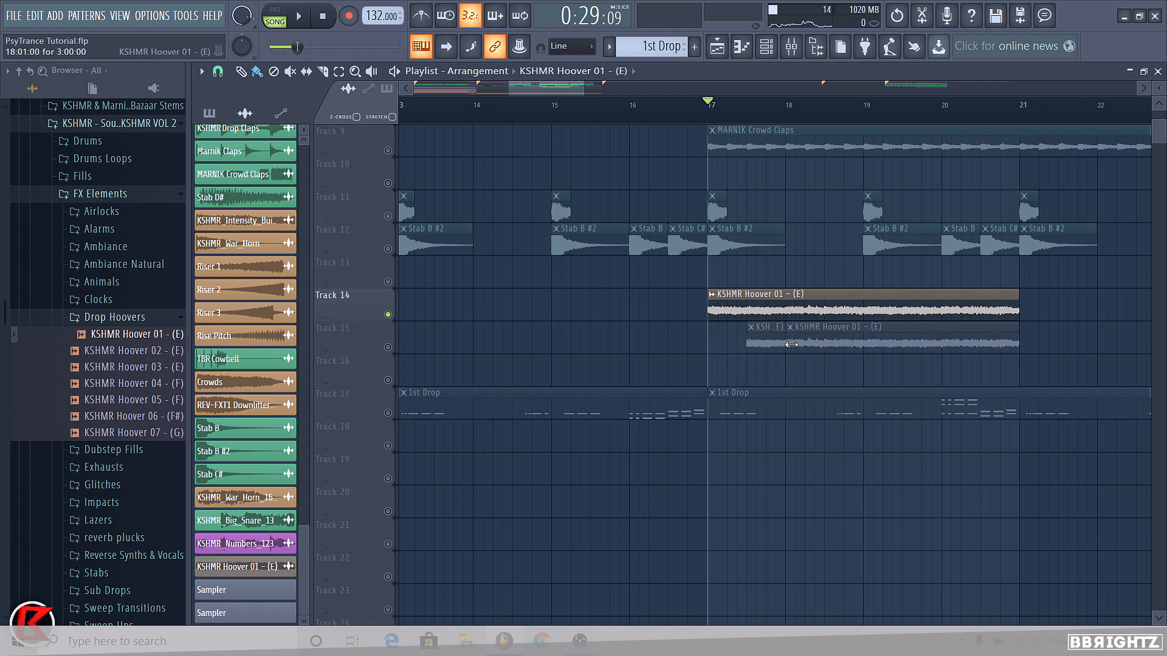
{"action": "right_click", "coordinate": [791, 345]}
{"action": "left_click", "coordinate": [752, 328]}
{"action": "left_click", "coordinate": [774, 351]}
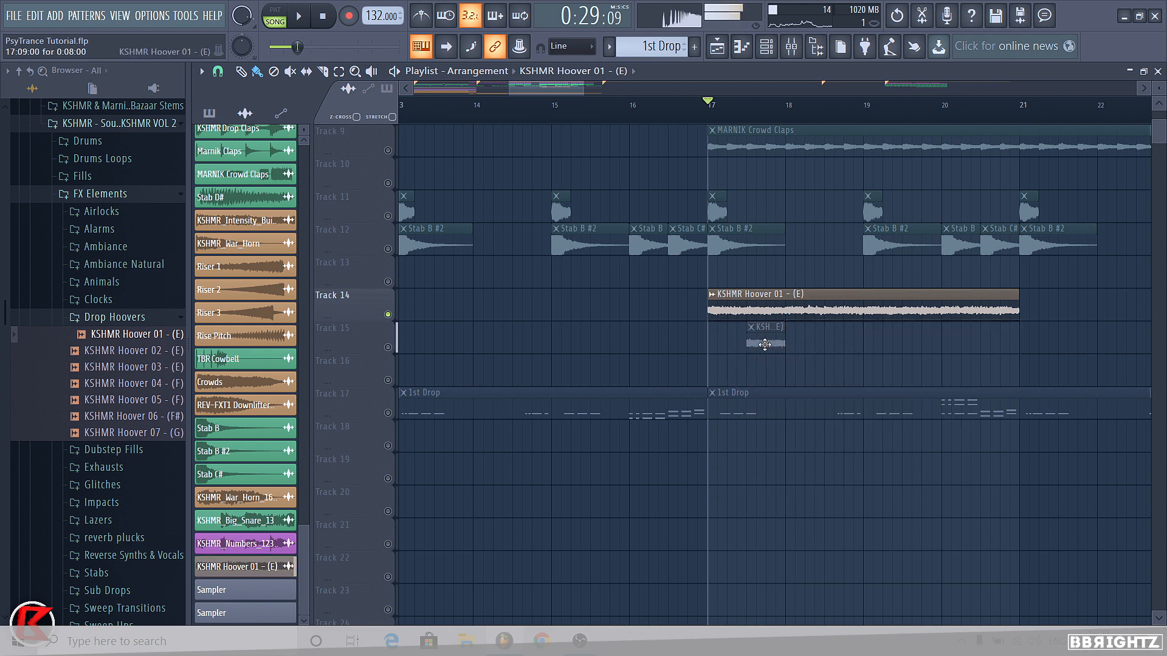
{"action": "left_click_drag", "start_coordinate": [764, 345], "coordinate": [645, 302]}
{"action": "left_click", "coordinate": [677, 305]}
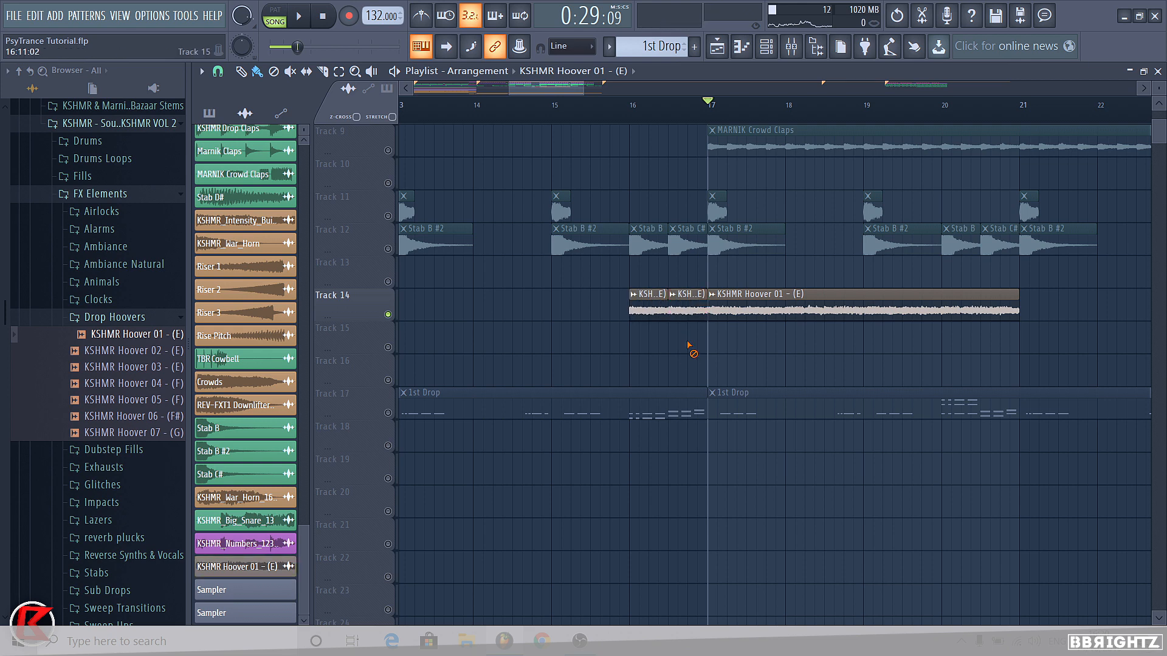
Set the hoover's time stretching mode to Stretch, reset its channel pitch and set the pitch range to 12 semitones.
{"action": "double_click", "coordinate": [723, 318]}
{"action": "left_click", "coordinate": [643, 280]}
{"action": "left_click", "coordinate": [620, 307]}
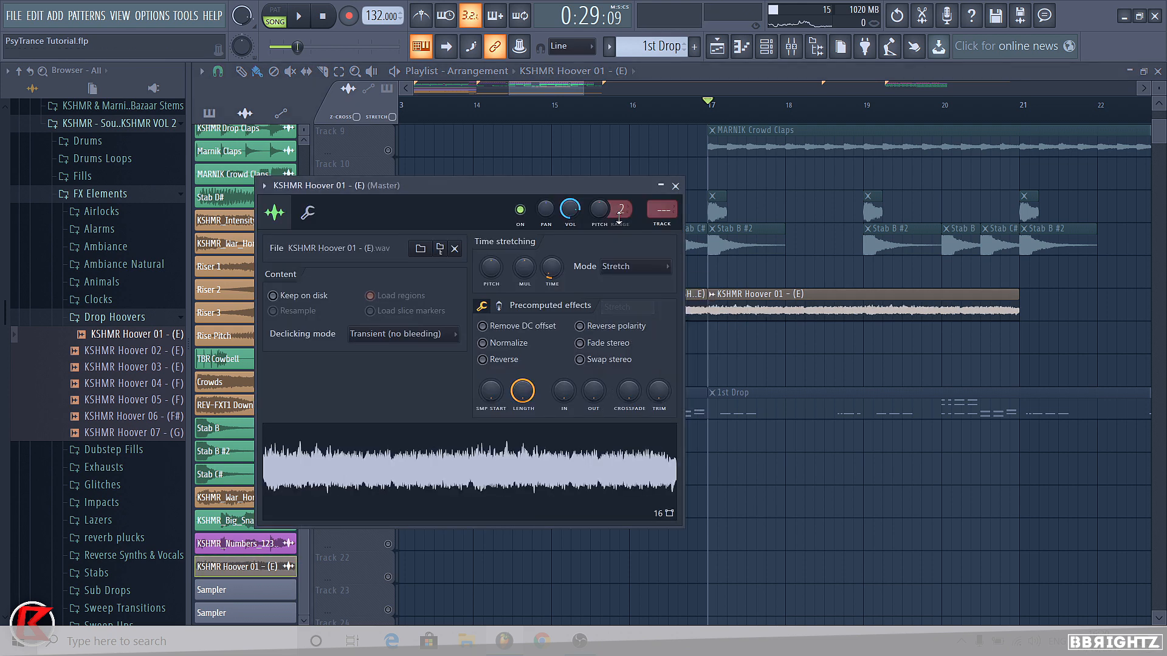
{"action": "right_click", "coordinate": [593, 210]}
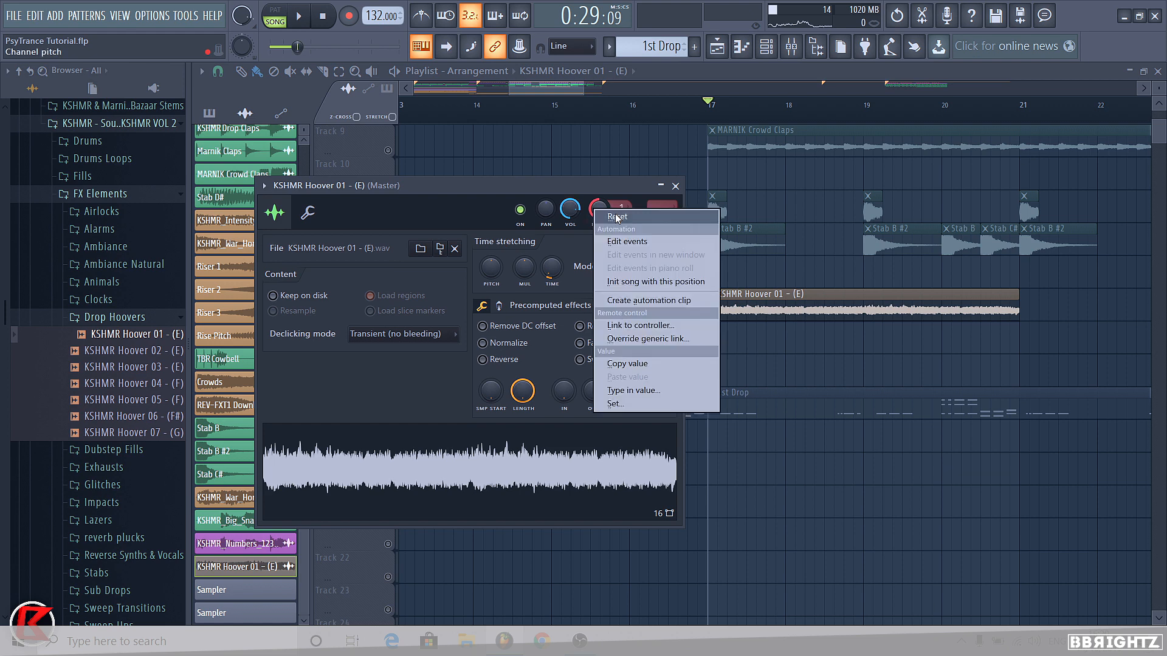
{"action": "left_click", "coordinate": [611, 217]}
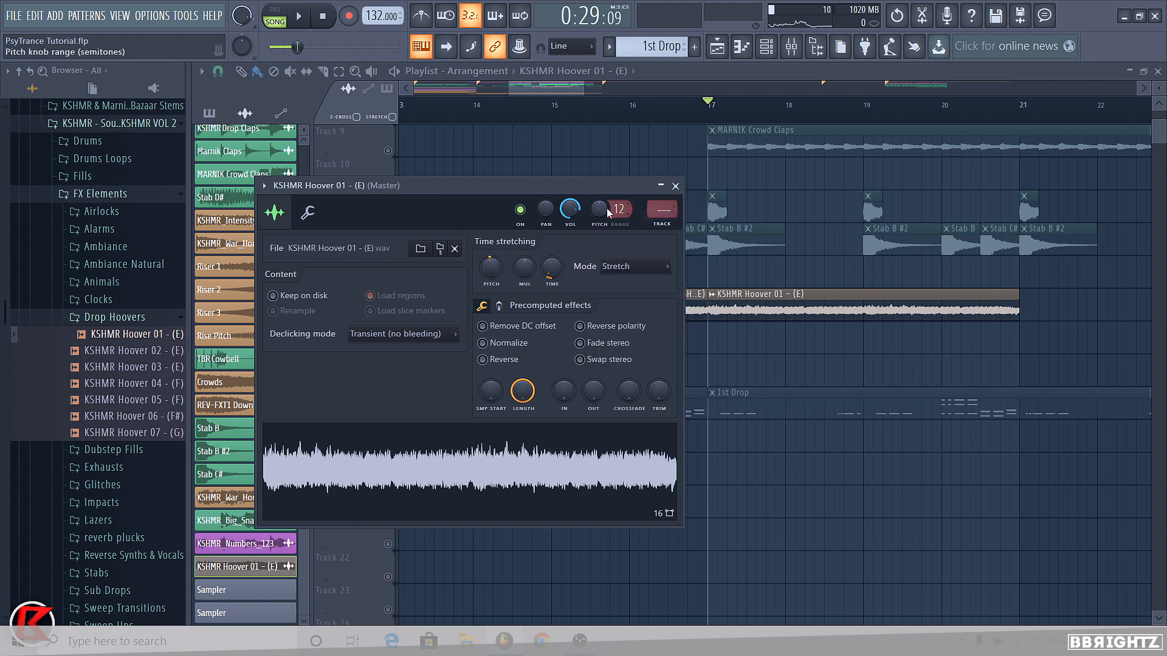
Create a one-bar channel pitch automation clip for the hoover at bar 16 on Track 15, ramp it upwards and unmute the track.
{"action": "left_click_drag", "start_coordinate": [632, 105], "coordinate": [710, 113]}
{"action": "double_click", "coordinate": [674, 302]}
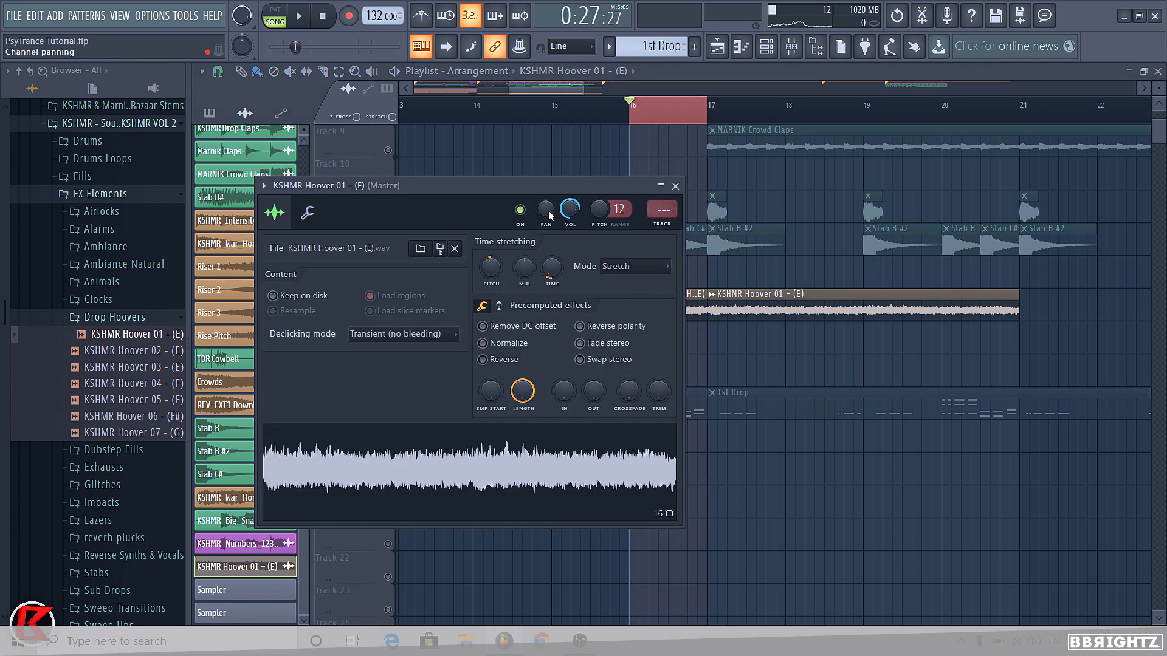
{"action": "right_click", "coordinate": [602, 210]}
{"action": "left_click", "coordinate": [646, 302]}
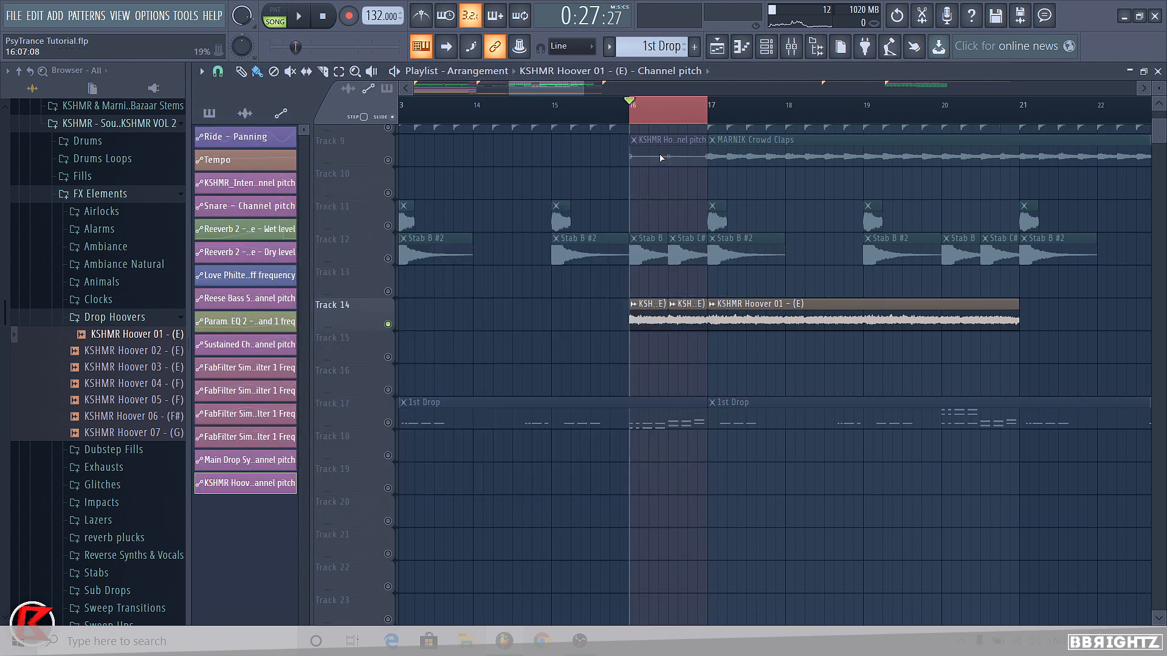
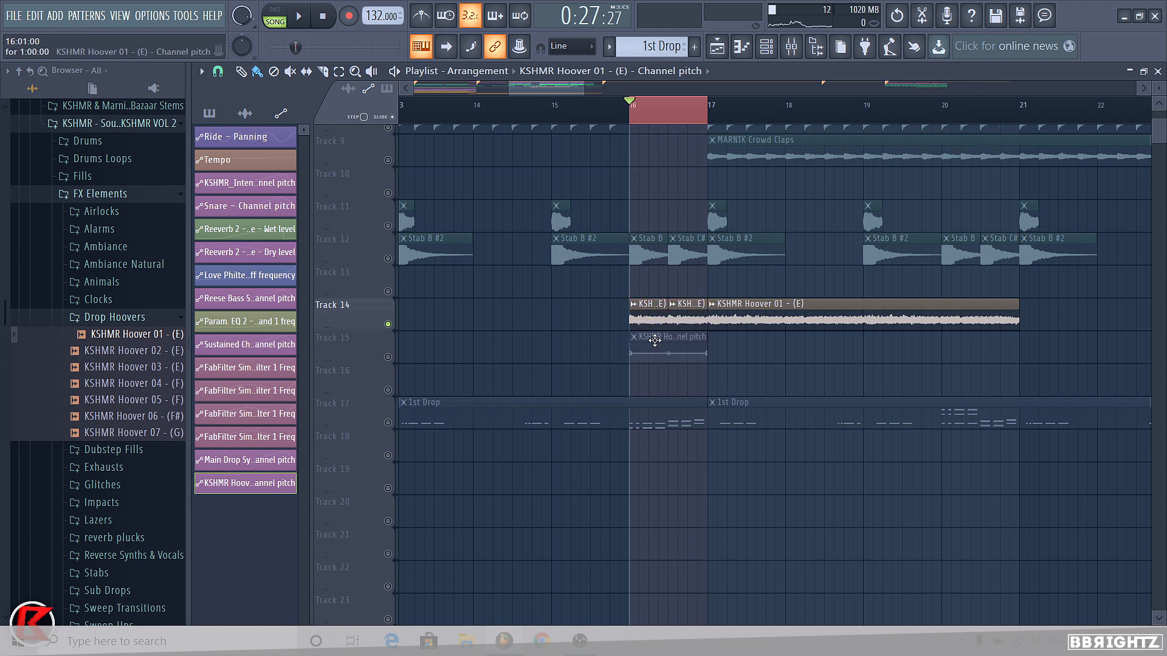
{"action": "left_click", "coordinate": [651, 51]}
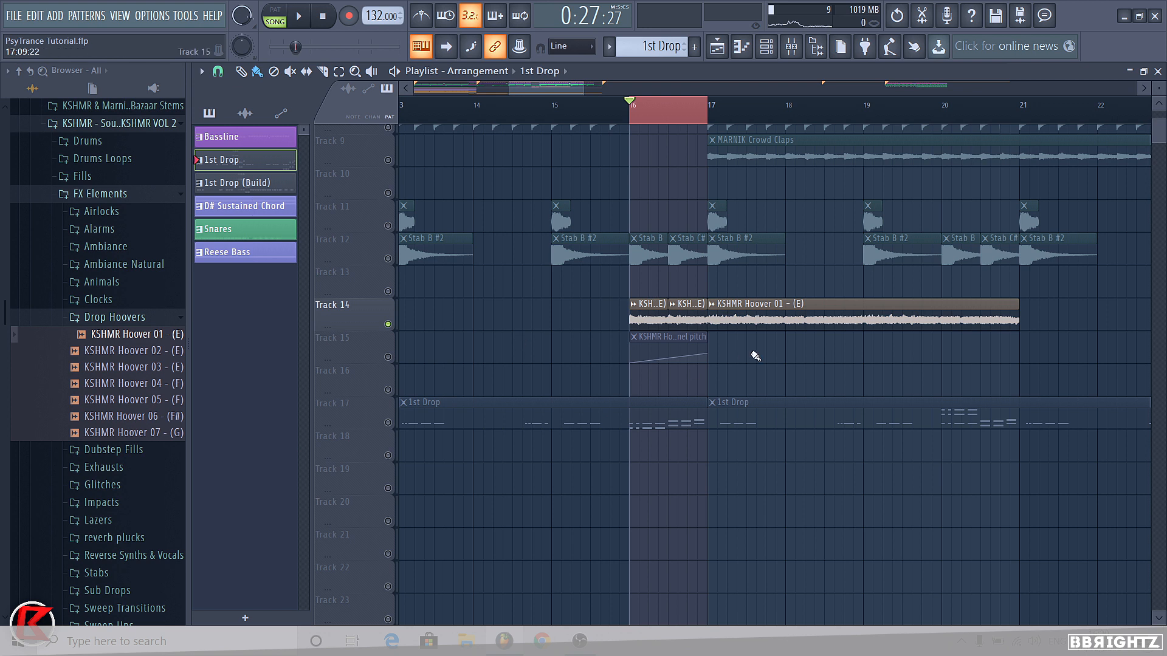
{"action": "left_click", "coordinate": [368, 359]}
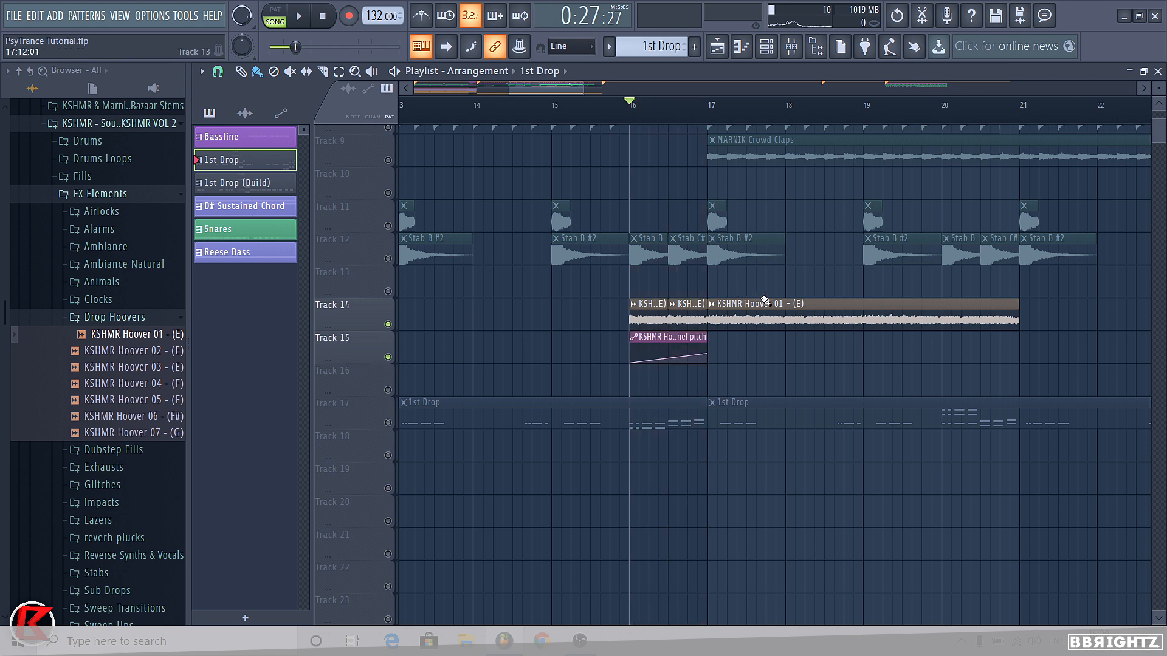
Rename the hoover channel to KSHMR Hoover D#.
{"action": "left_click", "coordinate": [718, 309]}
{"action": "left_click", "coordinate": [735, 396]}
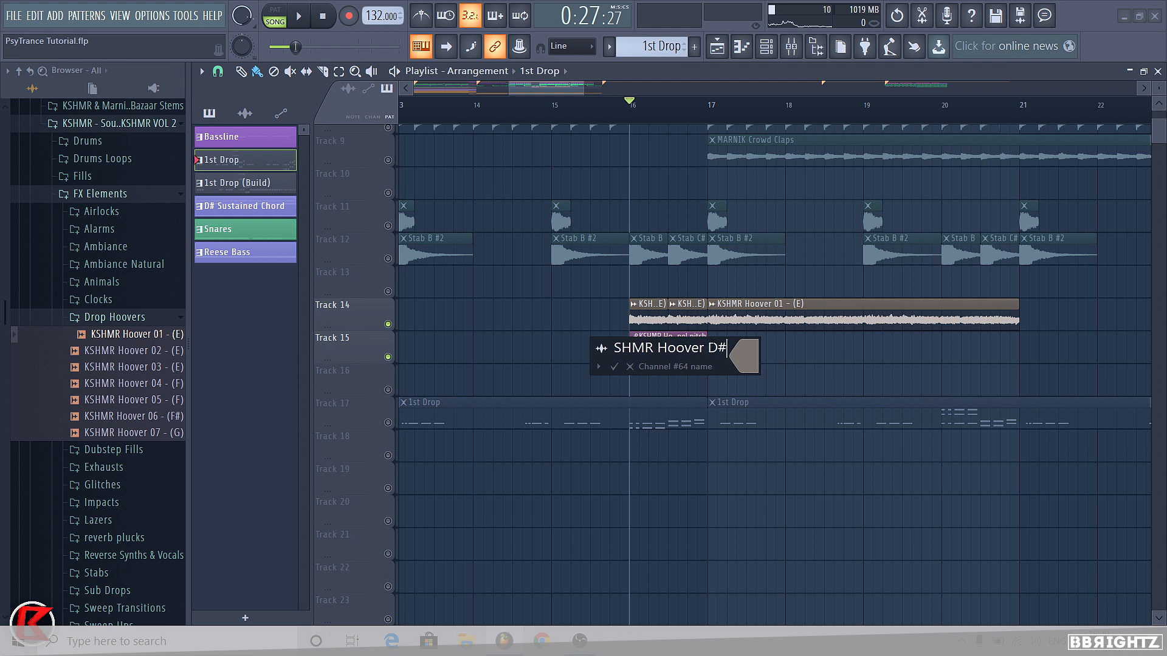
{"action": "key", "text": "Return"}
Set the hoover's declicking mode to Generic (bleeding) and play the pitch rise from bar 16.
{"action": "key", "text": "space"}
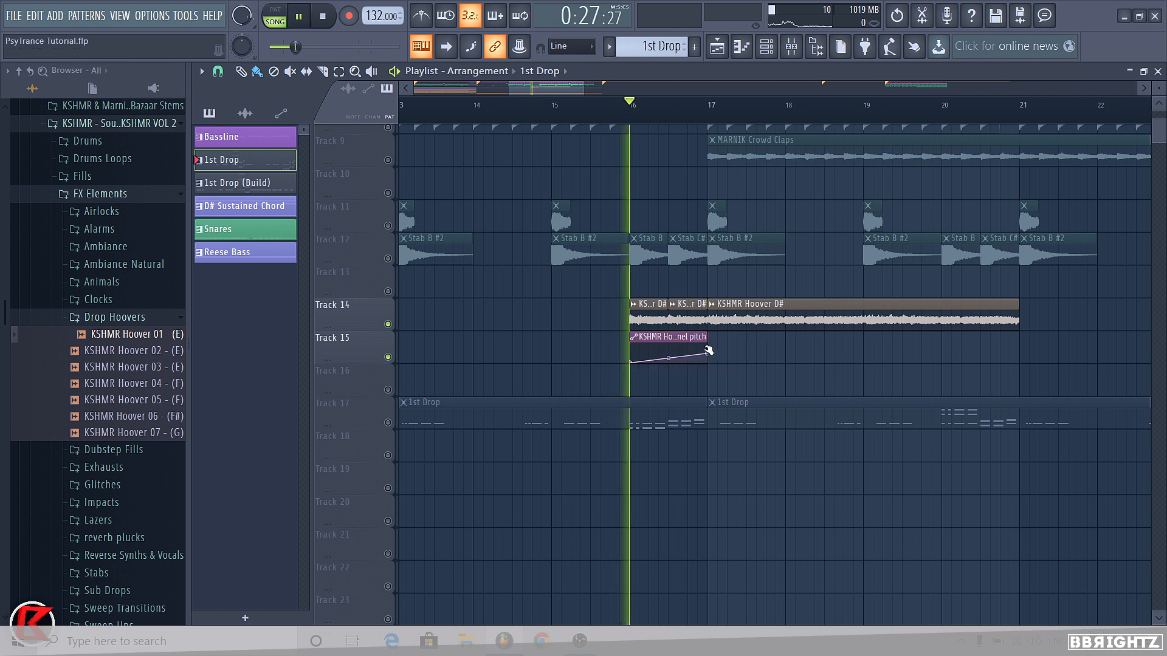
{"action": "double_click", "coordinate": [664, 319]}
{"action": "key", "text": "space"}
{"action": "left_click", "coordinate": [403, 333]}
{"action": "left_click", "coordinate": [399, 403]}
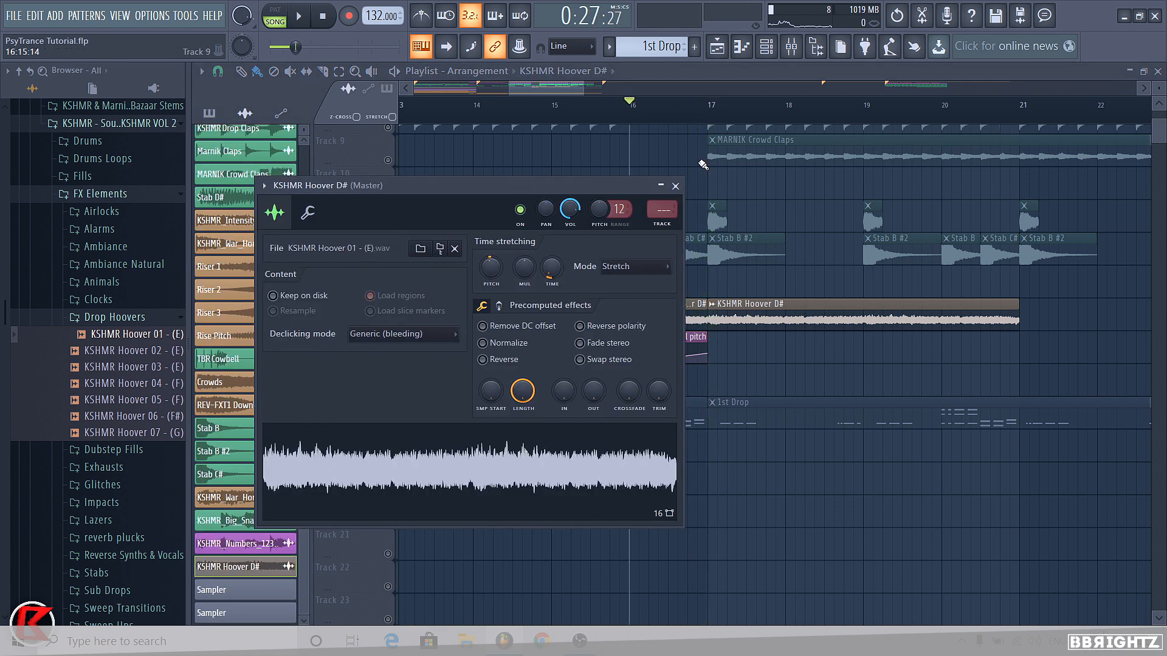
{"action": "key", "text": "space"}
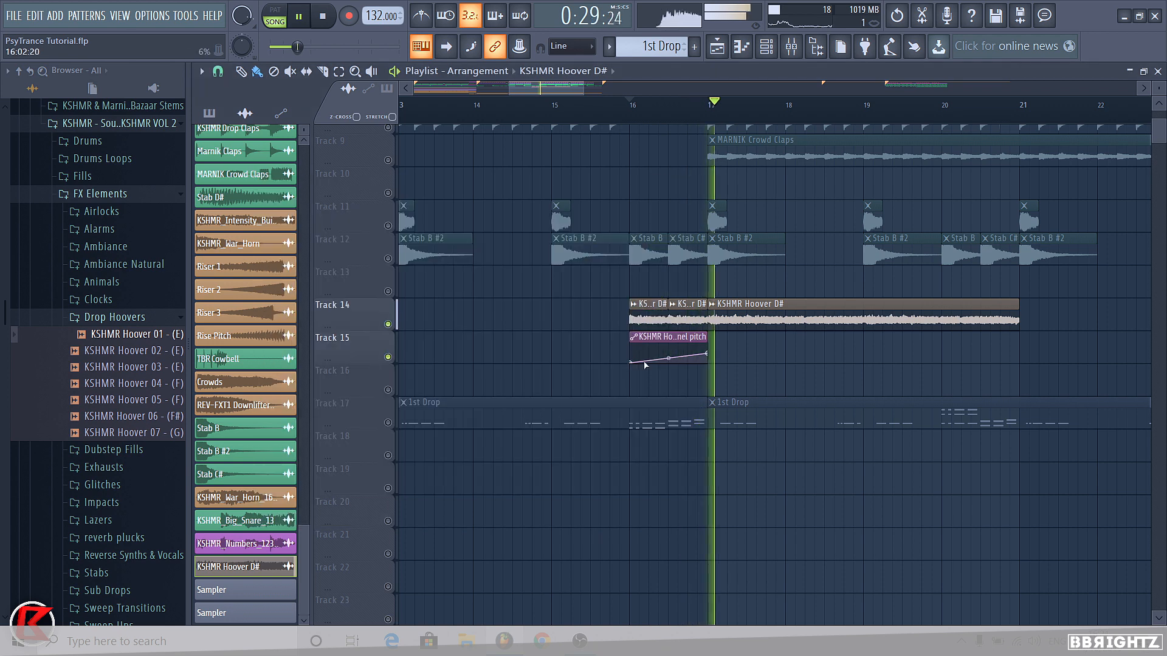
Add another 4-bar KSHMR Hoover D# clip at bar 21 on Track 14, and move the channel pitch automation clip up onto Track 14.
{"action": "scroll", "coordinate": [577, 255], "scroll_direction": "down", "scroll_amount": 4}
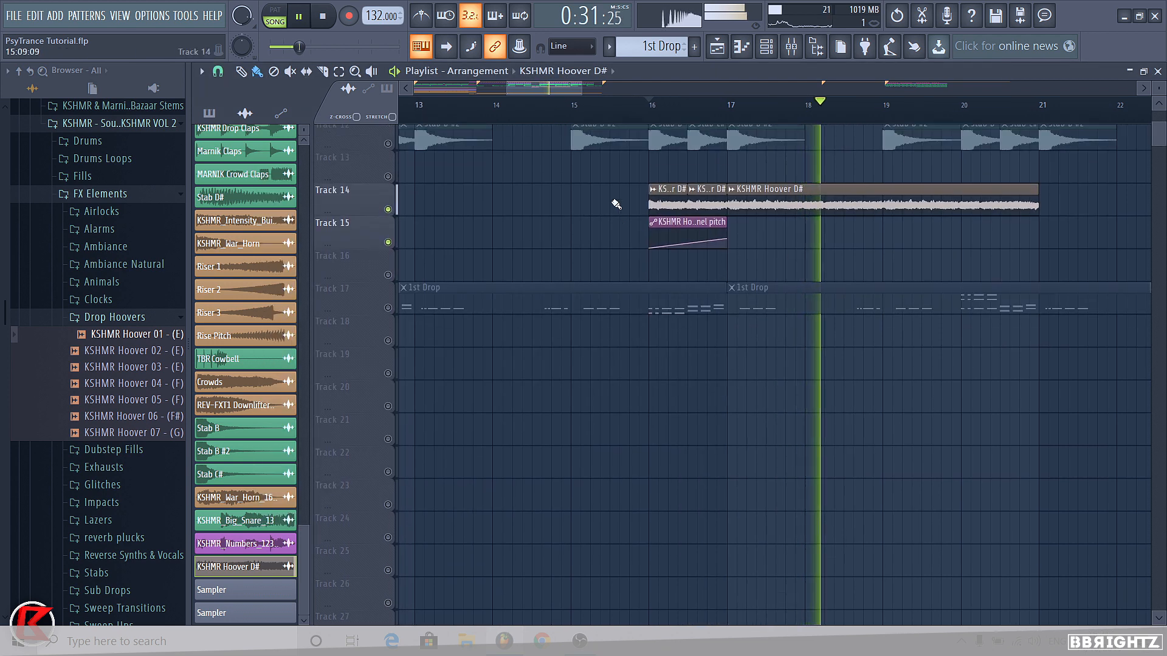
{"action": "scroll", "coordinate": [612, 200], "scroll_direction": "up", "scroll_amount": 2}
{"action": "scroll", "coordinate": [615, 206], "scroll_direction": "down", "scroll_amount": 4}
{"action": "left_click", "coordinate": [797, 252]}
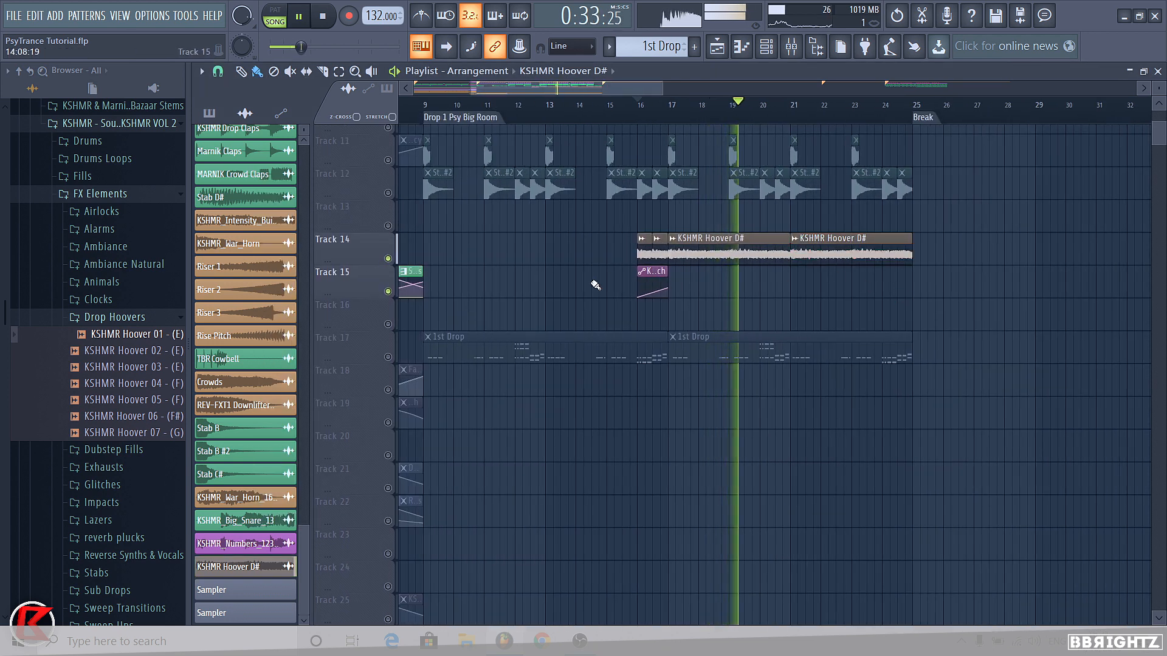
{"action": "left_click_drag", "start_coordinate": [622, 274], "coordinate": [687, 284]}
{"action": "key", "text": "shift+Up"}
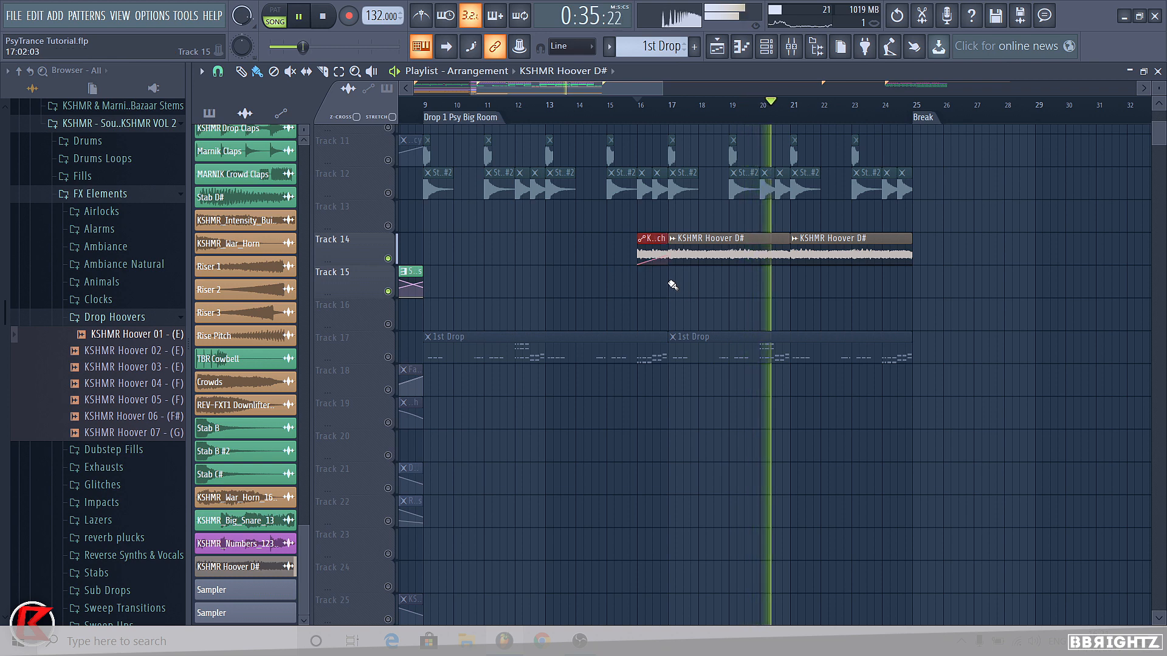
Move the KSHMR Hoover D# clips and their channel pitch automation down to Track 34, stop playback and unmute all tracks.
{"action": "left_click_drag", "start_coordinate": [624, 249], "coordinate": [1100, 248]}
{"action": "key", "text": "shift+Down"}
{"action": "key", "text": "shift+Up"}
{"action": "key", "text": "ctrl+Down"}
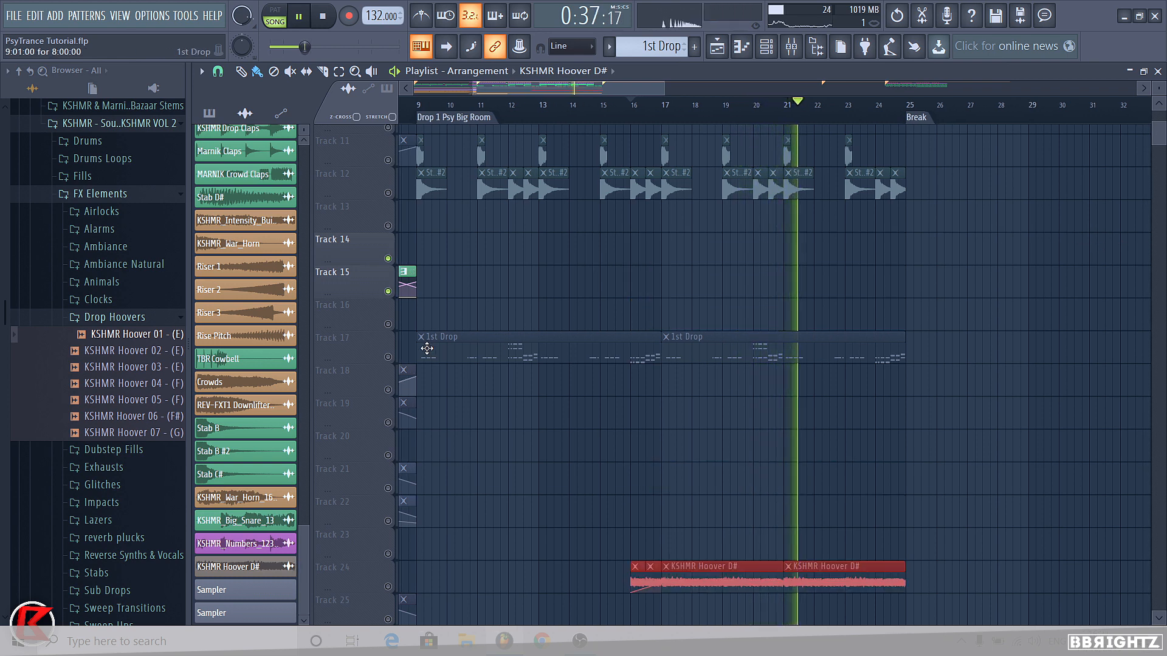
{"action": "key", "text": "ctrl+Down"}
{"action": "key", "text": "space"}
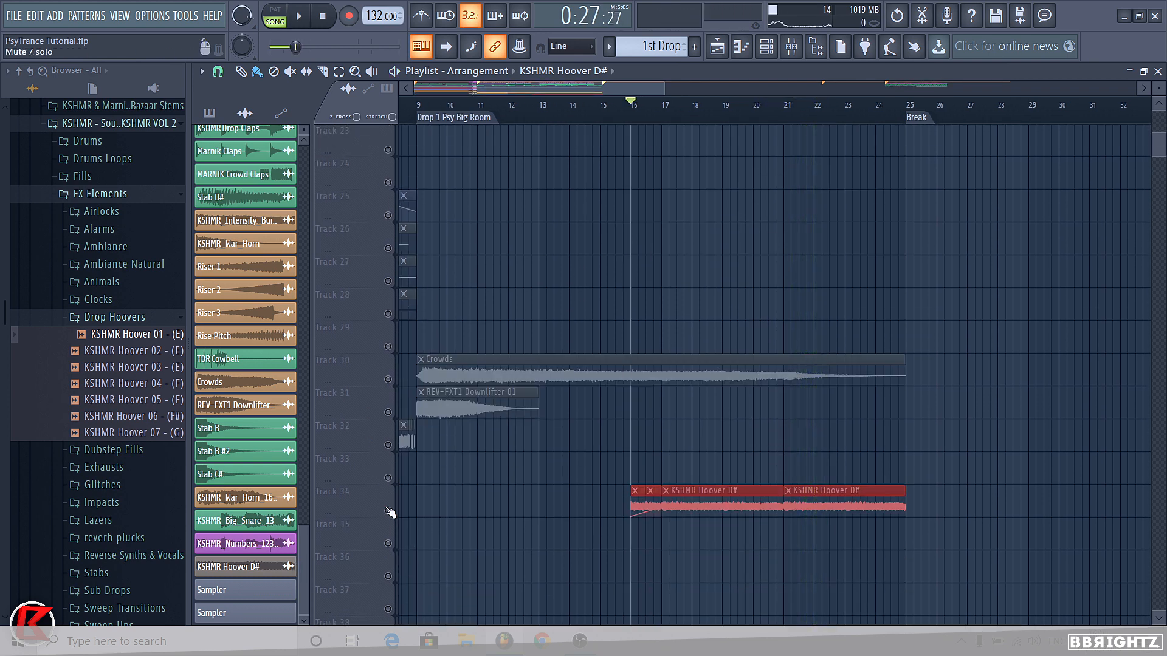
{"action": "right_click", "coordinate": [388, 511]}
{"action": "left_click", "coordinate": [805, 550], "text": "ctrl"}
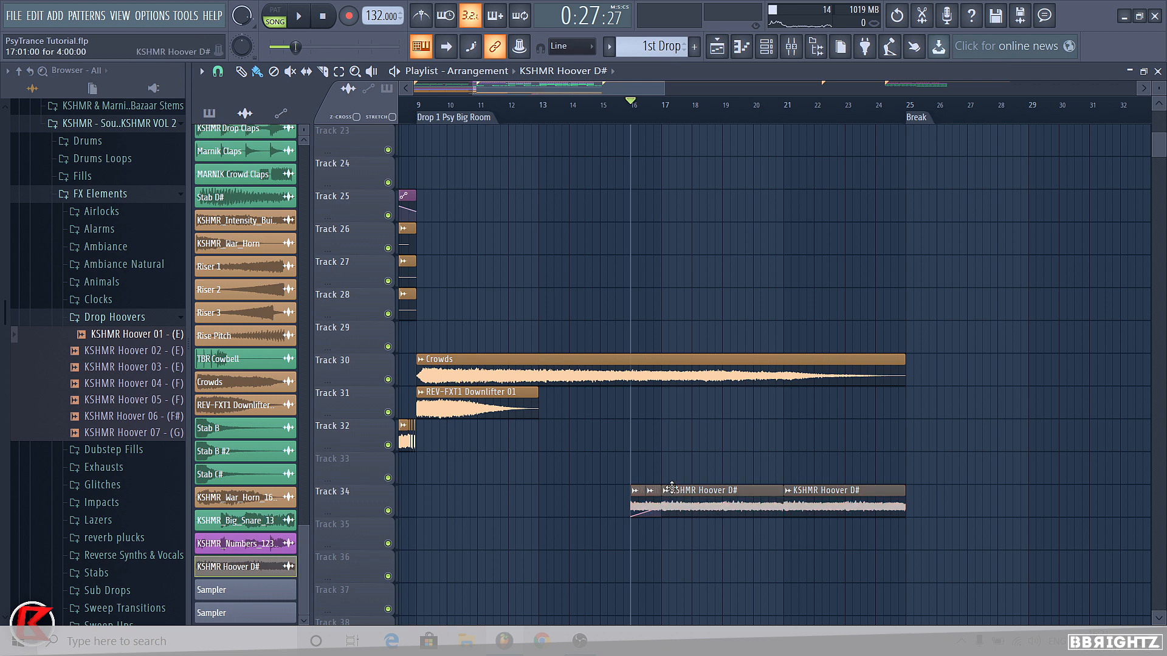
Recolour the KSHMR Hoover D# channel and its clips orange to match the other FX sounds.
{"action": "left_click", "coordinate": [669, 489]}
{"action": "left_click", "coordinate": [698, 512]}
{"action": "left_click", "coordinate": [706, 544]}
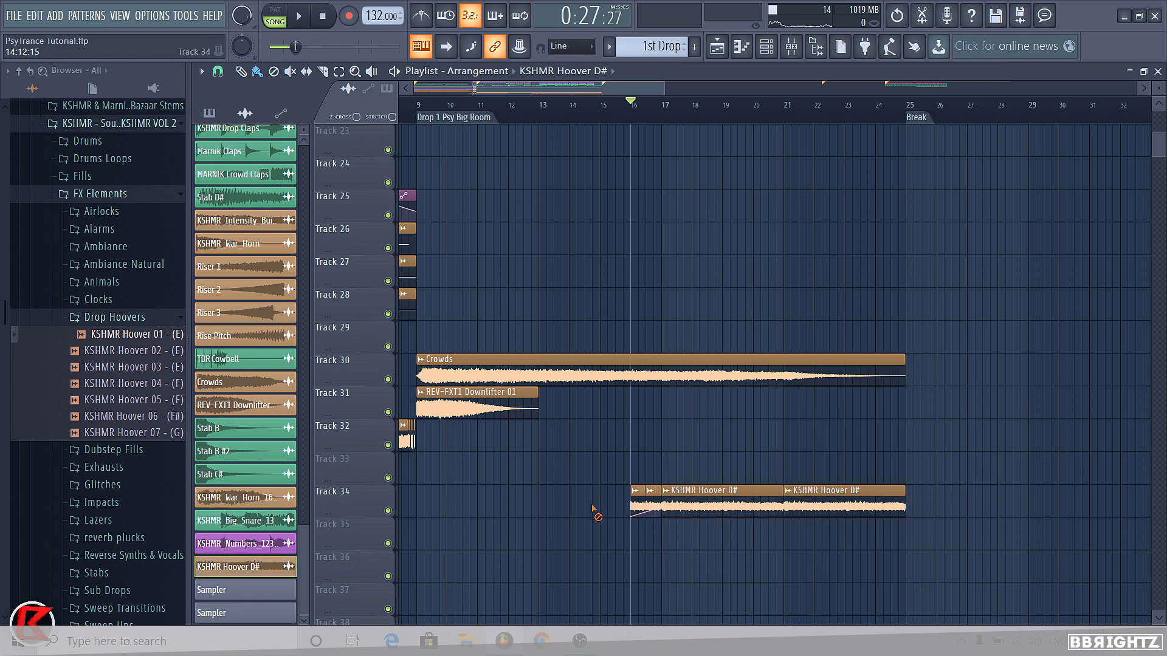
Load Kickstart in slot 9 of the KSHMR Hoover D# mixer insert and, during playback, lower its volume to about -9.6 dB.
{"action": "left_click", "coordinate": [790, 46]}
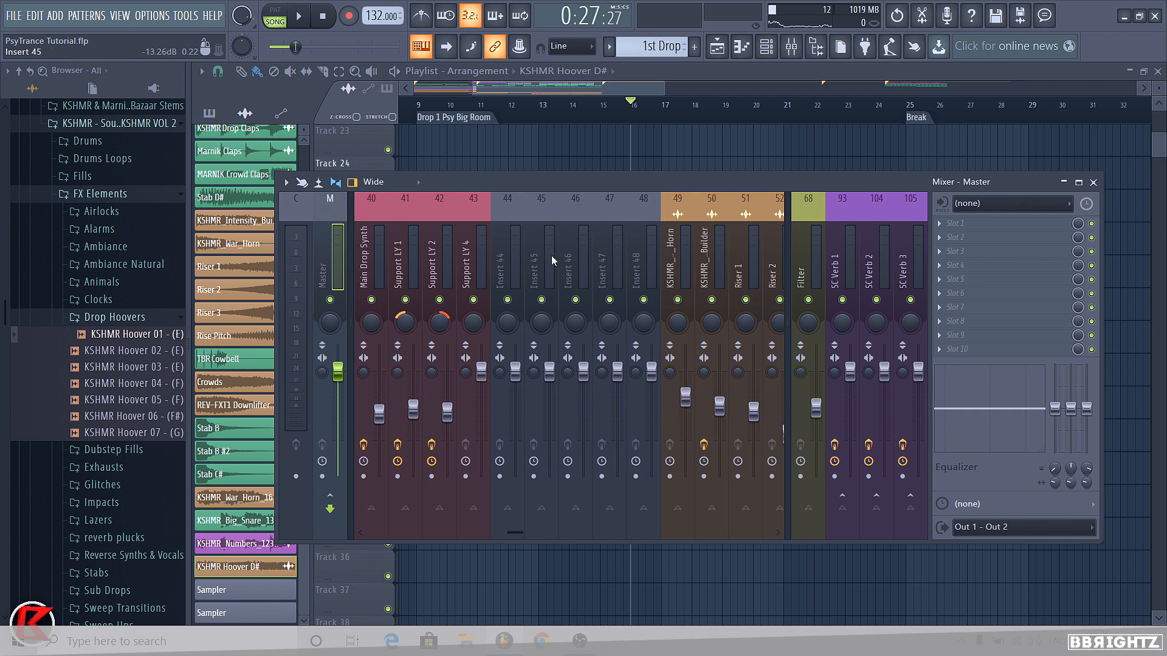
{"action": "scroll", "coordinate": [550, 250], "scroll_direction": "up", "scroll_amount": 2}
{"action": "left_click", "coordinate": [576, 254]}
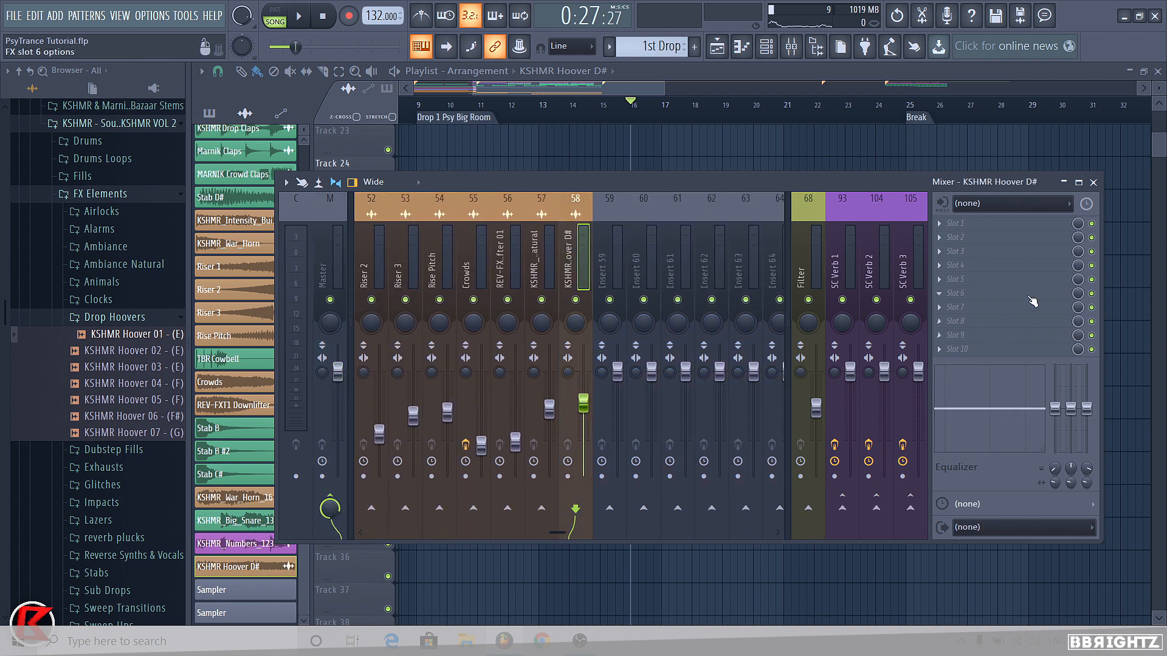
{"action": "left_click", "coordinate": [957, 335]}
{"action": "left_click", "coordinate": [739, 414]}
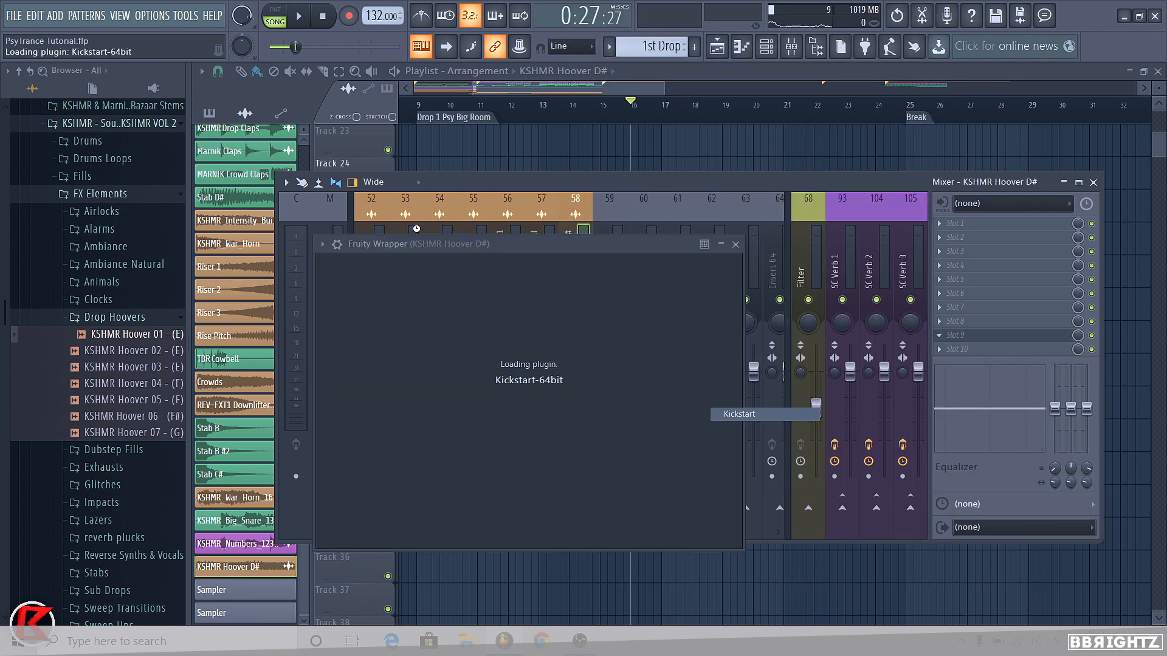
{"action": "key", "text": "space"}
{"action": "left_click", "coordinate": [676, 244]}
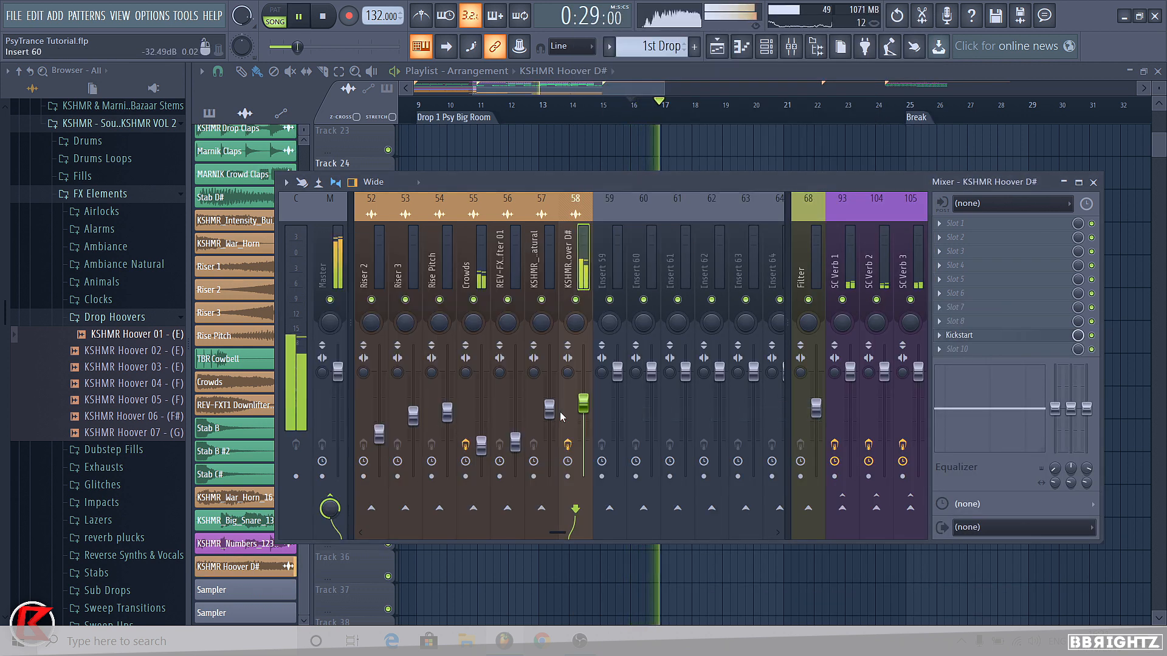
{"action": "left_click_drag", "start_coordinate": [583, 403], "coordinate": [584, 412]}
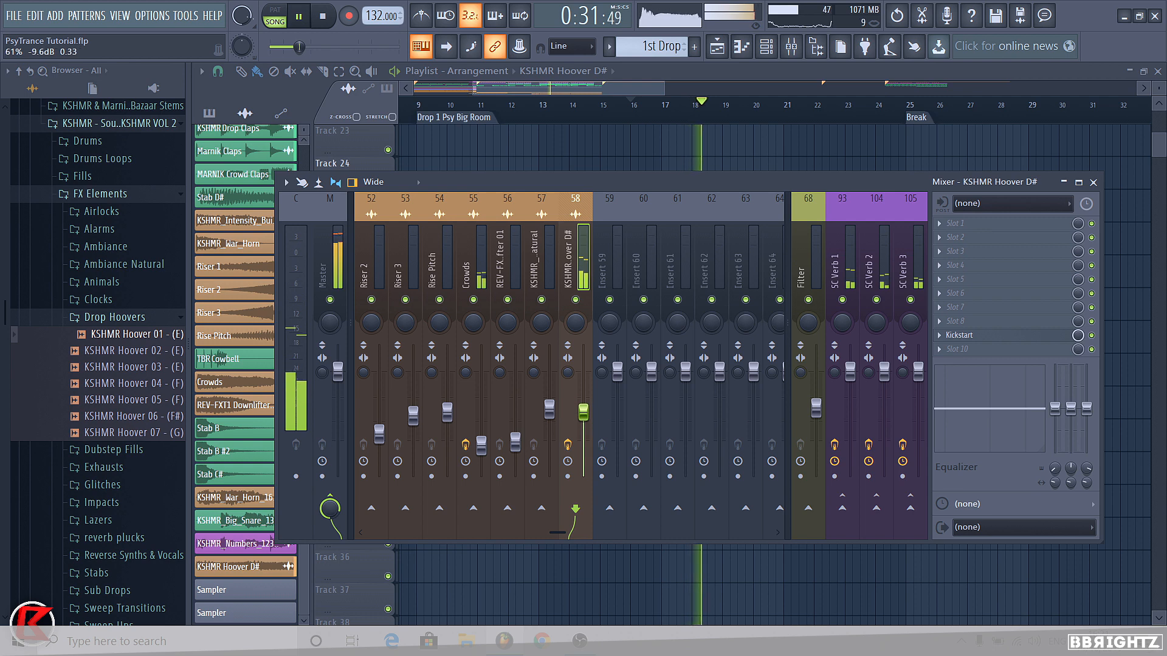
Add Fruity Stereo Enhancer with the Subtle preset in slot 3 of the hoover insert and play from bar 17.
{"action": "left_click", "coordinate": [946, 251]}
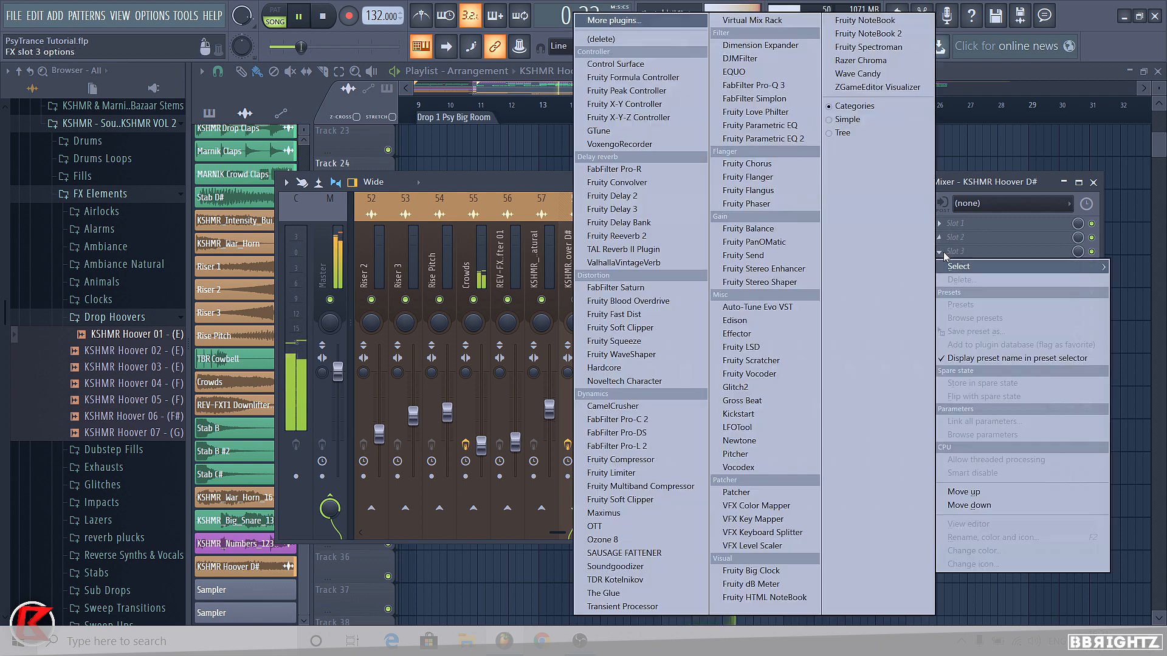
{"action": "left_click", "coordinate": [767, 269]}
{"action": "left_click", "coordinate": [453, 127]}
{"action": "left_click", "coordinate": [480, 152]}
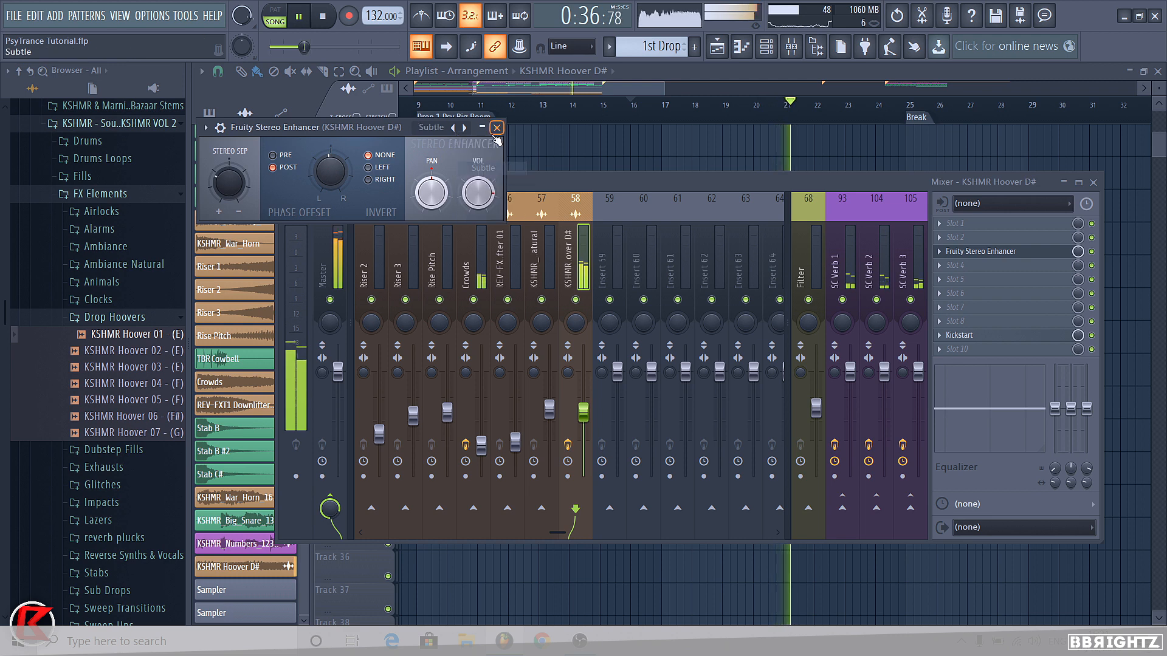
{"action": "left_click", "coordinate": [496, 128]}
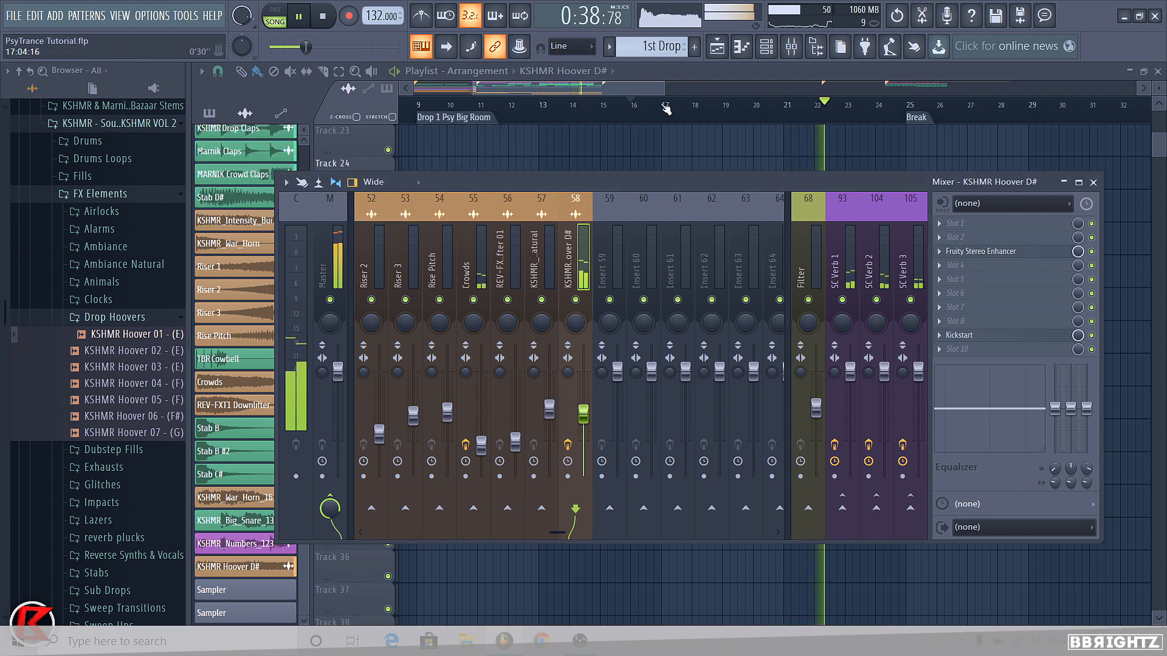
{"action": "left_click", "coordinate": [666, 108]}
{"action": "key", "text": "F9"}
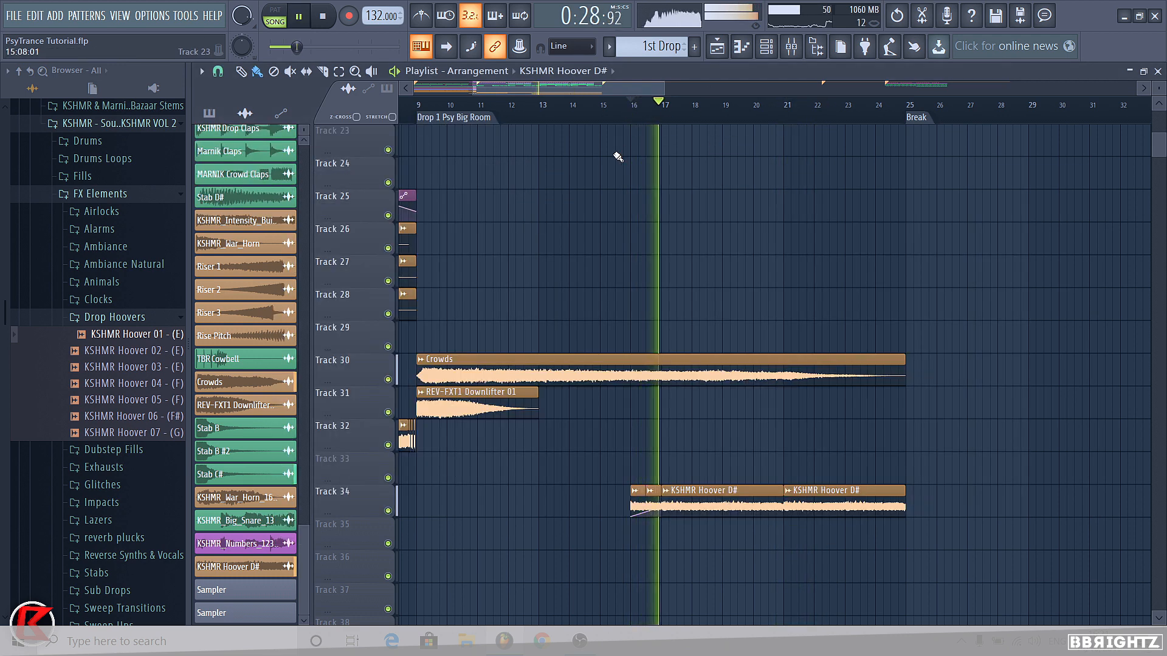
Collapse the Drop Hoovers and FX Elements folders and place another REV-FXT1 Downlifter 01 clip at bar 17 on Track 31.
{"action": "left_click", "coordinate": [103, 317]}
{"action": "left_click", "coordinate": [101, 193]}
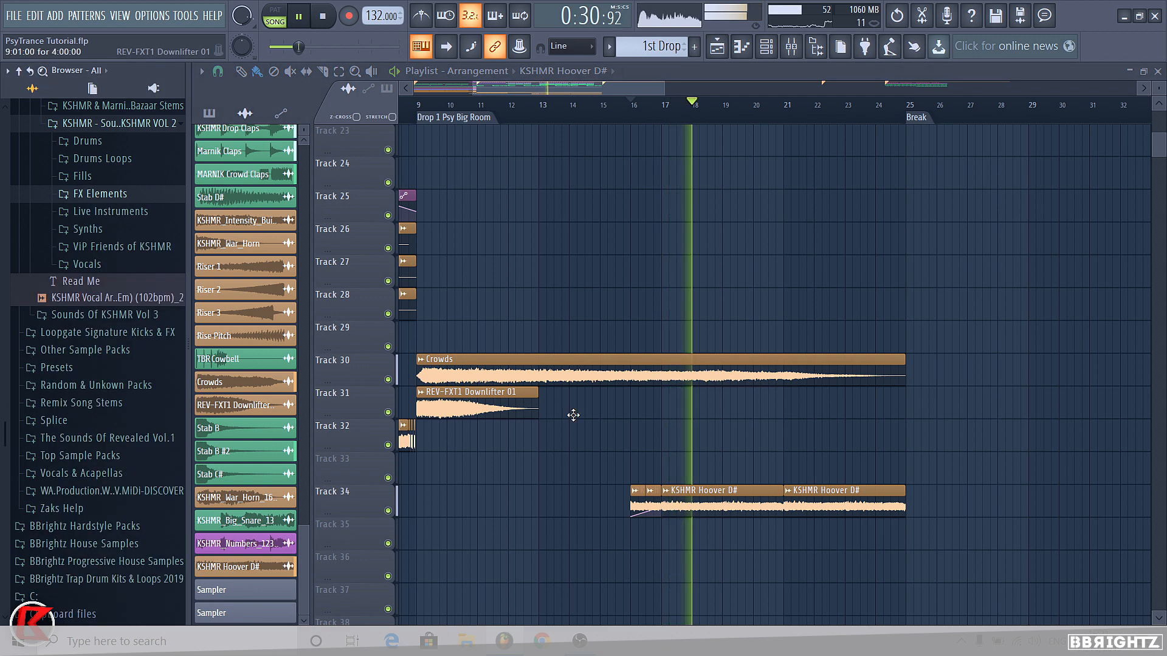
{"action": "left_click", "coordinate": [668, 404]}
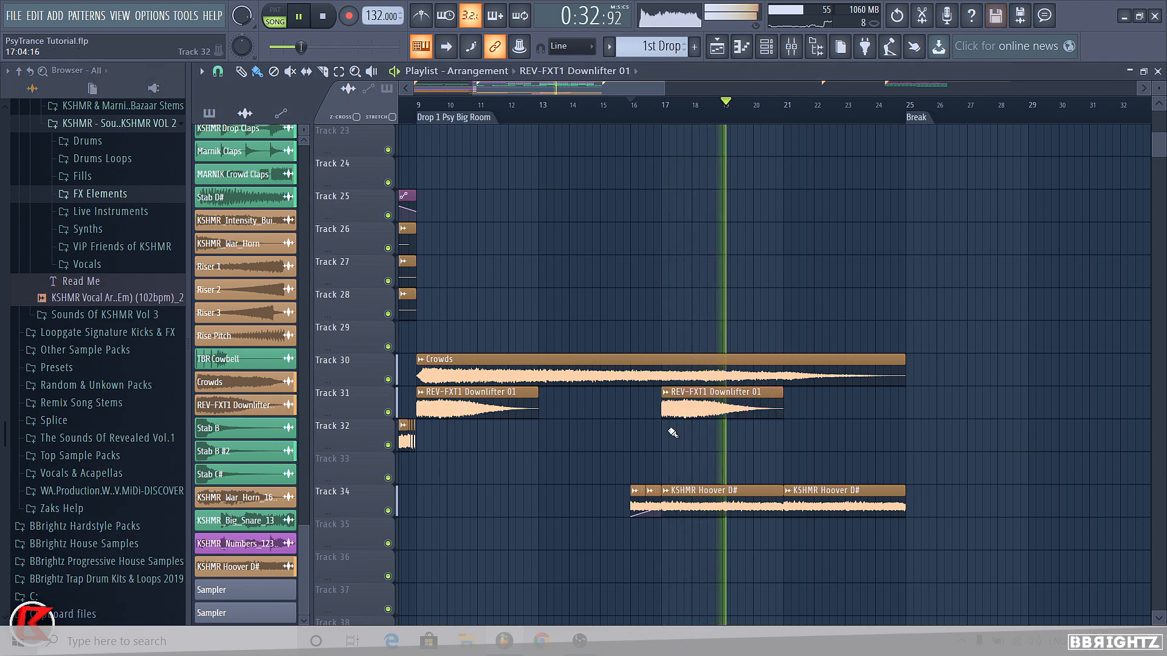
Solo Track 17 and play the 1st Drop (Build) pattern from bar 4, stop and restore all tracks.
{"action": "scroll", "coordinate": [693, 432], "scroll_direction": "down", "scroll_amount": 3}
{"action": "scroll", "coordinate": [699, 431], "scroll_direction": "up", "scroll_amount": 4}
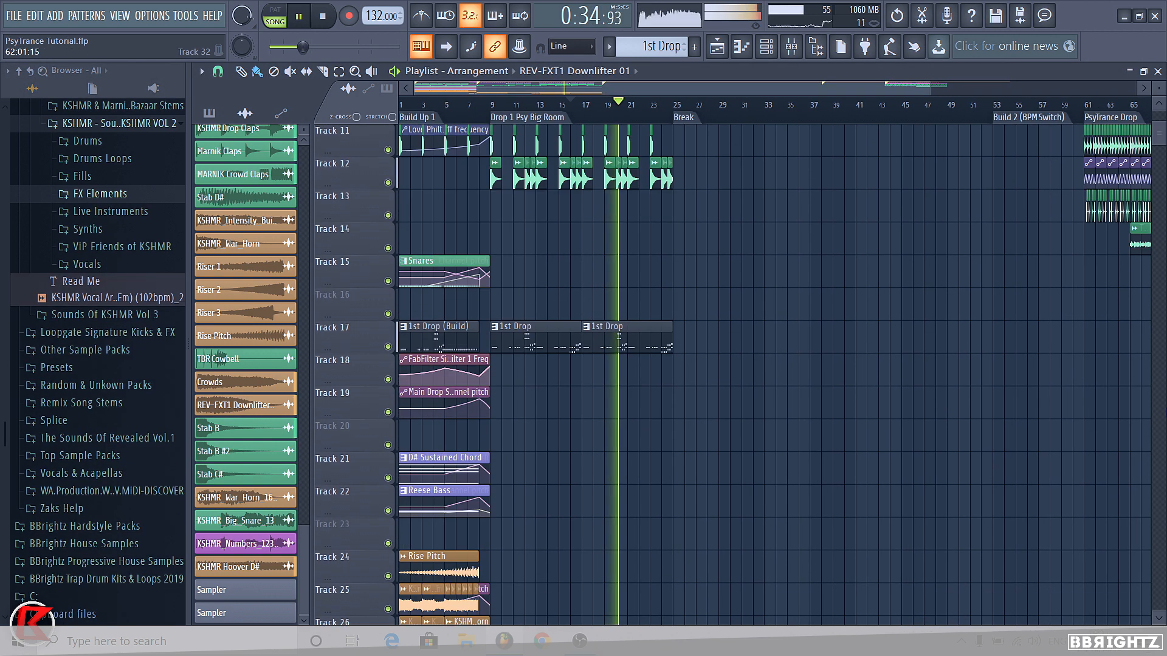
{"action": "scroll", "coordinate": [346, 241], "scroll_direction": "up", "scroll_amount": 2}
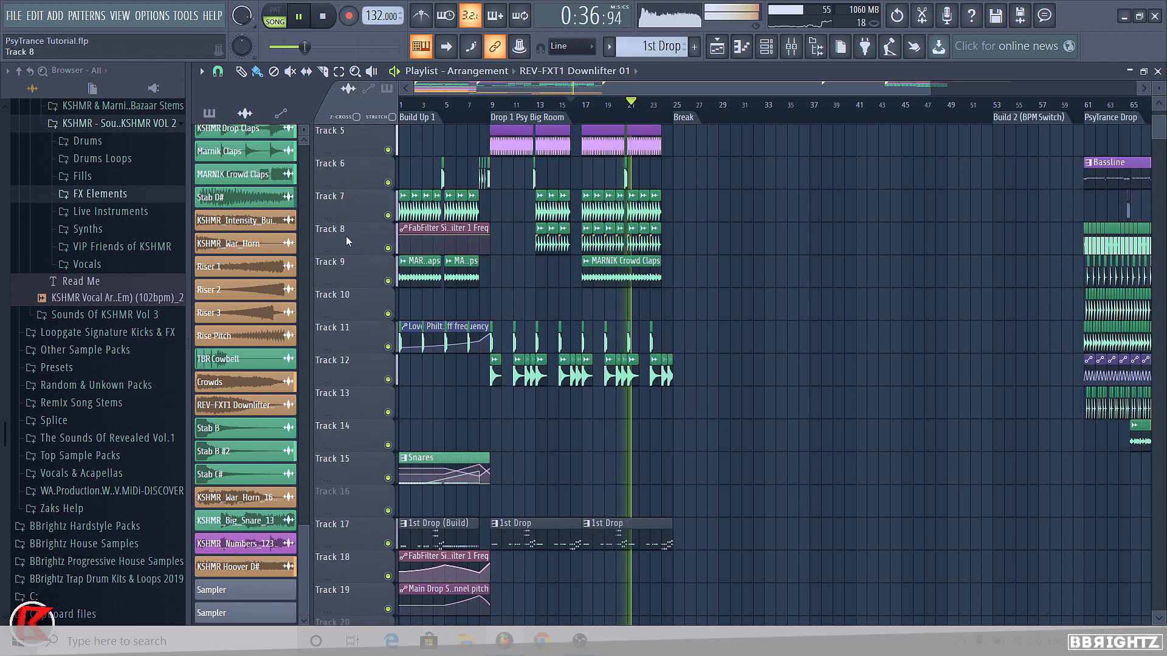
{"action": "key", "text": "space"}
{"action": "scroll", "coordinate": [336, 336], "scroll_direction": "up", "scroll_amount": 1}
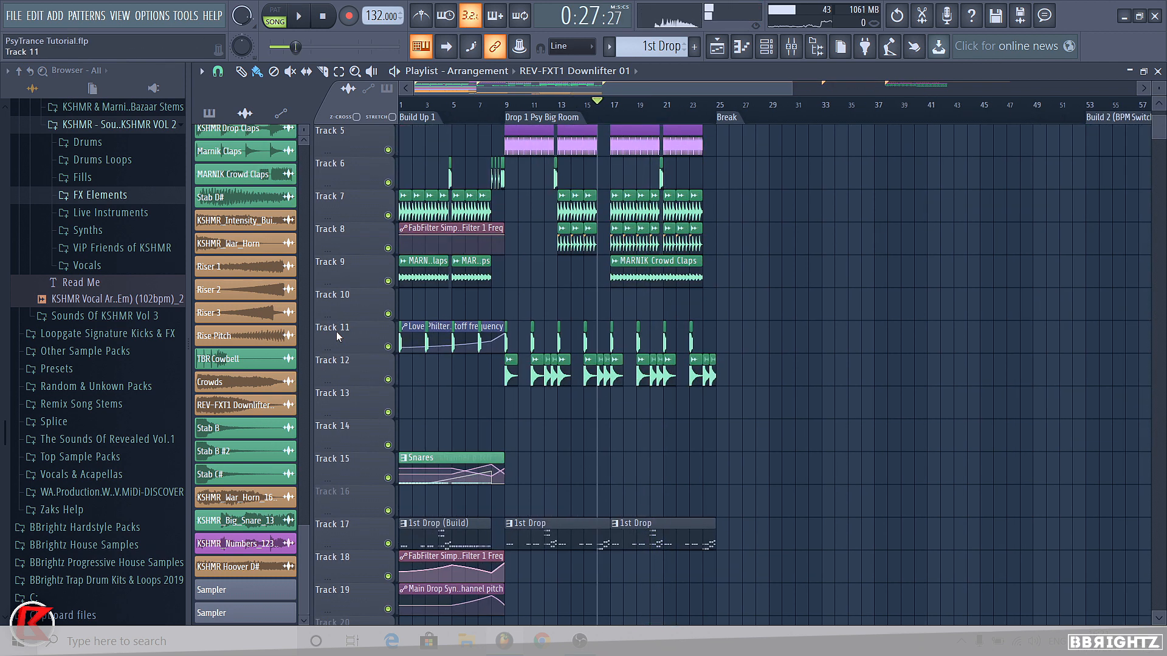
{"action": "scroll", "coordinate": [337, 331], "scroll_direction": "up", "scroll_amount": 1}
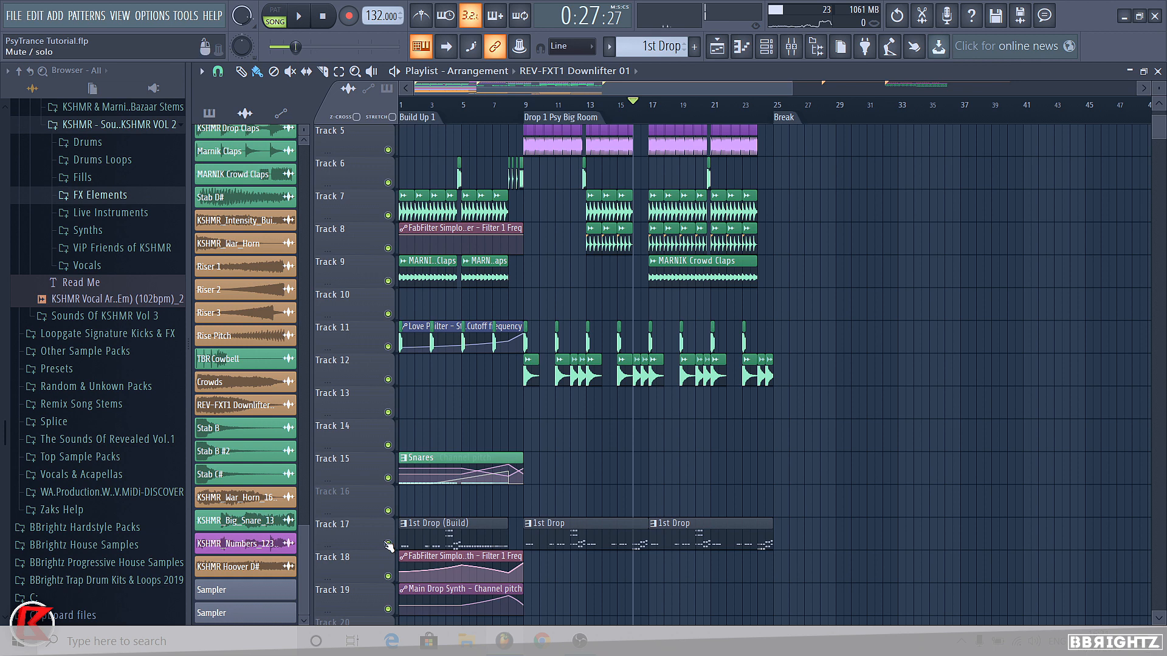
{"action": "scroll", "coordinate": [366, 516], "scroll_direction": "up", "scroll_amount": 3}
{"action": "left_click", "coordinate": [493, 106]}
{"action": "scroll", "coordinate": [422, 453], "scroll_direction": "up", "scroll_amount": 3}
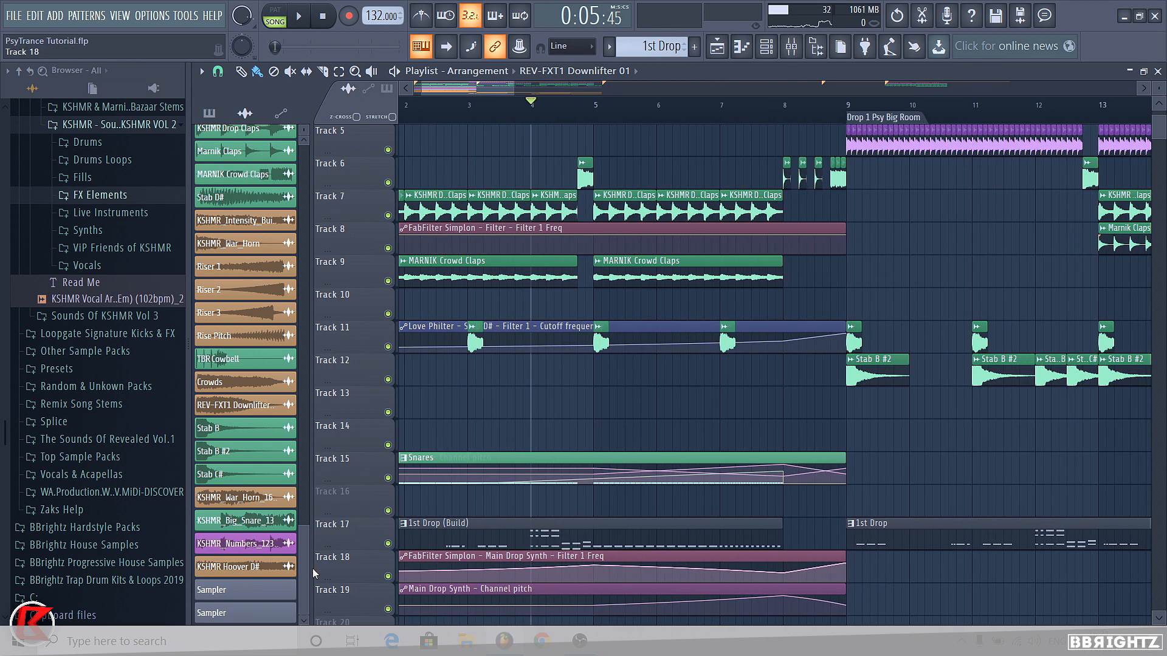
{"action": "right_click", "coordinate": [389, 545]}
{"action": "key", "text": "space"}
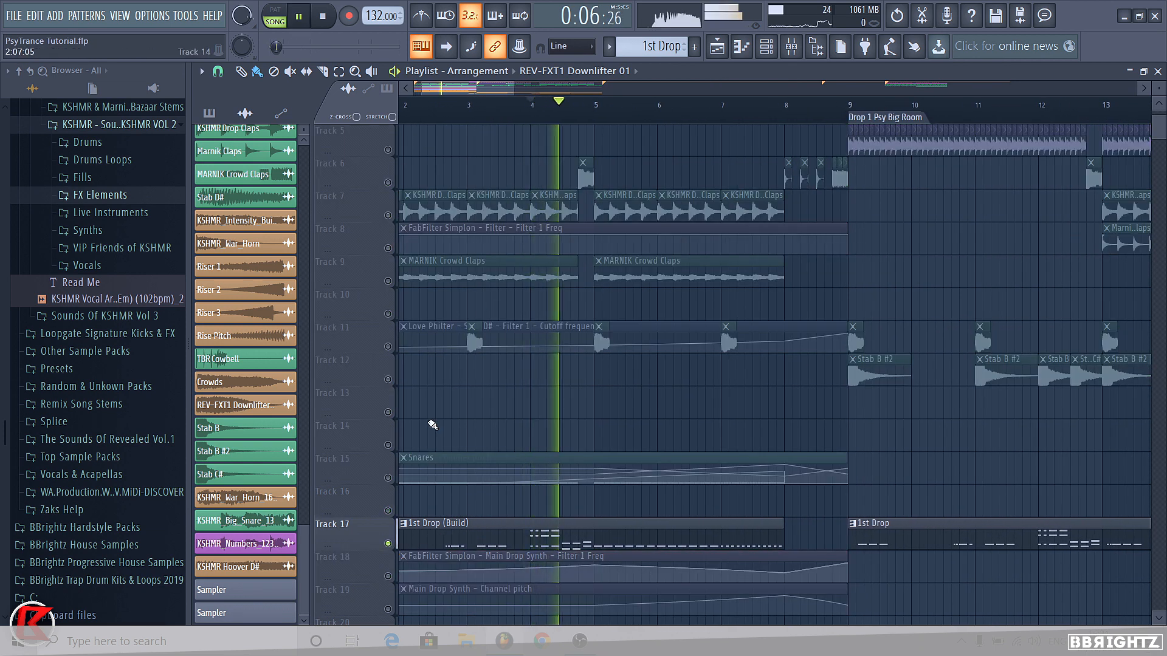
{"action": "key", "text": "space"}
{"action": "right_click", "coordinate": [389, 479]}
{"action": "right_click", "coordinate": [389, 479]}
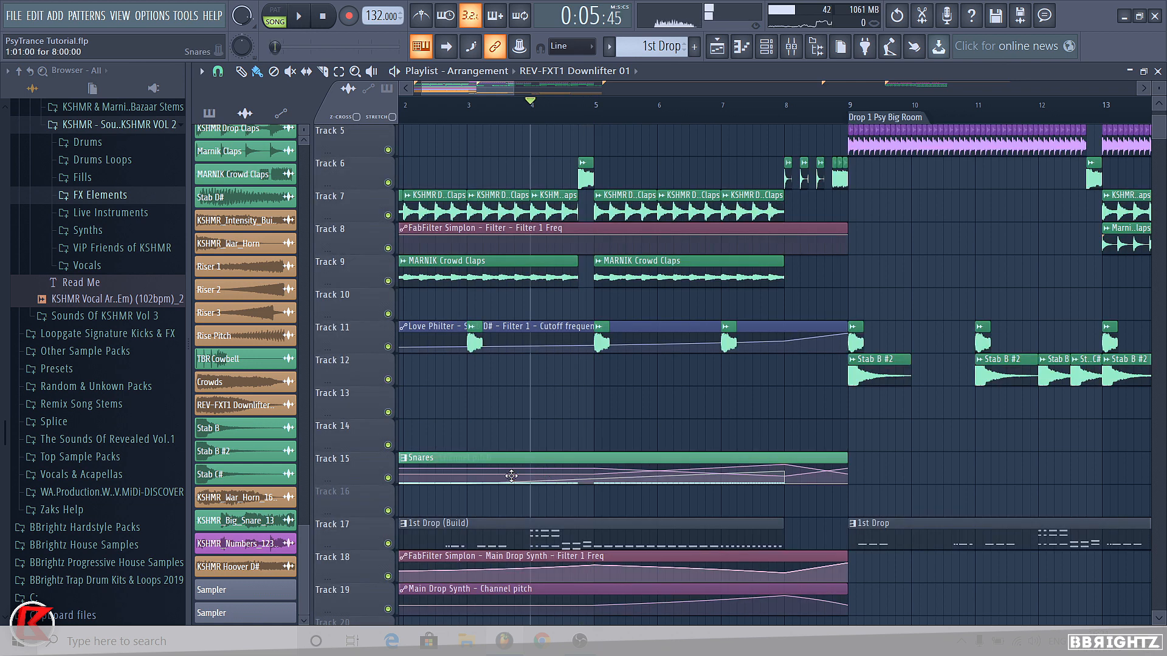
Solo the D# Sustained Chord and Reese Bass tracks of the build-up for a listen and restore all tracks.
{"action": "scroll", "coordinate": [447, 271], "scroll_direction": "down", "scroll_amount": 5}
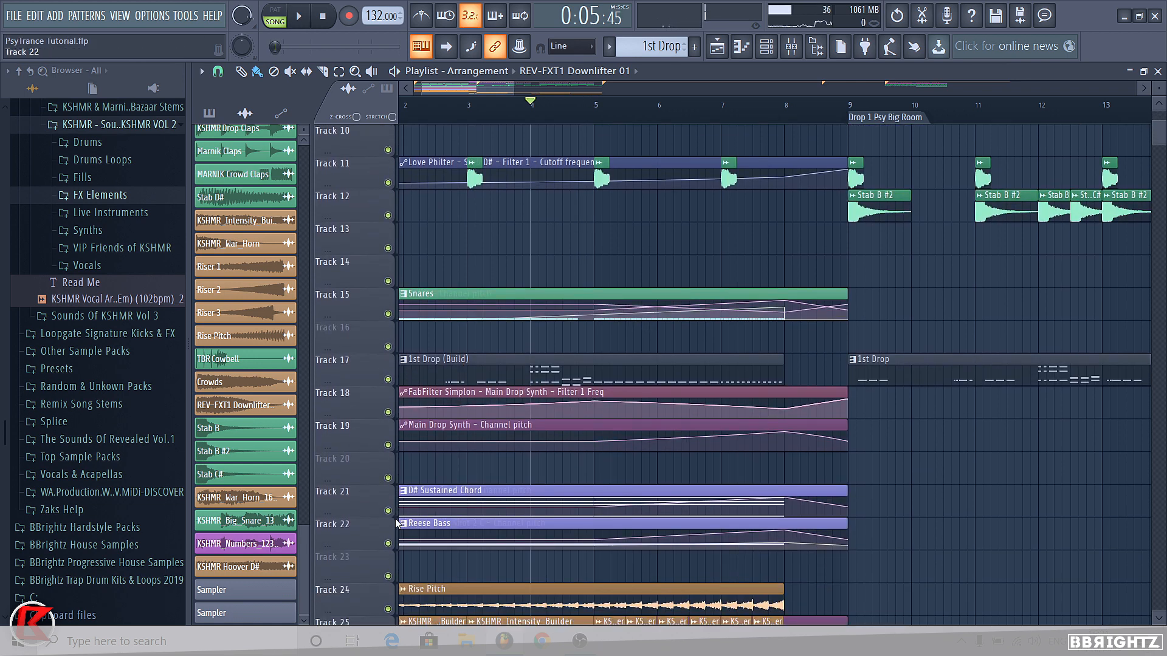
{"action": "right_click", "coordinate": [381, 511]}
{"action": "left_click", "coordinate": [367, 503]}
{"action": "right_click", "coordinate": [390, 511]}
{"action": "left_click", "coordinate": [388, 544]}
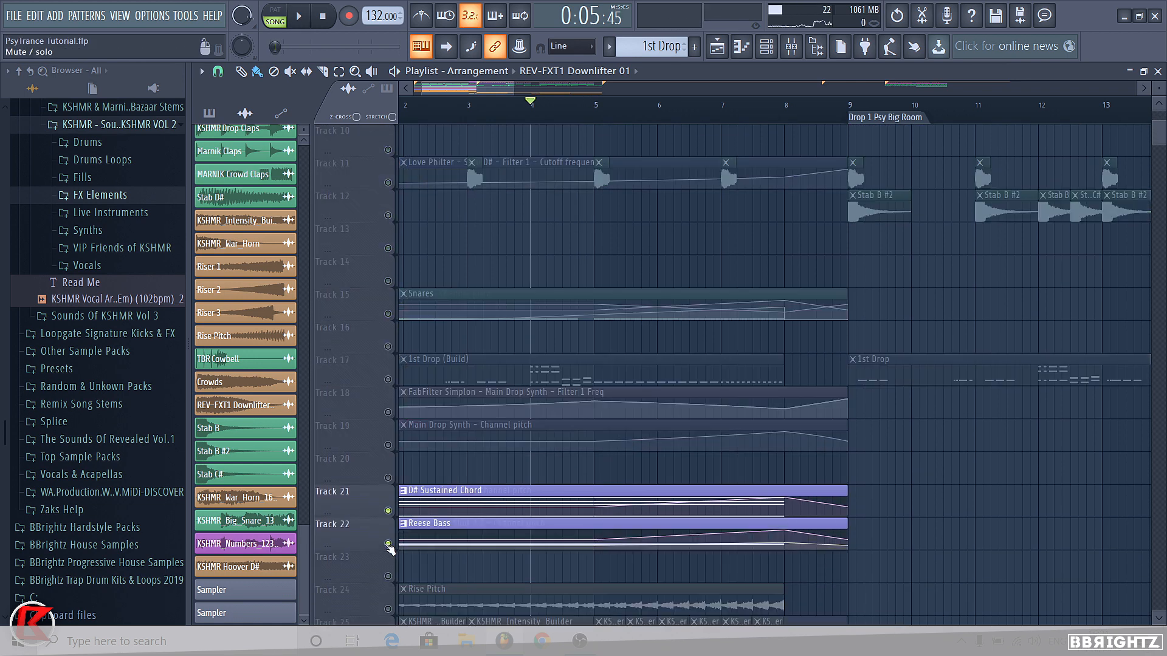
{"action": "key", "text": "space"}
{"action": "scroll", "coordinate": [484, 525], "scroll_direction": "down", "scroll_amount": 7}
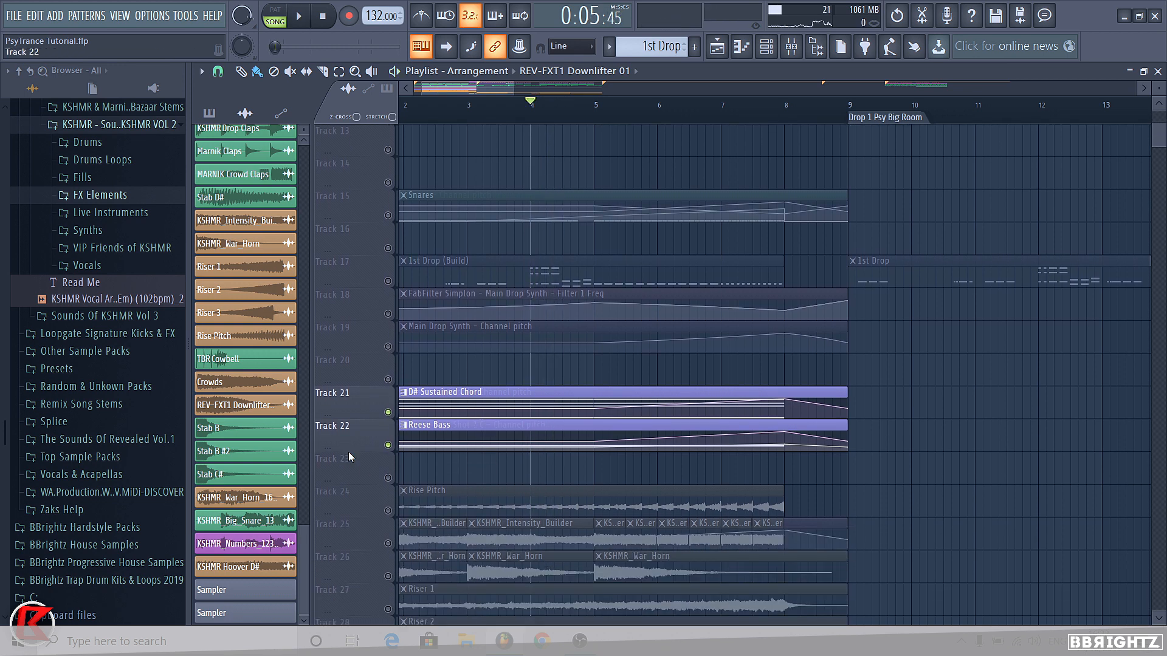
{"action": "right_click", "coordinate": [390, 384]}
{"action": "right_click", "coordinate": [390, 383]}
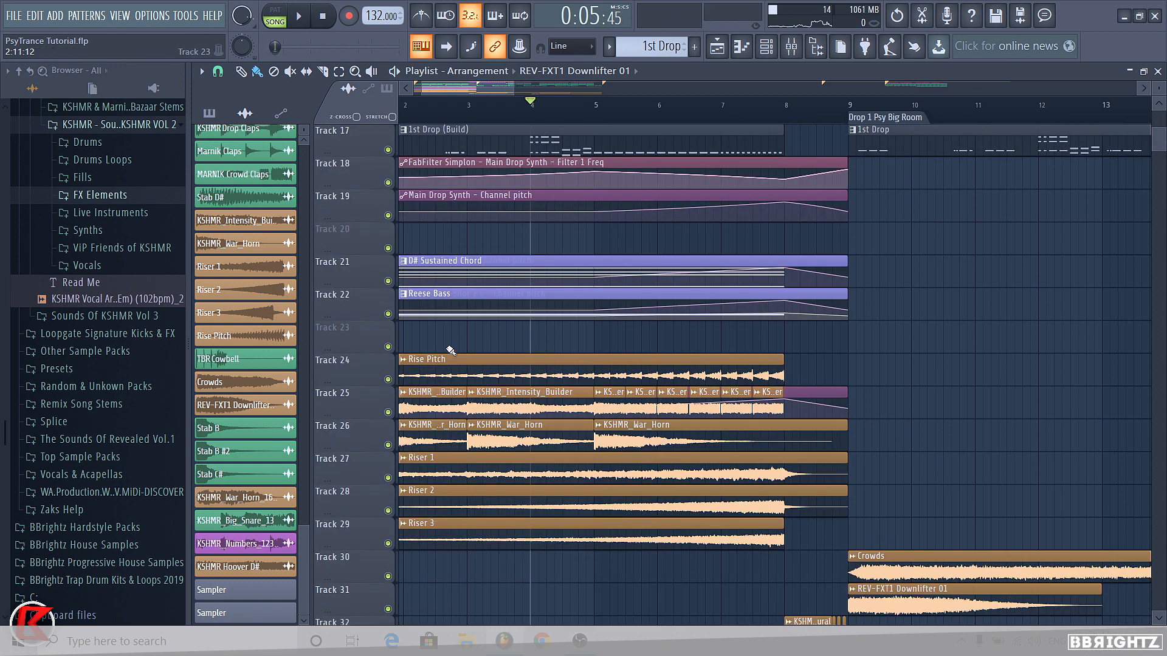
Play the full arrangement from bar 8 into Drop 1 Psy Big Room.
{"action": "scroll", "coordinate": [559, 354], "scroll_direction": "down", "scroll_amount": 8}
{"action": "scroll", "coordinate": [1033, 358], "scroll_direction": "up", "scroll_amount": 1}
{"action": "scroll", "coordinate": [491, 173], "scroll_direction": "up", "scroll_amount": 10}
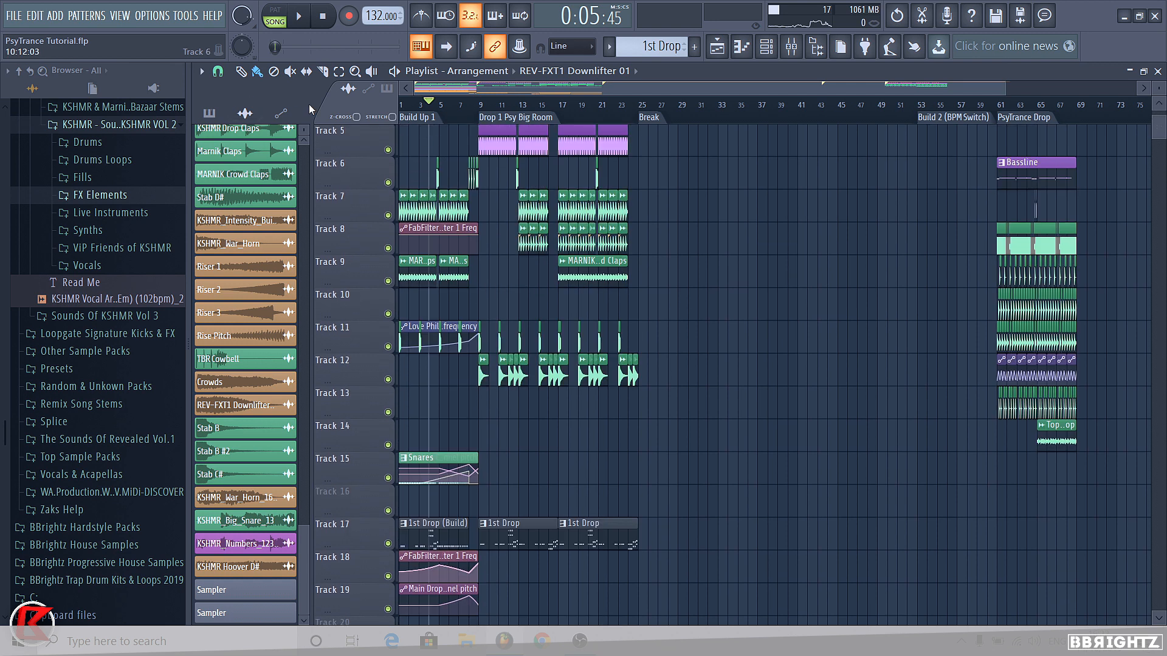
{"action": "scroll", "coordinate": [465, 128], "scroll_direction": "up", "scroll_amount": 8}
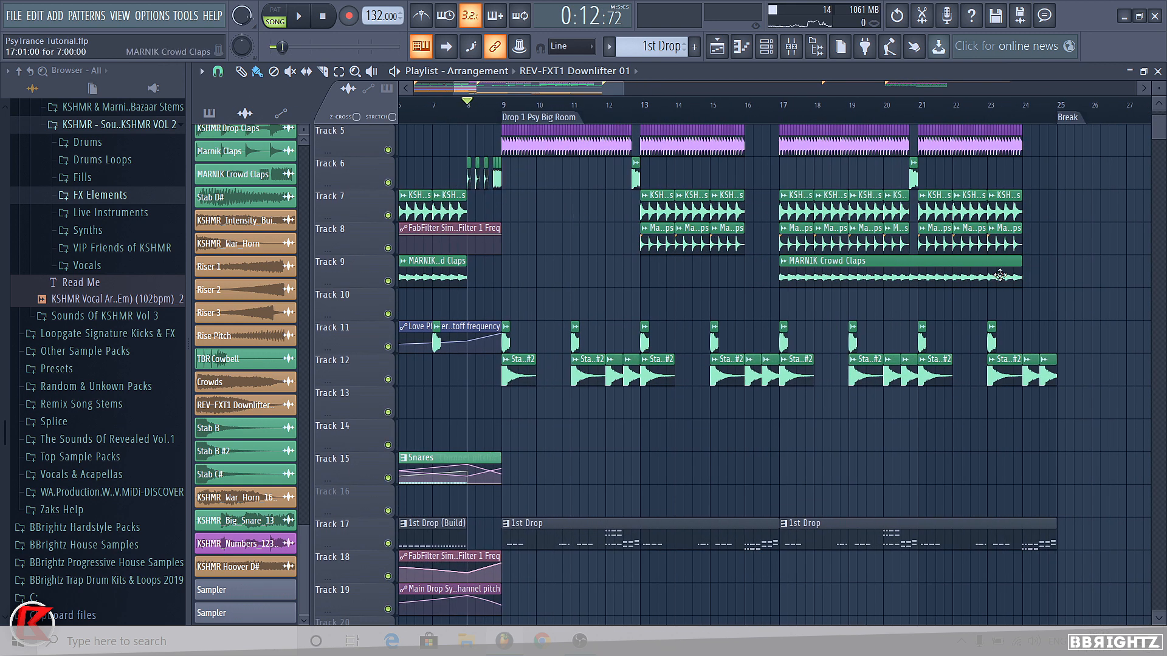
{"action": "key", "text": "space"}
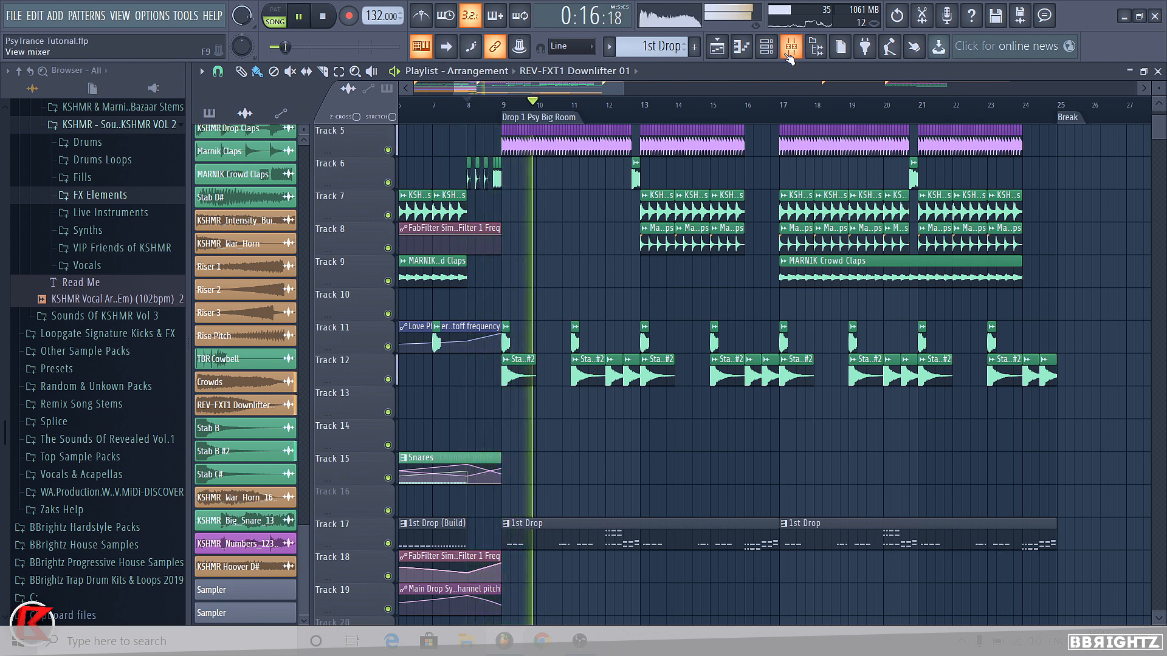
Select the Main Drop Synth, Support LY 1 and Support LY 2 mixer inserts together and lower their volumes slightly.
{"action": "key", "text": "F9"}
{"action": "scroll", "coordinate": [556, 259], "scroll_direction": "up", "scroll_amount": 7}
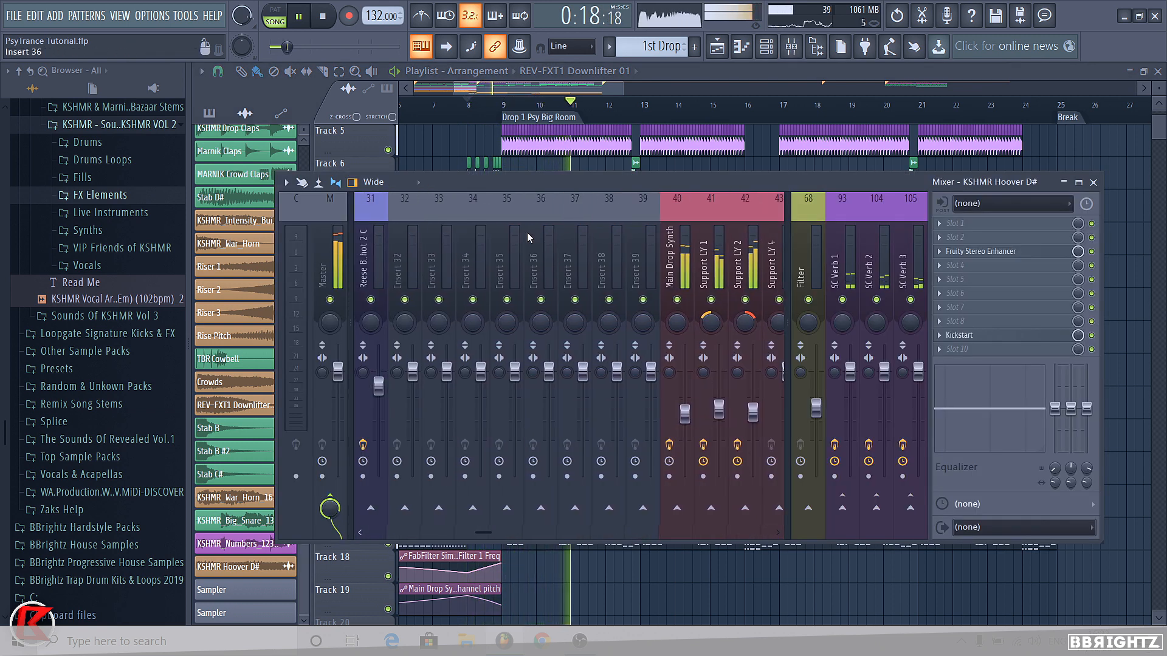
{"action": "scroll", "coordinate": [681, 274], "scroll_direction": "down", "scroll_amount": 3}
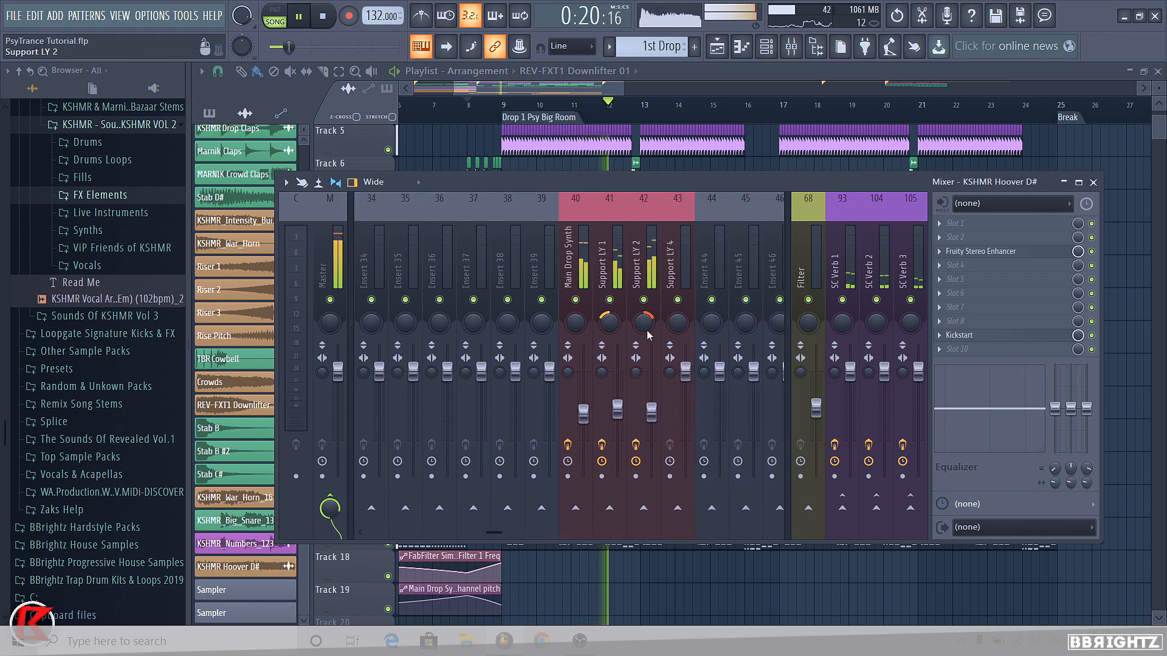
{"action": "left_click", "coordinate": [610, 267]}
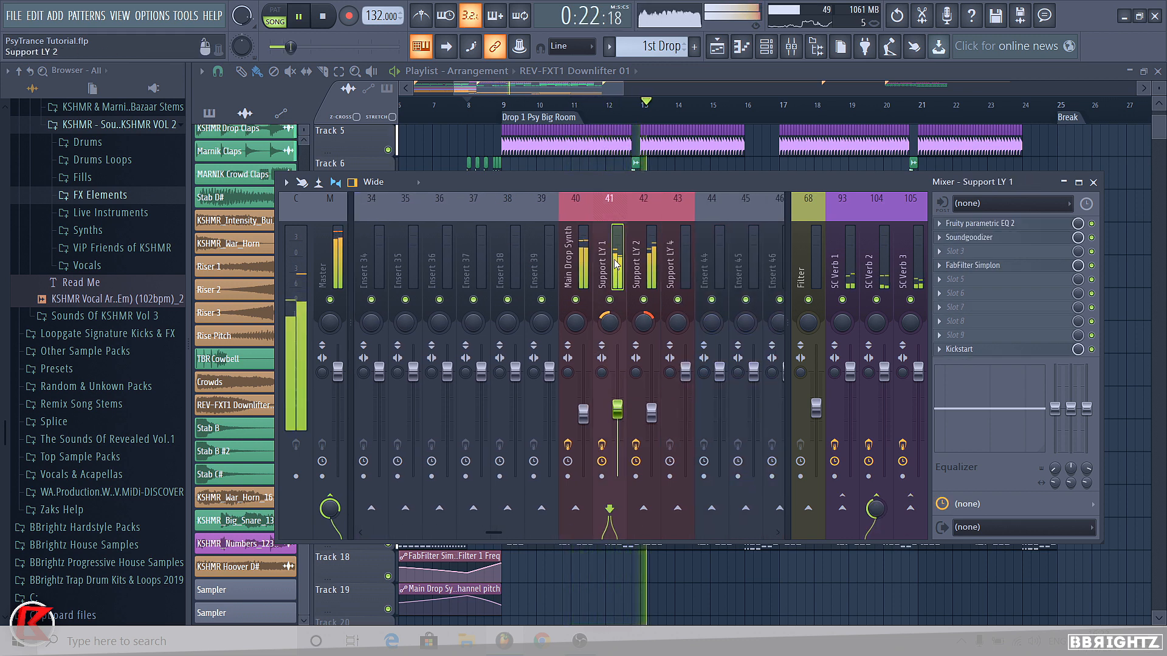
{"action": "left_click", "coordinate": [638, 270], "text": "ctrl+shift"}
{"action": "left_click", "coordinate": [578, 277], "text": "ctrl+shift"}
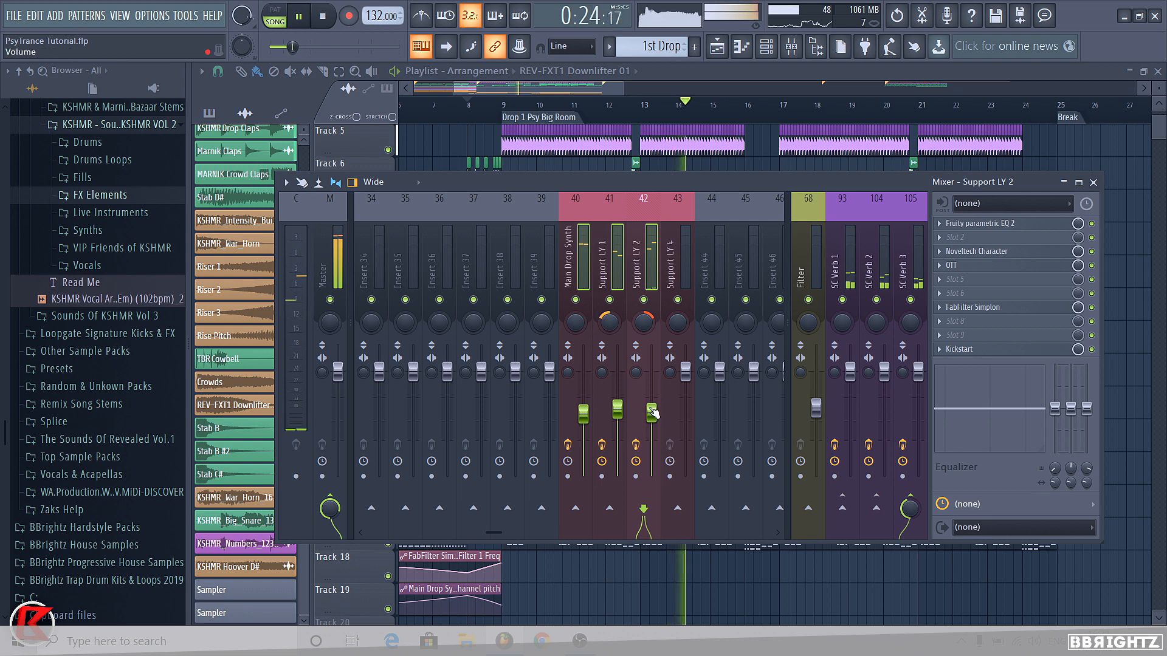
{"action": "left_click_drag", "start_coordinate": [653, 413], "coordinate": [653, 416]}
{"action": "left_click", "coordinate": [677, 261]}
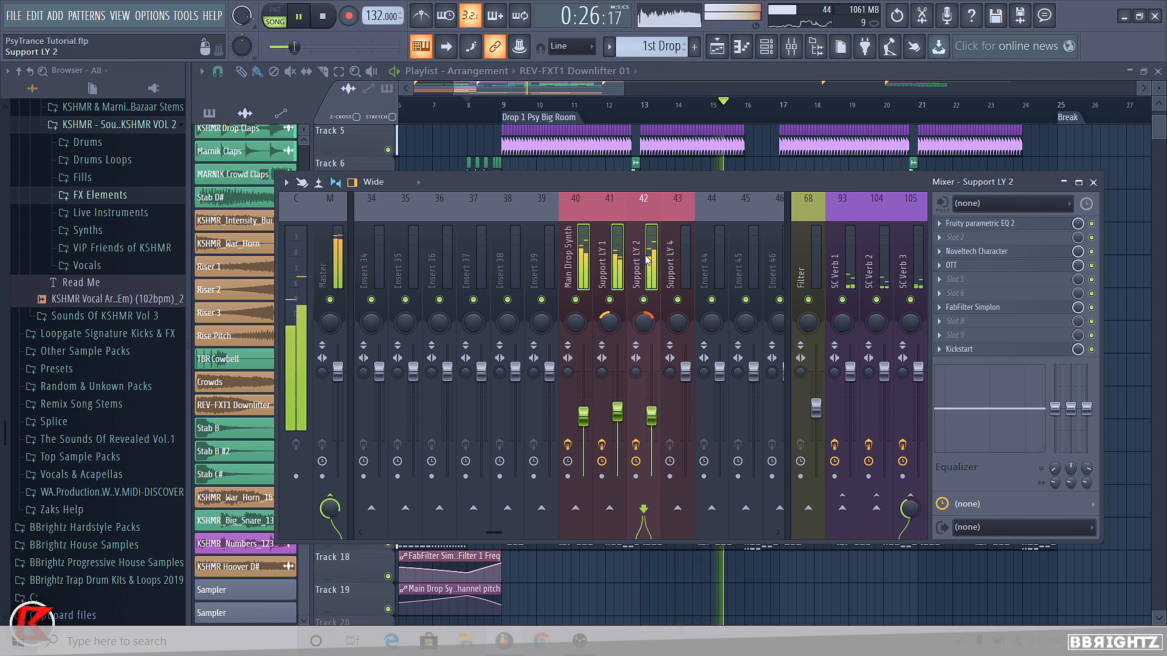
Close the mixer and stop the song playback over the first drop in the playlist.
{"action": "key", "text": "F9"}
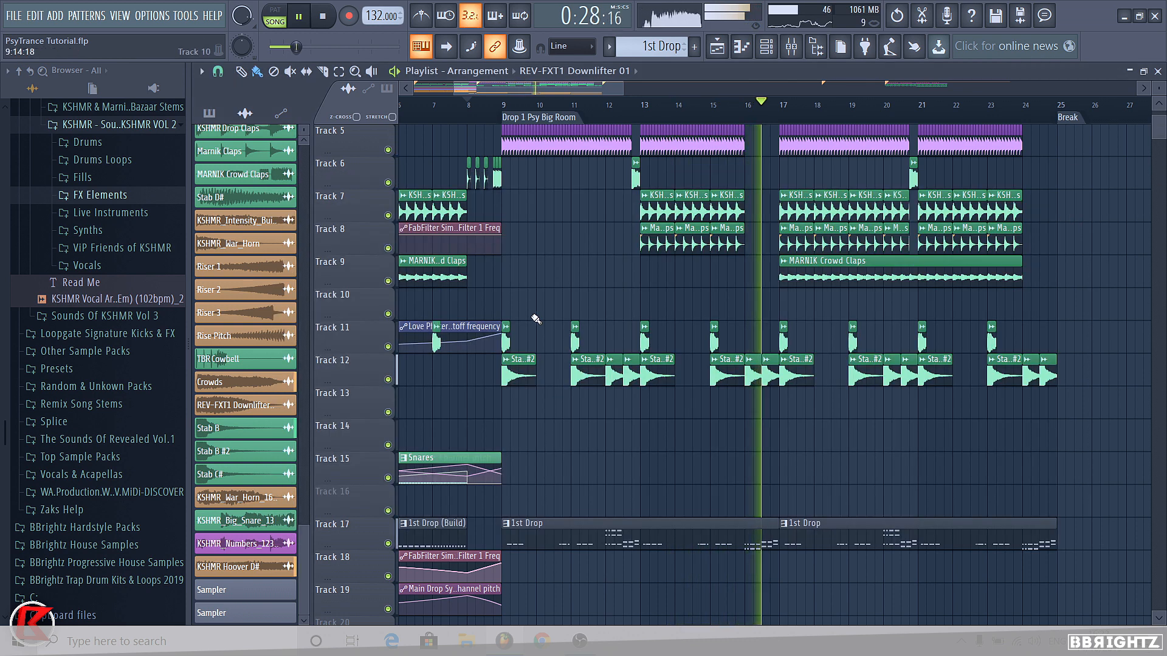
{"action": "scroll", "coordinate": [516, 312], "scroll_direction": "down", "scroll_amount": 3, "text": "ctrl"}
{"action": "scroll", "coordinate": [547, 314], "scroll_direction": "down", "scroll_amount": 3}
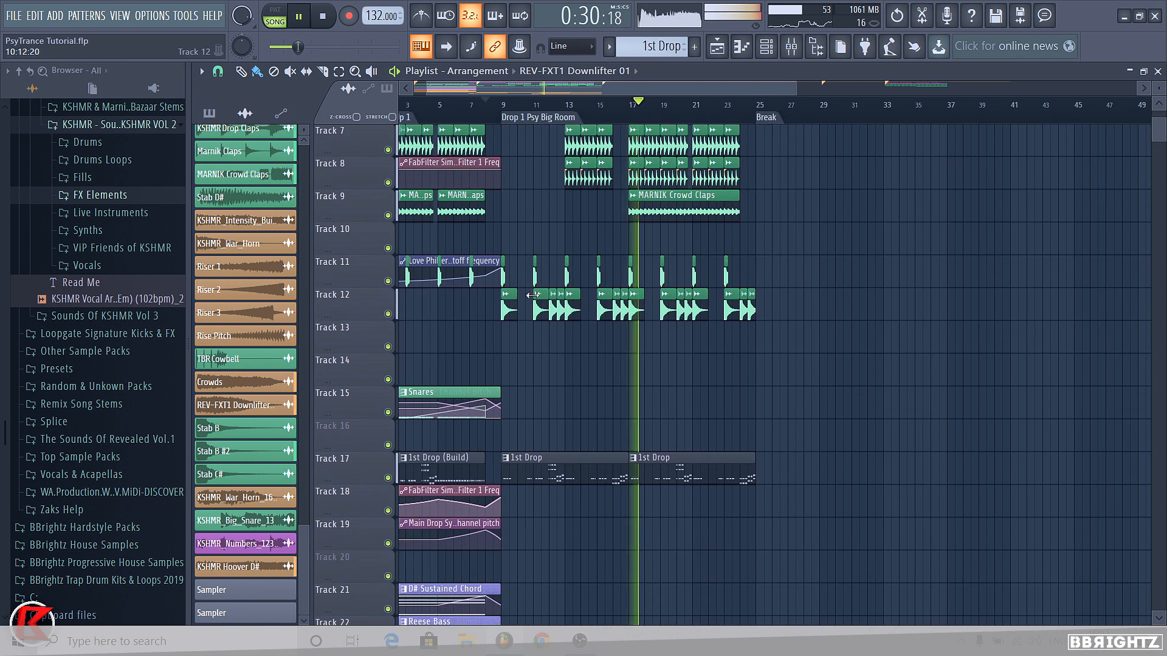
{"action": "key", "text": "space"}
{"action": "scroll", "coordinate": [96, 286], "scroll_direction": "up", "scroll_amount": 3}
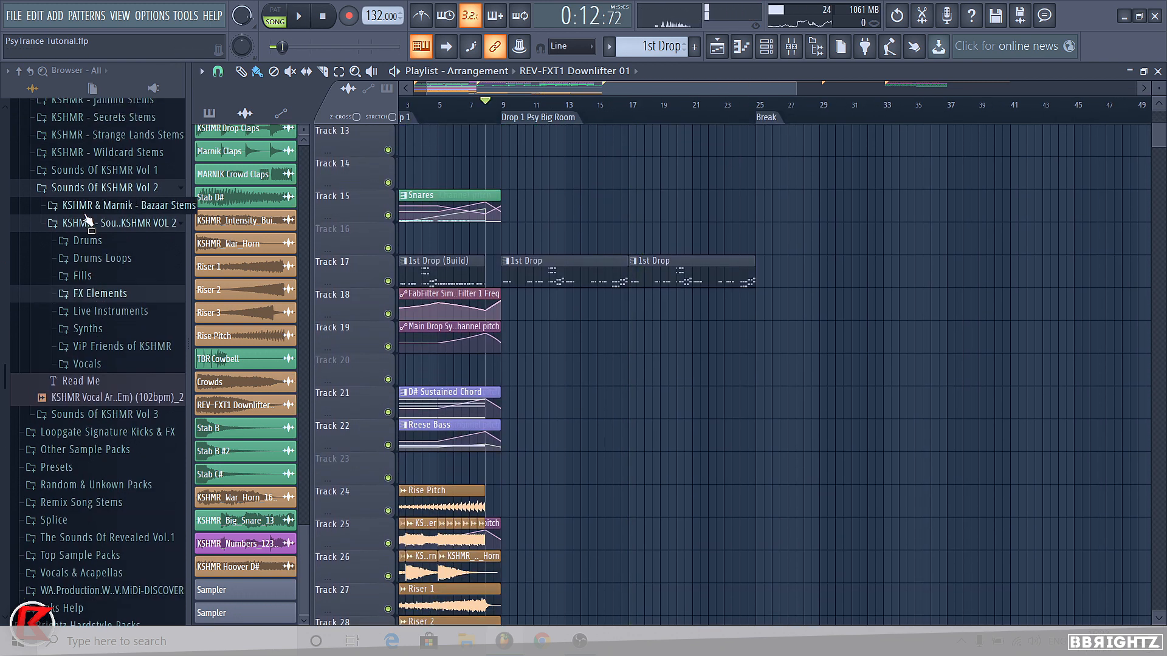
Collapse the KSHMR Stems & Packs folder in the browser and open the Uplifters folder of Revealed FX Tools Vol. 1.
{"action": "scroll", "coordinate": [87, 219], "scroll_direction": "up", "scroll_amount": 10}
{"action": "left_click", "coordinate": [77, 345]}
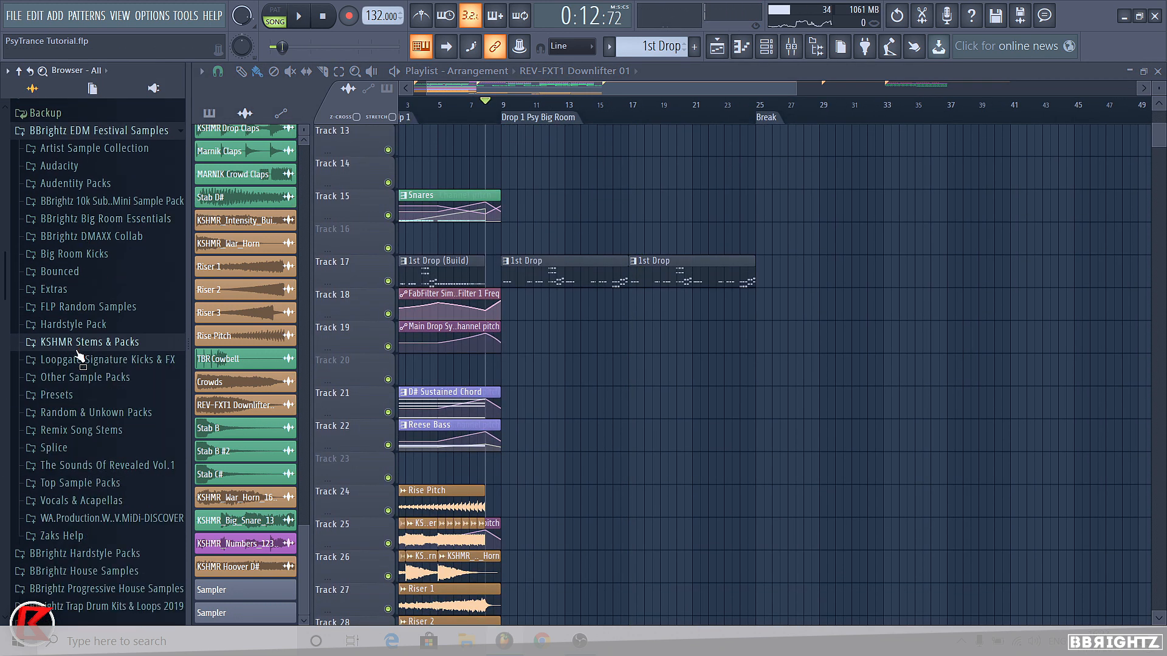
{"action": "left_click", "coordinate": [111, 469]}
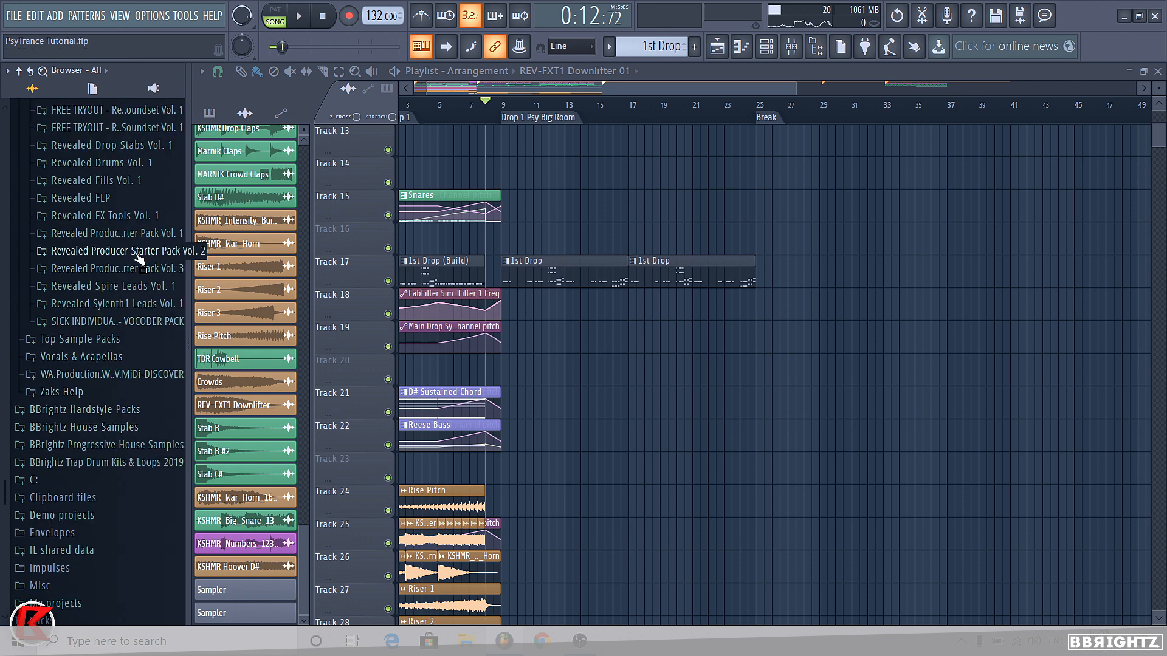
{"action": "left_click", "coordinate": [139, 215]}
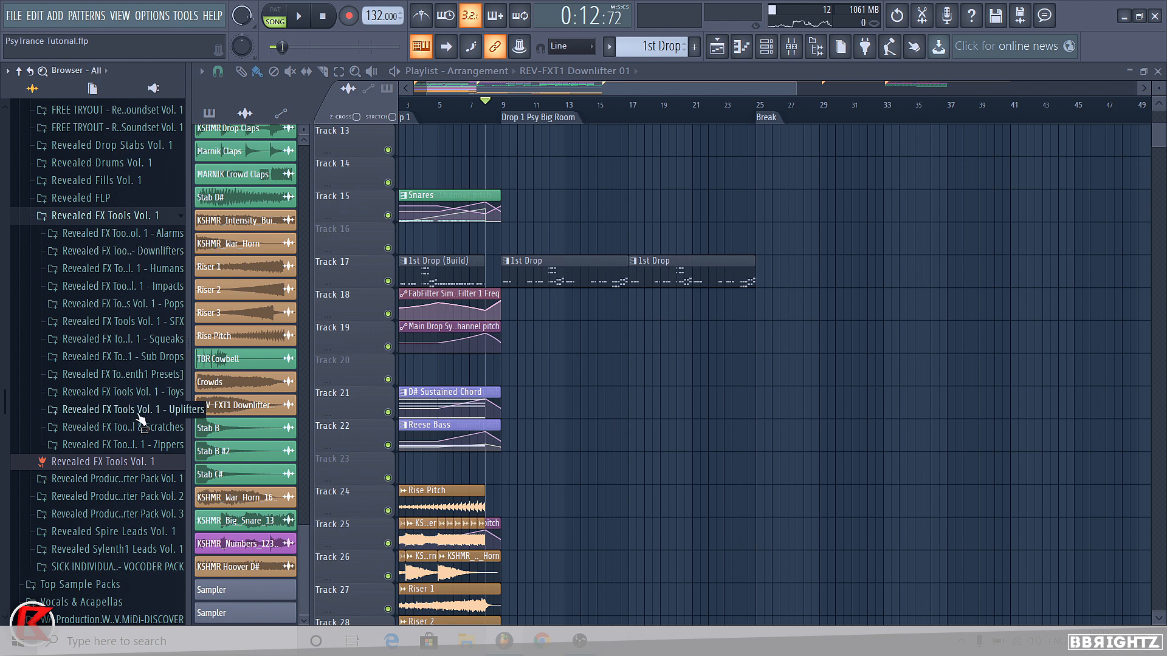
{"action": "left_click", "coordinate": [139, 412]}
Add the REV-FXT1 Uplifters 01 sample to track 21 and REV-FXT1 Uplifters 03 to track 23 in the playlist.
{"action": "left_click_drag", "start_coordinate": [130, 436], "coordinate": [638, 395]}
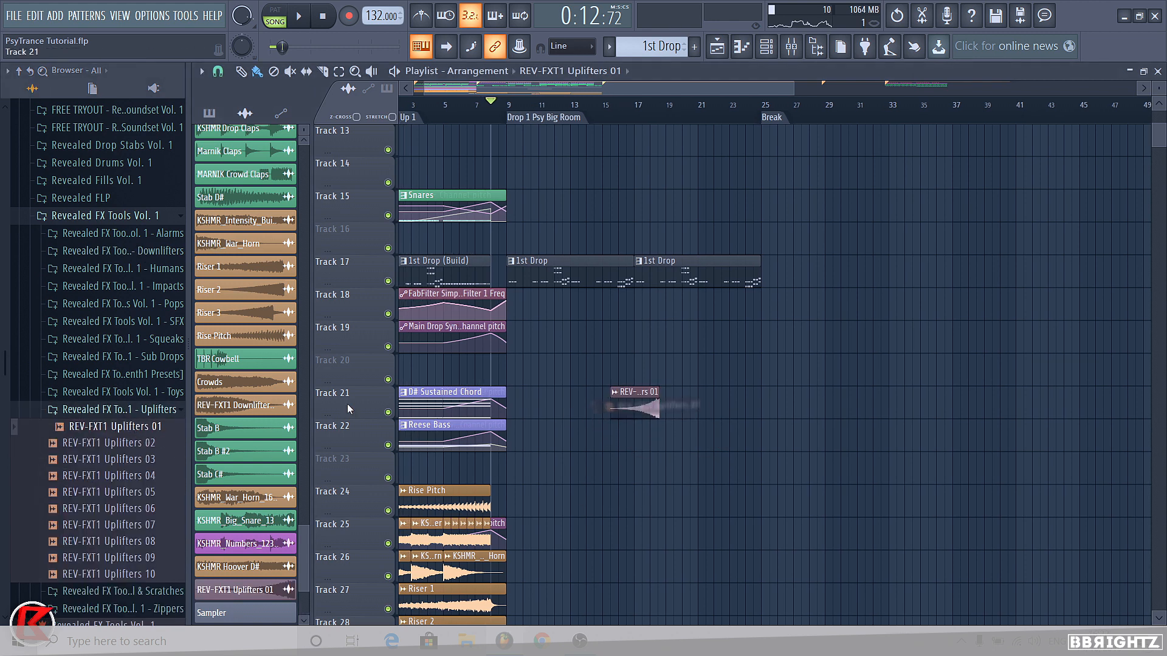
{"action": "left_click", "coordinate": [121, 442]}
{"action": "left_click", "coordinate": [126, 460]}
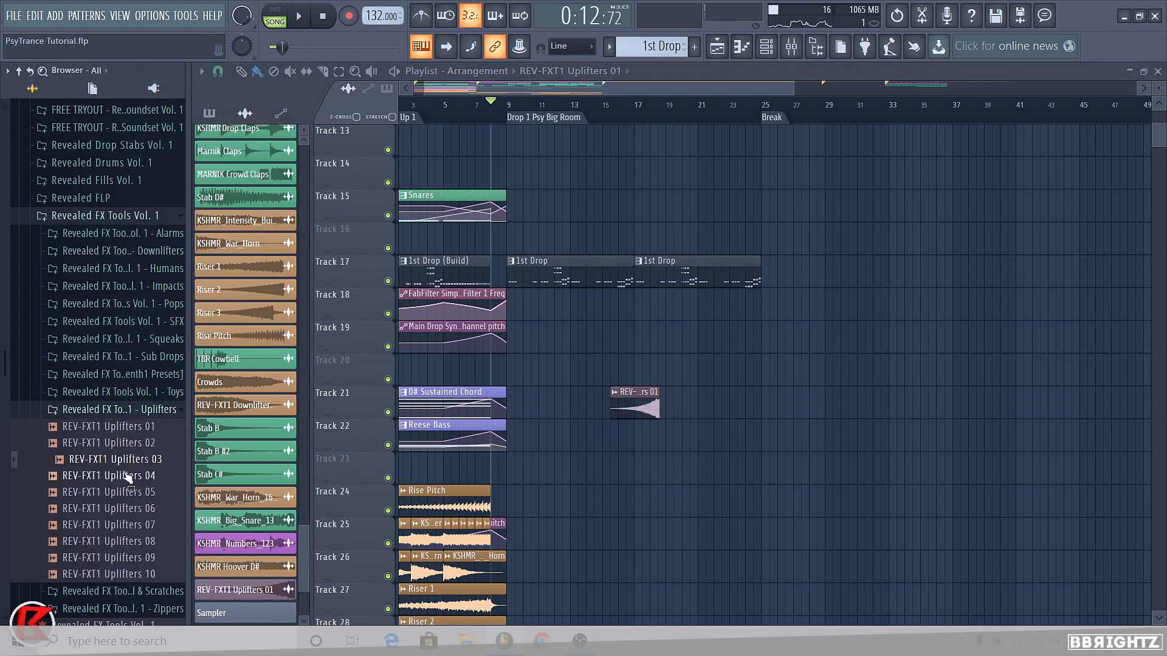
{"action": "left_click_drag", "start_coordinate": [206, 462], "coordinate": [635, 468]}
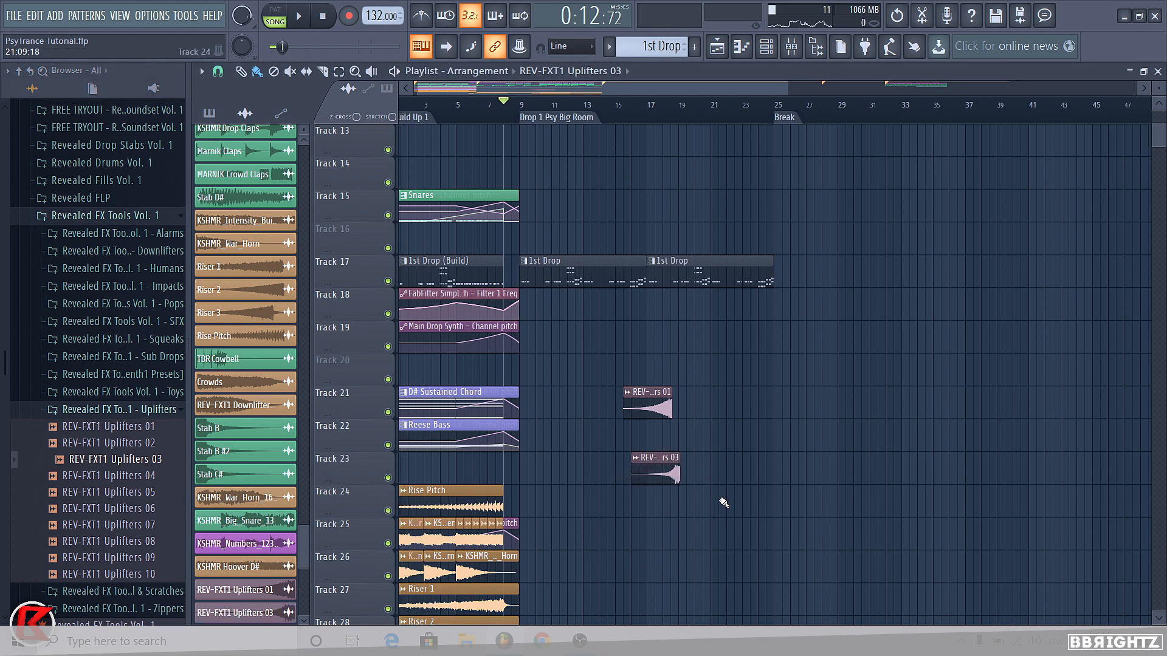
Move Uplifters 03 to track 35 and Uplifters 01 to track 36, with both clips starting at bar 5.
{"action": "left_click_drag", "start_coordinate": [636, 404], "coordinate": [532, 451]}
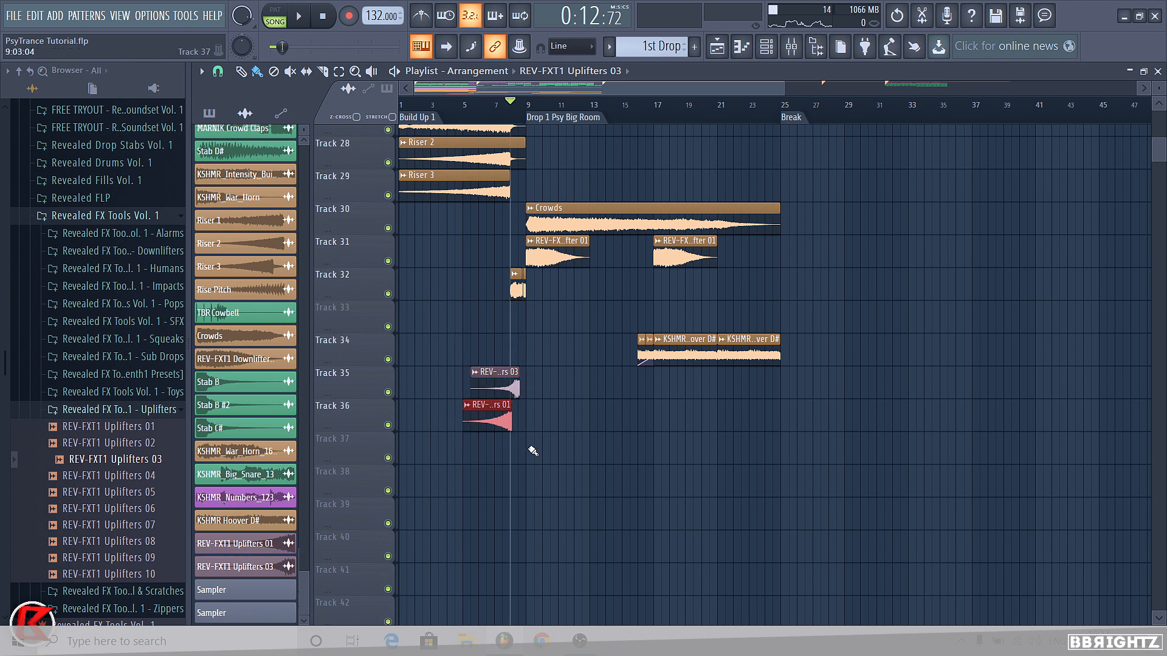
{"action": "left_click", "coordinate": [636, 416], "text": "ctrl"}
{"action": "scroll", "coordinate": [484, 395], "scroll_direction": "up", "scroll_amount": 4}
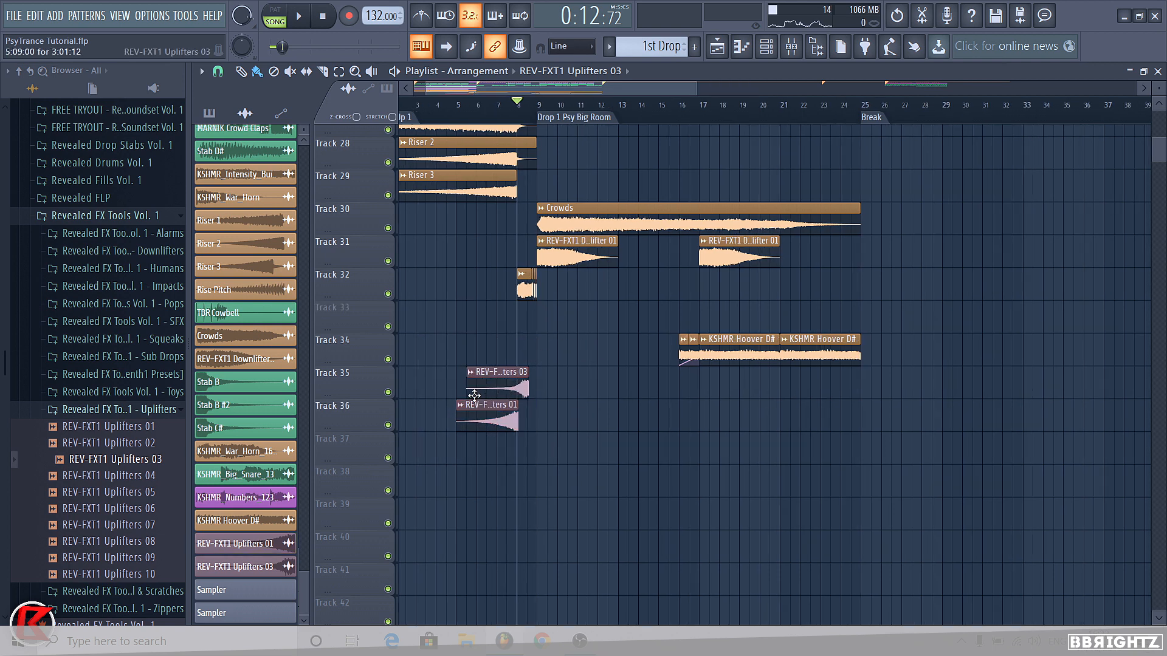
{"action": "left_click_drag", "start_coordinate": [509, 386], "coordinate": [493, 391]}
{"action": "scroll", "coordinate": [494, 390], "scroll_direction": "up", "scroll_amount": 1}
{"action": "scroll", "coordinate": [529, 395], "scroll_direction": "up", "scroll_amount": 4}
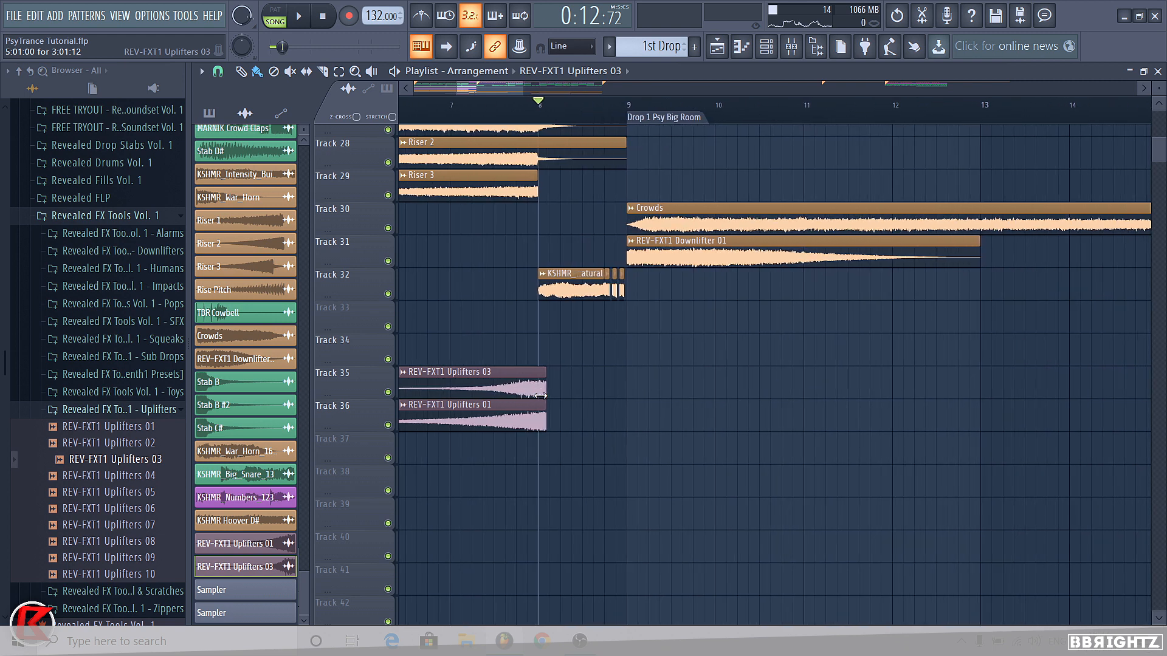
Trim the ends of both uplifter clips on tracks 35 and 36 so they stop exactly at bar 8.
{"action": "left_click_drag", "start_coordinate": [541, 447], "coordinate": [518, 372]}
{"action": "scroll", "coordinate": [549, 461], "scroll_direction": "up", "scroll_amount": 6}
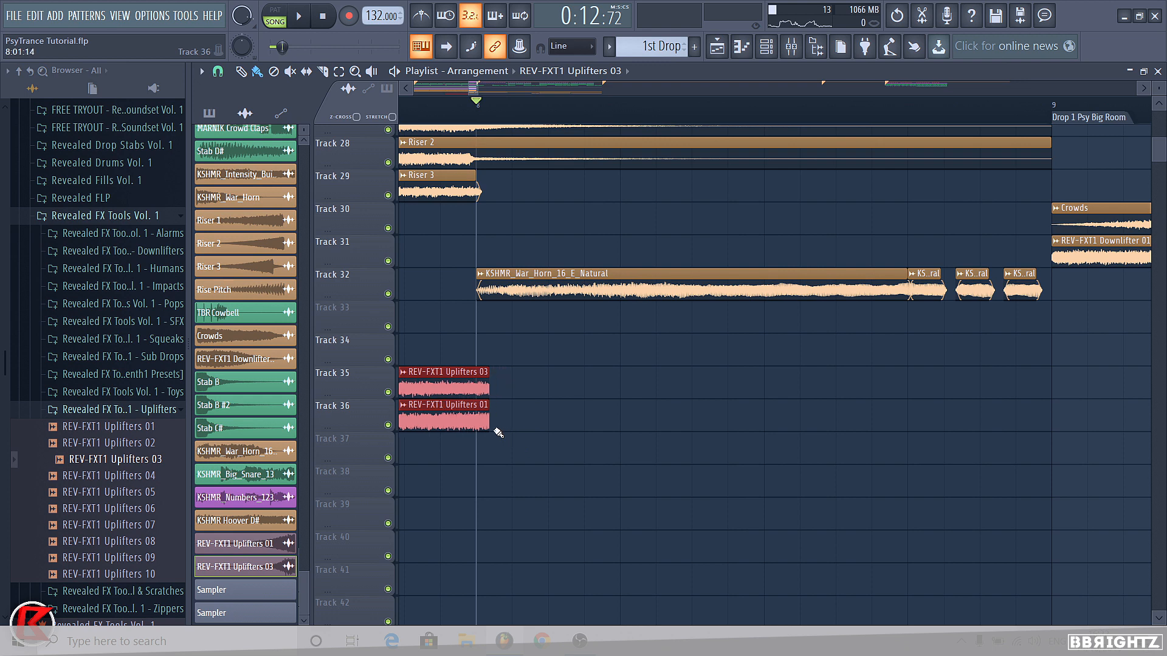
{"action": "scroll", "coordinate": [575, 448], "scroll_direction": "up", "scroll_amount": 2}
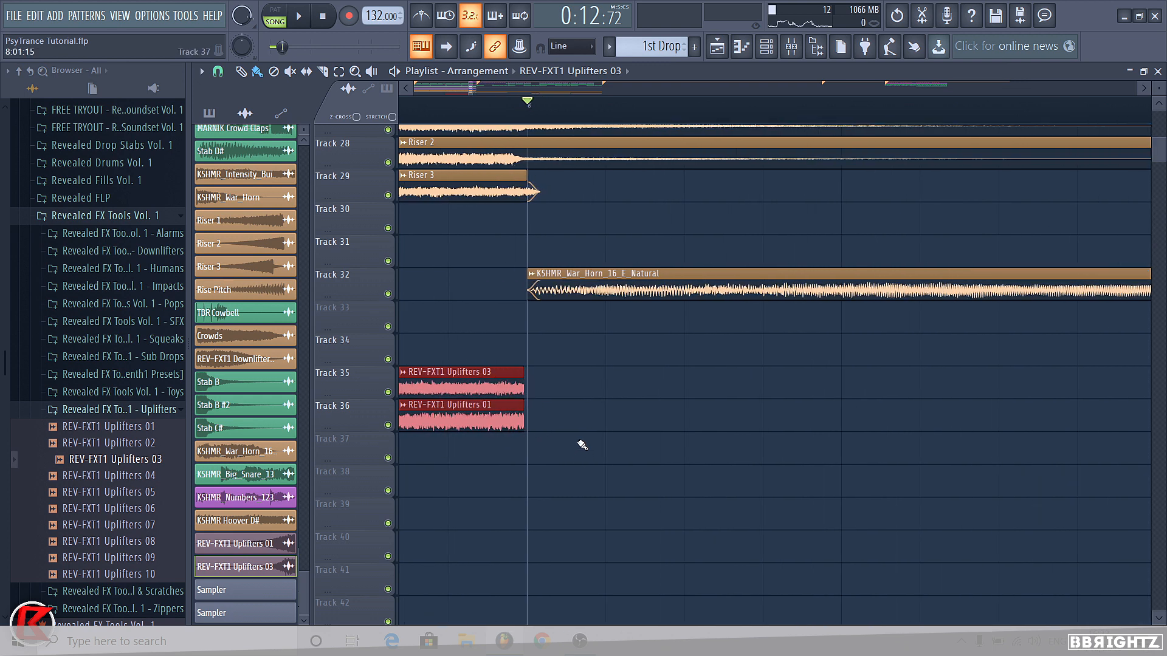
{"action": "scroll", "coordinate": [582, 445], "scroll_direction": "down", "scroll_amount": 5}
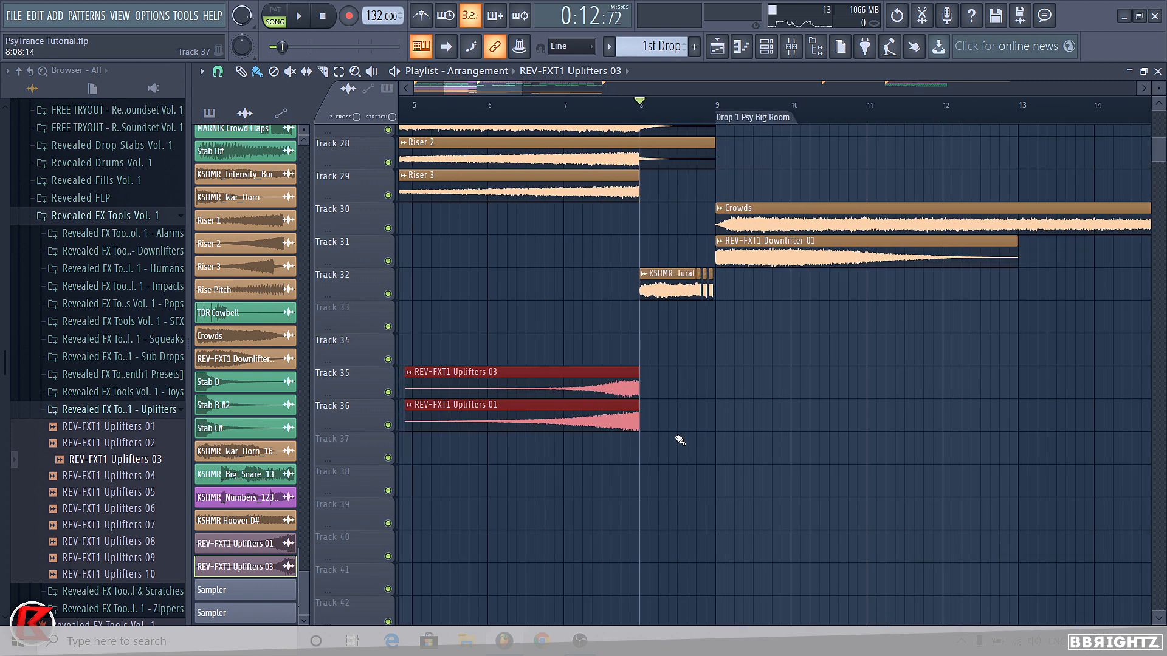
Copy the Uplifters 01 clip to bar 14 on track 36, and copy both uplifters so they end at the Break marker.
{"action": "scroll", "coordinate": [680, 440], "scroll_direction": "down", "scroll_amount": 5}
{"action": "scroll", "coordinate": [571, 382], "scroll_direction": "down", "scroll_amount": 3}
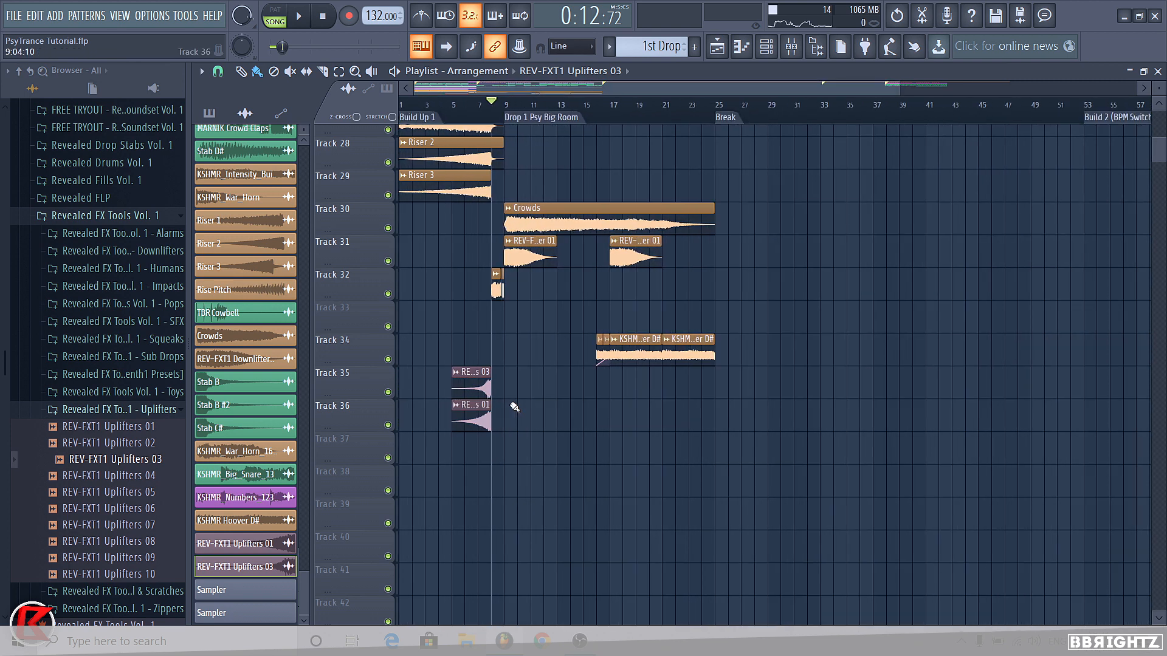
{"action": "scroll", "coordinate": [515, 407], "scroll_direction": "down", "scroll_amount": 1}
{"action": "left_click_drag", "start_coordinate": [467, 423], "coordinate": [572, 419]}
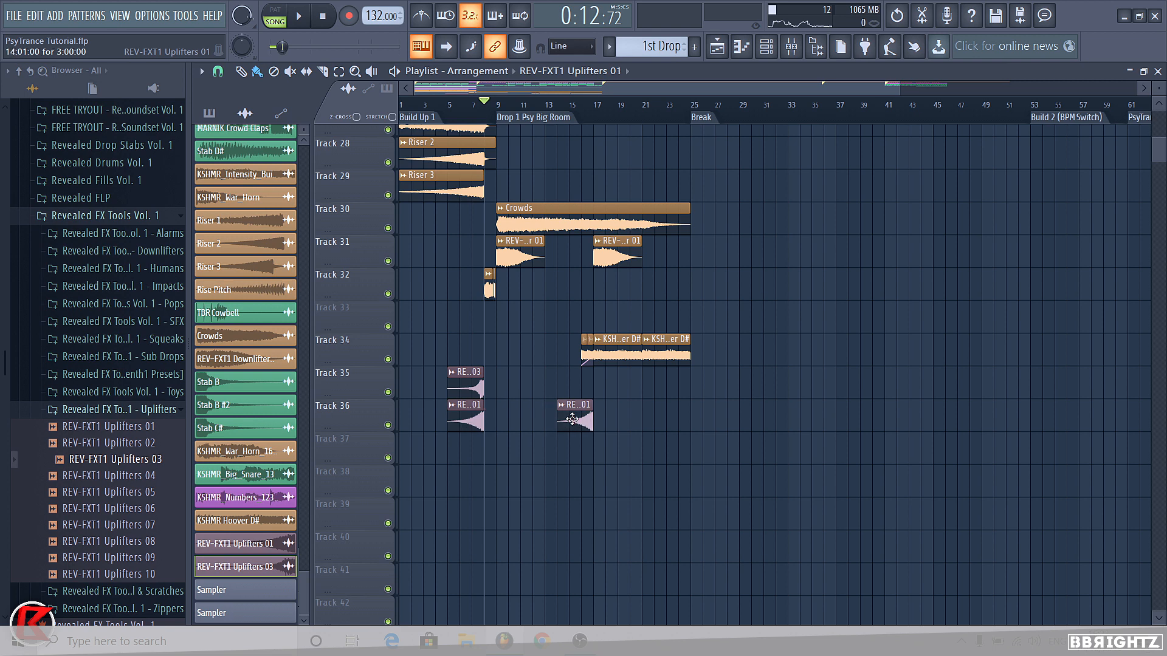
{"action": "left_click_drag", "start_coordinate": [483, 463], "coordinate": [670, 383]}
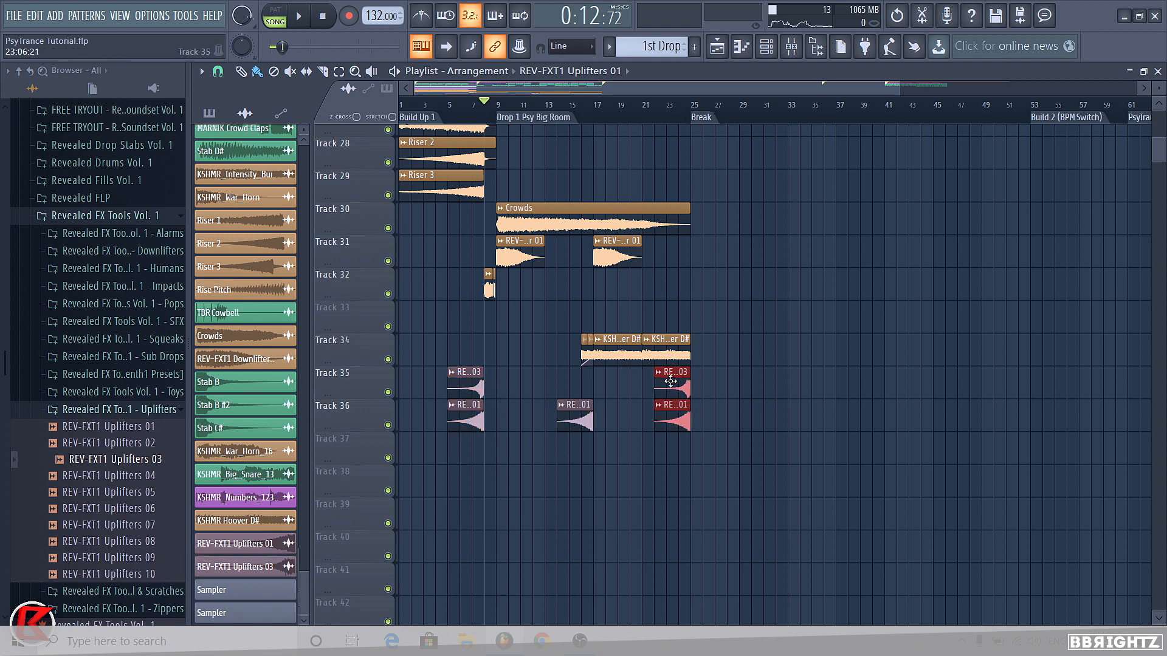
{"action": "left_click", "coordinate": [696, 390], "text": "ctrl"}
Recolor the Uplifters 03 and Uplifters 01 clips orange to match the other riser clips.
{"action": "left_click", "coordinate": [451, 372]}
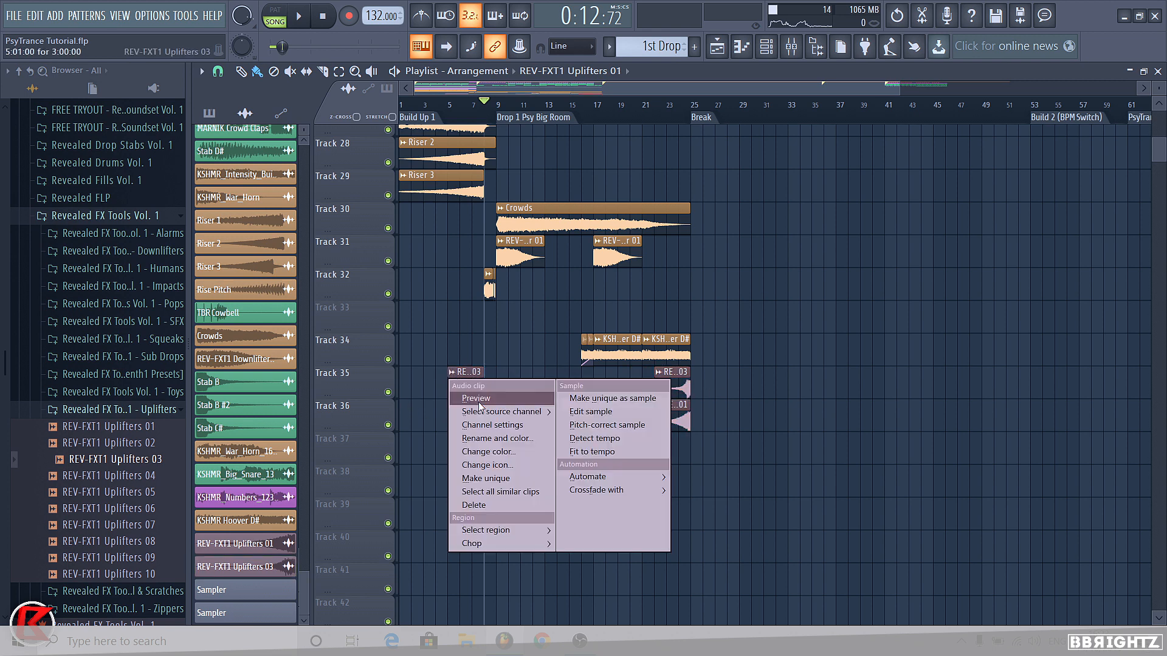
{"action": "left_click", "coordinate": [522, 457]}
{"action": "left_click", "coordinate": [529, 424]}
{"action": "left_click", "coordinate": [451, 404]}
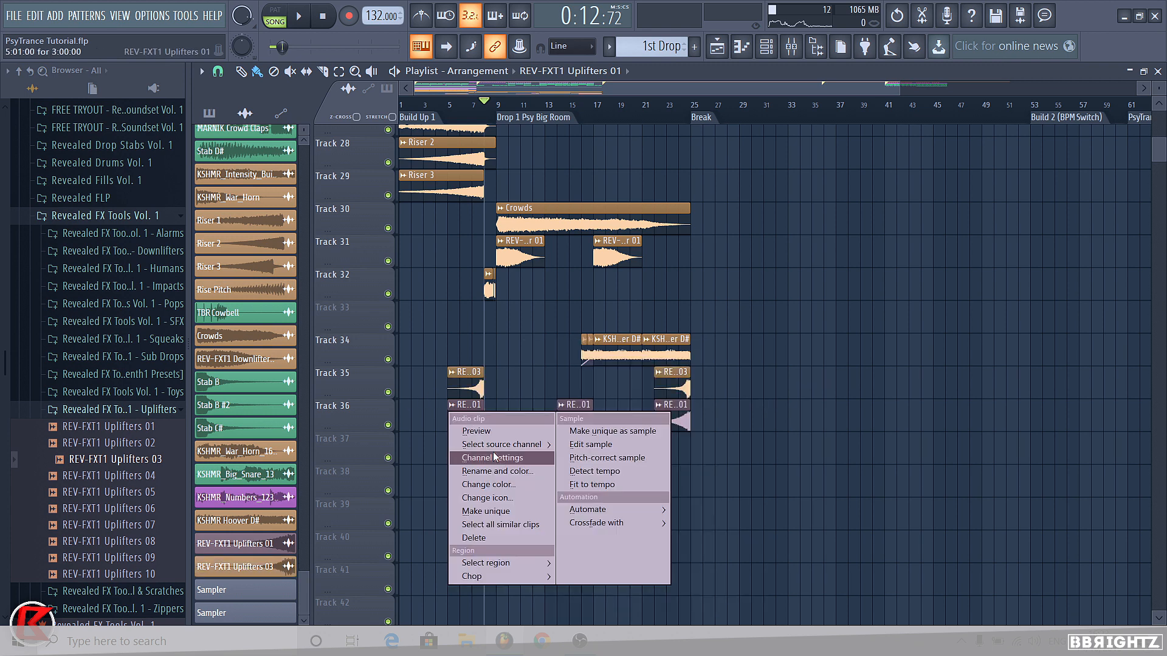
{"action": "left_click", "coordinate": [497, 480]}
{"action": "left_click", "coordinate": [506, 433]}
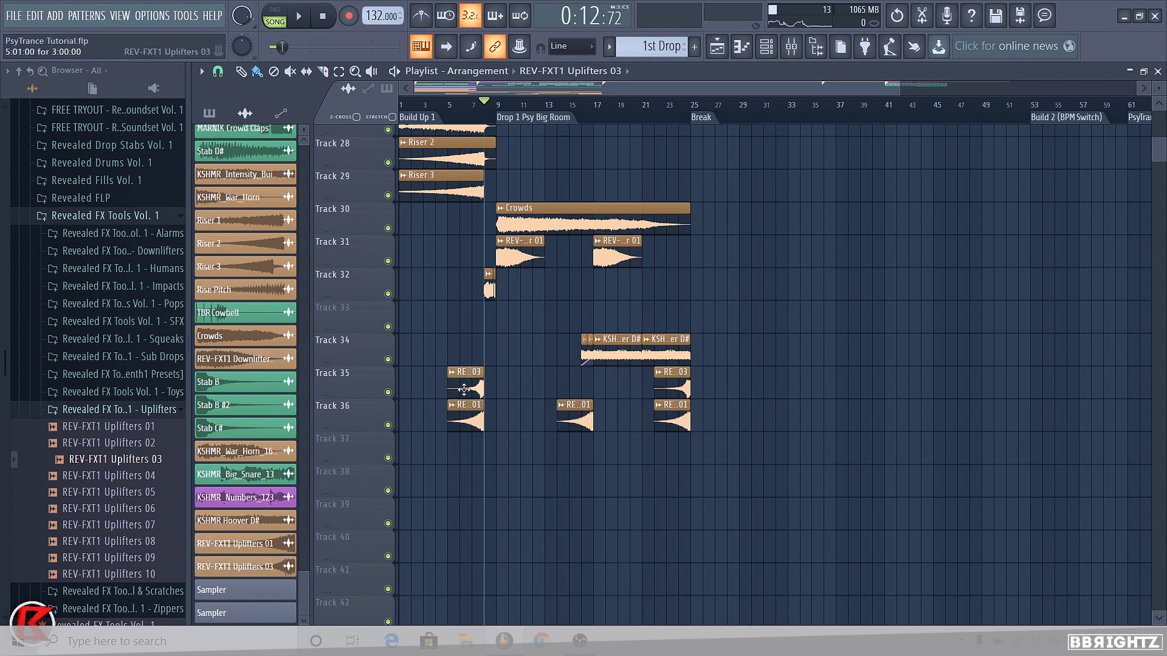
Mute the Uplifters 01 clips on track 36 and route REV-FXT1 Uplifters 03 to mixer insert 59.
{"action": "left_click", "coordinate": [460, 102]}
{"action": "left_click", "coordinate": [485, 415]}
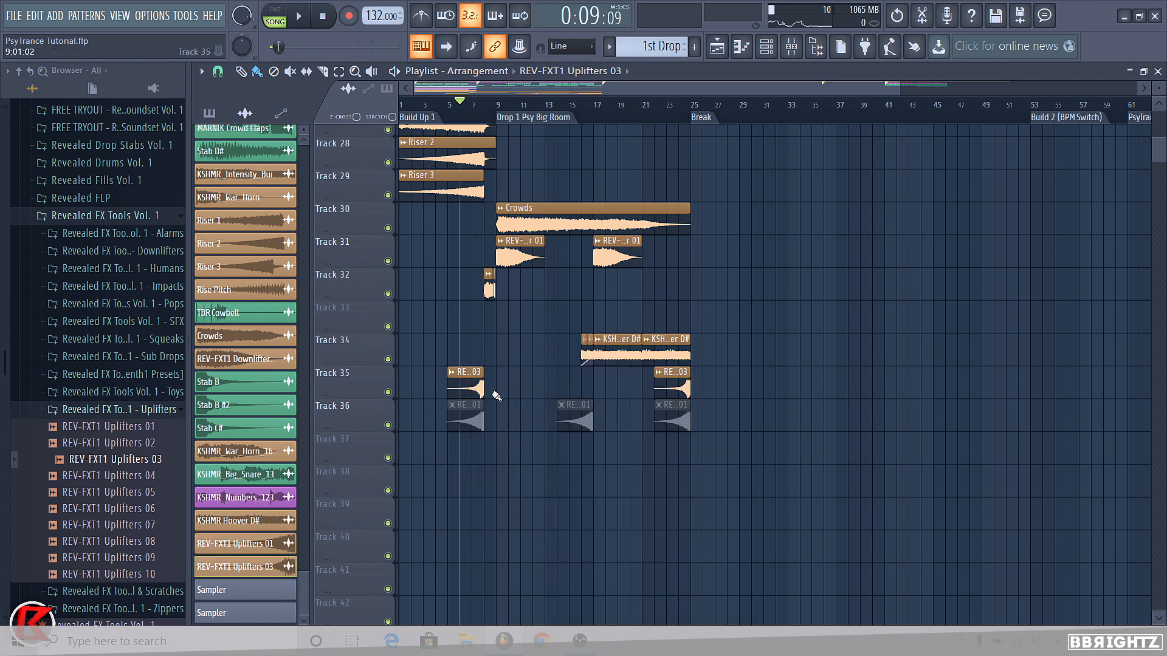
{"action": "left_click", "coordinate": [812, 51]}
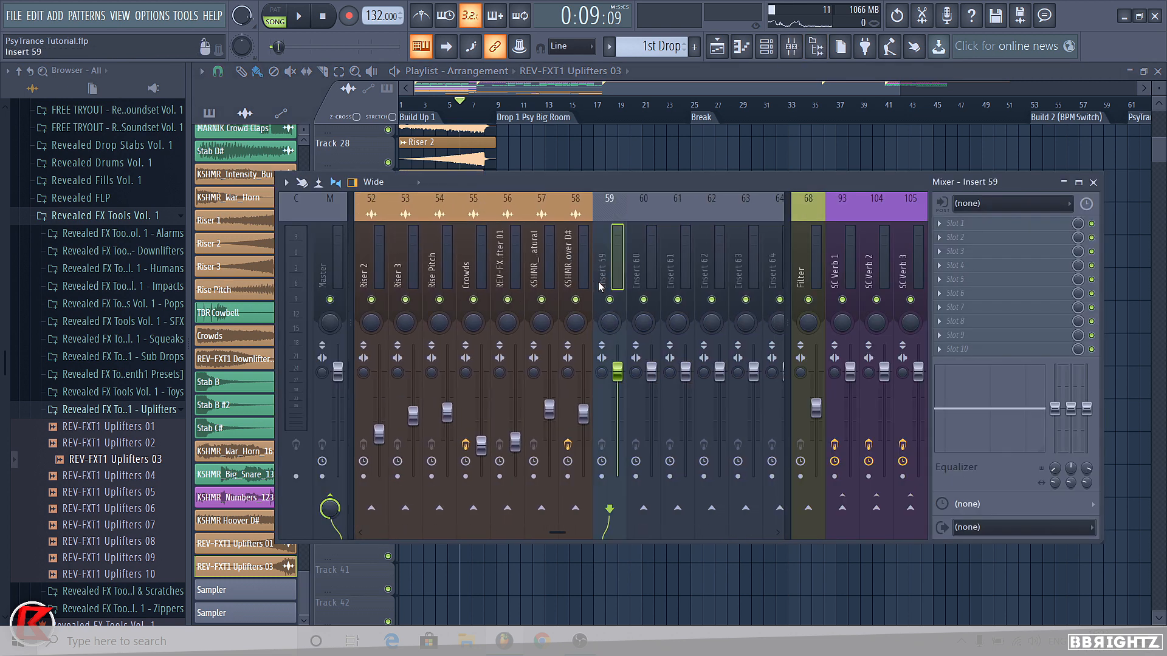
{"action": "key", "text": "F9"}
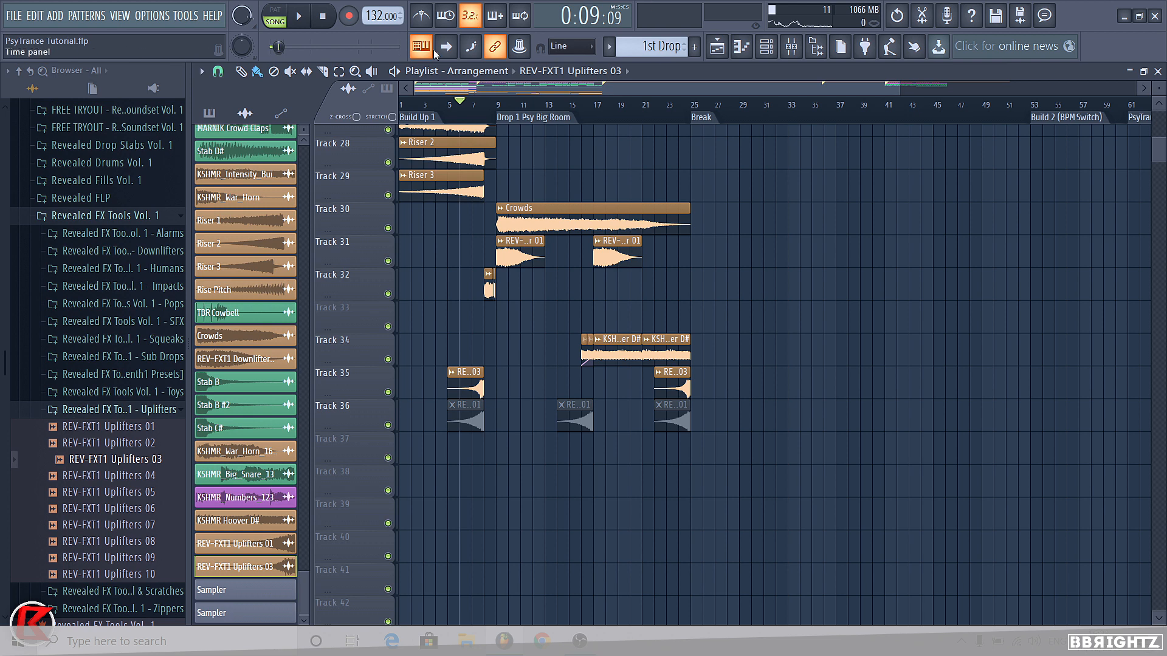
{"action": "left_click", "coordinate": [791, 46]}
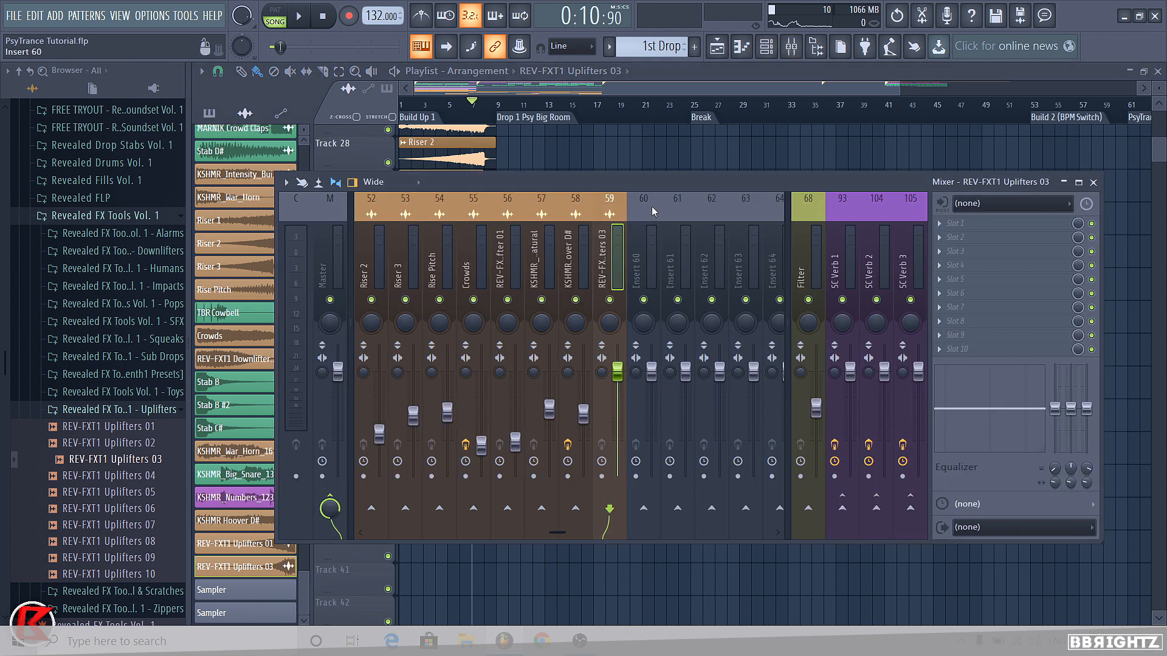
{"action": "key", "text": "F9"}
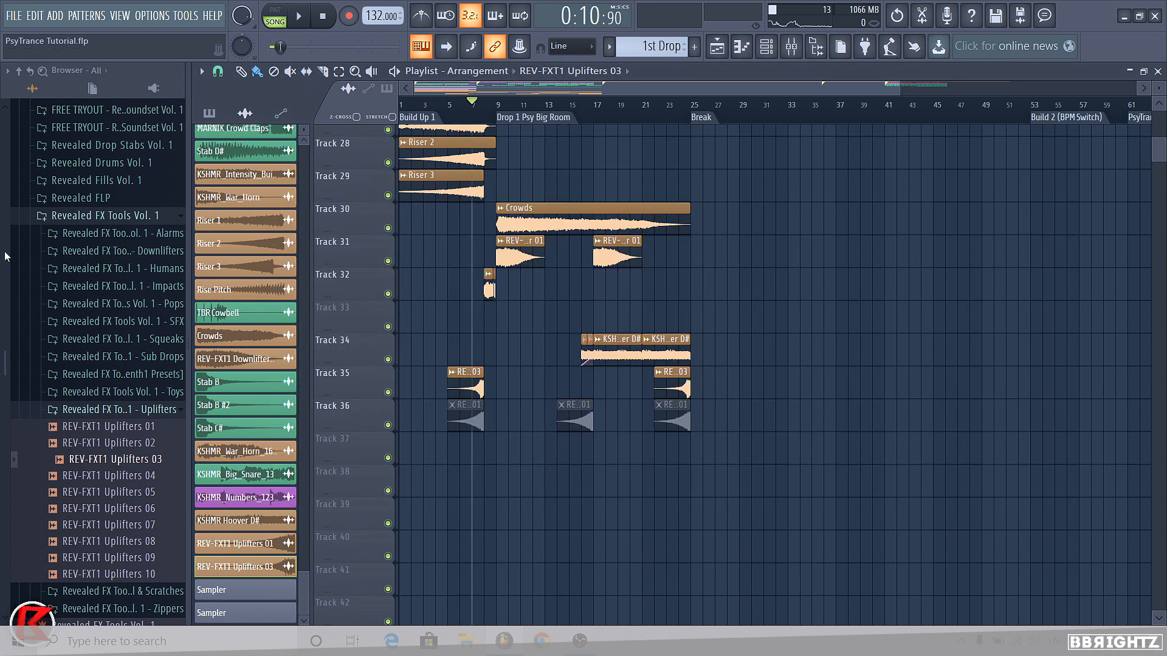
Collapse the Uplifters folder and its parent Revealed FX Tools Vol. 1 folder in the browser.
{"action": "left_click", "coordinate": [122, 409]}
{"action": "left_click", "coordinate": [79, 217]}
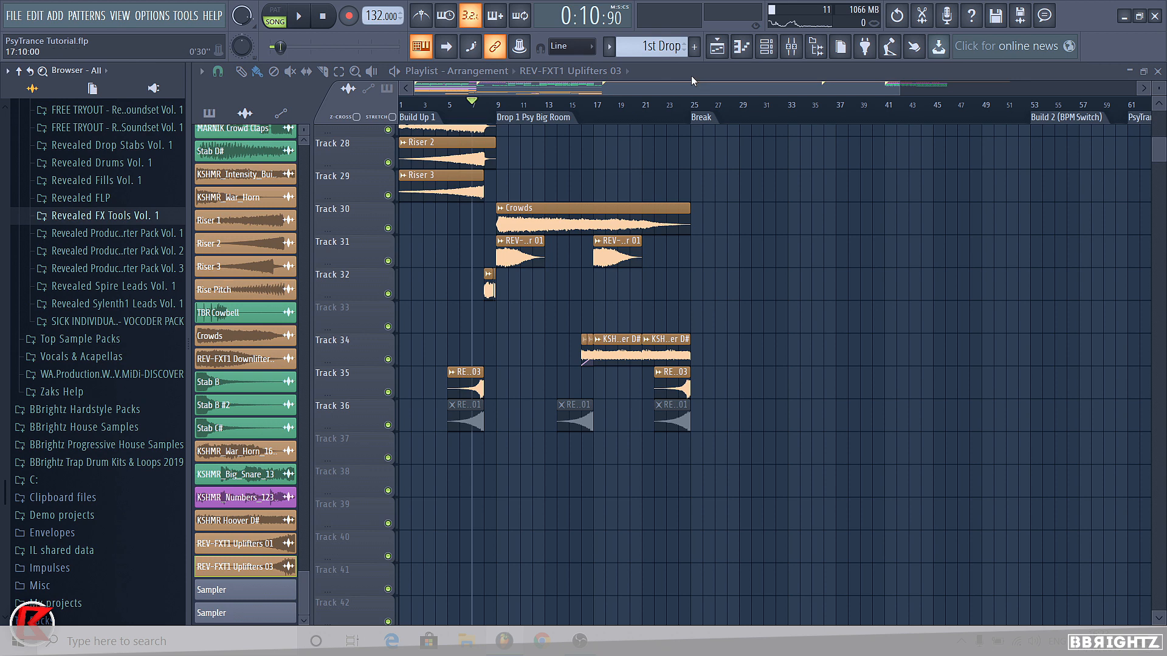
Lower the volume of REV-FXT1 Uplifters 03 on mixer insert 59 while the build-up plays.
{"action": "left_click", "coordinate": [789, 54]}
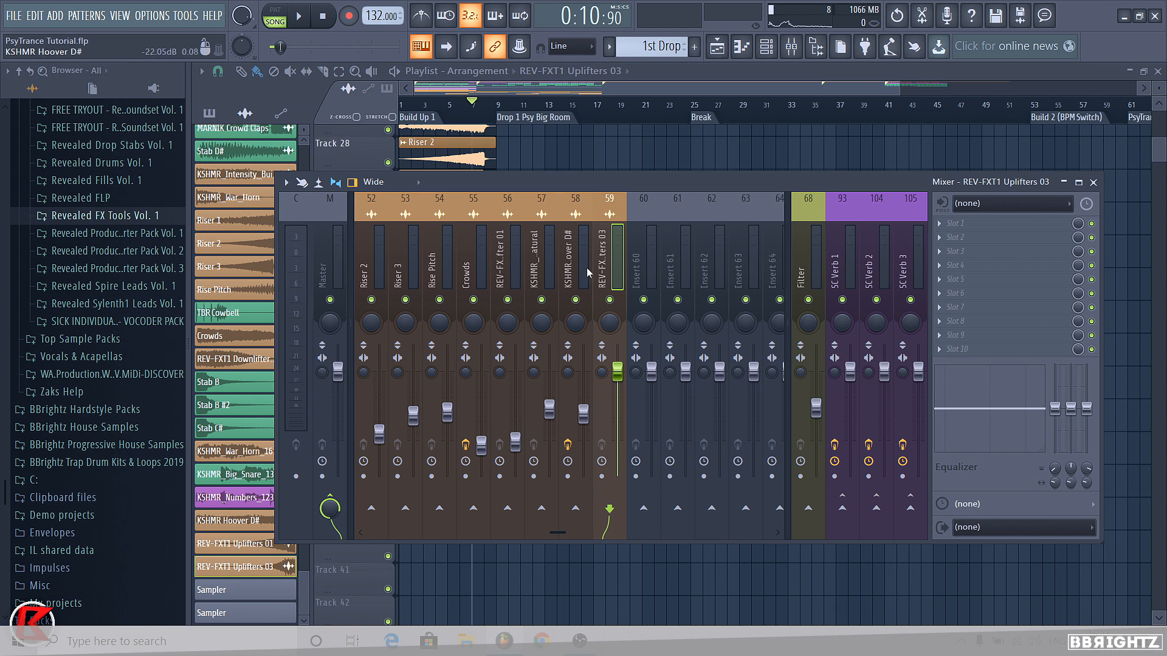
{"action": "key", "text": "space"}
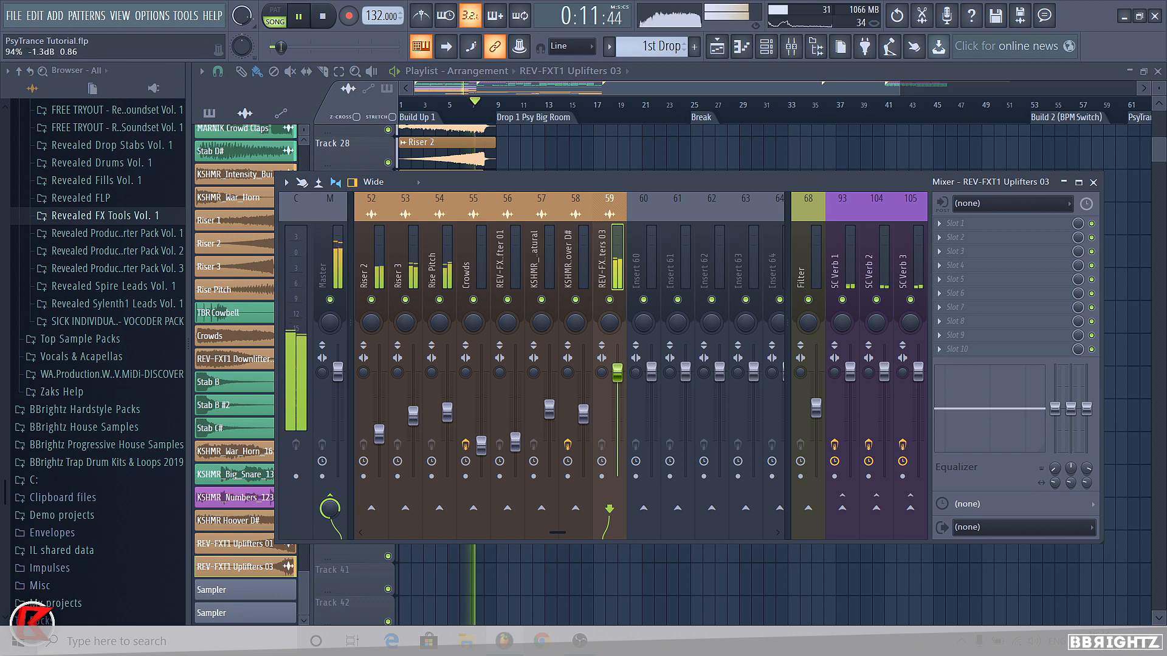
{"action": "left_click_drag", "start_coordinate": [617, 371], "coordinate": [620, 424]}
{"action": "key", "text": "space"}
{"action": "key", "text": "space"}
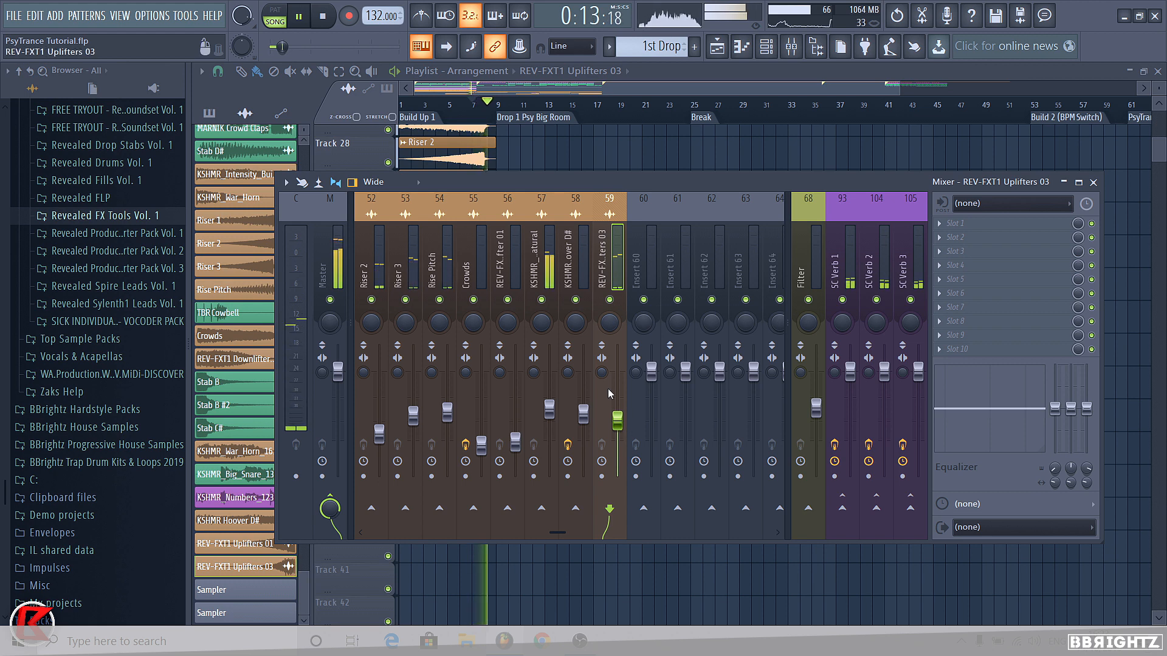
Stop playback, mute the first Uplifters 03 clip on track 35 and unmute the first Uplifters 01 clip on track 36.
{"action": "key", "text": "F9"}
{"action": "key", "text": "space"}
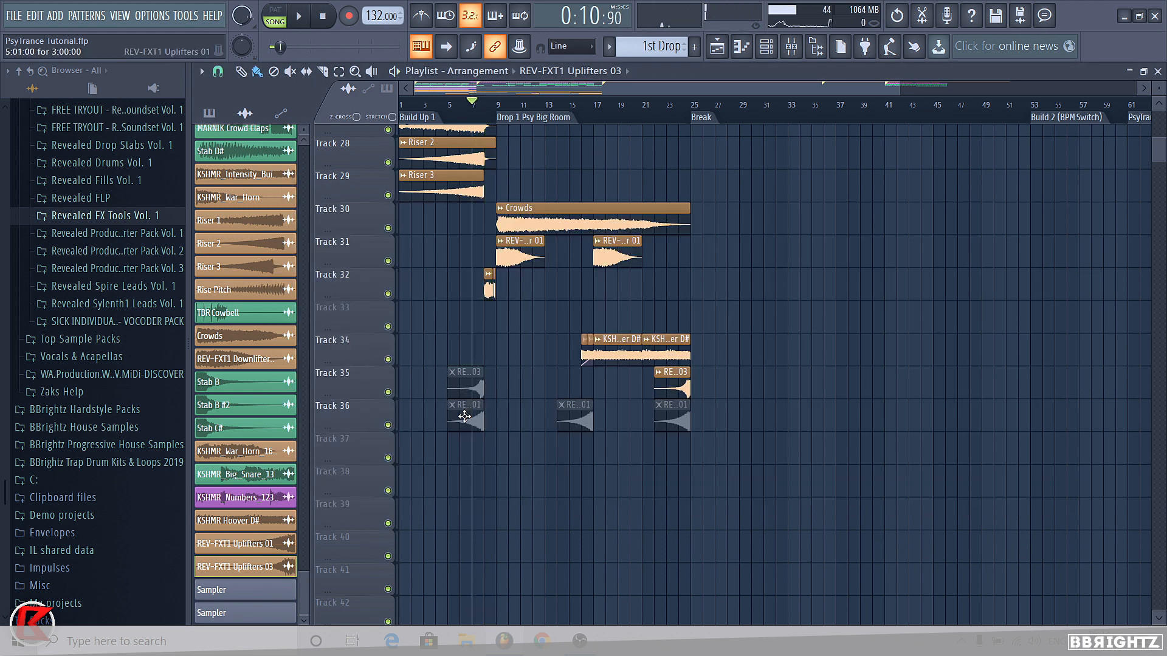
{"action": "left_click", "coordinate": [465, 416]}
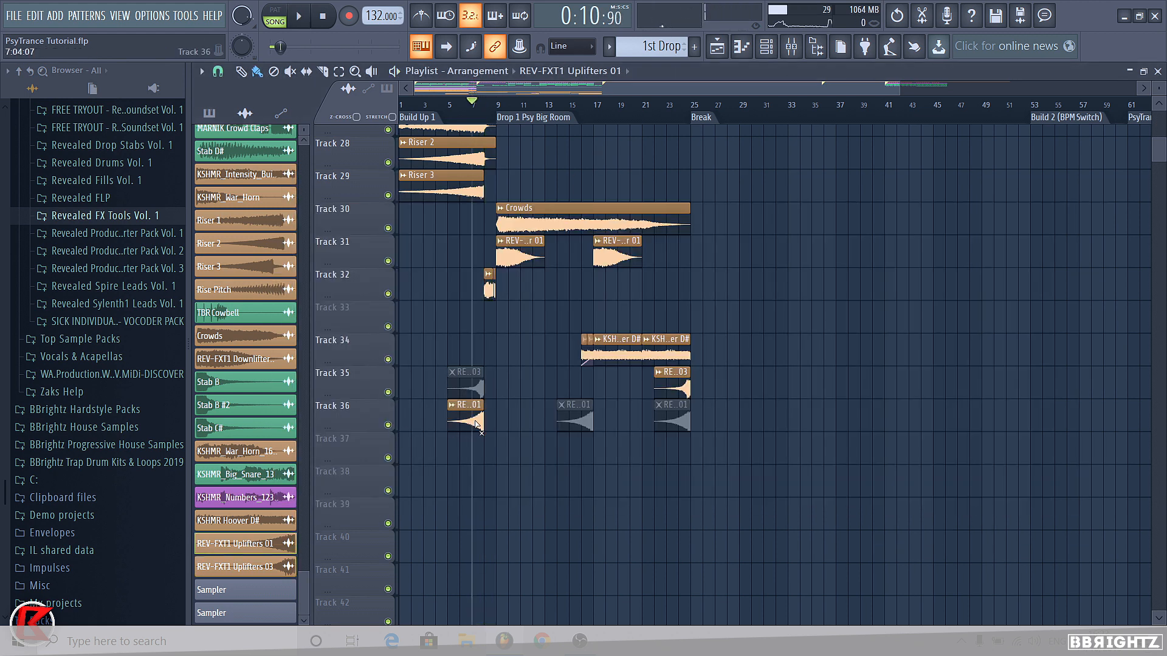
Route REV-FXT1 Uplifters 01 to mixer insert 60 and lower its volume while the build-up plays.
{"action": "left_click", "coordinate": [792, 50]}
{"action": "left_click", "coordinate": [654, 251]}
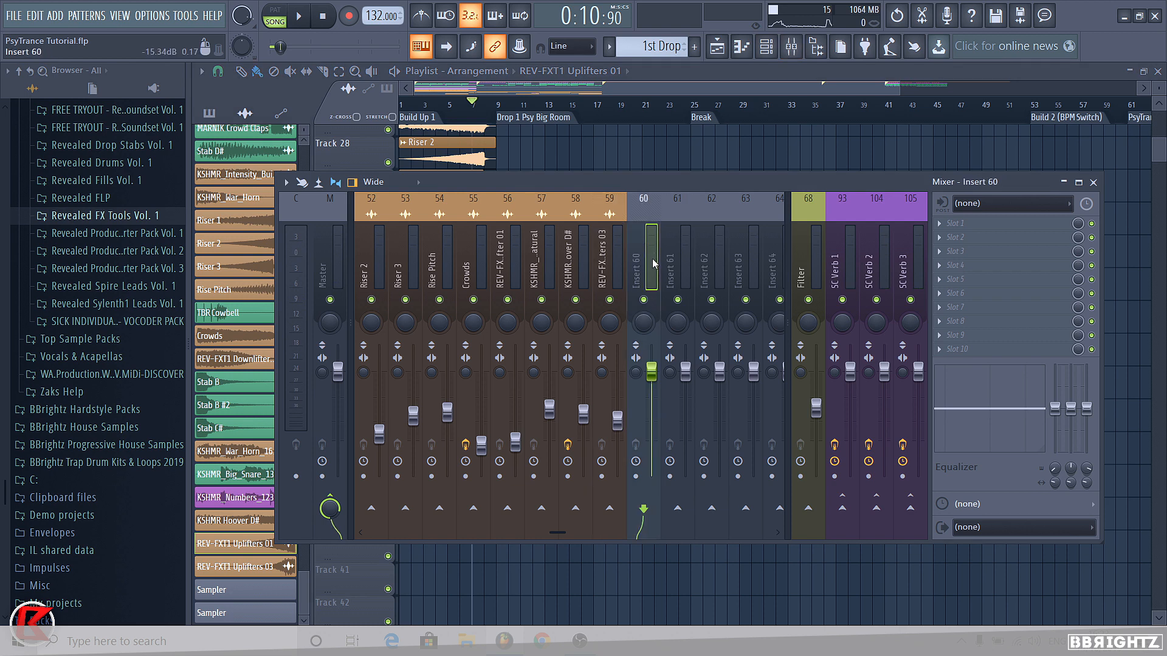
{"action": "key", "text": "ctrl+l"}
{"action": "key", "text": "space"}
{"action": "left_click_drag", "start_coordinate": [651, 370], "coordinate": [652, 415]}
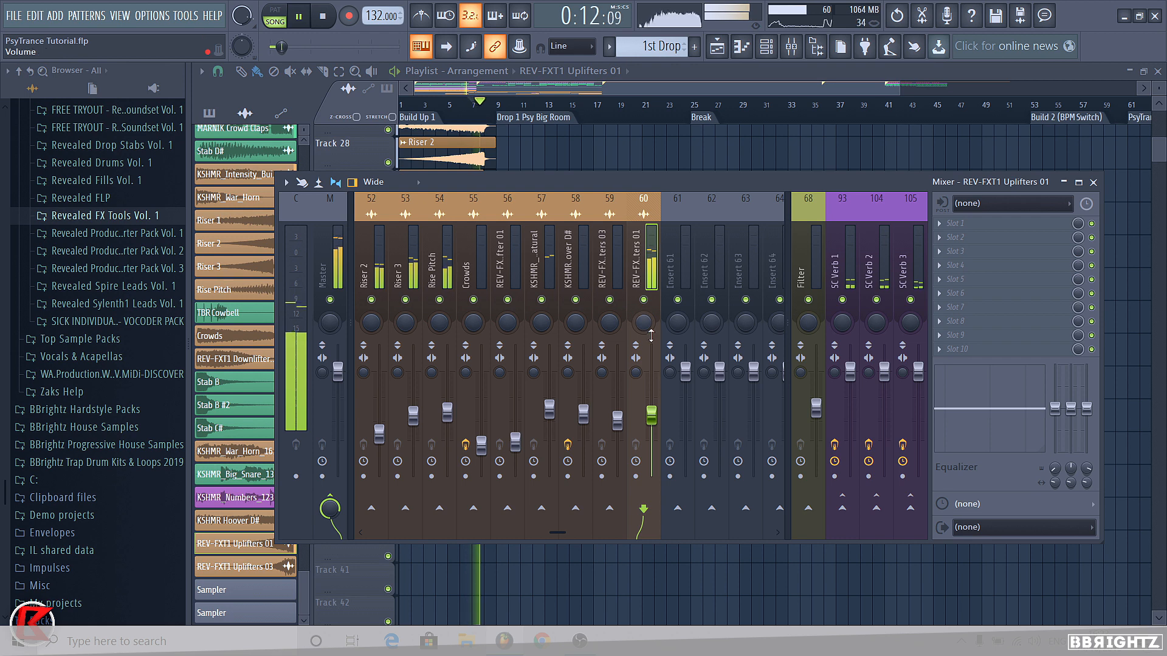
{"action": "left_click_drag", "start_coordinate": [652, 416], "coordinate": [653, 418]}
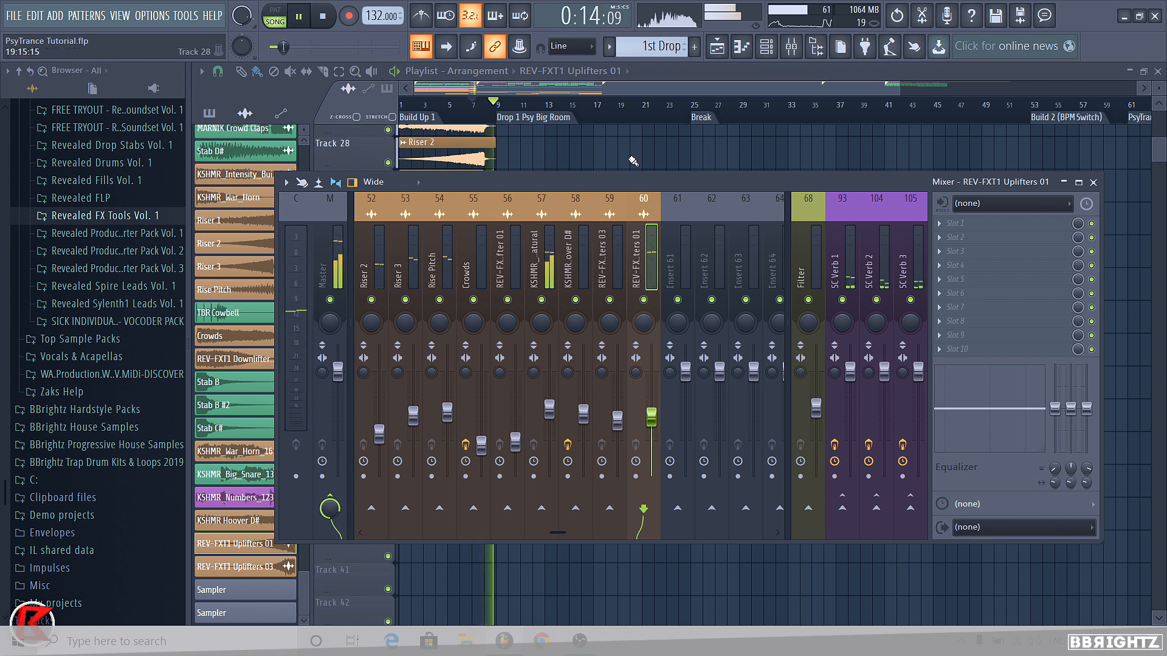
Restart playback from about bar 15 and slightly raise the volume of REV-FXT1 Uplifters 01 on mixer insert 60.
{"action": "key", "text": "F9"}
{"action": "key", "text": "space"}
{"action": "left_click", "coordinate": [559, 85]}
{"action": "key", "text": "space"}
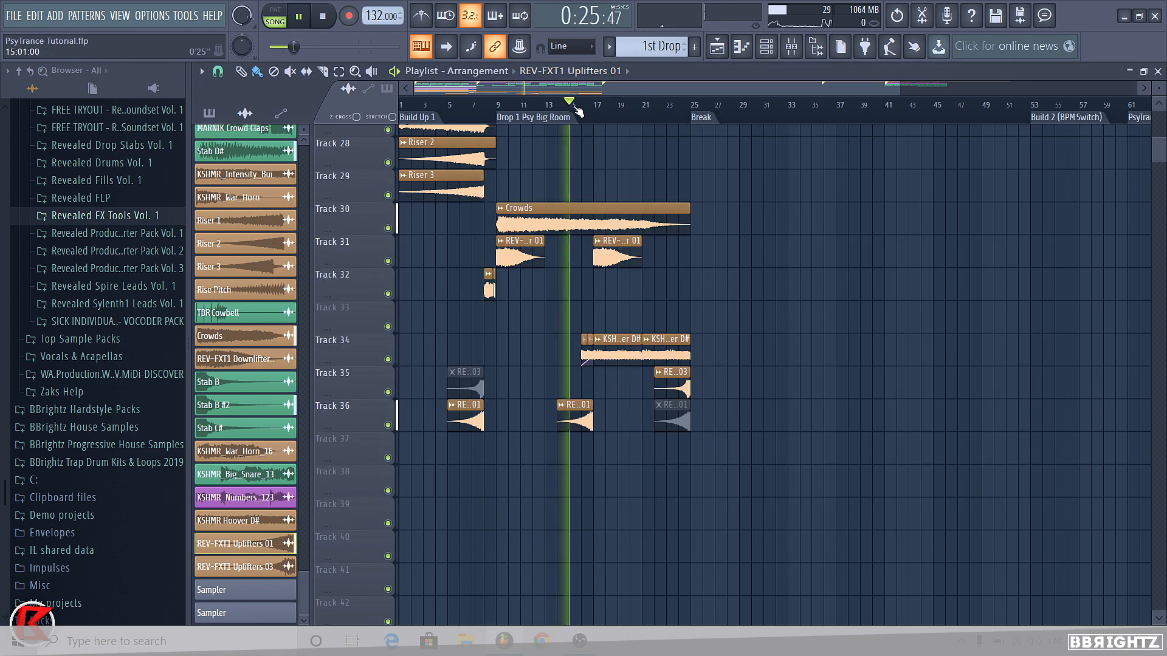
{"action": "key", "text": "F9"}
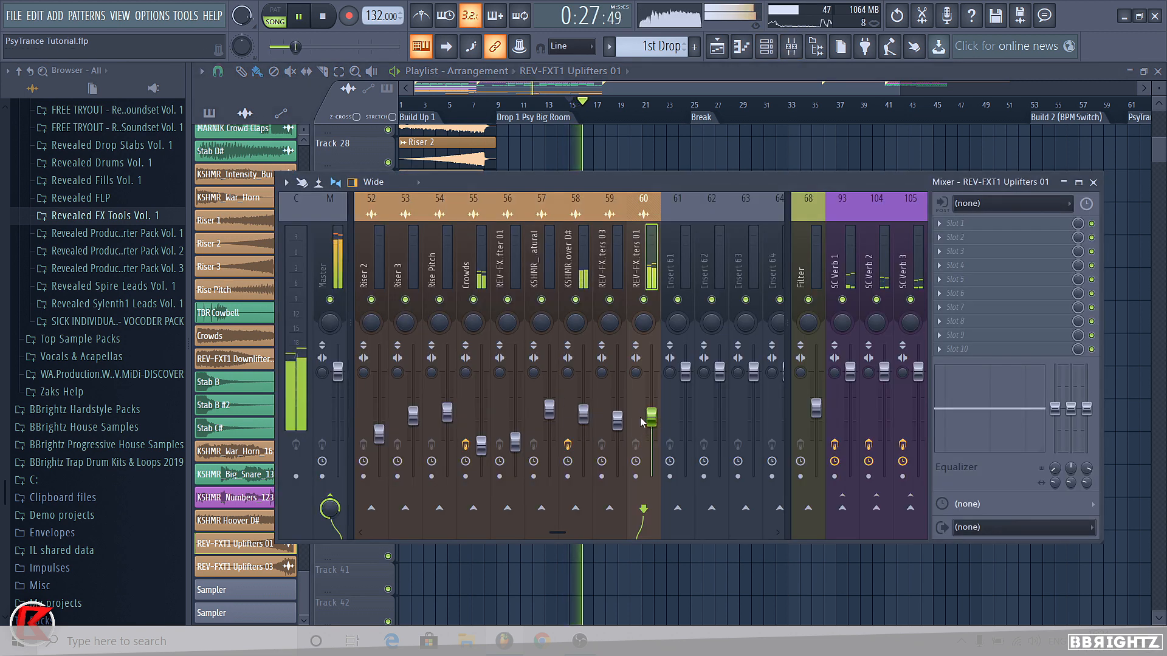
{"action": "left_click_drag", "start_coordinate": [652, 418], "coordinate": [652, 415]}
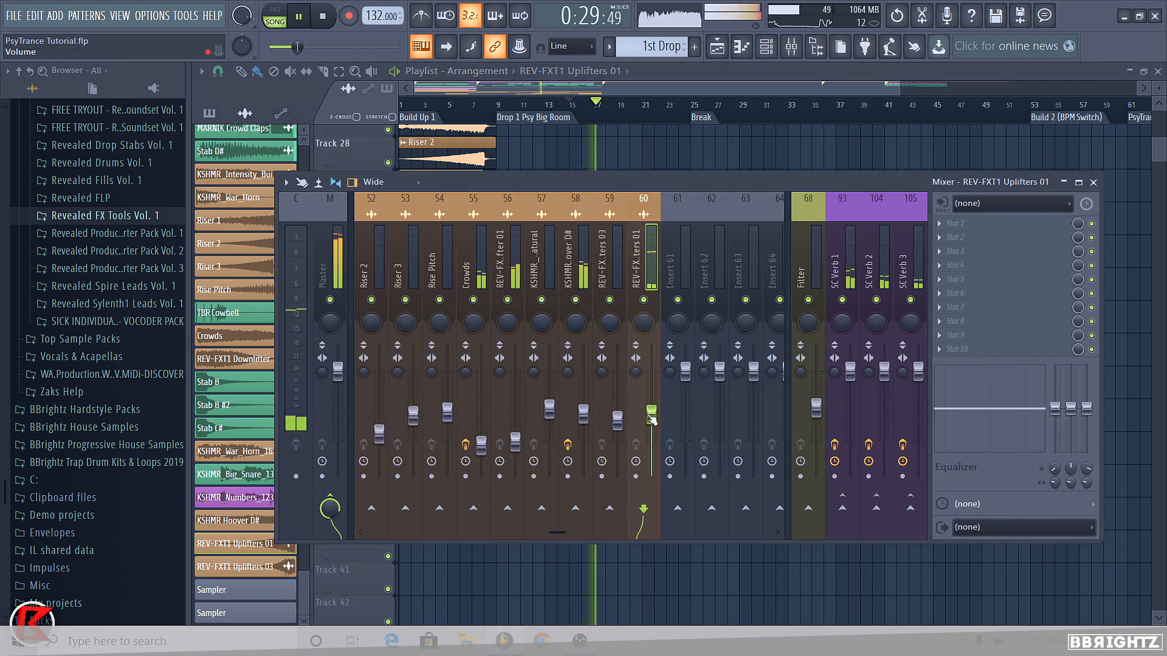
{"action": "key", "text": "F9"}
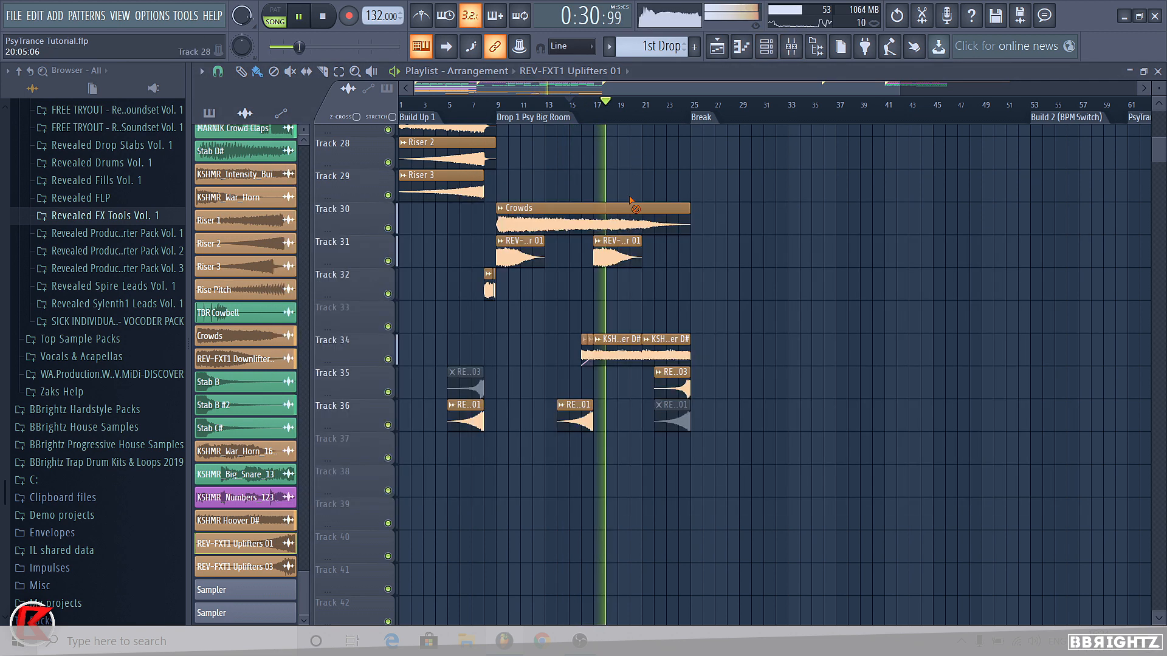
Unmute the last Uplifters 01 clip on track 36 and the first Uplifters 03 clip on track 35, and collapse The Sounds Of Revealed Vol.1 folder.
{"action": "right_click", "coordinate": [663, 421], "text": "alt"}
{"action": "right_click", "coordinate": [478, 386], "text": "alt"}
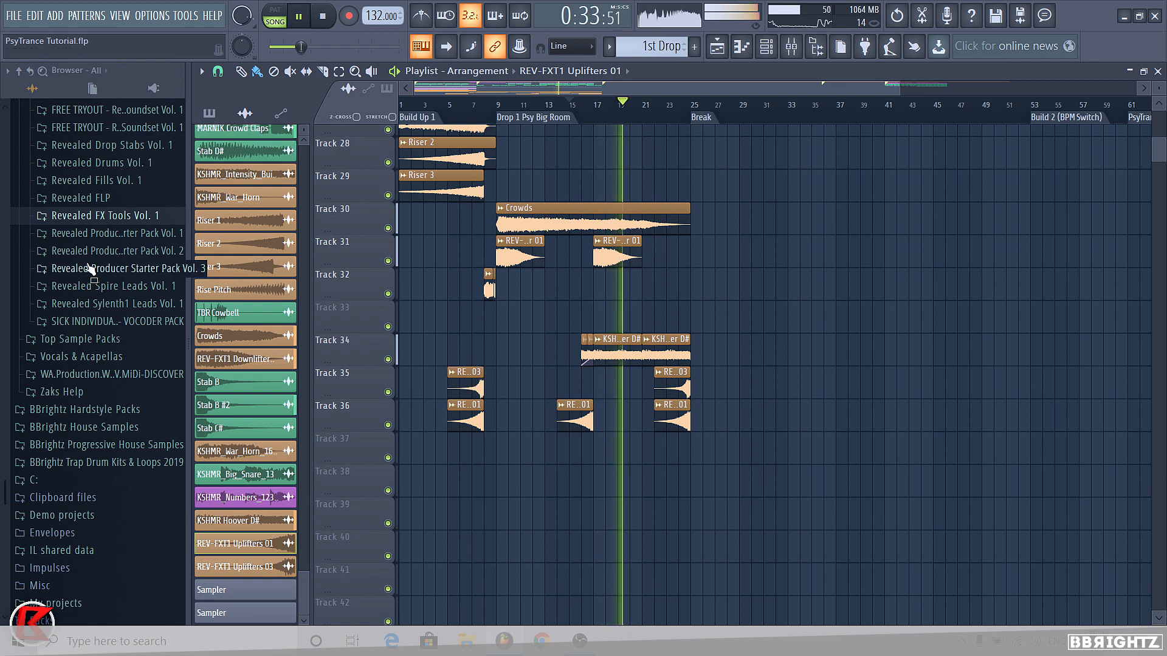
{"action": "scroll", "coordinate": [73, 292], "scroll_direction": "up", "scroll_amount": 4}
{"action": "left_click", "coordinate": [81, 222]}
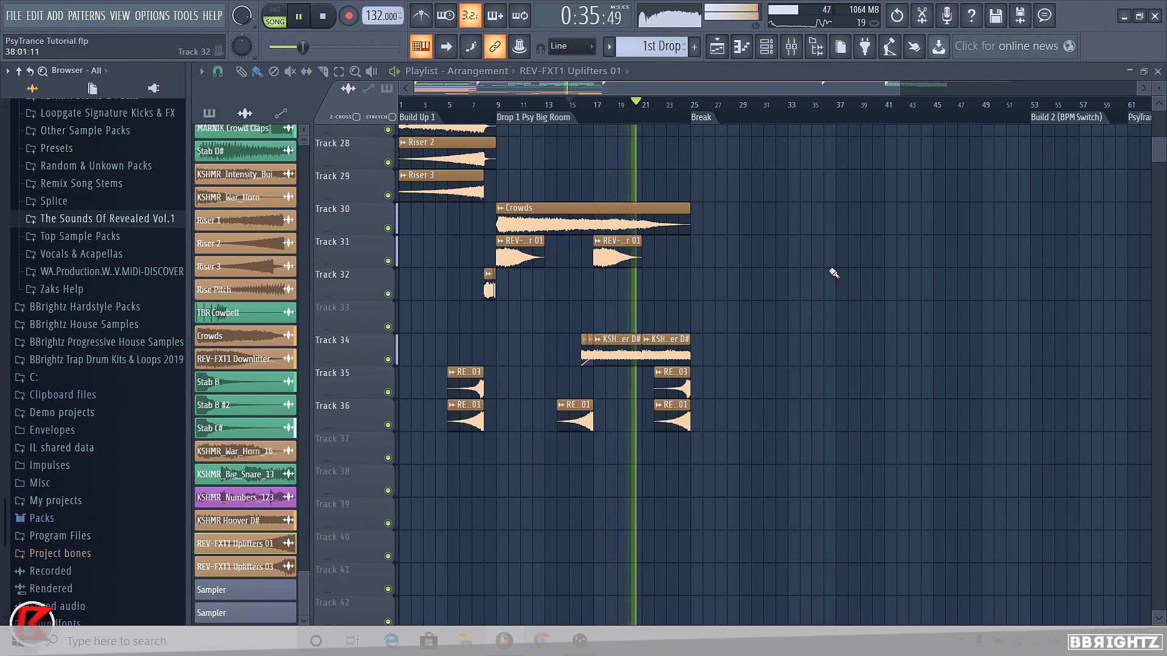
Review the arrangement from the tempo track down to the effect tracks while the first drop plays to the break, and stop playback.
{"action": "scroll", "coordinate": [543, 350], "scroll_direction": "down", "scroll_amount": 2}
{"action": "scroll", "coordinate": [543, 350], "scroll_direction": "down", "scroll_amount": 1}
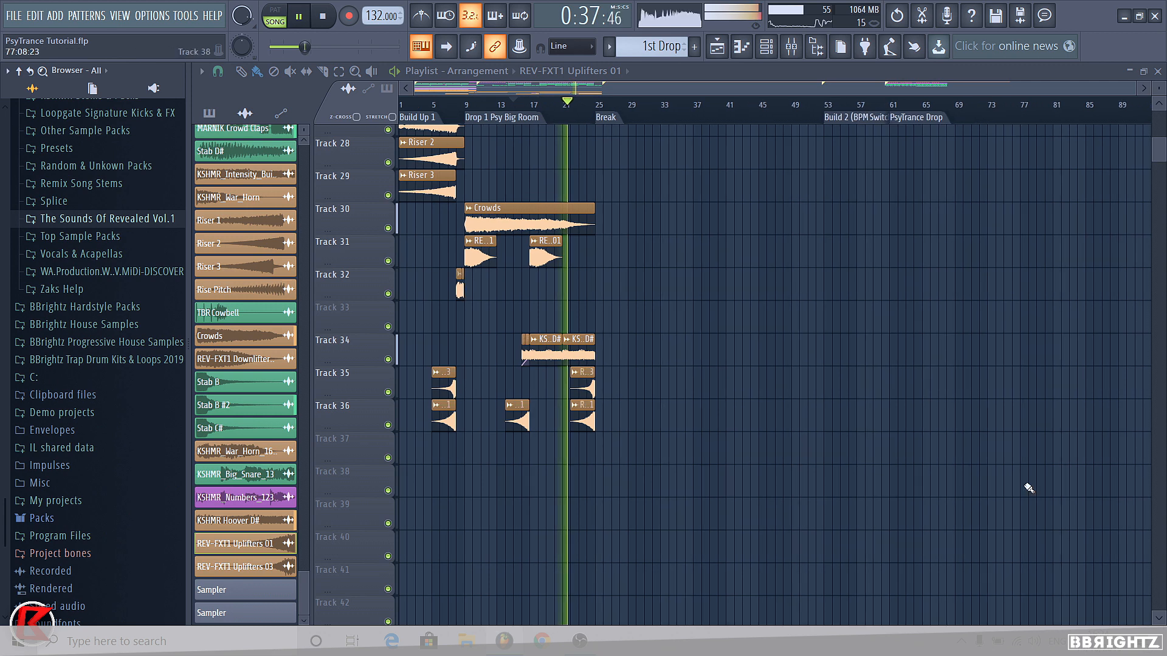
{"action": "scroll", "coordinate": [1102, 487], "scroll_direction": "up", "scroll_amount": 9}
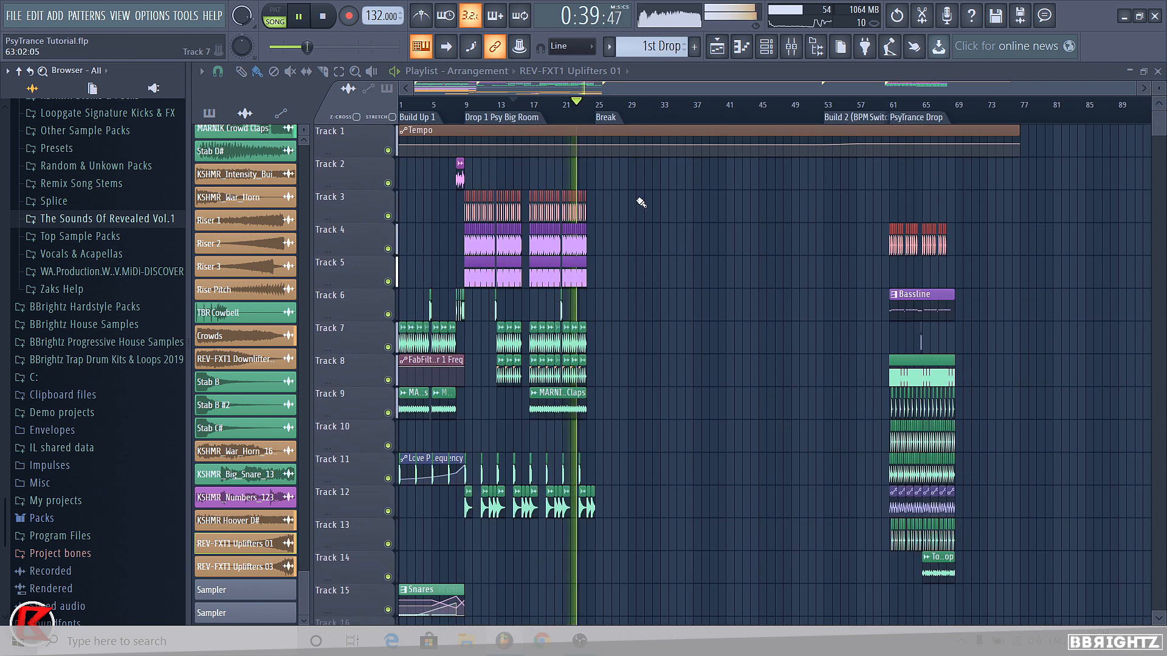
{"action": "left_click", "coordinate": [386, 88]}
{"action": "scroll", "coordinate": [911, 437], "scroll_direction": "down", "scroll_amount": 5}
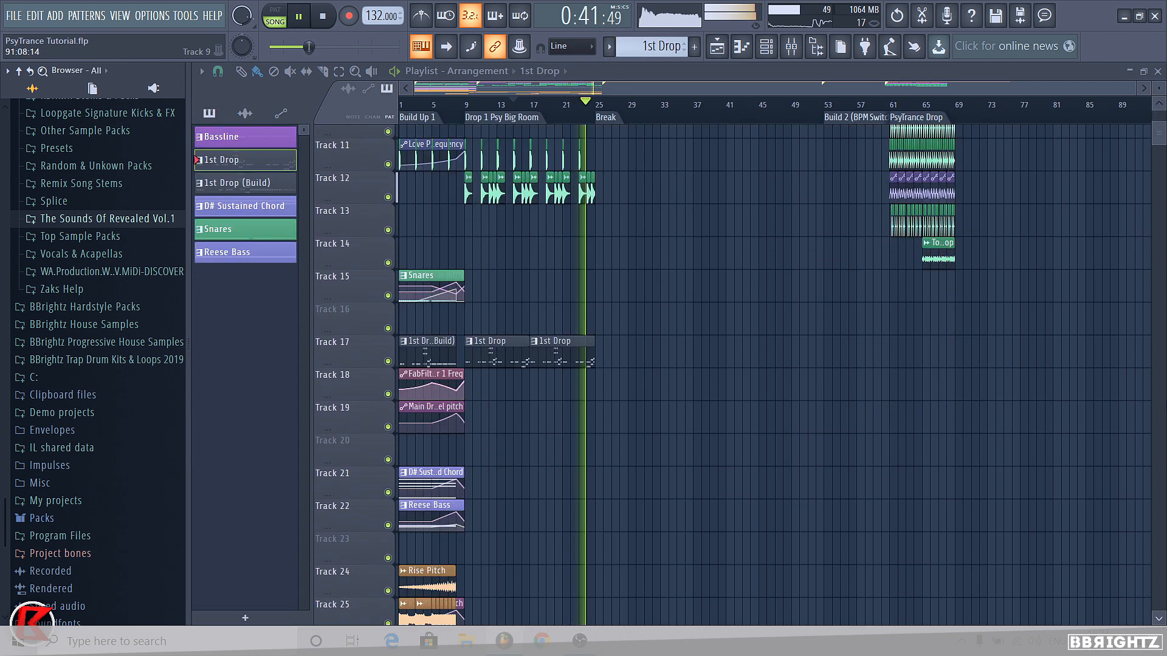
{"action": "scroll", "coordinate": [541, 433], "scroll_direction": "down", "scroll_amount": 2}
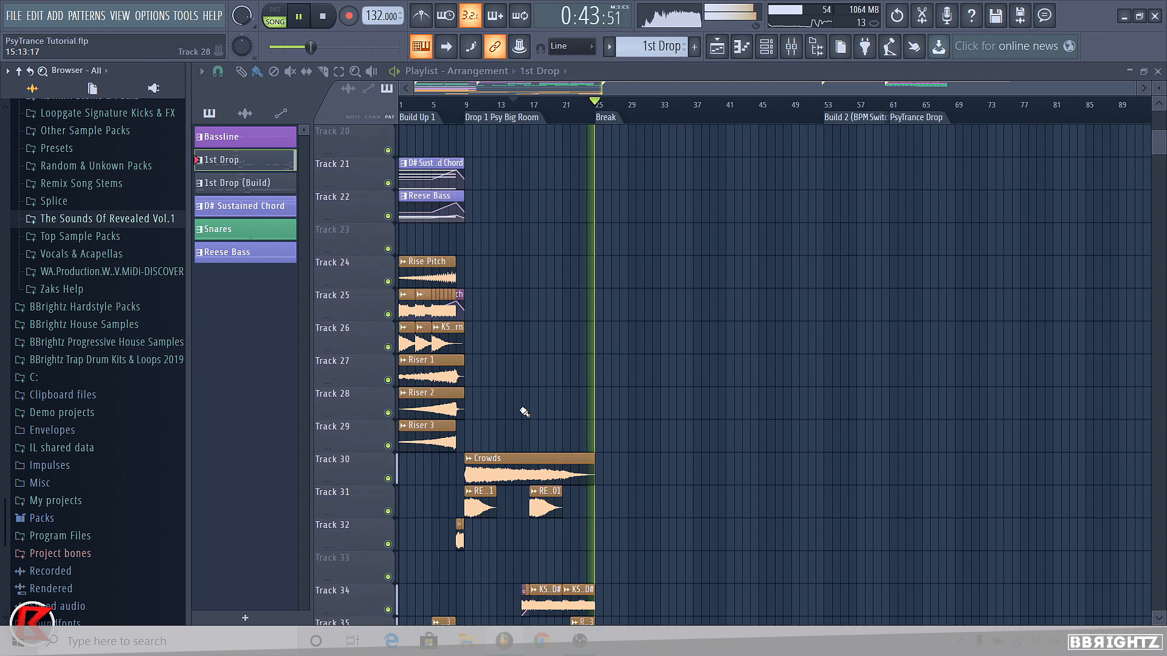
{"action": "key", "text": "space"}
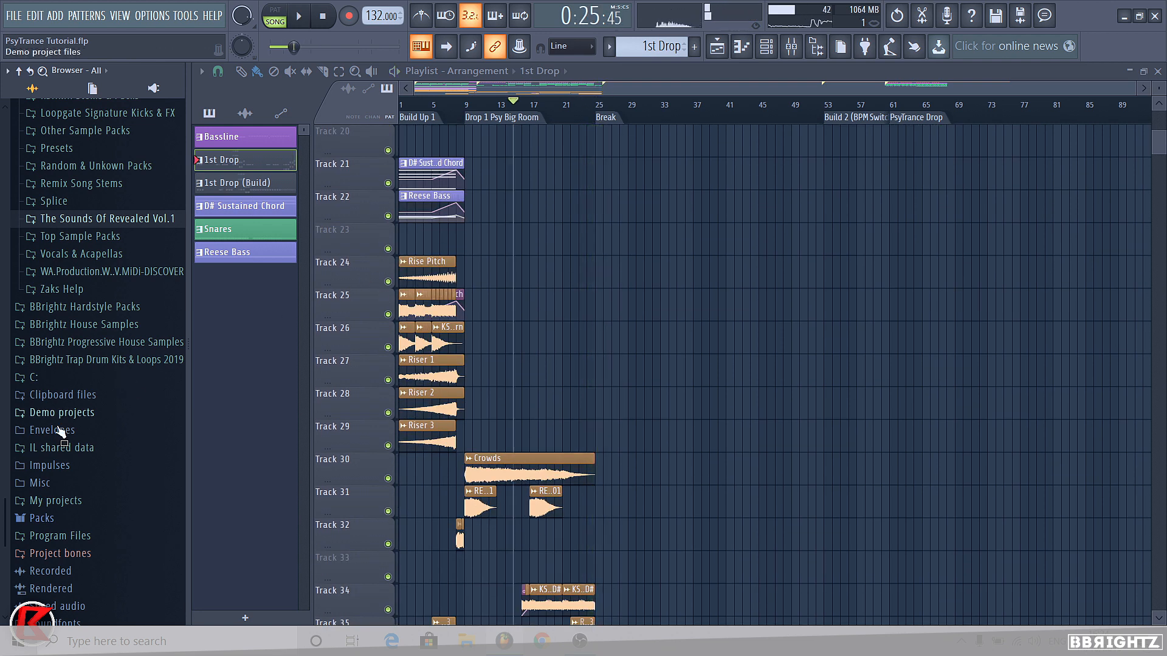
Browse through KSHMR Stems & Packs and Sounds Of KSHMR Vol 3 to KSHMR_FX_Elements and expand its KSHMR_Impacts_01_Main folder.
{"action": "scroll", "coordinate": [19, 292], "scroll_direction": "up", "scroll_amount": 4}
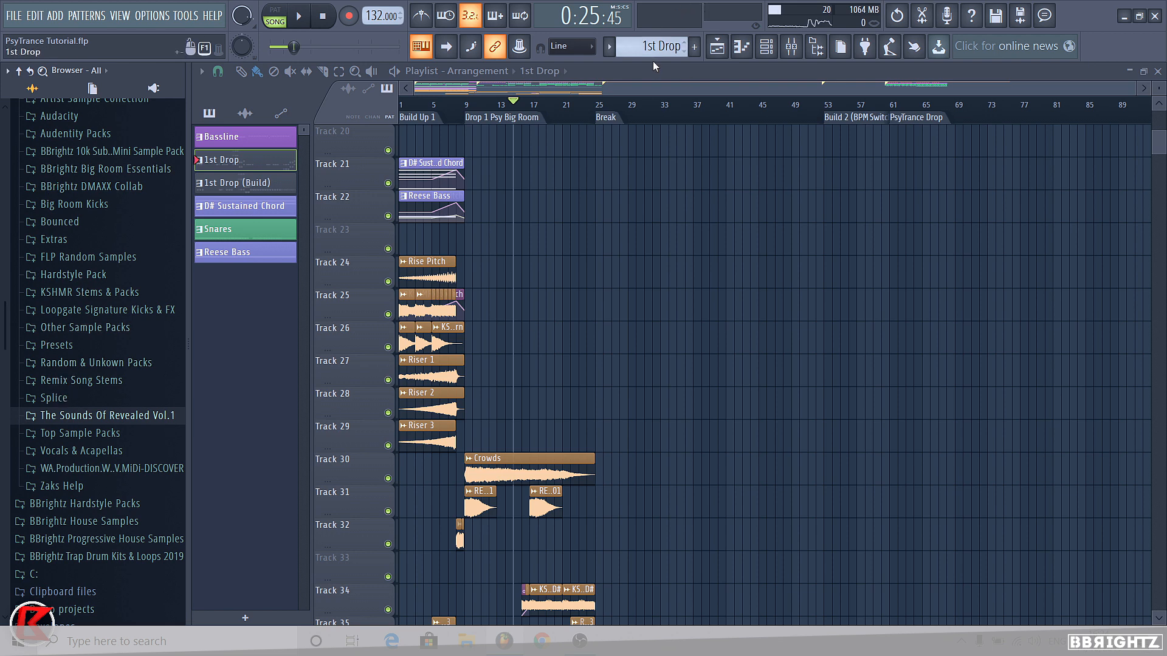
{"action": "scroll", "coordinate": [55, 292], "scroll_direction": "up", "scroll_amount": 3}
{"action": "scroll", "coordinate": [109, 274], "scroll_direction": "down", "scroll_amount": 6}
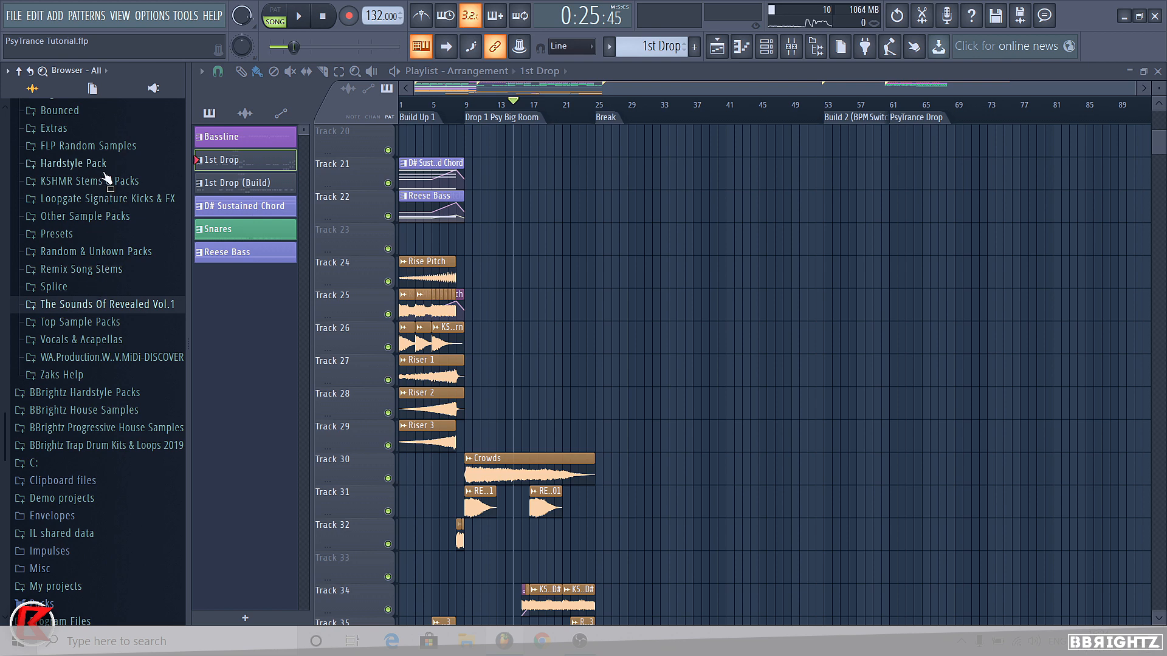
{"action": "scroll", "coordinate": [129, 303], "scroll_direction": "up", "scroll_amount": 2}
{"action": "left_click", "coordinate": [85, 281]}
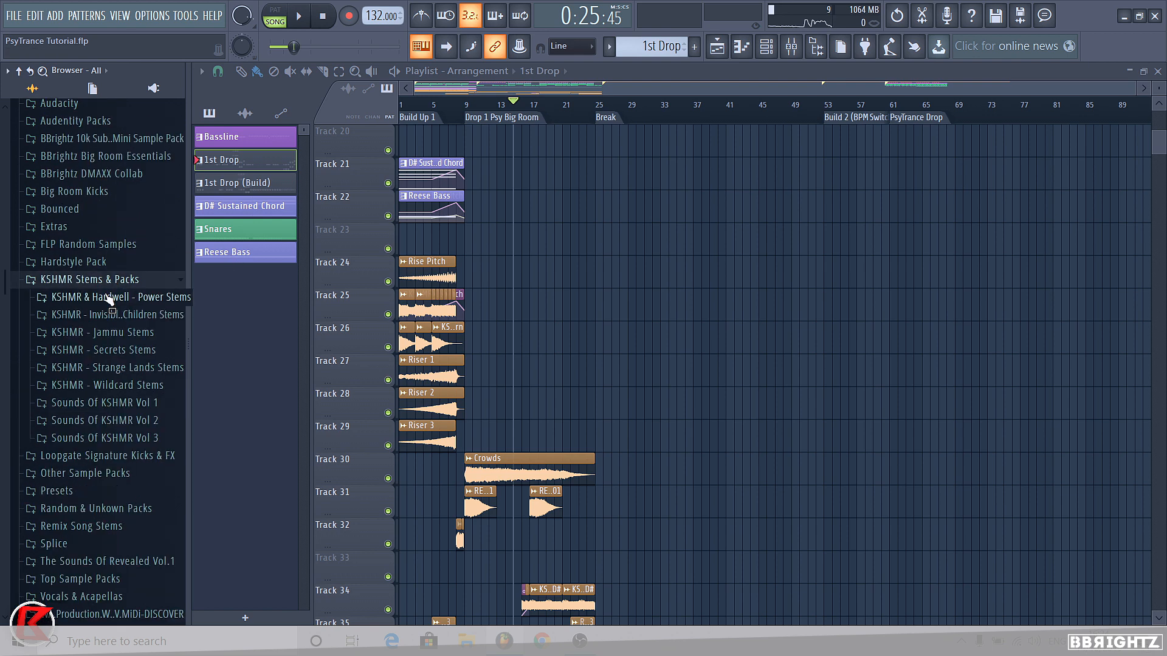
{"action": "left_click", "coordinate": [137, 438]}
{"action": "left_click", "coordinate": [141, 454]}
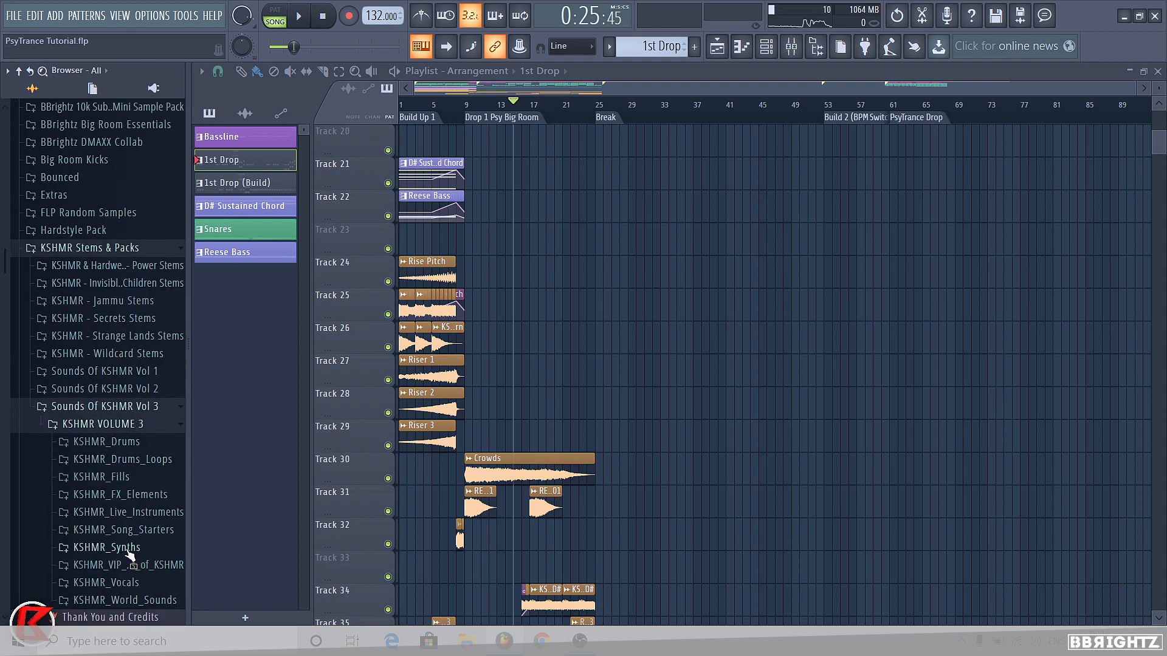
{"action": "left_click", "coordinate": [144, 500]}
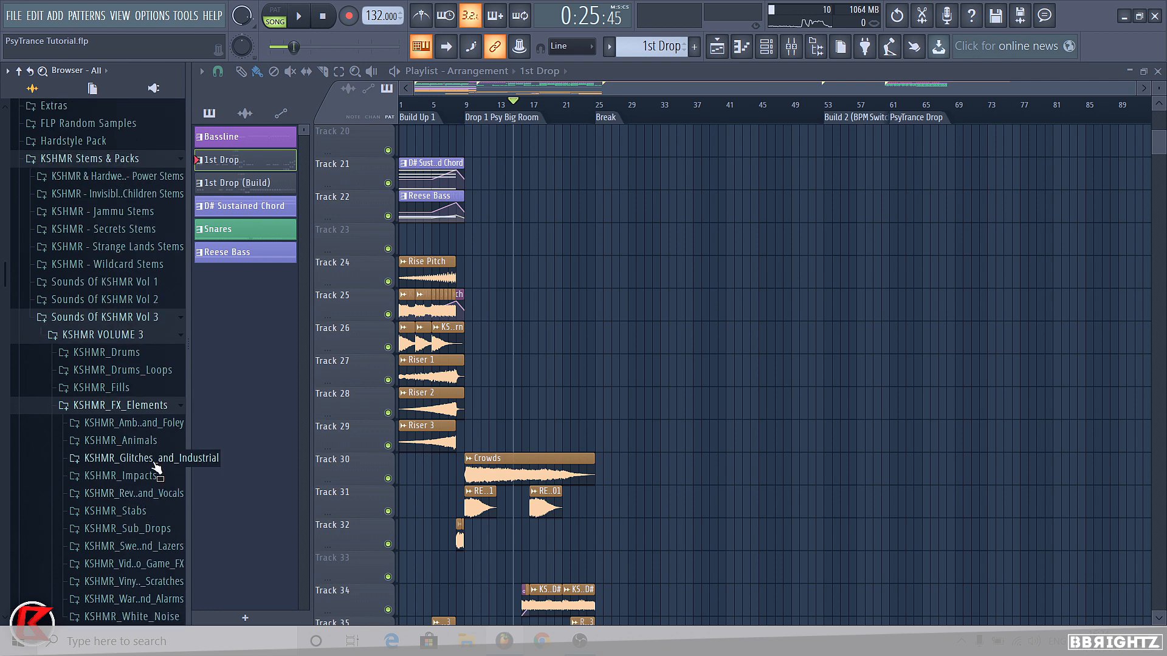
{"action": "left_click", "coordinate": [142, 480]}
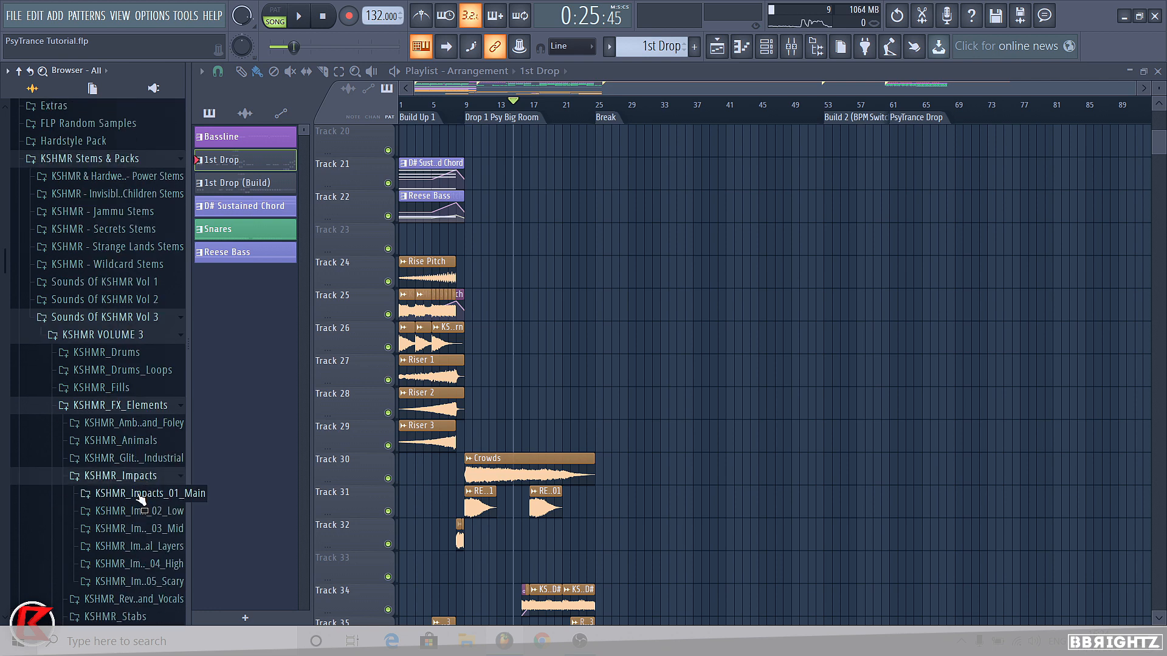
{"action": "left_click", "coordinate": [140, 495]}
Add the KSHMR_Impact_with_Sweep_05 sample to the playlist, and open and close its sampler settings.
{"action": "left_click_drag", "start_coordinate": [135, 432], "coordinate": [672, 430]}
{"action": "double_click", "coordinate": [672, 429]}
{"action": "left_click", "coordinate": [498, 548]}
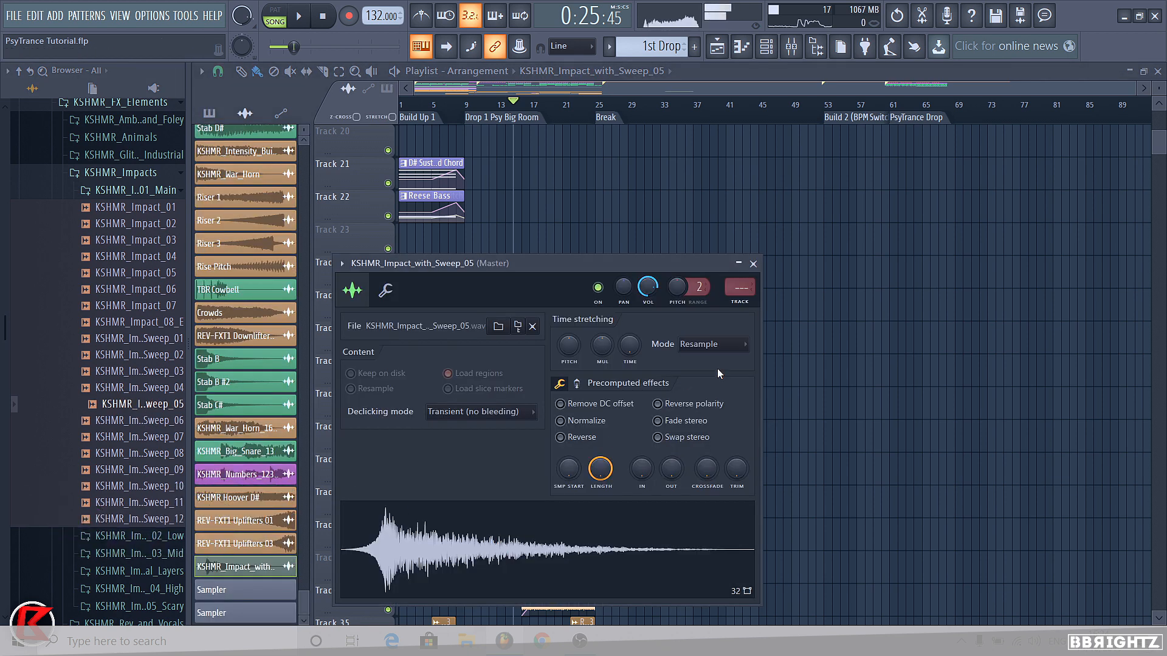
{"action": "left_click", "coordinate": [753, 264]}
Position the KSHMR_Impact_with_Sweep_05 clip on track 33 so that its impact peak lands on the Break marker at bar 25.
{"action": "key", "text": "ctrl+b"}
{"action": "left_click_drag", "start_coordinate": [618, 482], "coordinate": [530, 450]}
{"action": "right_click", "coordinate": [712, 446]}
{"action": "scroll", "coordinate": [578, 480], "scroll_direction": "up", "scroll_amount": 10}
{"action": "scroll", "coordinate": [625, 473], "scroll_direction": "up", "scroll_amount": 10}
{"action": "scroll", "coordinate": [626, 480], "scroll_direction": "down", "scroll_amount": 2}
{"action": "scroll", "coordinate": [642, 484], "scroll_direction": "down", "scroll_amount": 6}
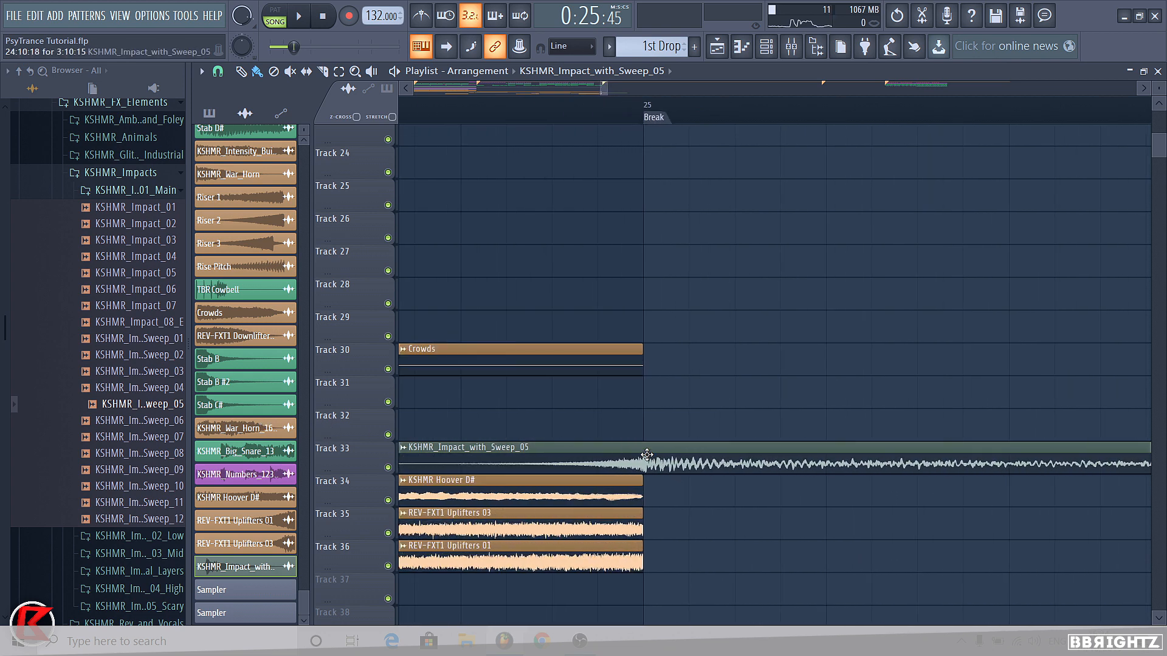
{"action": "scroll", "coordinate": [514, 457], "scroll_direction": "down", "scroll_amount": 2}
{"action": "scroll", "coordinate": [517, 458], "scroll_direction": "down", "scroll_amount": 4}
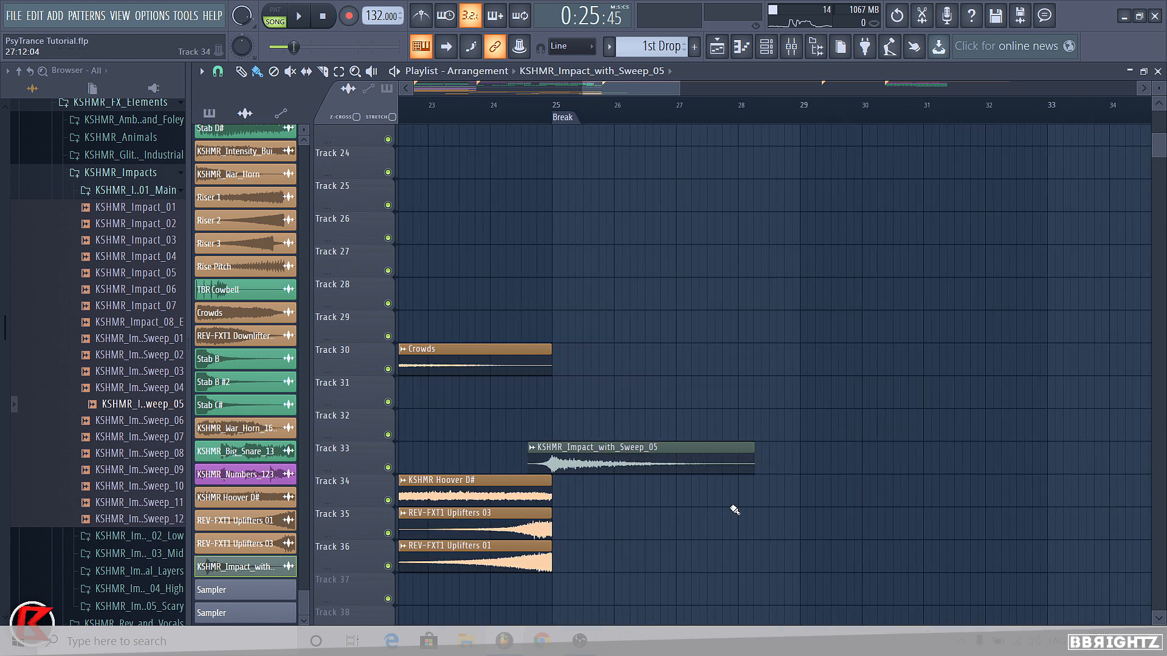
Color the KSHMR_Impact_with_Sweep_05 clip orange like the other effects and shorten it to end just before bar 28.
{"action": "left_click", "coordinate": [532, 453]}
{"action": "left_click", "coordinate": [559, 516]}
{"action": "left_click", "coordinate": [580, 466]}
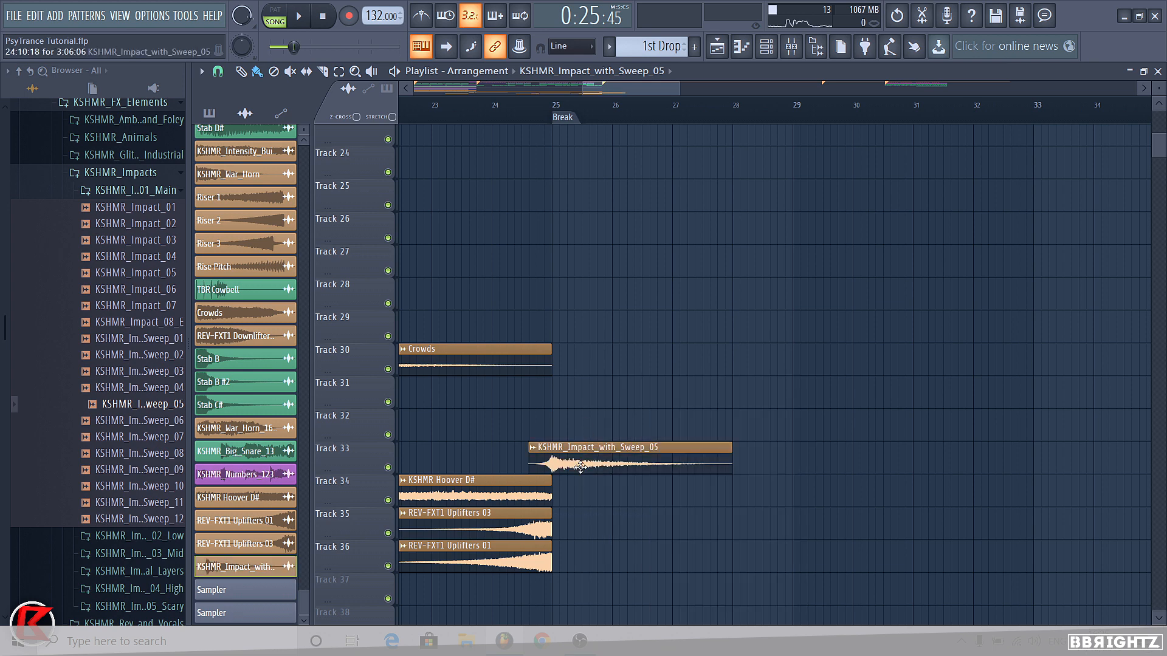
Route KSHMR_Impact_with_Sweep_05 to mixer insert 61 and lower its volume.
{"action": "left_click", "coordinate": [790, 45]}
{"action": "left_click", "coordinate": [677, 258]}
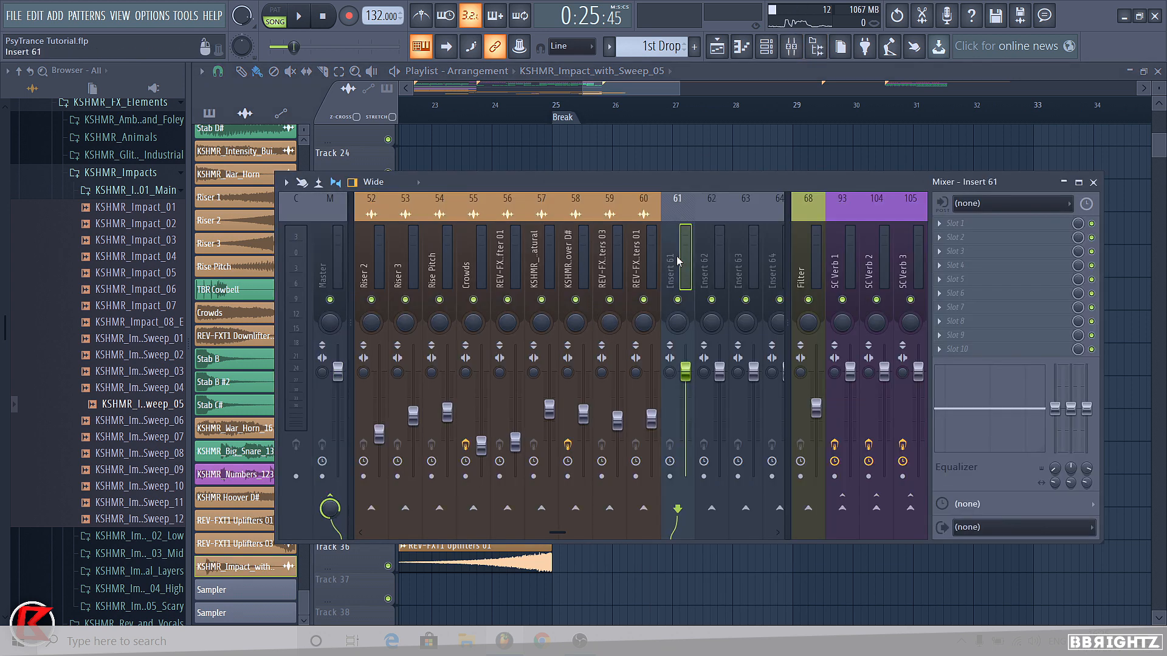
{"action": "key", "text": "ctrl+l"}
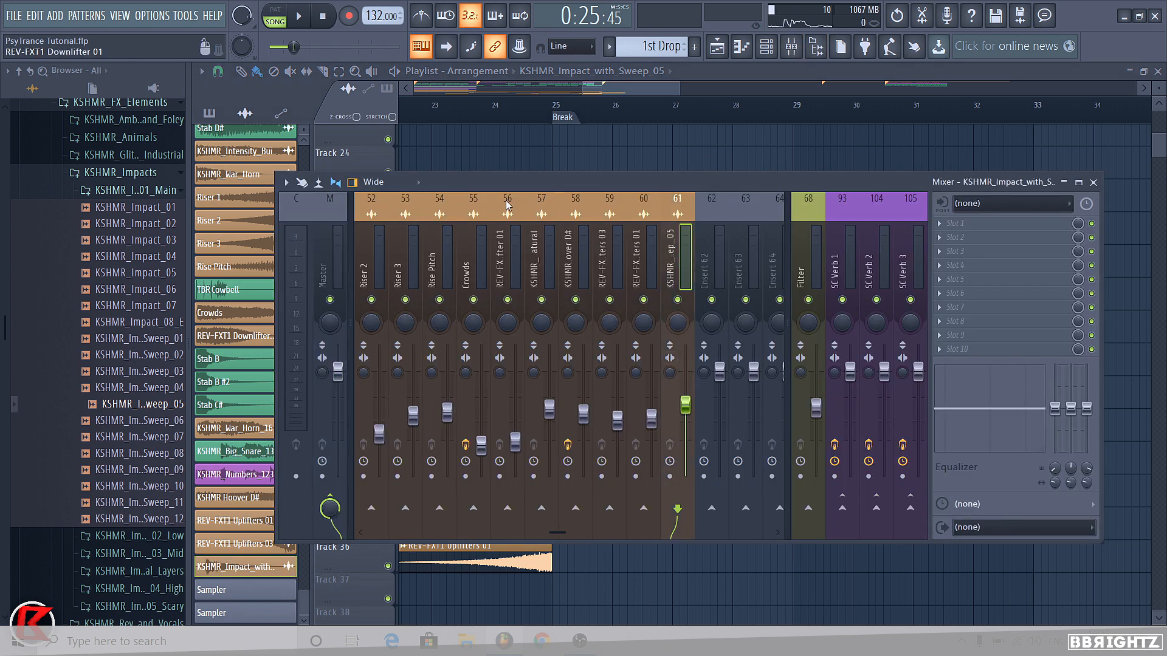
Play the transition into the break and fine-tune the impact's volume on mixer insert 61 to about -7.9 dB.
{"action": "key", "text": "F9"}
{"action": "key", "text": "space"}
{"action": "key", "text": "F9"}
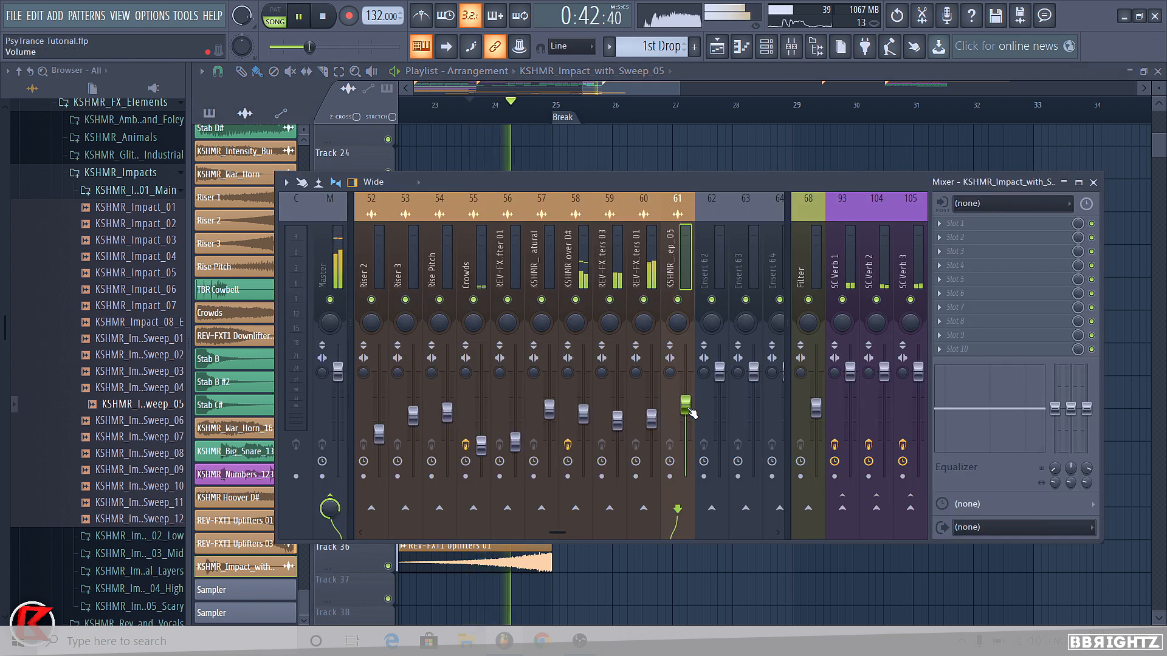
{"action": "left_click_drag", "start_coordinate": [685, 401], "coordinate": [686, 409]}
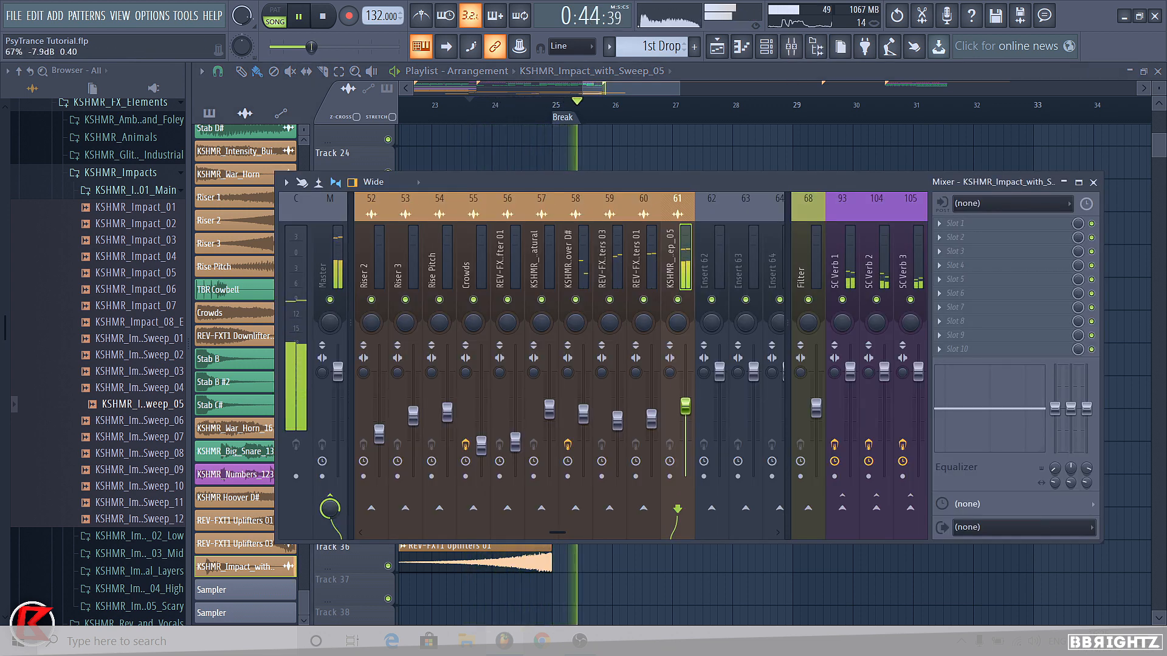
{"action": "key", "text": "F9"}
{"action": "key", "text": "space"}
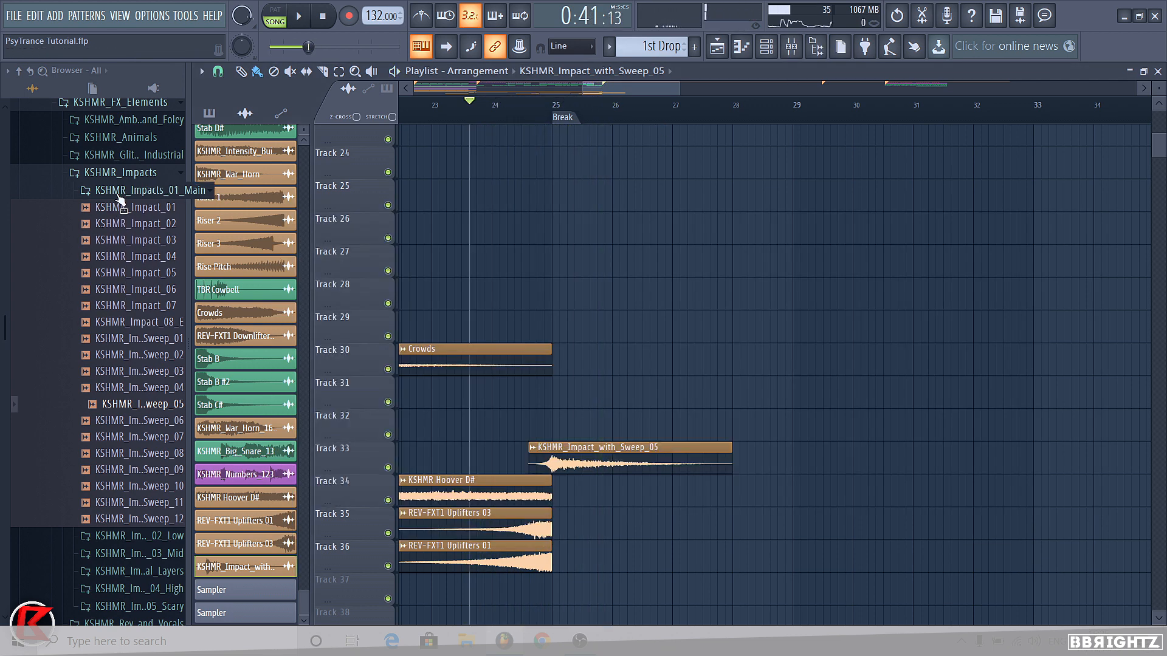
Collapse the KSHMR_Impacts folder and expand the KSHMR_War_Horns folder within the FX elements' horns and alarms folder.
{"action": "left_click", "coordinate": [130, 173]}
{"action": "left_click", "coordinate": [130, 205]}
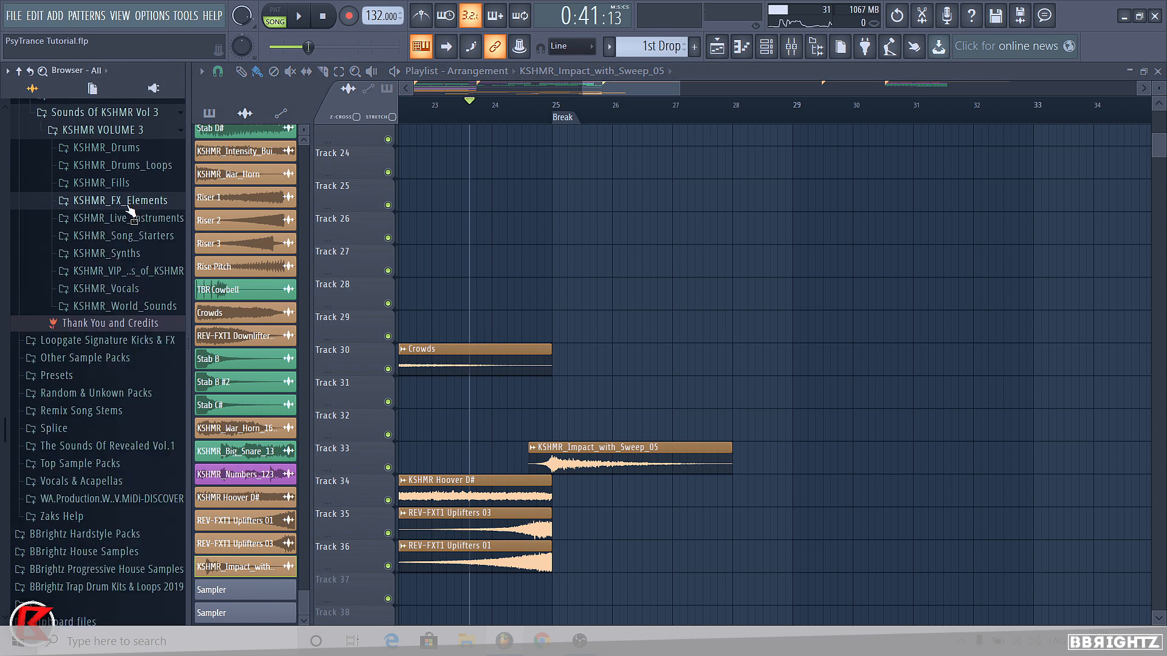
{"action": "left_click", "coordinate": [131, 203]}
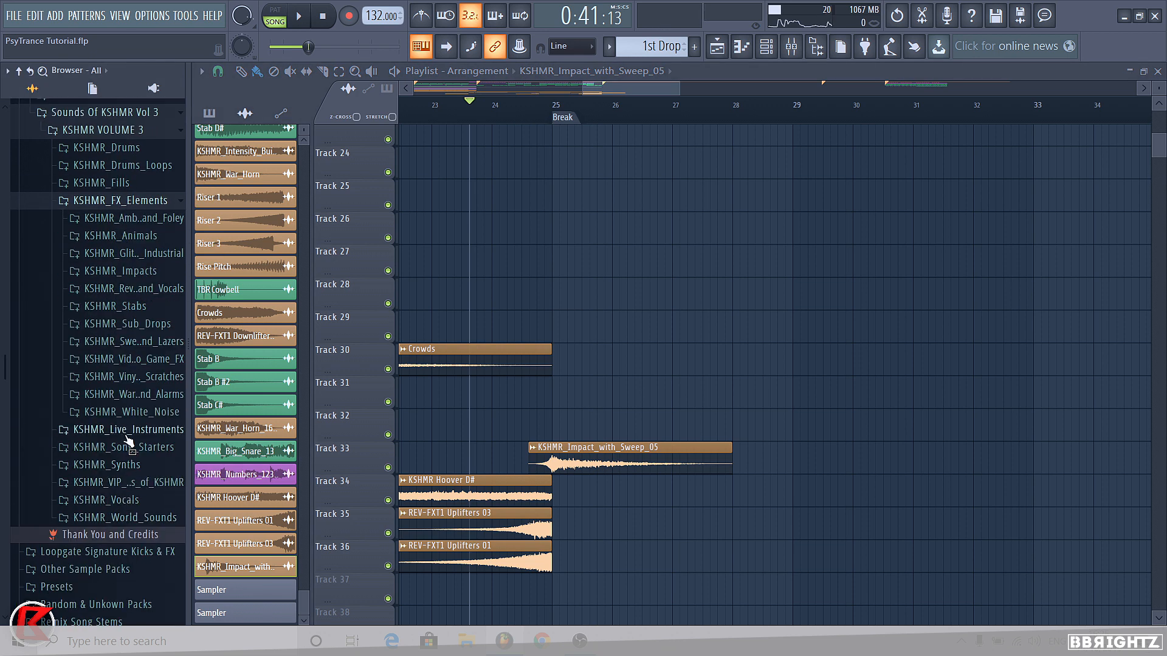
{"action": "left_click", "coordinate": [131, 398]}
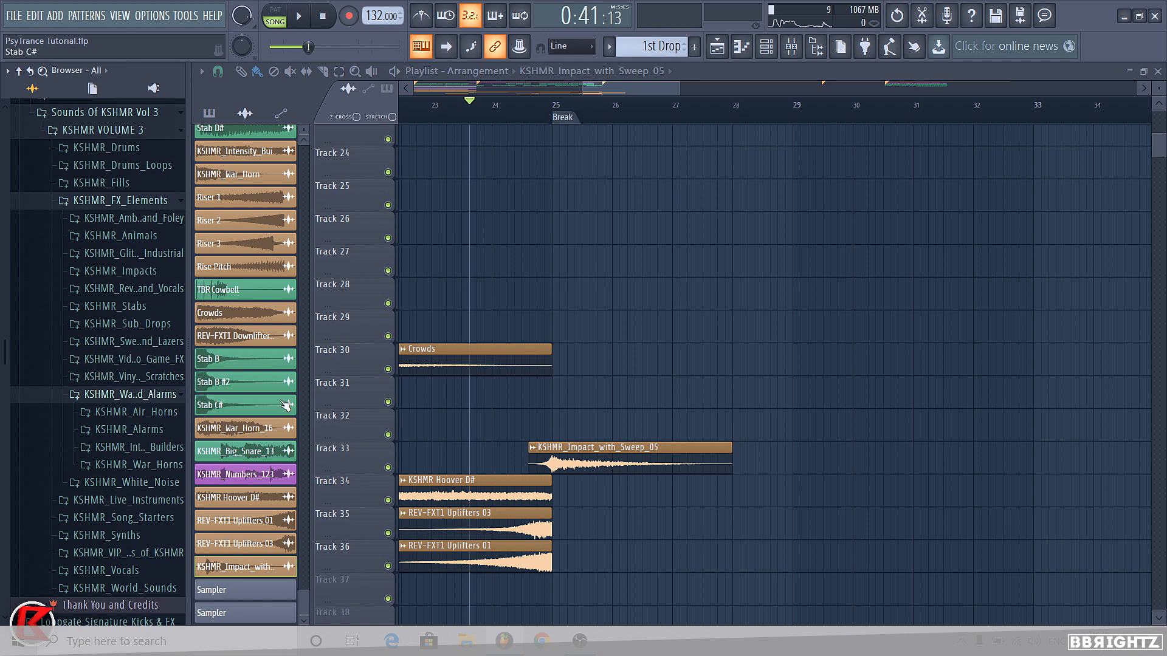
{"action": "scroll", "coordinate": [72, 425], "scroll_direction": "down", "scroll_amount": 2}
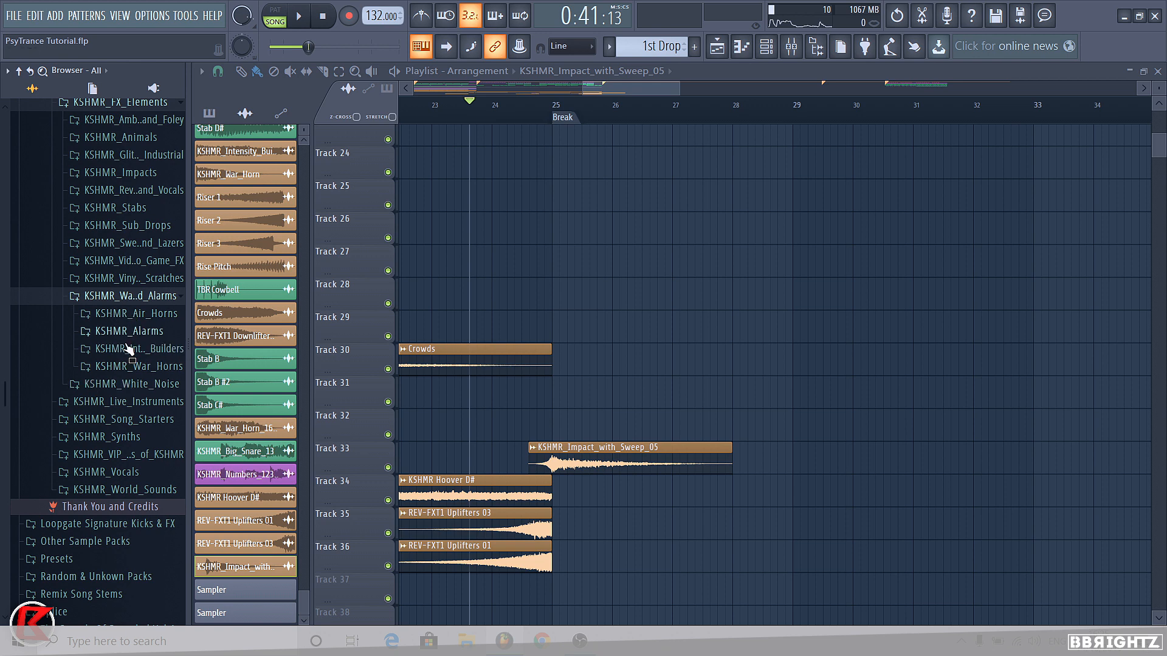
{"action": "left_click", "coordinate": [130, 366]}
Audition war horn samples 08 to 10 and place KSHMR_War_Horn_10_E on track 32 at bar 25.
{"action": "left_click", "coordinate": [152, 292]}
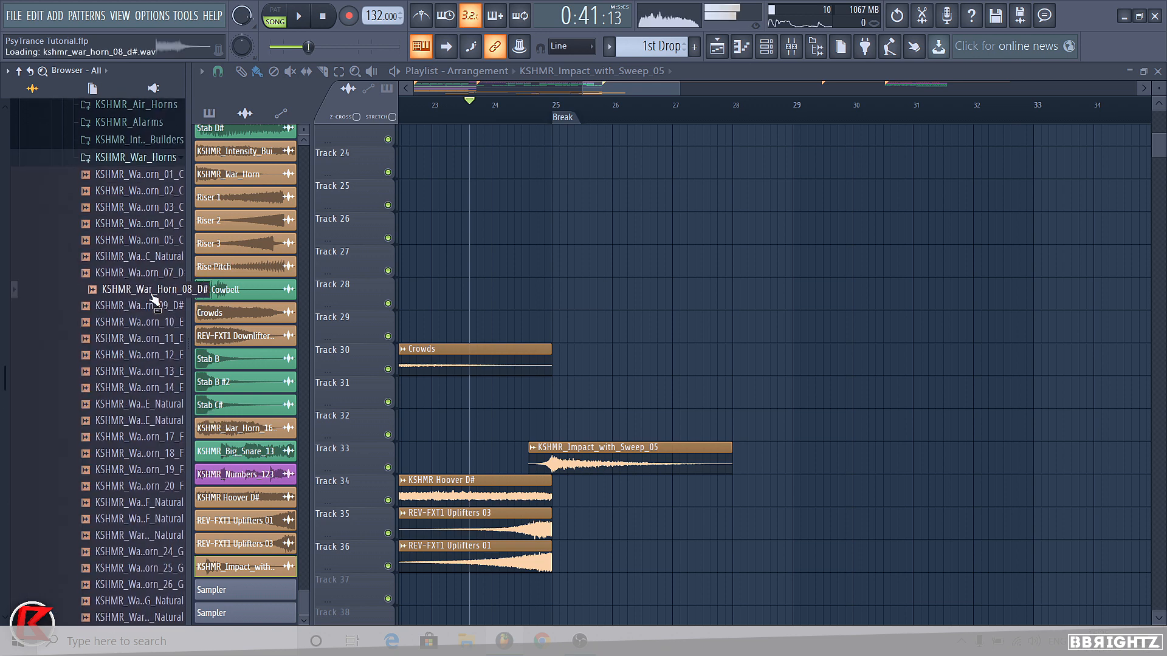
{"action": "left_click", "coordinate": [153, 305]}
{"action": "key", "text": "Down"}
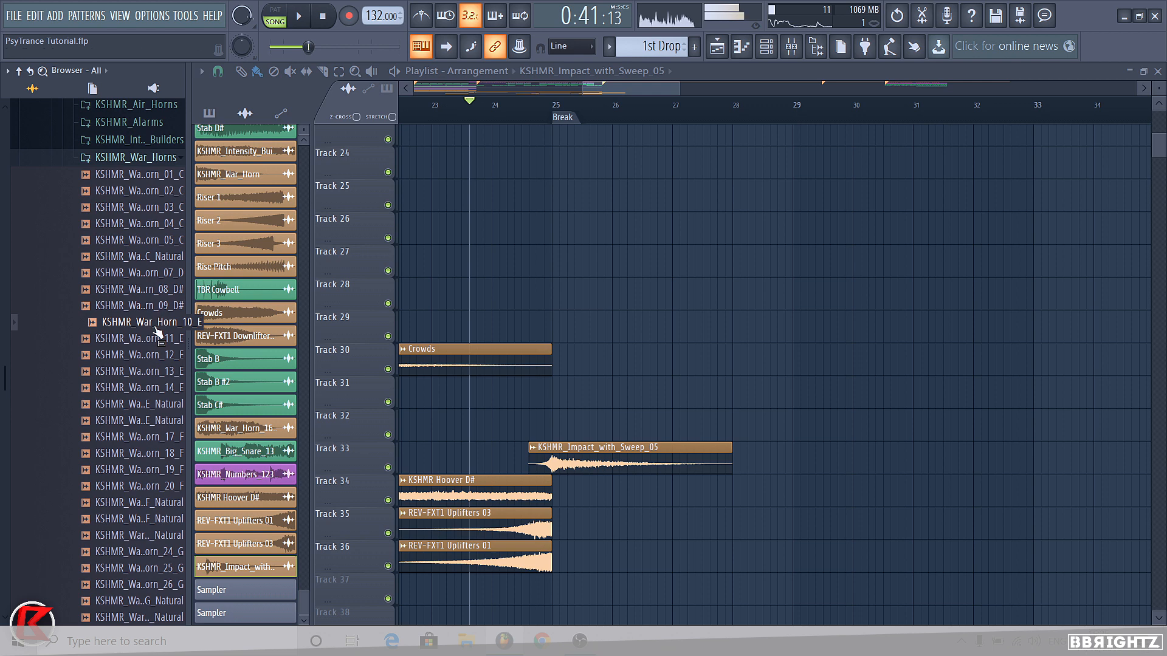
{"action": "left_click_drag", "start_coordinate": [160, 327], "coordinate": [561, 420]}
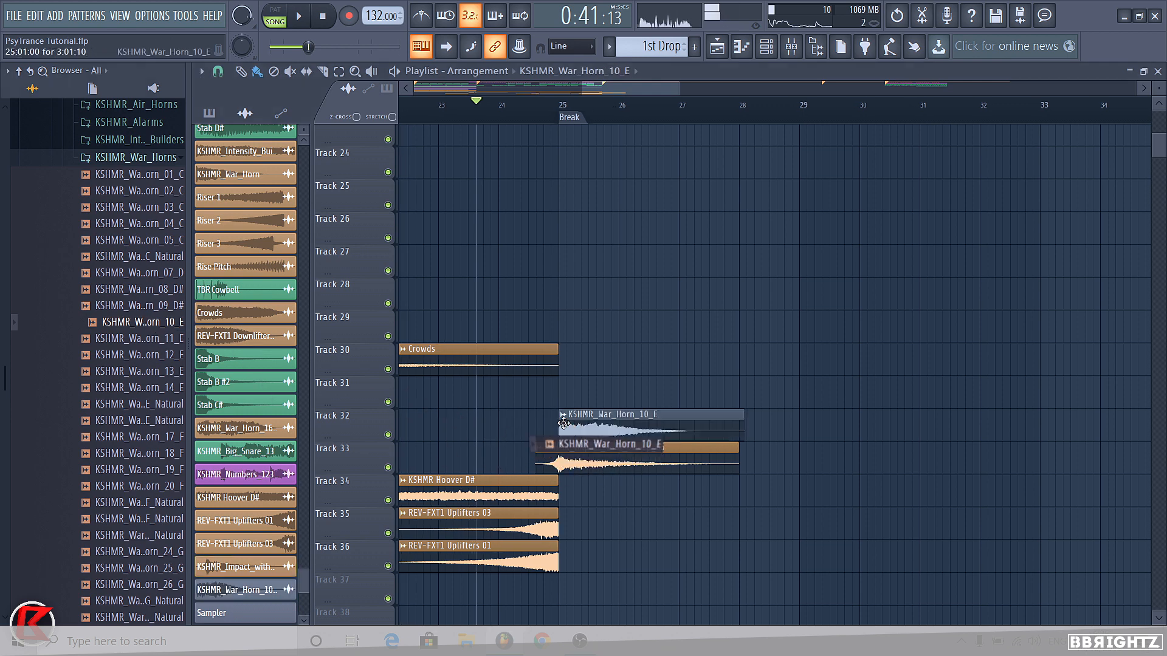
Set the time-stretching mode of KSHMR_War_Horn_10_E to Stretch and lower its pitch with a pitch range of 1.
{"action": "double_click", "coordinate": [668, 419]}
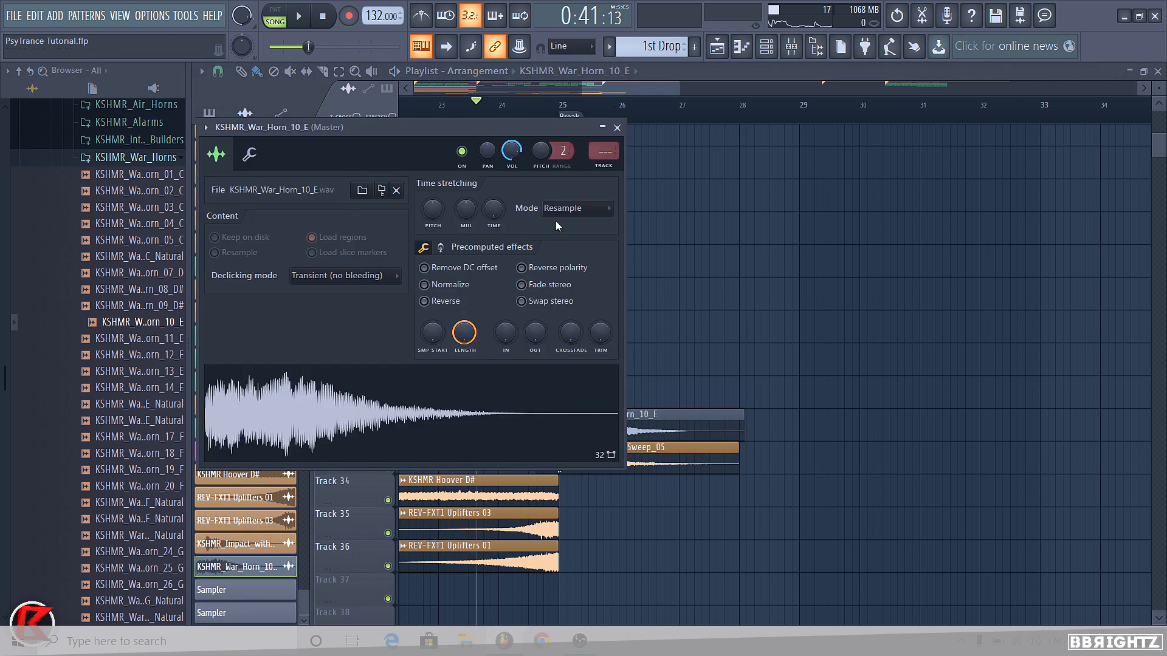
{"action": "left_click", "coordinate": [555, 207]}
{"action": "left_click", "coordinate": [577, 253]}
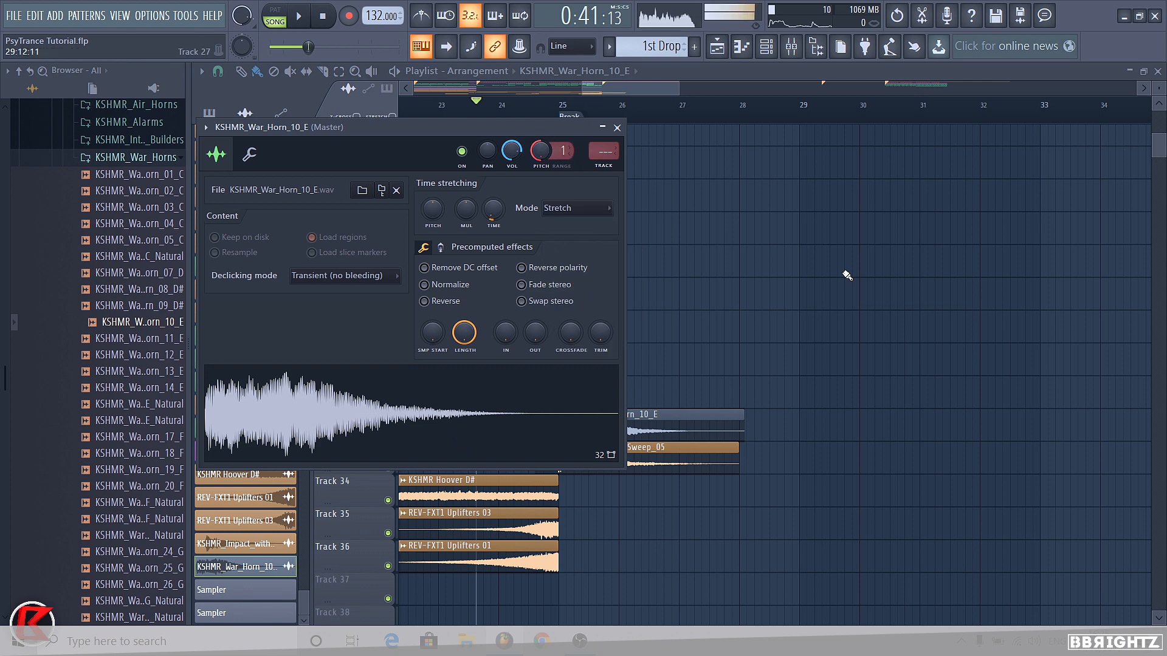
Recolour the KSHMR_War_Horn_10_E channel with the orange used by the other FX clips.
{"action": "key", "text": "Escape"}
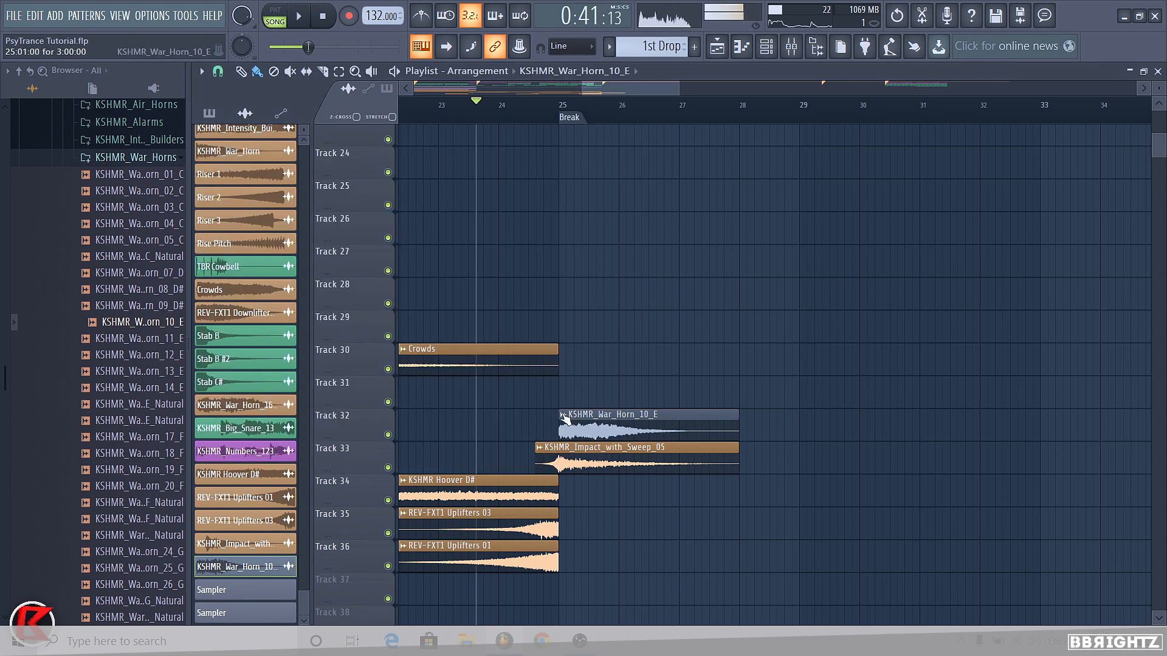
{"action": "left_click", "coordinate": [563, 418]}
{"action": "left_click", "coordinate": [601, 476]}
{"action": "left_click", "coordinate": [582, 474]}
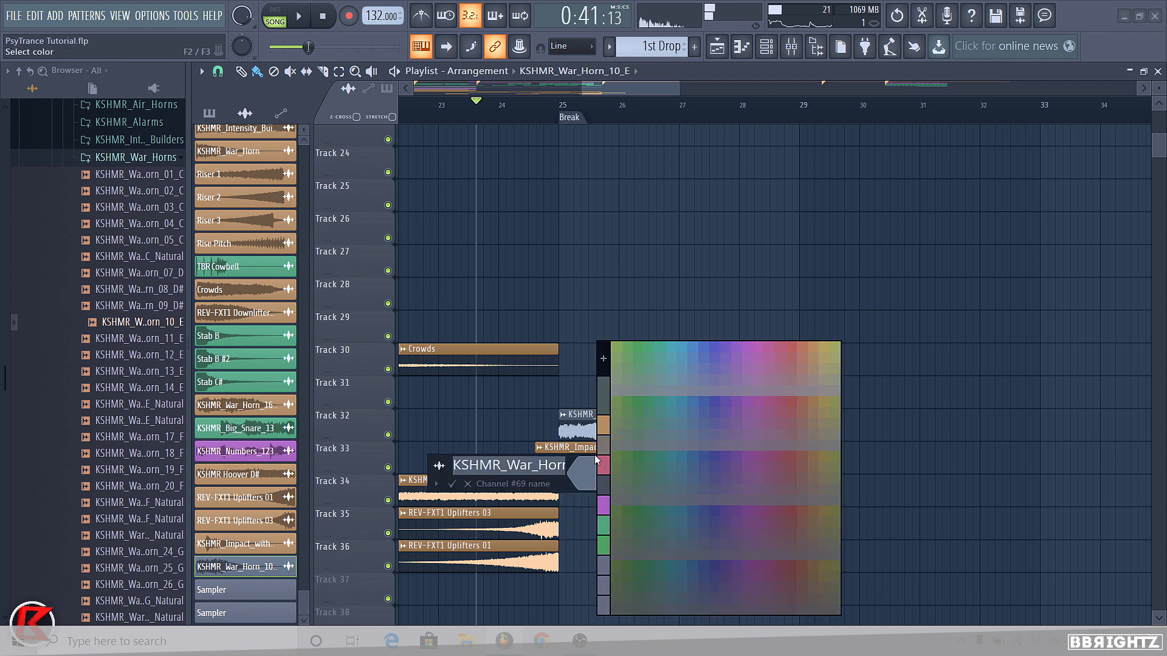
{"action": "left_click", "coordinate": [605, 425]}
Play the transition into the break and lower KSHMR_War_Horn_10_E's channel volume to about 33% (-18.2 dB).
{"action": "key", "text": "space"}
{"action": "double_click", "coordinate": [577, 417]}
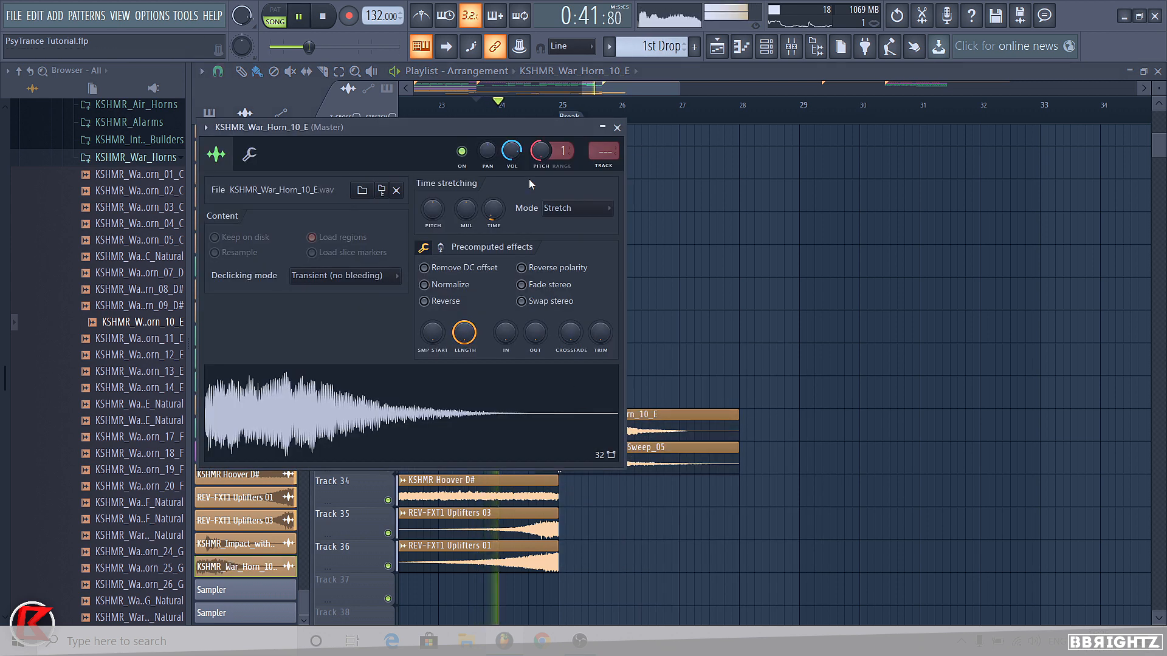
{"action": "left_click_drag", "start_coordinate": [511, 151], "coordinate": [511, 175]}
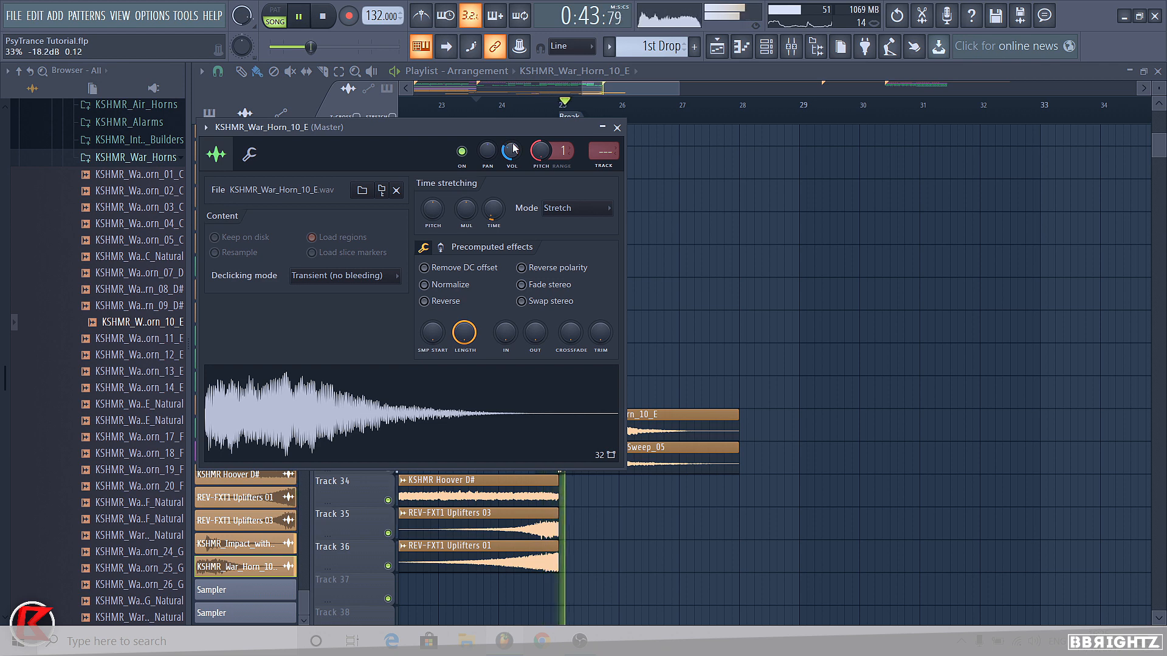
{"action": "left_click", "coordinate": [616, 127]}
{"action": "scroll", "coordinate": [714, 292], "scroll_direction": "down", "scroll_amount": 5}
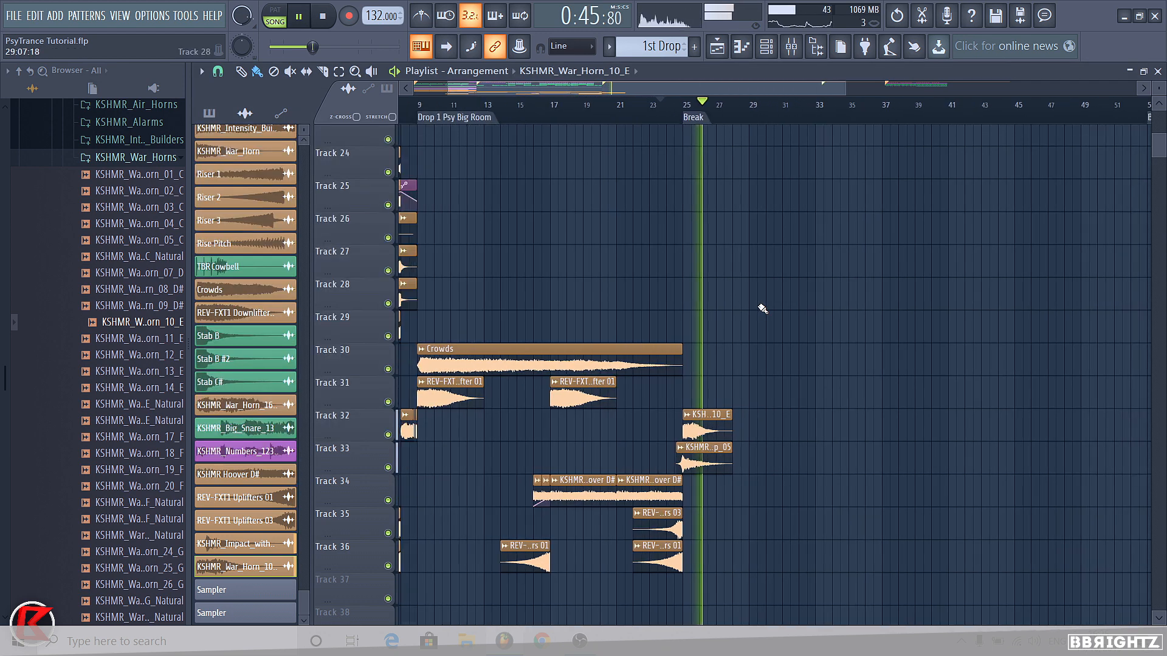
{"action": "scroll", "coordinate": [1161, 347], "scroll_direction": "up", "scroll_amount": 7}
{"action": "key", "text": "space"}
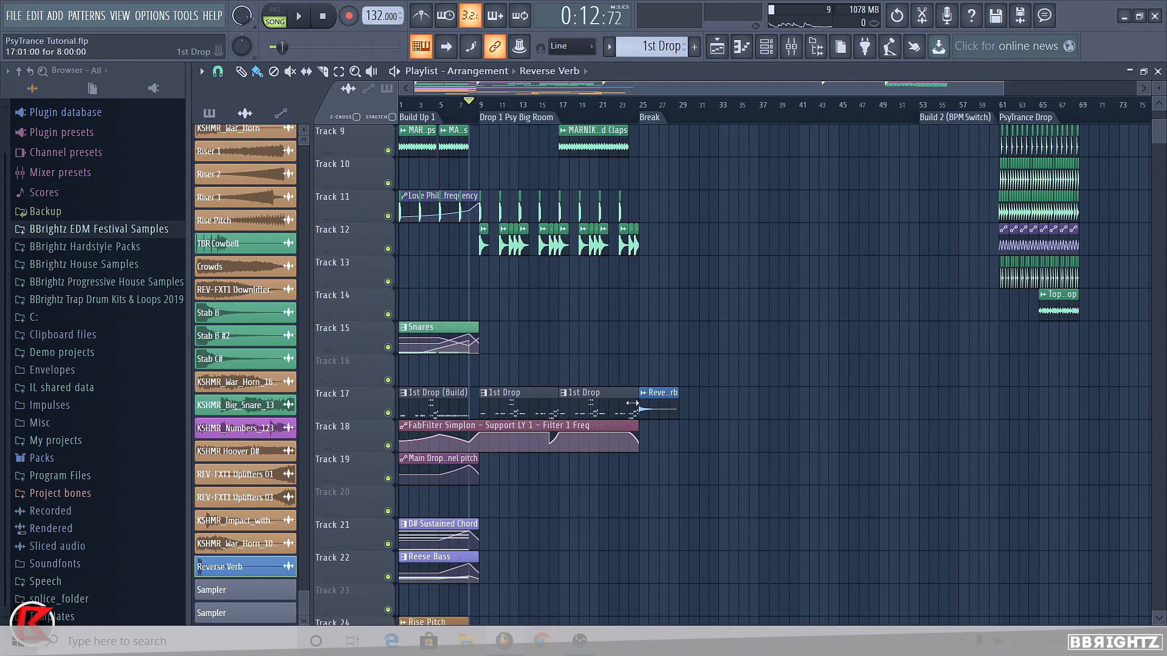
{"action": "left_click_drag", "start_coordinate": [679, 458], "coordinate": [612, 442]}
{"action": "key", "text": "Delete"}
{"action": "scroll", "coordinate": [443, 465], "scroll_direction": "up", "scroll_amount": 1}
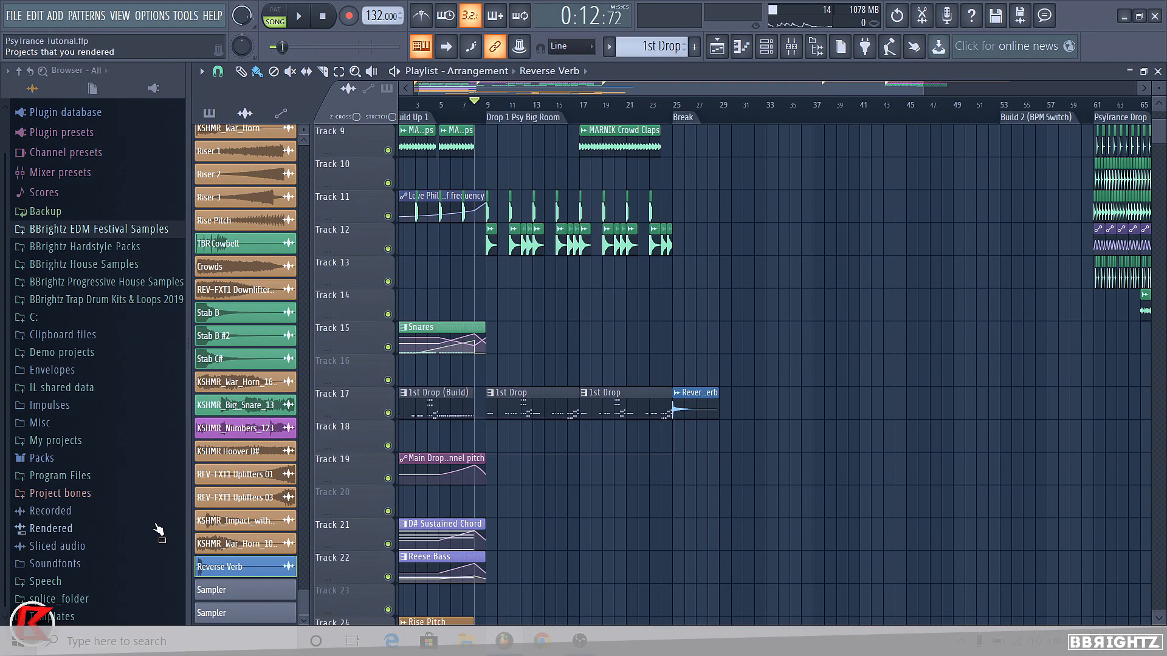
{"action": "key", "text": "ctrl+z"}
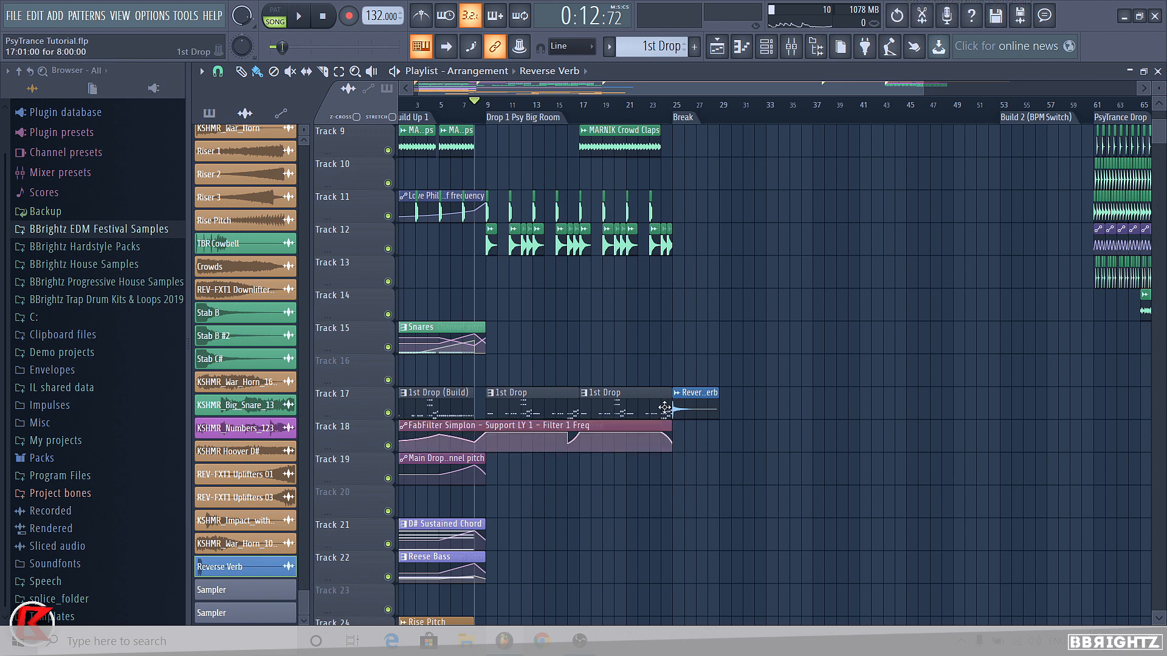
Move the FabFilter Simplon - Support LY 1 filter automation clip from track 18 to track 16 and delete it from the arrangement.
{"action": "scroll", "coordinate": [441, 456], "scroll_direction": "up", "scroll_amount": 2}
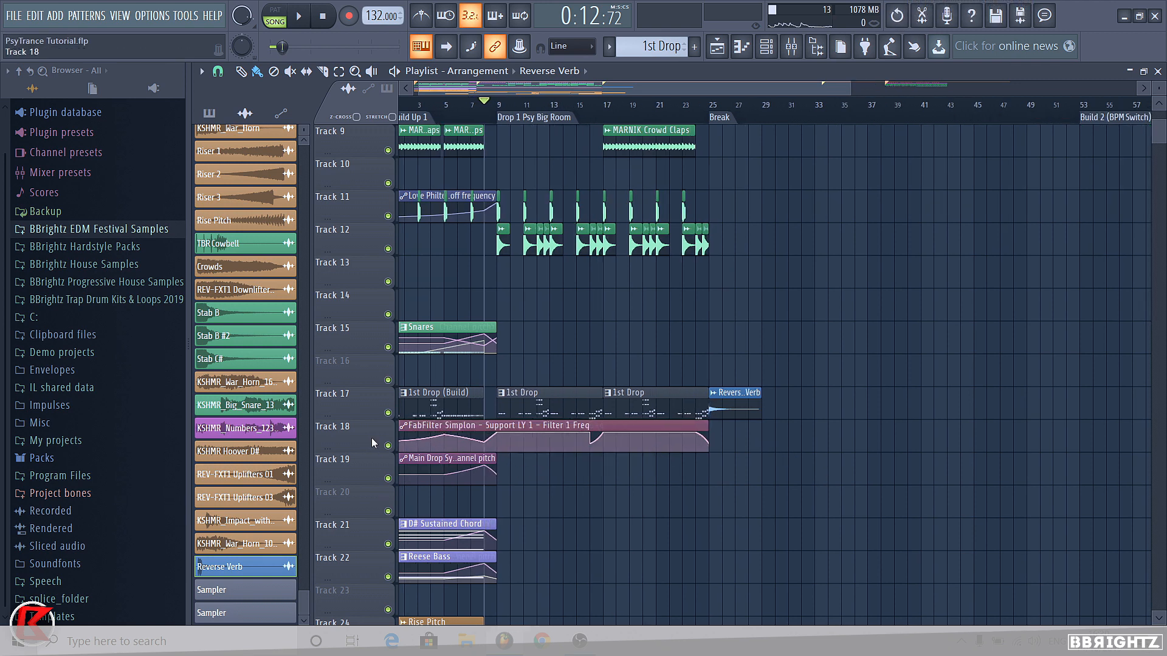
{"action": "left_click_drag", "start_coordinate": [481, 429], "coordinate": [559, 372]}
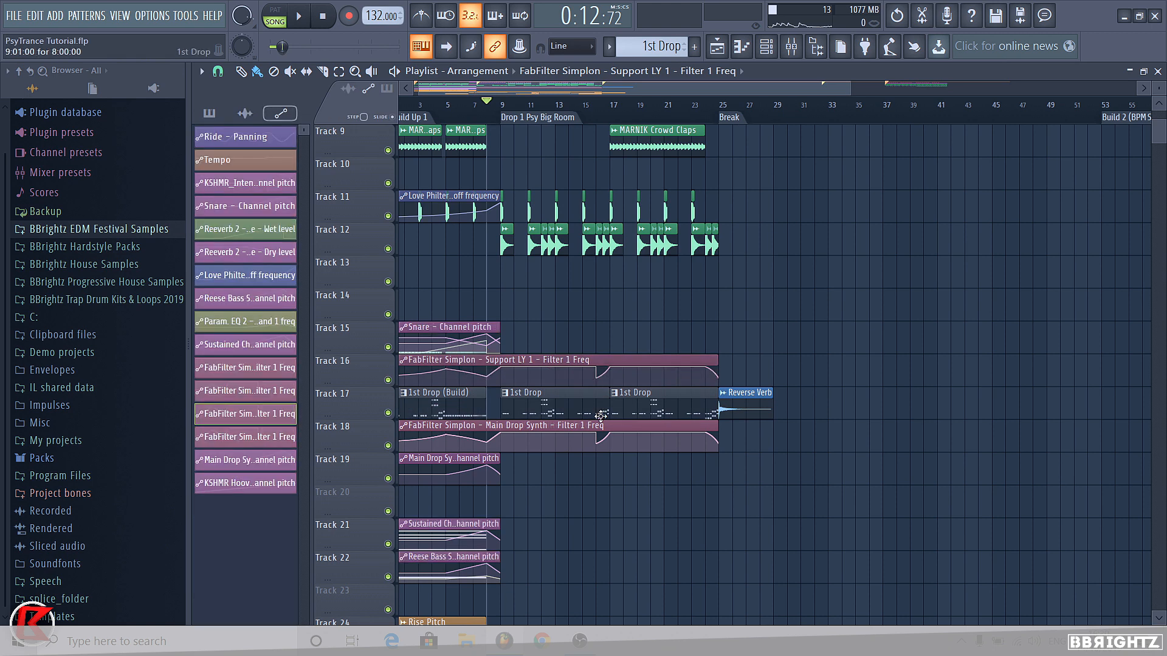
{"action": "scroll", "coordinate": [559, 376], "scroll_direction": "up", "scroll_amount": 3}
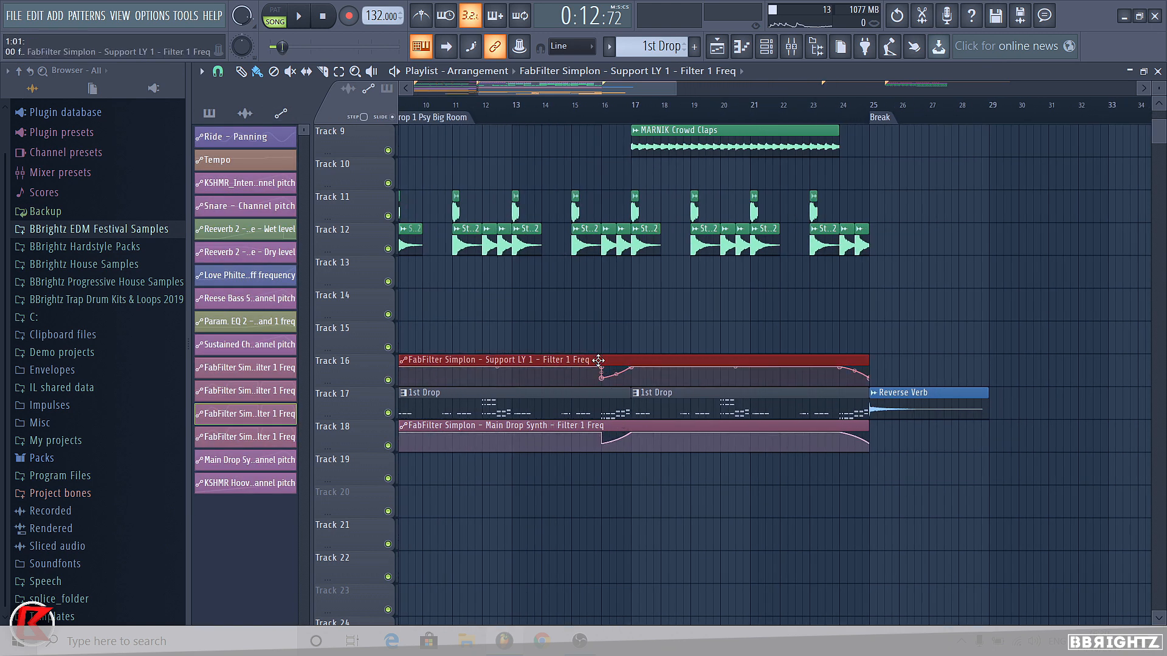
{"action": "right_click", "coordinate": [603, 367]}
{"action": "scroll", "coordinate": [790, 389], "scroll_direction": "down", "scroll_amount": 1}
{"action": "scroll", "coordinate": [851, 405], "scroll_direction": "up", "scroll_amount": 3}
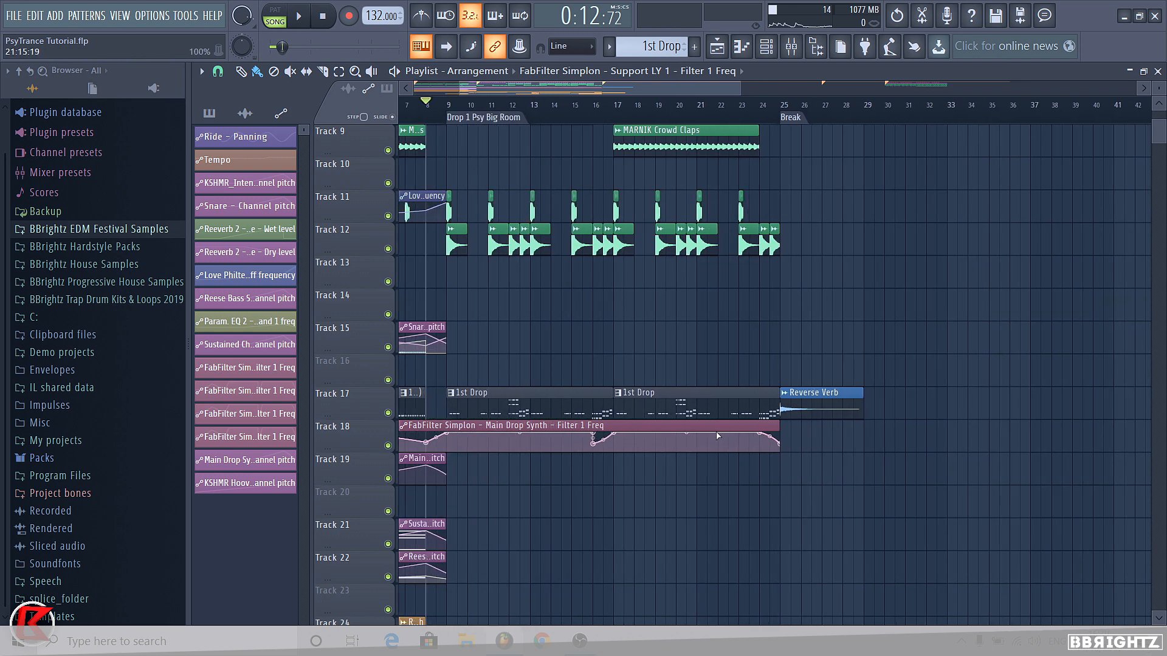
Inspect the sample settings of the Reverse Verb clip on track 17.
{"action": "double_click", "coordinate": [866, 409]}
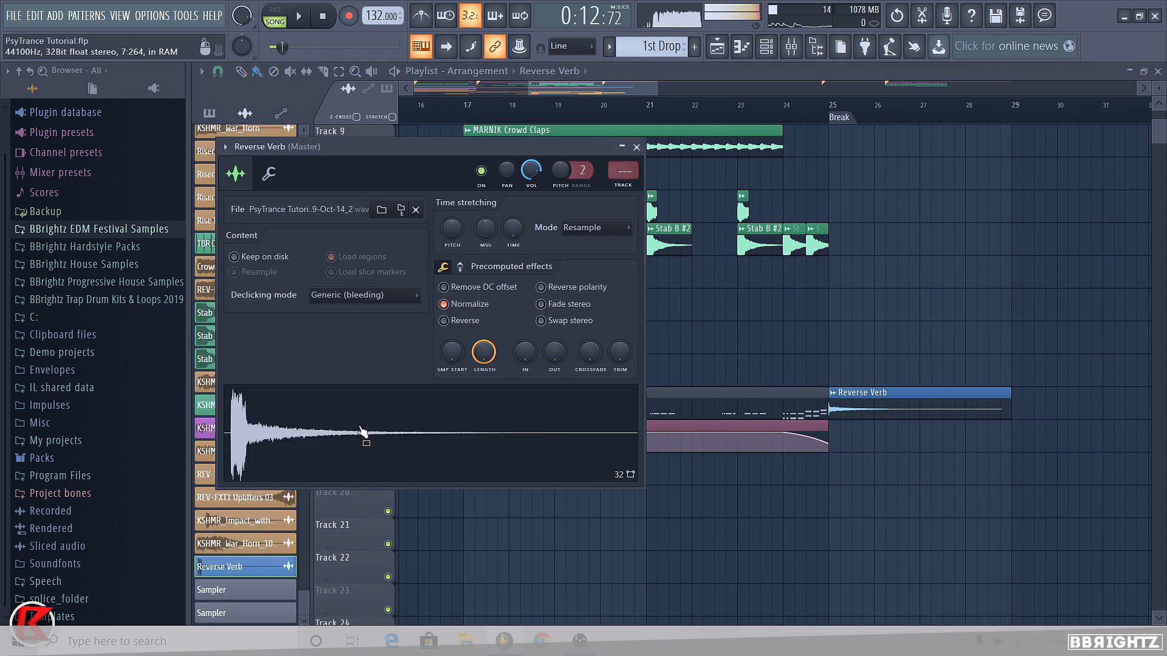
{"action": "key", "text": "Escape"}
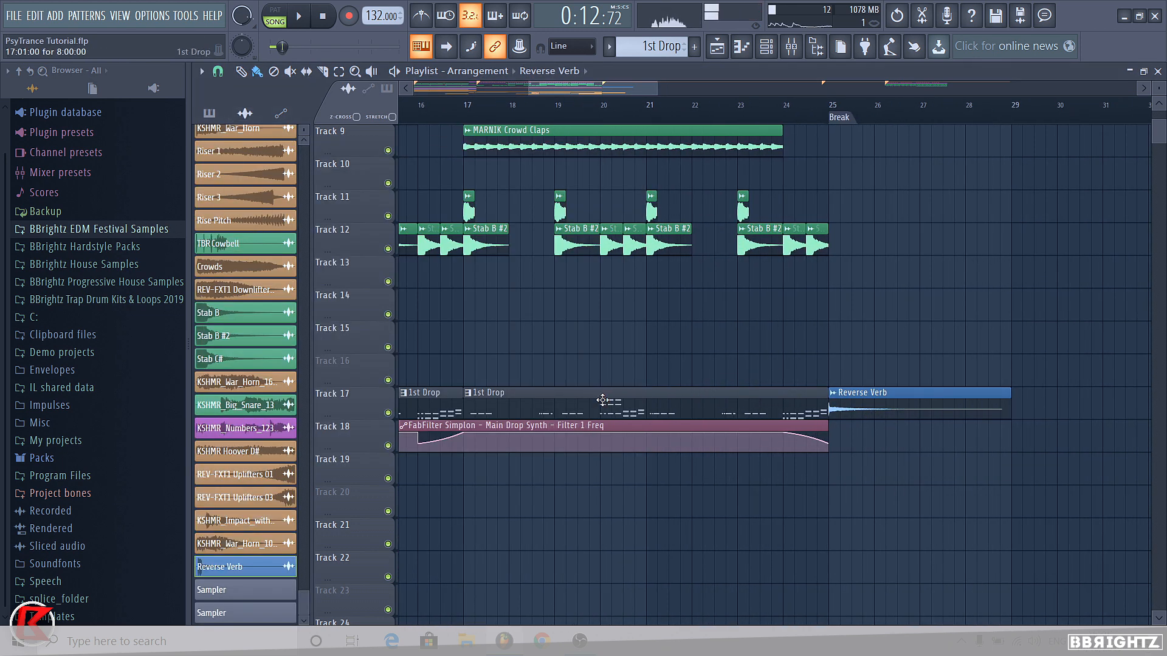
{"action": "scroll", "coordinate": [516, 407], "scroll_direction": "up", "scroll_amount": 4}
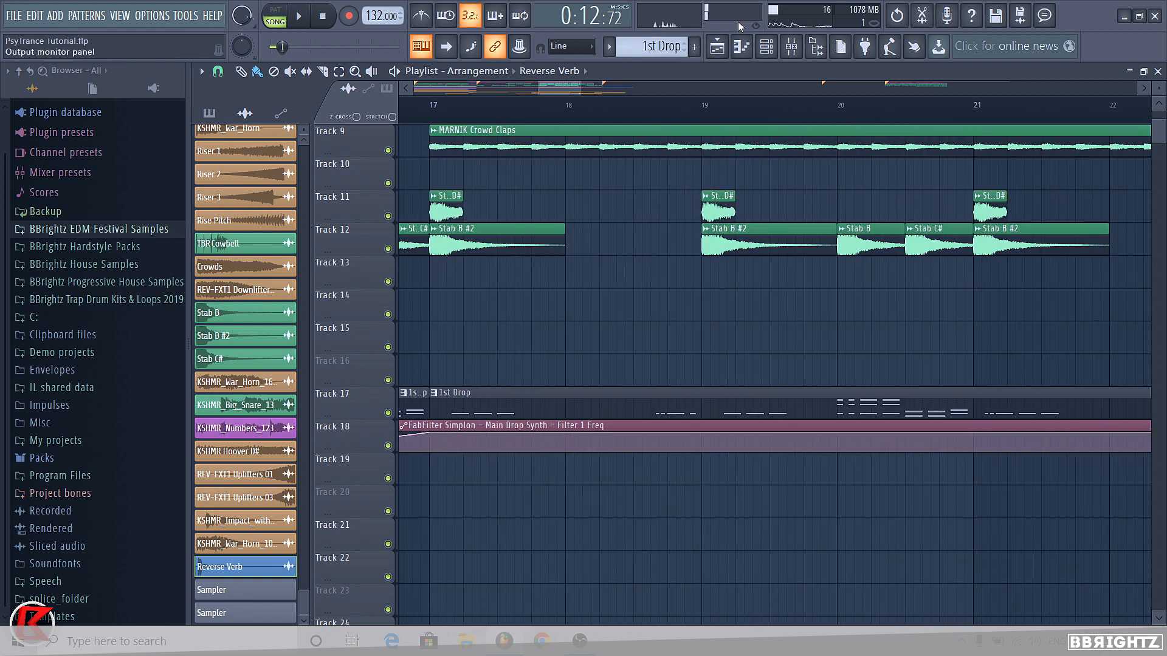
Examine the effect chains of the Master, Main Drop Synth, Support LY 1 and Support LY 2 tracks in the mixer.
{"action": "left_click", "coordinate": [791, 46]}
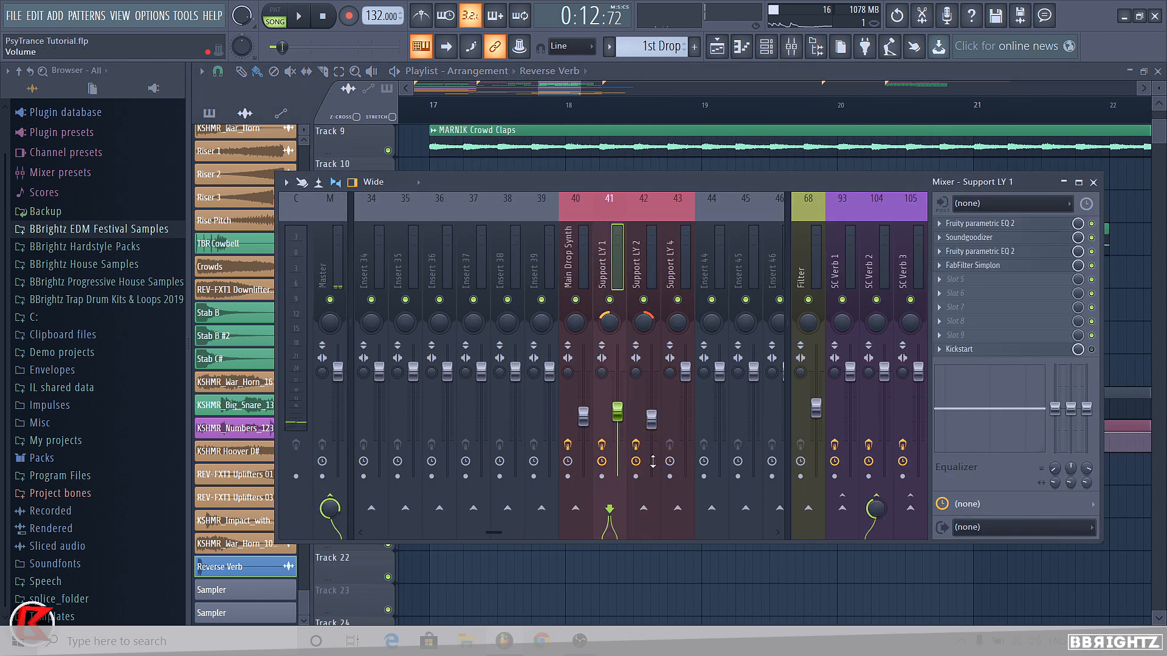
{"action": "left_click", "coordinate": [948, 321]}
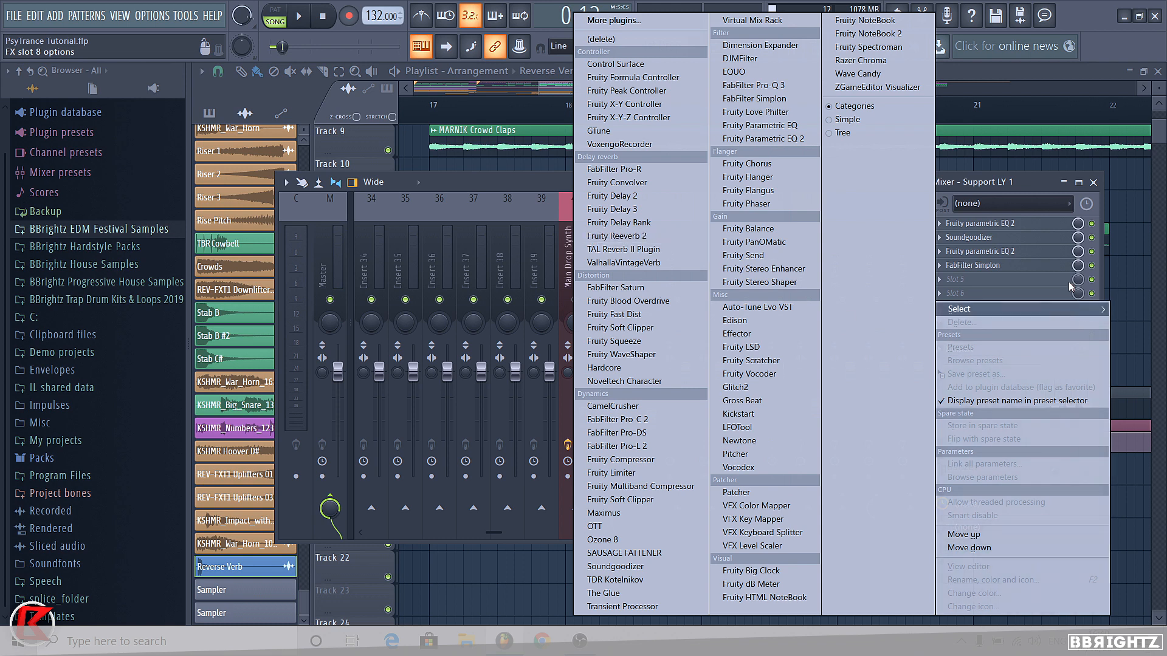
{"action": "left_click", "coordinate": [1014, 188]}
{"action": "left_click", "coordinate": [325, 250]}
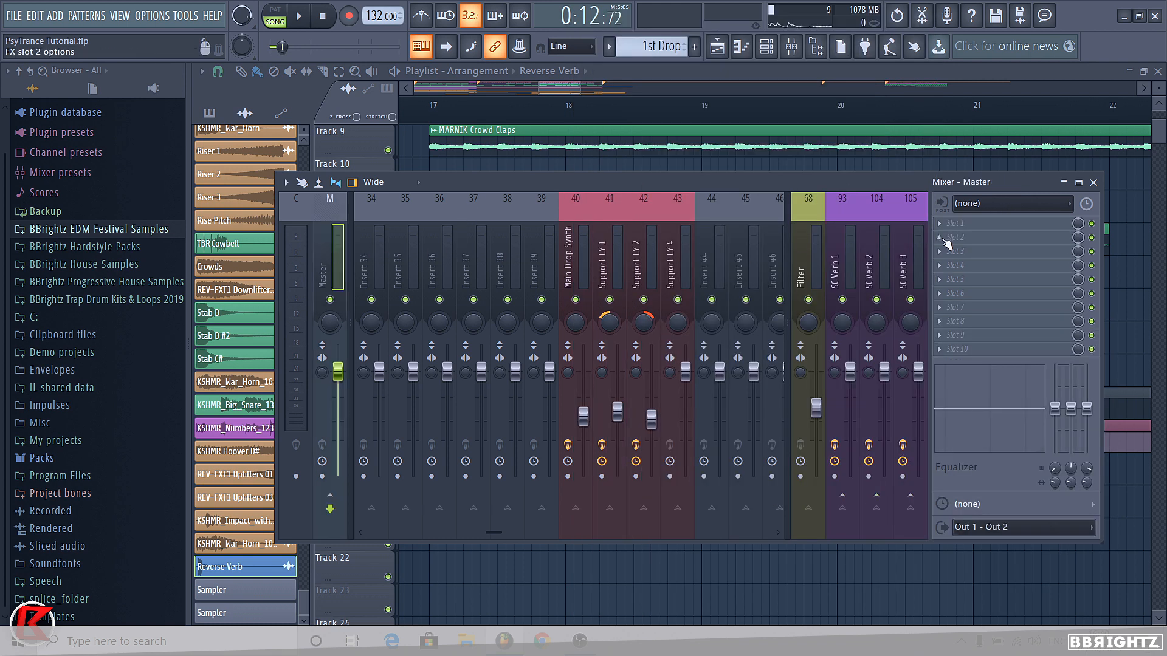
{"action": "left_click", "coordinate": [941, 238]}
{"action": "left_click", "coordinate": [457, 178]}
{"action": "left_click", "coordinate": [590, 272]}
{"action": "left_click", "coordinate": [612, 273]}
{"action": "left_click", "coordinate": [633, 273]}
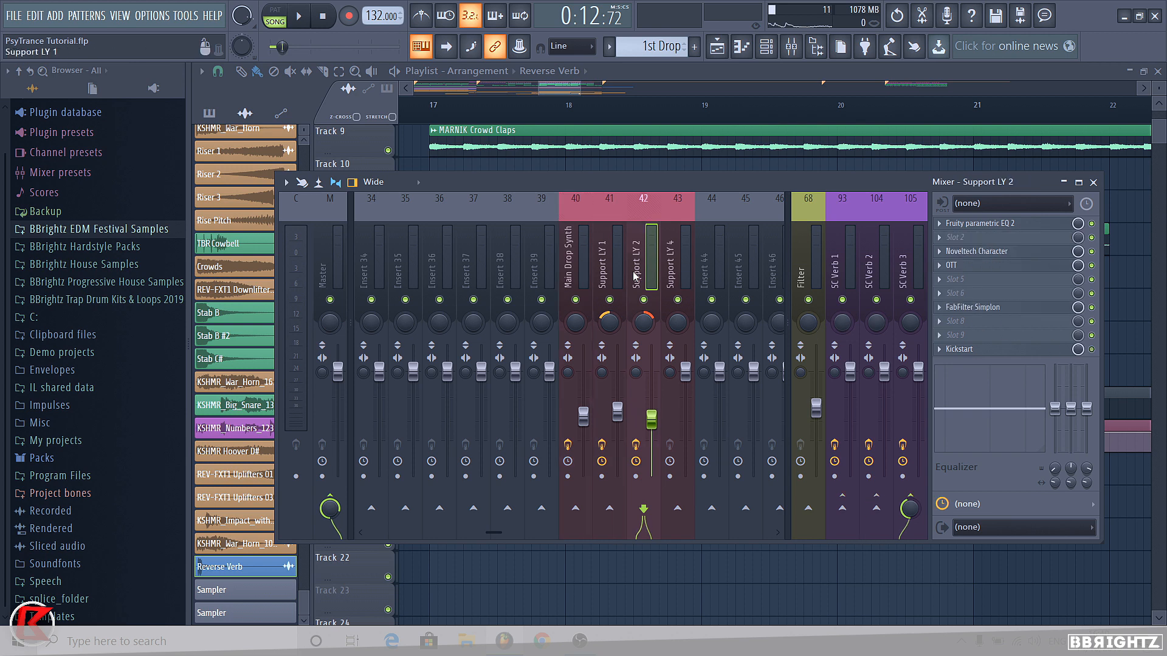
{"action": "left_click", "coordinate": [615, 274]}
{"action": "key", "text": "F9"}
Solo track 32, play KSHMR_War_Horn_16_E_Natural from the middle of bar 16, and turn the solo off.
{"action": "scroll", "coordinate": [516, 336], "scroll_direction": "down", "scroll_amount": 8}
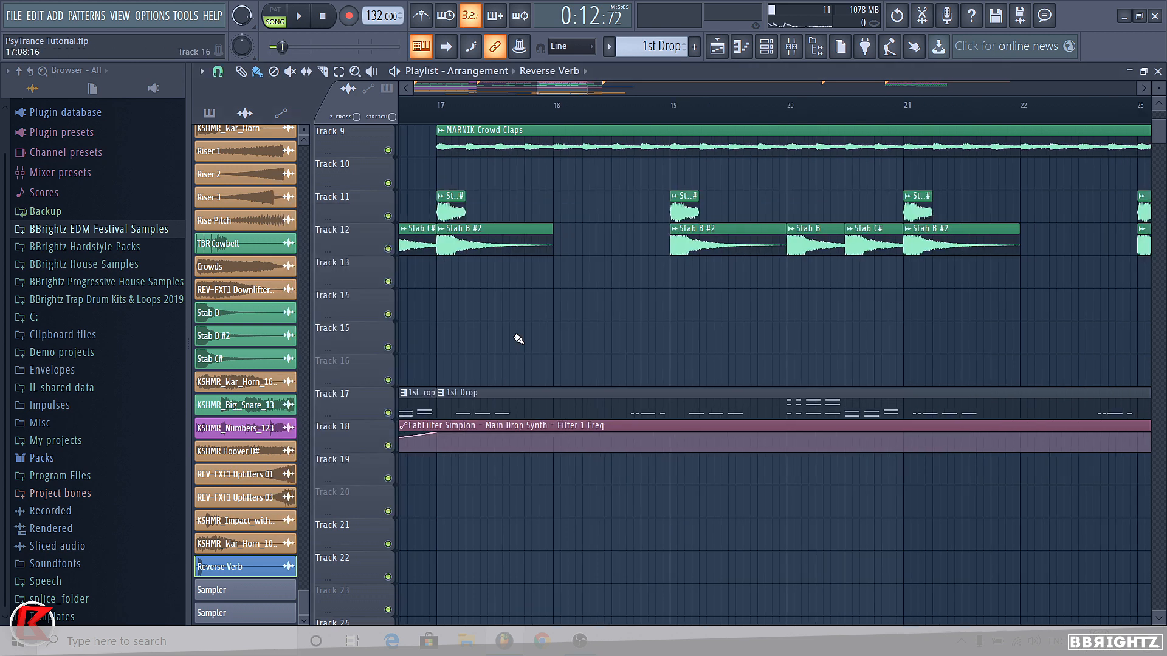
{"action": "scroll", "coordinate": [1157, 400], "scroll_direction": "up", "scroll_amount": 3}
{"action": "scroll", "coordinate": [534, 251], "scroll_direction": "up", "scroll_amount": 7}
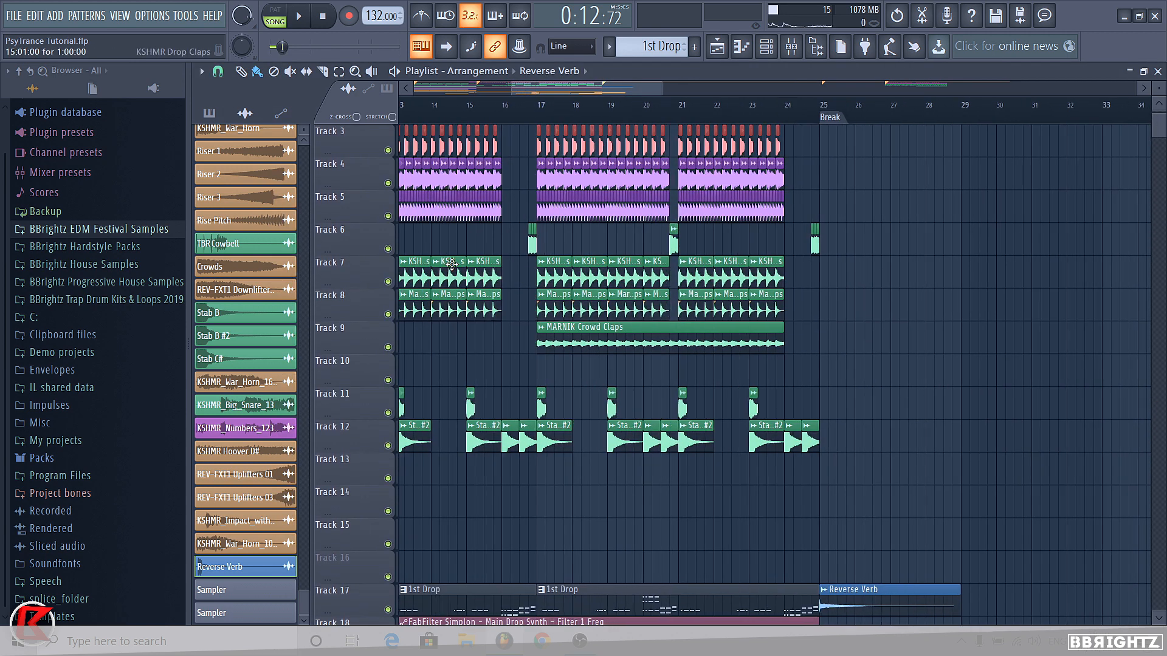
{"action": "left_click", "coordinate": [555, 105]}
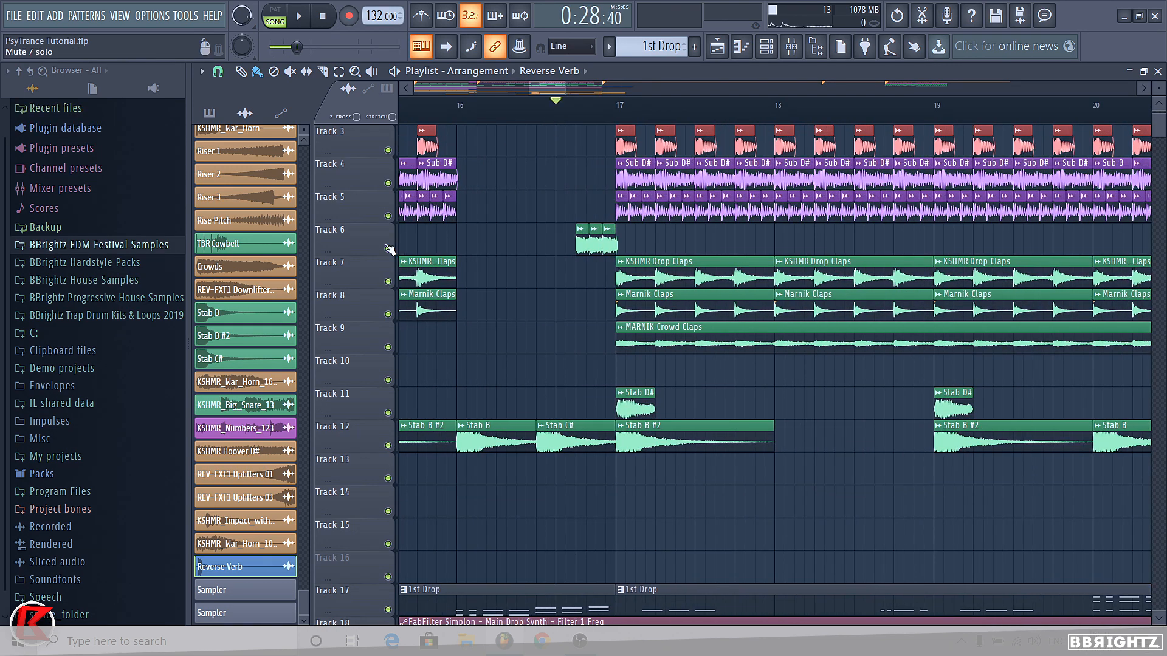
{"action": "scroll", "coordinate": [1162, 420], "scroll_direction": "down", "scroll_amount": 3}
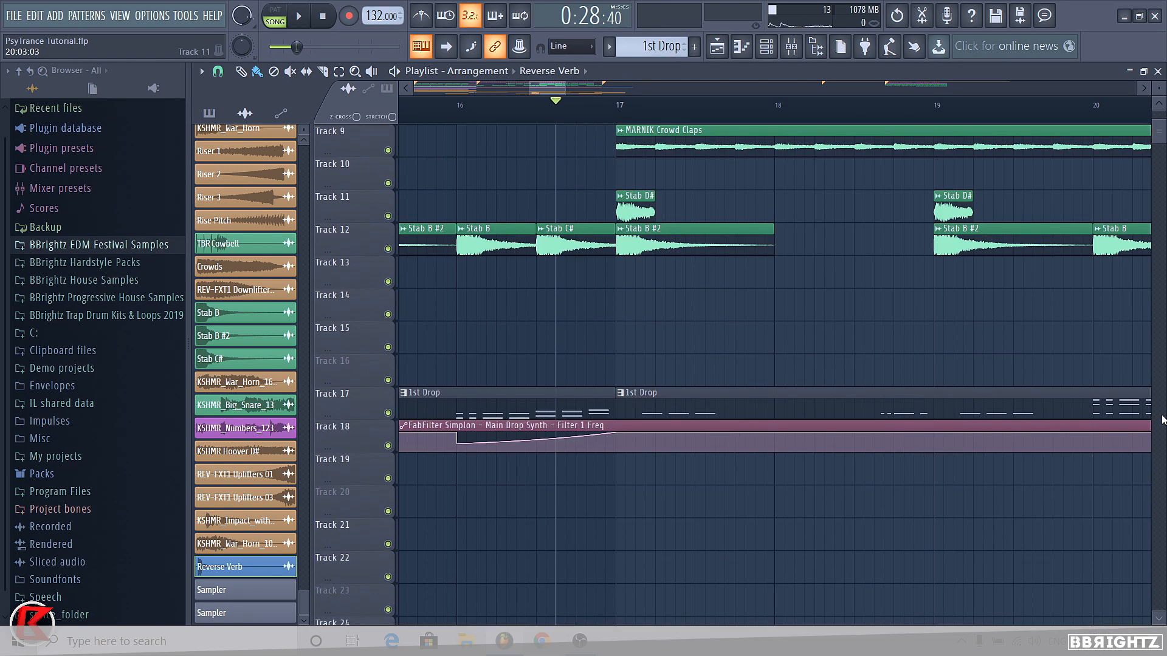
{"action": "scroll", "coordinate": [1162, 420], "scroll_direction": "down", "scroll_amount": 8}
{"action": "right_click", "coordinate": [387, 412]}
{"action": "key", "text": "space"}
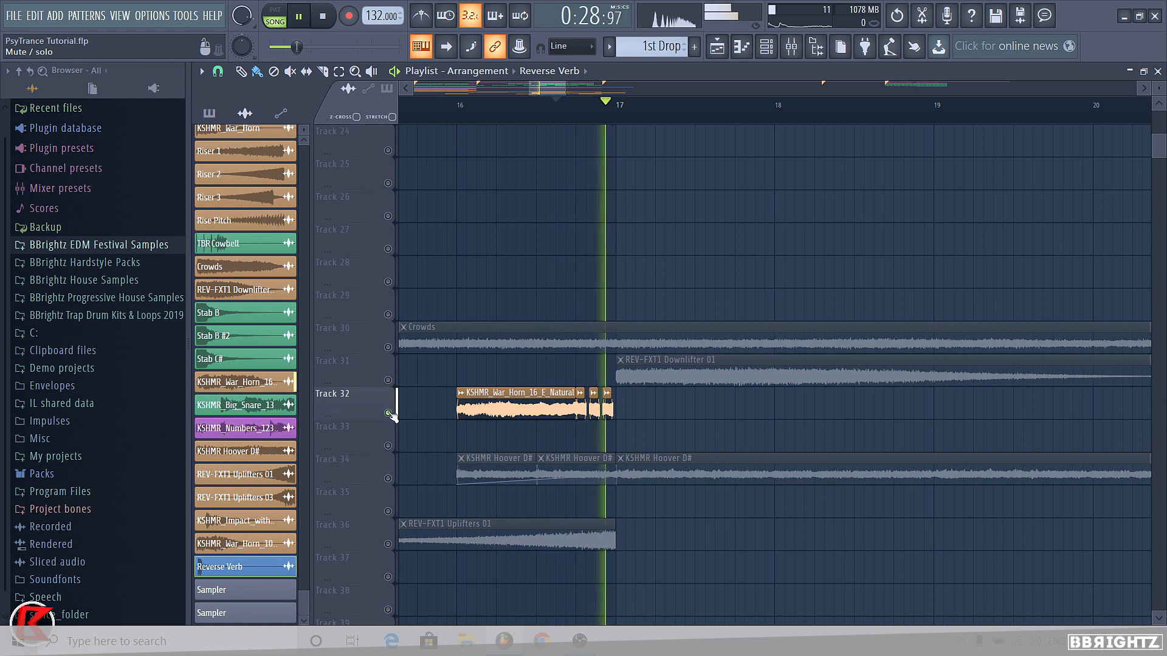
{"action": "key", "text": "space"}
{"action": "right_click", "coordinate": [388, 412]}
Play the first drop's filter sweep from bar 16 and the transition into the break from bar 24.
{"action": "scroll", "coordinate": [652, 416], "scroll_direction": "down", "scroll_amount": 6}
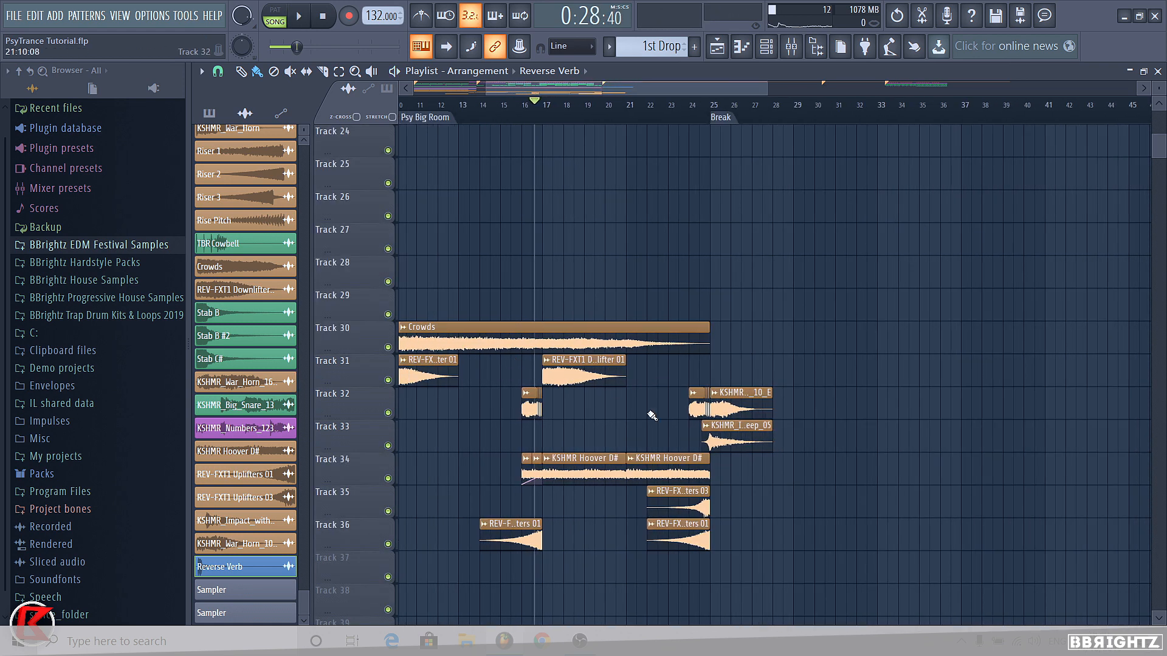
{"action": "scroll", "coordinate": [652, 416], "scroll_direction": "up", "scroll_amount": 4}
{"action": "left_click", "coordinate": [521, 104]}
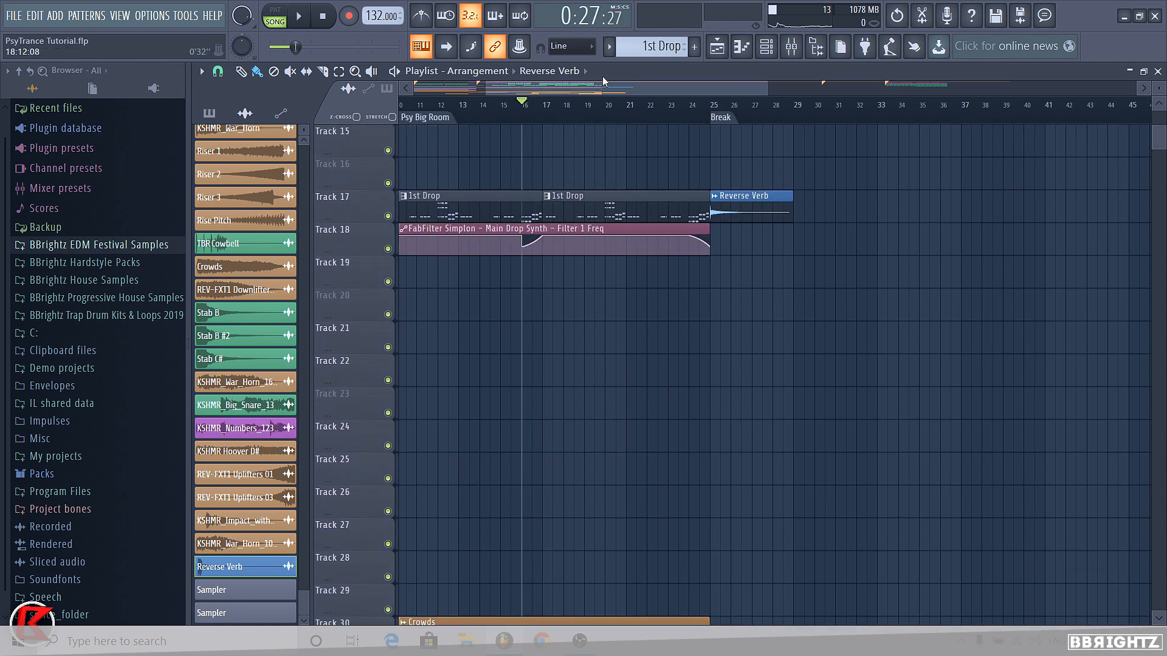
{"action": "left_click", "coordinate": [652, 49]}
{"action": "key", "text": "space"}
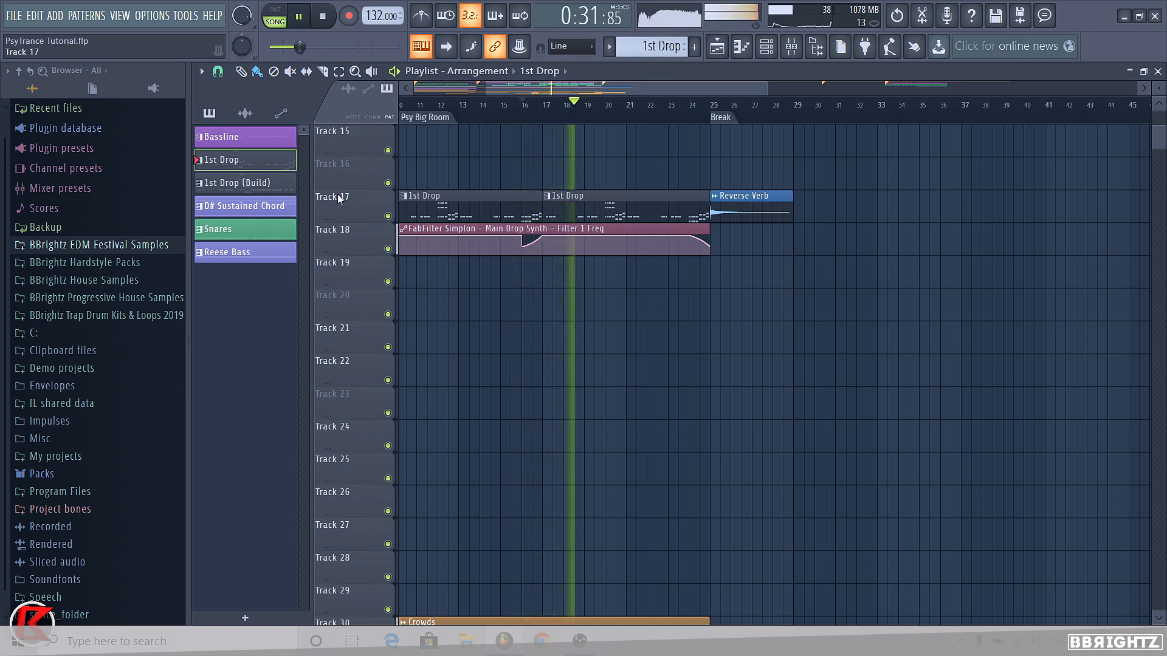
{"action": "key", "text": "space"}
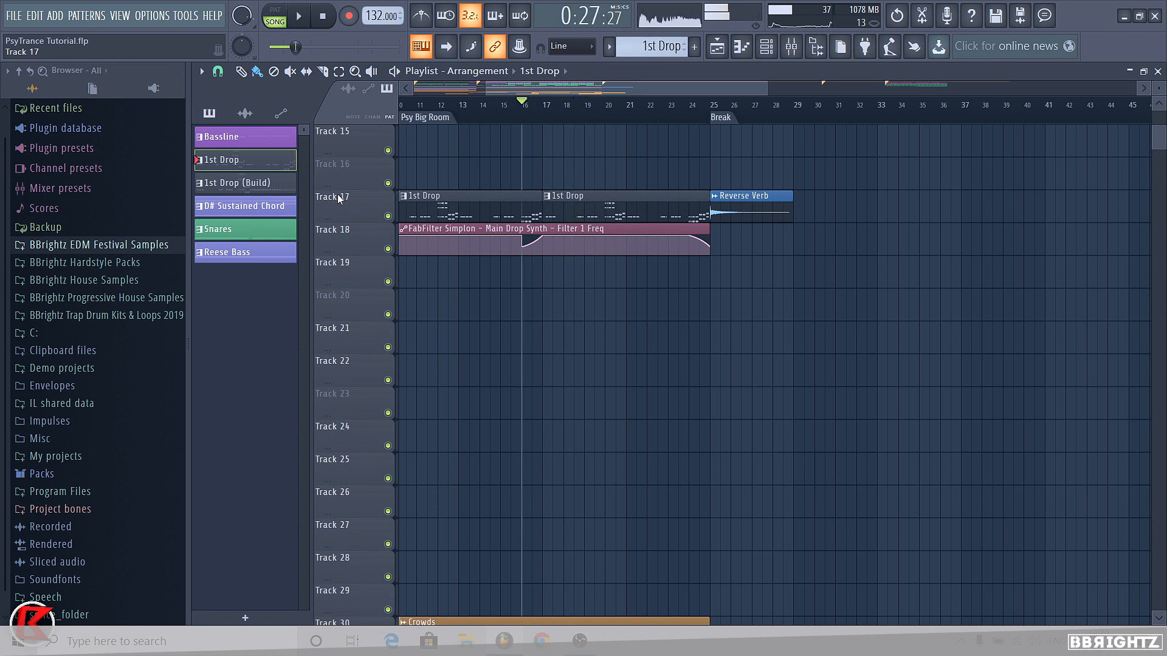
{"action": "left_click", "coordinate": [700, 108]}
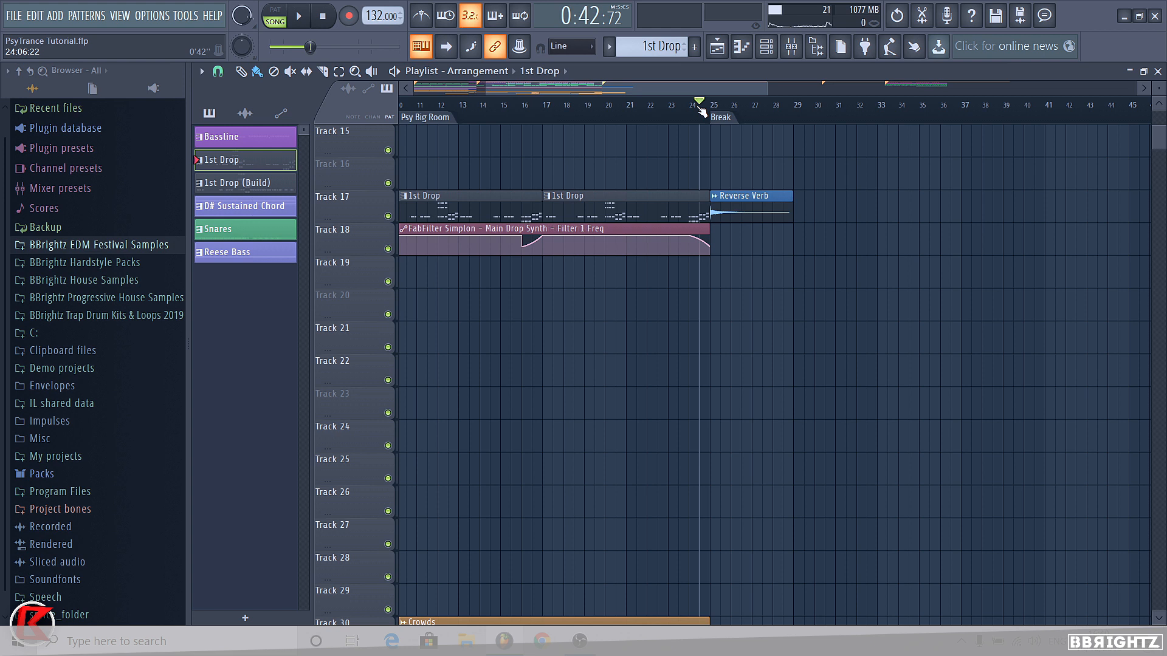
{"action": "key", "text": "space"}
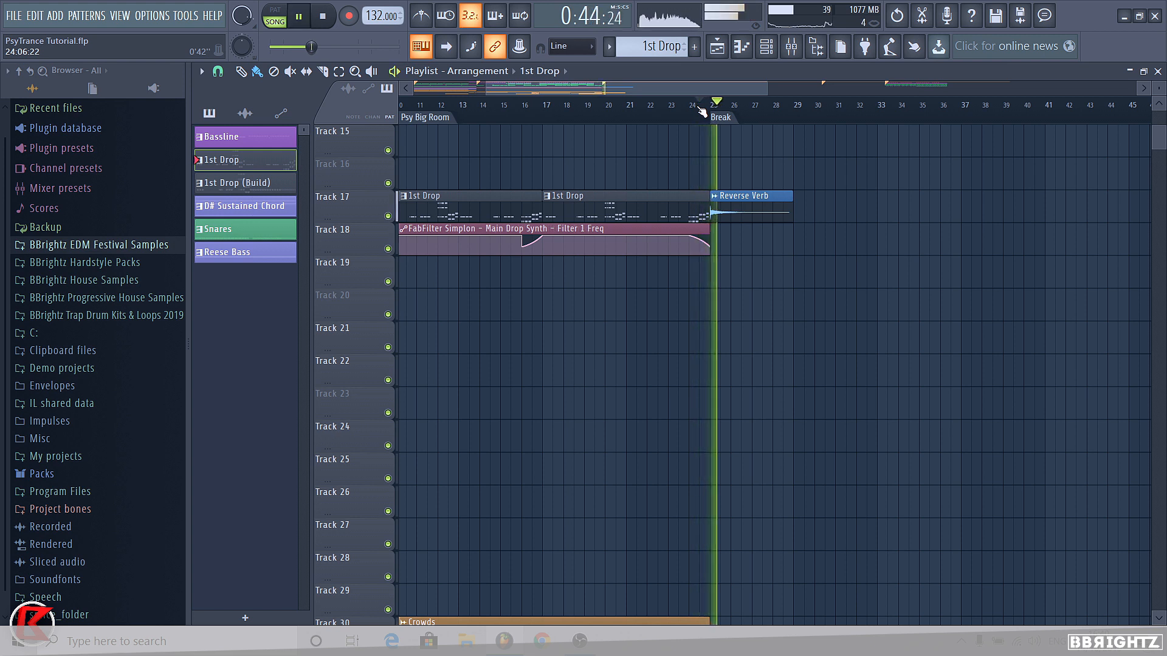
{"action": "key", "text": "space"}
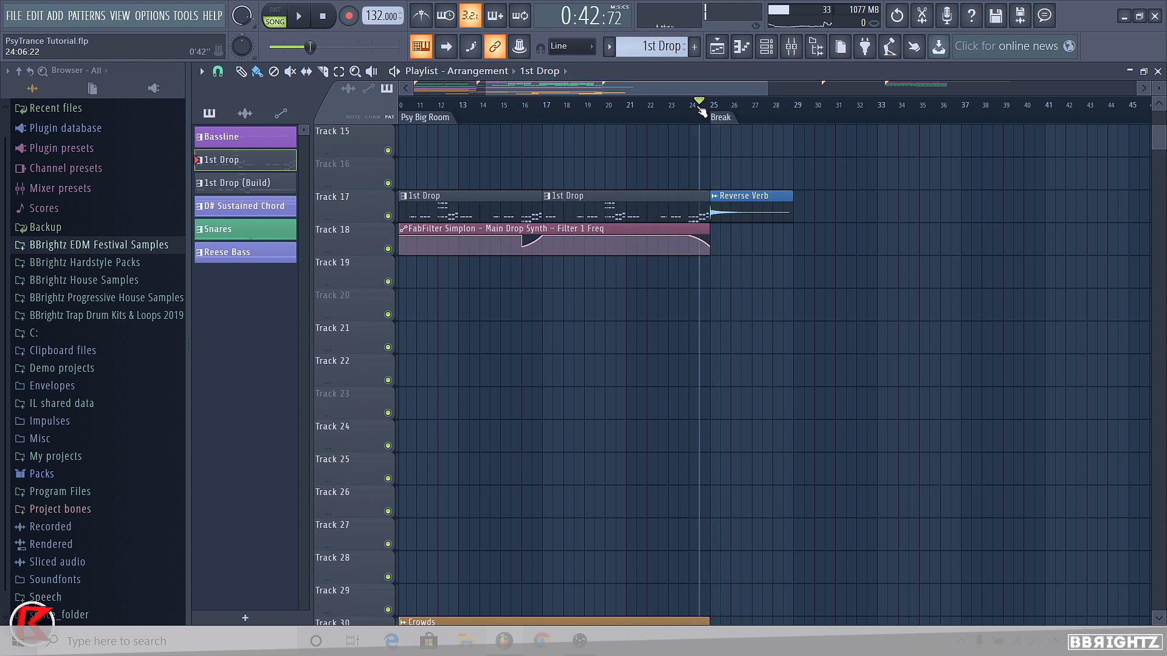
Solo track 17, play the Reverse Verb clip from bar 25, and turn the solo off.
{"action": "right_click", "coordinate": [388, 217]}
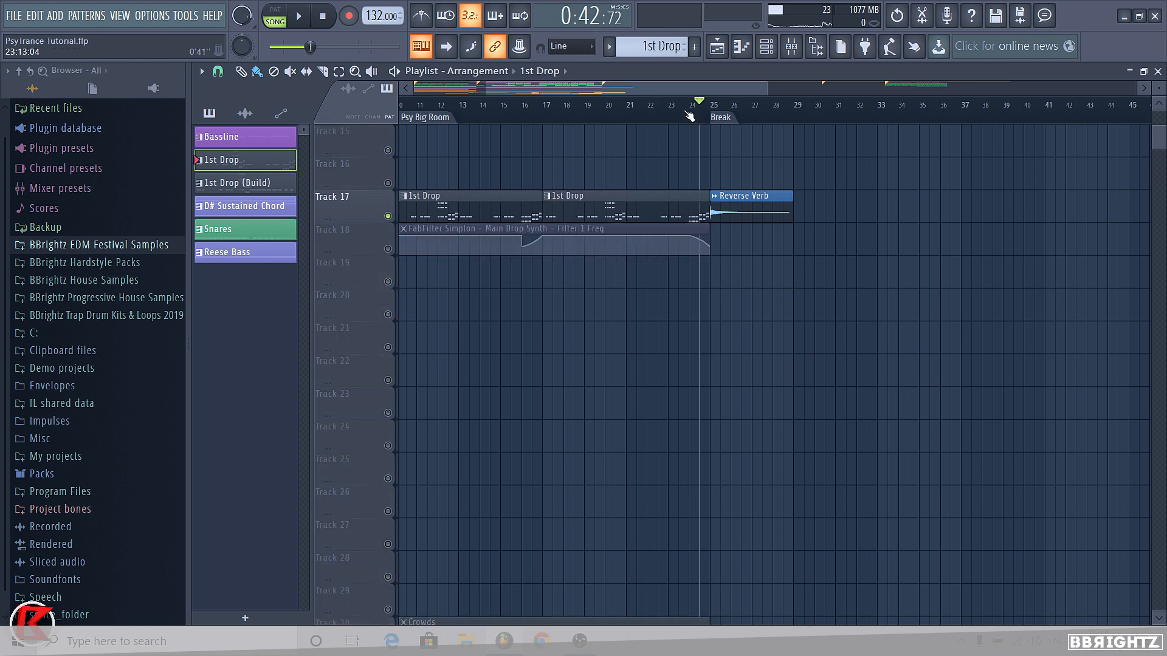
{"action": "left_click", "coordinate": [714, 107]}
{"action": "key", "text": "space"}
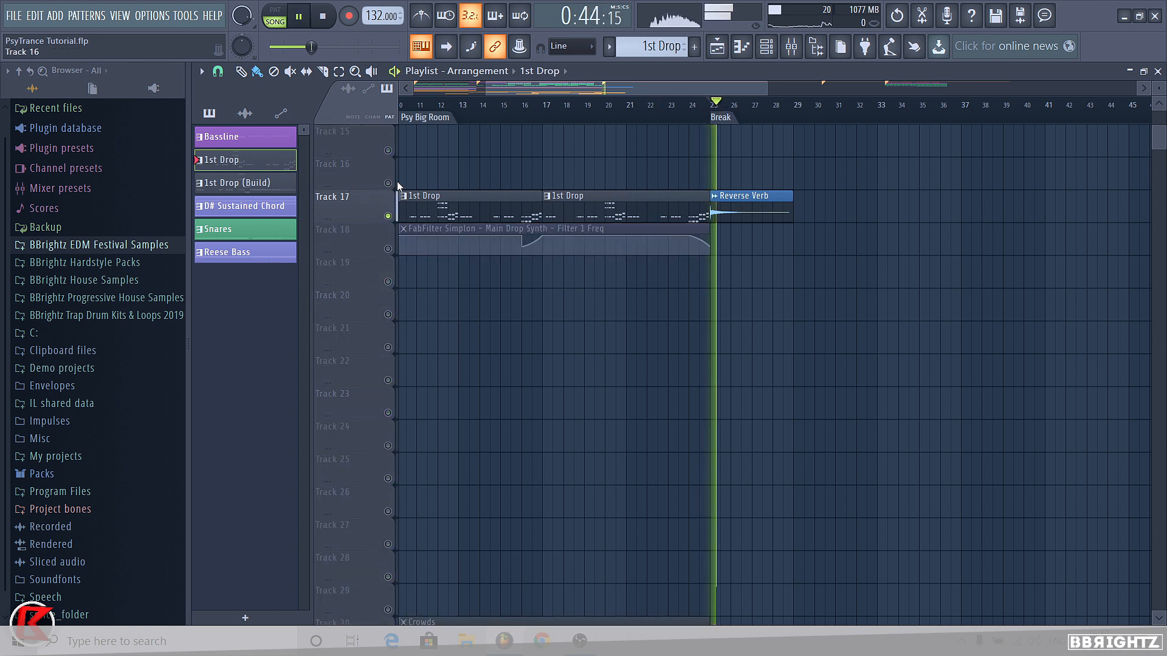
{"action": "key", "text": "space"}
{"action": "right_click", "coordinate": [388, 216]}
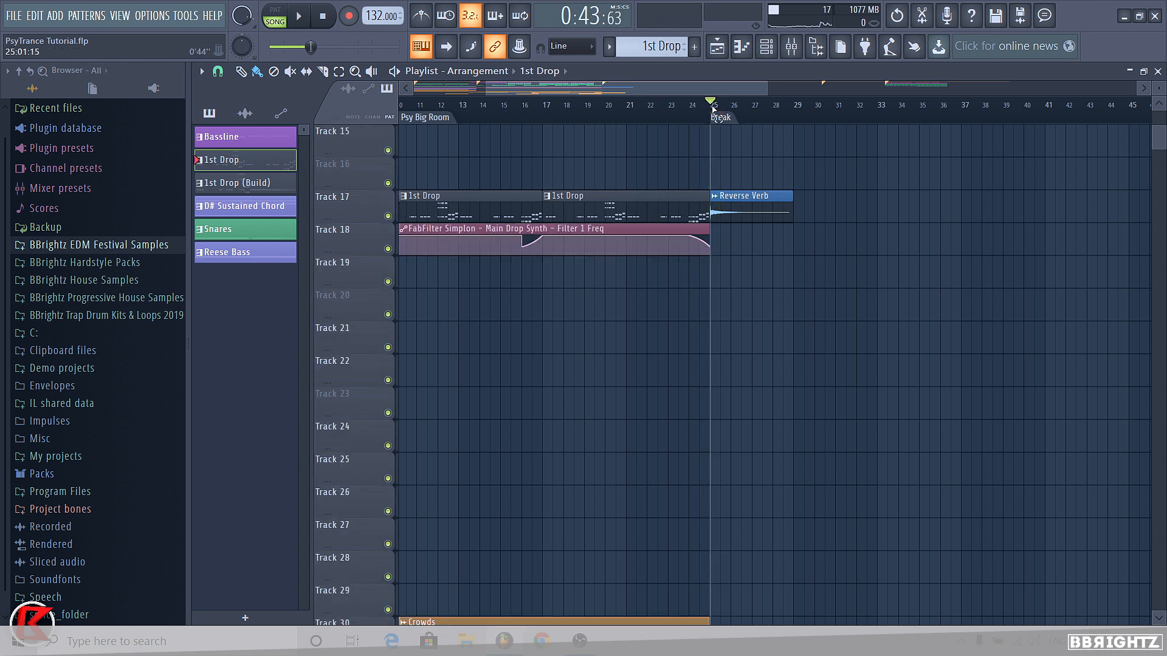
Select bars 25 to 28, create a channel panning automation clip for Reverse Verb and place it on track 16.
{"action": "left_click_drag", "start_coordinate": [714, 109], "coordinate": [793, 115]}
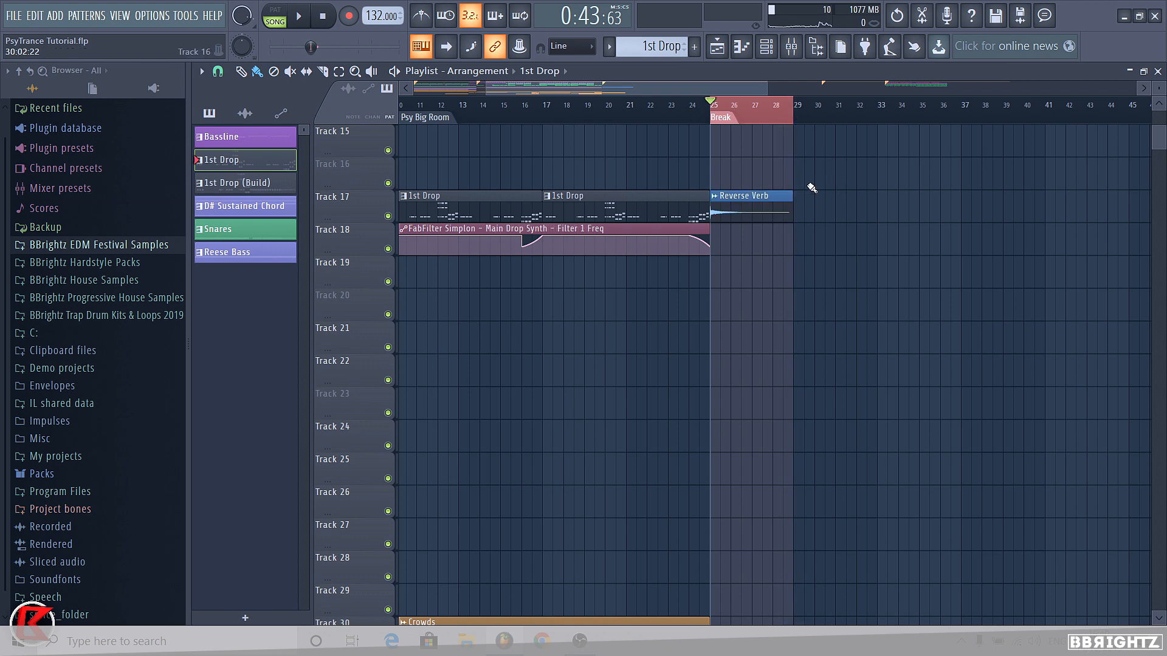
{"action": "double_click", "coordinate": [769, 195]}
{"action": "right_click", "coordinate": [520, 187]}
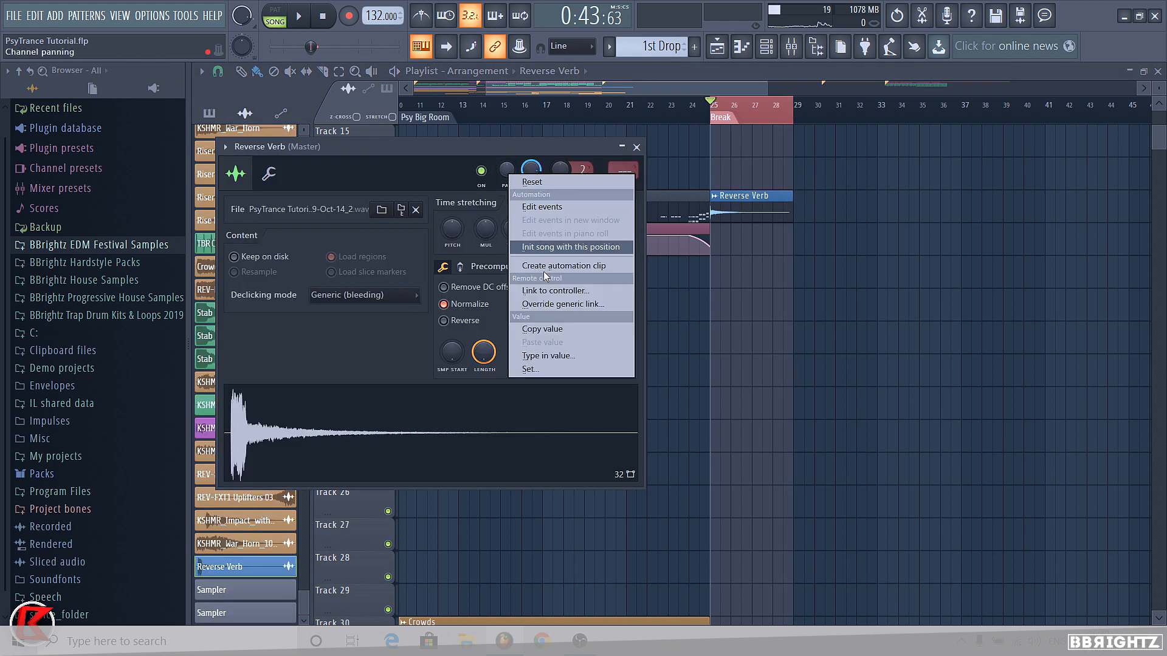
{"action": "left_click", "coordinate": [547, 267]}
{"action": "scroll", "coordinate": [729, 179], "scroll_direction": "up", "scroll_amount": 5}
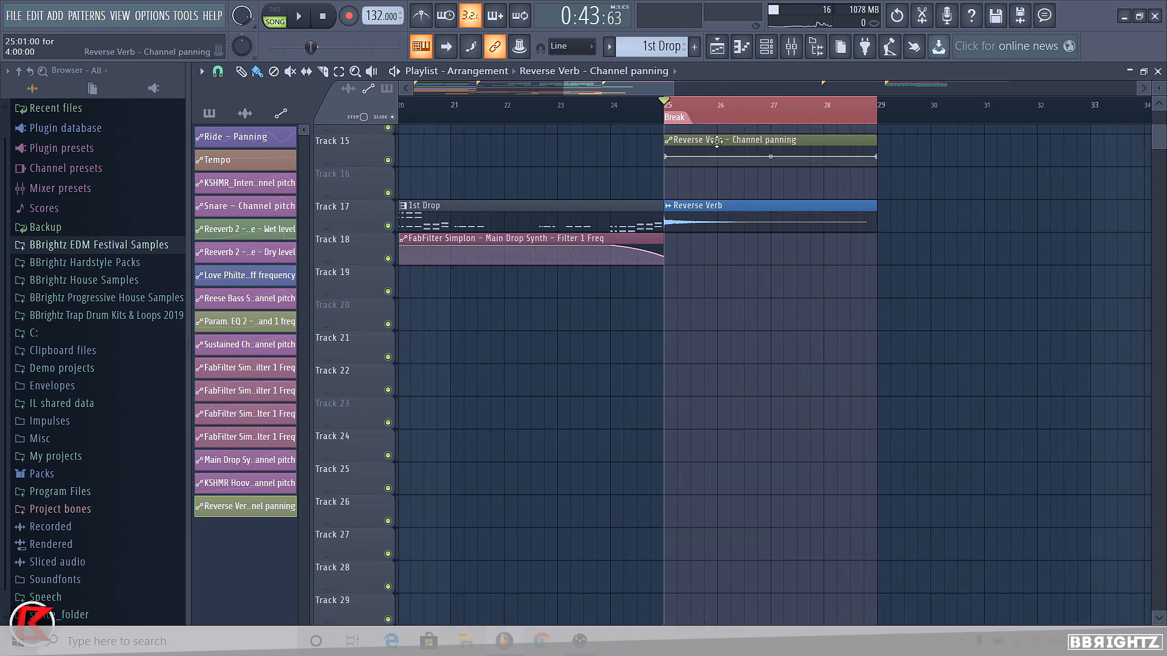
{"action": "left_click_drag", "start_coordinate": [716, 142], "coordinate": [717, 194]}
{"action": "scroll", "coordinate": [694, 178], "scroll_direction": "up", "scroll_amount": 1}
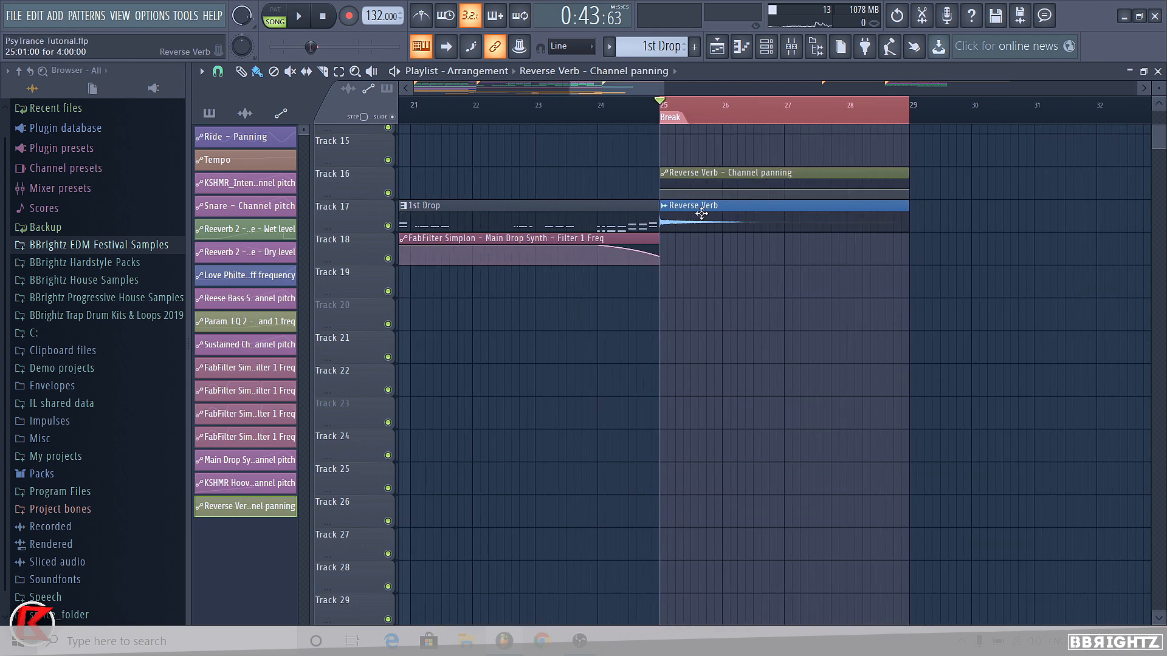
Leave only tracks 16 and 17 audible, enlarge track 16's height and play the Reverse Verb clip.
{"action": "right_click", "coordinate": [388, 193]}
{"action": "left_click", "coordinate": [387, 225]}
{"action": "scroll", "coordinate": [799, 239], "scroll_direction": "up", "scroll_amount": 3}
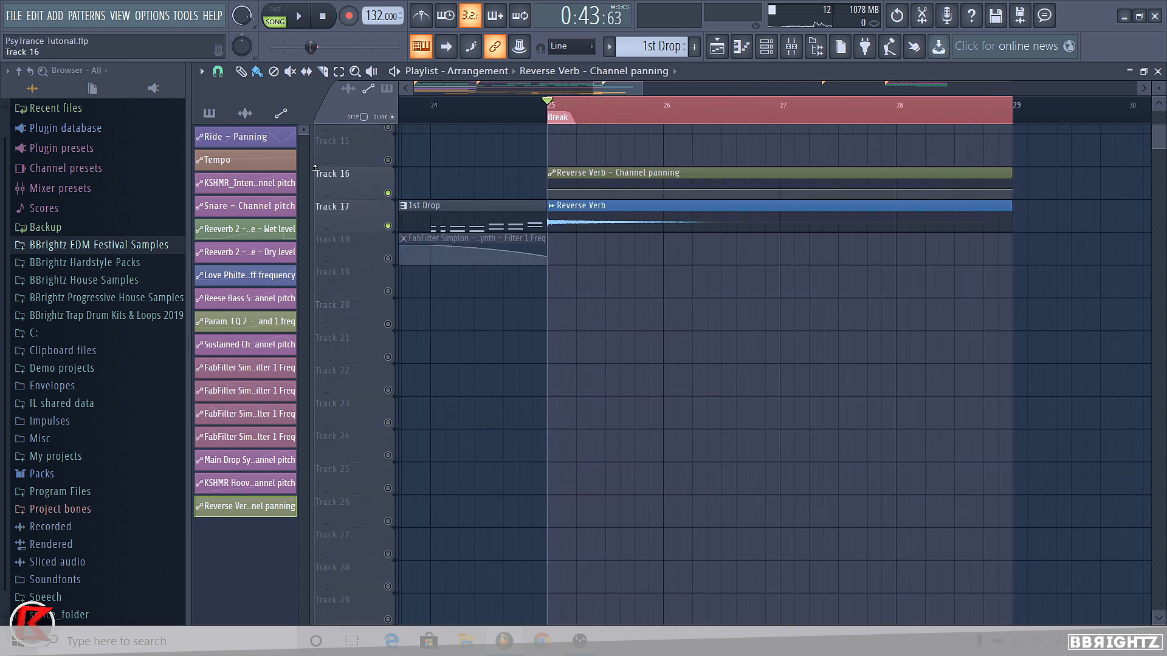
{"action": "left_click_drag", "start_coordinate": [342, 198], "coordinate": [353, 335]}
{"action": "key", "text": "space"}
{"action": "scroll", "coordinate": [576, 305], "scroll_direction": "up", "scroll_amount": 3}
{"action": "key", "text": "space"}
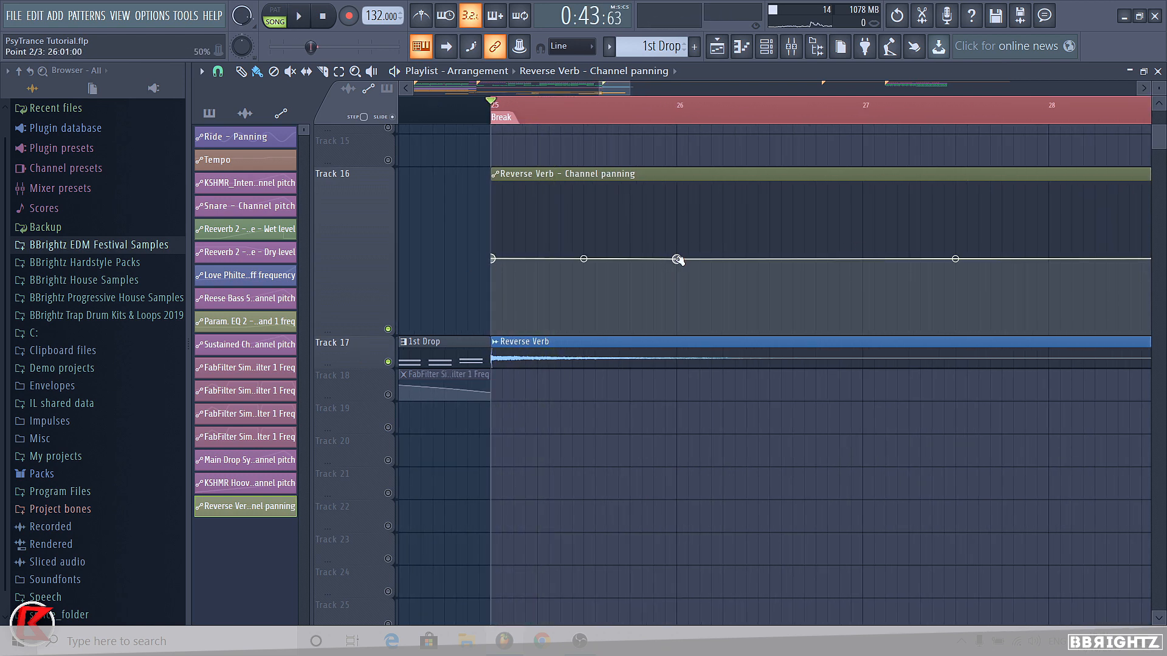
Set the panning curve's bar 26 point to Wave mode, lower the start point and raise the bar 26 point to about 85%.
{"action": "left_click_drag", "start_coordinate": [676, 258], "coordinate": [676, 238]}
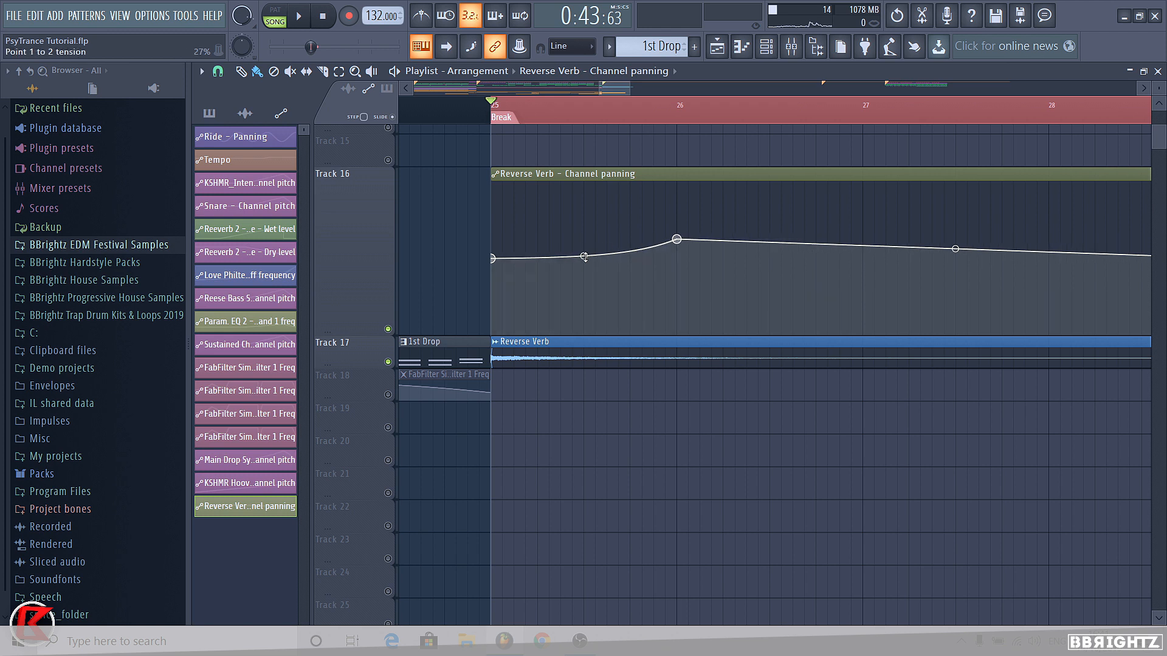
{"action": "right_click", "coordinate": [677, 240]}
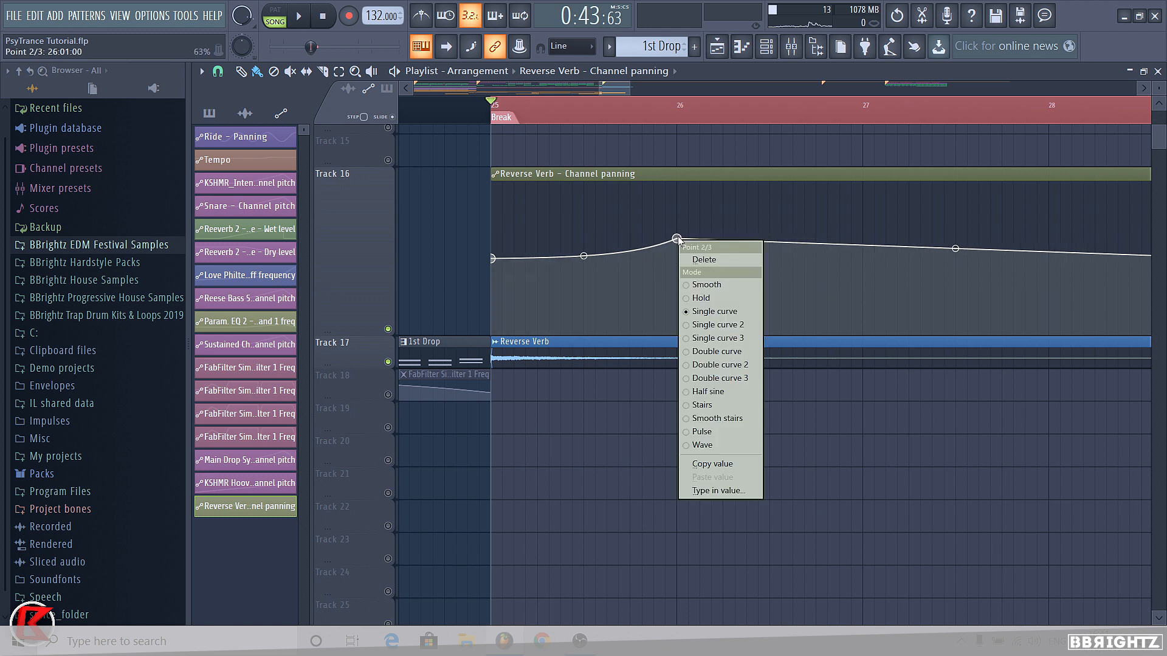
{"action": "left_click", "coordinate": [707, 445]}
{"action": "left_click_drag", "start_coordinate": [587, 249], "coordinate": [587, 240]}
{"action": "left_click_drag", "start_coordinate": [492, 258], "coordinate": [493, 307]}
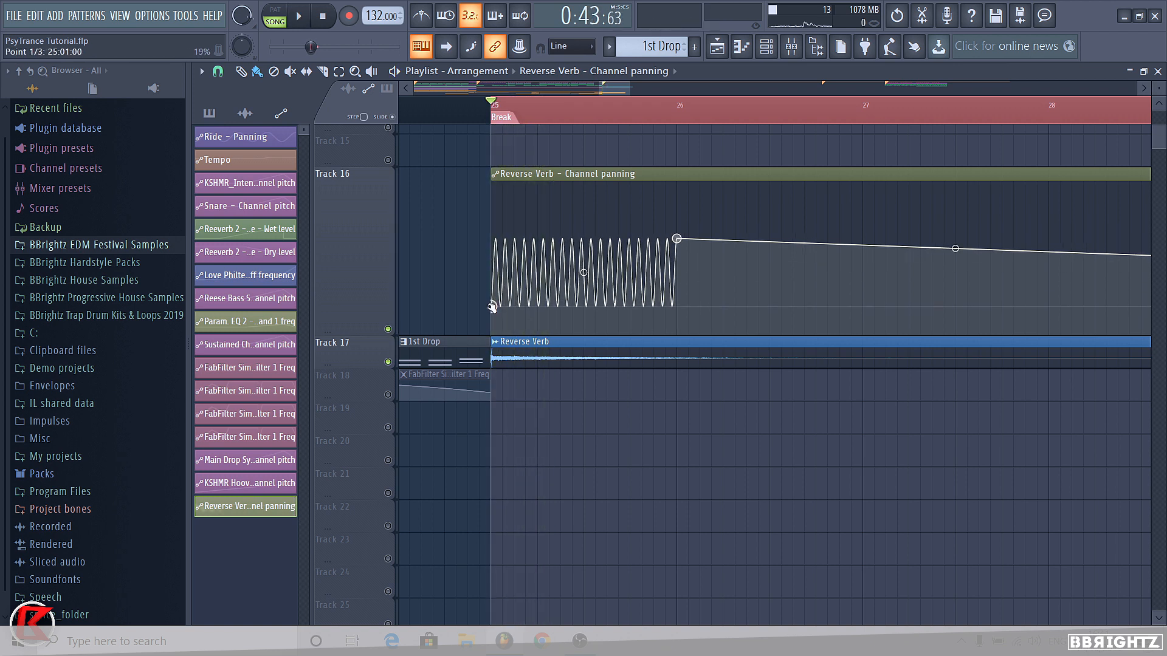
{"action": "left_click_drag", "start_coordinate": [678, 238], "coordinate": [679, 206]}
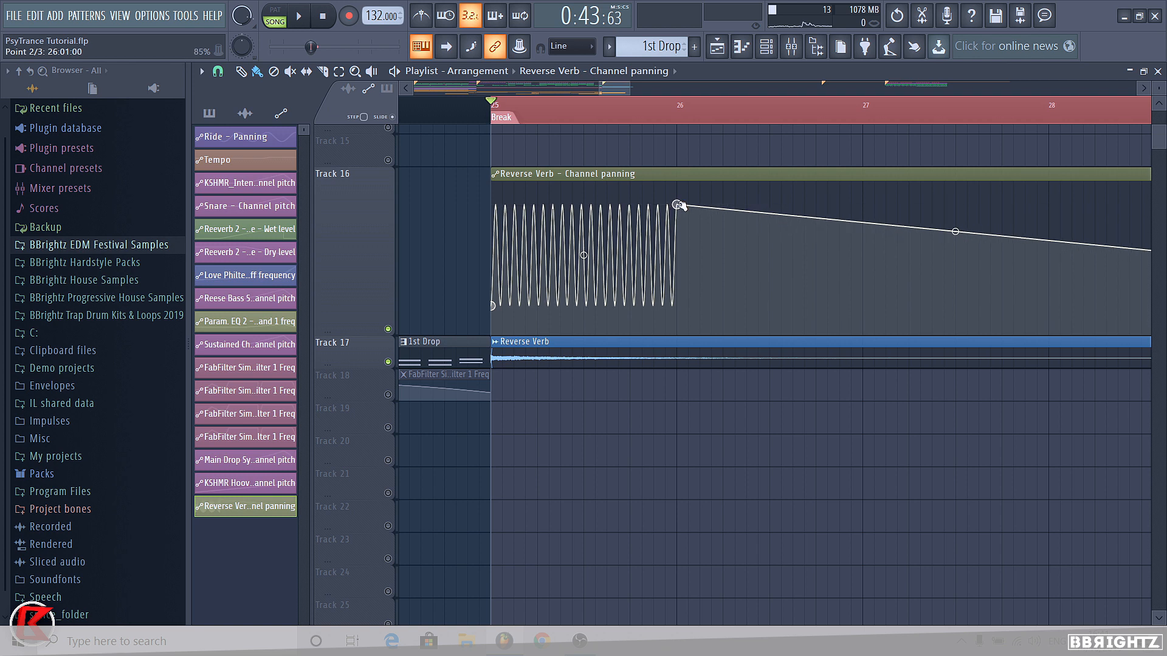
Speed up the panning wave between bars 25 and 26 by setting its tension to about 33%, and play the result.
{"action": "key", "text": "space"}
{"action": "key", "text": "space"}
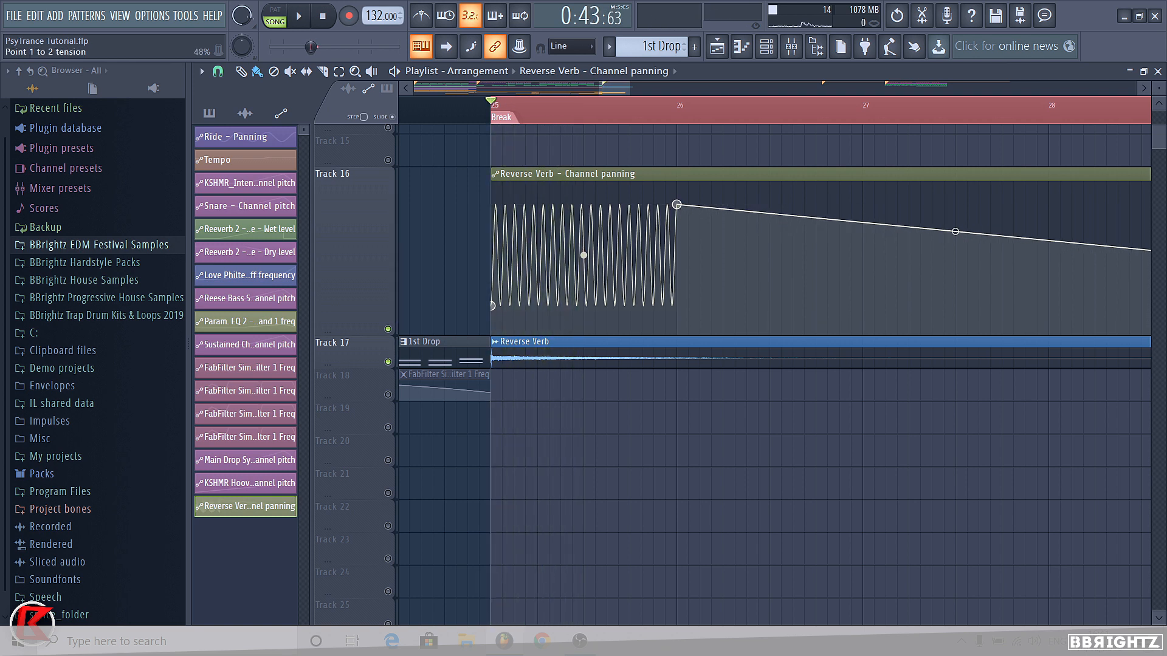
{"action": "left_click_drag", "start_coordinate": [584, 255], "coordinate": [584, 274]}
{"action": "key", "text": "space"}
{"action": "key", "text": "space"}
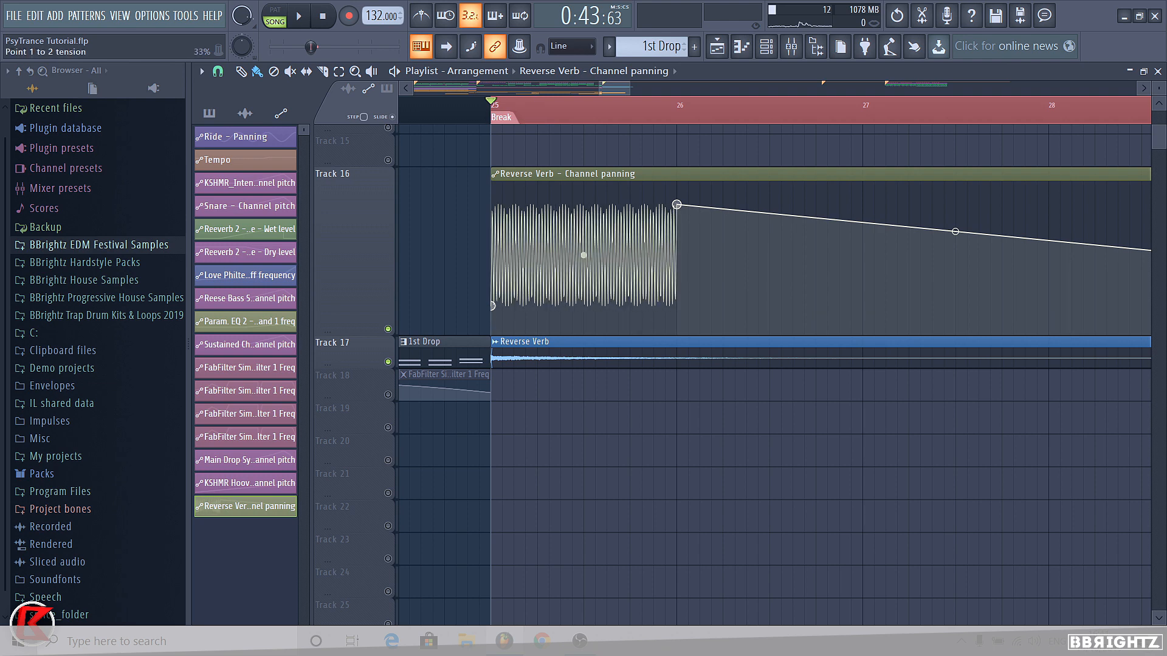
{"action": "key", "text": "space"}
{"action": "key", "text": "space"}
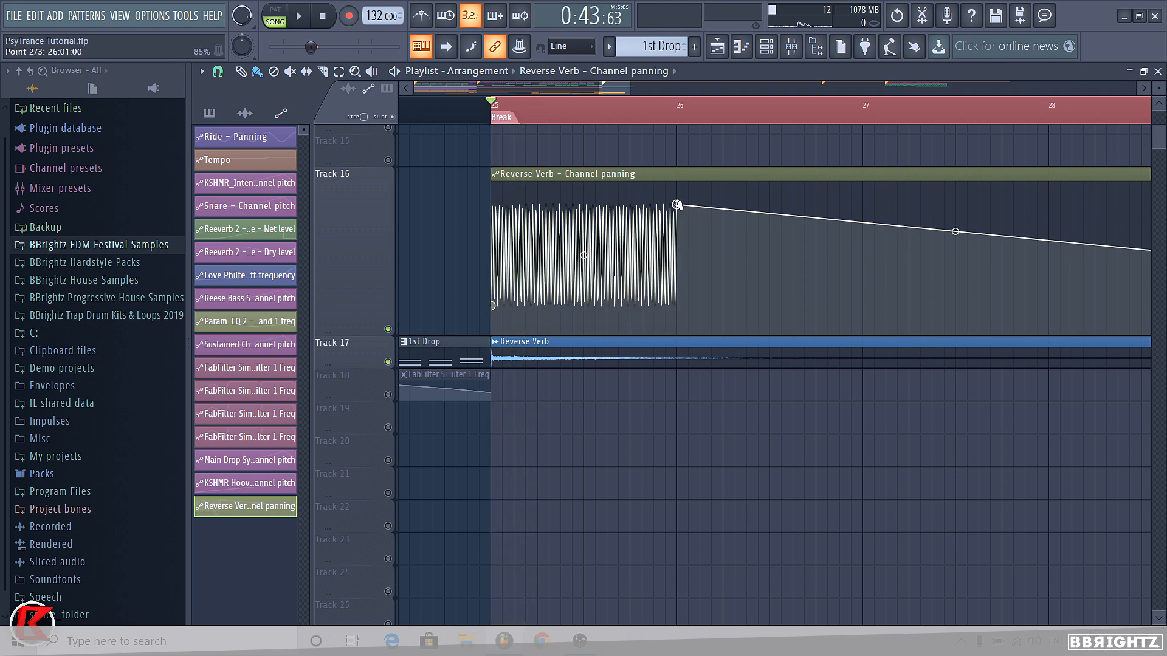
Add a point in the middle of bar 25, lower the bar 26 point, set the tension between them to about 52% and play the panning.
{"action": "scroll", "coordinate": [587, 251], "scroll_direction": "up", "scroll_amount": 3}
{"action": "right_click", "coordinate": [579, 203]}
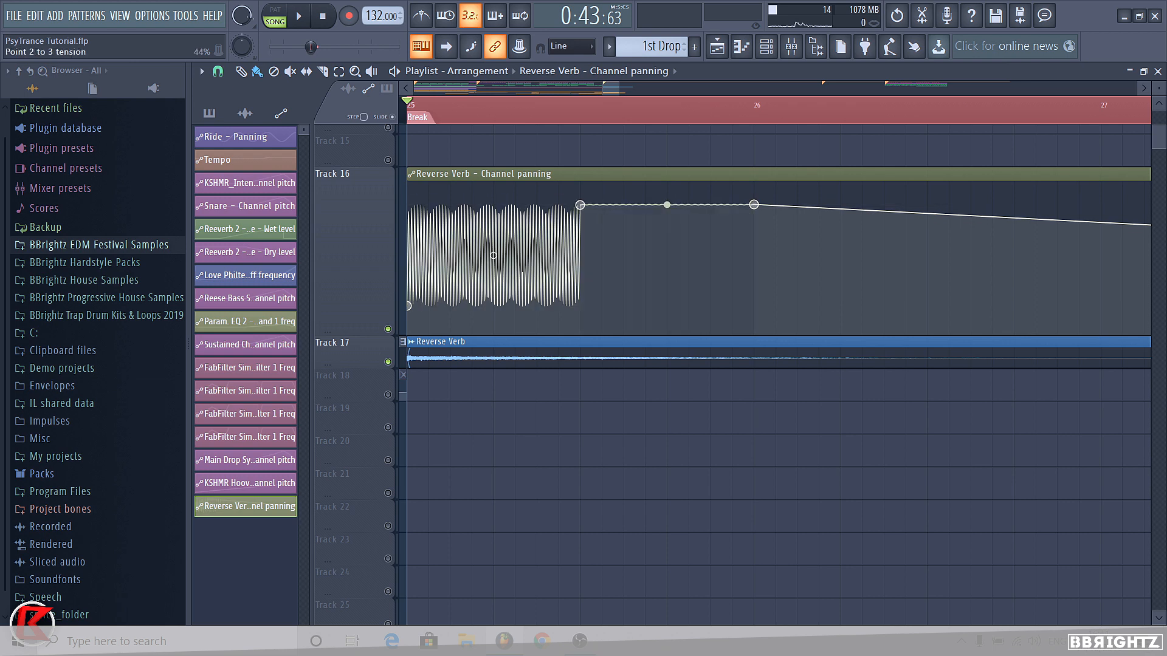
{"action": "left_click_drag", "start_coordinate": [754, 206], "coordinate": [753, 302]}
{"action": "scroll", "coordinate": [540, 261], "scroll_direction": "up", "scroll_amount": 1}
{"action": "left_click_drag", "start_coordinate": [714, 253], "coordinate": [714, 266]}
{"action": "key", "text": "space"}
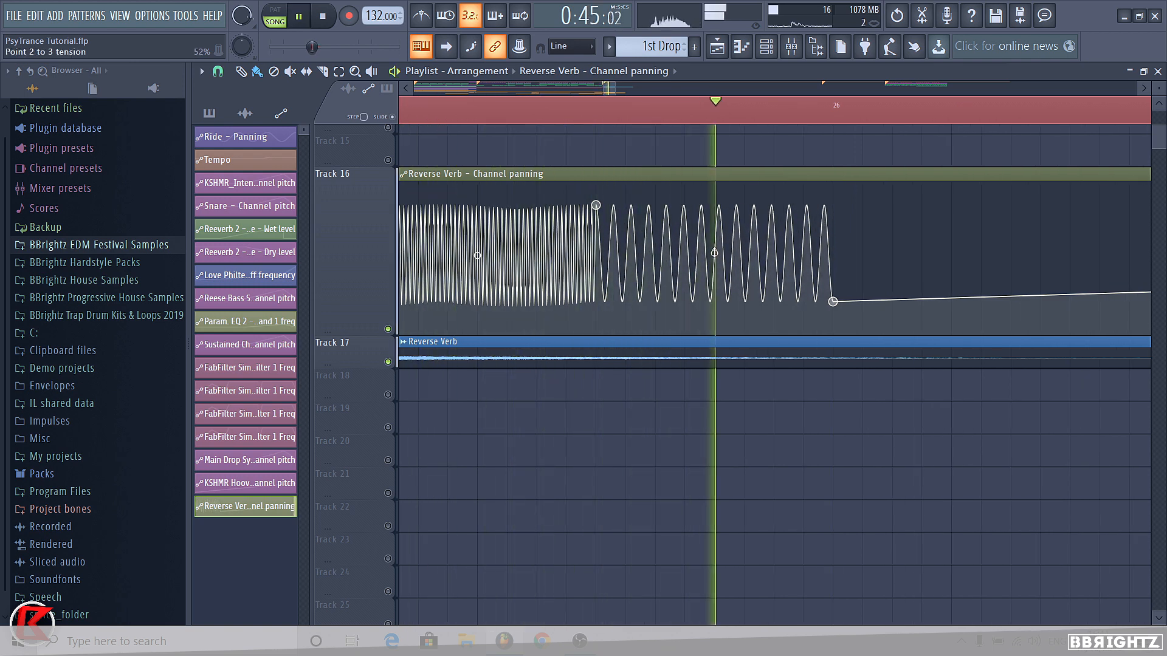
{"action": "key", "text": "space"}
Add a wave point at bar 27, raise it to the height of the earlier peak, slow the wave from bar 26 and play it.
{"action": "scroll", "coordinate": [577, 258], "scroll_direction": "down", "scroll_amount": 2}
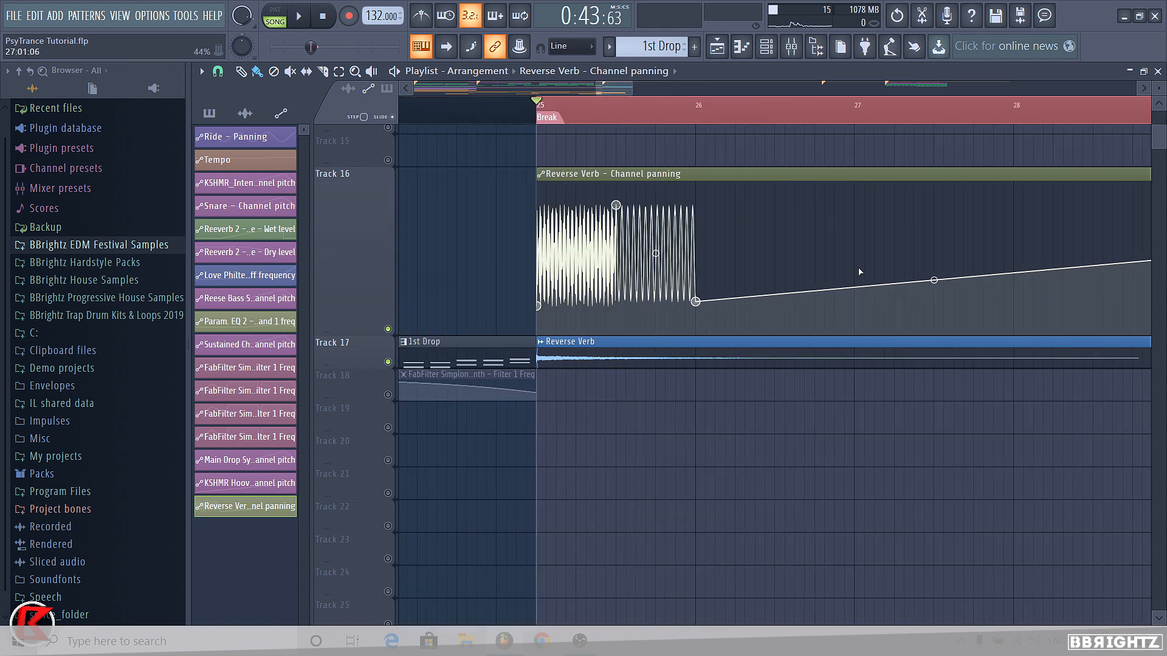
{"action": "right_click", "coordinate": [855, 289]}
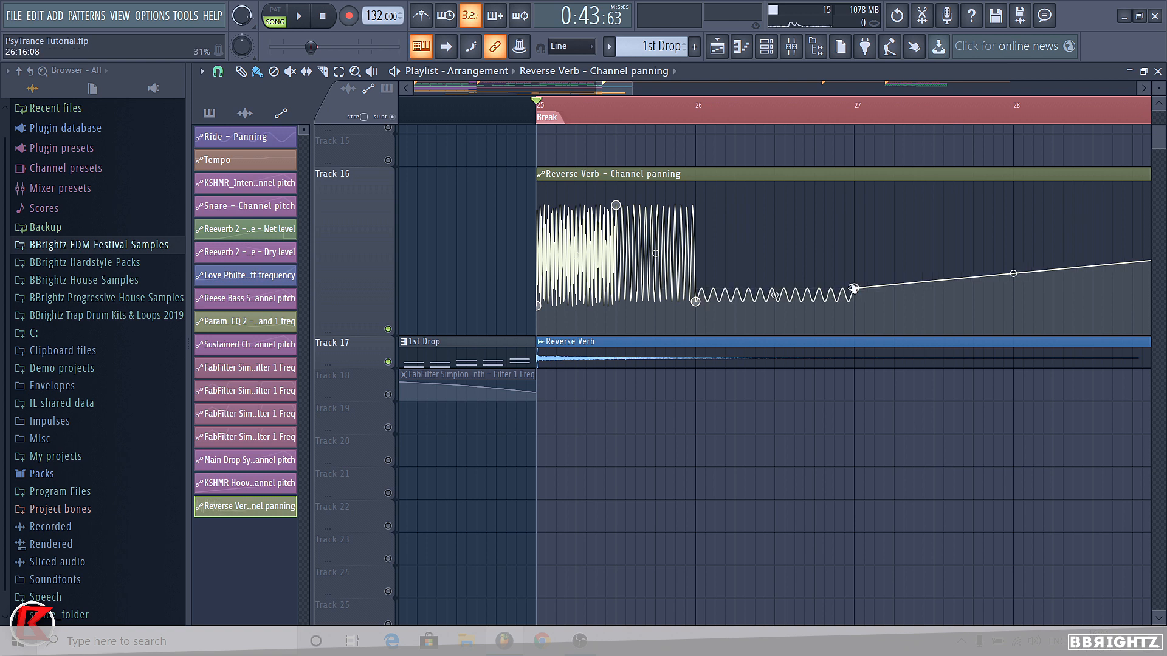
{"action": "left_click_drag", "start_coordinate": [853, 289], "coordinate": [854, 206]}
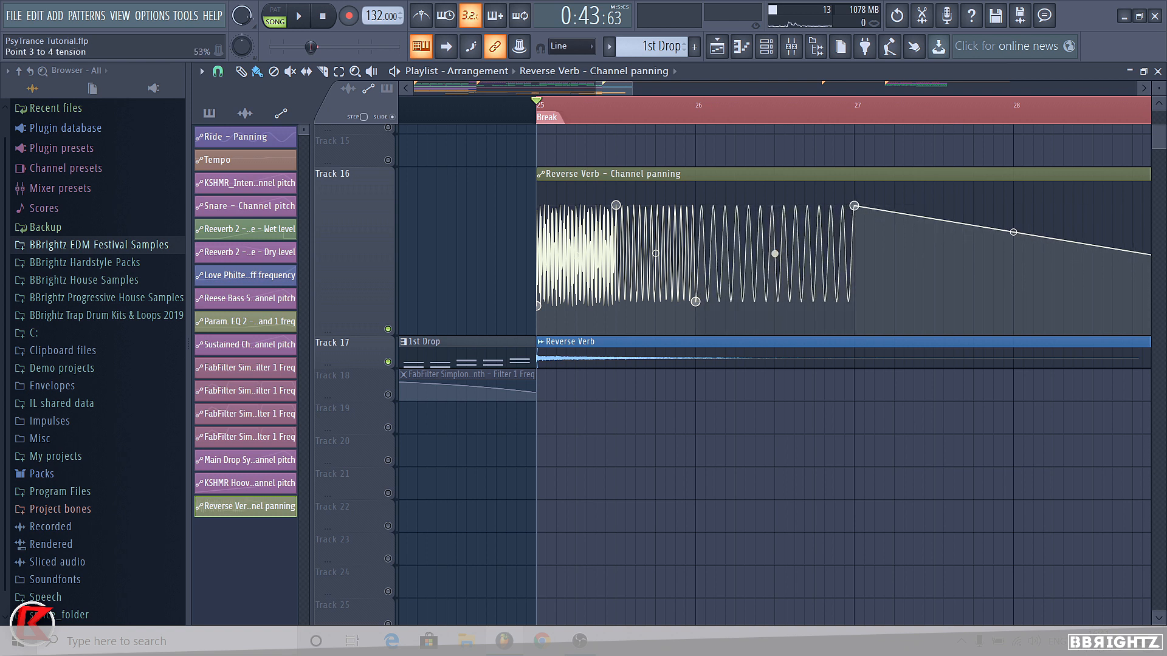
{"action": "left_click_drag", "start_coordinate": [774, 254], "coordinate": [774, 260]}
{"action": "key", "text": "space"}
{"action": "scroll", "coordinate": [675, 323], "scroll_direction": "up", "scroll_amount": 2}
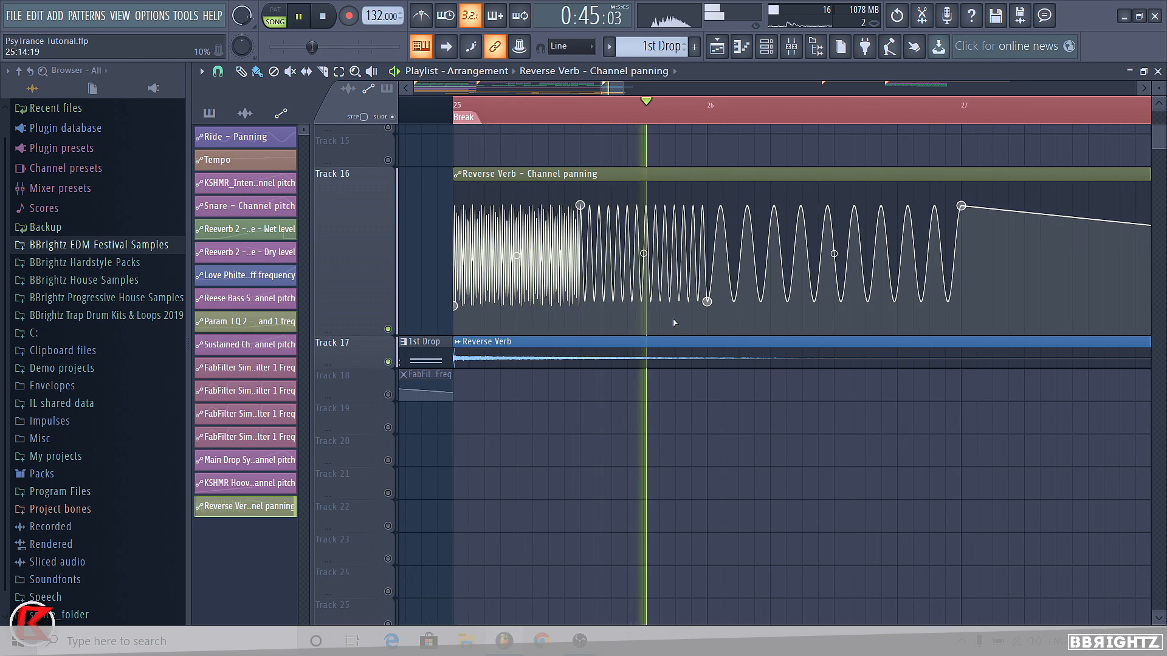
{"action": "key", "text": "space"}
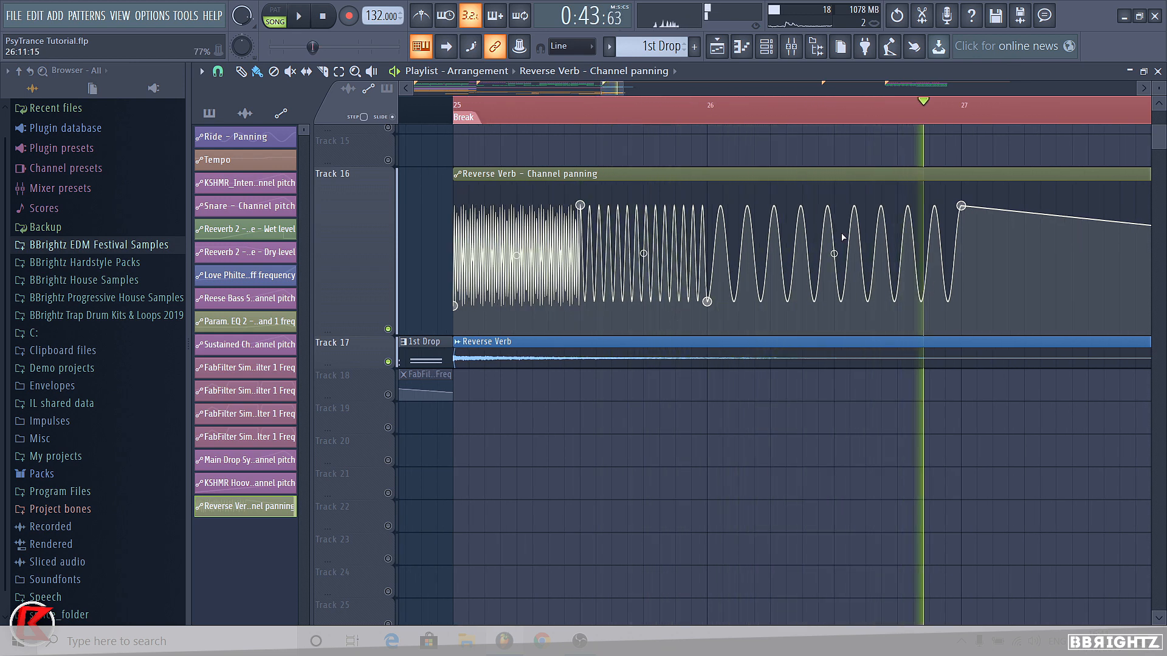
Add a point at about 86% in the middle of bar 26, slow the wave leading to it and start playback.
{"action": "right_click", "coordinate": [834, 204]}
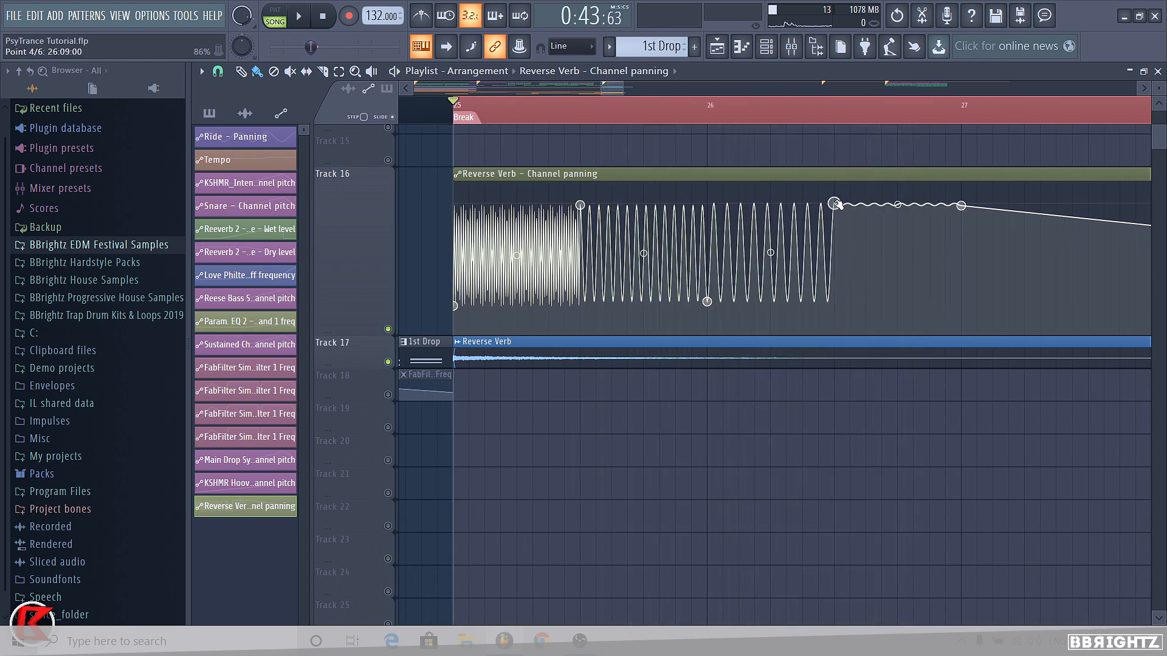
{"action": "left_click_drag", "start_coordinate": [770, 253], "coordinate": [770, 266]}
{"action": "key", "text": "space"}
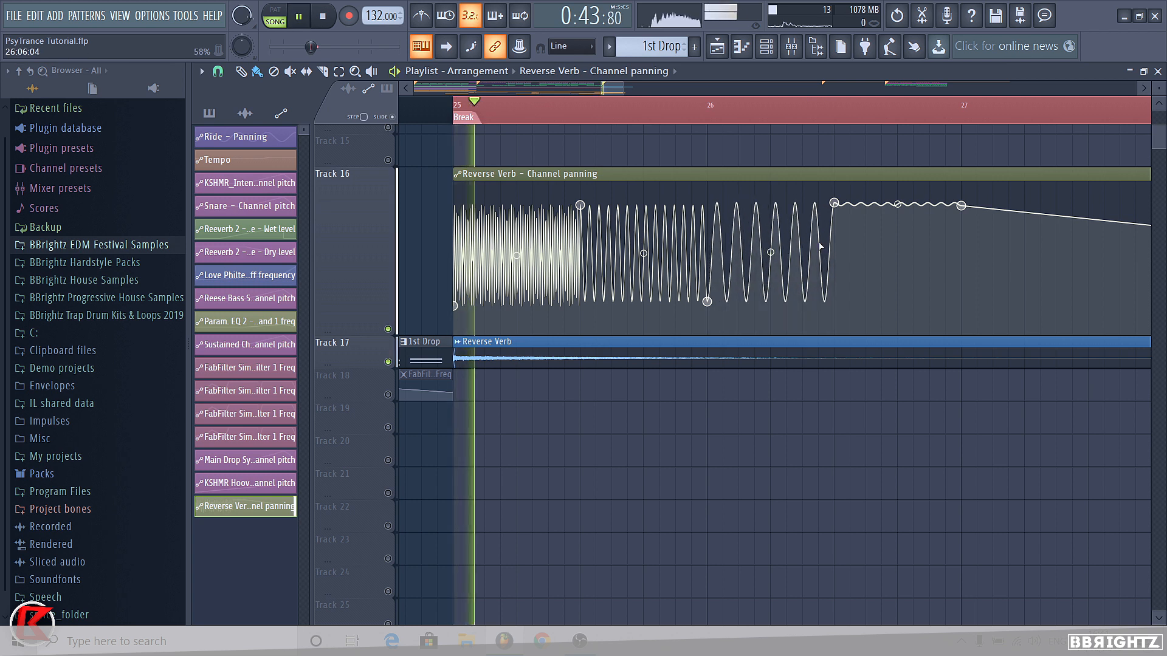
Lower the bar 27 point, set the tension of the wave before it to about 70% and play the panning curve.
{"action": "left_click_drag", "start_coordinate": [962, 206], "coordinate": [962, 299]}
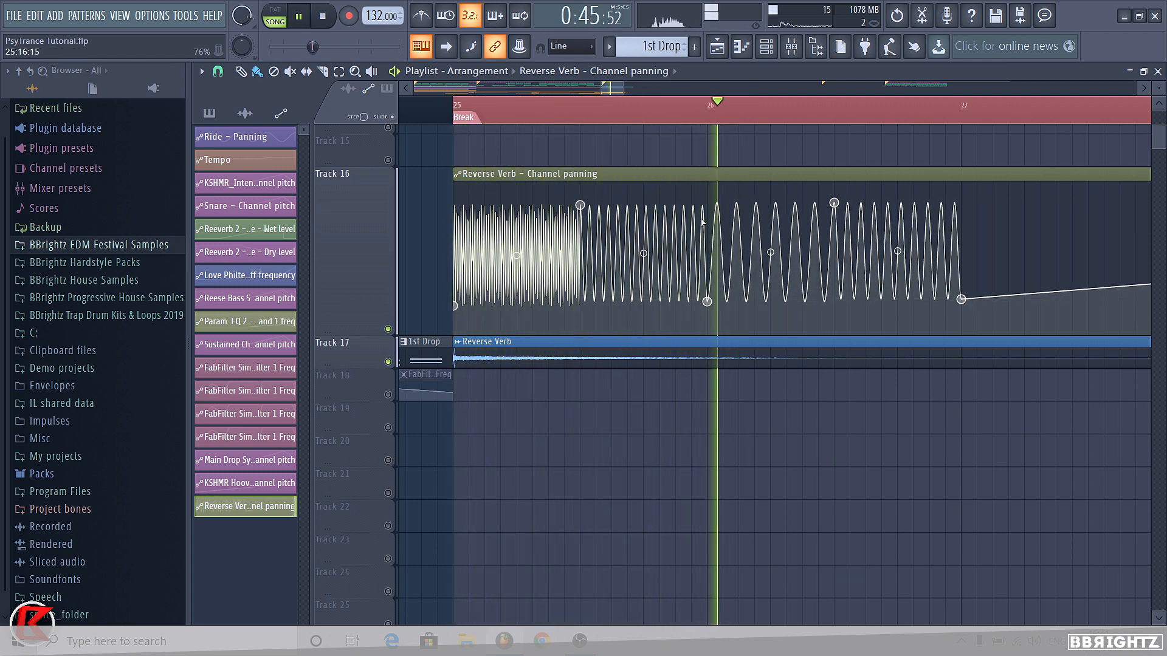
{"action": "key", "text": "space"}
{"action": "left_click_drag", "start_coordinate": [898, 252], "coordinate": [898, 262]}
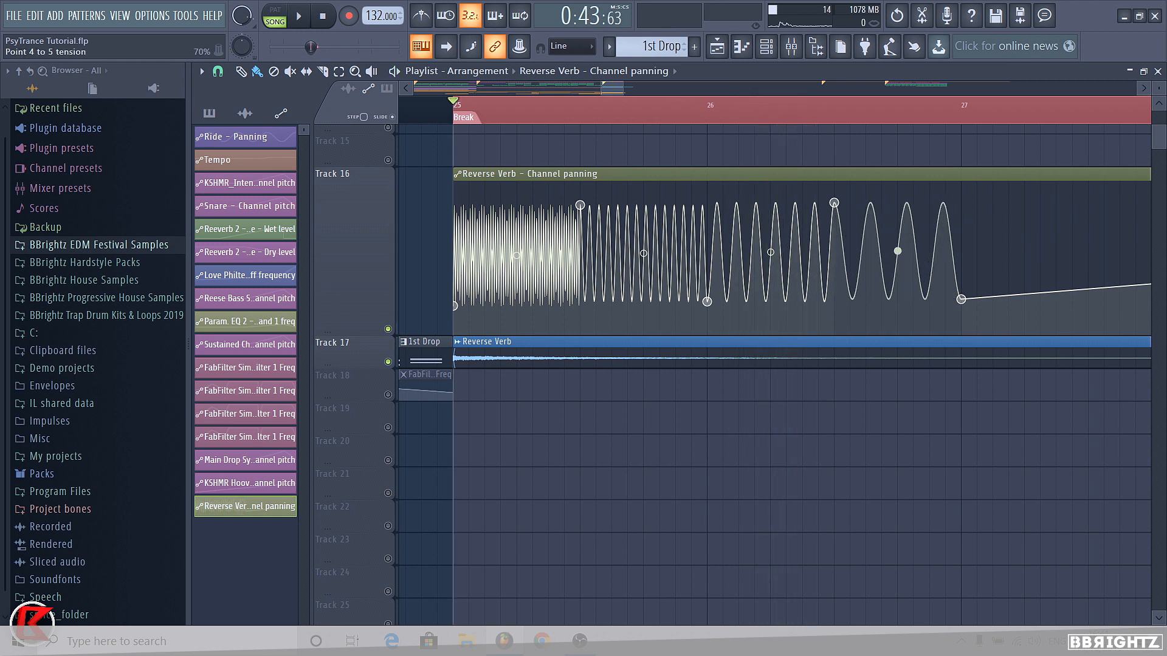
{"action": "key", "text": "space"}
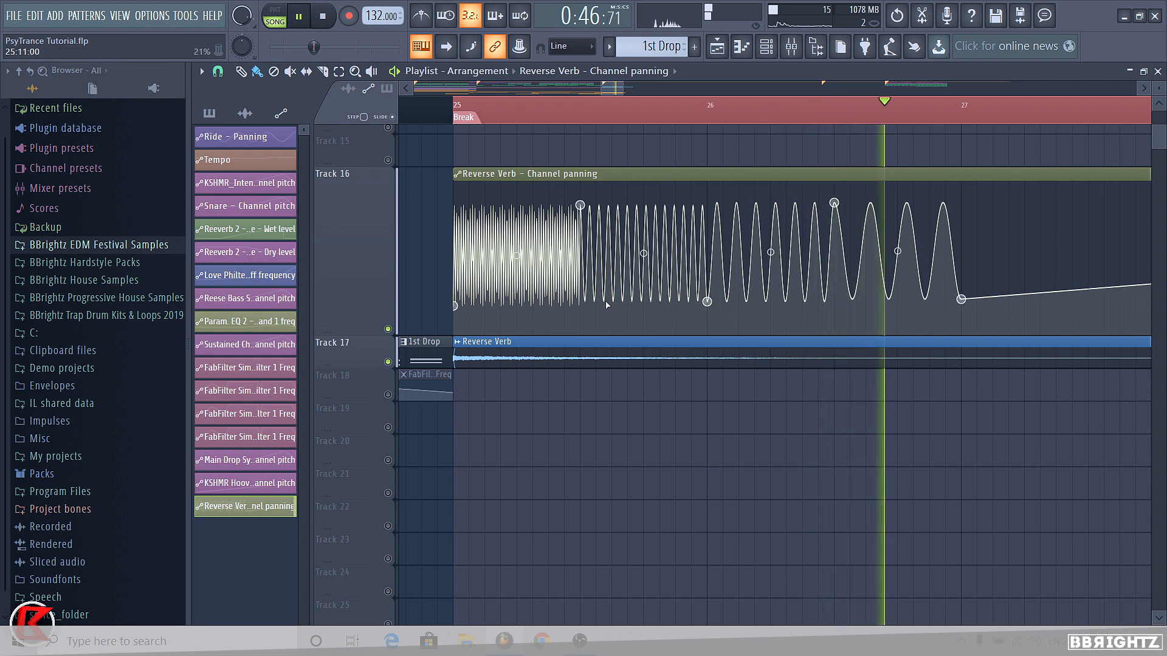
{"action": "scroll", "coordinate": [585, 302], "scroll_direction": "down", "scroll_amount": 2}
{"action": "scroll", "coordinate": [584, 301], "scroll_direction": "down", "scroll_amount": 2}
{"action": "key", "text": "space"}
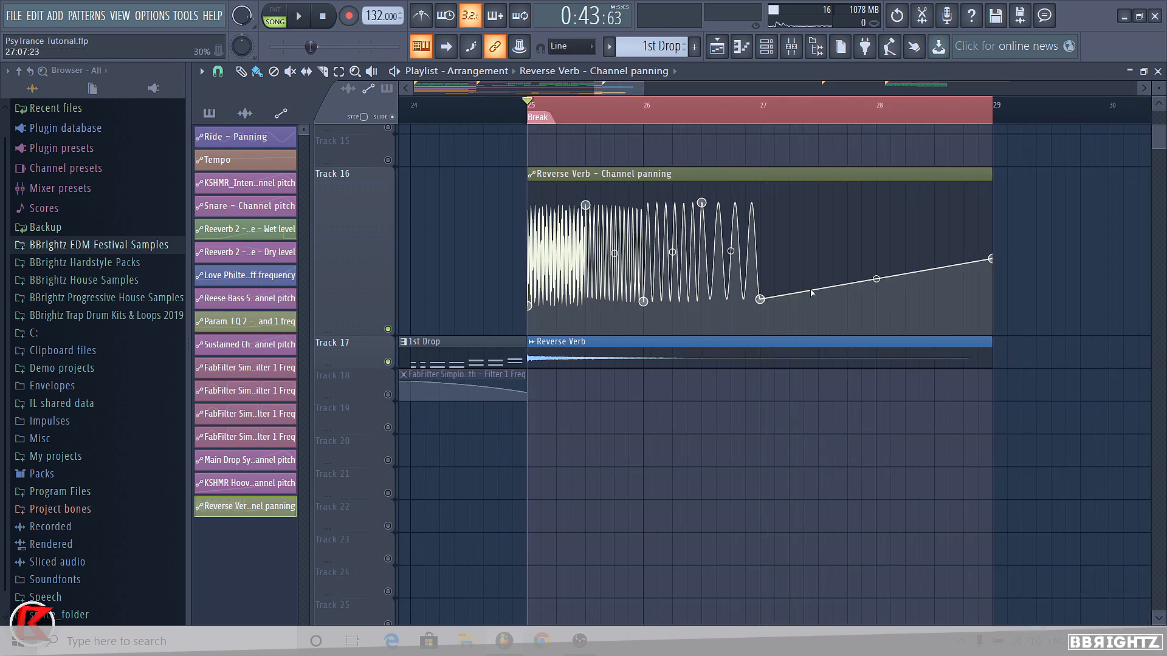
Copy the panning curve's end point value and paste it onto the bar 27 point.
{"action": "right_click", "coordinate": [989, 260]}
{"action": "left_click", "coordinate": [1028, 484]}
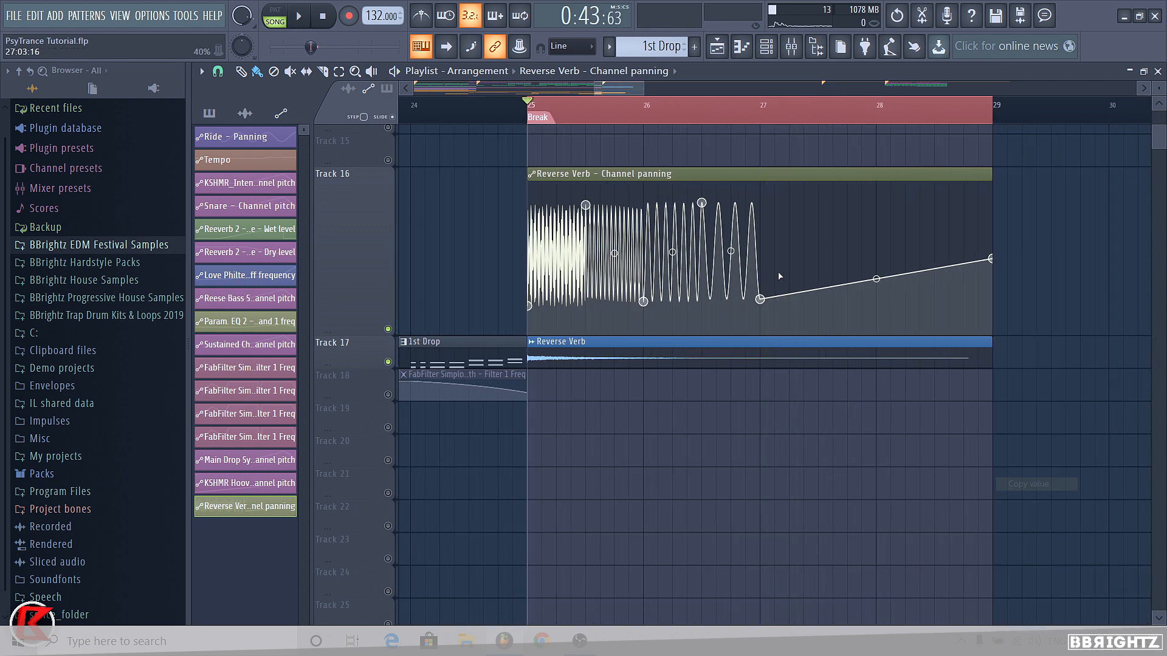
{"action": "right_click", "coordinate": [760, 299]}
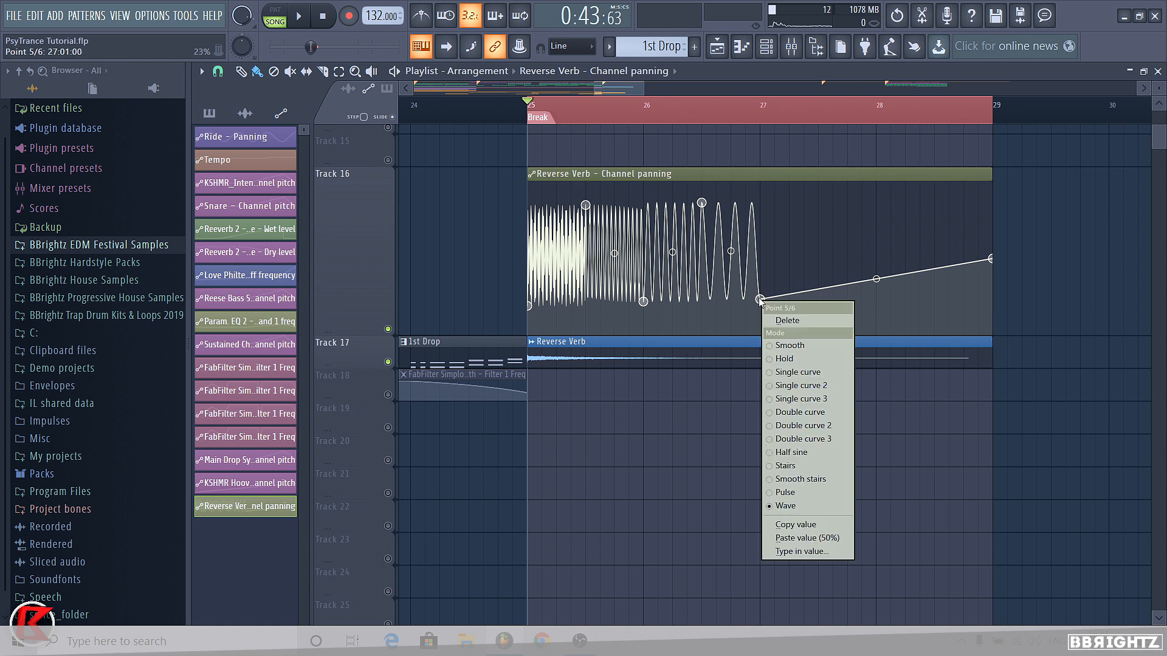
{"action": "key", "text": "p"}
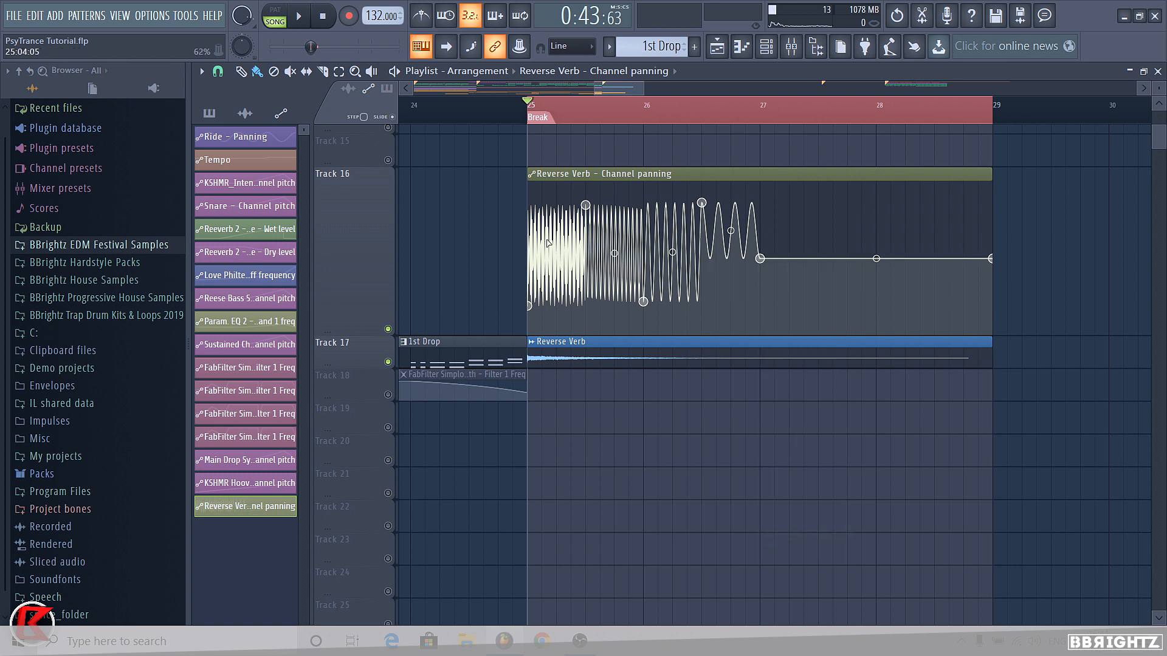
Lower the panning peaks in the middle of bars 25 and 26 to about 80% and play the clip.
{"action": "key", "text": "space"}
{"action": "key", "text": "space"}
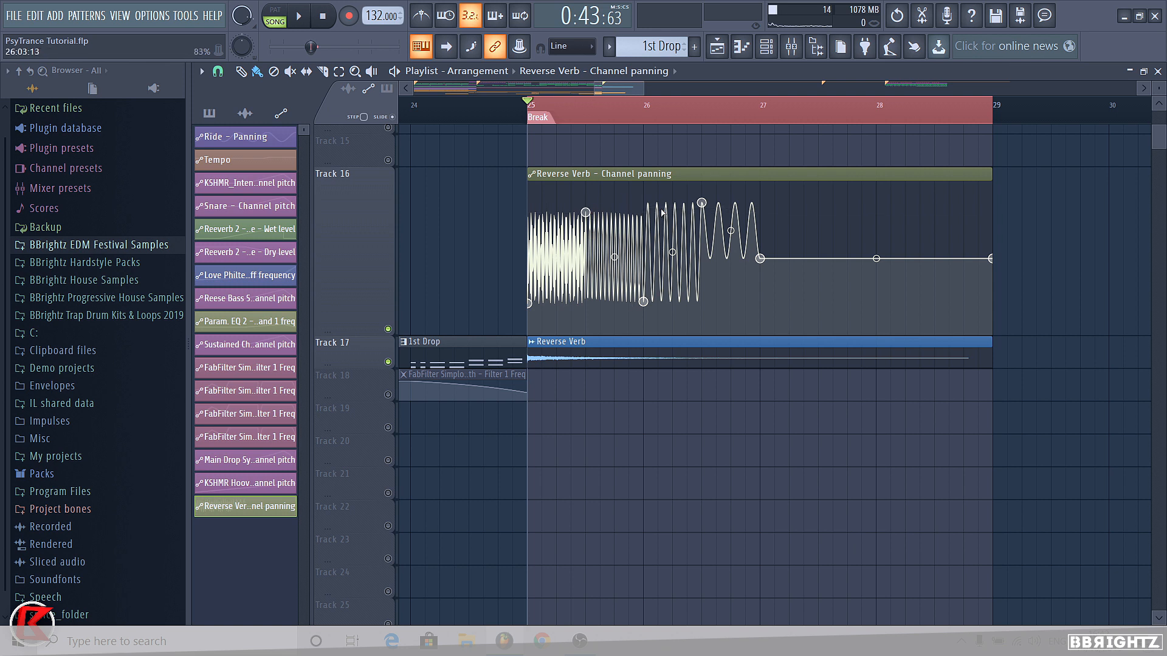
{"action": "left_click_drag", "start_coordinate": [702, 207], "coordinate": [702, 216]}
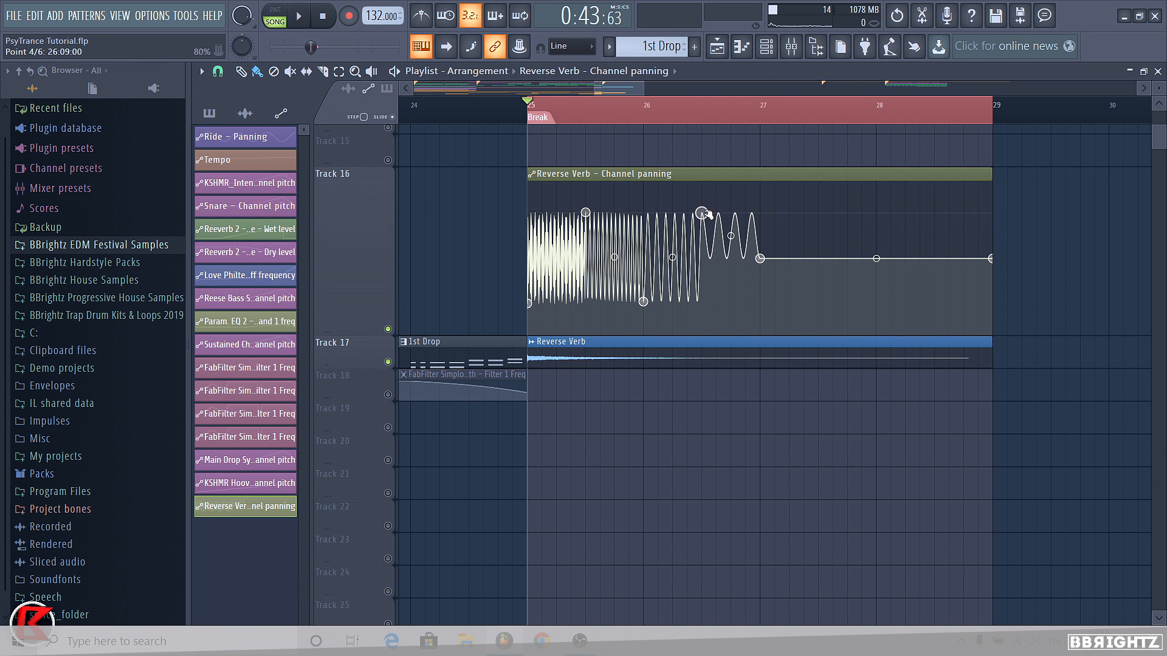
{"action": "key", "text": "space"}
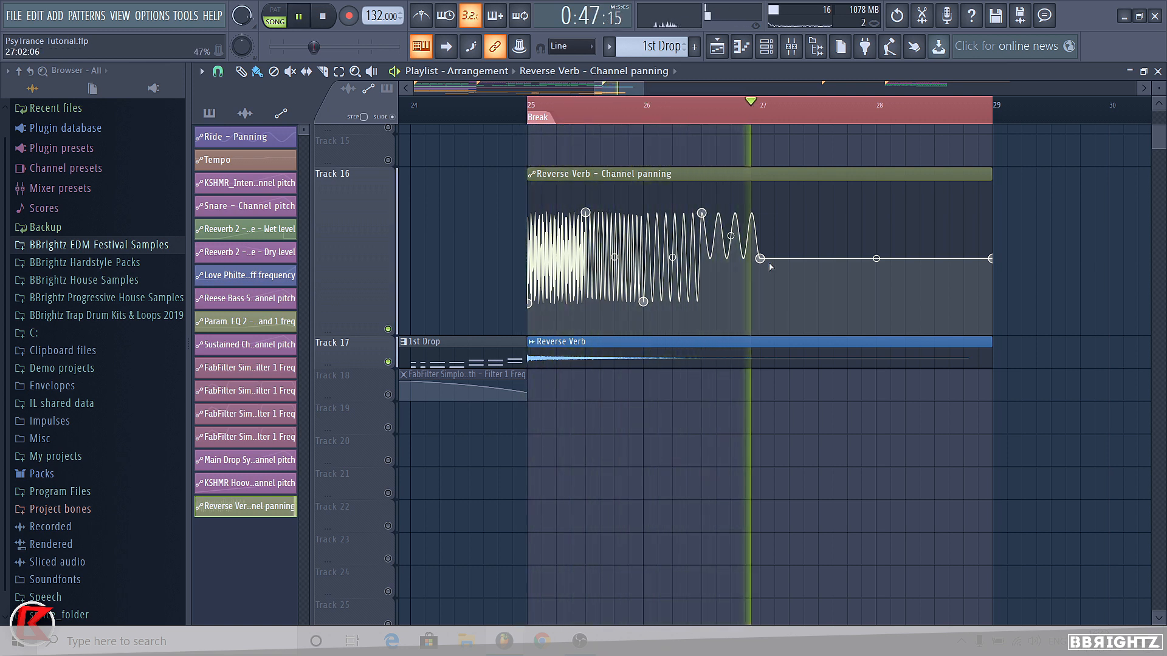
{"action": "key", "text": "space"}
Reset track 16's height to 100%, unmute the other tracks and play the transition into the break from bar 24.
{"action": "scroll", "coordinate": [380, 248], "scroll_direction": "down", "scroll_amount": 3}
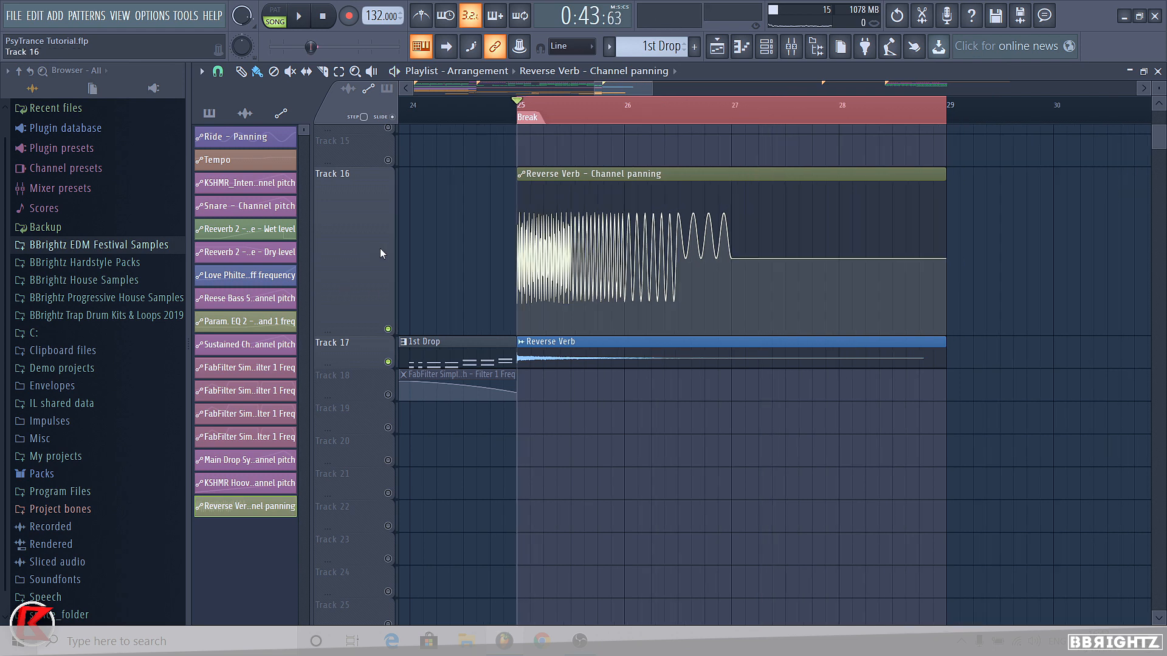
{"action": "right_click", "coordinate": [377, 246]}
{"action": "mouse_move", "coordinate": [424, 278]}
{"action": "left_click", "coordinate": [504, 305]}
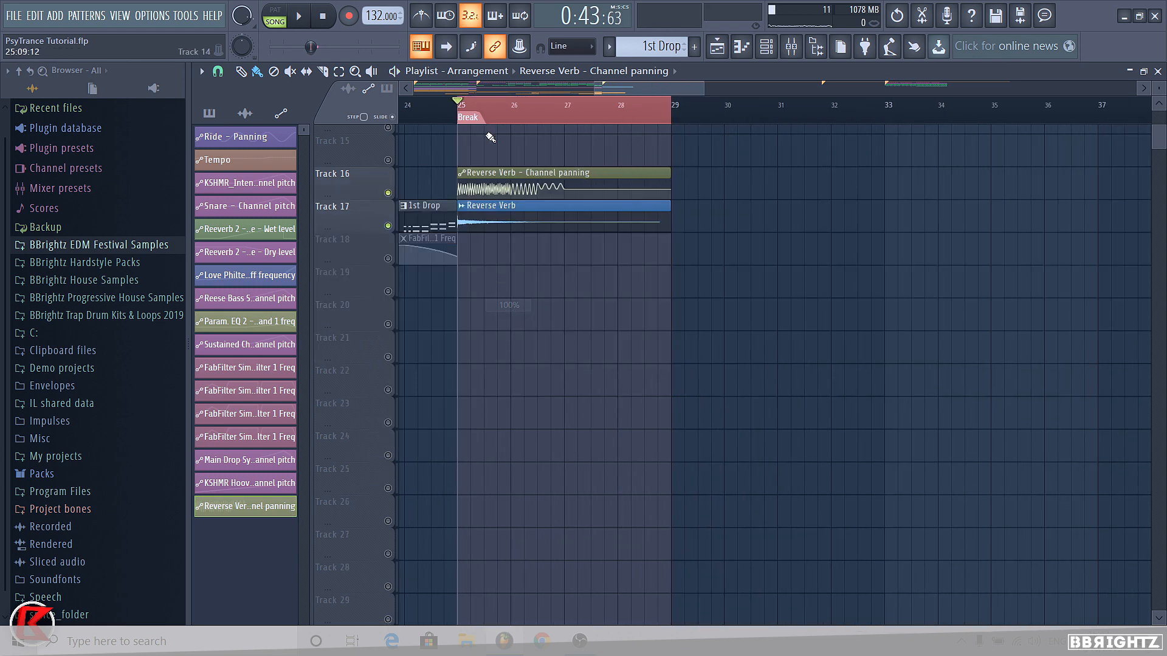
{"action": "scroll", "coordinate": [425, 110], "scroll_direction": "down", "scroll_amount": 2}
{"action": "left_click", "coordinate": [422, 105]}
{"action": "key", "text": "space"}
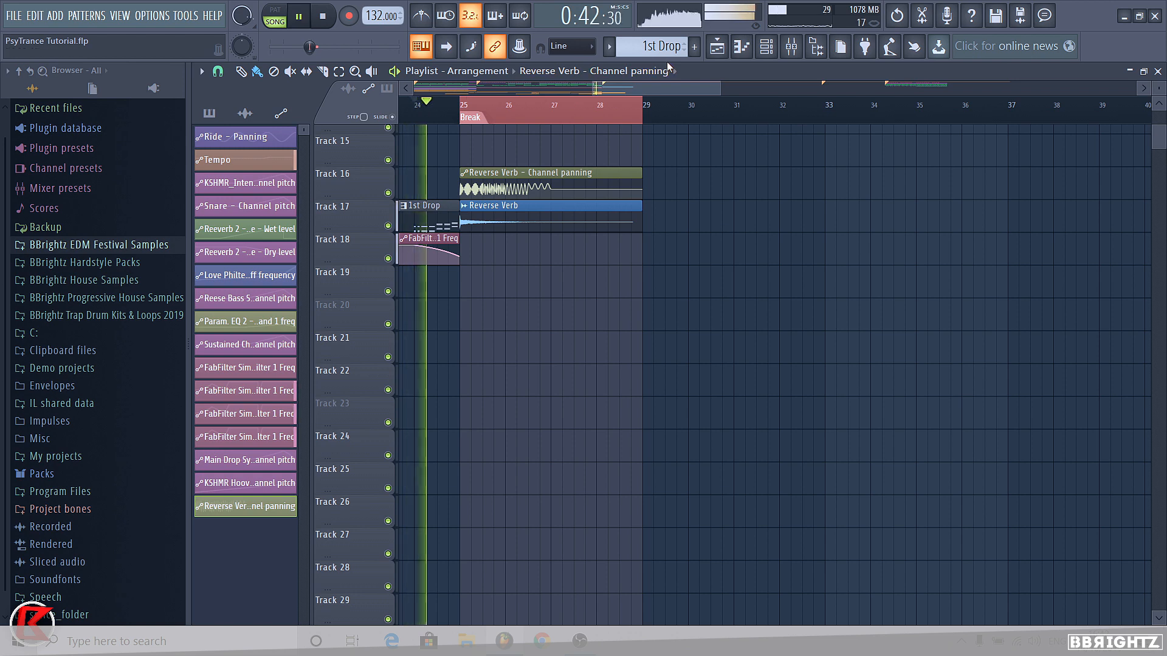
Stop playback and clear the time selection over the break at bars 25 to 29.
{"action": "left_click", "coordinate": [664, 49]}
{"action": "scroll", "coordinate": [457, 111], "scroll_direction": "down", "scroll_amount": 2}
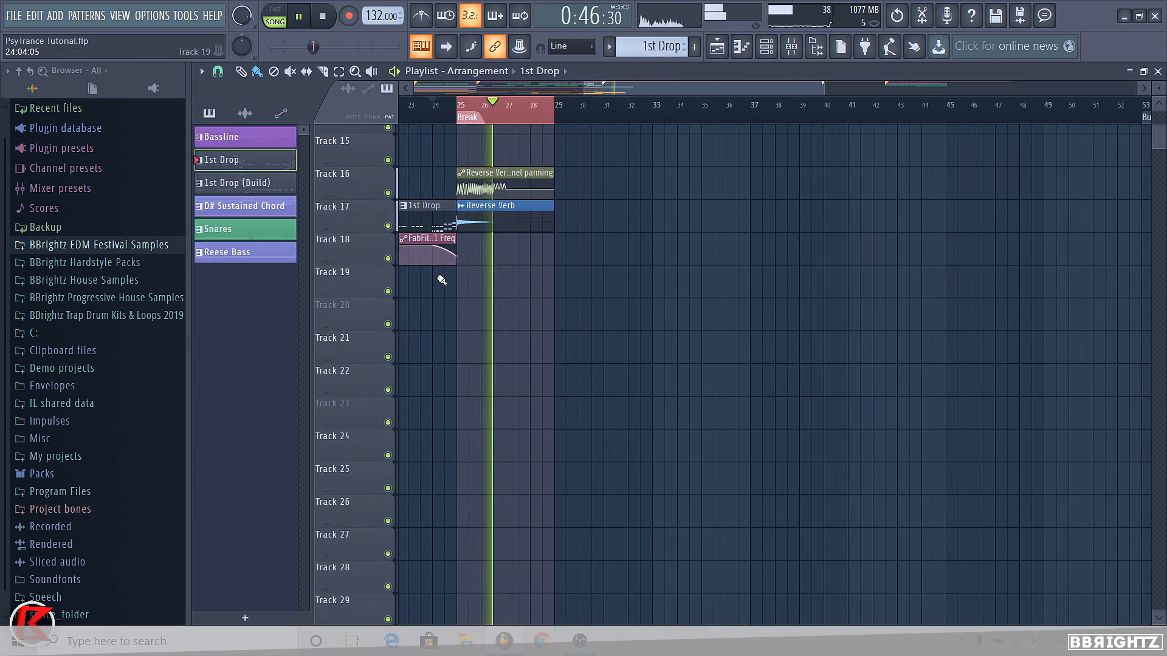
{"action": "scroll", "coordinate": [440, 281], "scroll_direction": "down", "scroll_amount": 2}
{"action": "key", "text": "space"}
{"action": "left_click", "coordinate": [519, 103], "text": "ctrl"}
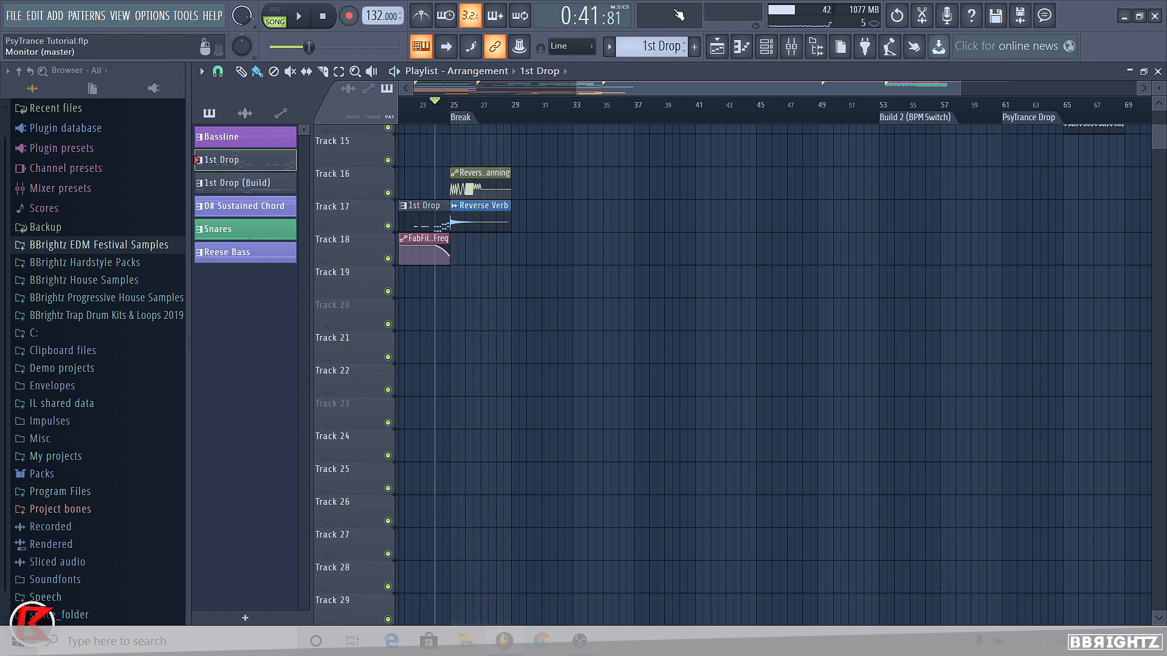
Create a new empty pattern named High Verb Piano.
{"action": "scroll", "coordinate": [657, 48], "scroll_direction": "down", "scroll_amount": 2}
{"action": "scroll", "coordinate": [657, 47], "scroll_direction": "down", "scroll_amount": 3}
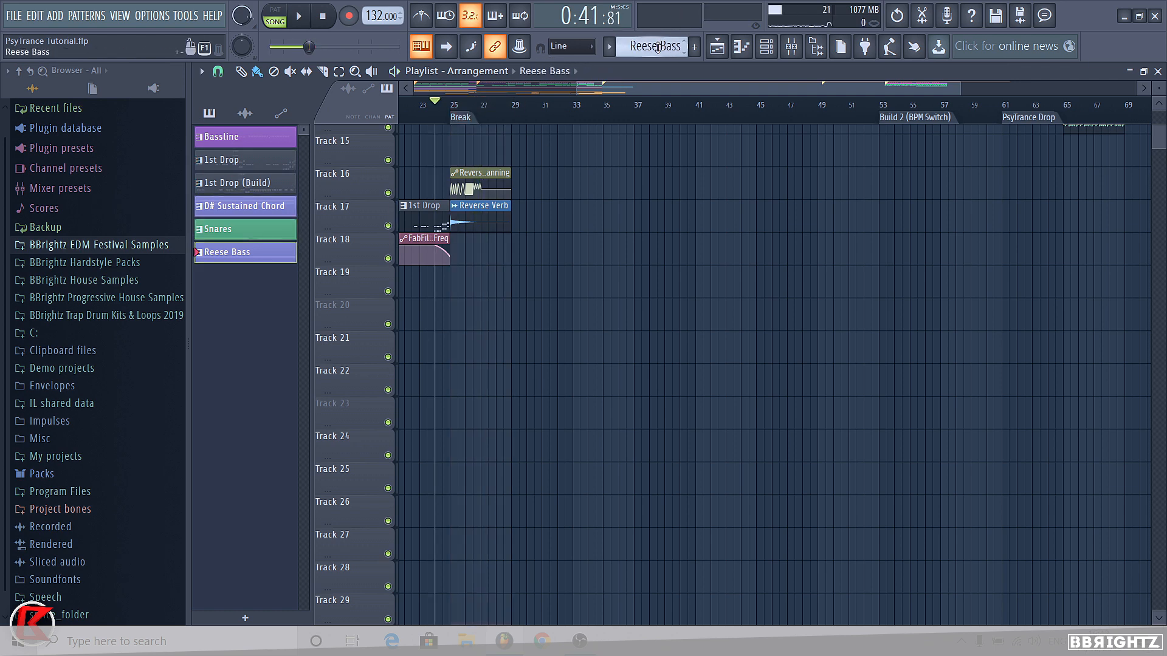
{"action": "left_click", "coordinate": [657, 48]}
{"action": "left_click", "coordinate": [819, 112]}
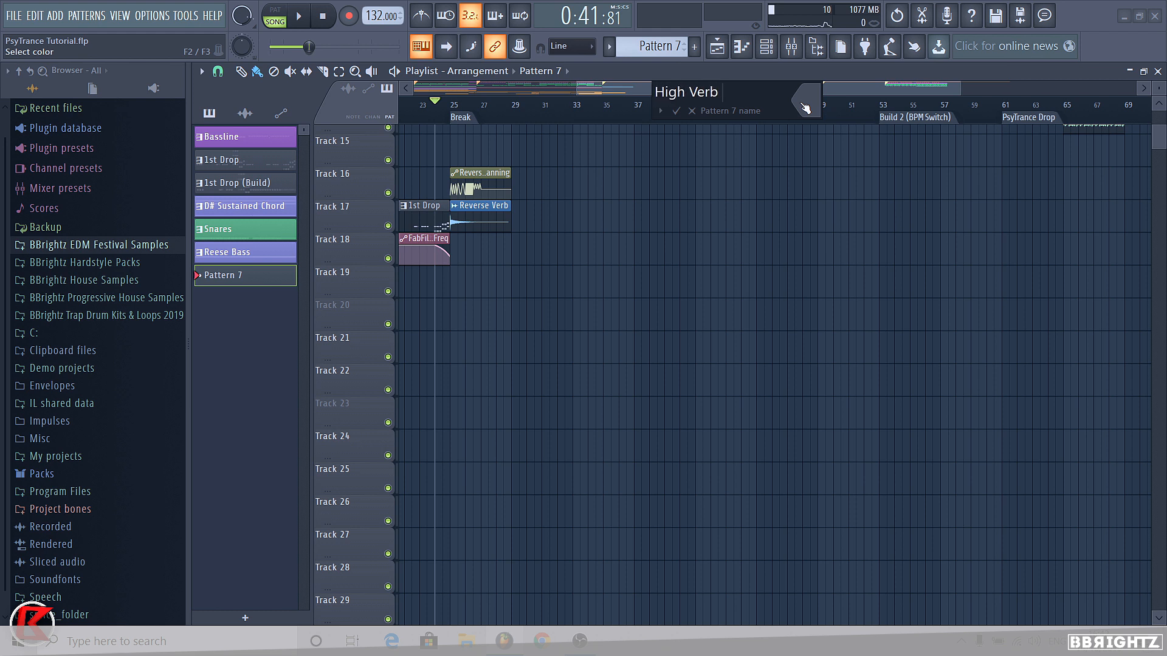
{"action": "key", "text": "Return"}
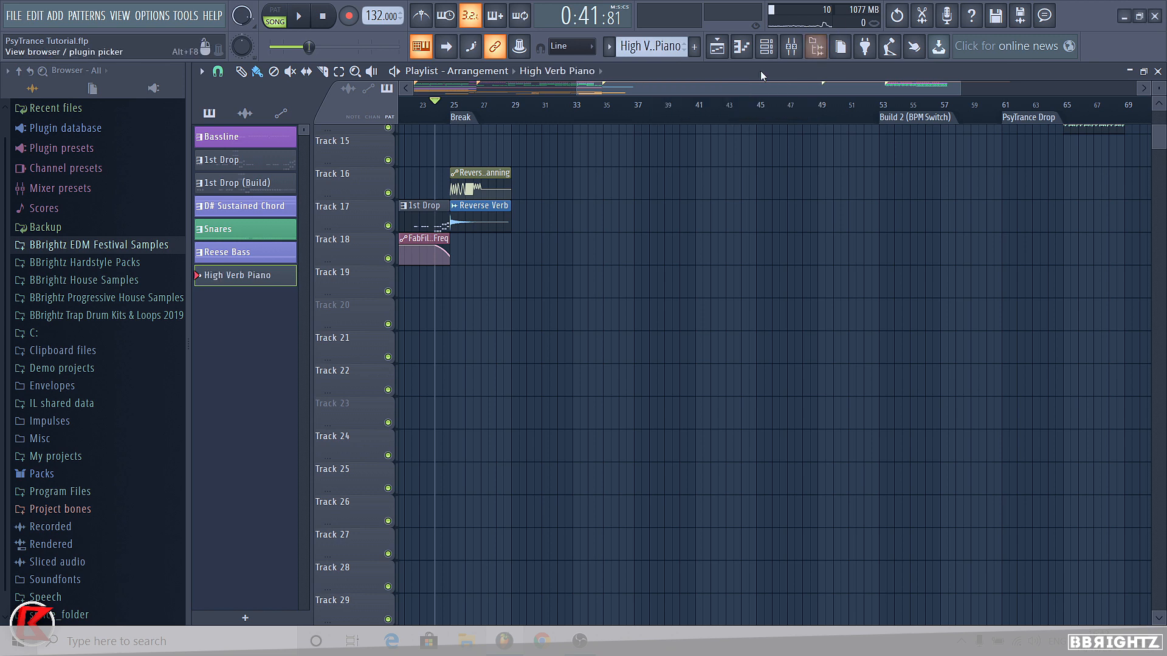
Select all playlist clips from Track 24 downwards and move them six tracks down.
{"action": "scroll", "coordinate": [567, 307], "scroll_direction": "down", "scroll_amount": 3}
{"action": "scroll", "coordinate": [855, 379], "scroll_direction": "down", "scroll_amount": 2}
{"action": "scroll", "coordinate": [799, 365], "scroll_direction": "down", "scroll_amount": 2}
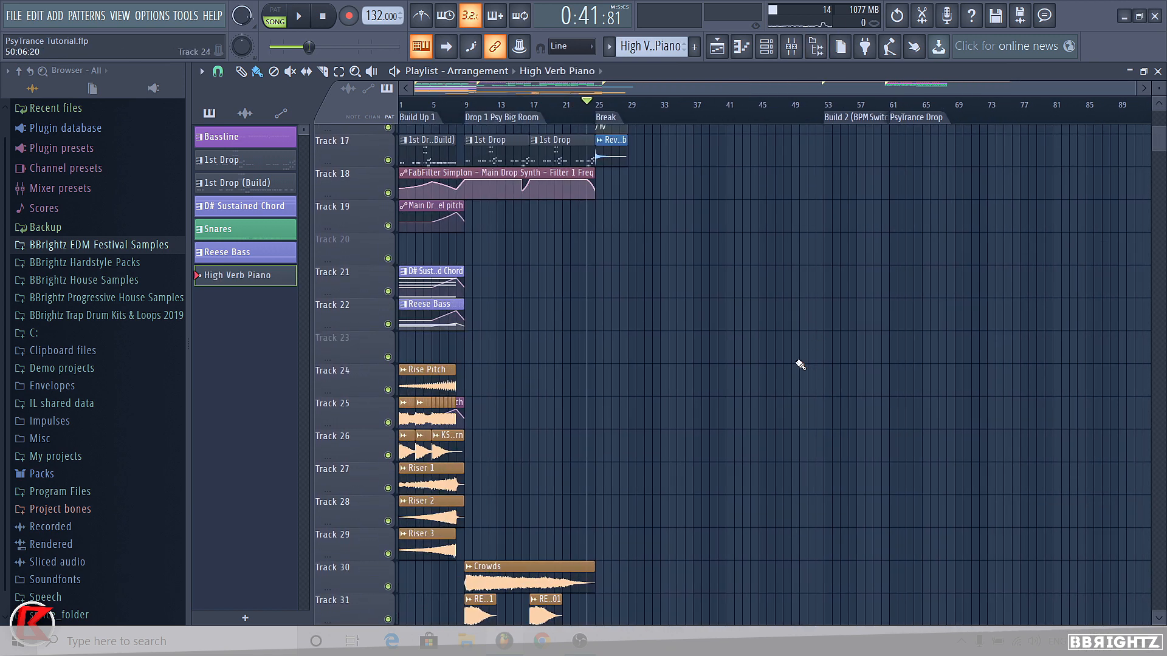
{"action": "left_click_drag", "start_coordinate": [892, 358], "coordinate": [330, 542]}
{"action": "key", "text": "shift+Down"}
{"action": "key", "text": "shift+Down"}
{"action": "key", "text": "shift+Down"}
{"action": "key", "text": "shift+Down"}
{"action": "key", "text": "shift+Down"}
{"action": "key", "text": "shift+Down"}
Place a four-bar High Verb Piano clip on Track 23 at the start of the break, bar 25.
{"action": "scroll", "coordinate": [502, 260], "scroll_direction": "up", "scroll_amount": 4}
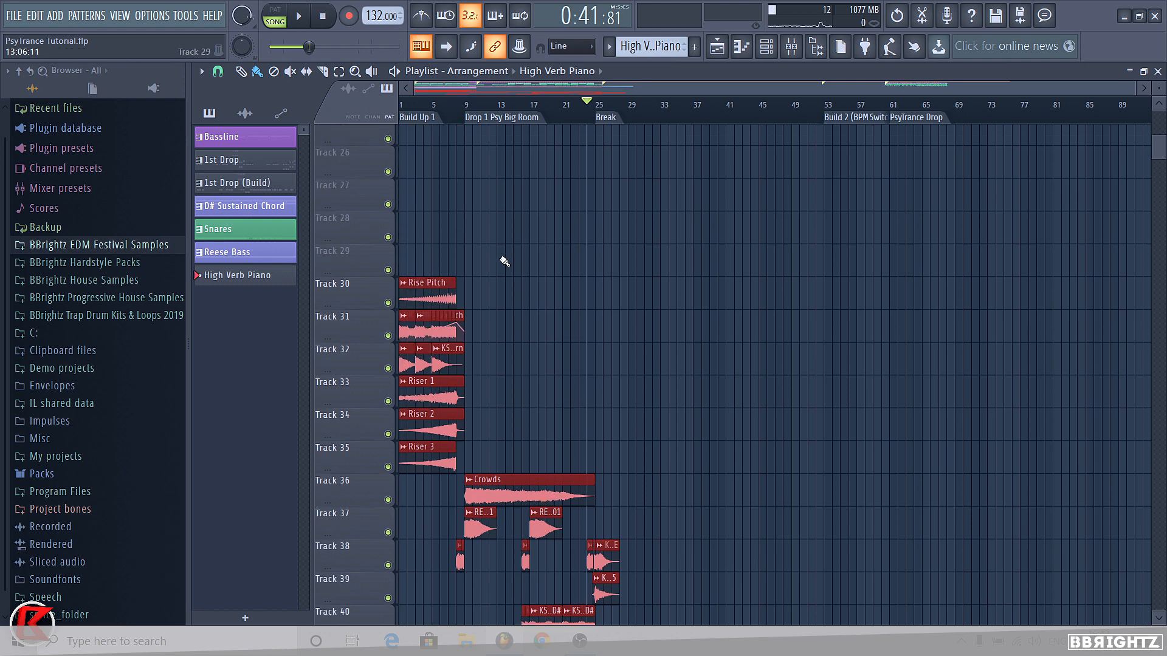
{"action": "scroll", "coordinate": [517, 255], "scroll_direction": "up", "scroll_amount": 1}
{"action": "scroll", "coordinate": [606, 254], "scroll_direction": "up", "scroll_amount": 2}
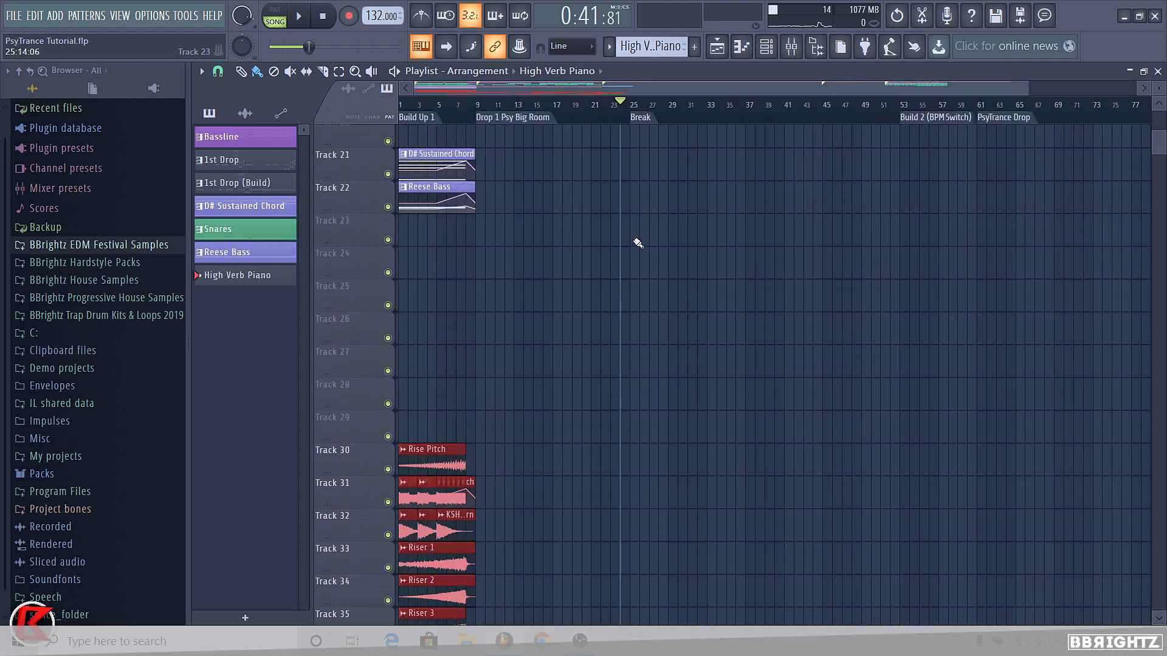
{"action": "scroll", "coordinate": [631, 229], "scroll_direction": "up", "scroll_amount": 2}
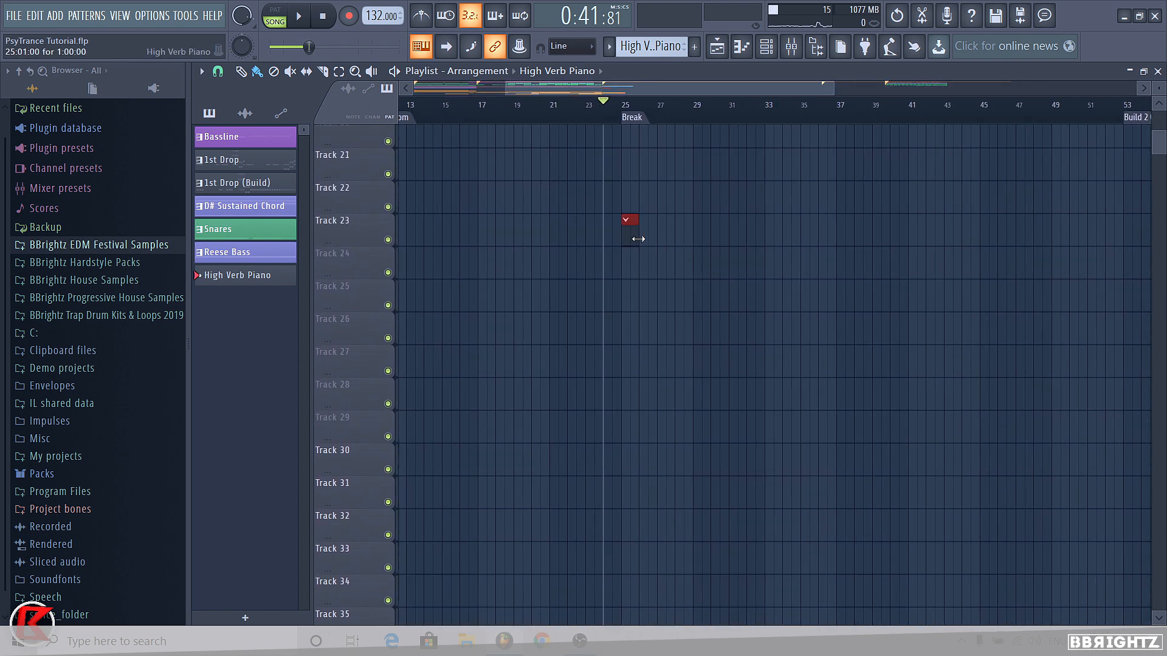
{"action": "left_click", "coordinate": [630, 229]}
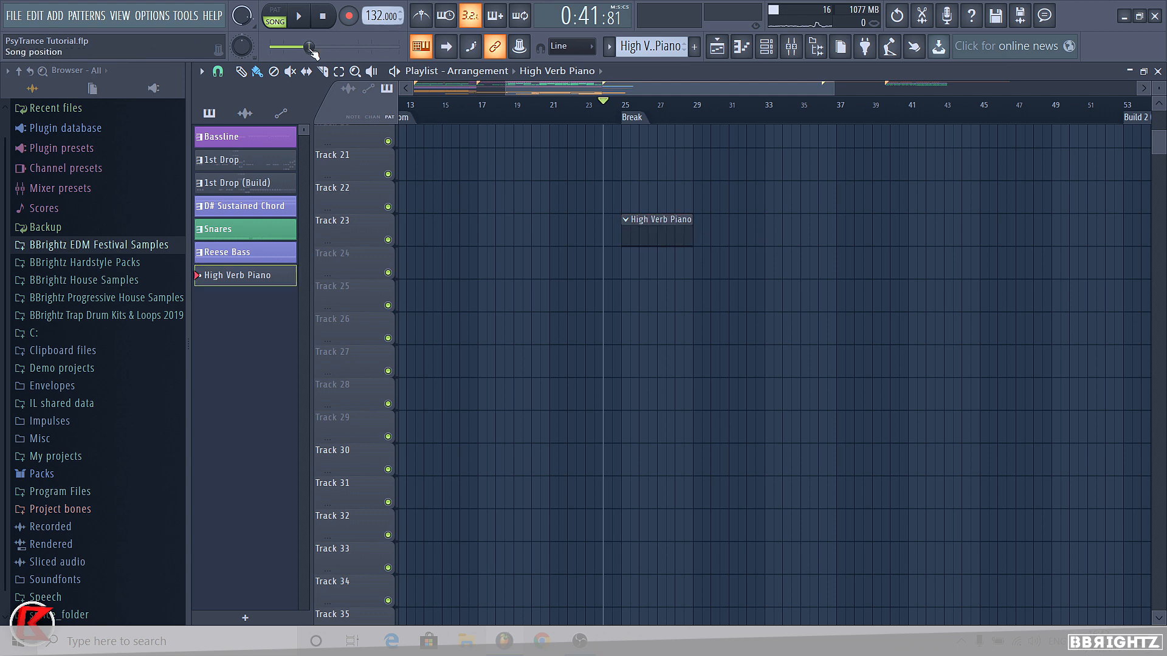
Add a TruePianos instrument, choose its Diamond module and audition the note B4.
{"action": "left_click", "coordinate": [55, 15]}
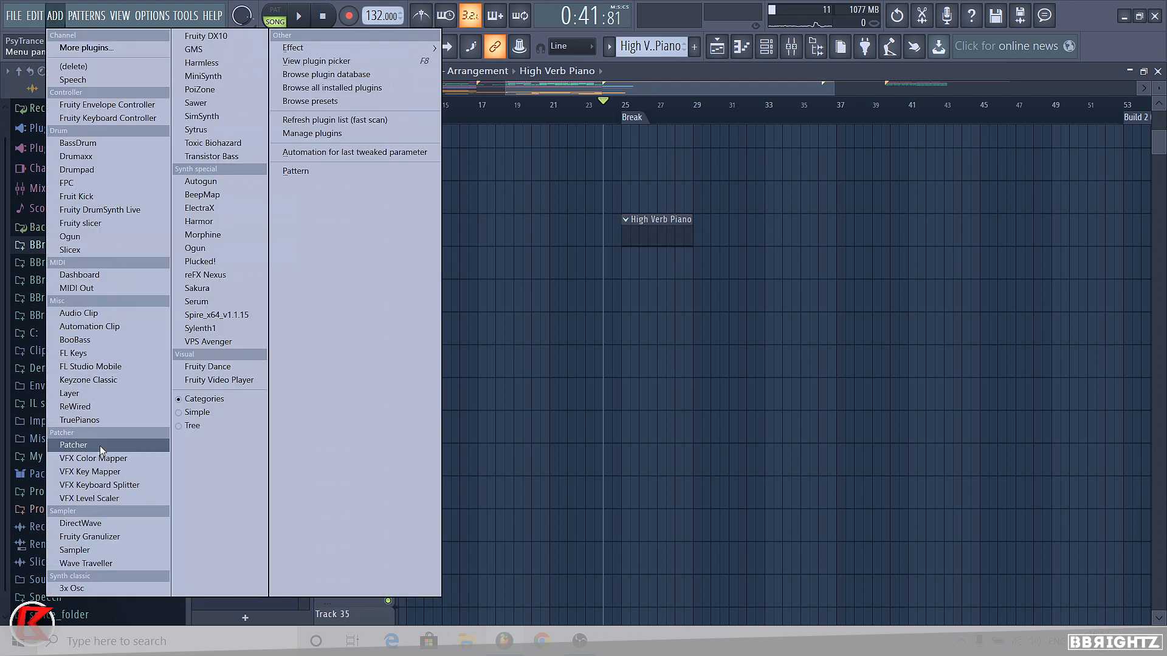
{"action": "left_click", "coordinate": [106, 426]}
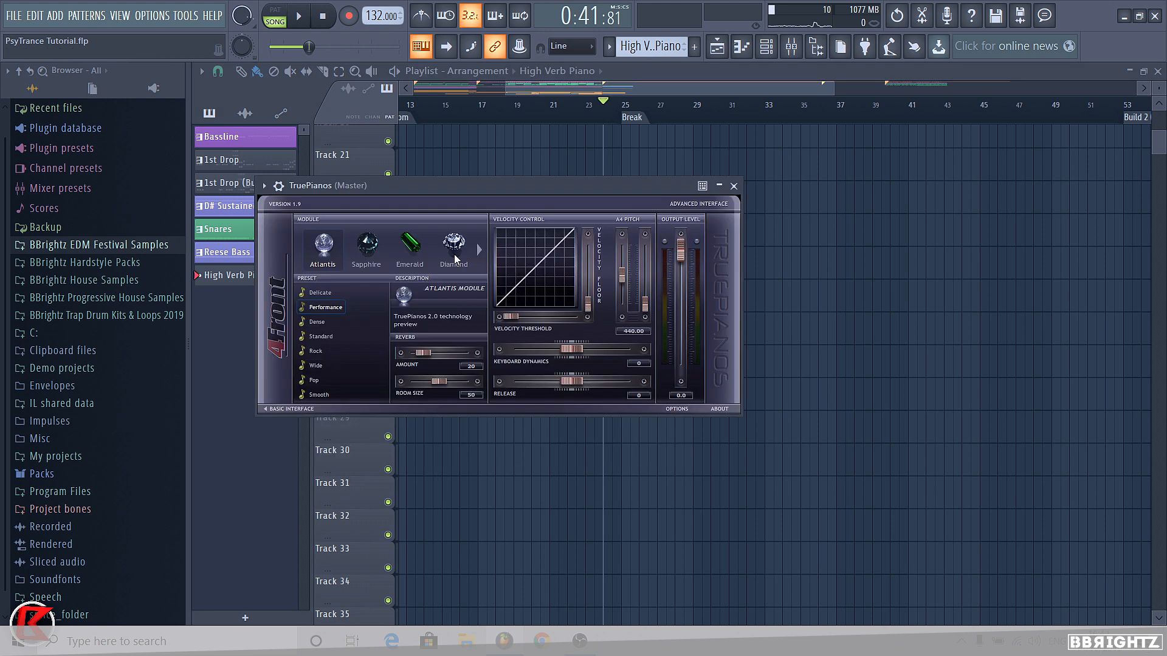
{"action": "left_click", "coordinate": [464, 266]}
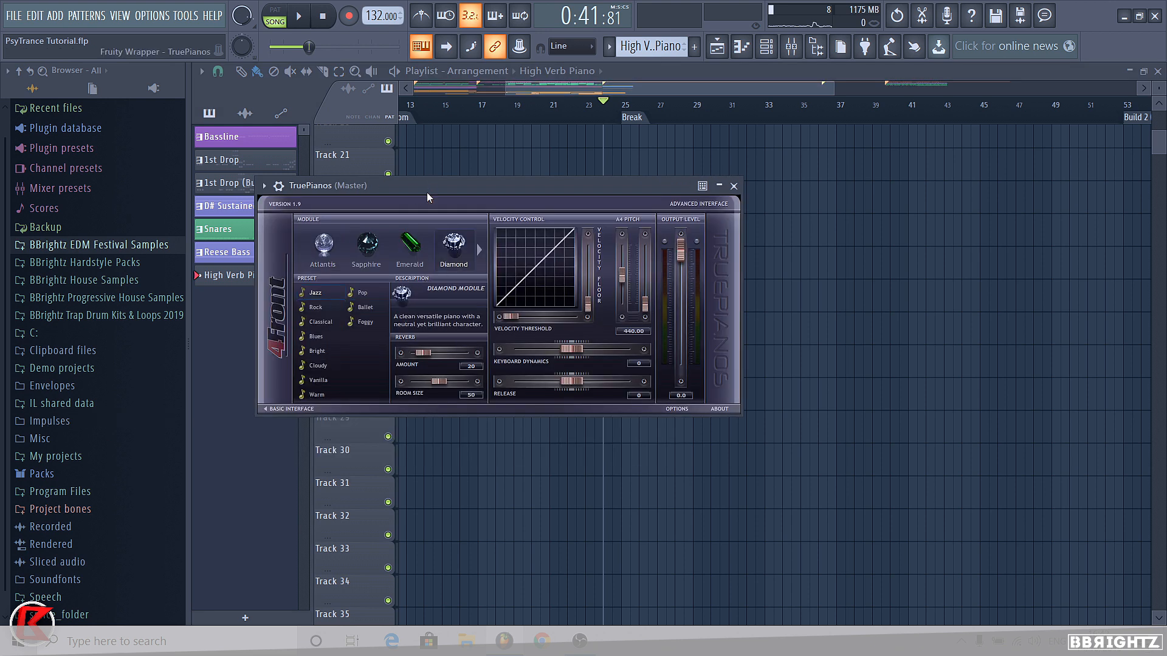
{"action": "key", "text": "m"}
{"action": "key", "text": "m"}
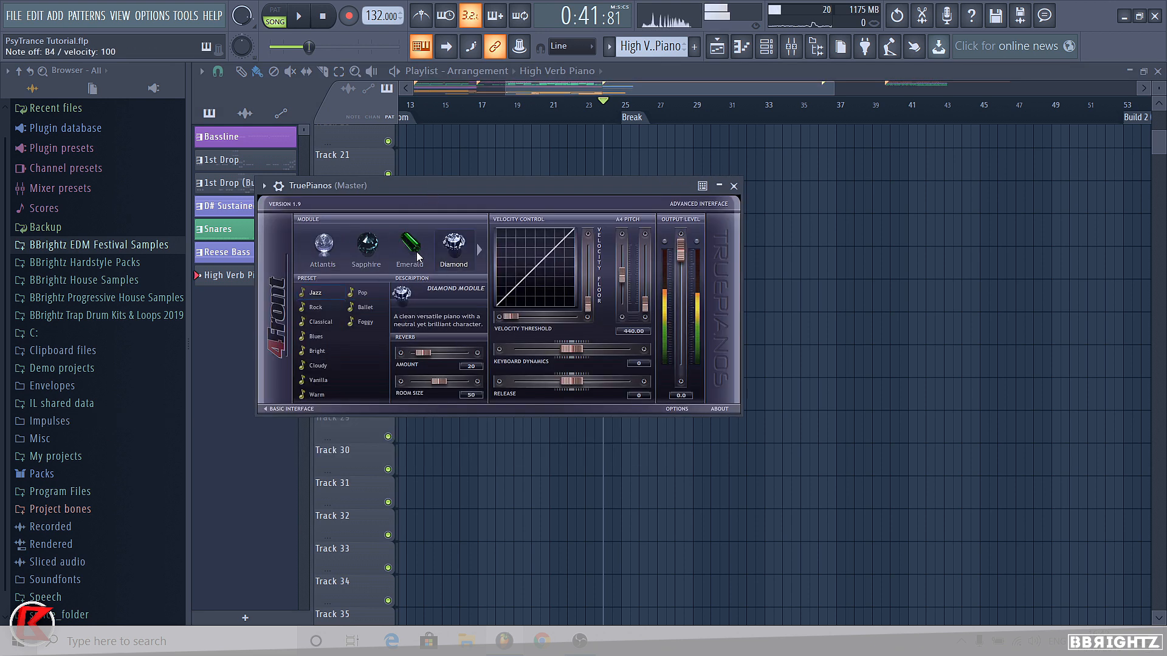
Audition the Emerald, Amber and SapphirePed modules in TruePianos.
{"action": "left_click", "coordinate": [417, 252]}
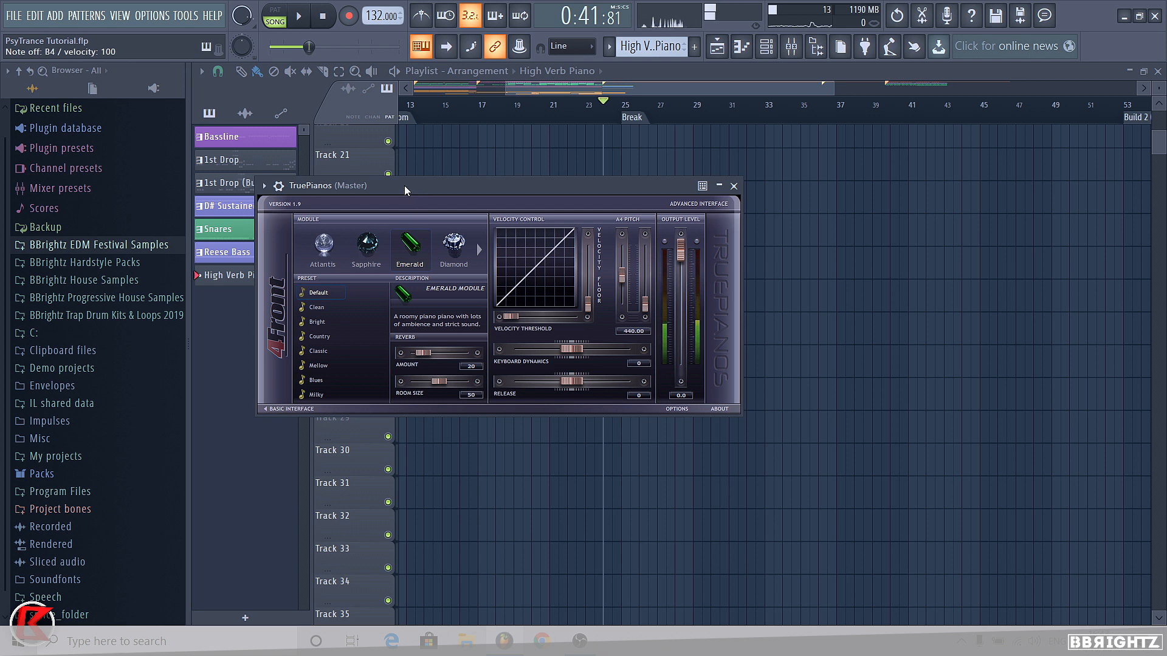
{"action": "left_click", "coordinate": [478, 249]}
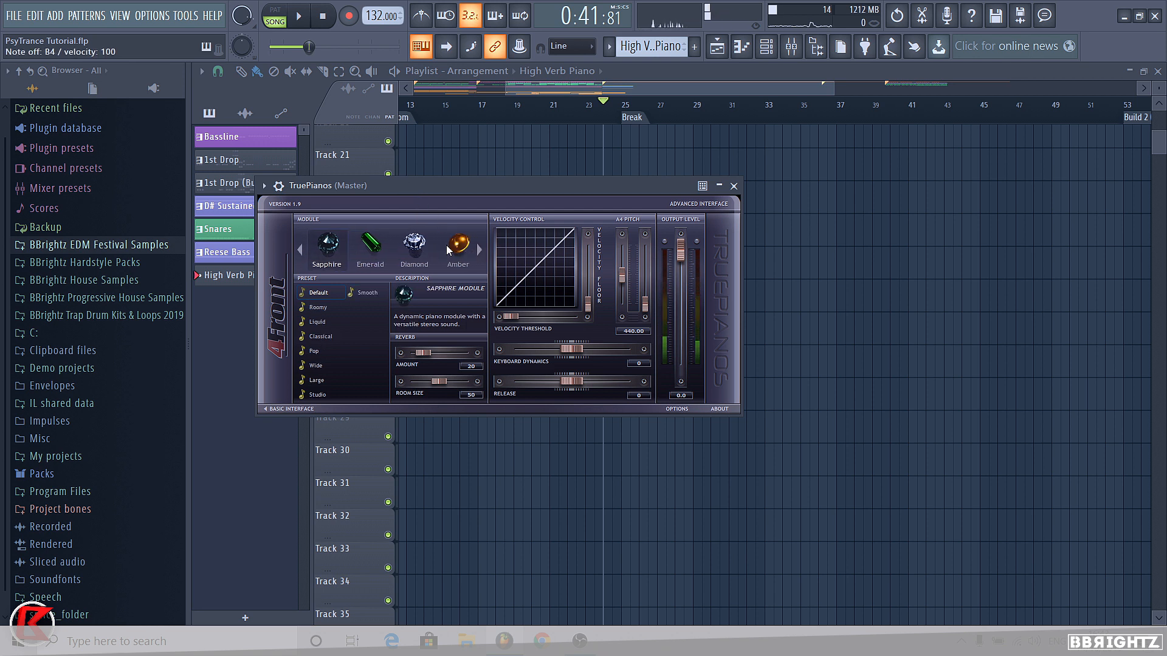
{"action": "left_click", "coordinate": [457, 249]}
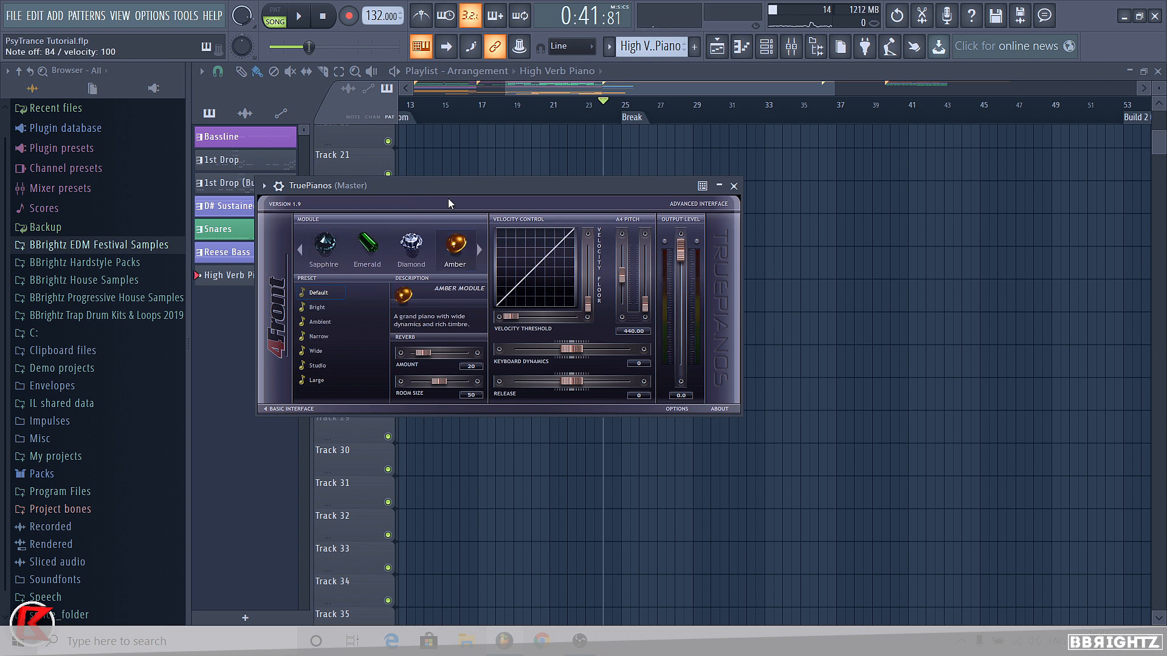
{"action": "left_click", "coordinate": [478, 250]}
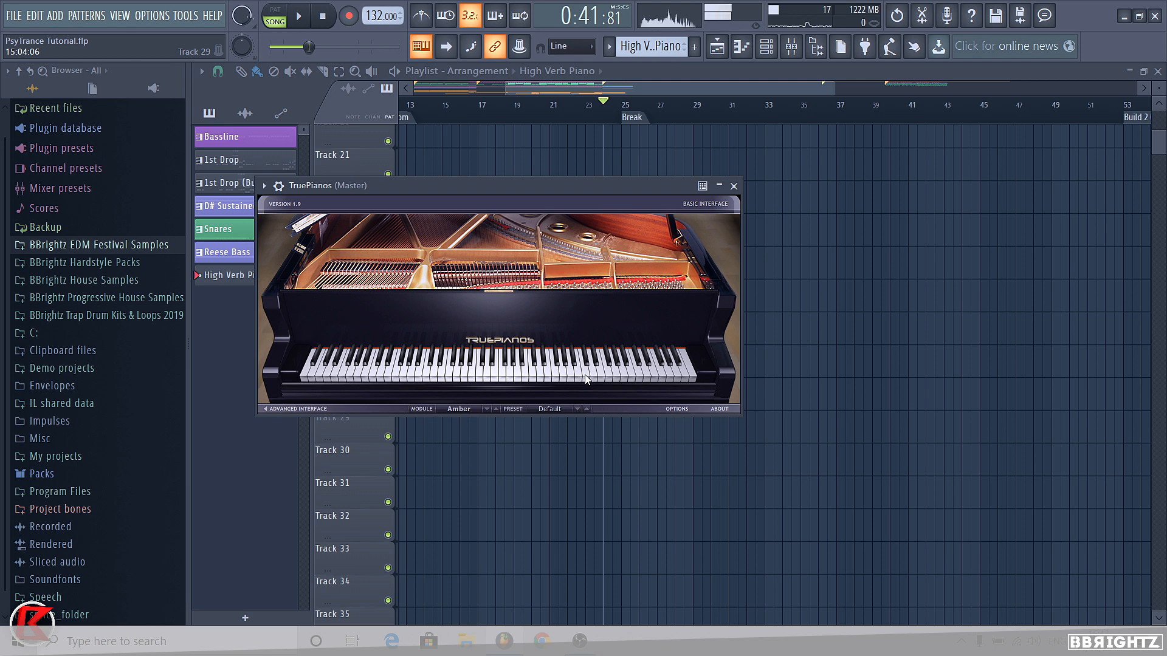
{"action": "left_click", "coordinate": [279, 186]}
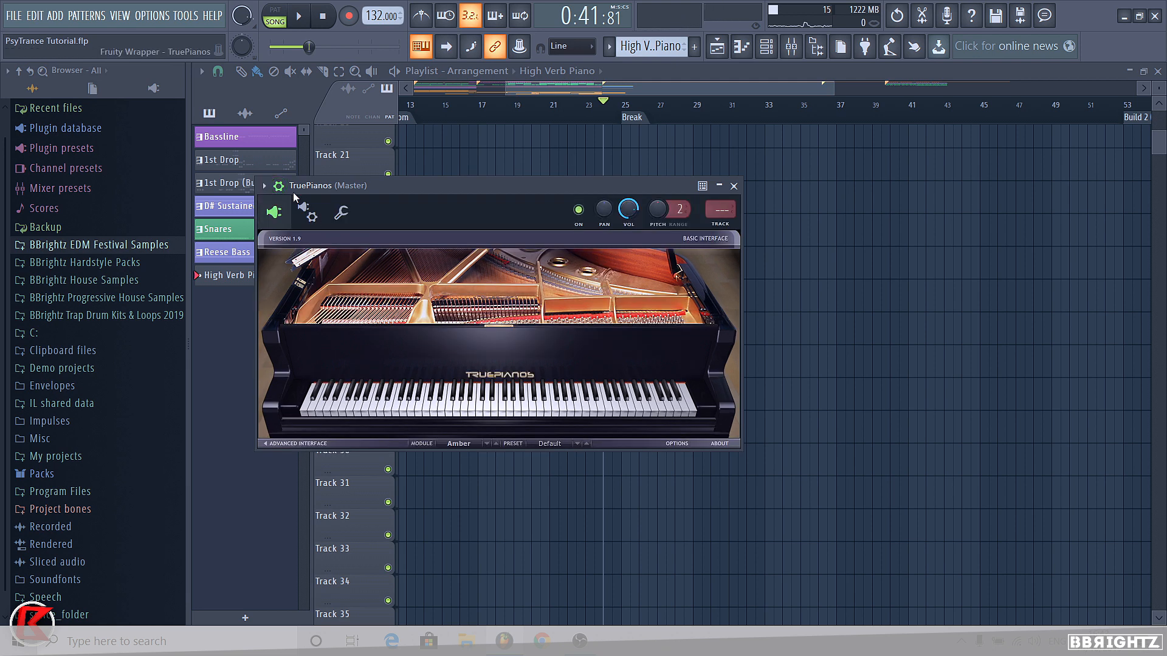
{"action": "left_click", "coordinate": [366, 271]}
{"action": "left_click", "coordinate": [279, 186]}
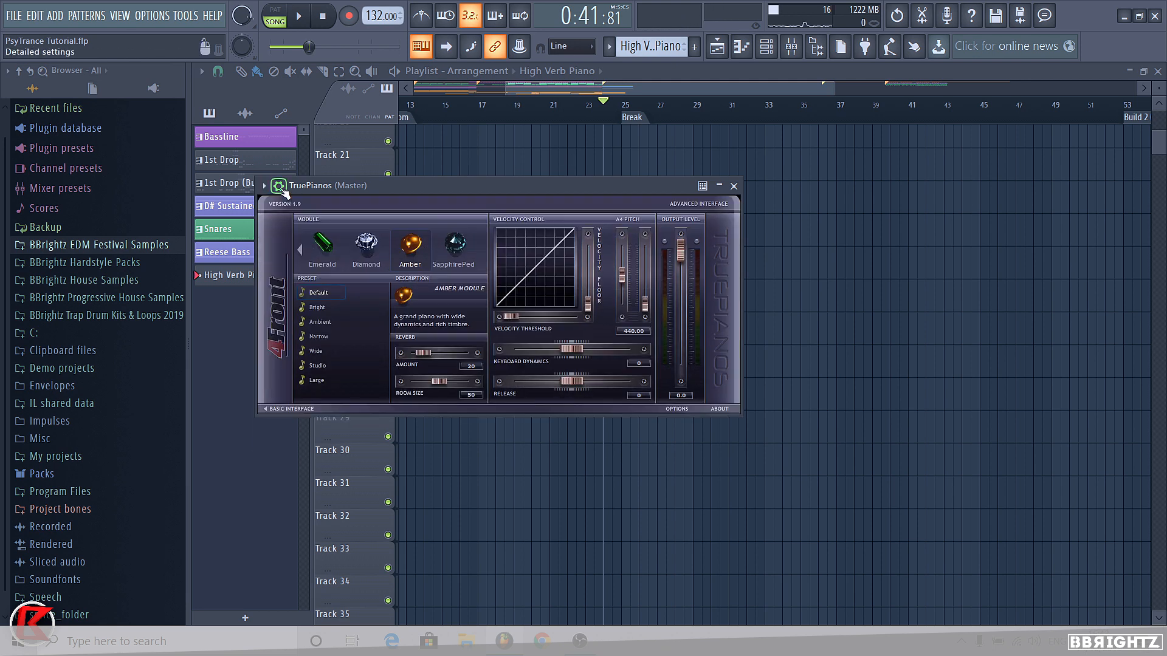
{"action": "left_click", "coordinate": [455, 246]}
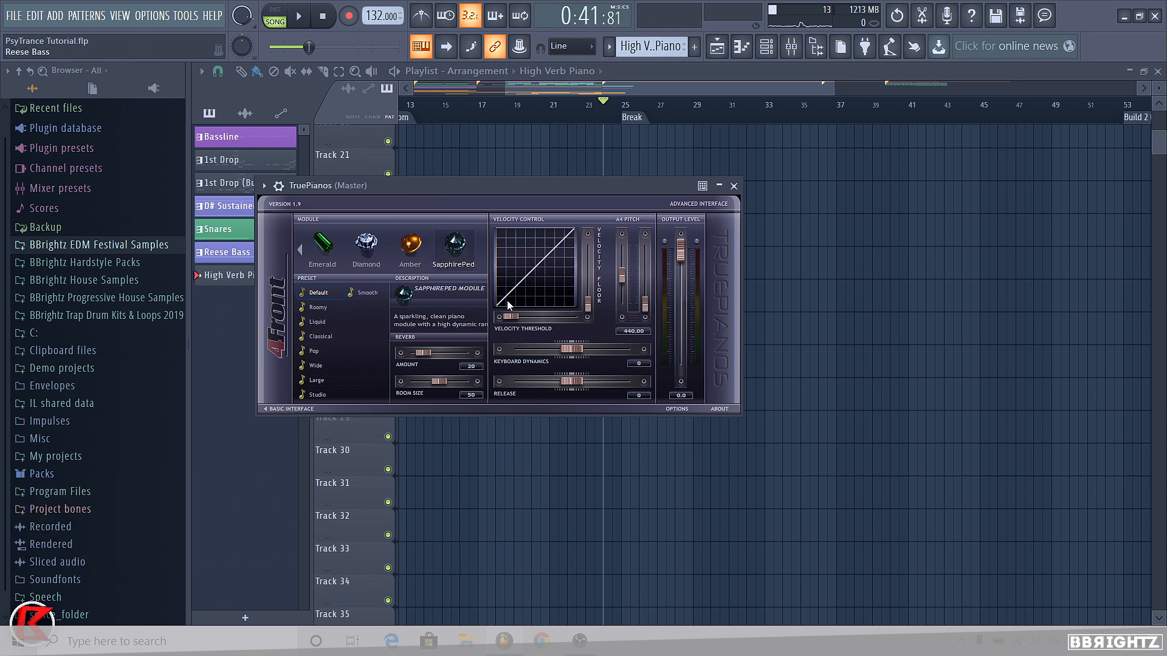
{"action": "left_click", "coordinate": [295, 409]}
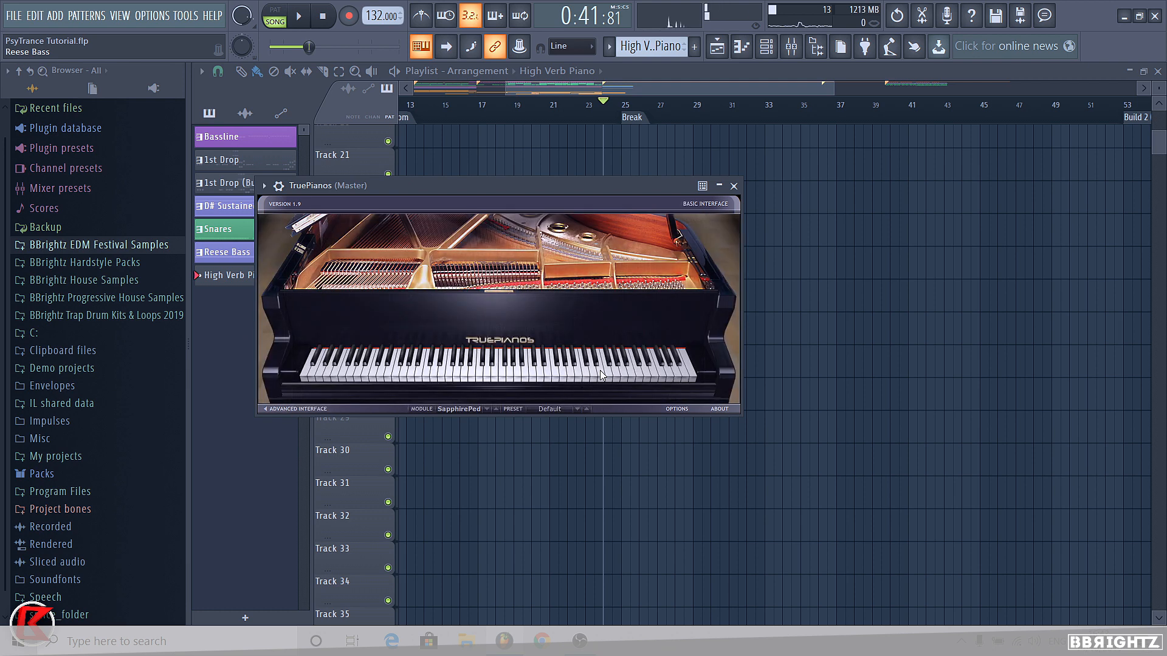
Switch TruePianos back to the Diamond module, audition it on the piano keyboard and close the plugin.
{"action": "left_click", "coordinate": [266, 214]}
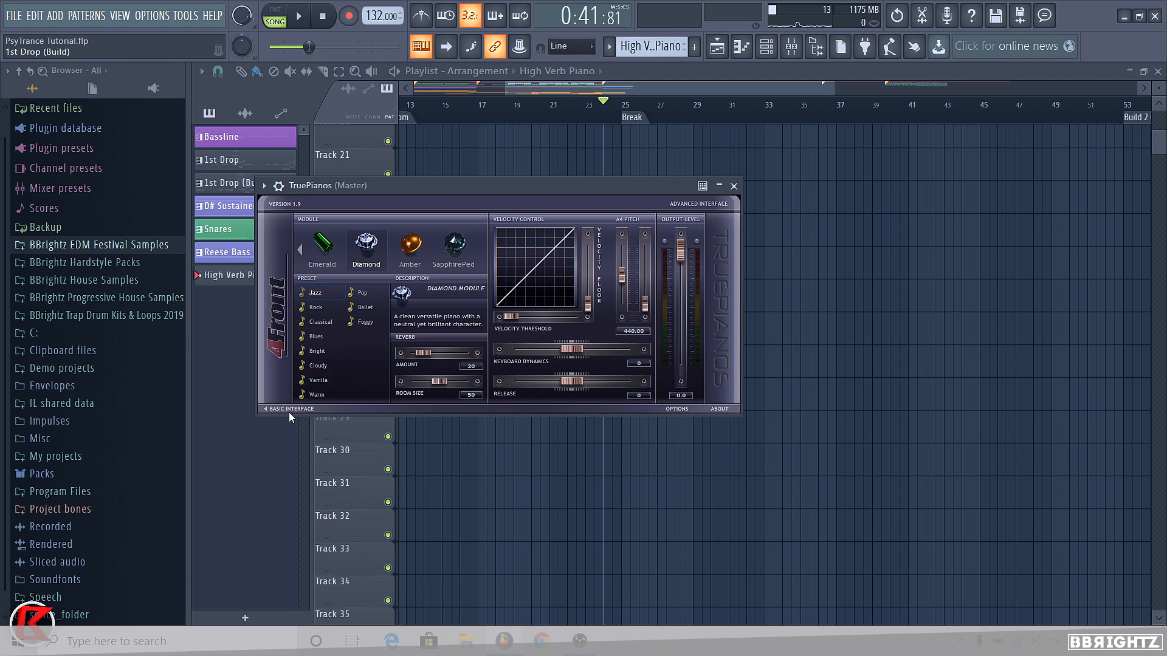
{"action": "left_click", "coordinate": [289, 409]}
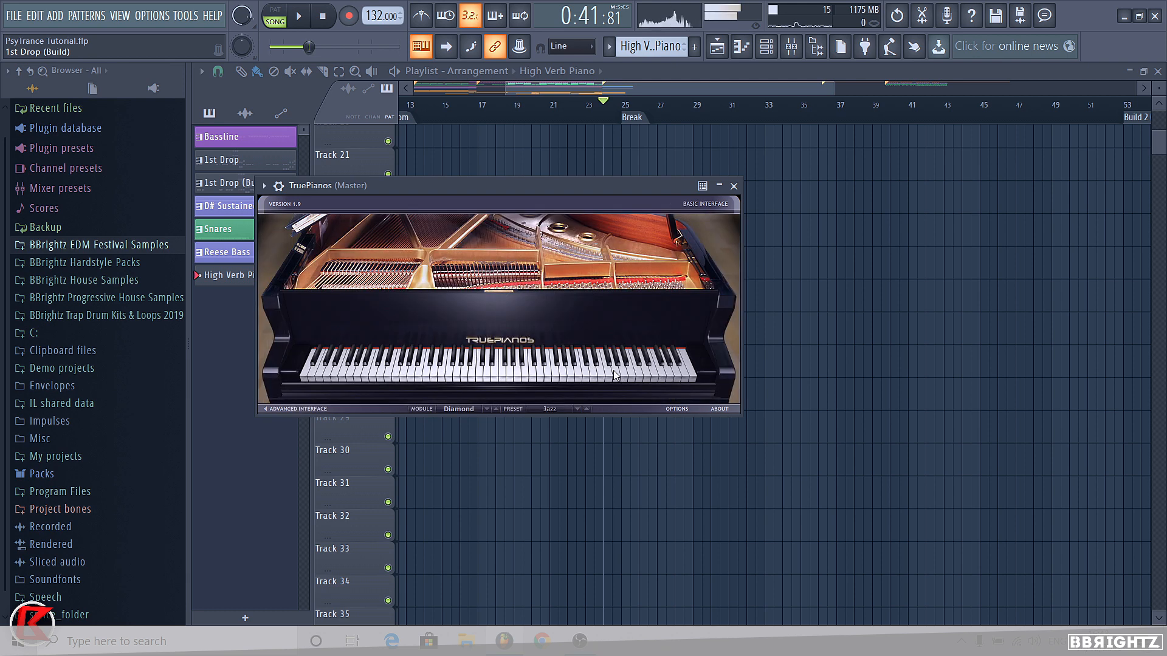
{"action": "left_click", "coordinate": [281, 409]}
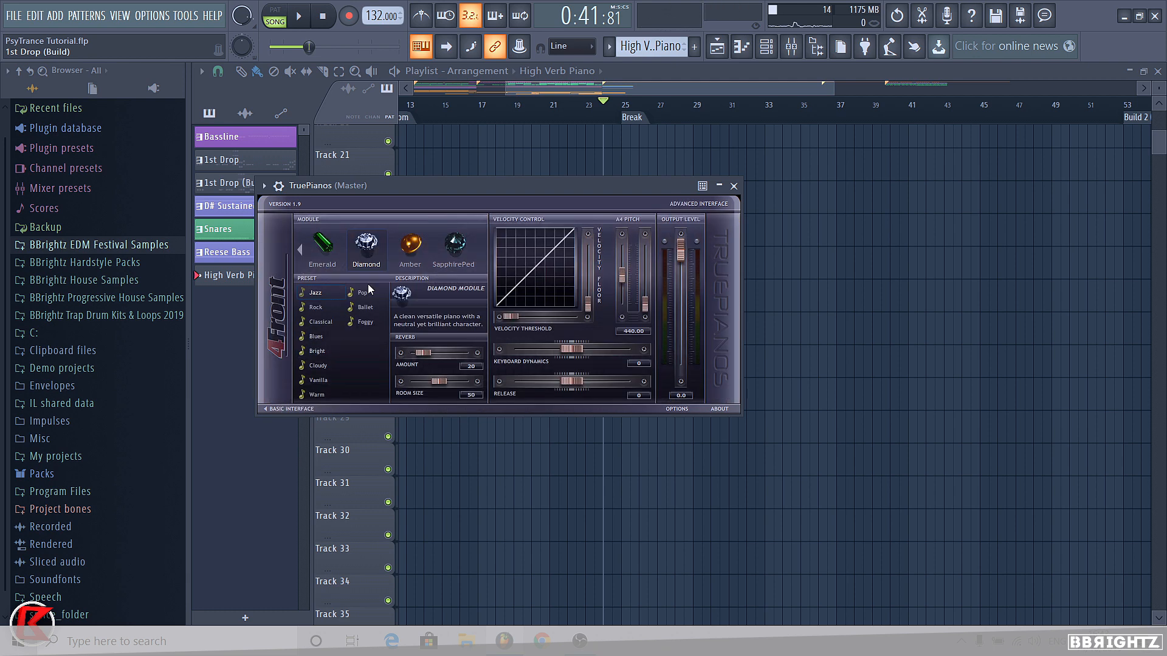
{"action": "left_click", "coordinate": [734, 186]}
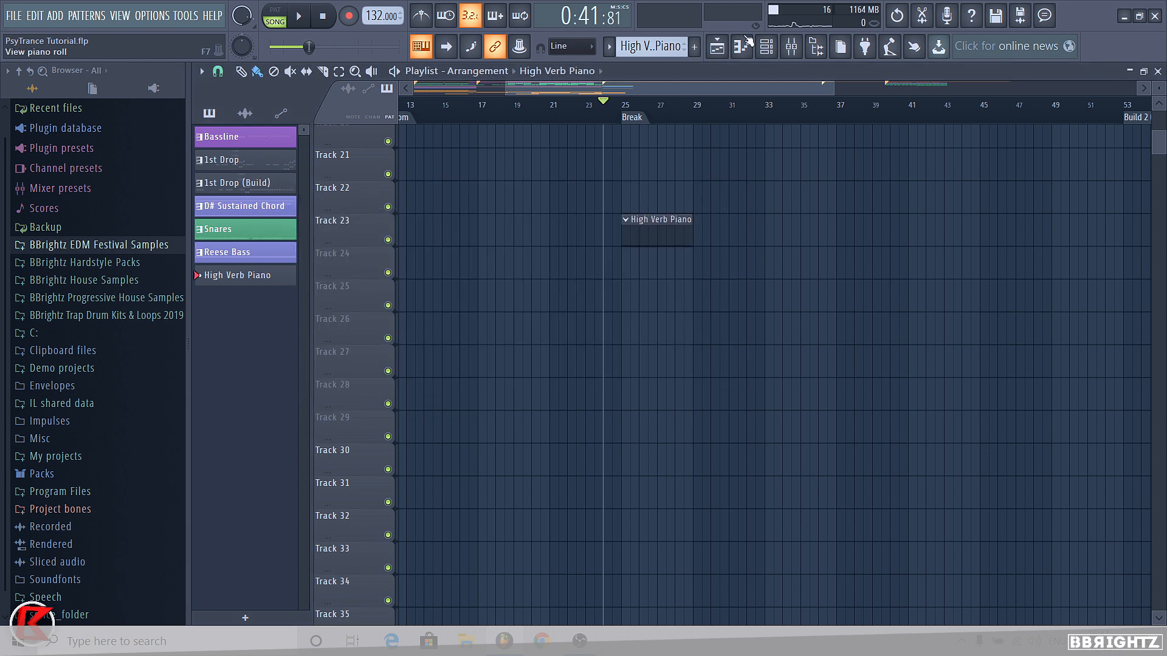
Rename the TruePianos channel in the channel rack as Verb Piano.
{"action": "left_click", "coordinate": [764, 47]}
{"action": "right_click", "coordinate": [521, 586]}
{"action": "left_click", "coordinate": [507, 536]}
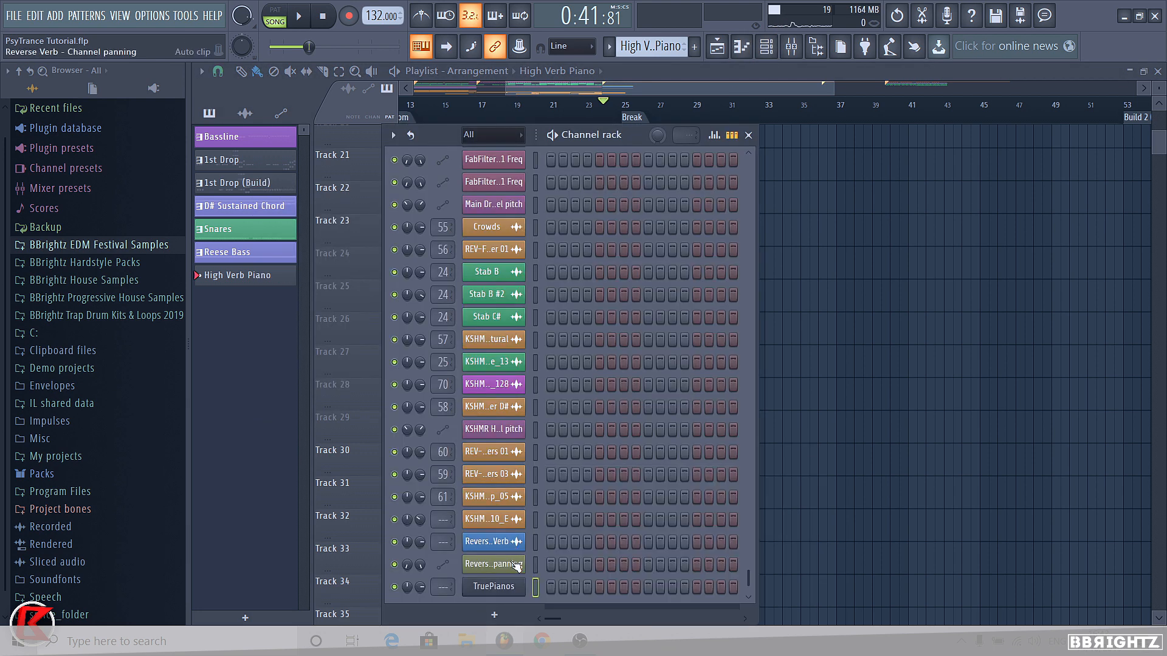
{"action": "right_click", "coordinate": [510, 586]}
{"action": "left_click", "coordinate": [597, 483]}
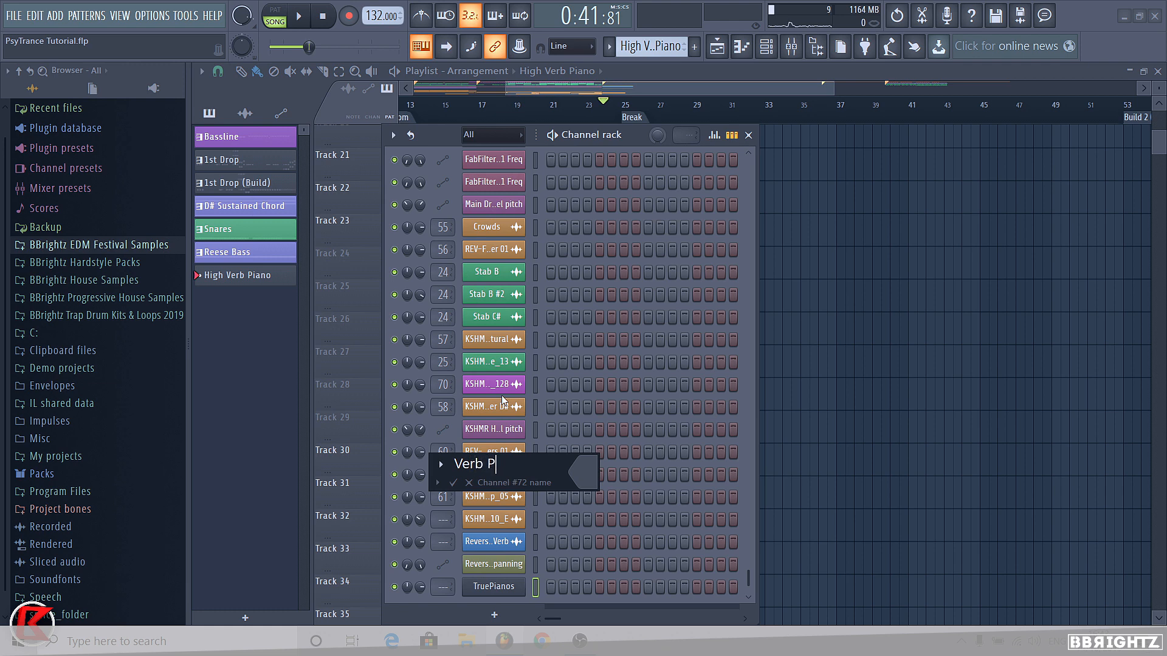
Try a random mauve colour for the Verb Piano channel.
{"action": "left_click", "coordinate": [593, 483]}
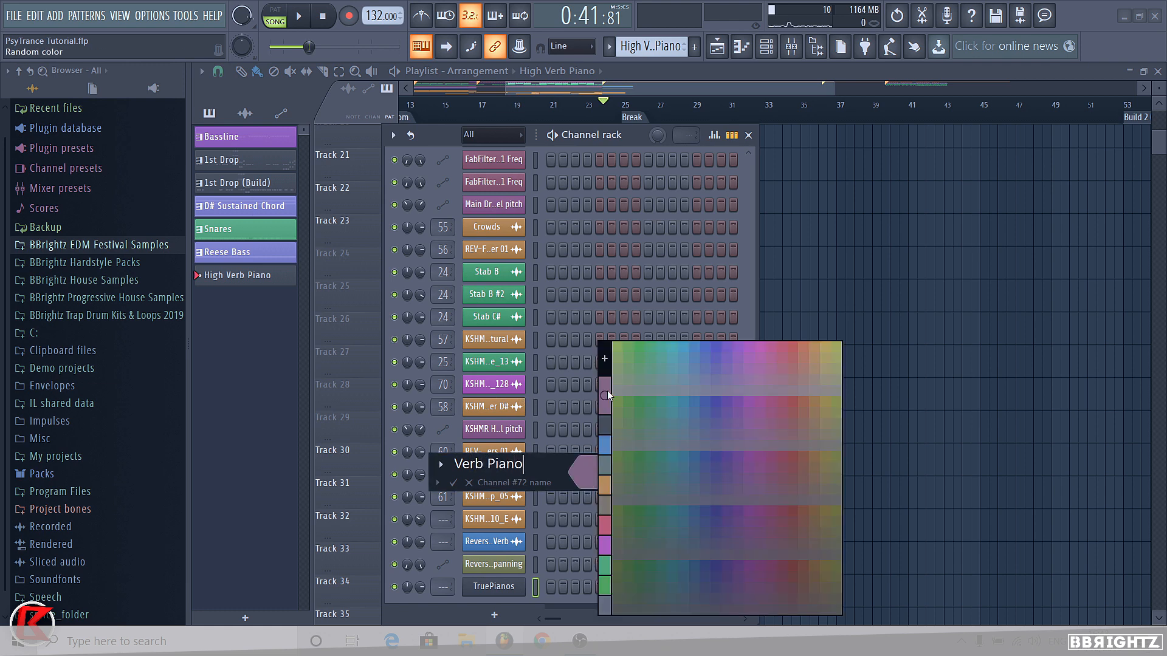
{"action": "left_click", "coordinate": [604, 381]}
{"action": "left_click", "coordinate": [593, 487]}
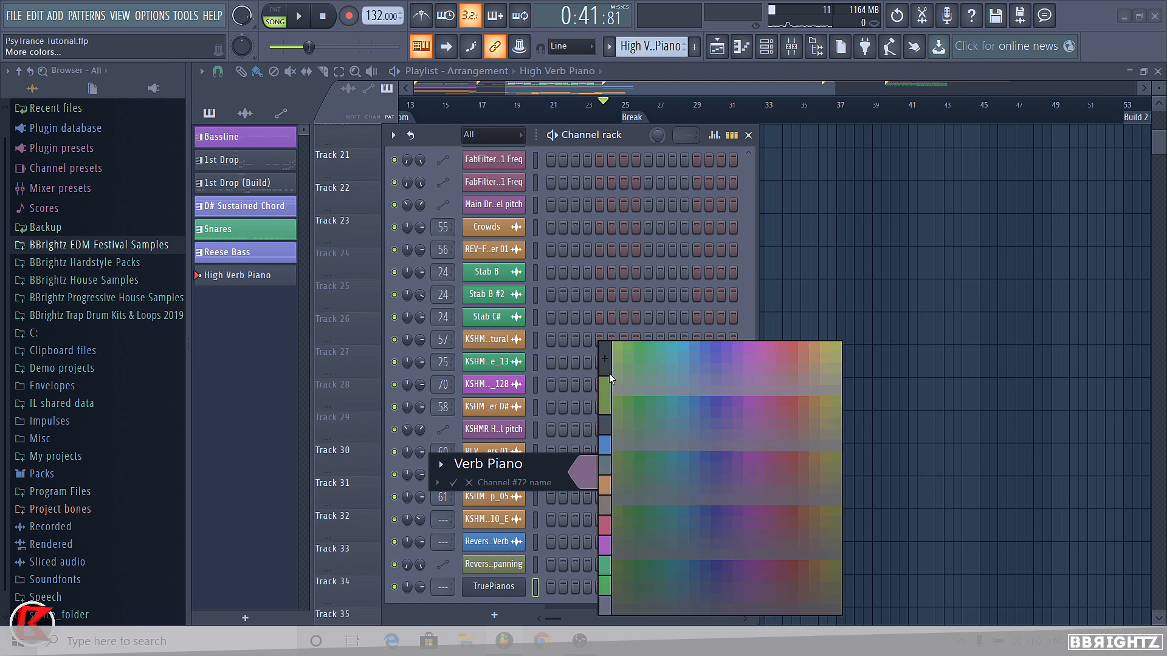
{"action": "left_click", "coordinate": [609, 375]}
{"action": "double_click", "coordinate": [547, 201]}
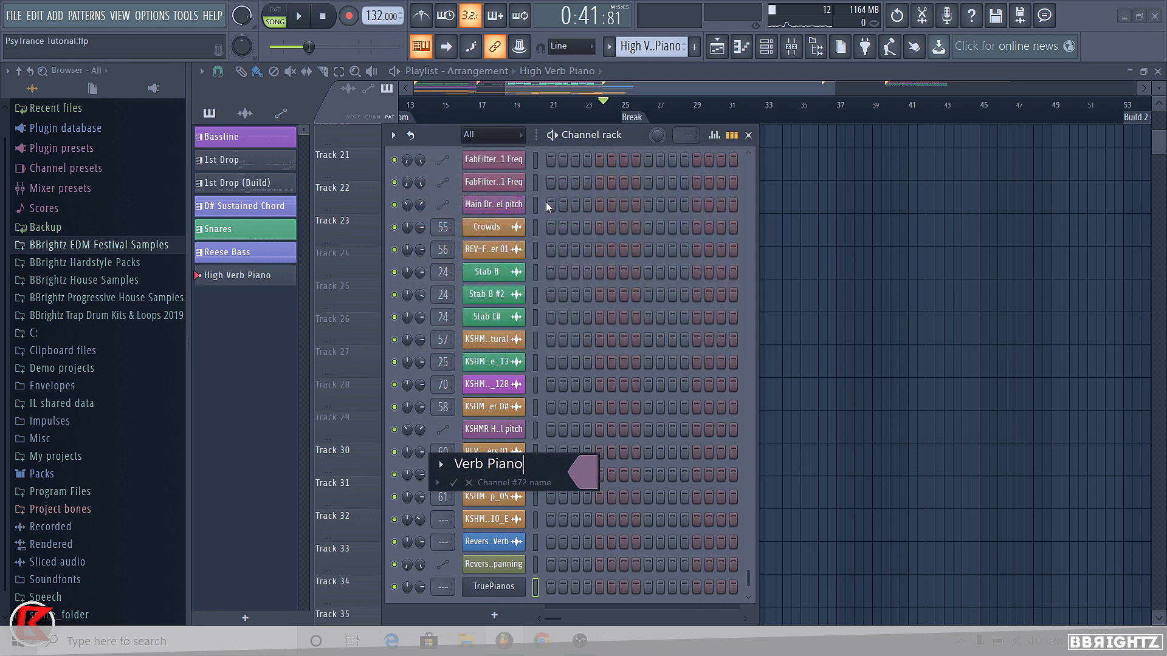
Give the Verb Piano channel a periwinkle blue colour and apply its new name.
{"action": "left_click", "coordinate": [594, 467]}
{"action": "left_click", "coordinate": [600, 365]}
{"action": "double_click", "coordinate": [506, 263]}
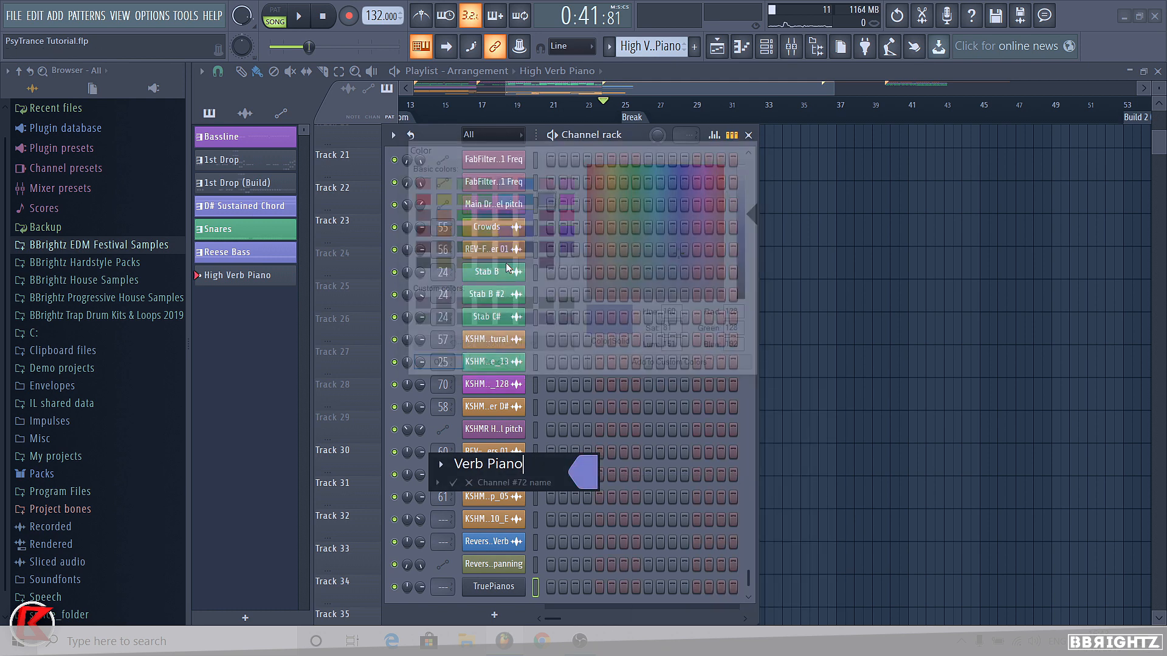
{"action": "key", "text": "Return"}
Route the Verb Piano channel to mixer insert 33.
{"action": "left_click", "coordinate": [808, 47]}
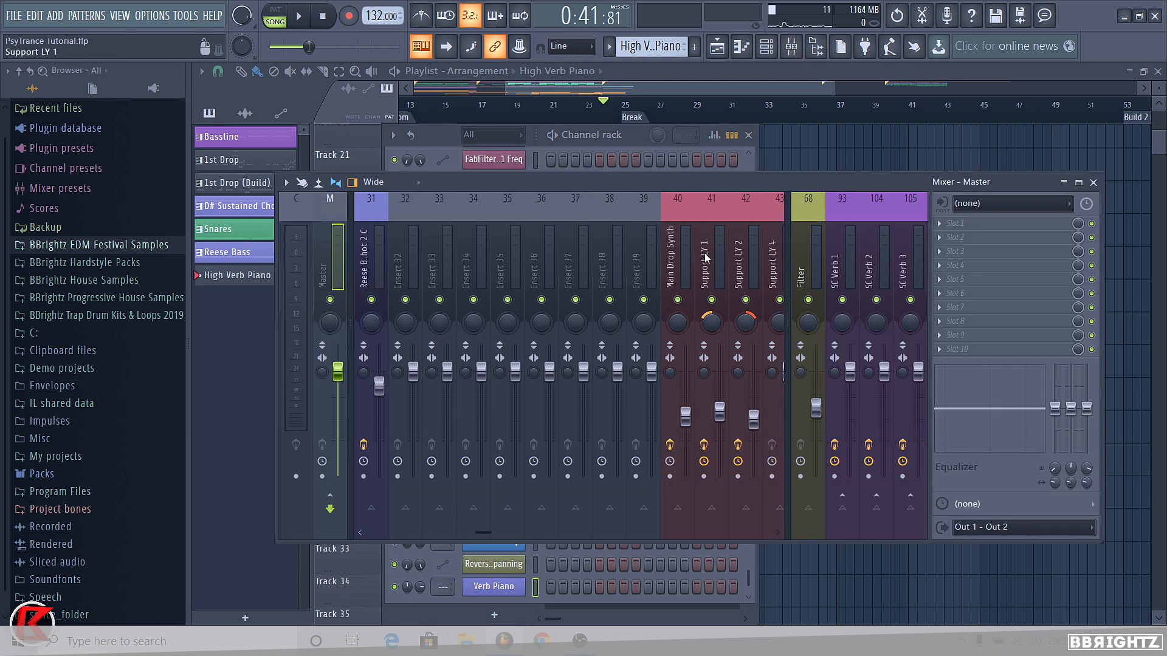
{"action": "left_click", "coordinate": [527, 268]}
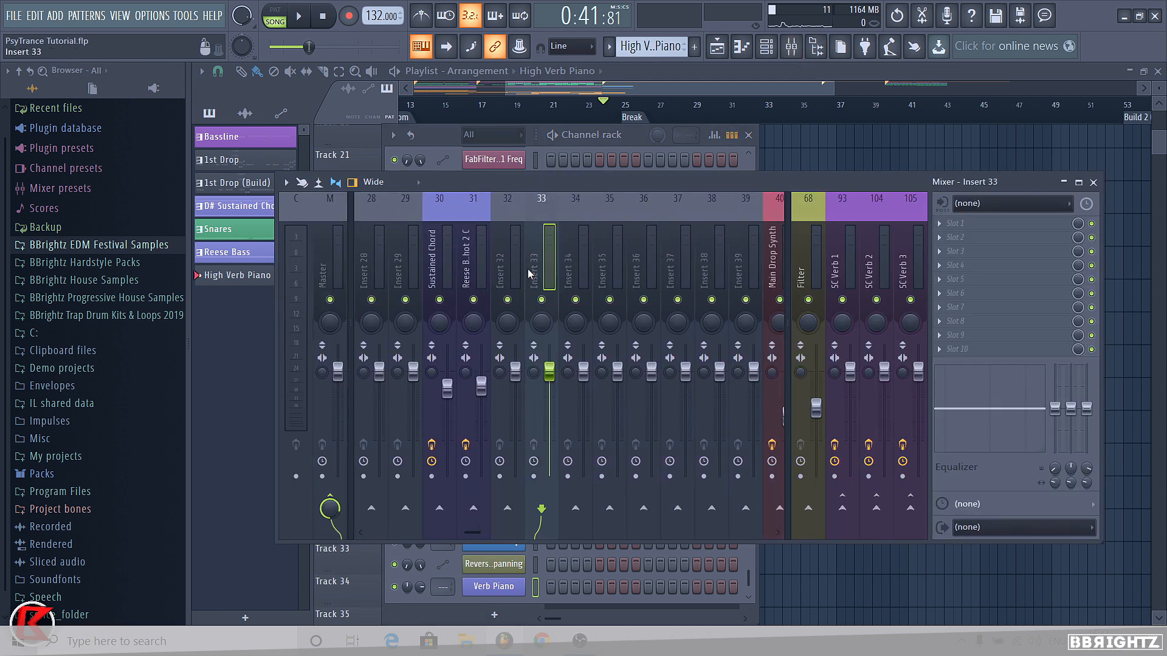
{"action": "left_click", "coordinate": [520, 272]}
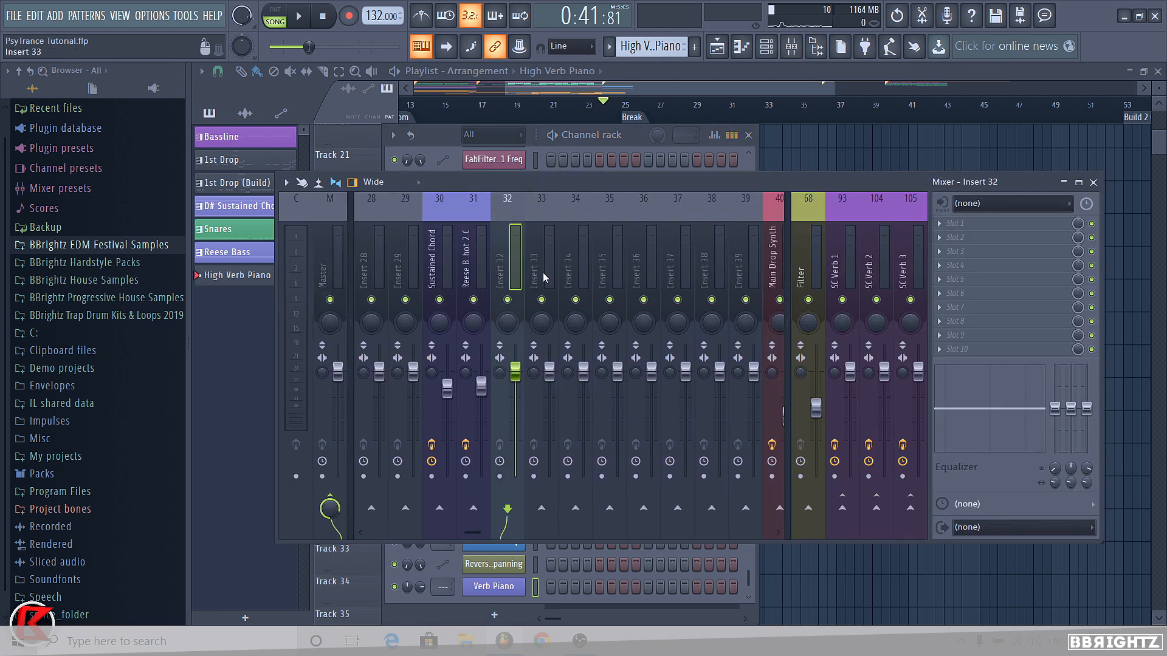
{"action": "left_click", "coordinate": [542, 272]}
{"action": "key", "text": "ctrl+l"}
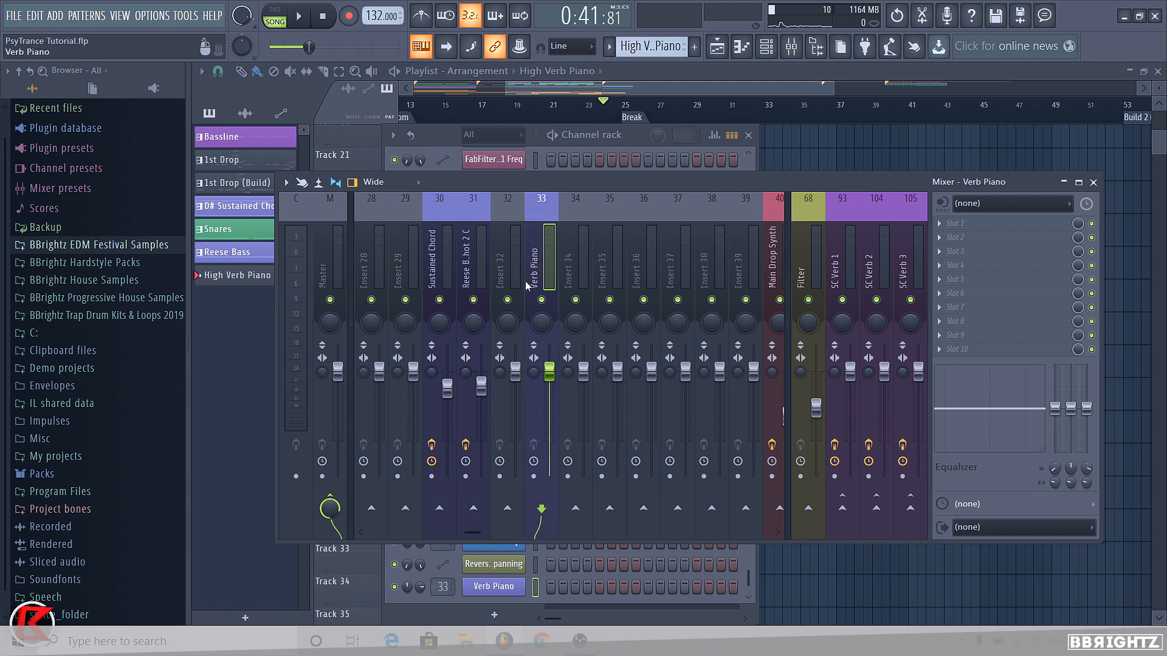
Add Fruity Reeverb 2 to the first effect slot of the Verb Piano mixer track and load its Cathedral preset.
{"action": "left_click", "coordinate": [978, 230]}
{"action": "left_click", "coordinate": [601, 234]}
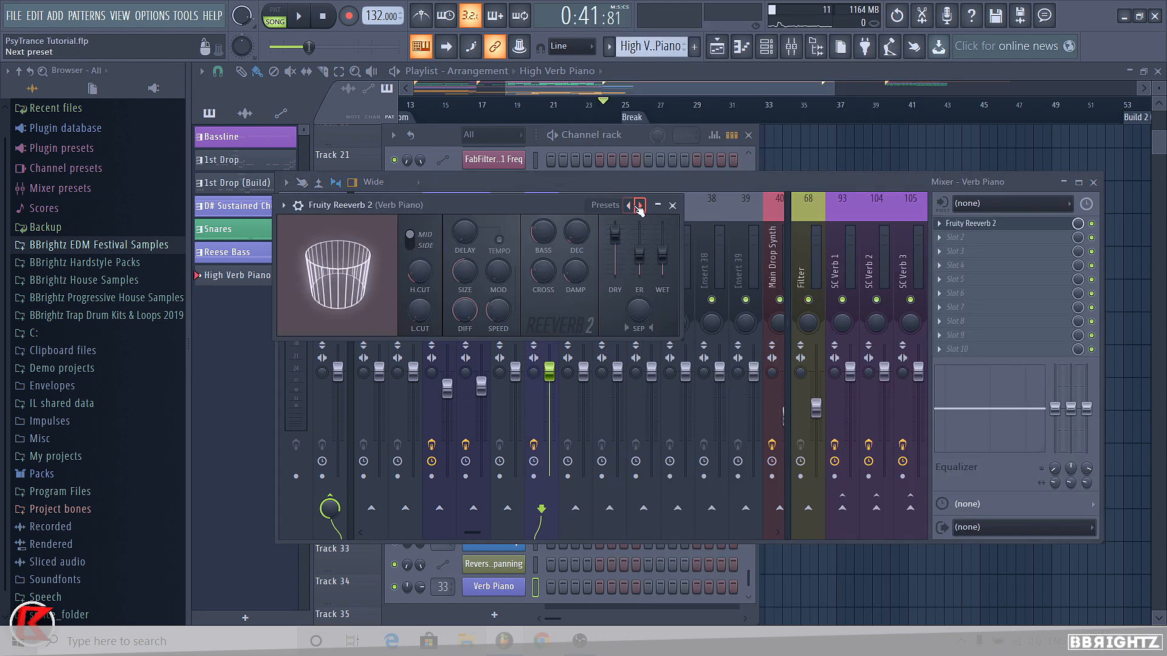
{"action": "left_click", "coordinate": [639, 208]}
{"action": "left_click", "coordinate": [677, 242]}
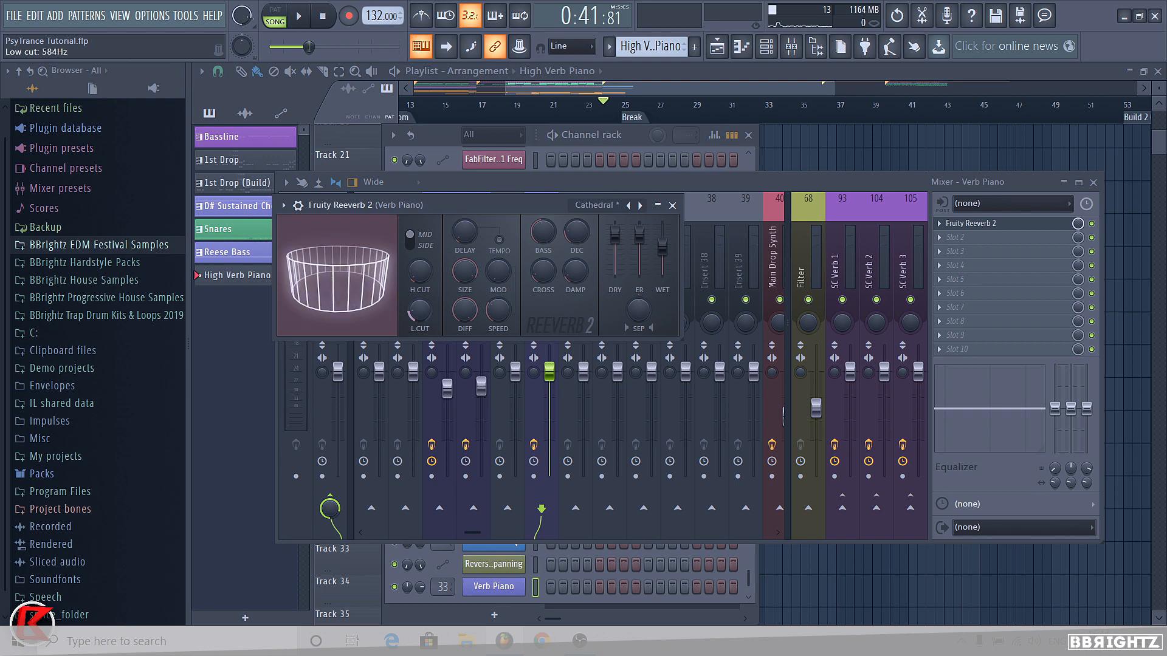
Adjust the reverb's low cut, set its decay to 5.0 sec and raise the wet level while auditioning the piano, then close it and the mixer.
{"action": "left_click_drag", "start_coordinate": [424, 312], "coordinate": [424, 306]}
{"action": "left_click_drag", "start_coordinate": [576, 232], "coordinate": [576, 225]}
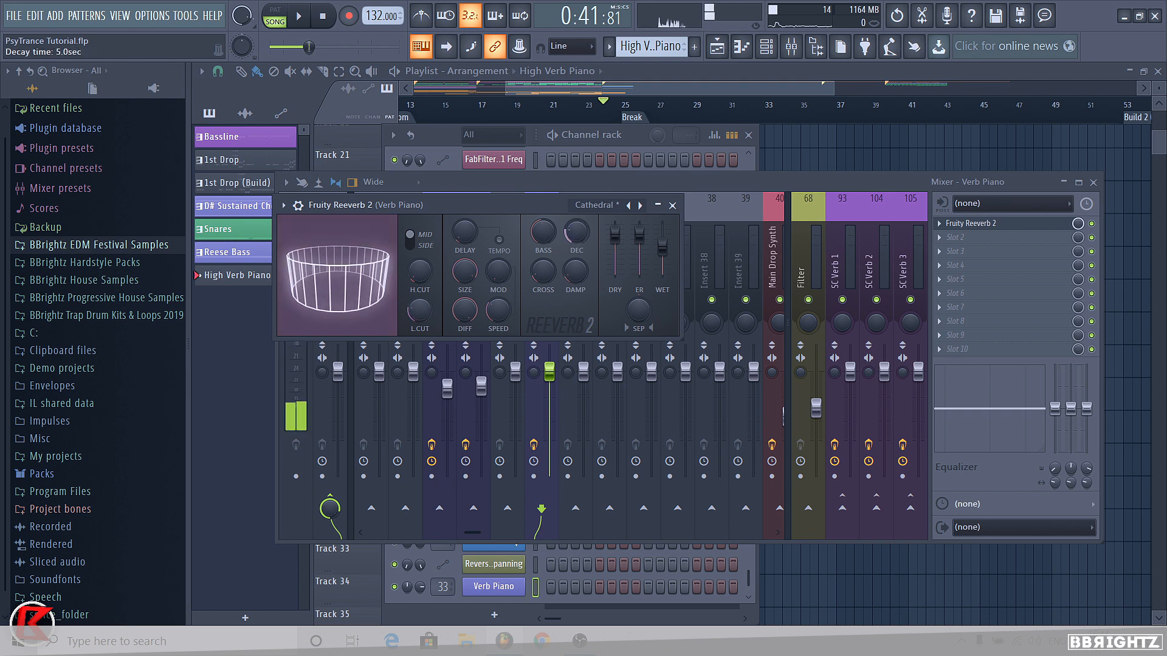
{"action": "key", "text": "b"}
{"action": "left_click_drag", "start_coordinate": [661, 248], "coordinate": [661, 242]}
{"action": "key", "text": "b"}
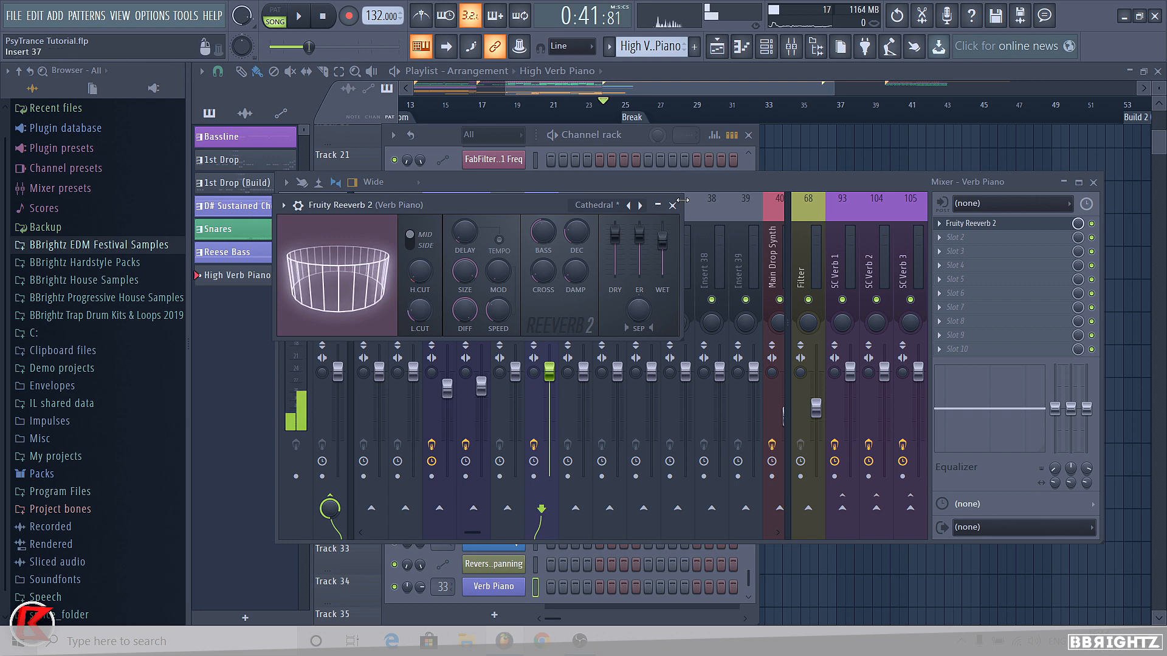
{"action": "left_click", "coordinate": [672, 205]}
{"action": "left_click", "coordinate": [1092, 183]}
Open the Verb Piano channel in the piano roll.
{"action": "key", "text": "F6"}
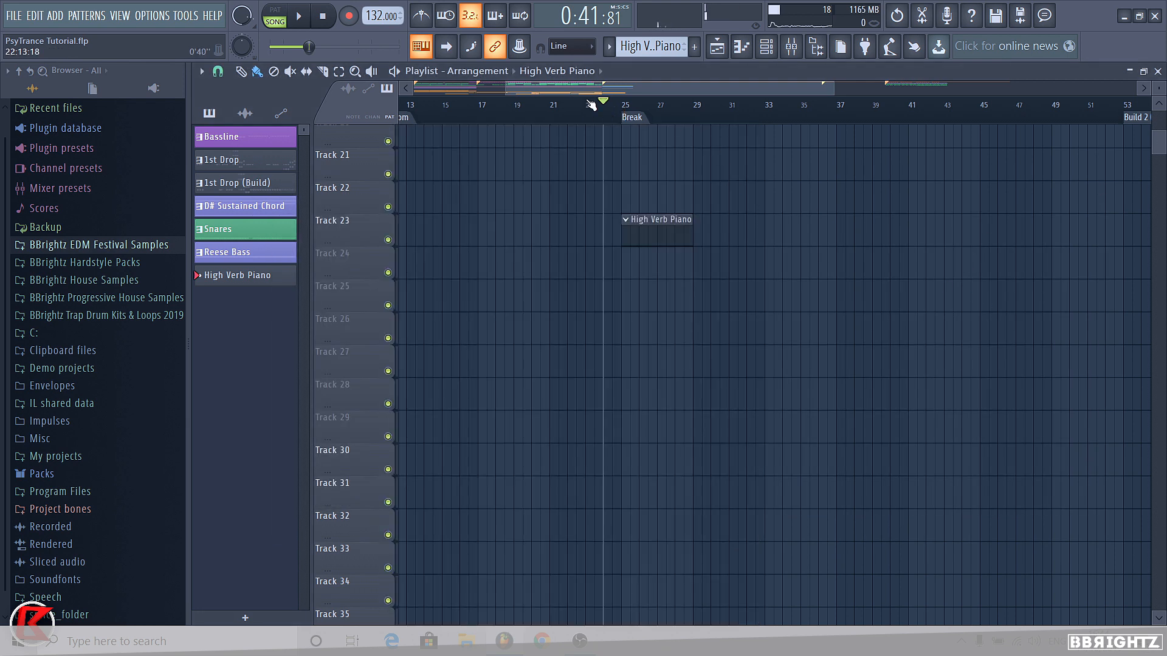
{"action": "left_click", "coordinate": [775, 51]}
{"action": "right_click", "coordinate": [465, 586]}
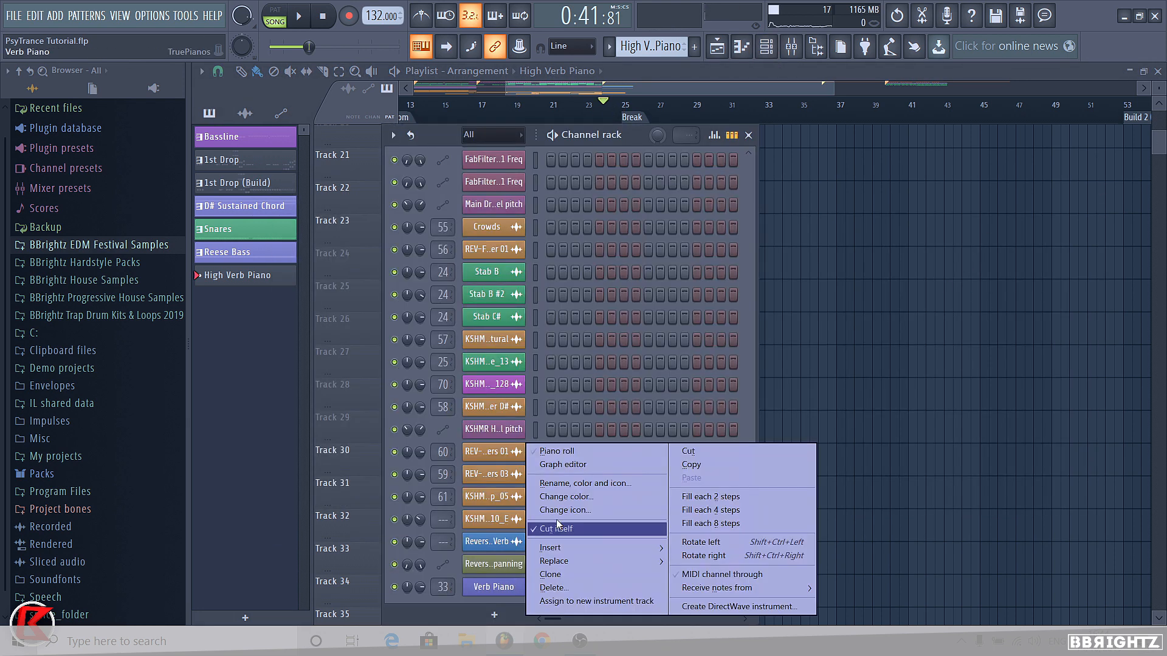
{"action": "left_click", "coordinate": [560, 454]}
Play the song over the empty Verb Piano pattern around C7 and turn on the metronome to find the timing.
{"action": "key", "text": "space"}
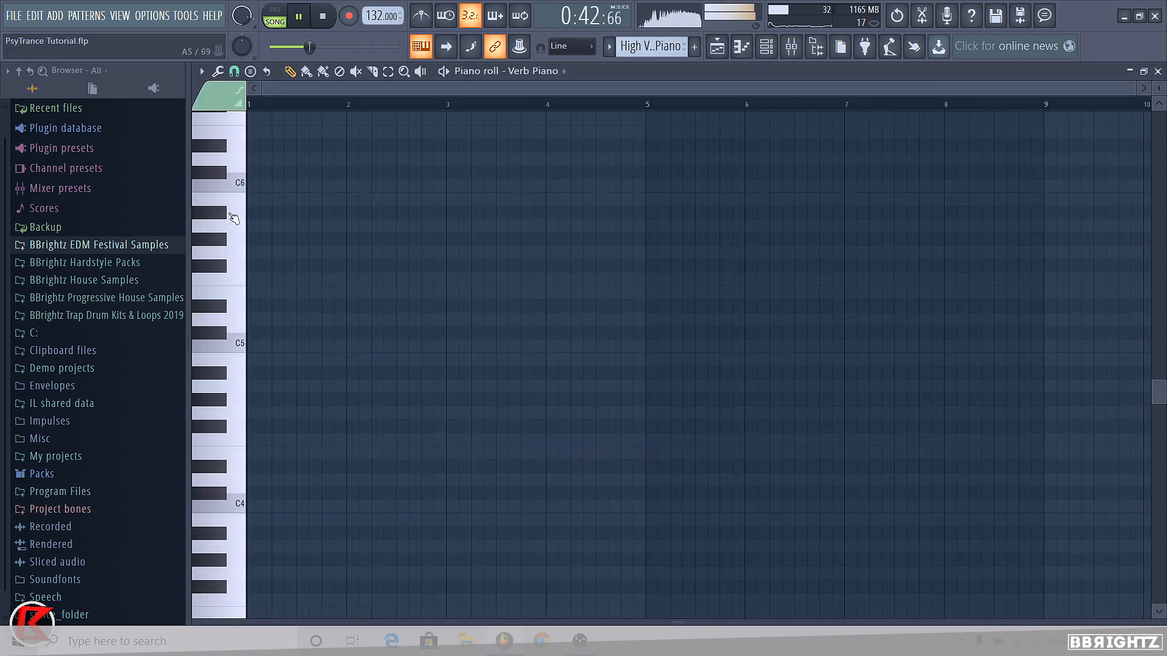
{"action": "scroll", "coordinate": [222, 225], "scroll_direction": "up", "scroll_amount": 4}
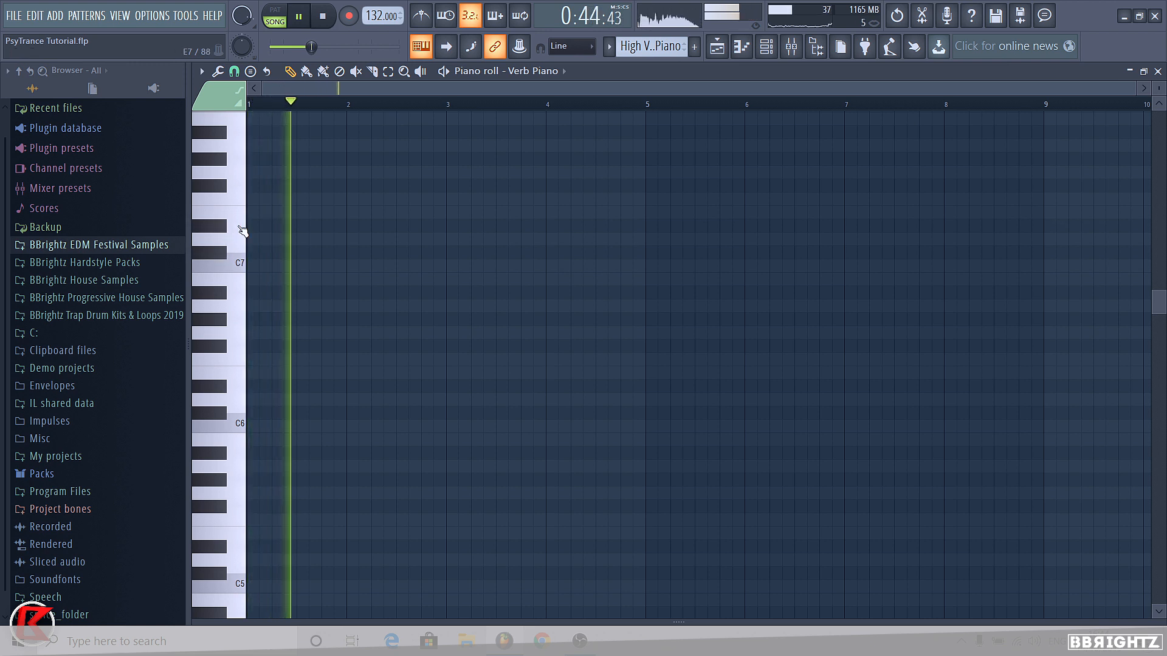
{"action": "key", "text": "space"}
{"action": "left_click", "coordinate": [270, 226]}
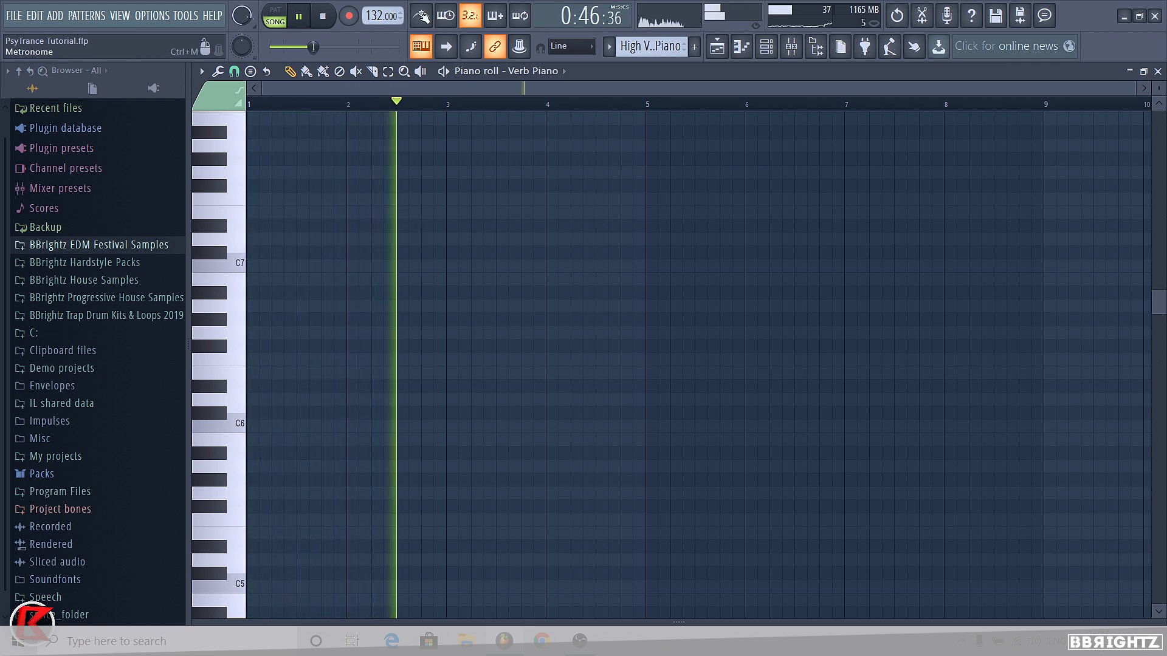
{"action": "left_click", "coordinate": [420, 16]}
{"action": "key", "text": "space"}
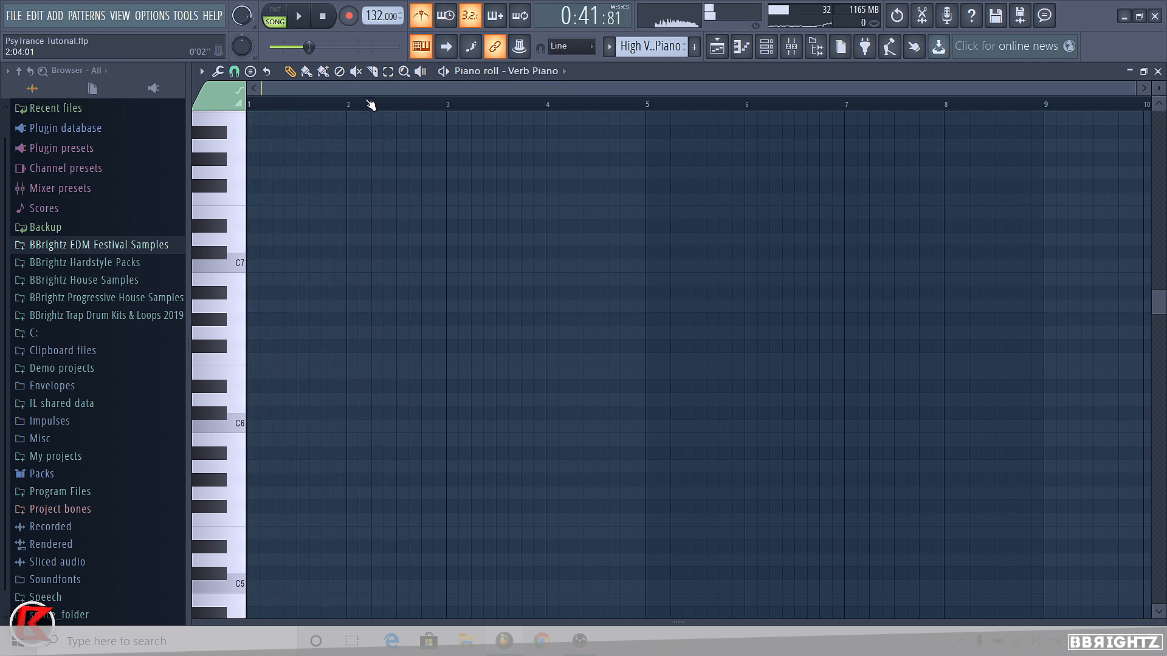
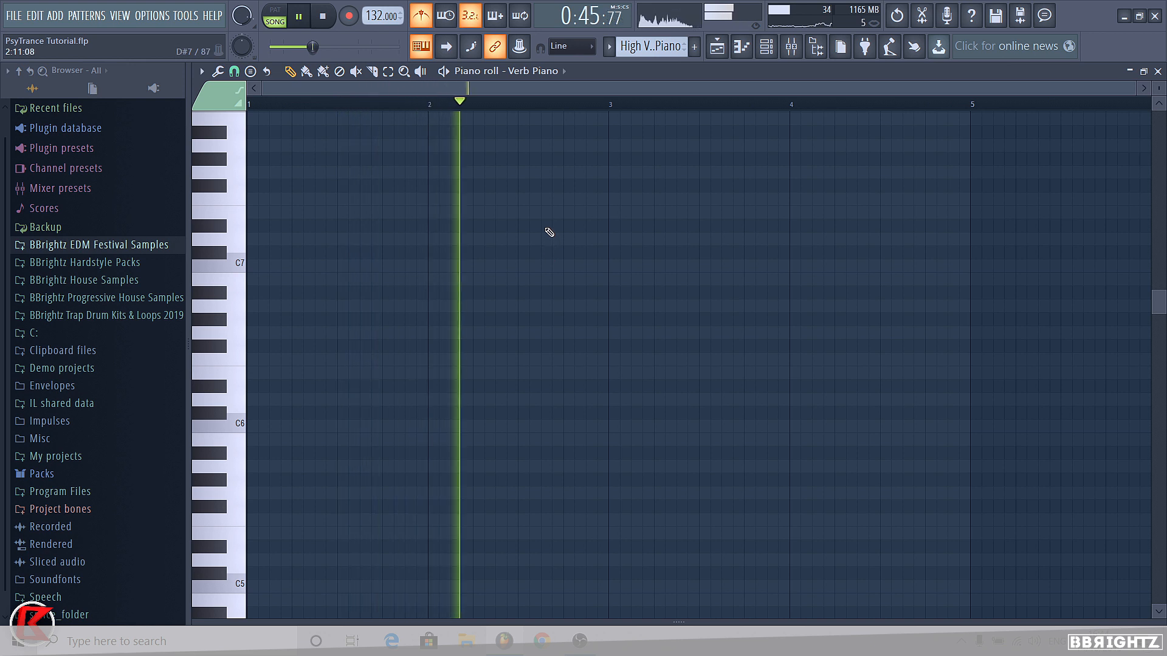
Try a D#7 note at the end of bar 2 and shorten it to two steps.
{"action": "left_click", "coordinate": [588, 225]}
{"action": "key", "text": "space"}
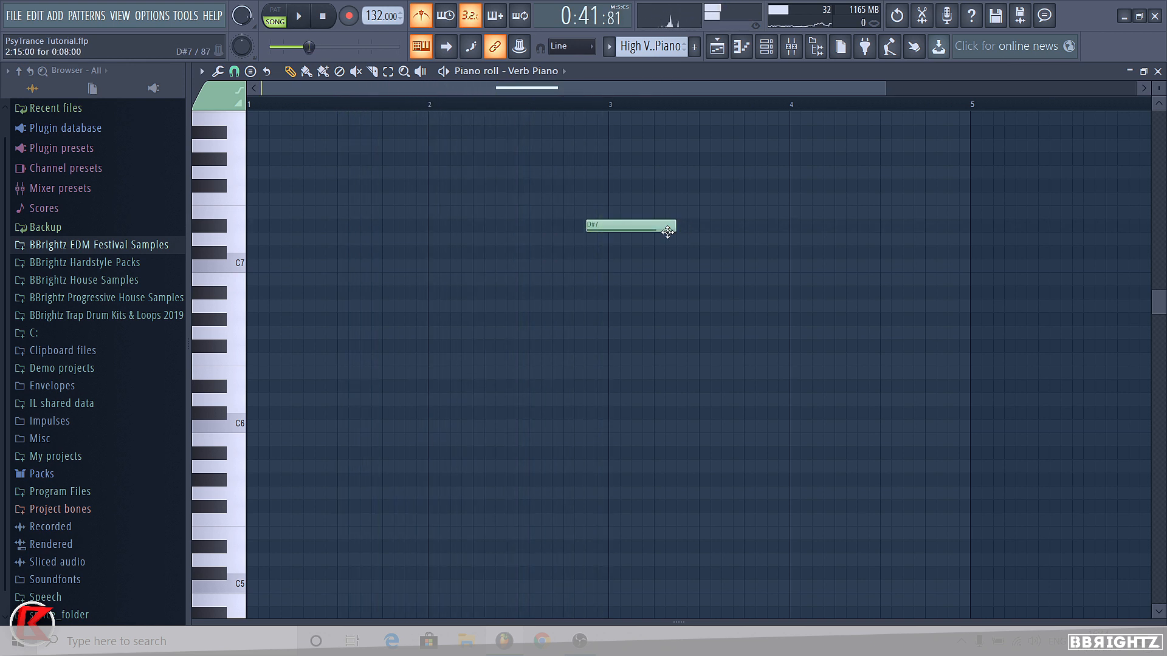
{"action": "left_click_drag", "start_coordinate": [605, 226], "coordinate": [607, 226]}
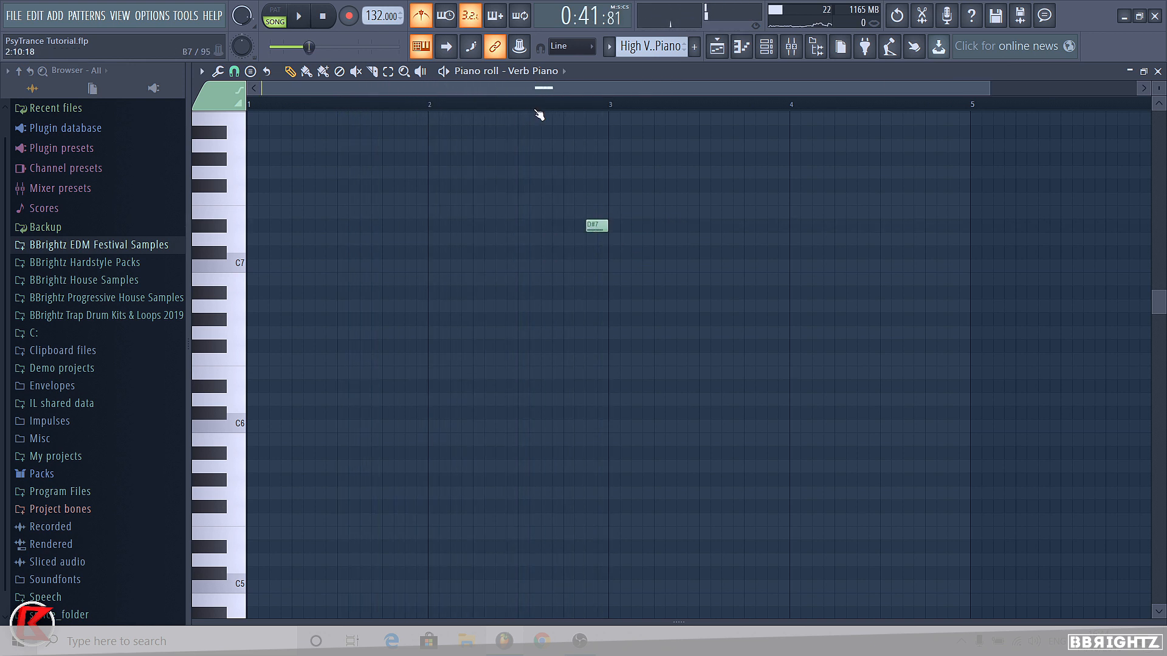
Try a B6 note just before bar 4 and play the pattern from bar 2.
{"action": "left_click", "coordinate": [434, 105]}
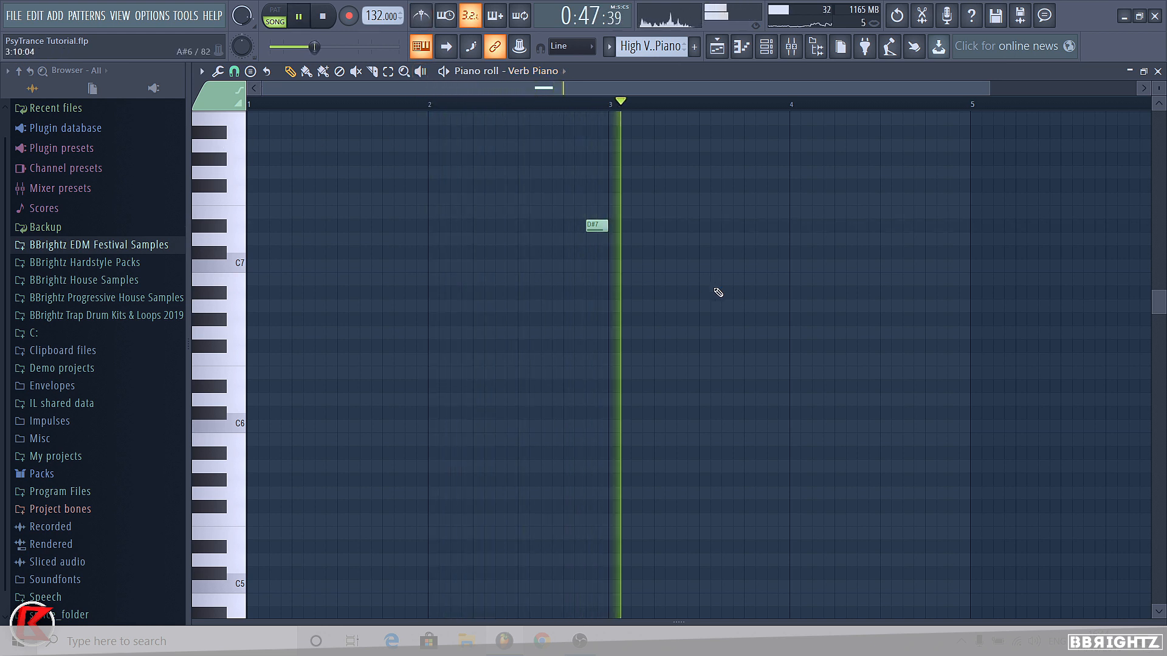
{"action": "key", "text": "space"}
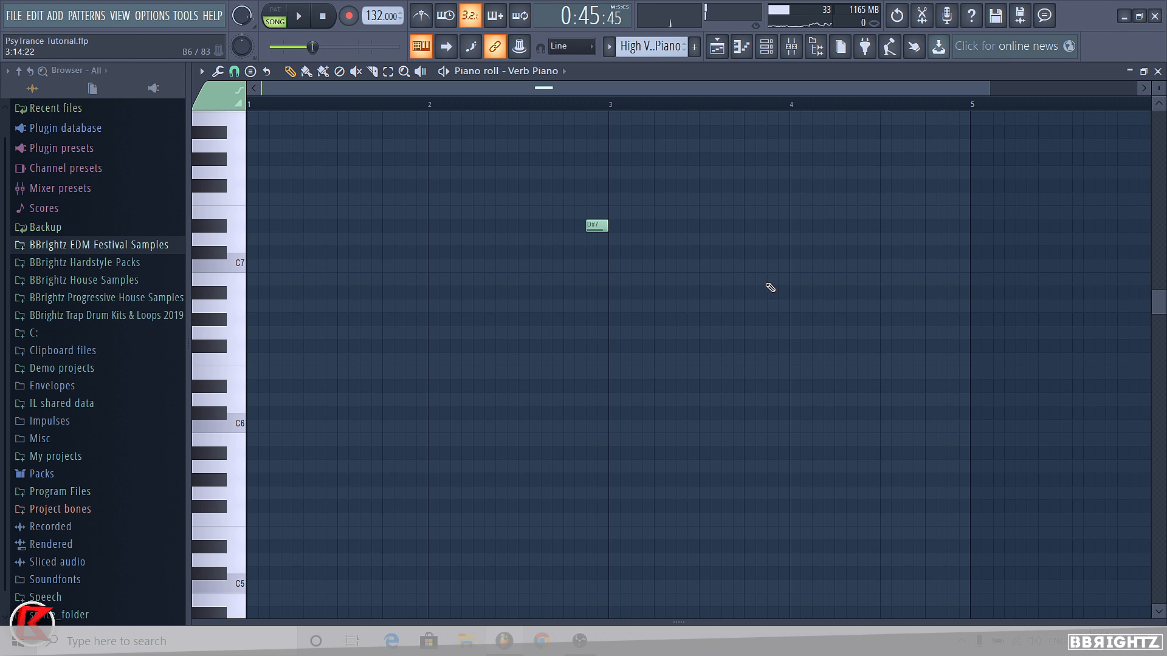
{"action": "left_click", "coordinate": [768, 282]}
{"action": "key", "text": "space"}
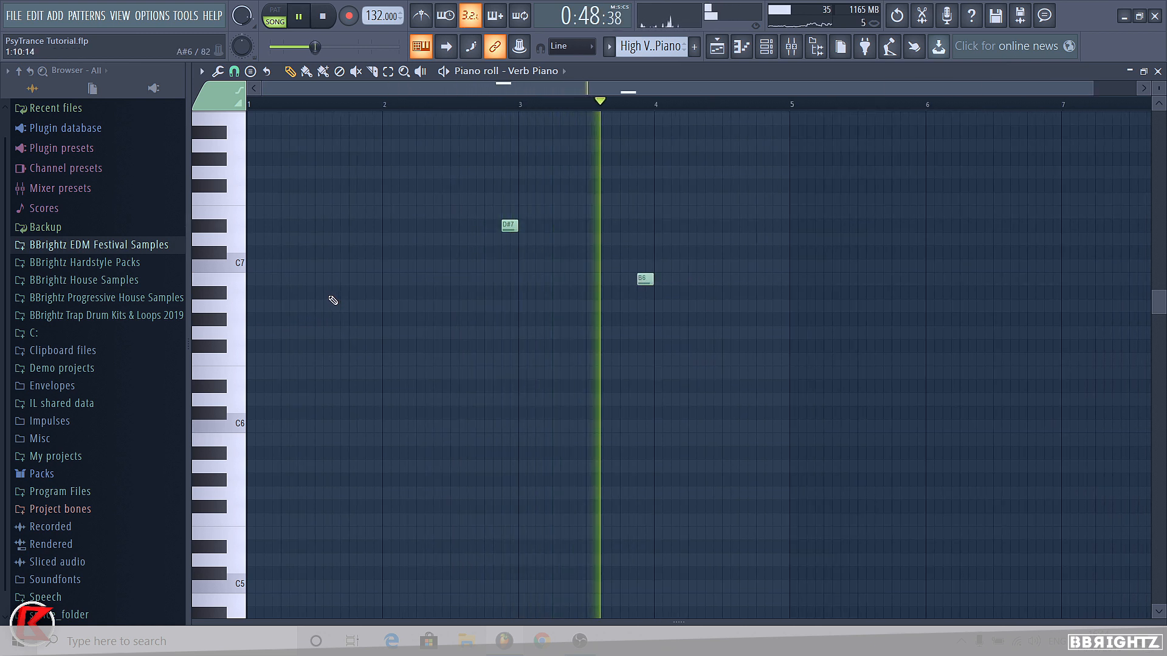
{"action": "key", "text": "space"}
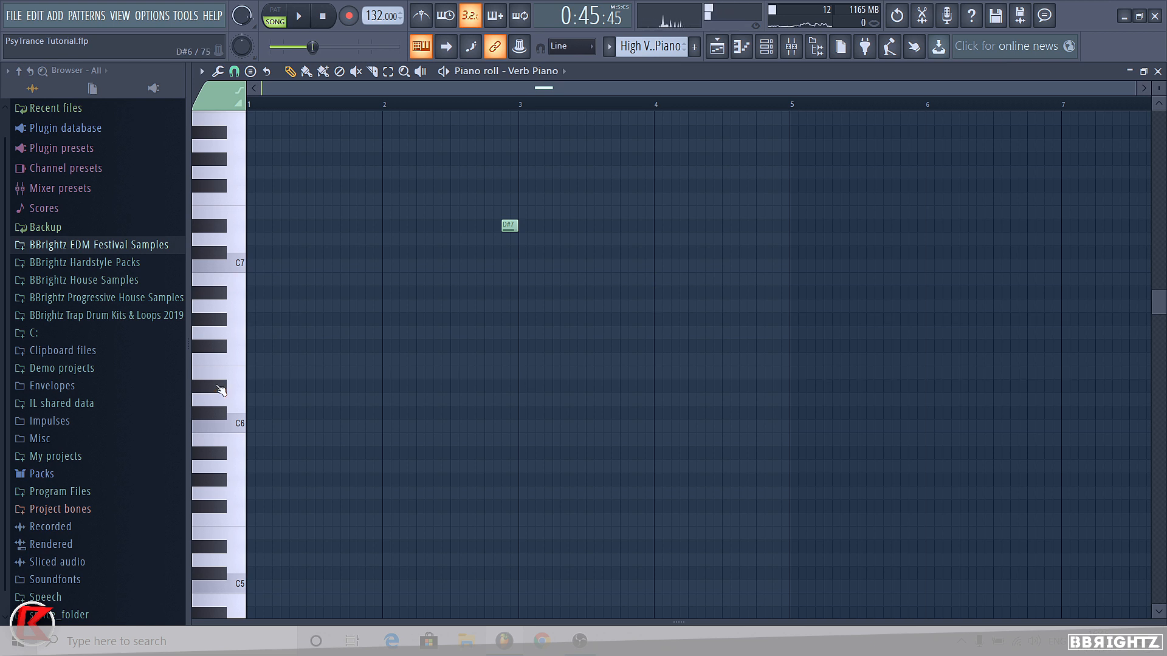
Replay the pattern from bar 2 and delete the D#7 note.
{"action": "key", "text": "space"}
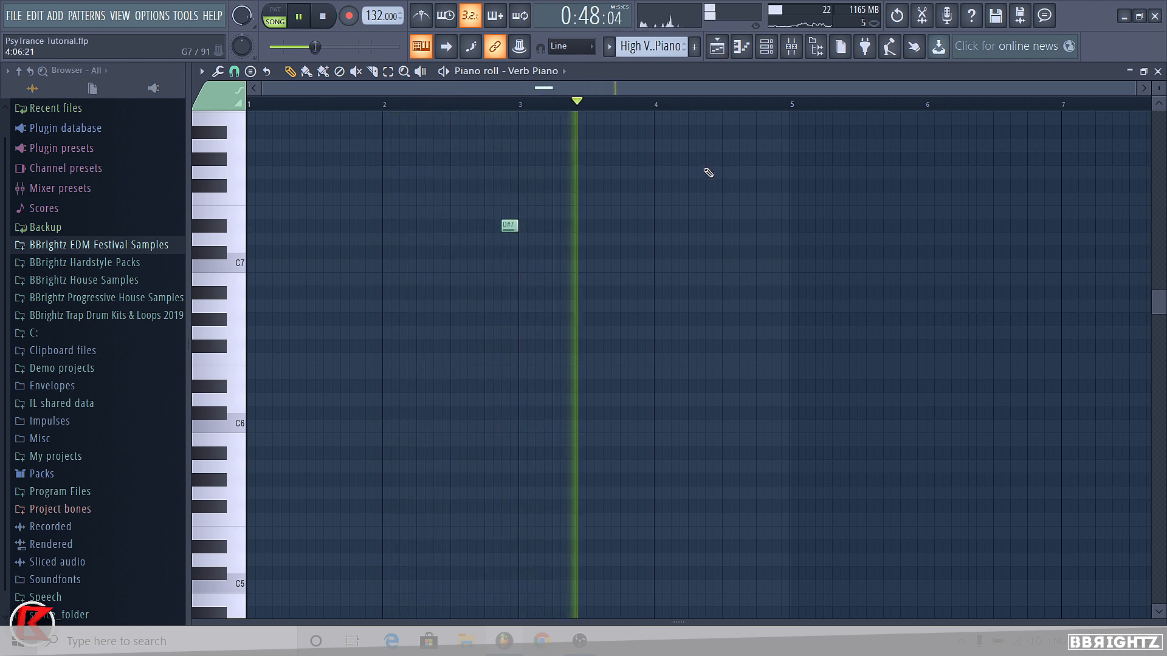
{"action": "key", "text": "space"}
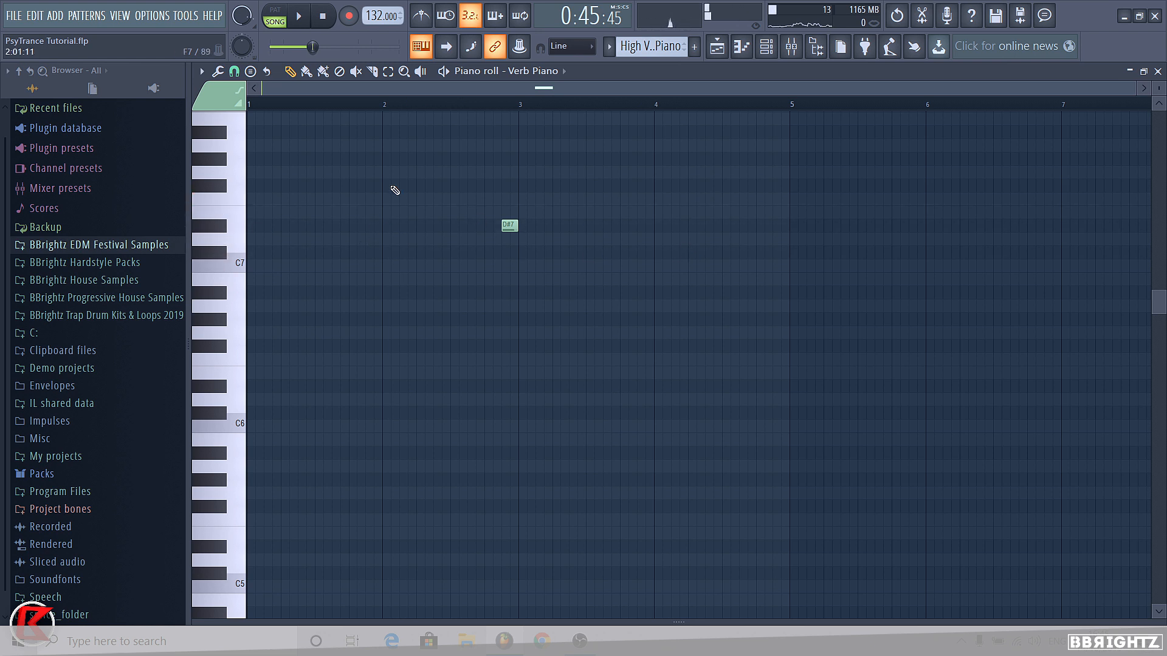
{"action": "key", "text": "space"}
{"action": "key", "text": "space"}
{"action": "right_click", "coordinate": [510, 226]}
Move the song position to the Break marker in the playlist and play from there with the Verb Piano piano roll open.
{"action": "left_click", "coordinate": [718, 51]}
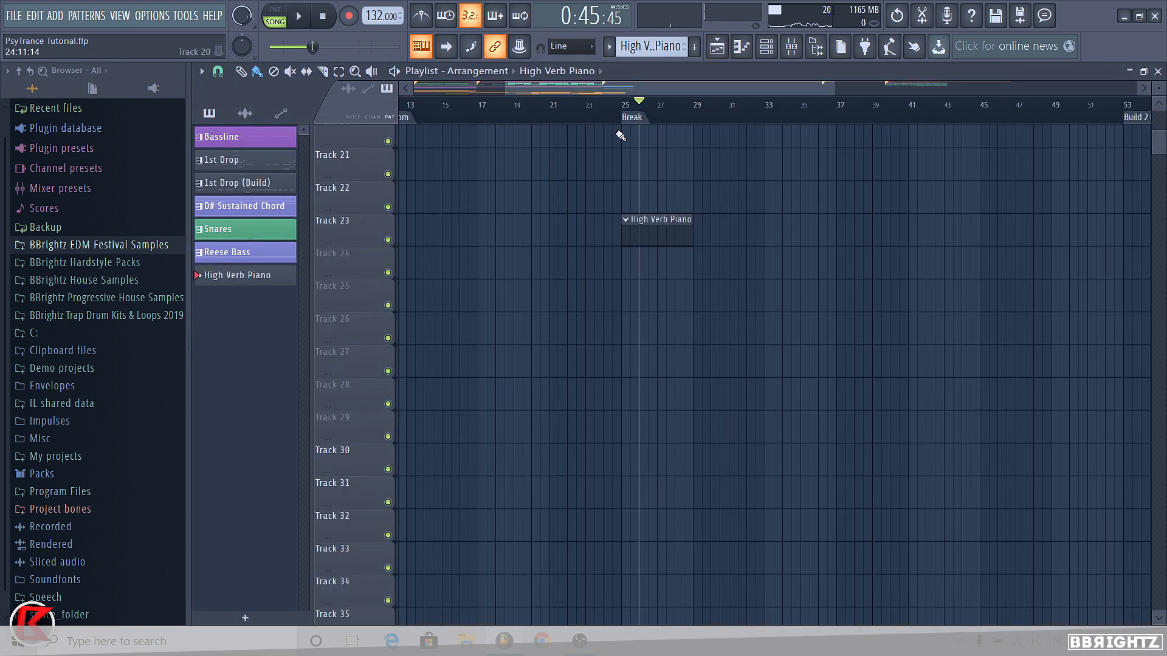
{"action": "left_click", "coordinate": [635, 117]}
{"action": "key", "text": "space"}
{"action": "left_click", "coordinate": [742, 47]}
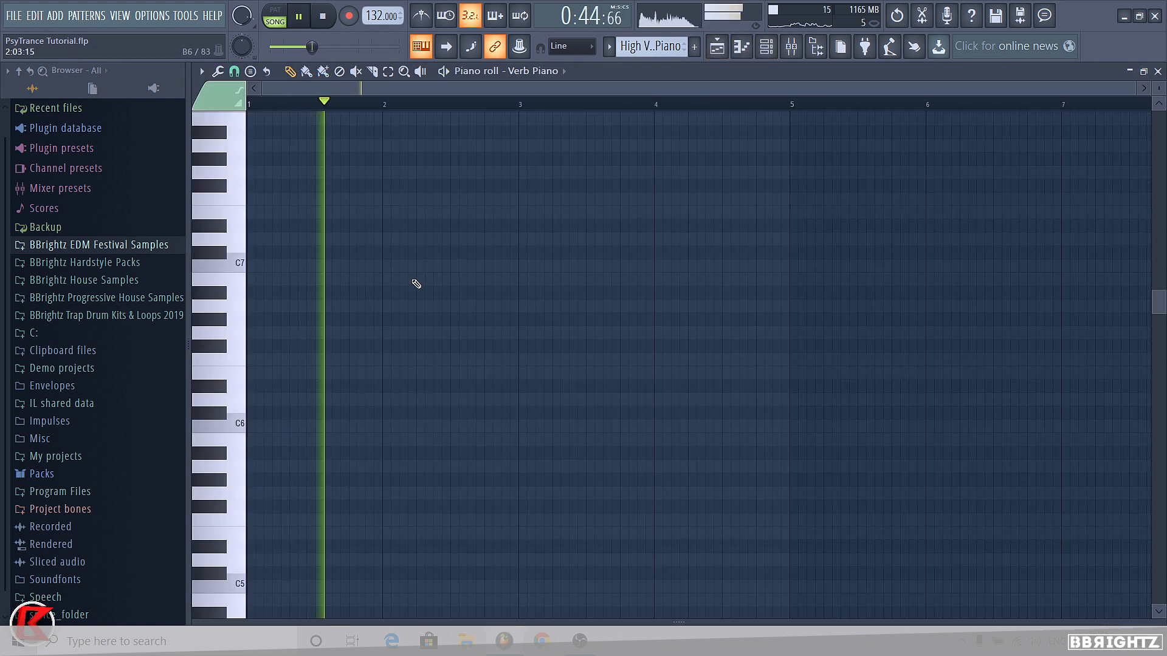
Enter consecutive two-step notes C#7, F#7, F7 and C#7 starting at 2:07 in the Verb Piano pattern, auditioning against the metronome.
{"action": "key", "text": "space"}
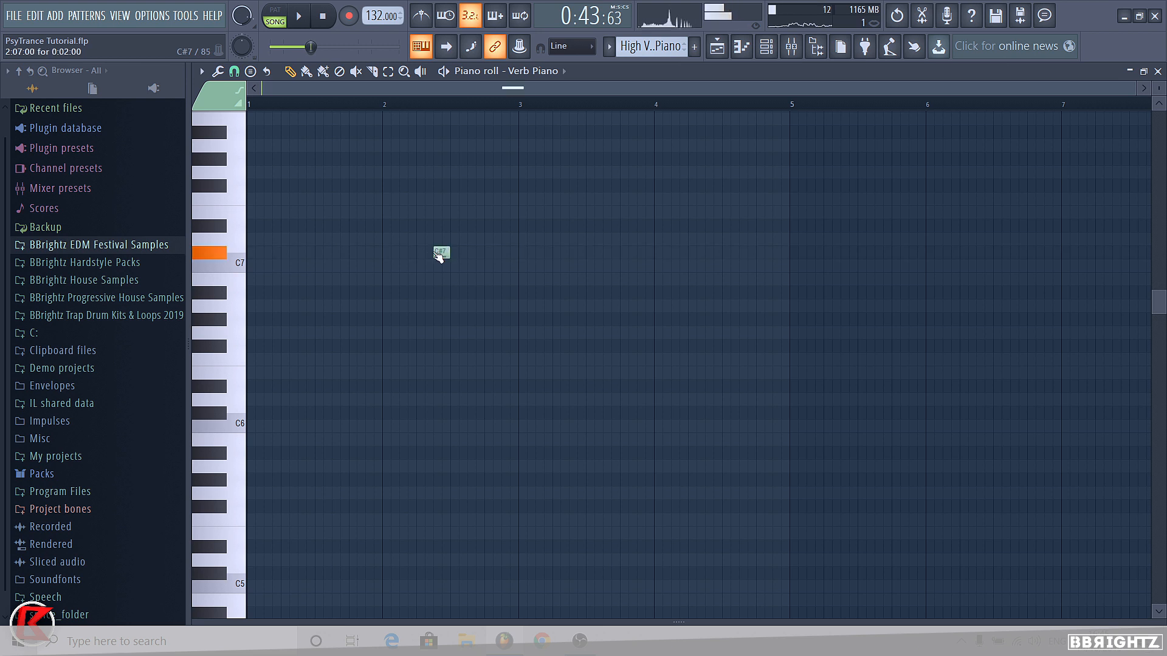
{"action": "key", "text": "space"}
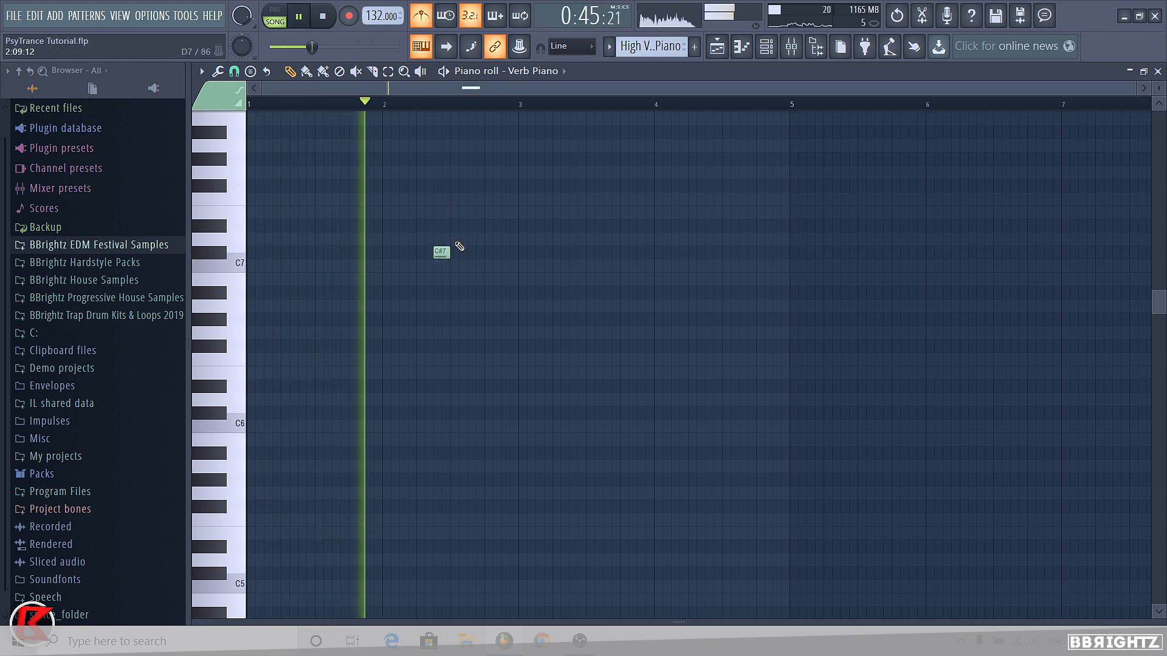
{"action": "left_click", "coordinate": [457, 185]}
{"action": "left_click", "coordinate": [474, 199]}
{"action": "left_click", "coordinate": [491, 252]}
{"action": "key", "text": "space"}
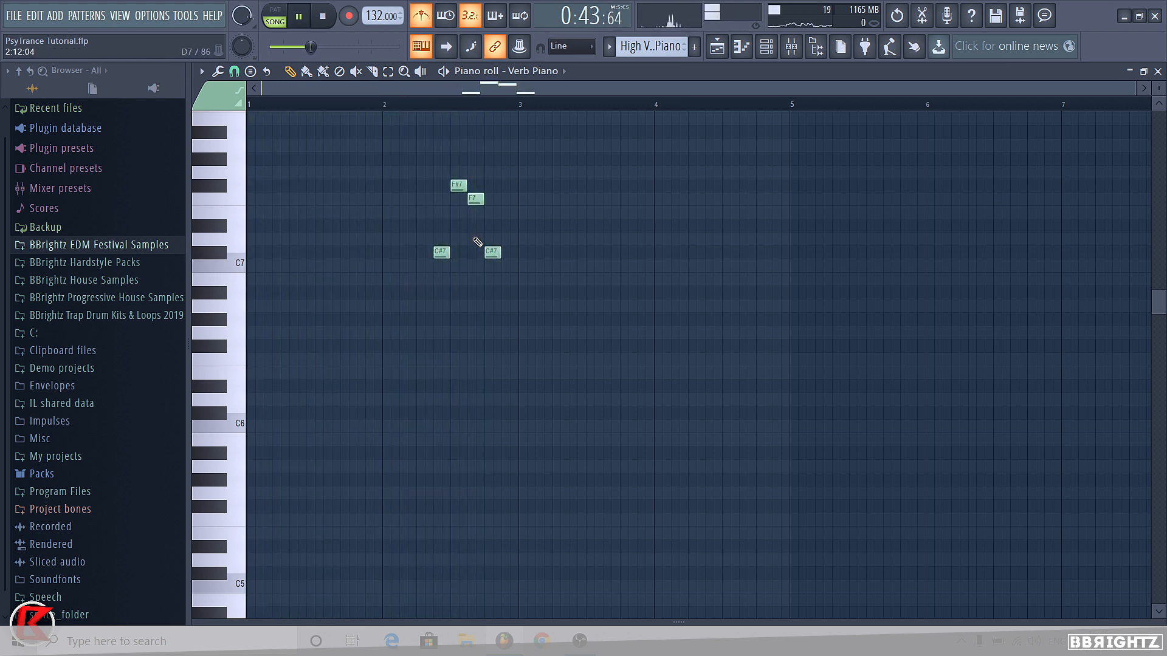
Replace the last C#7 note with D#7, continue with two-step C#7 and D#7 notes up to 3:01, and audition the melody.
{"action": "key", "text": "space"}
{"action": "right_click", "coordinate": [492, 251]}
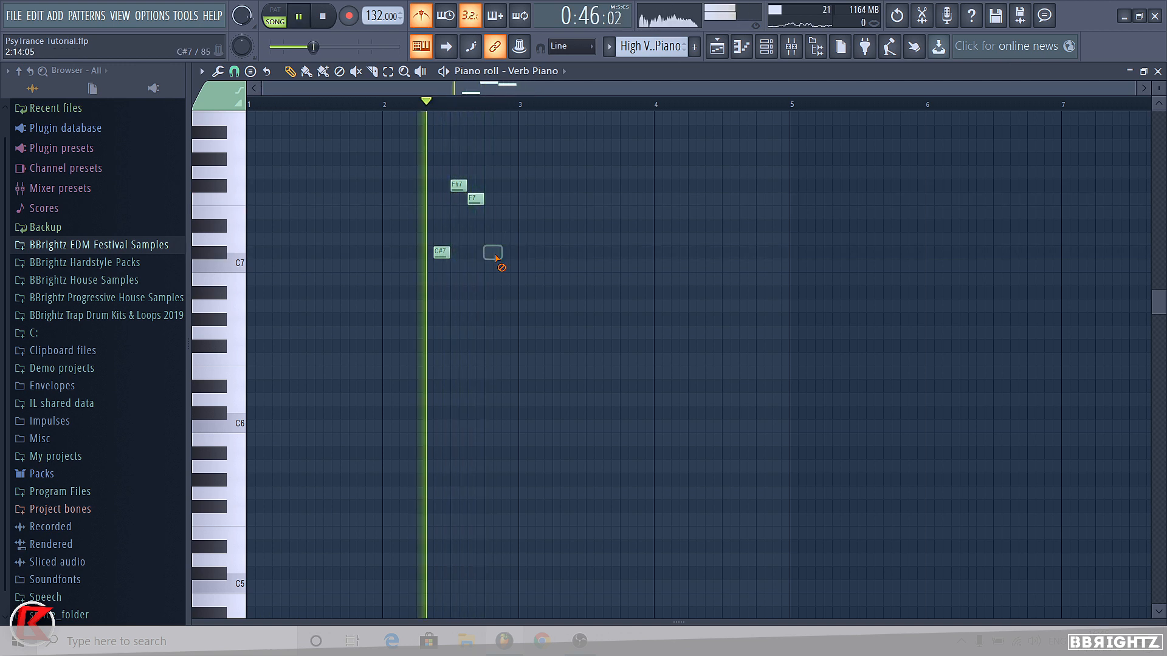
{"action": "left_click", "coordinate": [492, 225]}
{"action": "left_click", "coordinate": [509, 252]}
{"action": "key", "text": "space"}
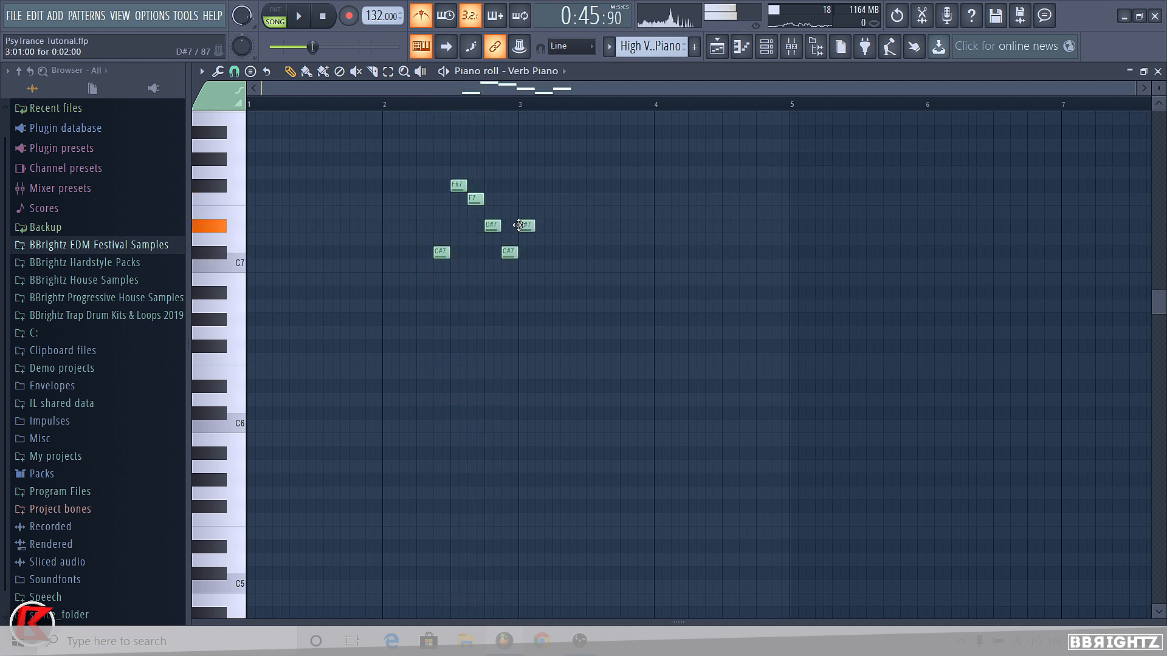
{"action": "key", "text": "space"}
{"action": "key", "text": "space"}
Move the High Verb Piano clip on Track 23 of the playlist so it starts at bar 23.
{"action": "left_click", "coordinate": [717, 47]}
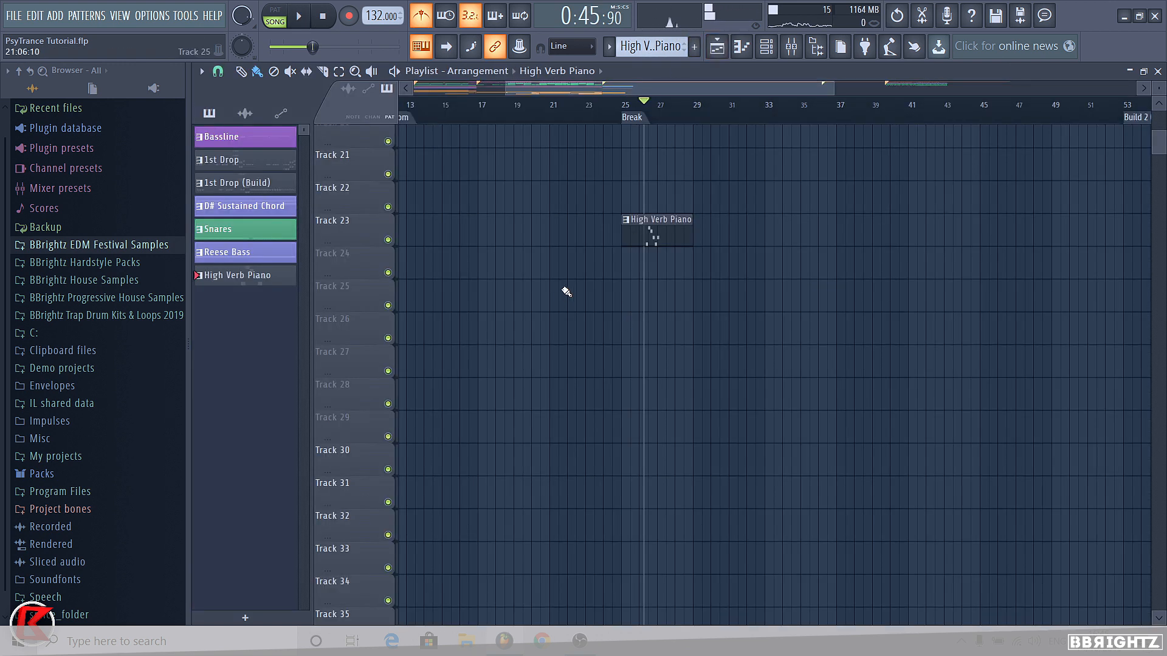
{"action": "scroll", "coordinate": [632, 253], "scroll_direction": "up", "scroll_amount": 4}
{"action": "left_click_drag", "start_coordinate": [633, 249], "coordinate": [576, 249]}
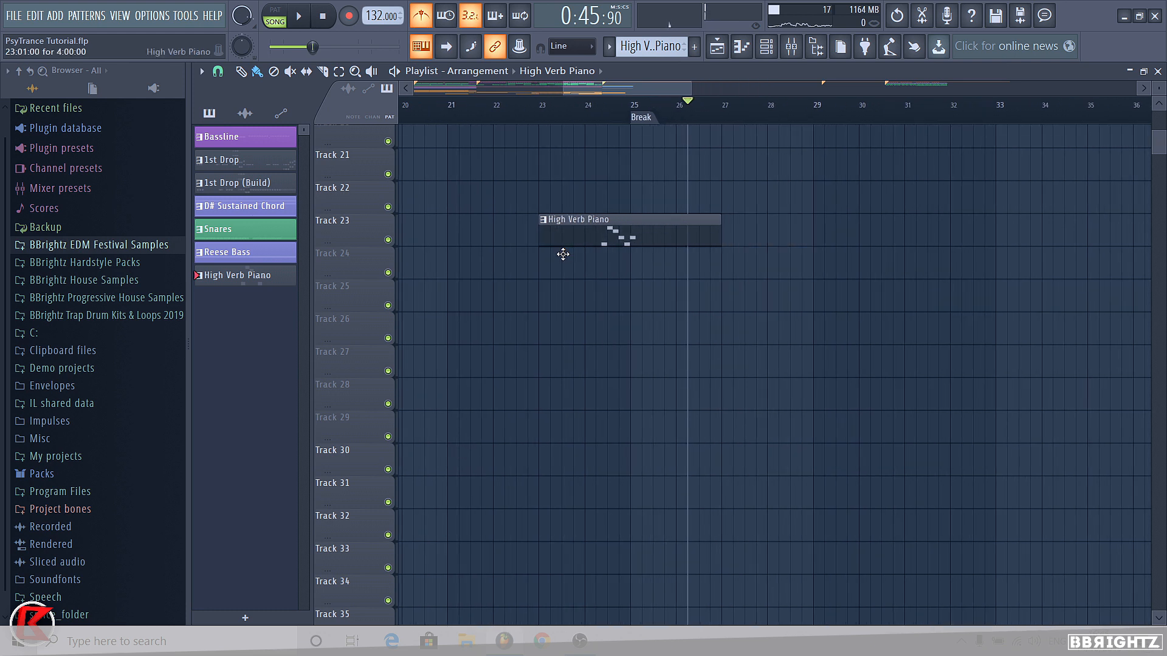
{"action": "scroll", "coordinate": [632, 263], "scroll_direction": "up", "scroll_amount": 2}
Play the arrangement from bar 24 to check the High Verb Piano melody leading into the Break.
{"action": "left_click", "coordinate": [553, 97]}
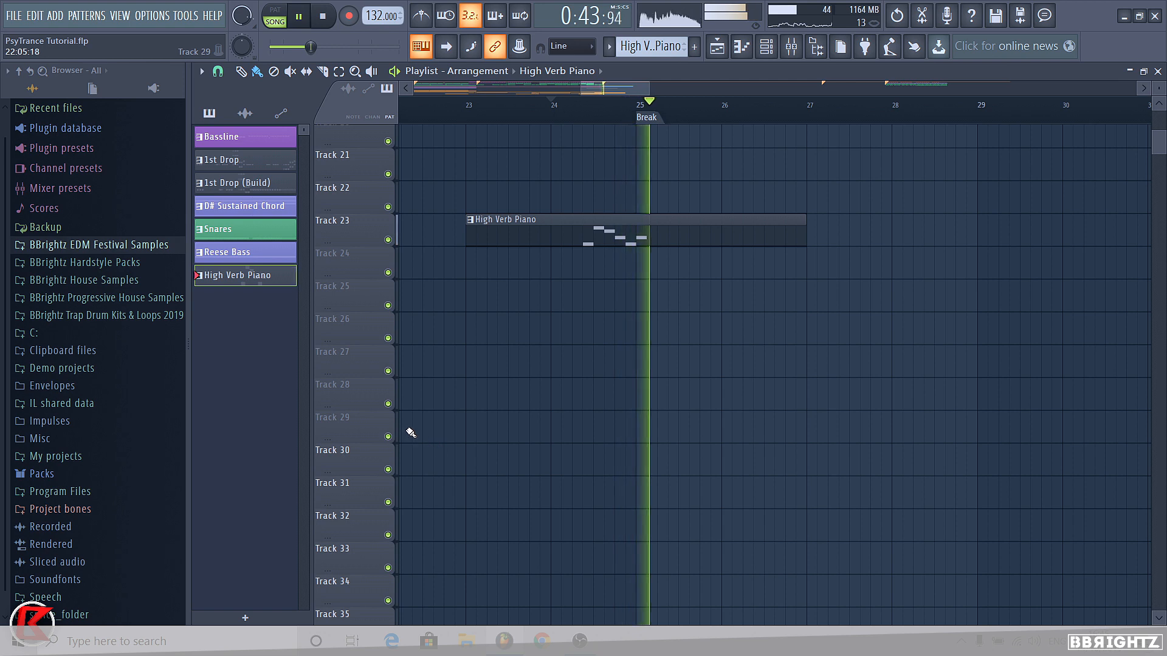
{"action": "key", "text": "space"}
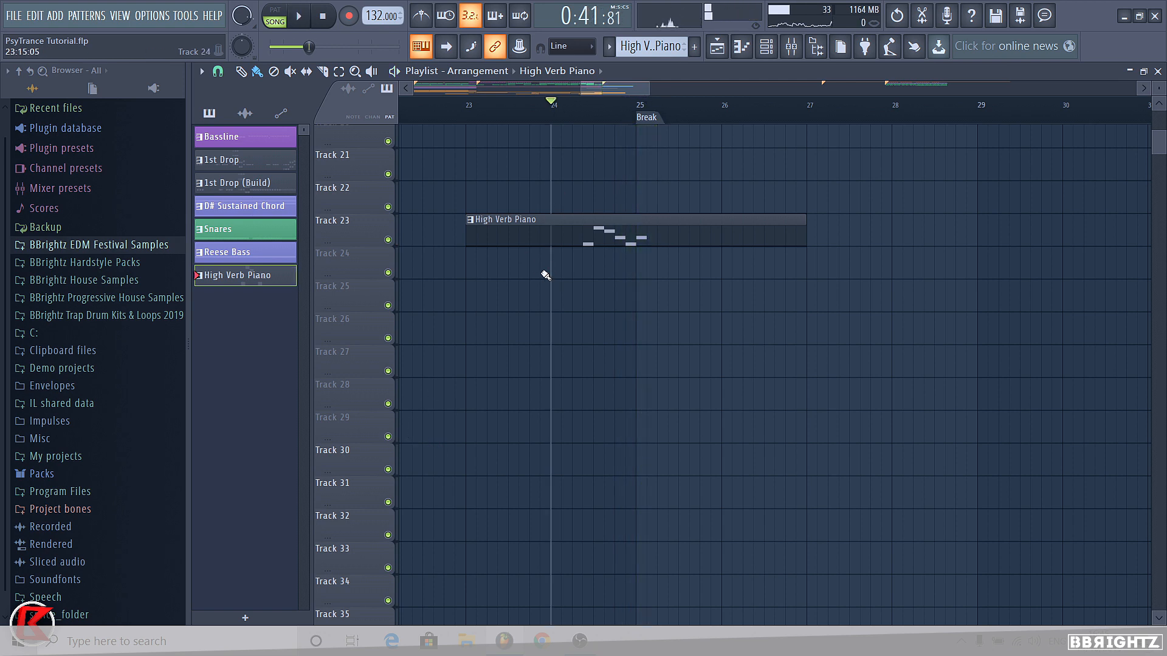
{"action": "scroll", "coordinate": [547, 256], "scroll_direction": "down", "scroll_amount": 6}
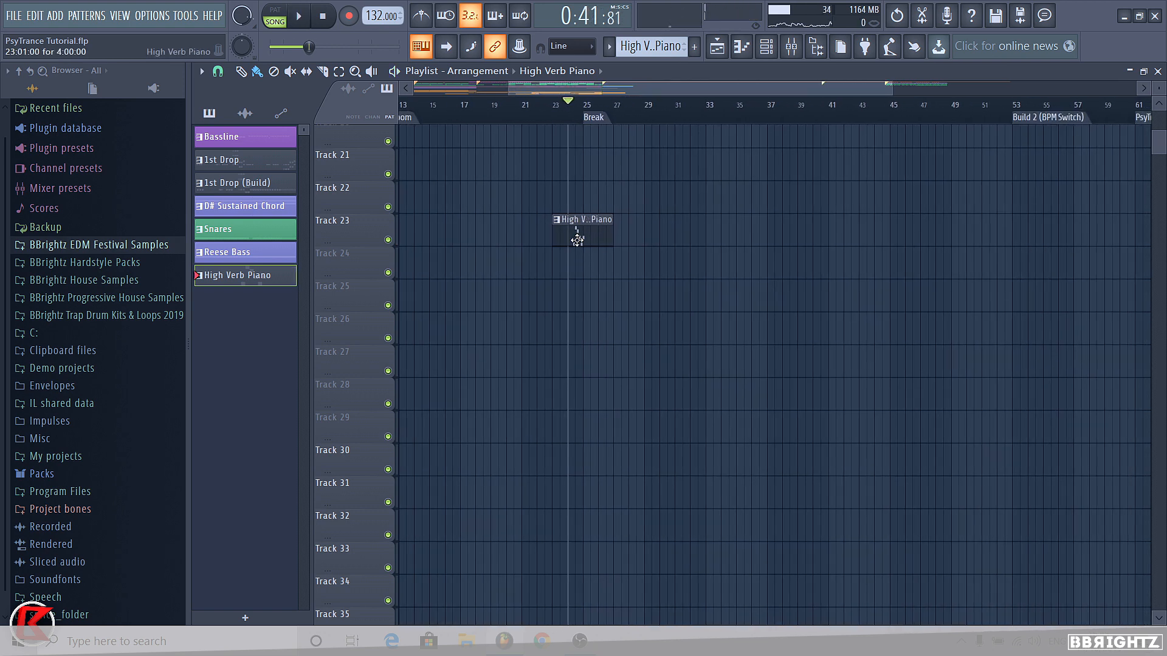
Play the arrangement and extend the High Verb Piano clip on Track 23 to ten bars.
{"action": "key", "text": "space"}
{"action": "scroll", "coordinate": [571, 249], "scroll_direction": "up", "scroll_amount": 3}
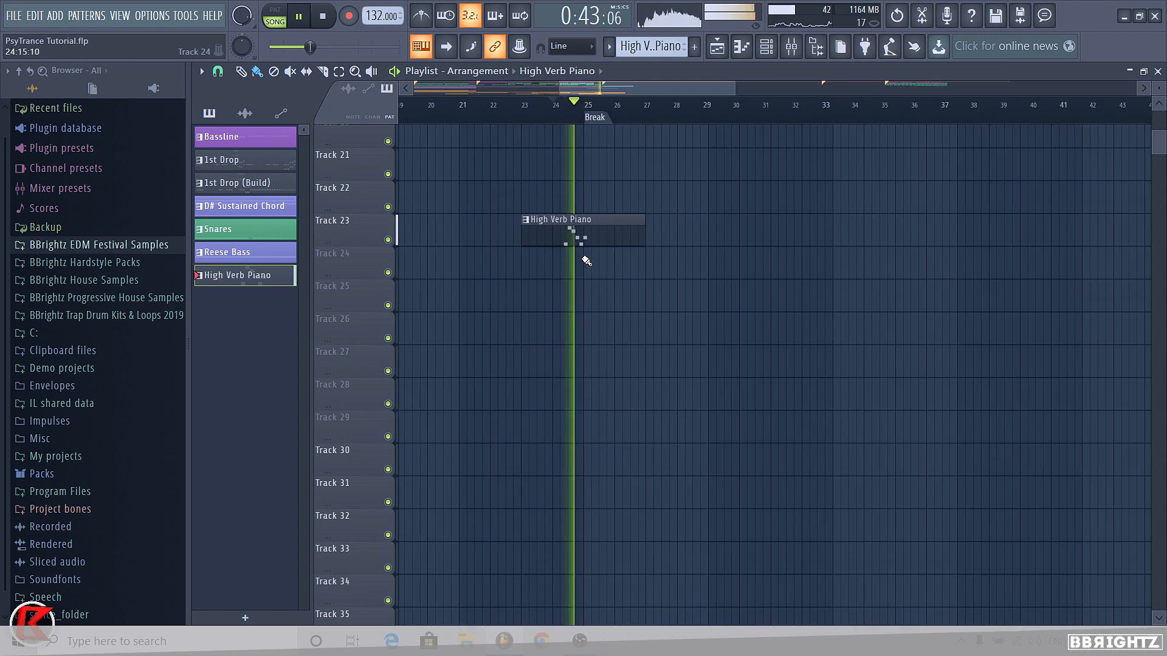
{"action": "left_click_drag", "start_coordinate": [663, 238], "coordinate": [851, 253]}
Add a two-step D#6 note at the end of bar 4 in the Verb Piano melody while auditioning it.
{"action": "double_click", "coordinate": [784, 230]}
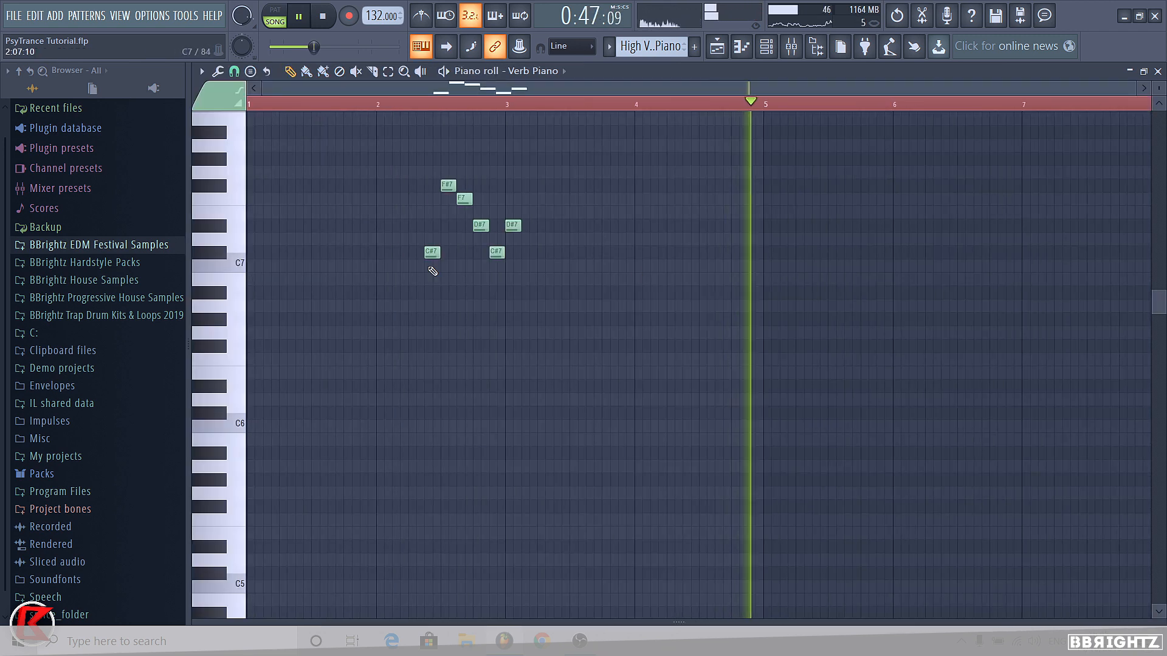
{"action": "key", "text": "space"}
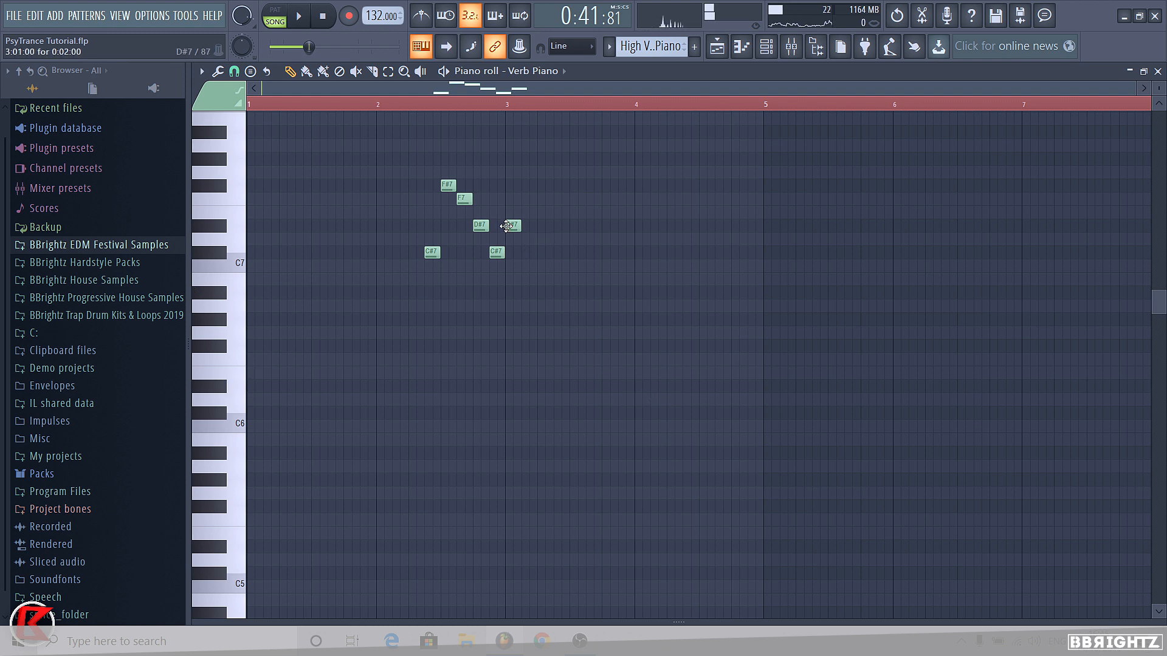
{"action": "key", "text": "space"}
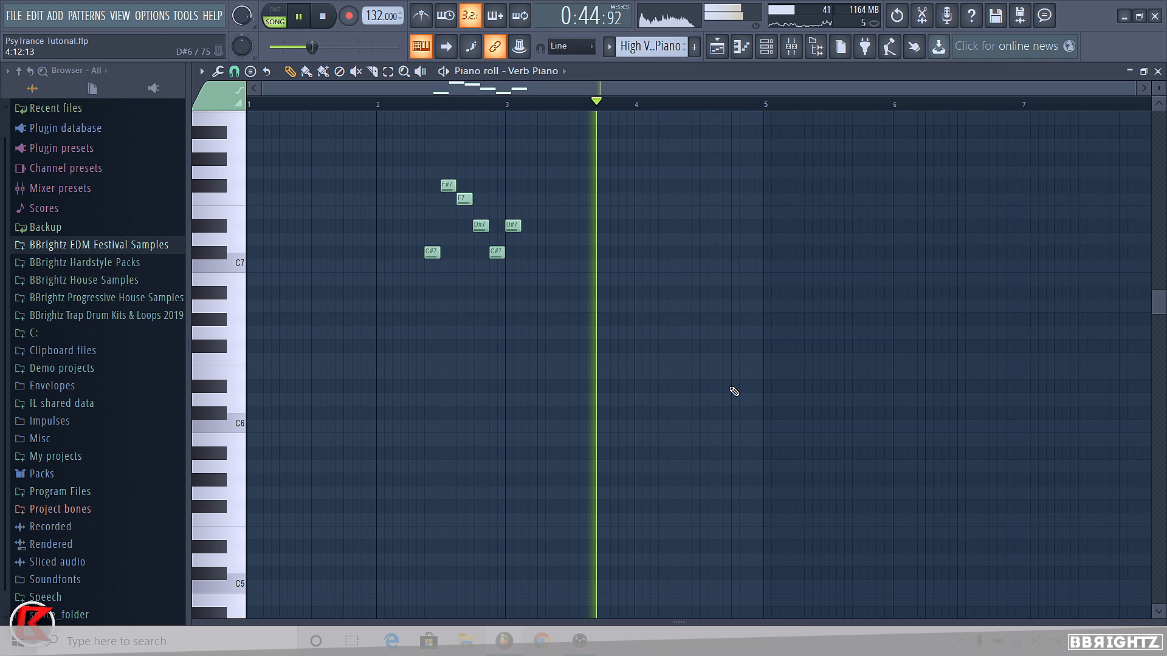
{"action": "left_click", "coordinate": [742, 386]}
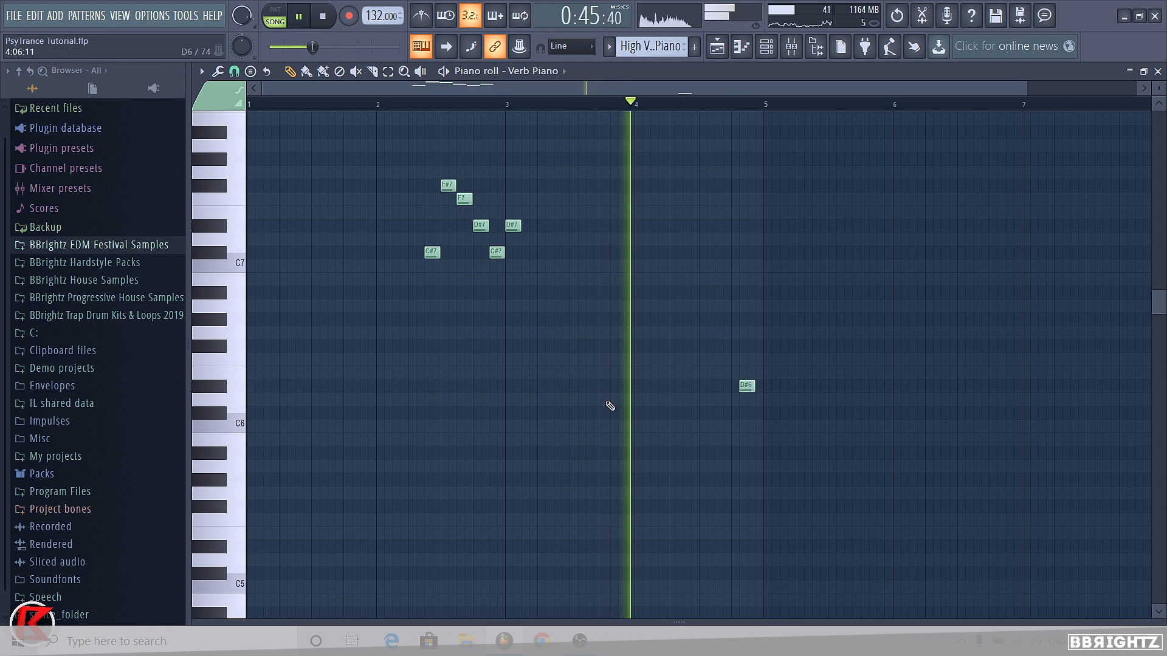
{"action": "left_click_drag", "start_coordinate": [743, 389], "coordinate": [750, 389]}
{"action": "scroll", "coordinate": [613, 361], "scroll_direction": "down", "scroll_amount": 2}
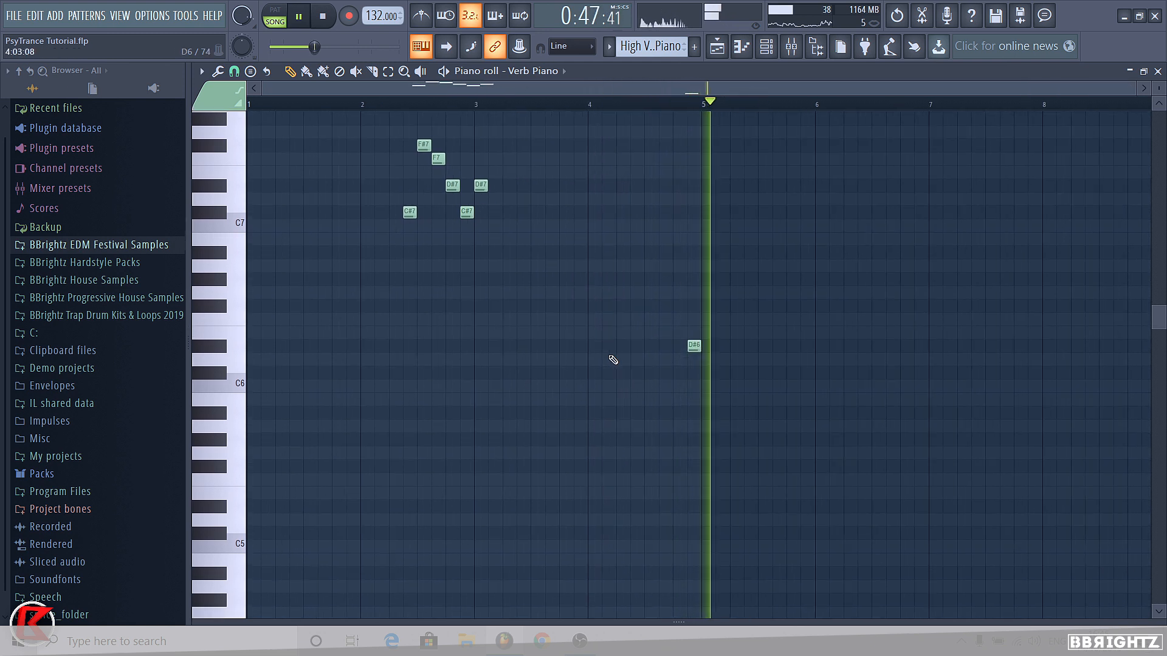
Return to the playlist, stop playback and set the playback position to bar 24.
{"action": "key", "text": "F5"}
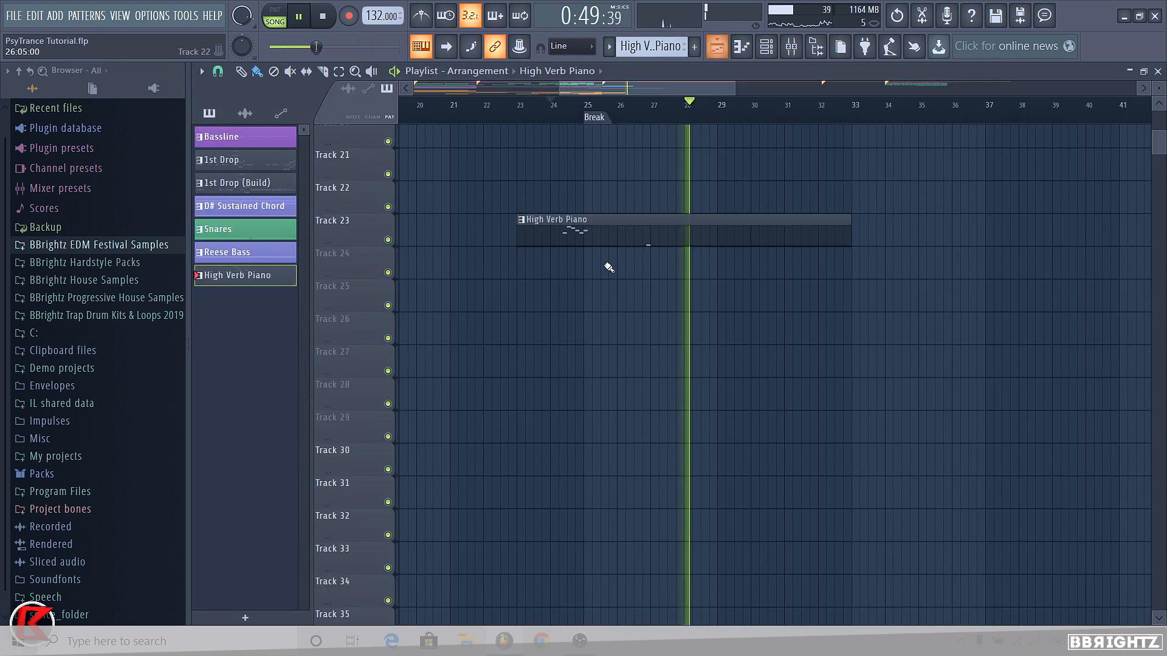
{"action": "key", "text": "space"}
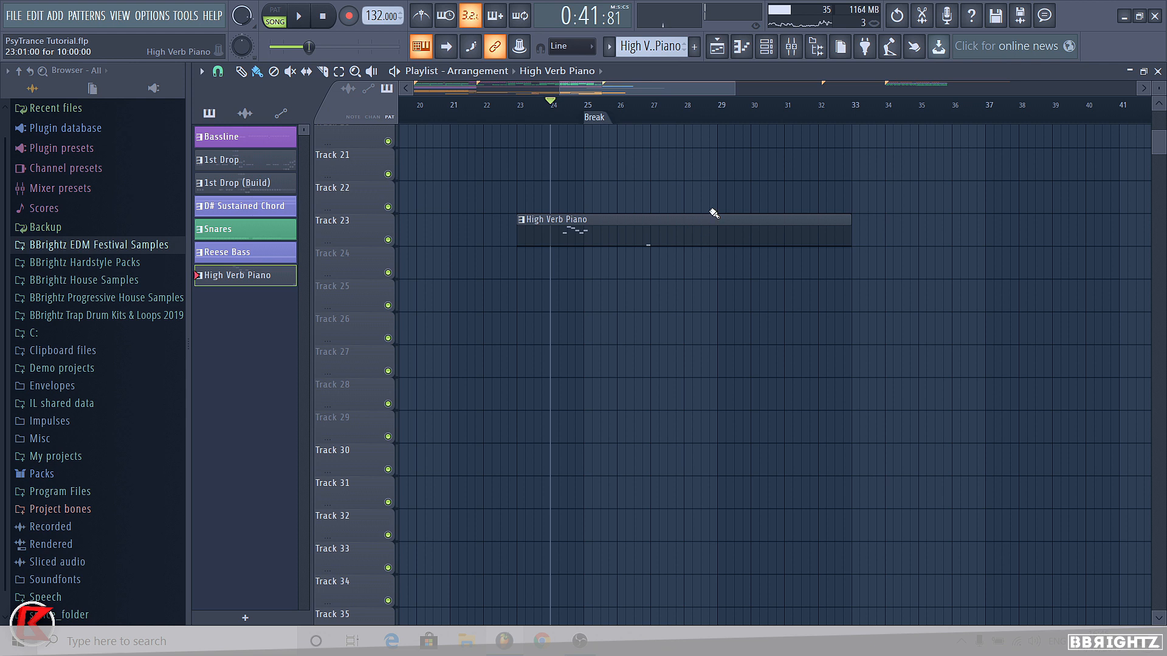
{"action": "scroll", "coordinate": [721, 117], "scroll_direction": "up", "scroll_amount": 2}
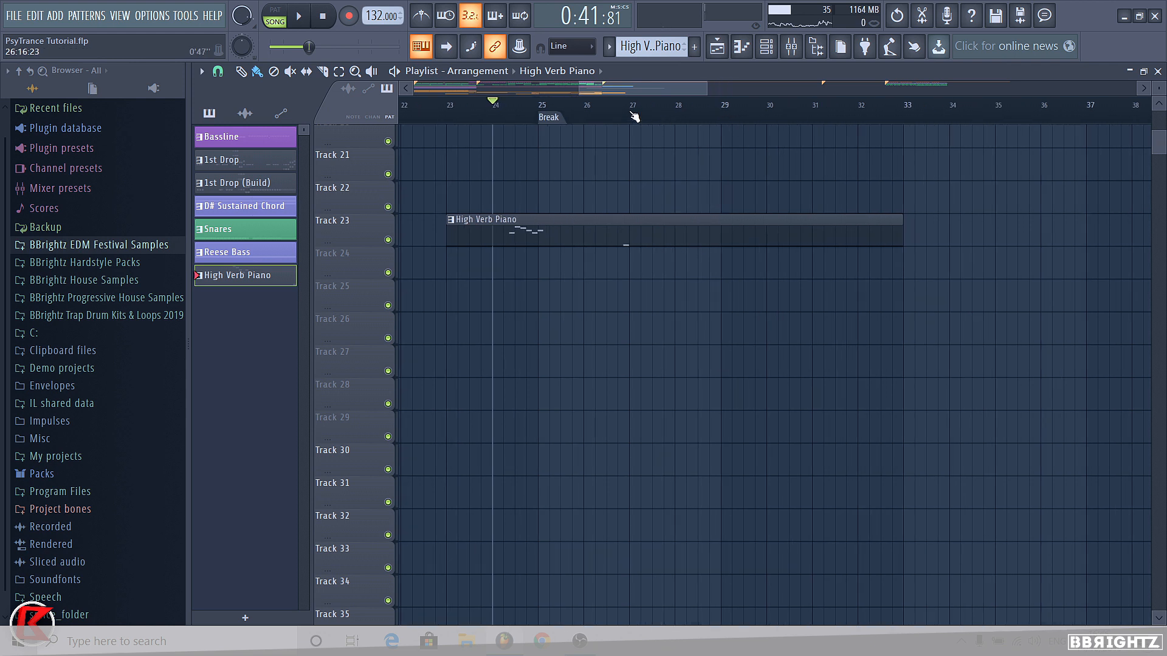
{"action": "left_click_drag", "start_coordinate": [633, 117], "coordinate": [728, 122]}
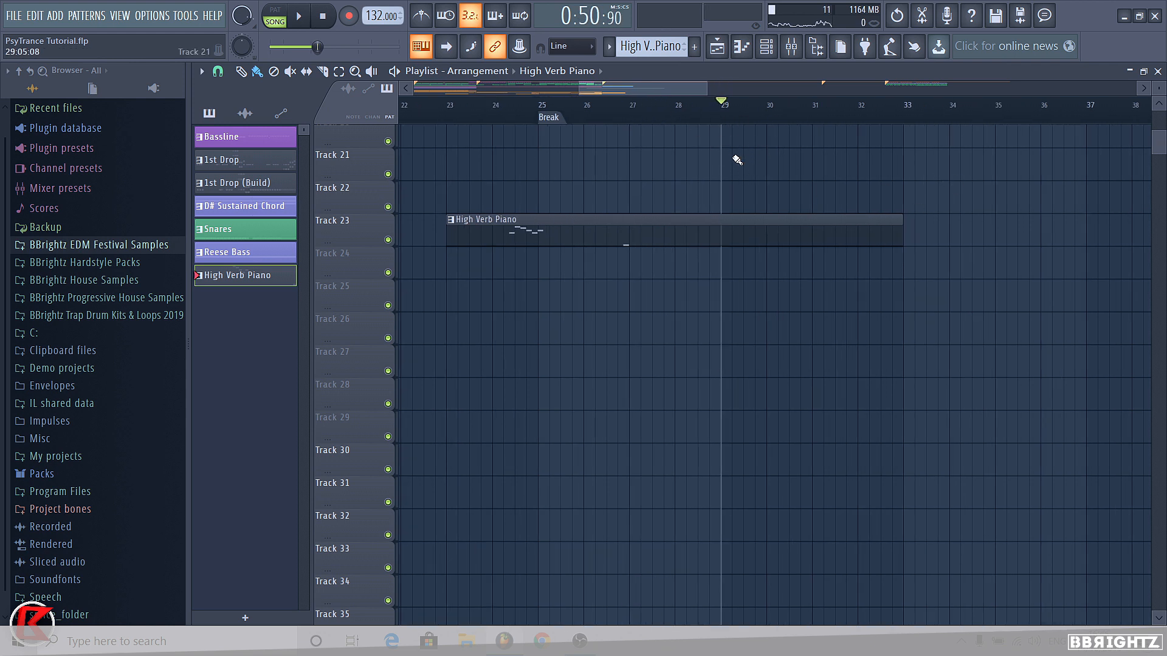
{"action": "scroll", "coordinate": [750, 243], "scroll_direction": "down", "scroll_amount": 5}
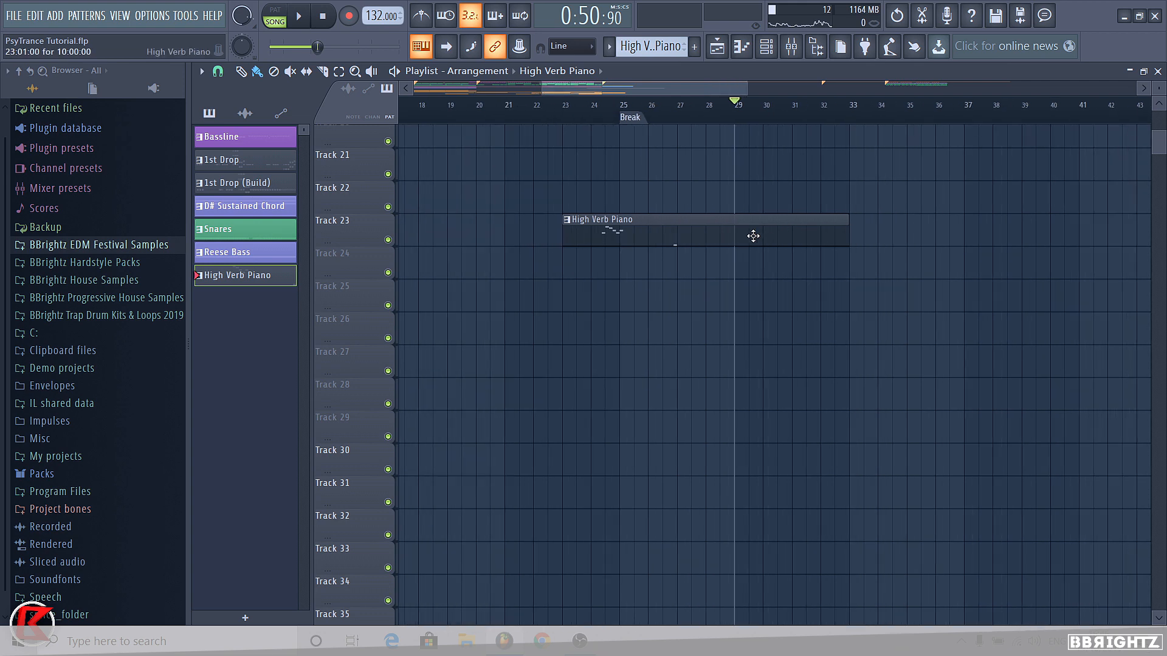
{"action": "left_click", "coordinate": [667, 120]}
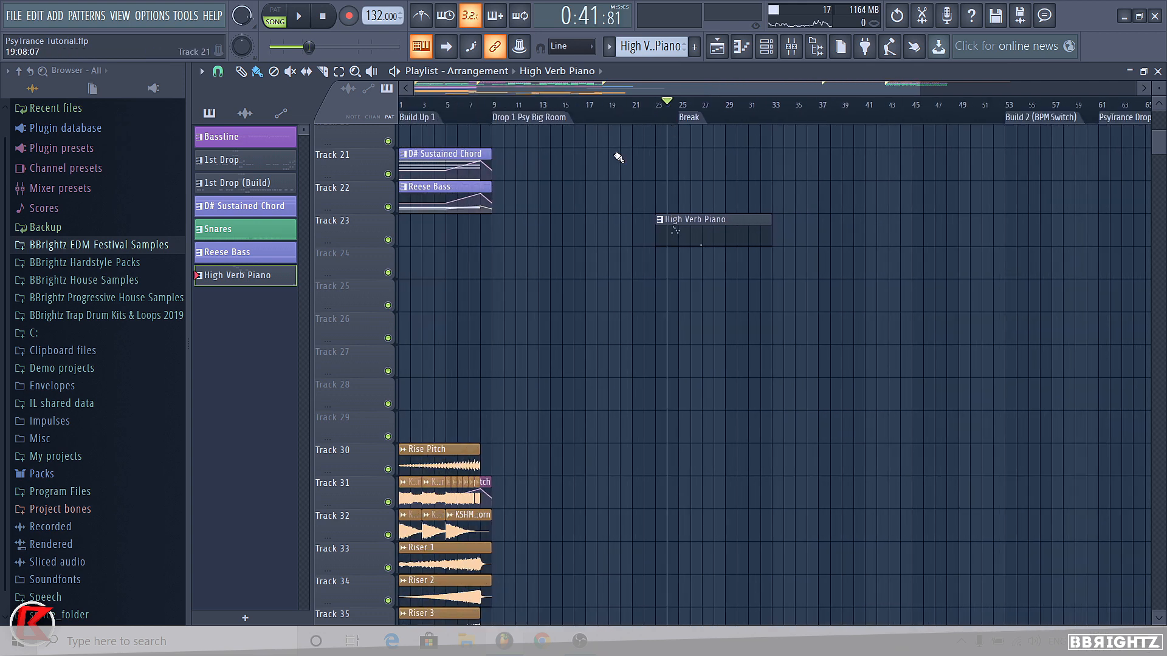
Color the High Verb Piano pattern with the same violet-blue as the Reese Bass pattern.
{"action": "scroll", "coordinate": [656, 229], "scroll_direction": "up", "scroll_amount": 2}
{"action": "right_click", "coordinate": [643, 223]}
{"action": "left_click", "coordinate": [662, 299]}
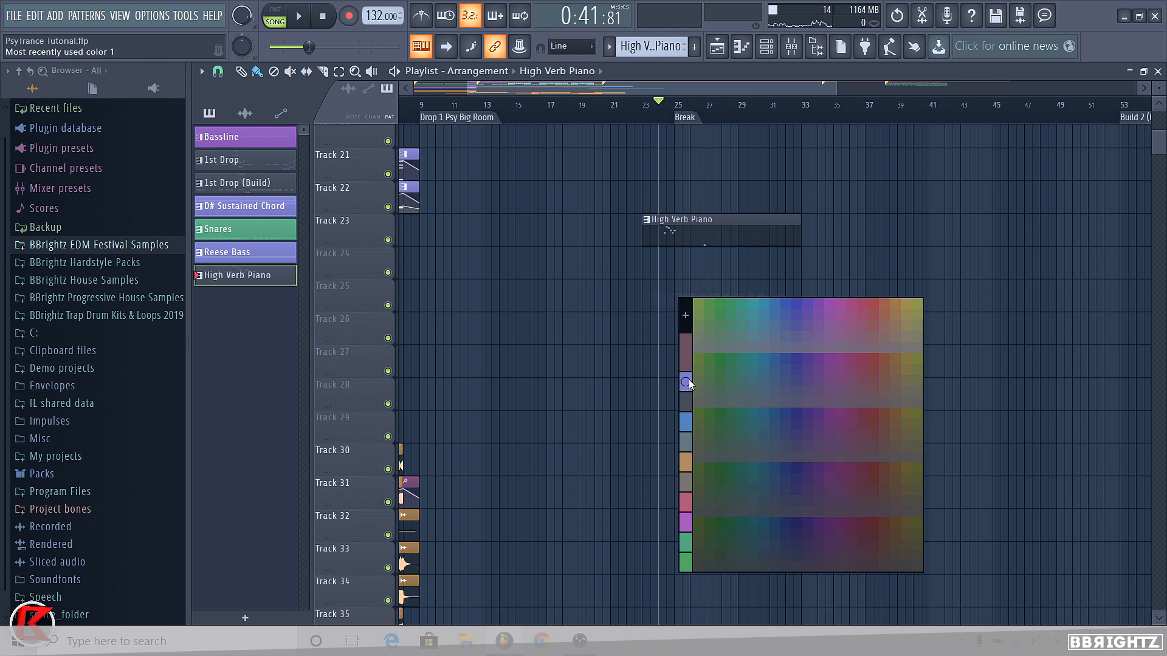
{"action": "left_click", "coordinate": [685, 381]}
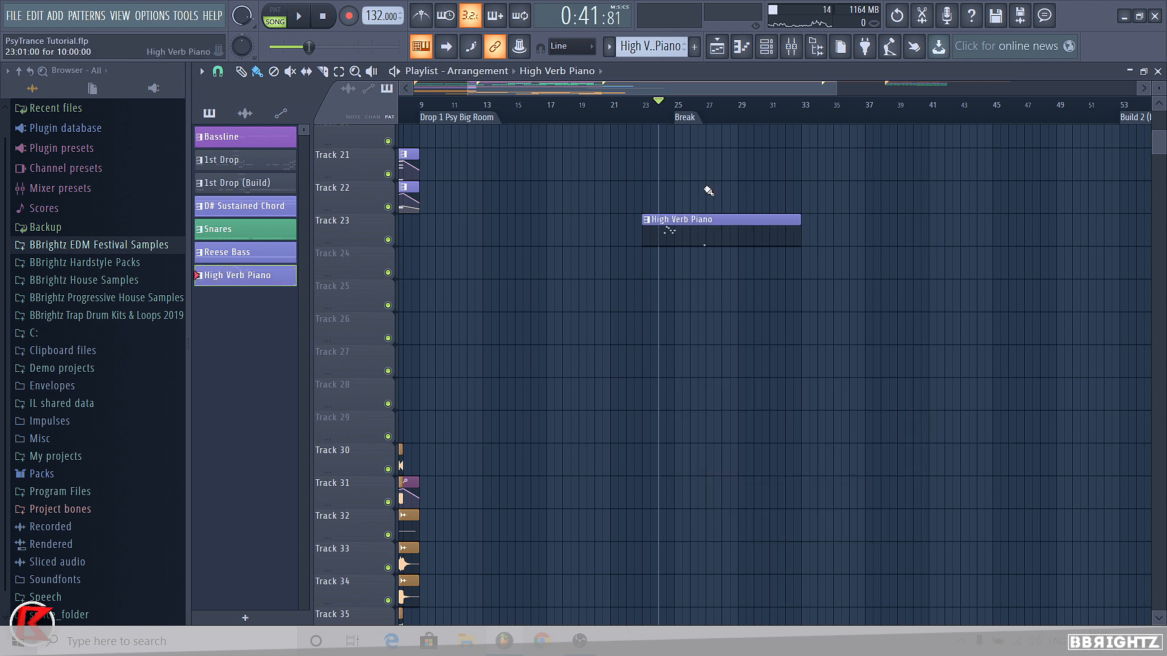
Play from before bar 23 and try a two-step F#6 note at 5:15 in the Verb Piano pattern.
{"action": "left_click", "coordinate": [637, 116]}
{"action": "key", "text": "space"}
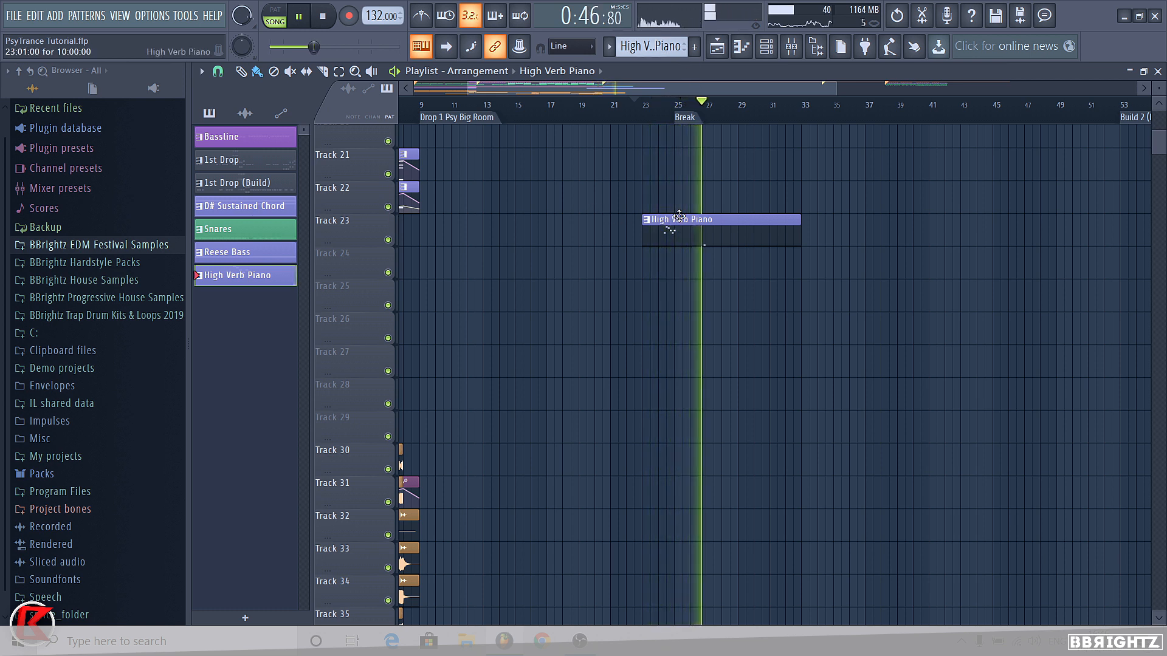
{"action": "double_click", "coordinate": [698, 239]}
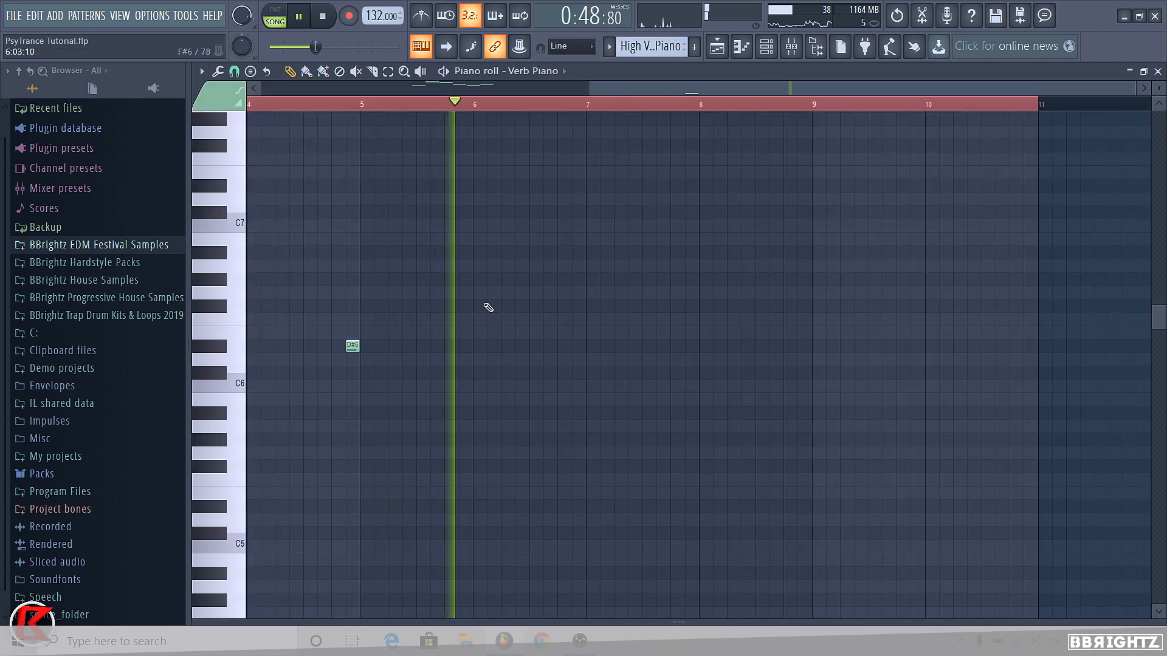
{"action": "key", "text": "space"}
{"action": "left_click", "coordinate": [464, 306]}
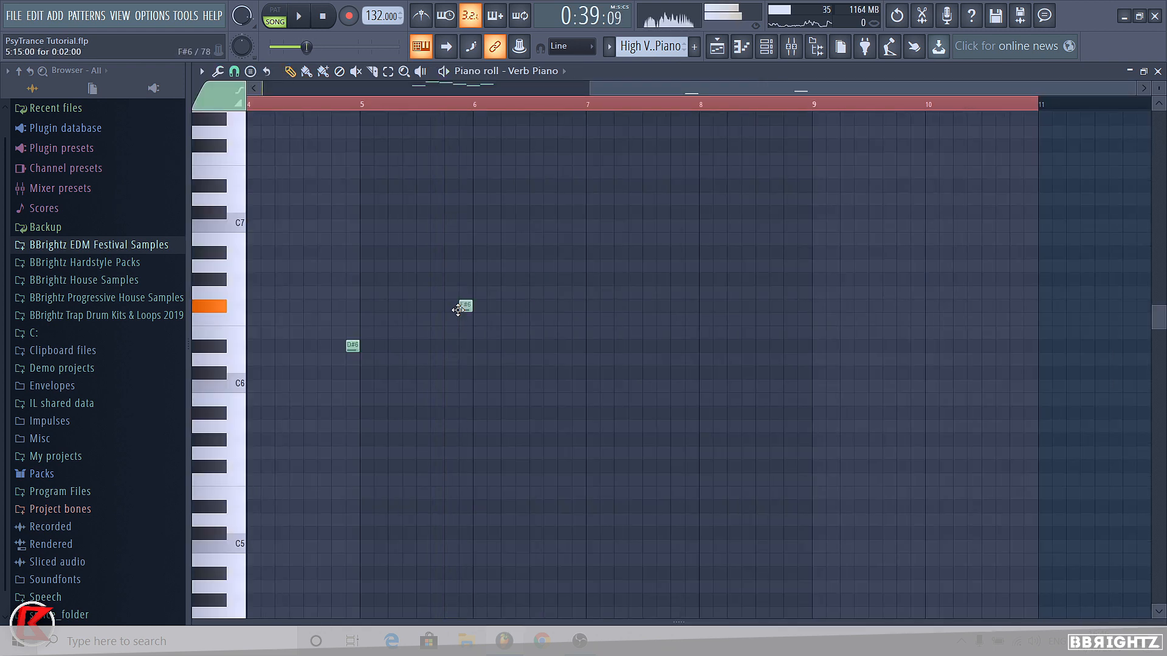
Turn on the metronome and play the playlist from bar 25 to check the timing of the piano notes.
{"action": "left_click", "coordinate": [321, 106]}
{"action": "key", "text": "space"}
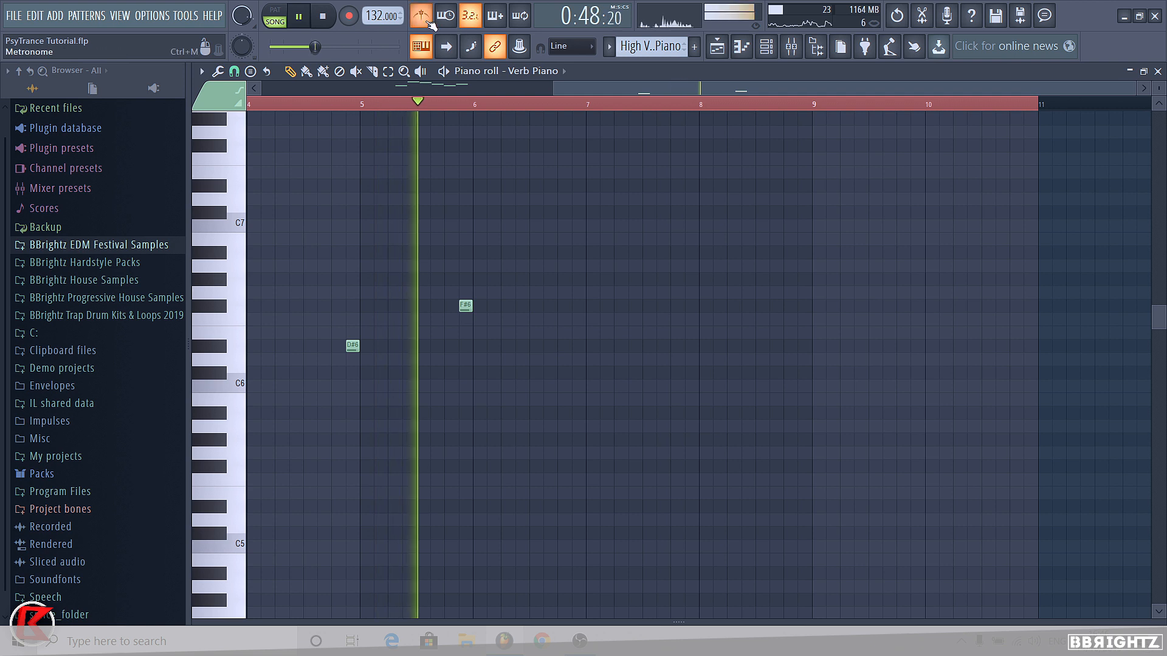
{"action": "key", "text": "space"}
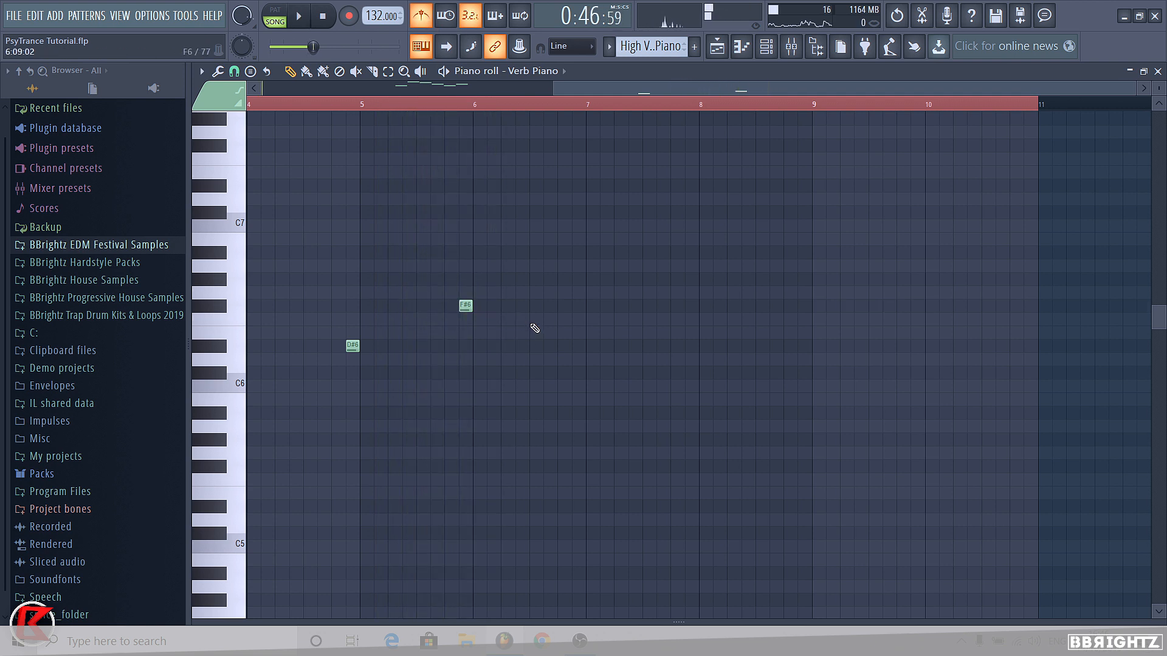
{"action": "left_click", "coordinate": [715, 47]}
{"action": "left_click", "coordinate": [686, 112]}
{"action": "scroll", "coordinate": [690, 149], "scroll_direction": "up", "scroll_amount": 3}
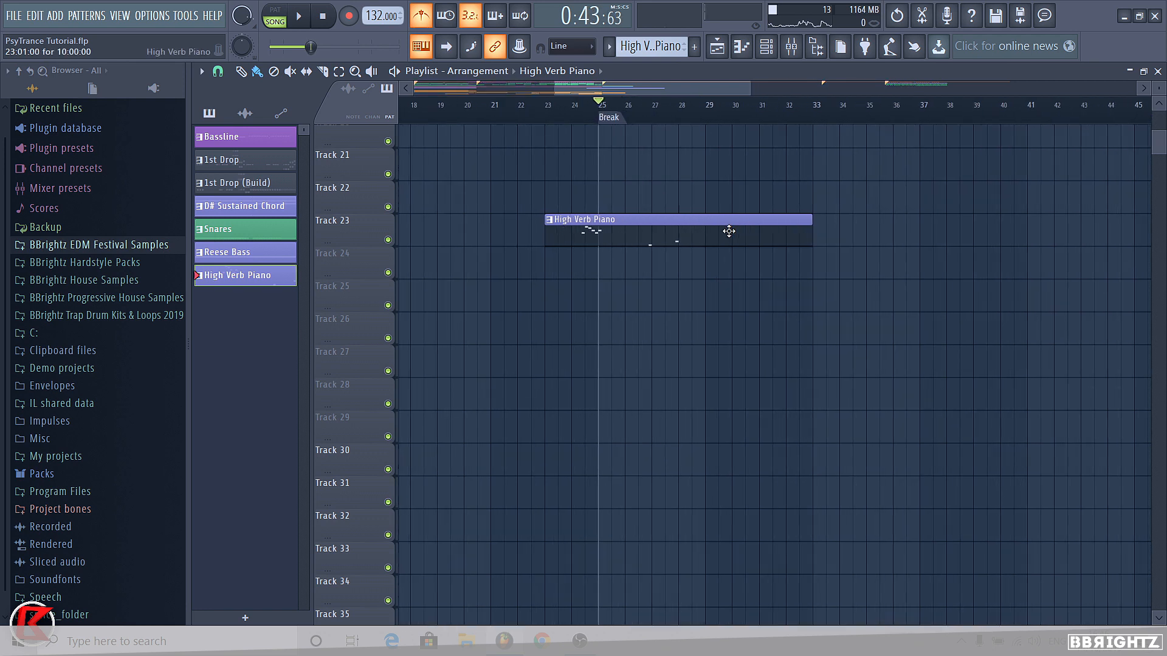
{"action": "key", "text": "space"}
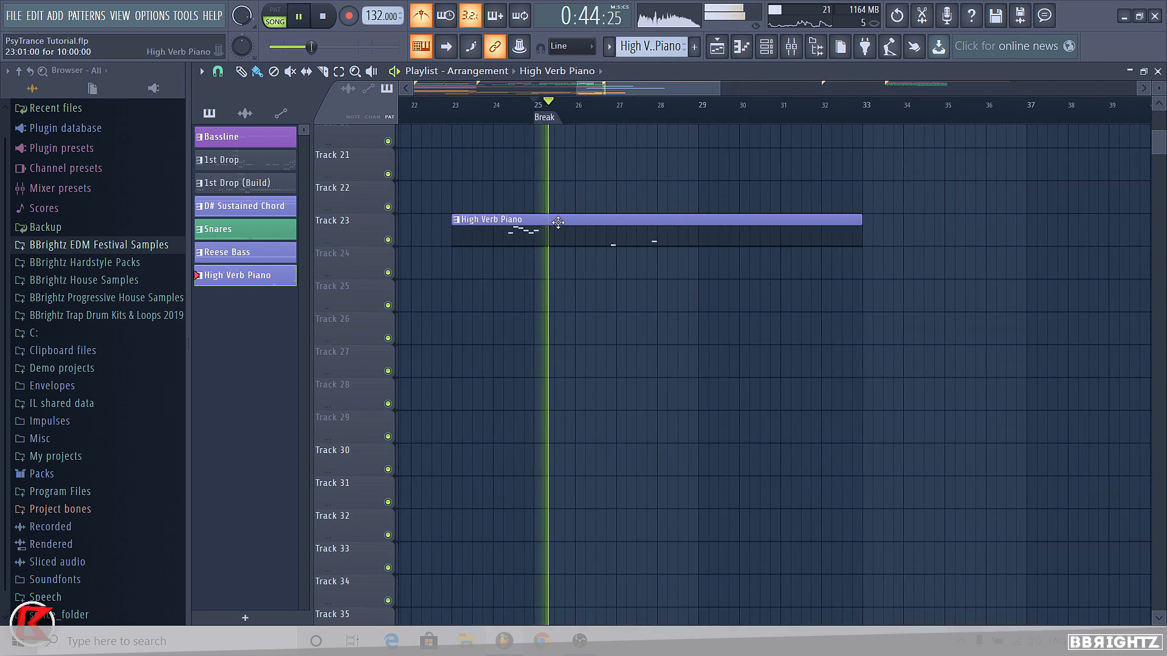
Remove the F#6 note at 5:15 from the Verb Piano pattern and enter a two-step F#6 at 6:07.
{"action": "double_click", "coordinate": [610, 231]}
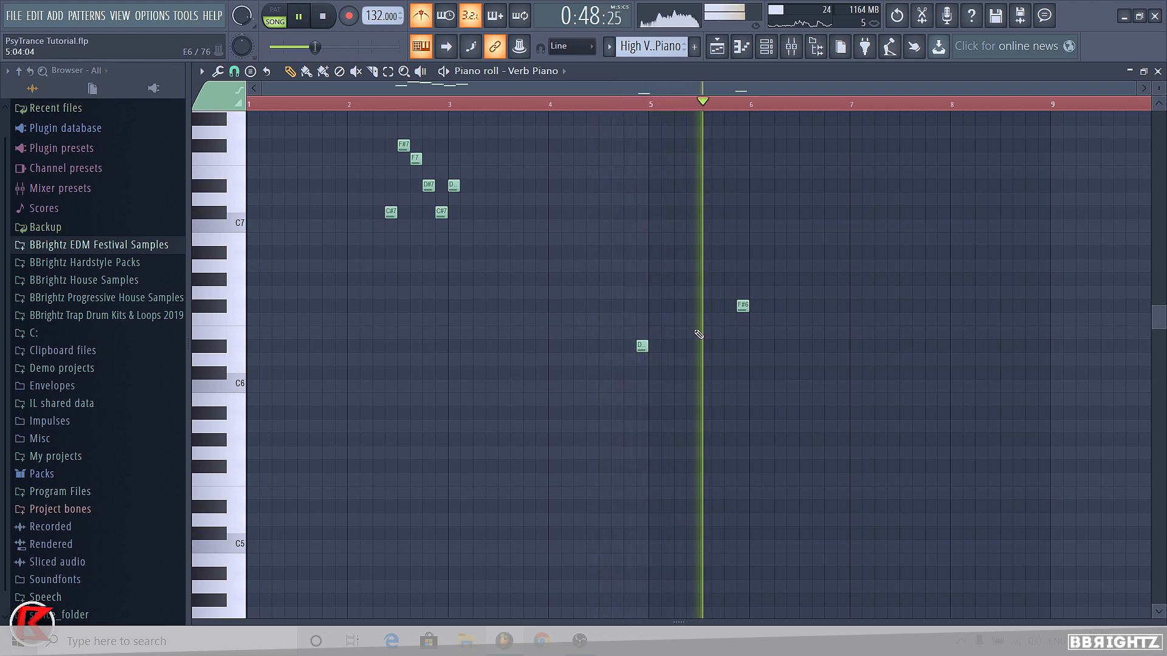
{"action": "key", "text": "space"}
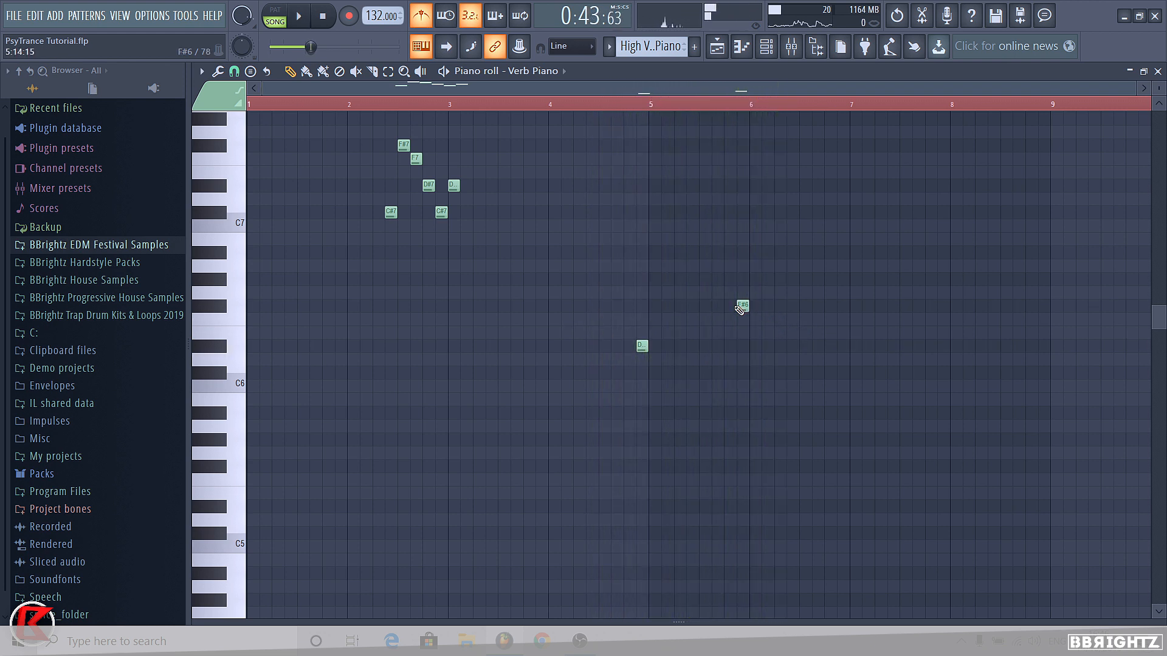
{"action": "left_click", "coordinate": [587, 97]}
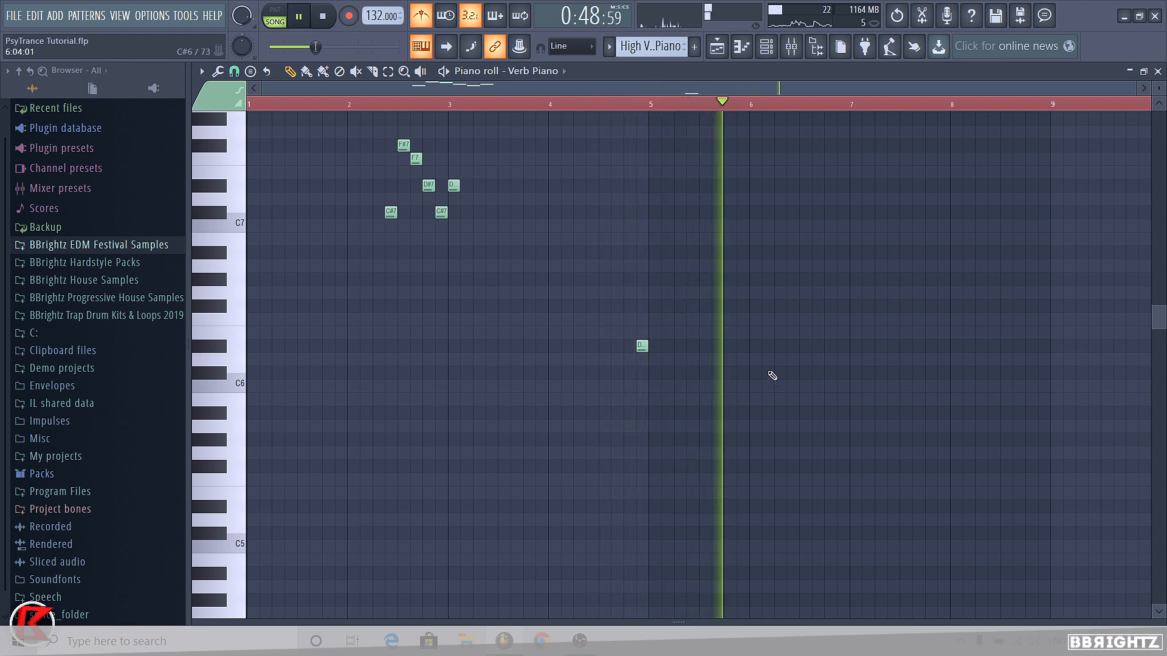
{"action": "key", "text": "space"}
{"action": "left_click", "coordinate": [790, 308]}
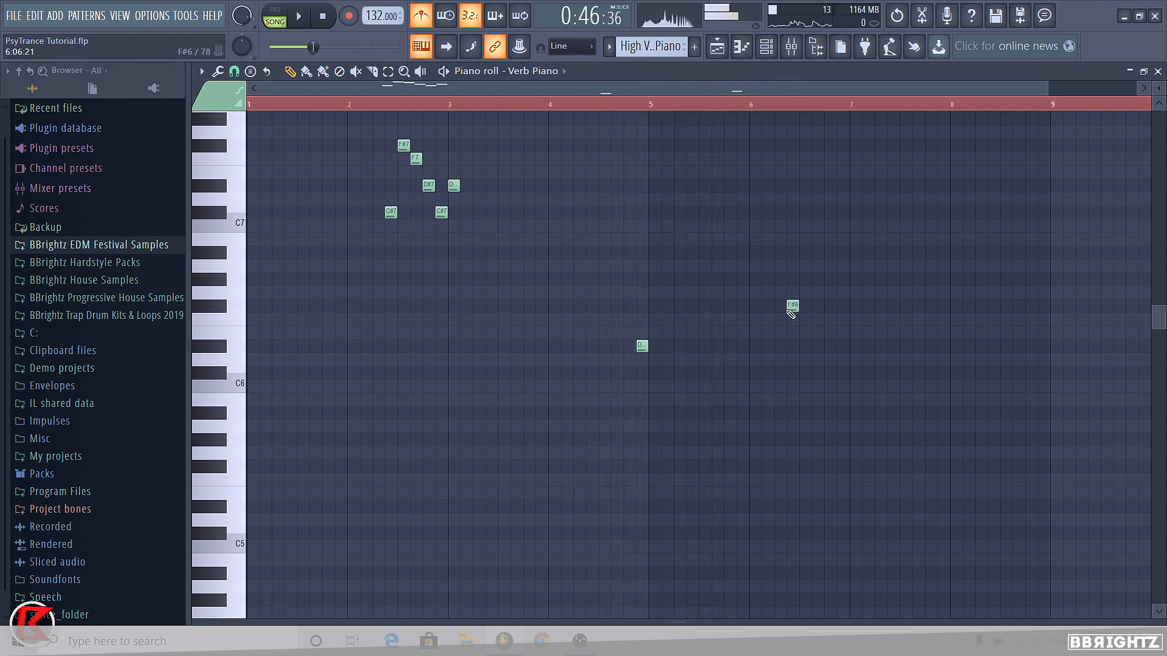
Continue the melody with two-step notes F6 at 6:11 and C#6 at 6:15, auditioning against the metronome.
{"action": "key", "text": "space"}
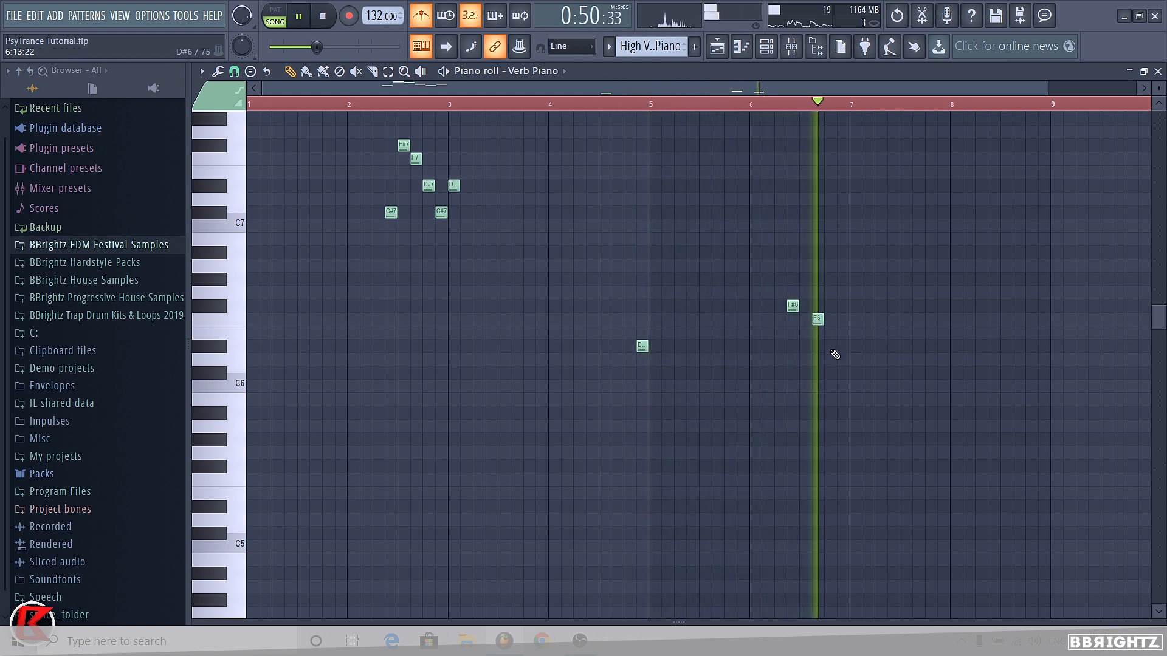
{"action": "left_click", "coordinate": [815, 318]}
{"action": "key", "text": "space"}
{"action": "key", "text": "space"}
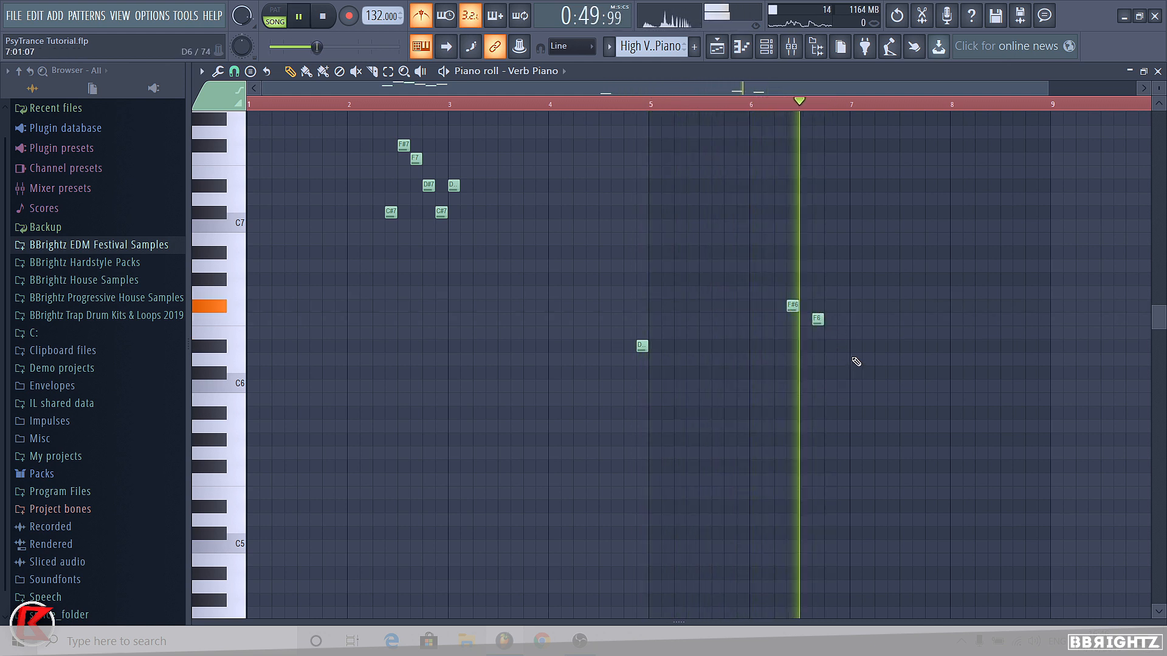
{"action": "left_click", "coordinate": [843, 372]}
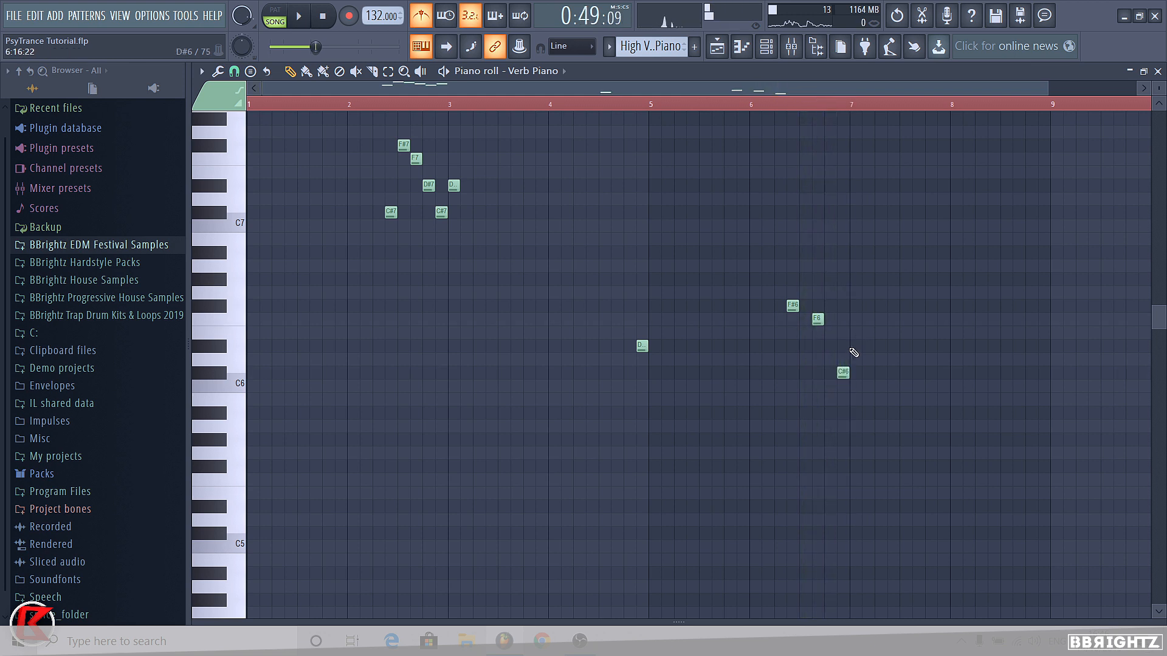
Trim the High Verb Piano clip on Track 23 of the playlist so it ends at bar 29.
{"action": "left_click", "coordinate": [717, 47]}
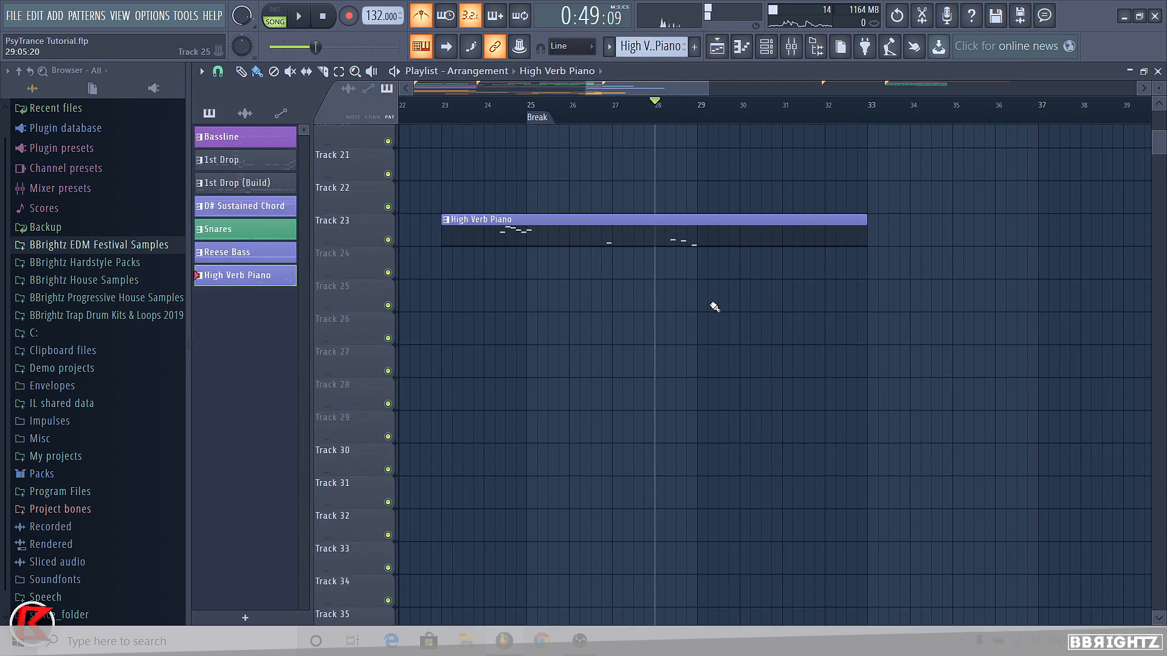
{"action": "scroll", "coordinate": [744, 259], "scroll_direction": "down", "scroll_amount": 3}
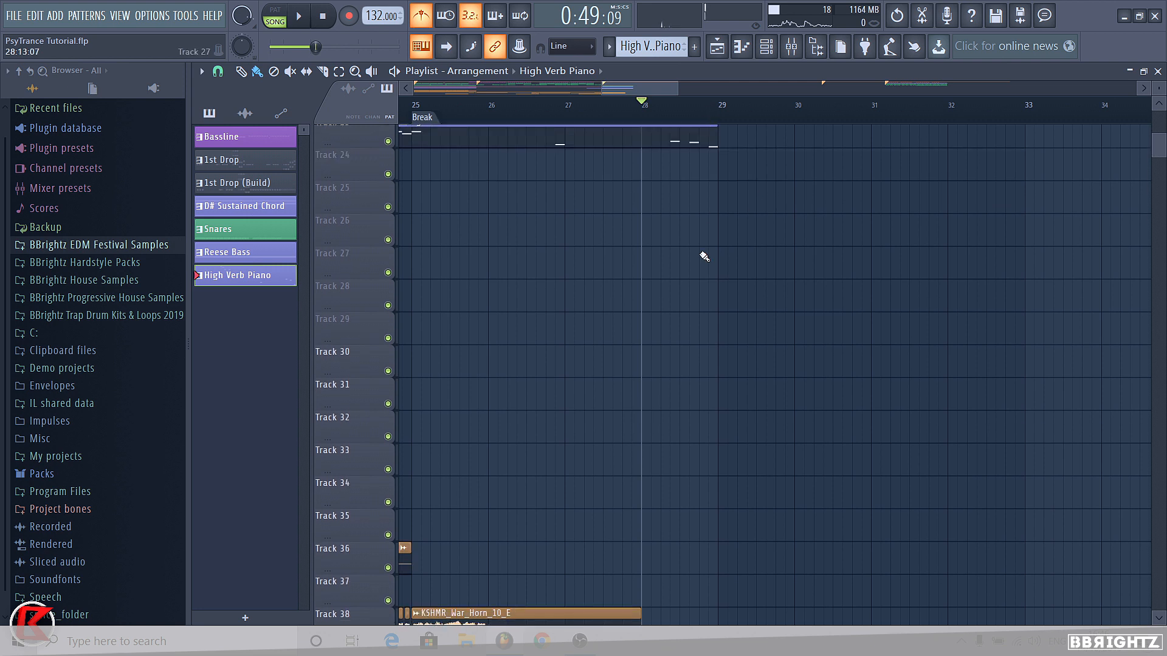
{"action": "scroll", "coordinate": [708, 286], "scroll_direction": "up", "scroll_amount": 2}
{"action": "scroll", "coordinate": [729, 304], "scroll_direction": "down", "scroll_amount": 2}
{"action": "left_click", "coordinate": [730, 161]}
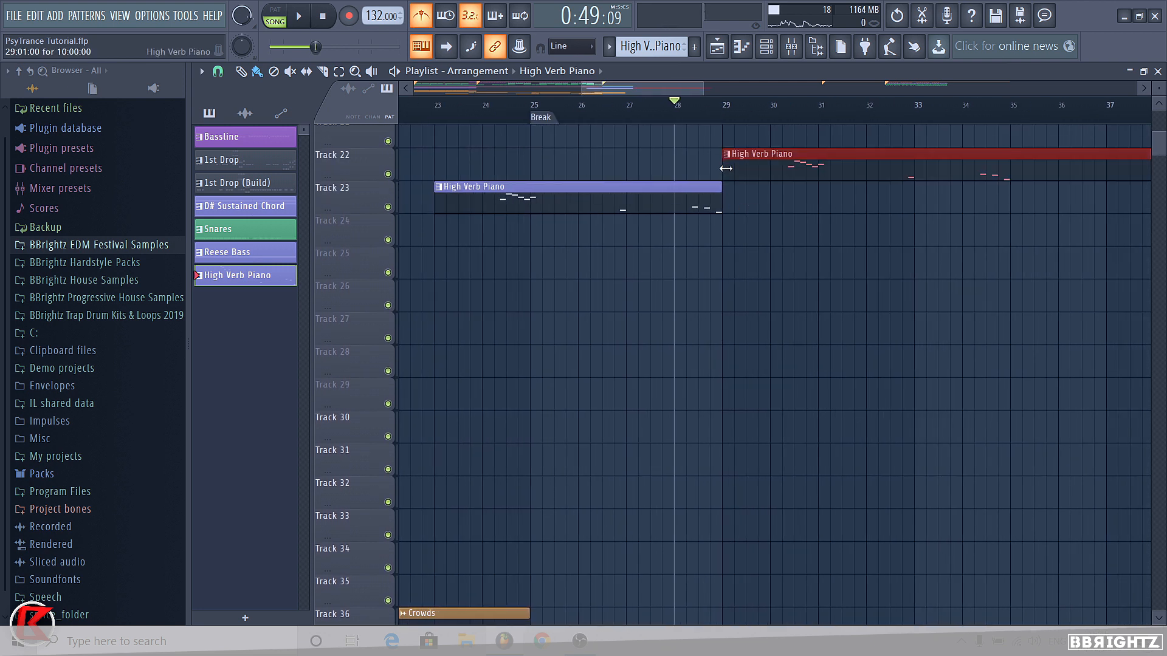
{"action": "right_click", "coordinate": [736, 165]}
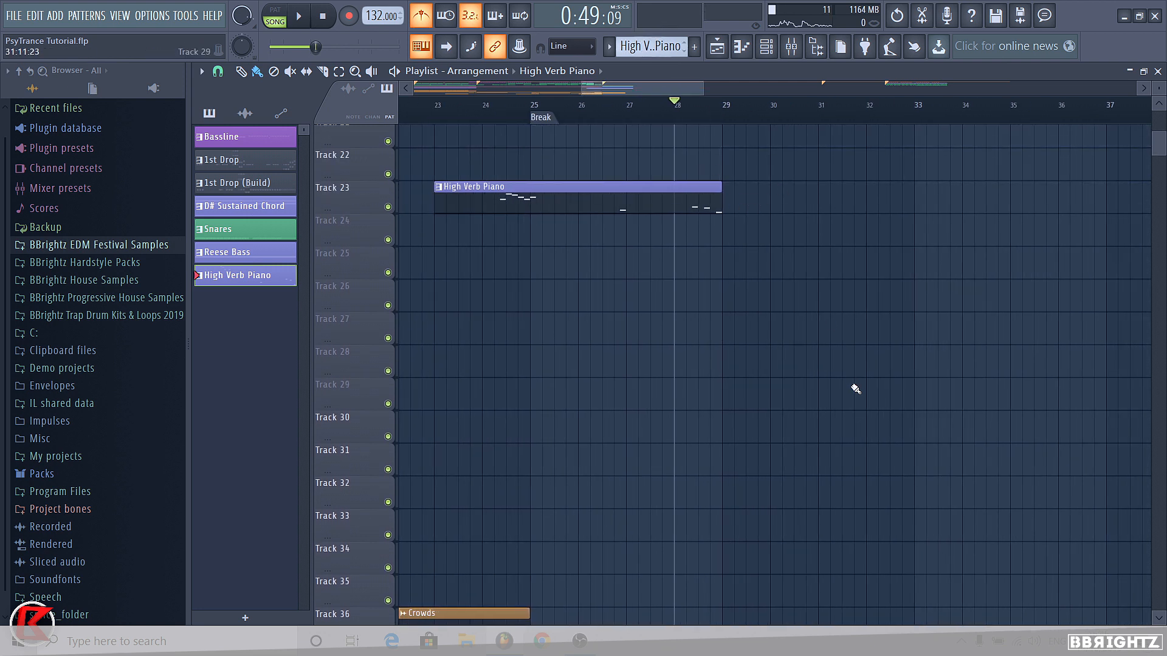
Play the arrangement from bar 23 with the metronome off and open the High Verb Piano clip's notes.
{"action": "scroll", "coordinate": [759, 303], "scroll_direction": "down", "scroll_amount": 3}
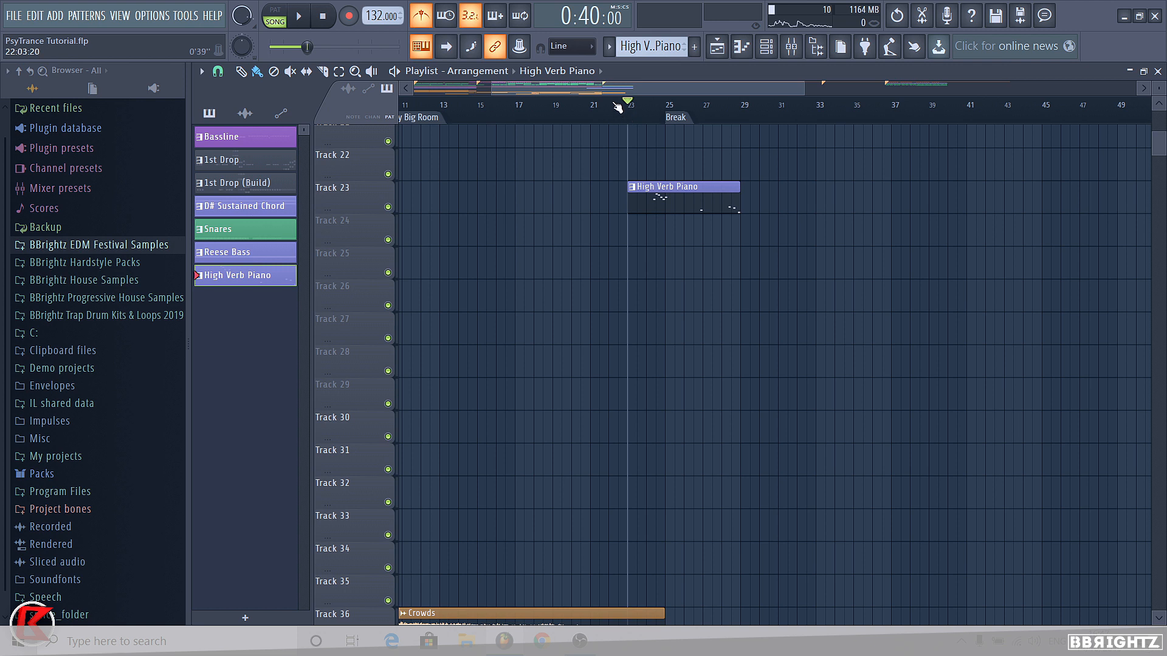
{"action": "key", "text": "space"}
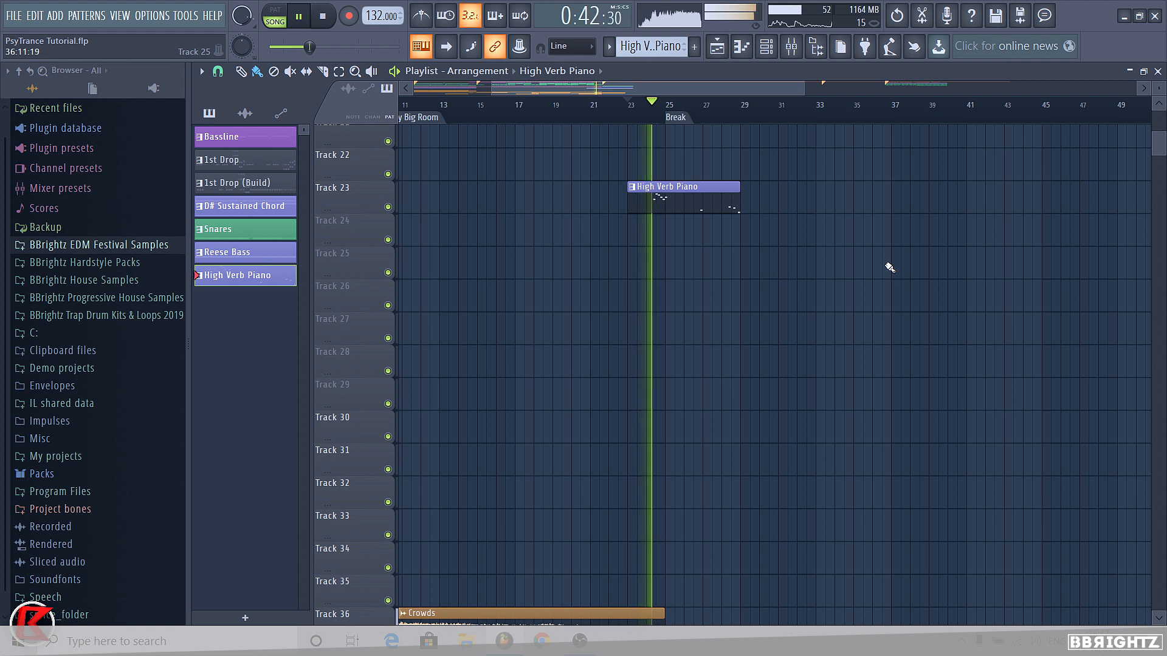
{"action": "key", "text": "space"}
{"action": "double_click", "coordinate": [722, 210]}
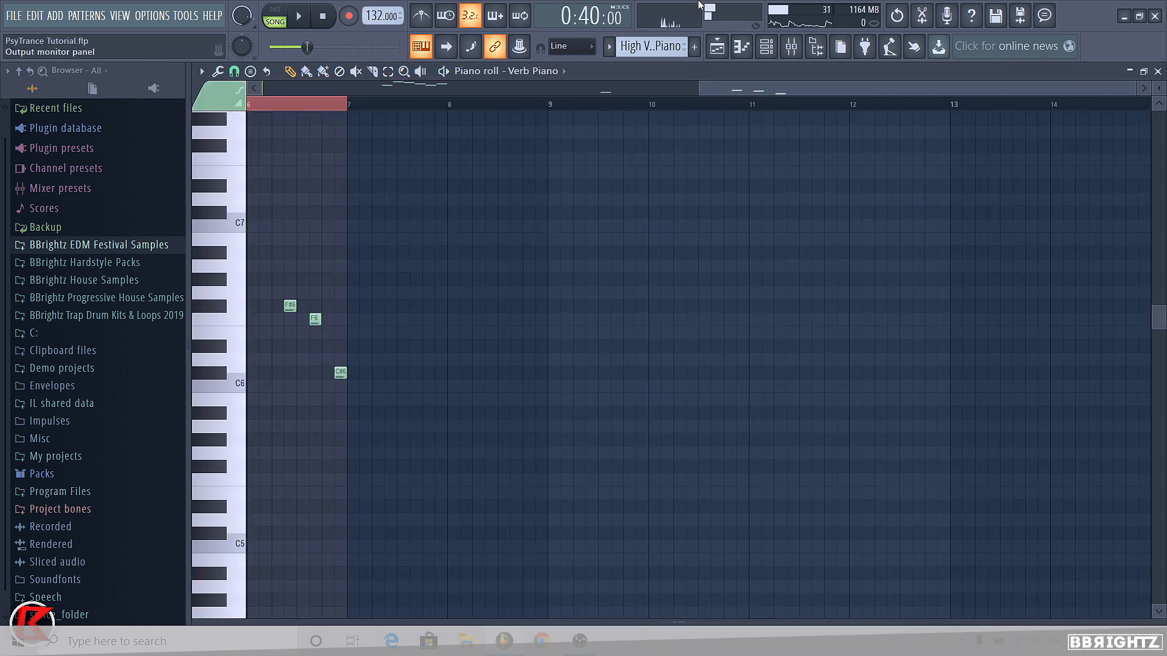
Review the High Verb Piano clip's notes and play the arrangement through the break.
{"action": "left_click", "coordinate": [717, 47]}
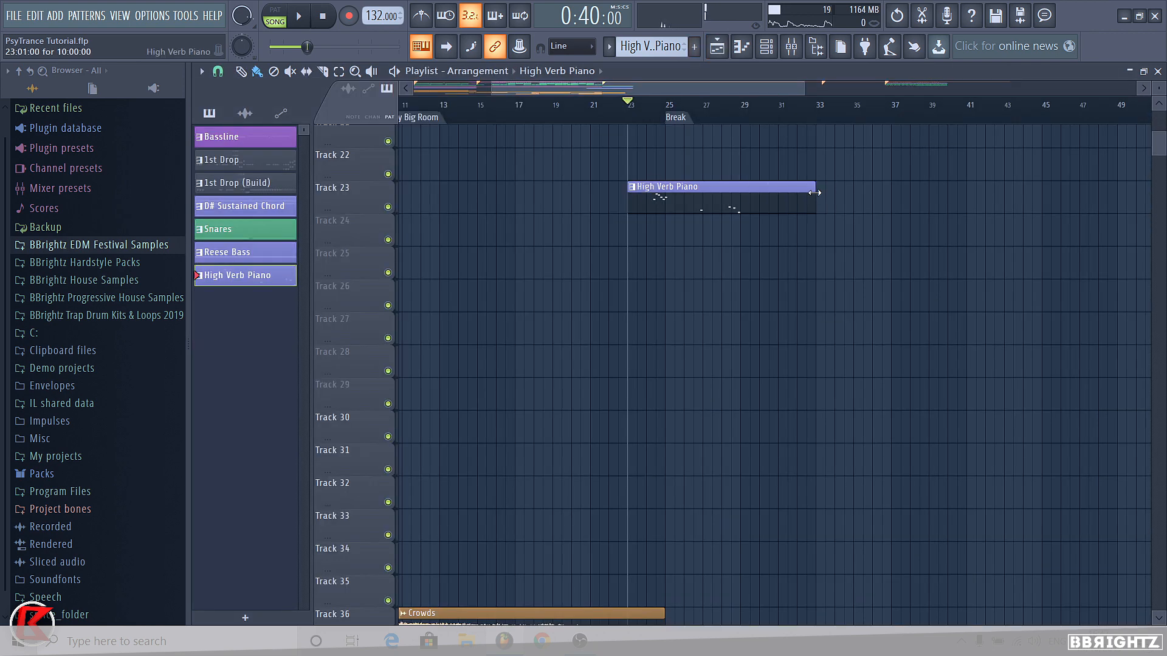
{"action": "double_click", "coordinate": [784, 199]}
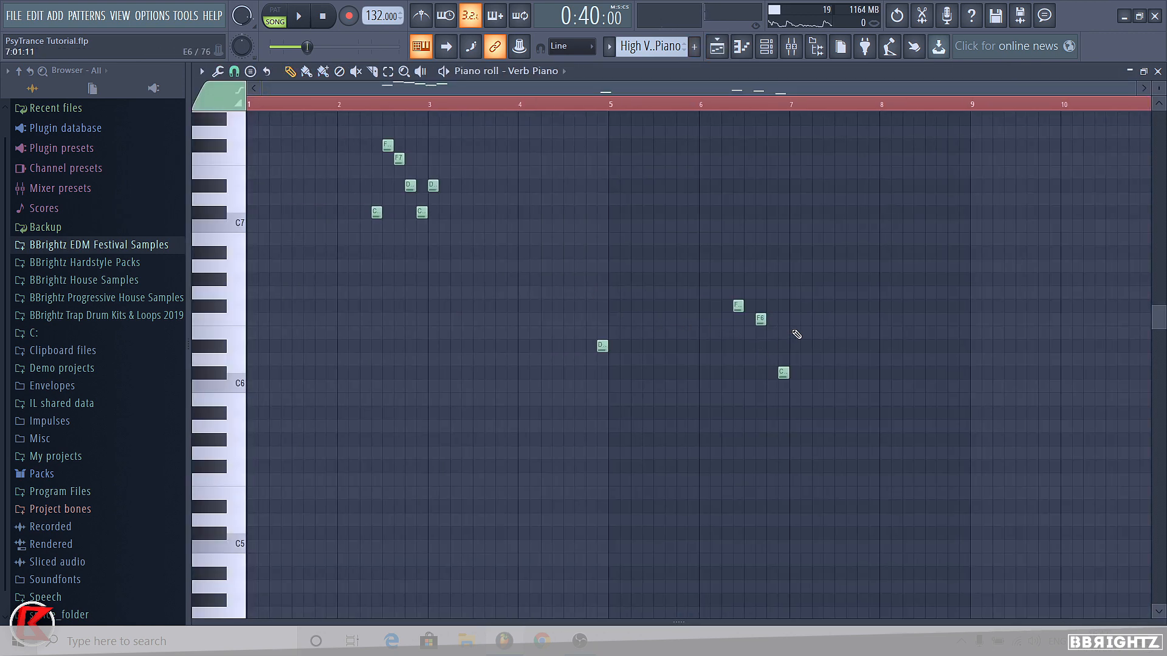
{"action": "left_click", "coordinate": [717, 47]}
{"action": "scroll", "coordinate": [701, 182], "scroll_direction": "down", "scroll_amount": 2}
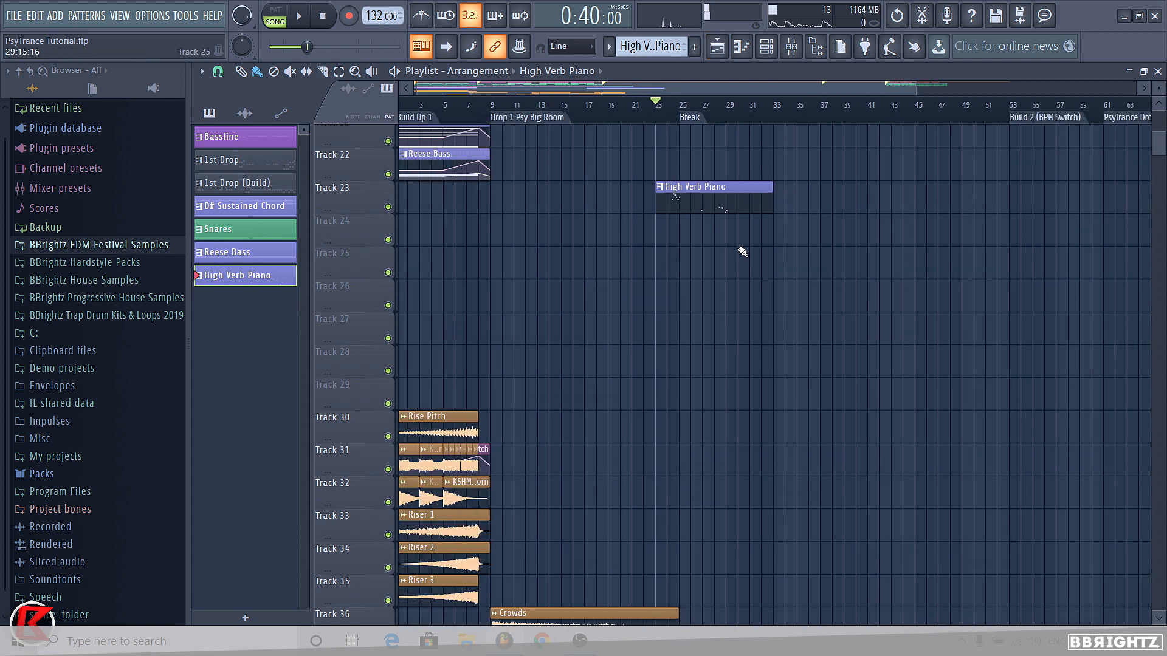
{"action": "scroll", "coordinate": [739, 246], "scroll_direction": "up", "scroll_amount": 2}
{"action": "key", "text": "space"}
{"action": "scroll", "coordinate": [632, 212], "scroll_direction": "down", "scroll_amount": 1}
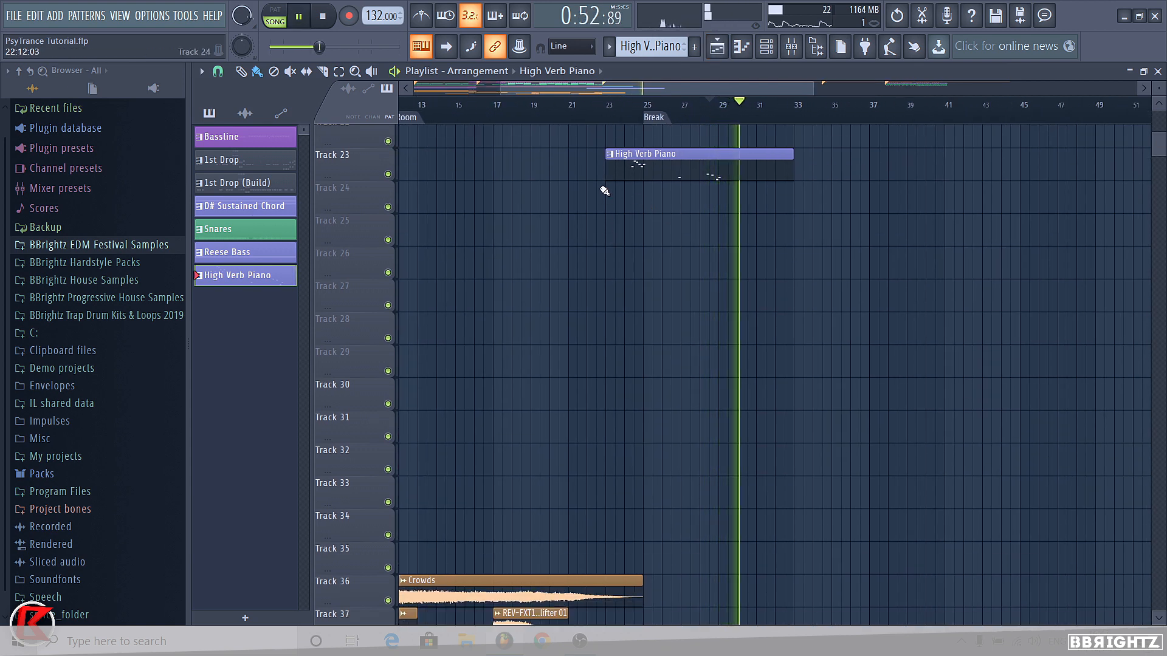
{"action": "key", "text": "space"}
Browse BBrightz EDM Festival Samples down to the Ambiance Natural folder in the FX Elements of Sounds Of KSHMR Vol 2.
{"action": "scroll", "coordinate": [675, 267], "scroll_direction": "down", "scroll_amount": 5}
{"action": "scroll", "coordinate": [667, 262], "scroll_direction": "down", "scroll_amount": 2}
{"action": "scroll", "coordinate": [667, 262], "scroll_direction": "down", "scroll_amount": 2}
{"action": "scroll", "coordinate": [633, 191], "scroll_direction": "up", "scroll_amount": 9}
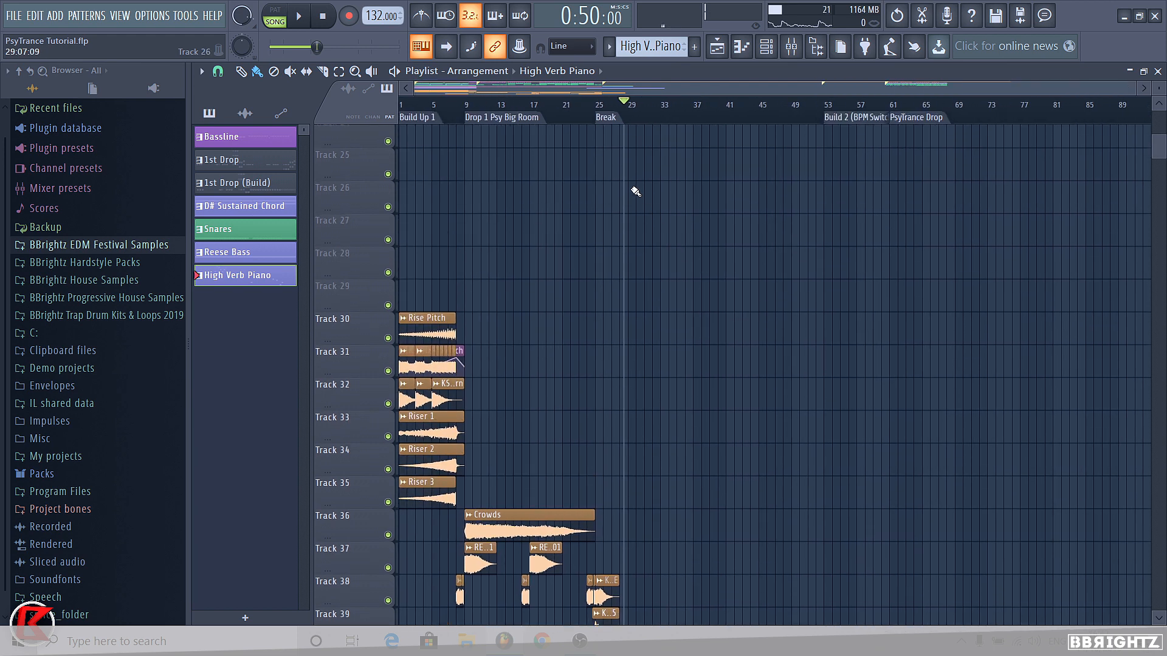
{"action": "scroll", "coordinate": [715, 443], "scroll_direction": "down", "scroll_amount": 2}
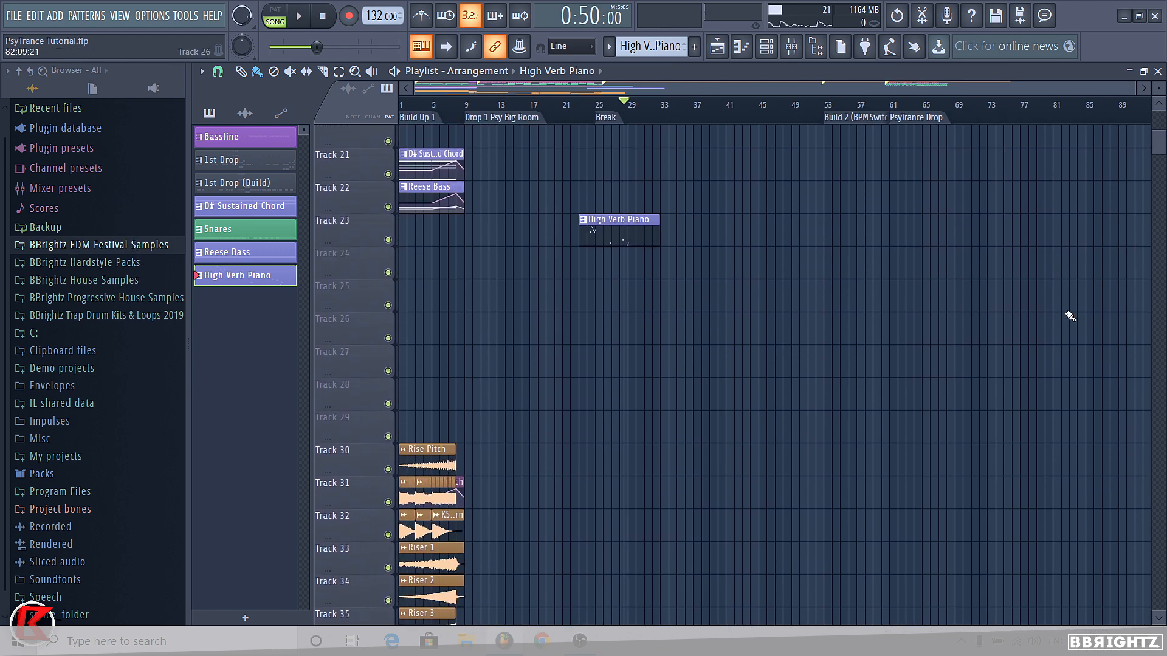
{"action": "scroll", "coordinate": [630, 347], "scroll_direction": "down", "scroll_amount": 4}
{"action": "left_click", "coordinate": [70, 246]}
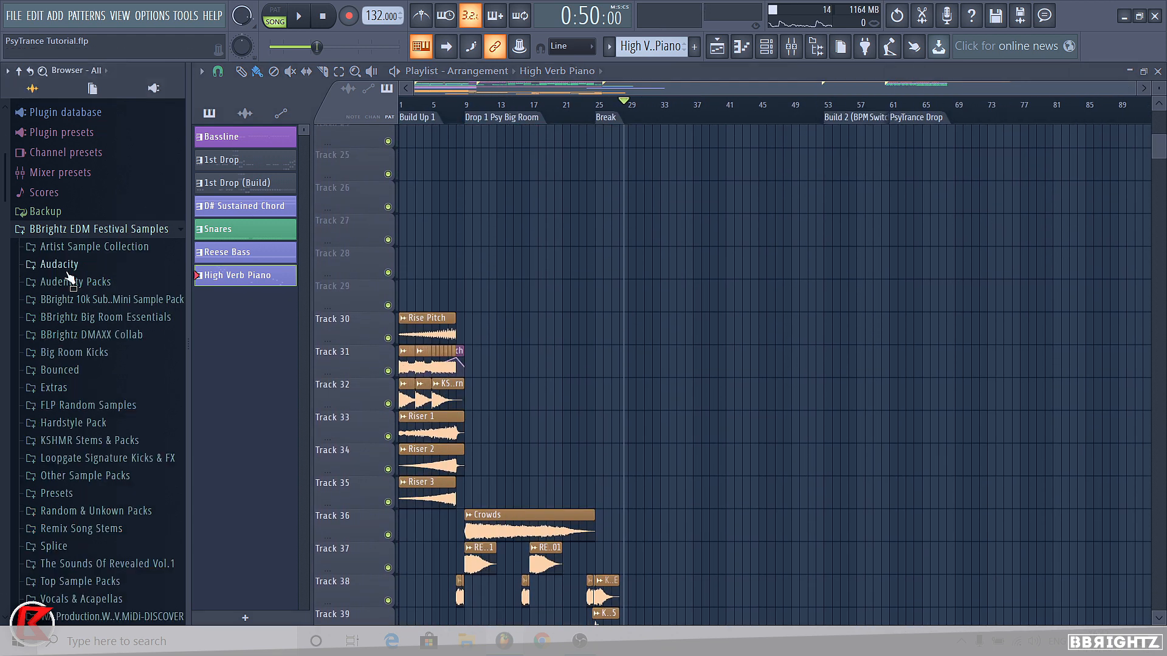
{"action": "scroll", "coordinate": [89, 316], "scroll_direction": "down", "scroll_amount": 4}
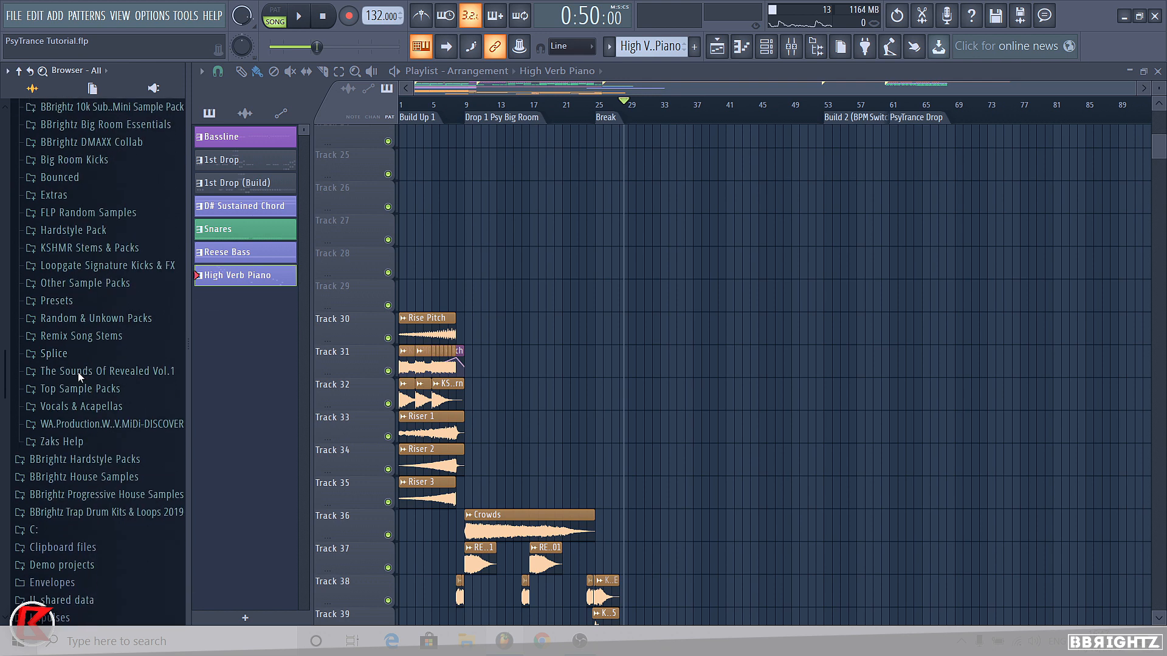
{"action": "left_click", "coordinate": [76, 244]}
{"action": "left_click", "coordinate": [105, 384]}
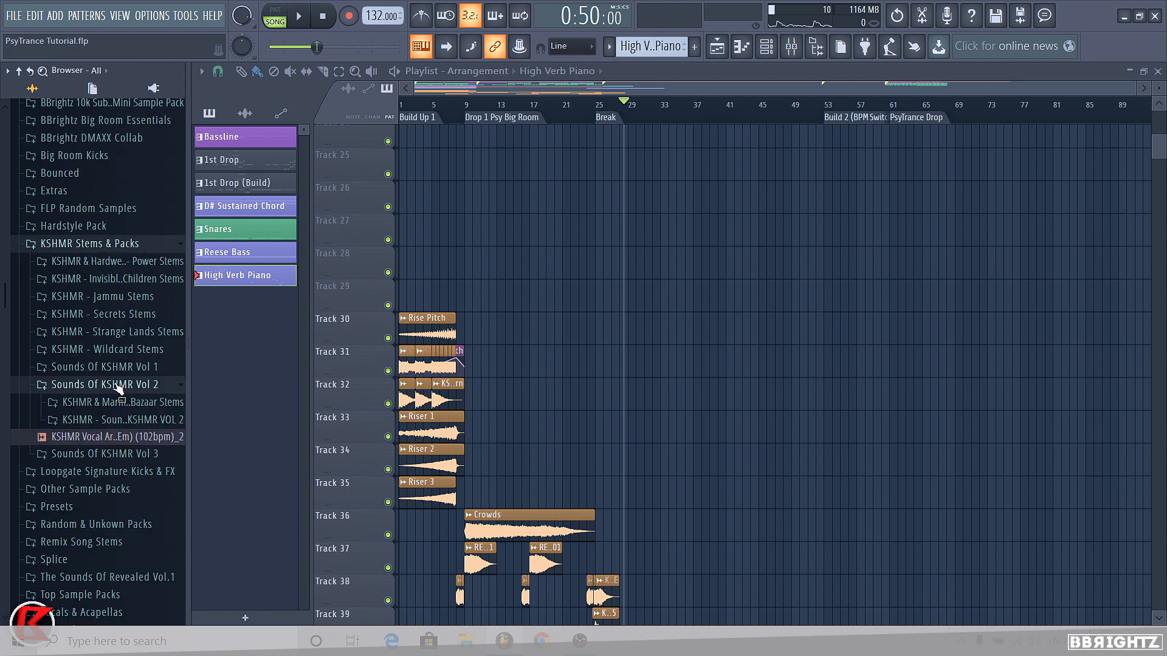
{"action": "left_click", "coordinate": [100, 420]}
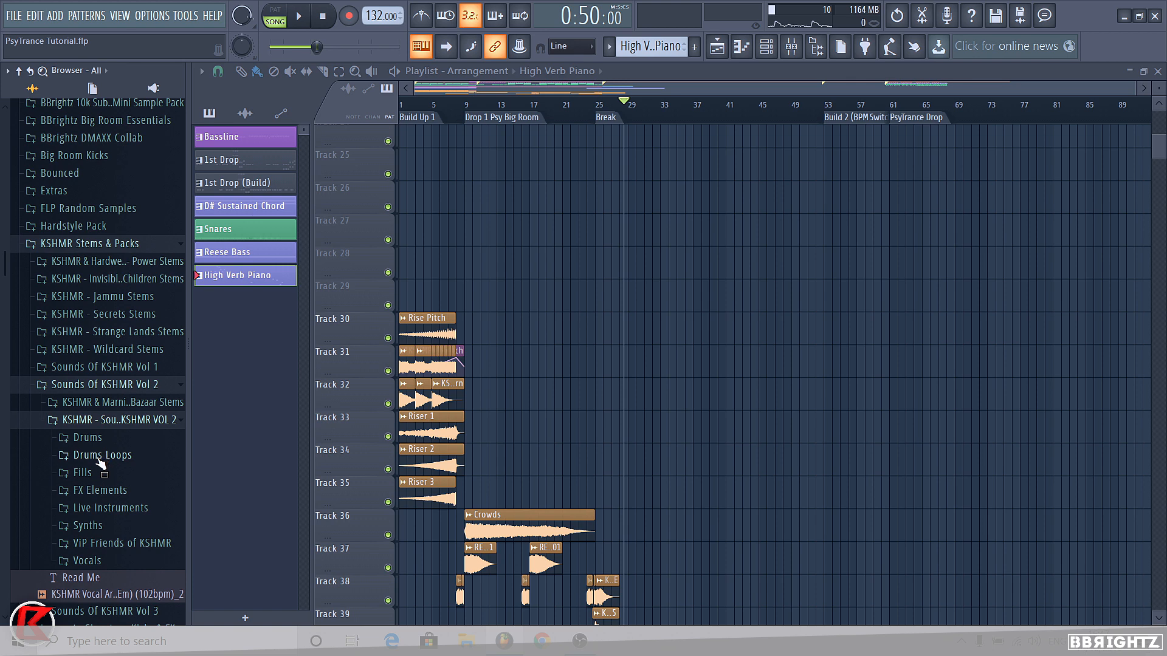
{"action": "left_click", "coordinate": [73, 491]}
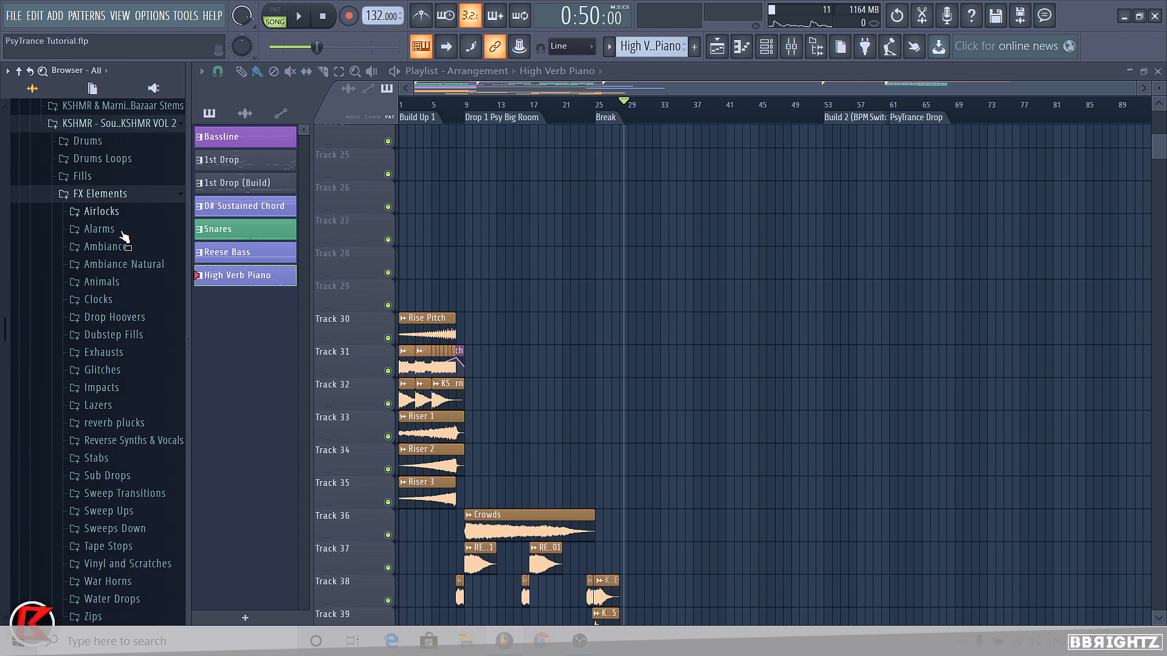
{"action": "left_click", "coordinate": [125, 268]}
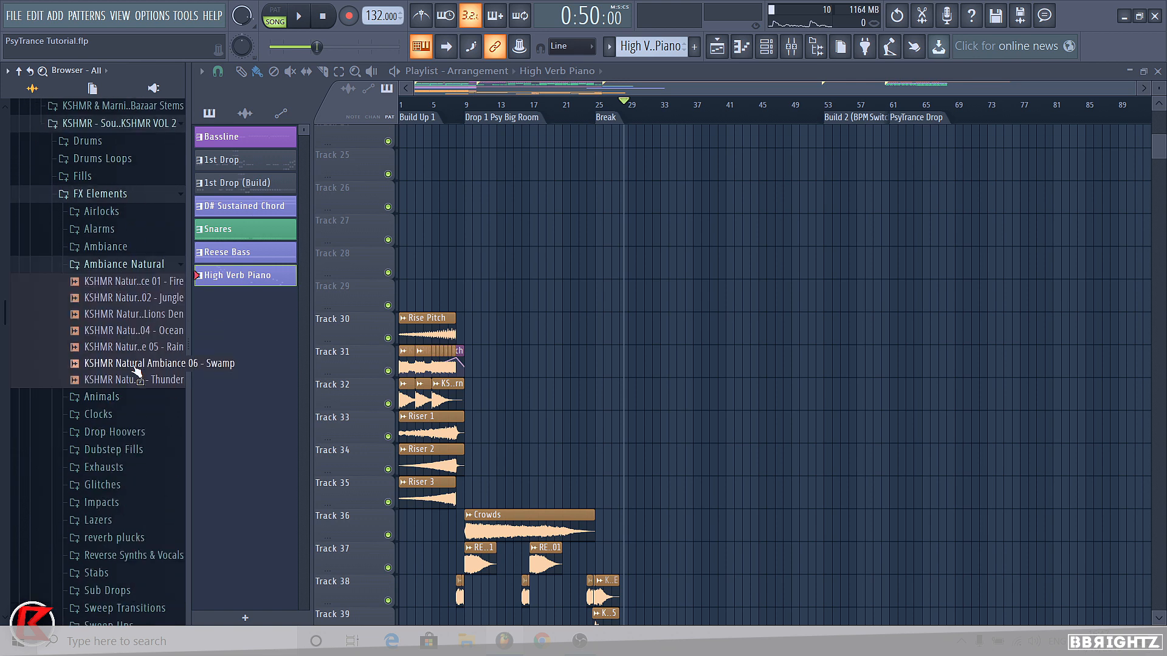
Place the KSHMR Natural Ambiance 05 - Rain sample on Track 43 from bar 25 and enlarge the track's height.
{"action": "left_click_drag", "start_coordinate": [156, 345], "coordinate": [638, 399]}
{"action": "scroll", "coordinate": [614, 414], "scroll_direction": "up", "scroll_amount": 5}
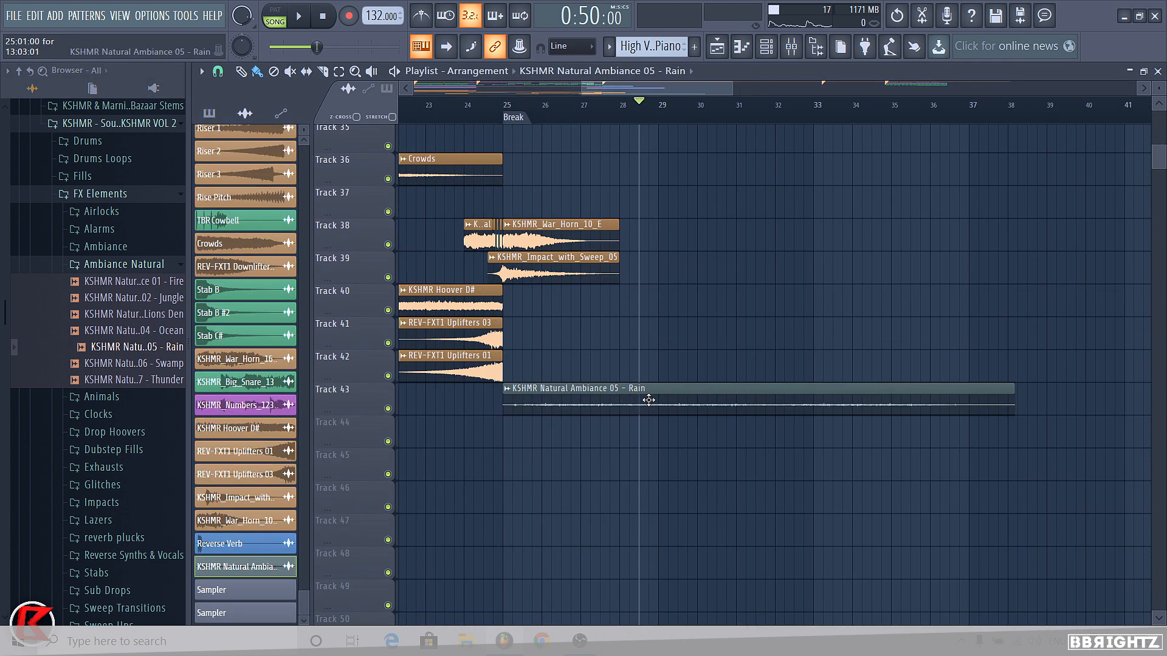
{"action": "right_click", "coordinate": [1045, 392]}
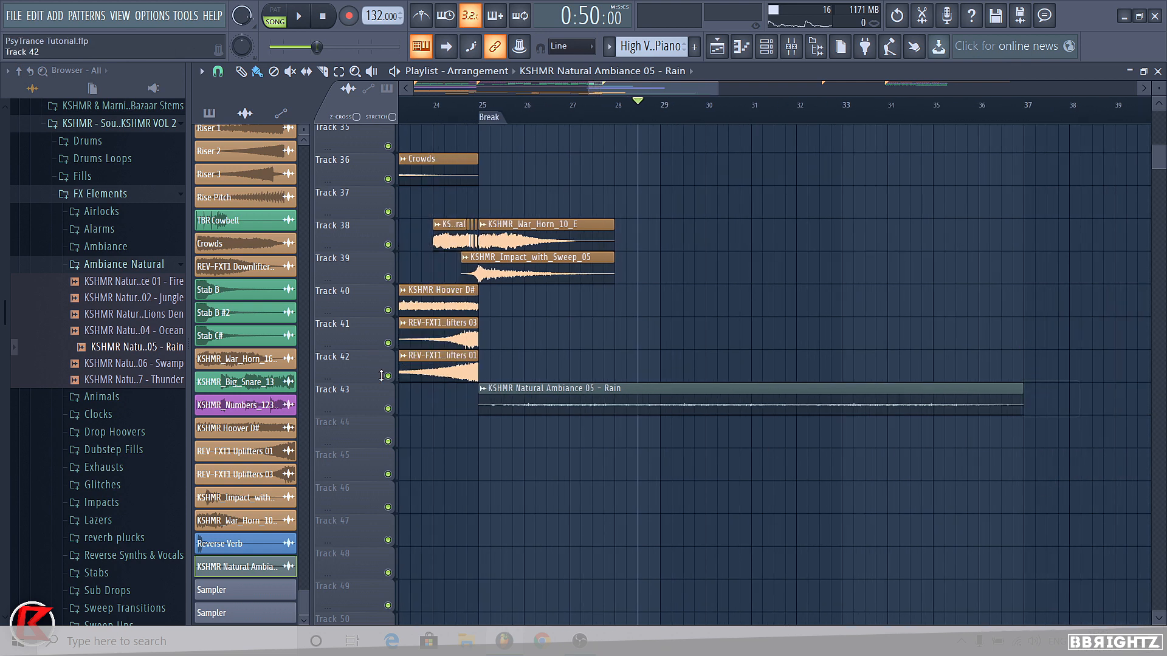
{"action": "left_click_drag", "start_coordinate": [361, 412], "coordinate": [365, 649]}
{"action": "scroll", "coordinate": [547, 404], "scroll_direction": "down", "scroll_amount": 3}
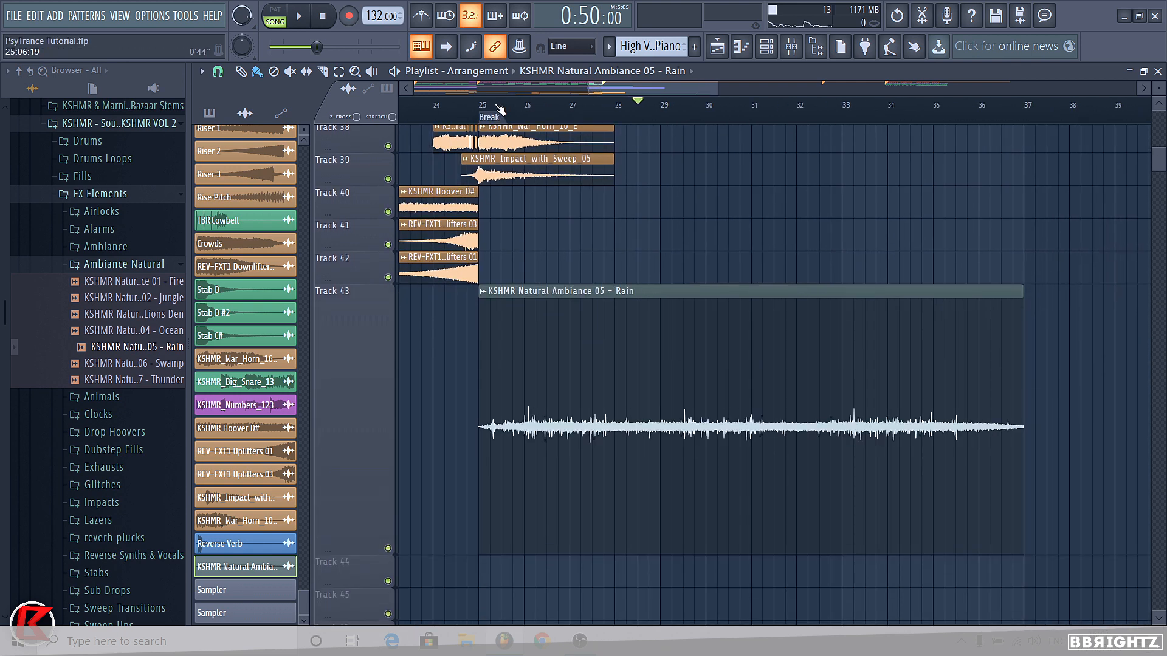
Recolour the Rain clip orange like the other effect clips and reset Track 43's size to 100%.
{"action": "left_click_drag", "start_coordinate": [481, 113], "coordinate": [640, 122]}
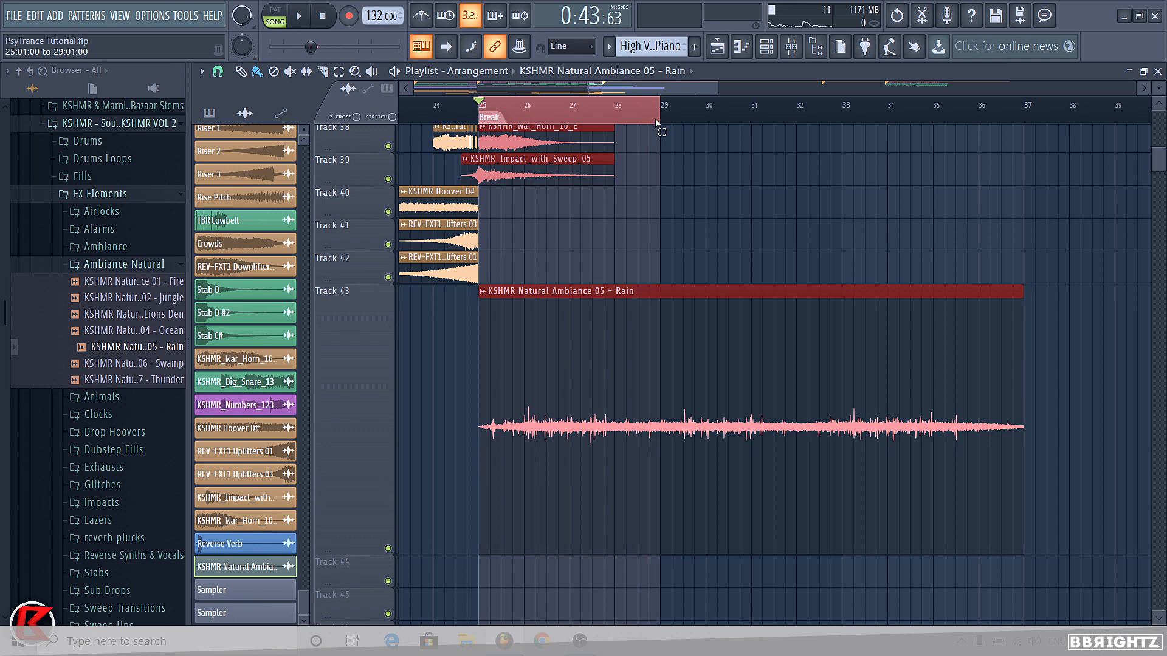
{"action": "left_click", "coordinate": [583, 369]}
{"action": "left_click", "coordinate": [483, 291]}
{"action": "left_click", "coordinate": [510, 373]}
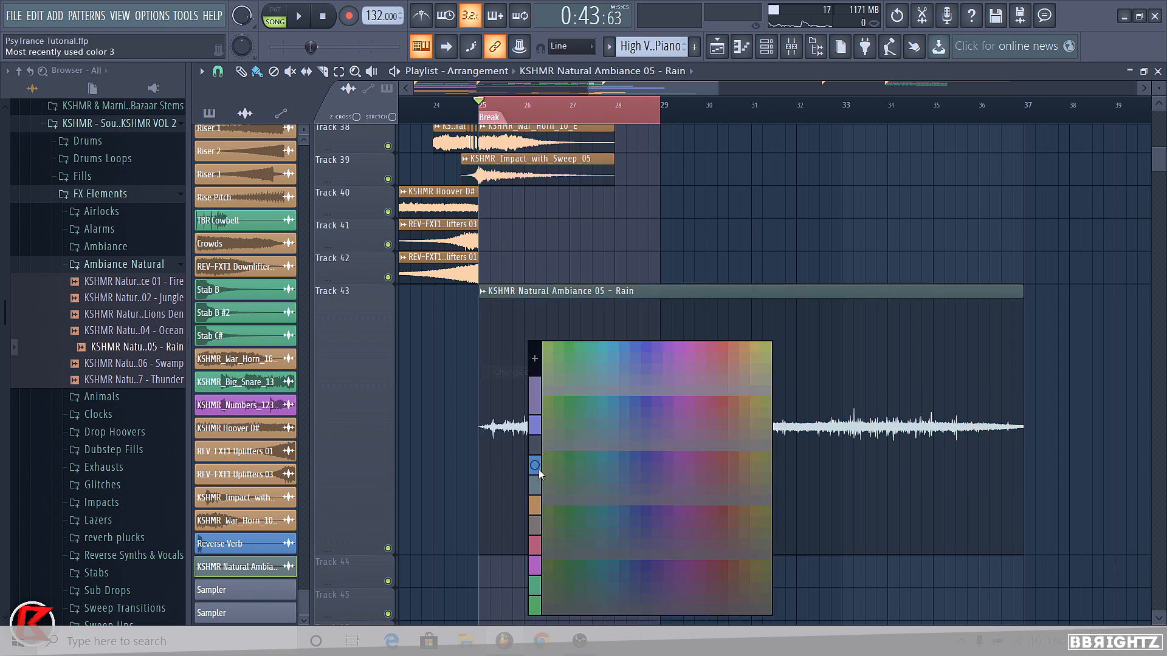
{"action": "left_click", "coordinate": [535, 505]}
{"action": "right_click", "coordinate": [373, 387]}
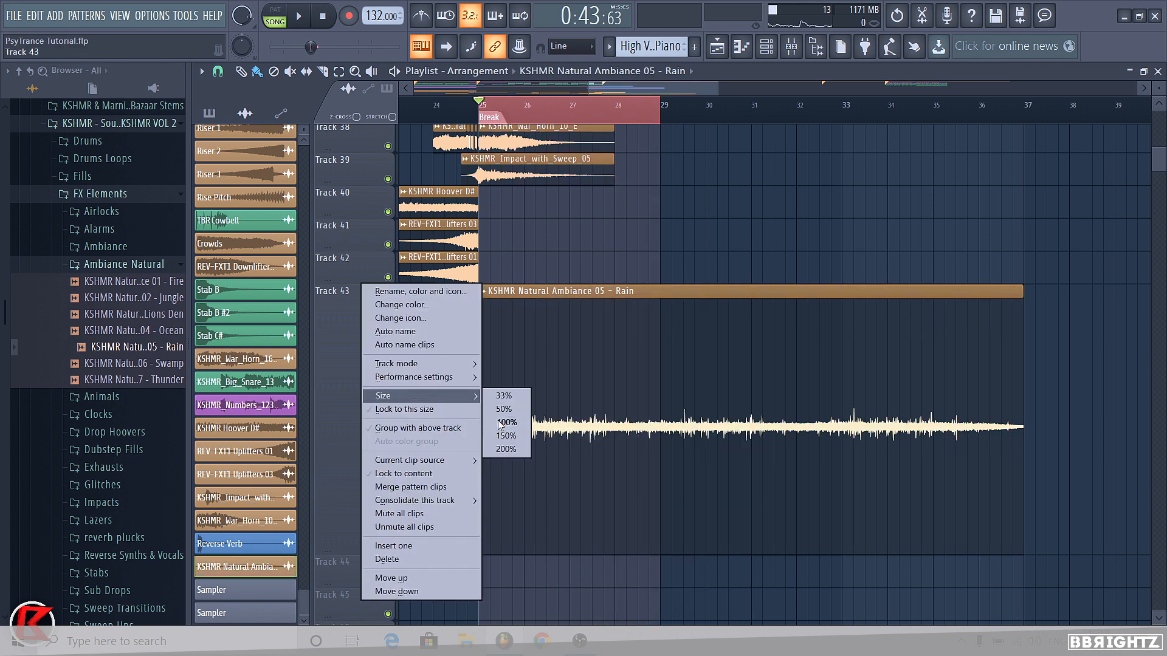
{"action": "left_click", "coordinate": [518, 336]}
Route the Rain sample to mixer insert 62 and lower its volume to about -7.3 dB during playback.
{"action": "left_click", "coordinate": [800, 51]}
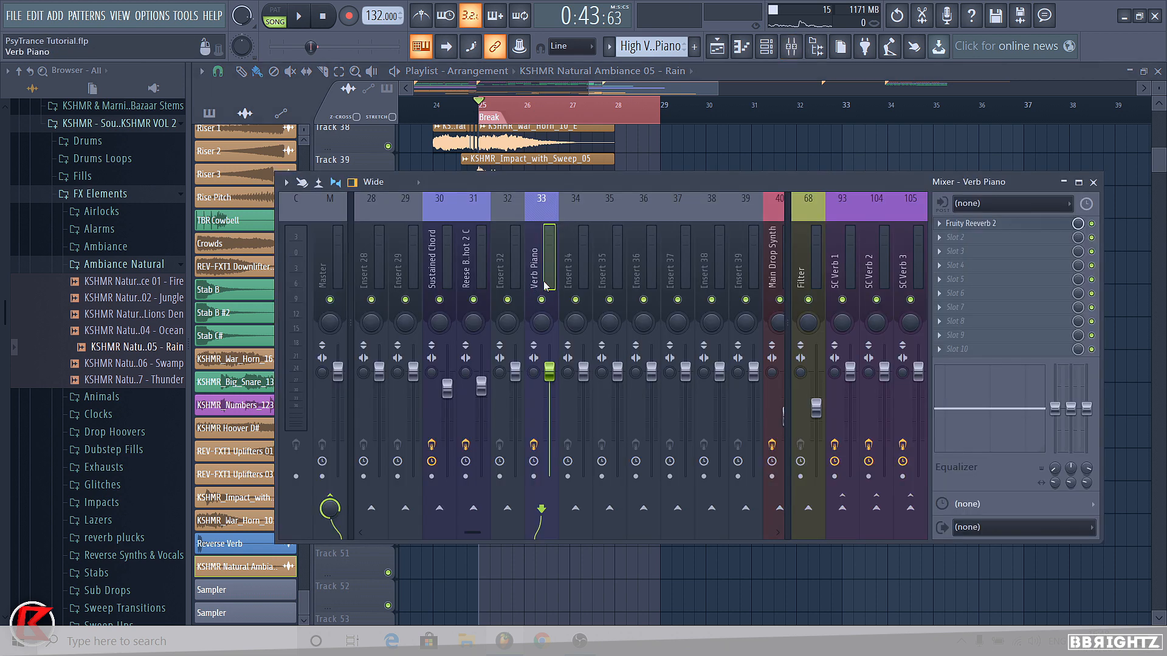
{"action": "left_click", "coordinate": [611, 251]}
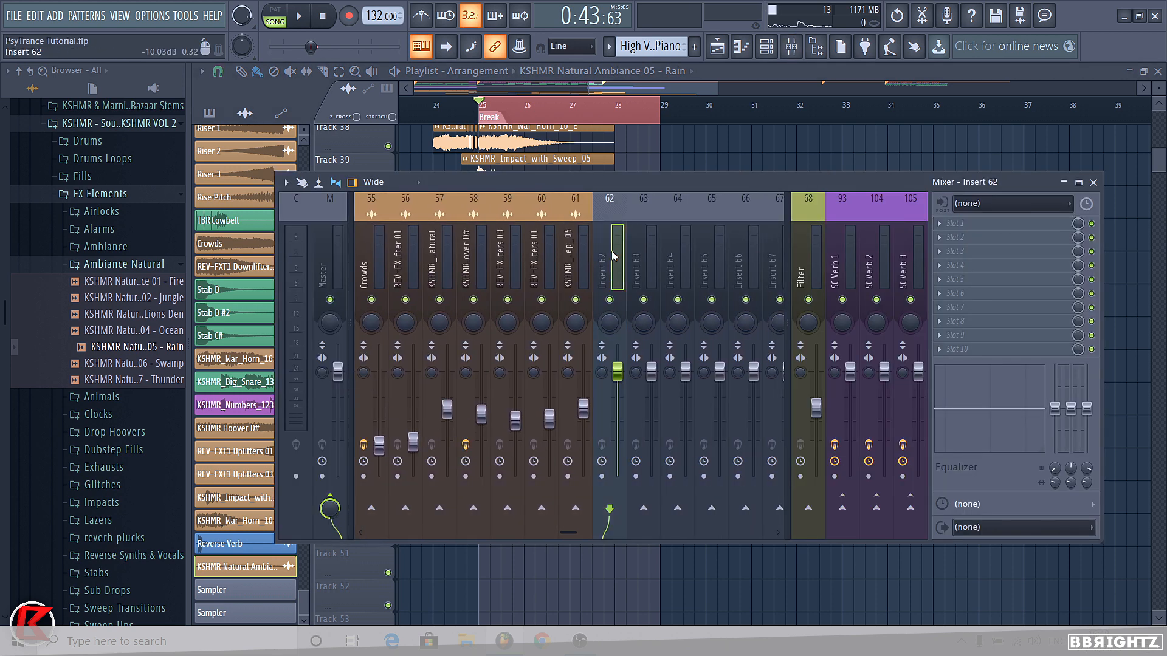
{"action": "key", "text": "space"}
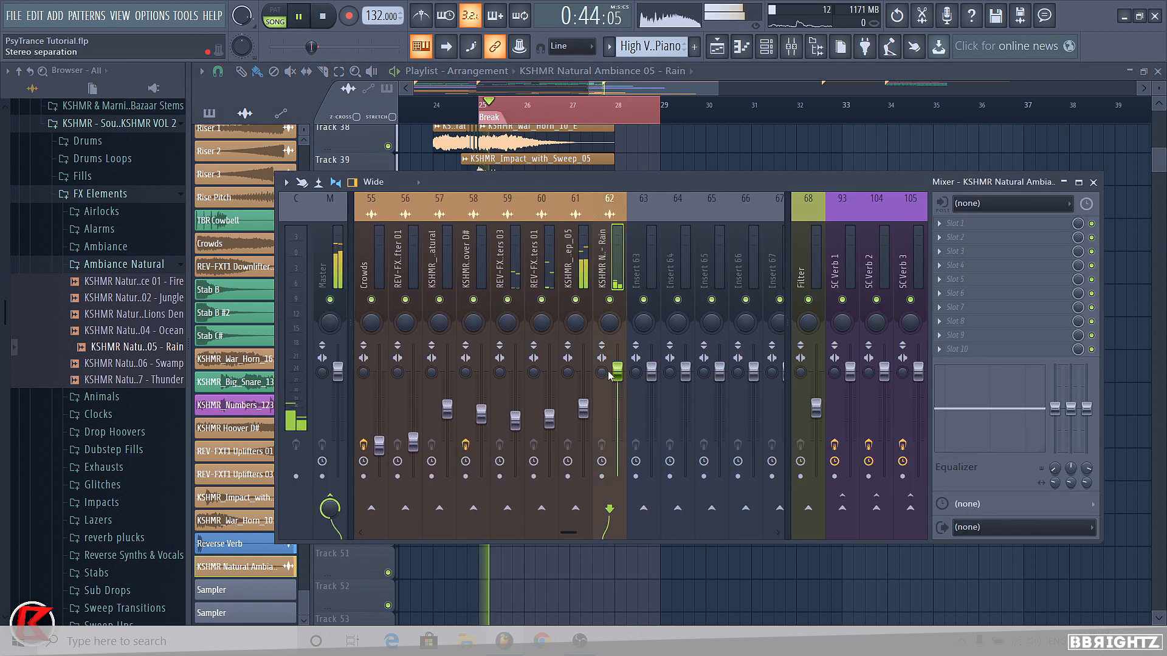
{"action": "left_click_drag", "start_coordinate": [617, 370], "coordinate": [617, 402]}
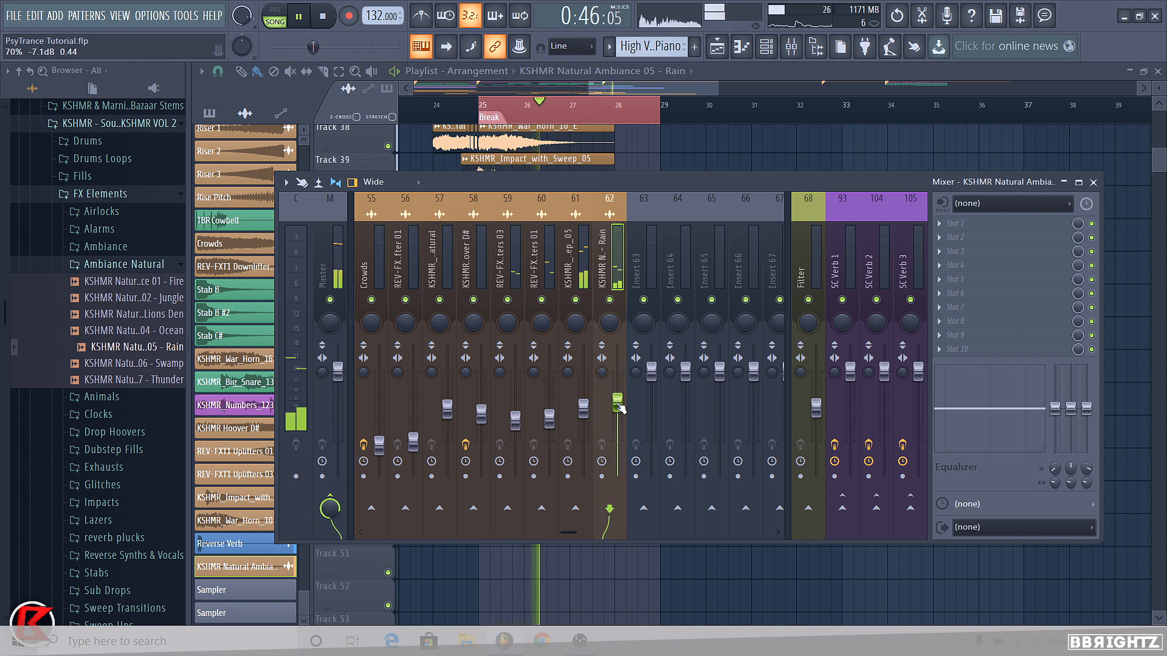
{"action": "left_click", "coordinate": [792, 44]}
{"action": "left_click", "coordinate": [794, 42]}
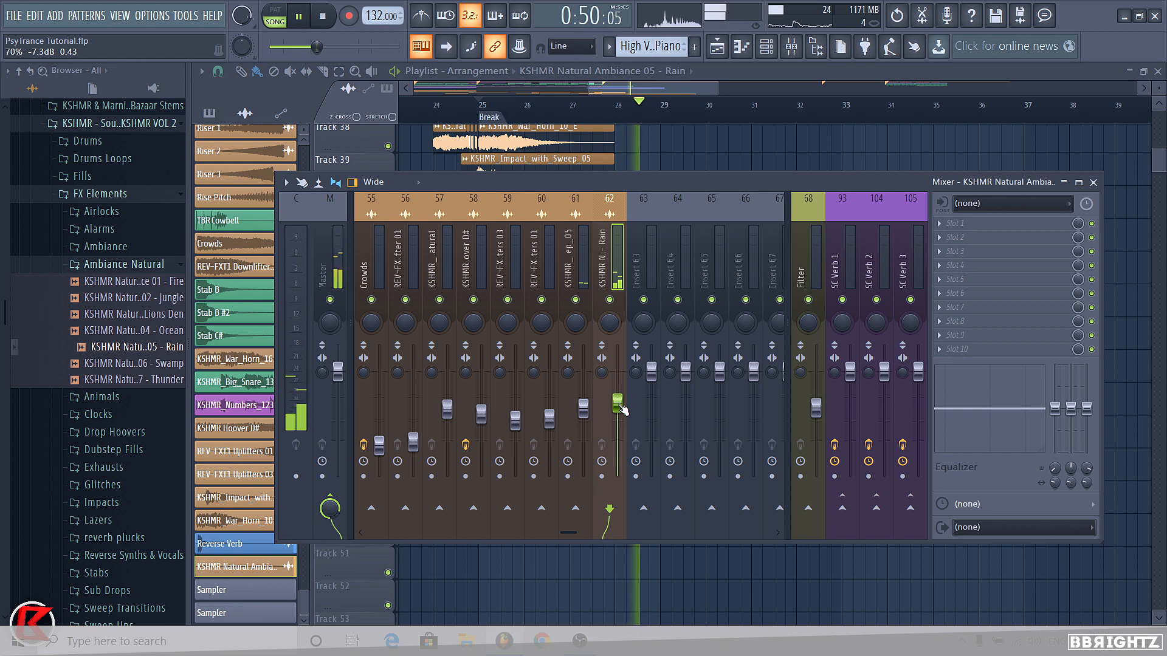
{"action": "key", "text": "space"}
Create an automation clip for the Rain insert's volume spanning bars 25 to 29 of the playlist.
{"action": "right_click", "coordinate": [617, 408]}
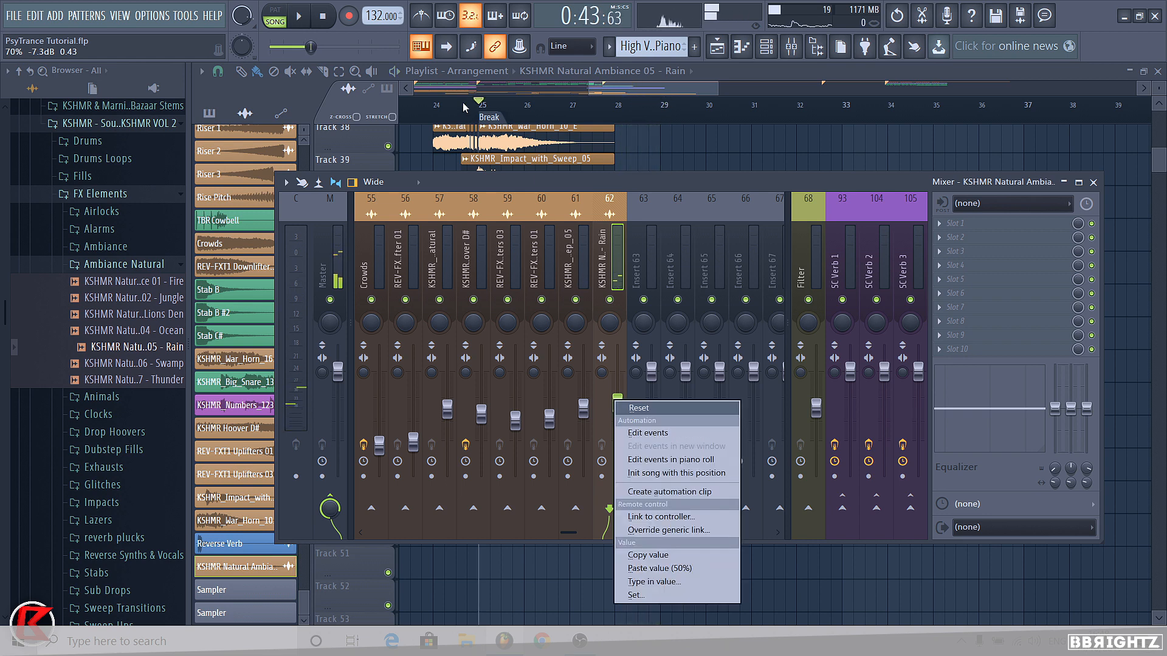
{"action": "left_click", "coordinate": [644, 494]}
{"action": "left_click", "coordinate": [692, 156], "text": "ctrl"}
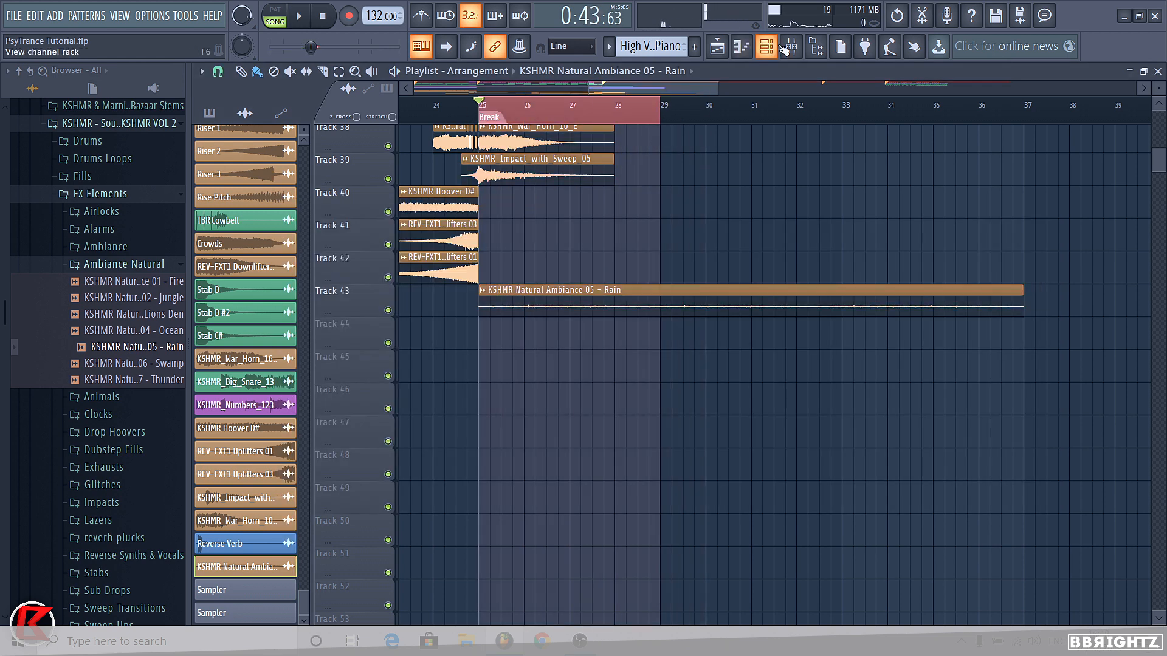
{"action": "left_click", "coordinate": [792, 53]}
{"action": "right_click", "coordinate": [617, 402]}
{"action": "left_click", "coordinate": [644, 493]}
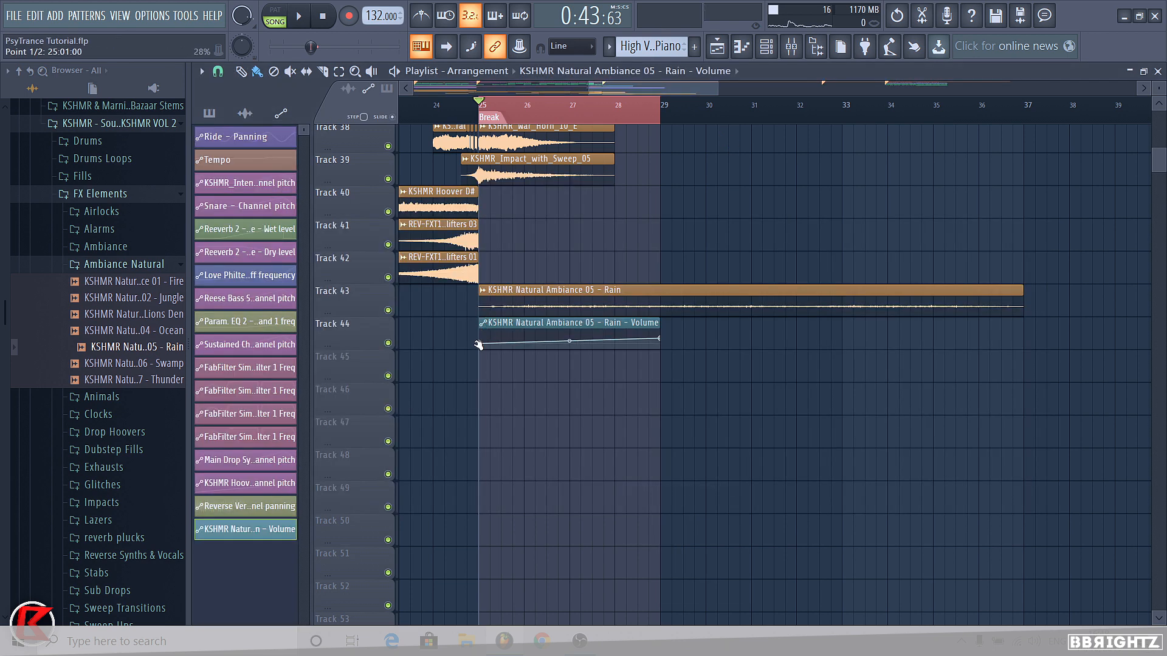
Clear the time selection, play the arrangement from bar 24, and collapse the open KSHMR Vol 2 sample folders.
{"action": "right_click", "coordinate": [438, 112]}
{"action": "left_click", "coordinate": [436, 111]}
{"action": "key", "text": "space"}
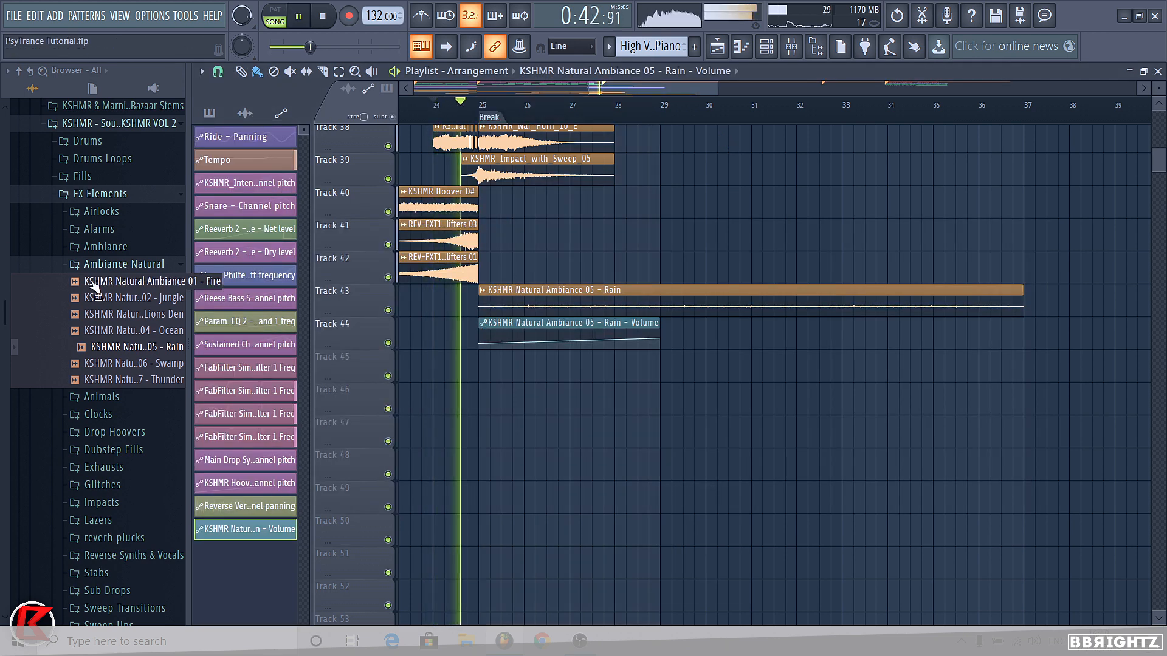
{"action": "left_click", "coordinate": [90, 265]}
{"action": "left_click", "coordinate": [82, 195]}
{"action": "left_click", "coordinate": [83, 124]}
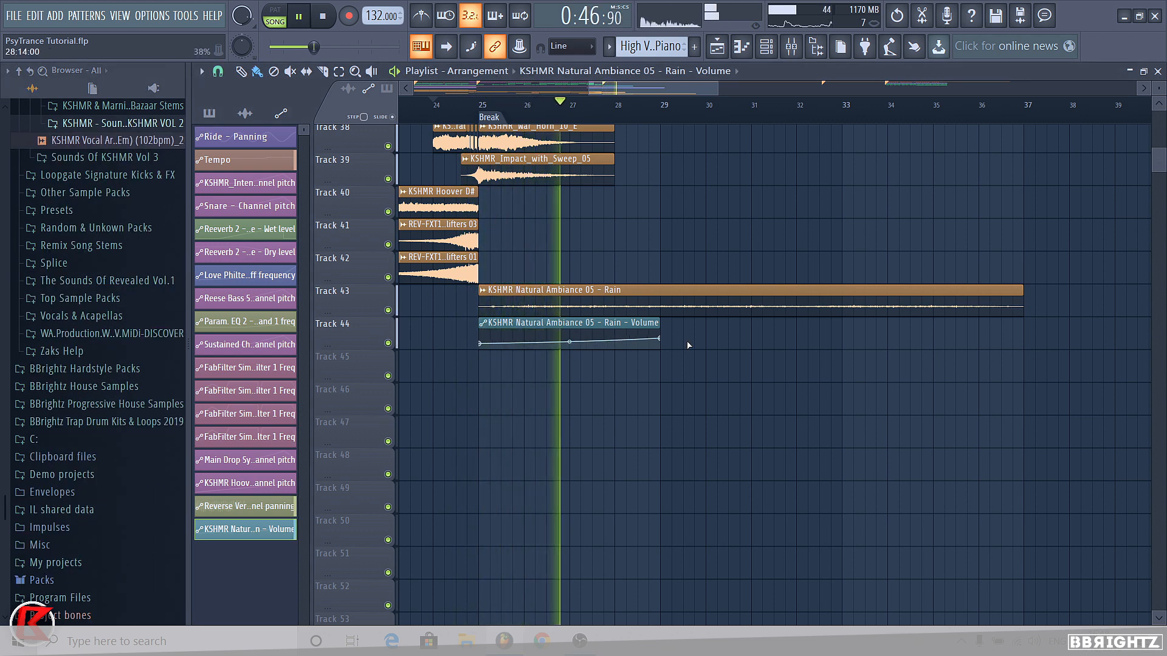
Copy the KSHMR_Impact_with_Sweep_05 clip along Track 39 so that its impact hits at bar 29.
{"action": "scroll", "coordinate": [689, 345], "scroll_direction": "up", "scroll_amount": 6}
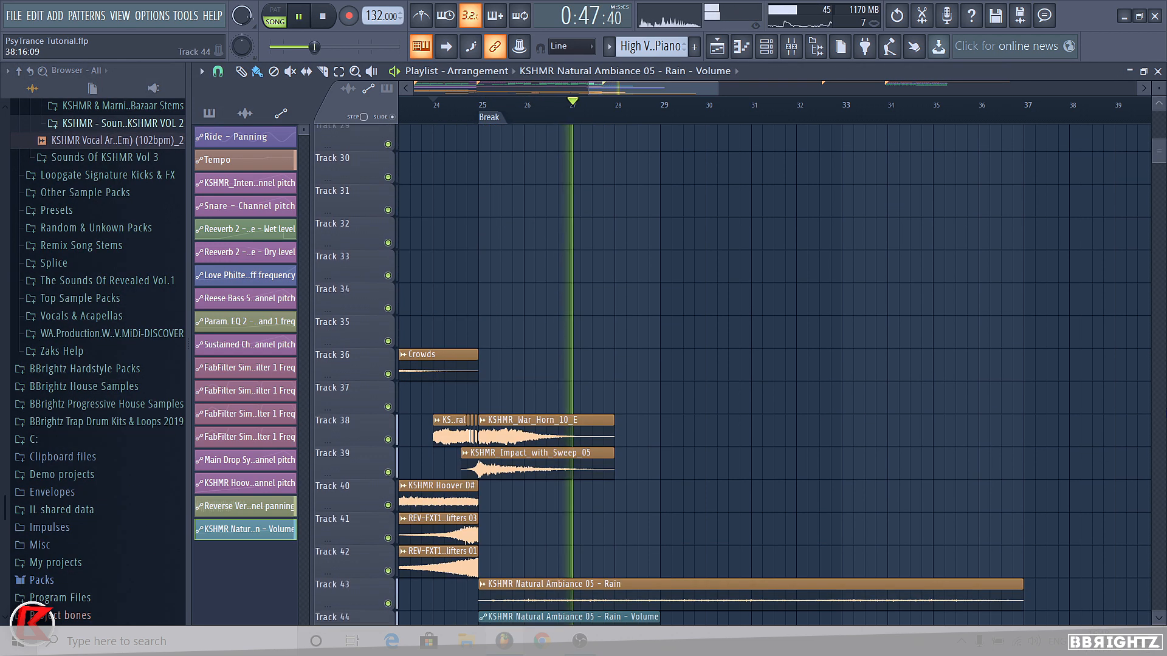
{"action": "left_click", "coordinate": [657, 45]}
{"action": "left_click_drag", "start_coordinate": [520, 555], "coordinate": [701, 551], "text": "shift"}
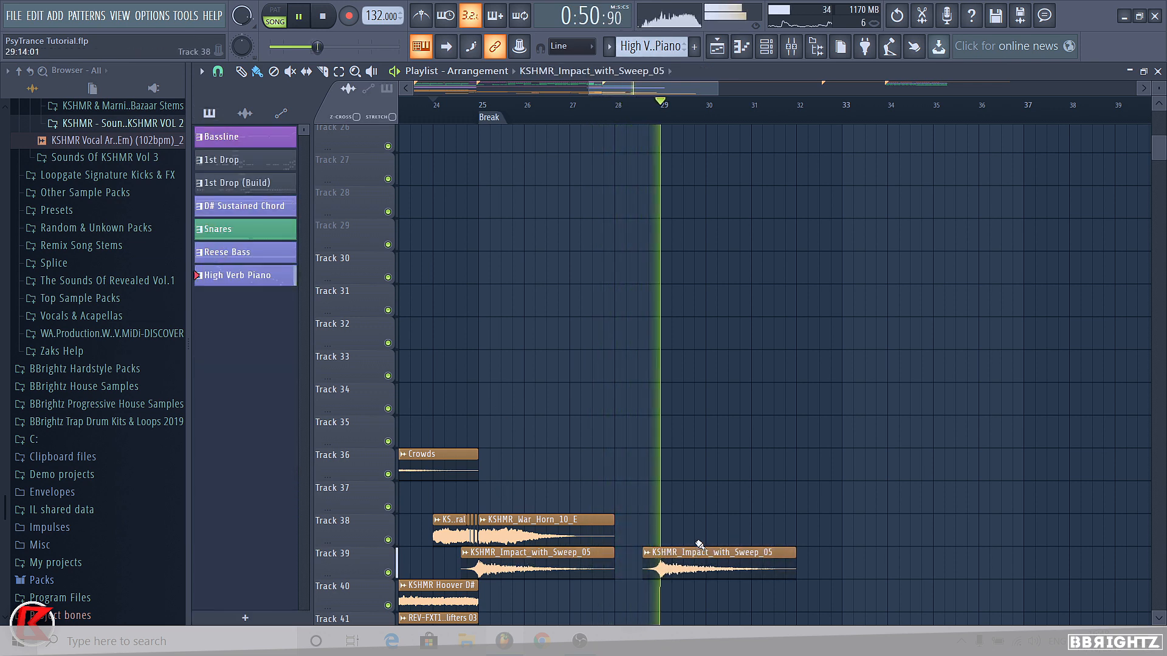
Duplicate the KSHMR Natural Ambiance 05 - Rain clip on Track 43 so the rain continues through the Break up to bar 49.
{"action": "scroll", "coordinate": [628, 311], "scroll_direction": "down", "scroll_amount": 1, "text": "ctrl"}
{"action": "scroll", "coordinate": [638, 333], "scroll_direction": "down", "scroll_amount": 3}
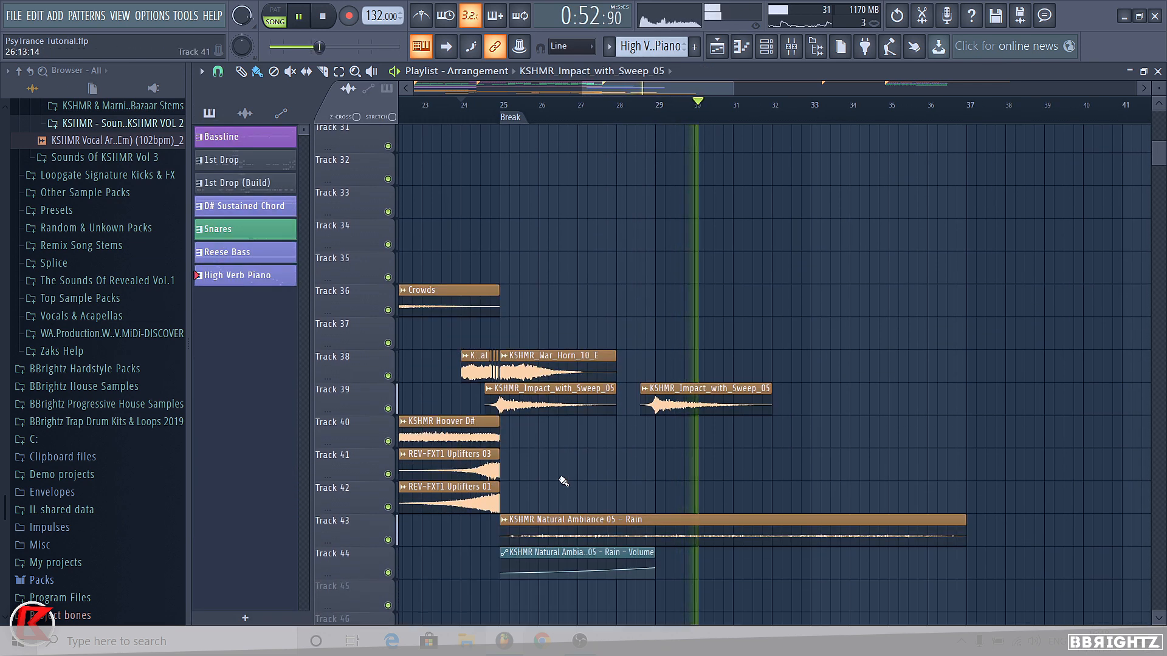
{"action": "left_click", "coordinate": [841, 529]}
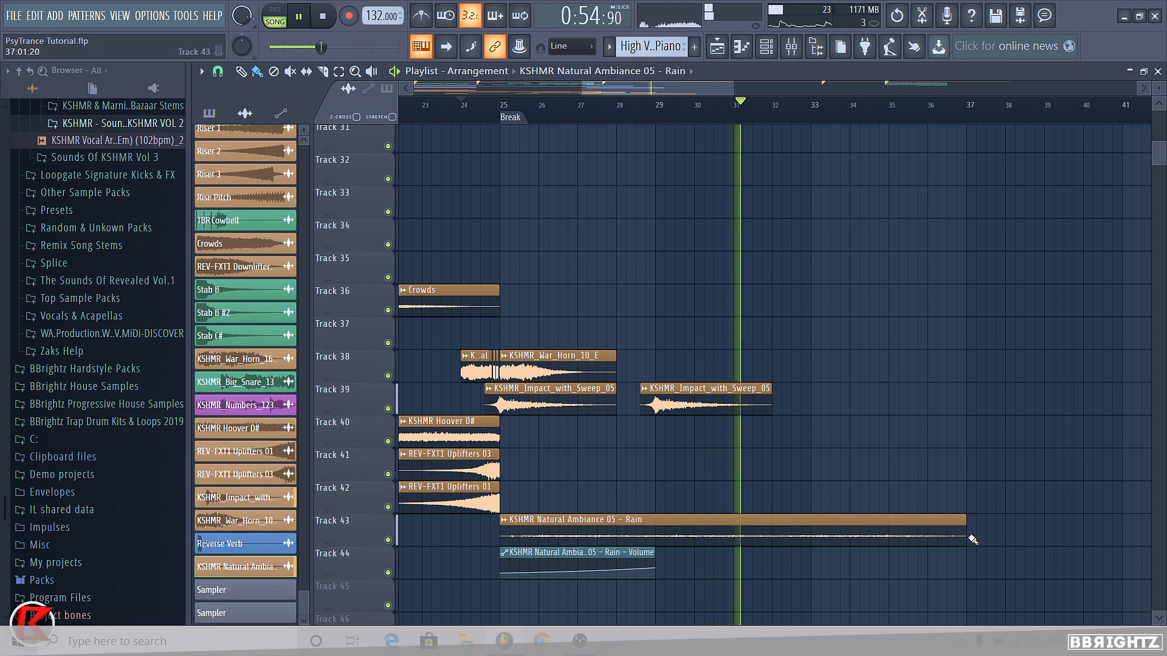
{"action": "scroll", "coordinate": [723, 535], "scroll_direction": "down", "scroll_amount": 1, "text": "ctrl"}
{"action": "key", "text": "space"}
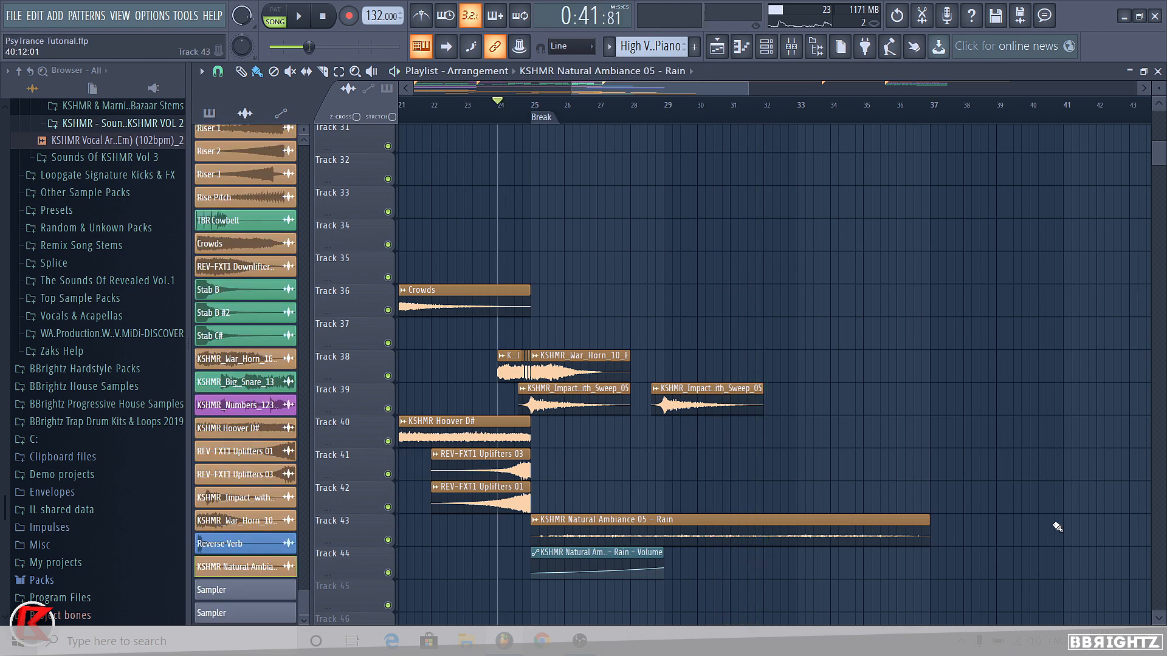
{"action": "scroll", "coordinate": [632, 432], "scroll_direction": "down", "scroll_amount": 4, "text": "ctrl"}
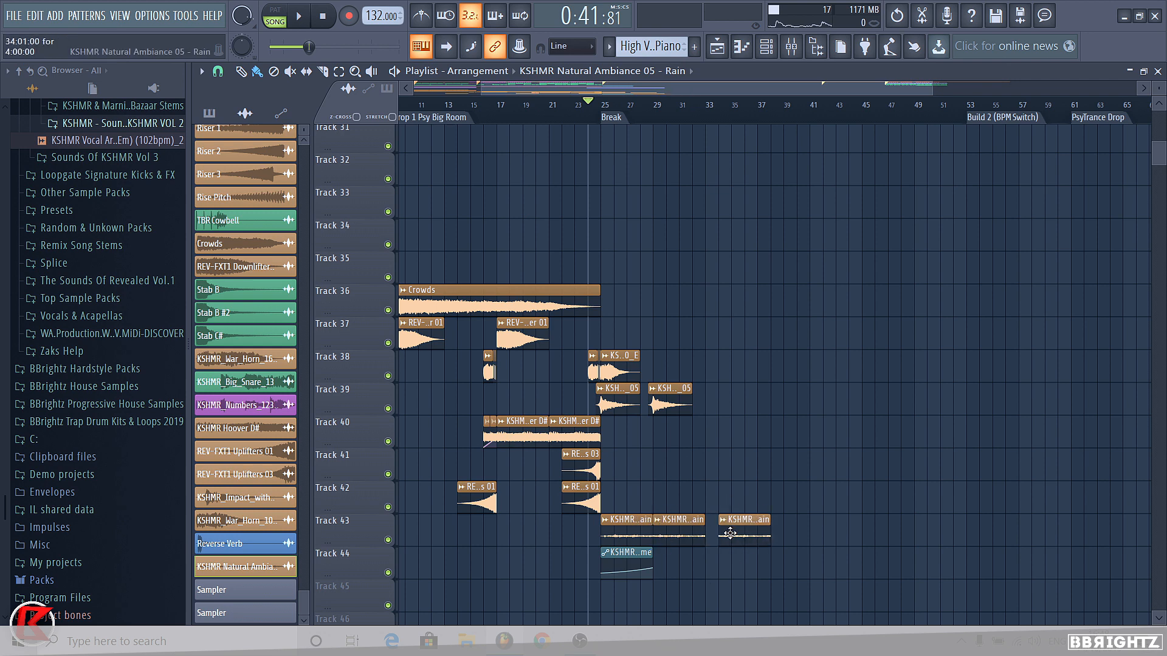
{"action": "left_click_drag", "start_coordinate": [834, 532], "coordinate": [740, 525], "text": "ctrl"}
{"action": "key", "text": "ctrl+b"}
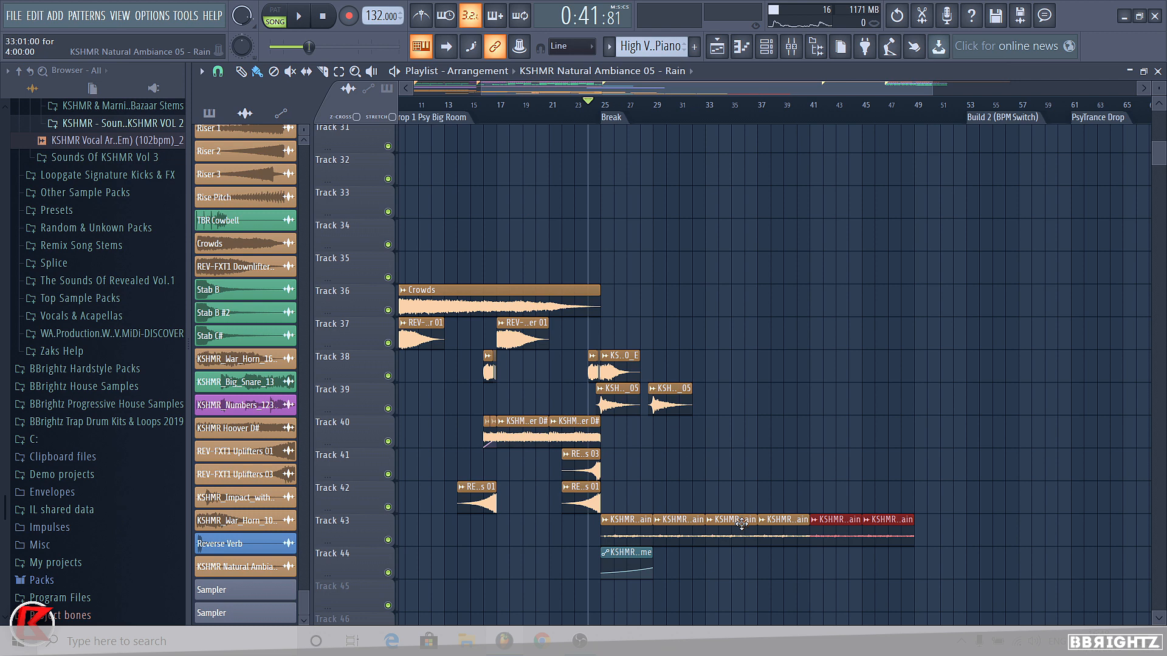
{"action": "scroll", "coordinate": [1008, 230], "scroll_direction": "up", "scroll_amount": 2, "text": "ctrl"}
{"action": "scroll", "coordinate": [903, 129], "scroll_direction": "down", "scroll_amount": 2, "text": "ctrl"}
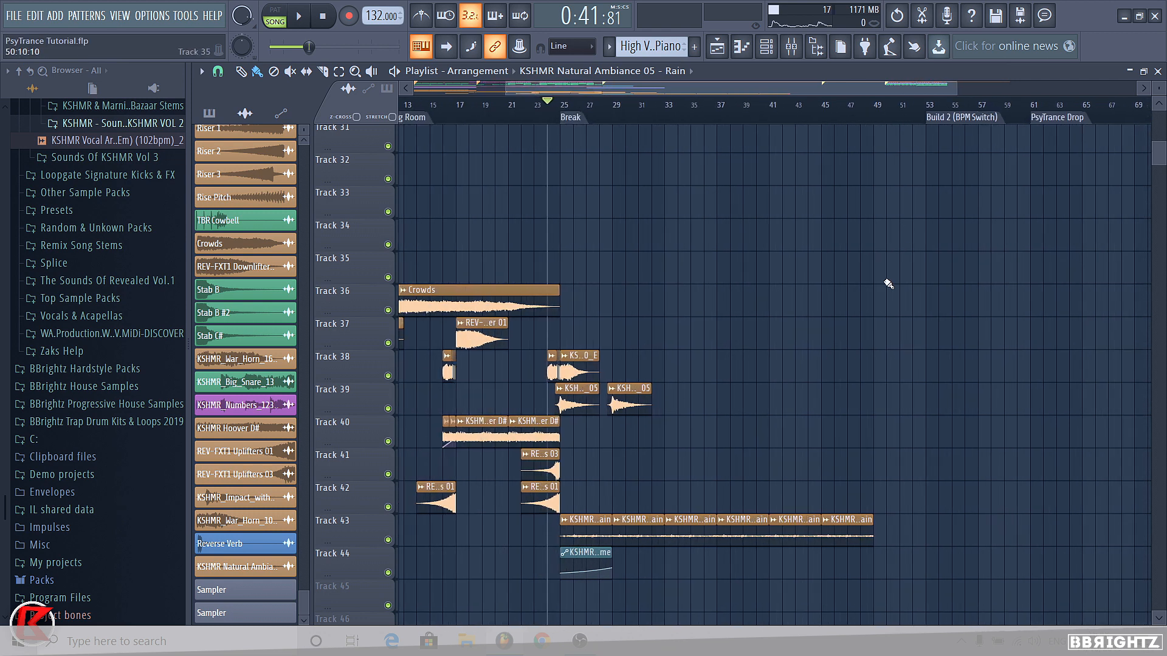
Play the Break and move the Reverse Verb panning automation clip from Track 16 onto Track 17, over the Reverse Verb clip.
{"action": "key", "text": "space"}
{"action": "scroll", "coordinate": [518, 357], "scroll_direction": "up", "scroll_amount": 10}
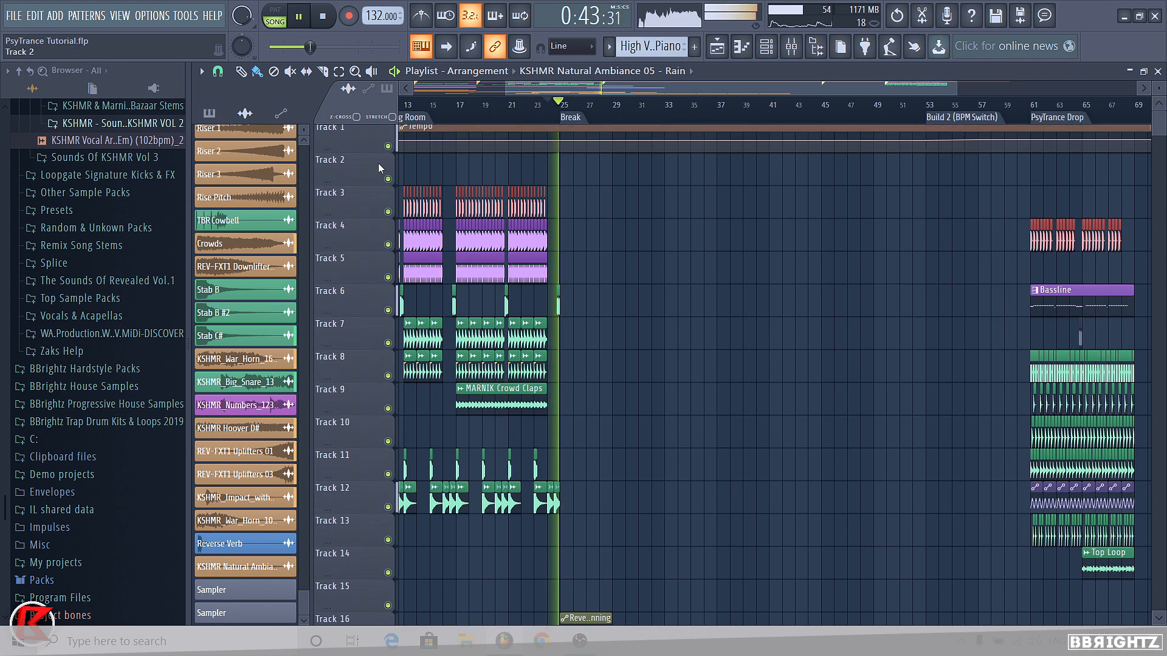
{"action": "scroll", "coordinate": [648, 314], "scroll_direction": "down", "scroll_amount": 4}
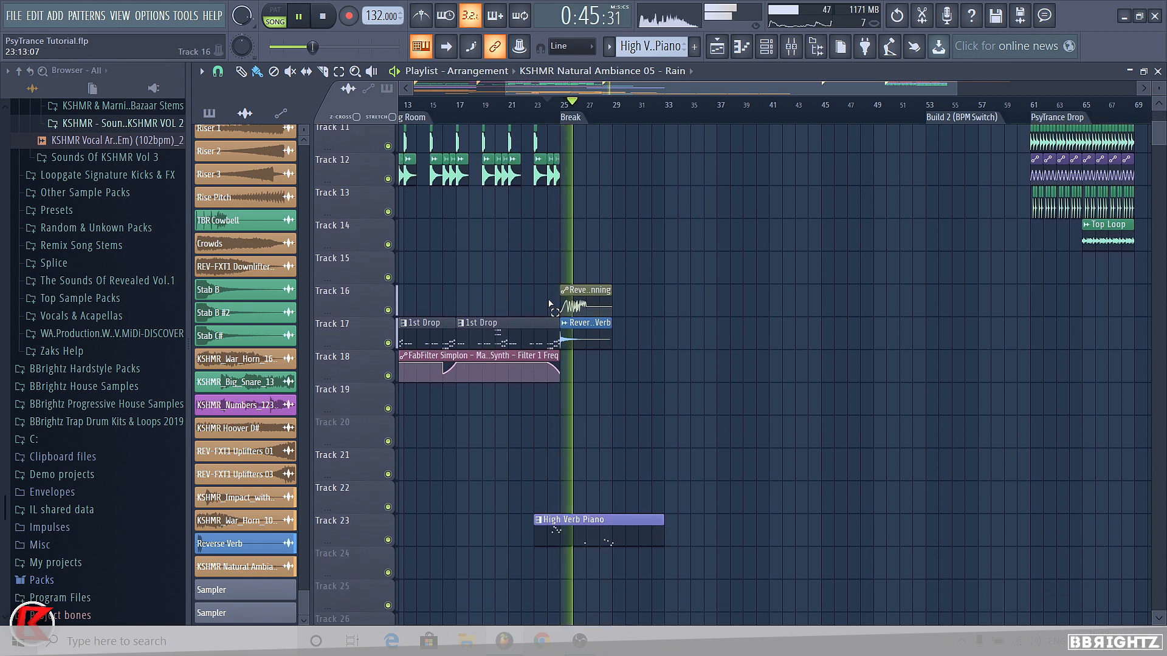
{"action": "left_click", "coordinate": [650, 47]}
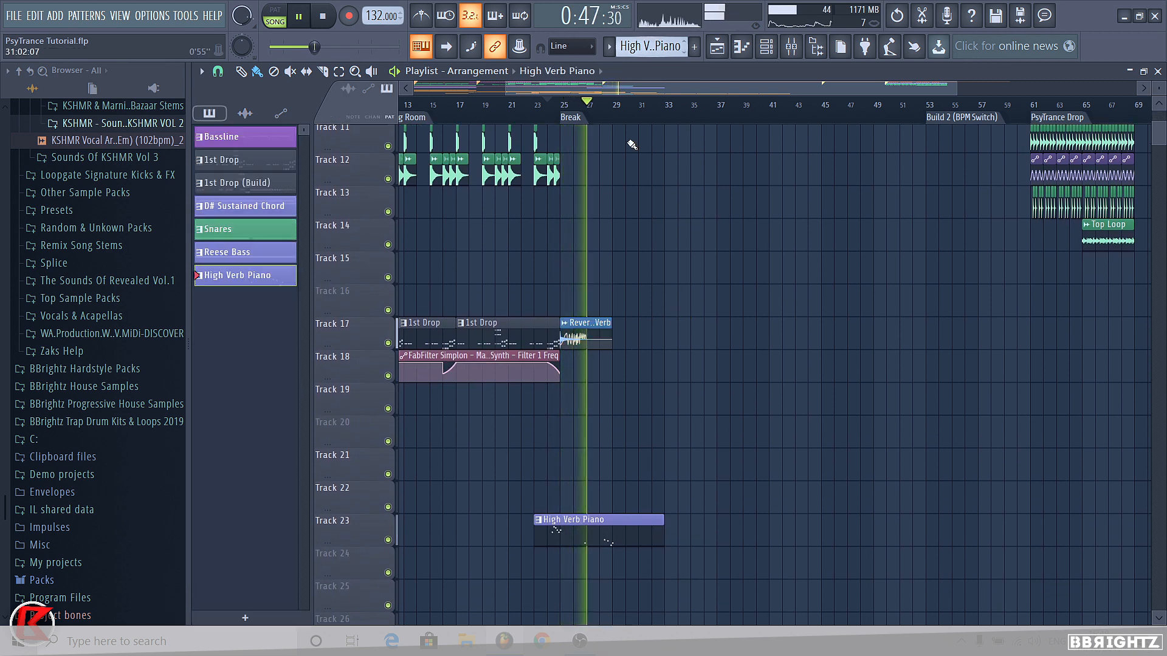
Collapse the Sounds Of KSHMR Vol 2 folder and its parent KSHMR Stems & Packs folder in the sample browser.
{"action": "scroll", "coordinate": [630, 143], "scroll_direction": "down", "scroll_amount": 1}
{"action": "scroll", "coordinate": [640, 398], "scroll_direction": "down", "scroll_amount": 1}
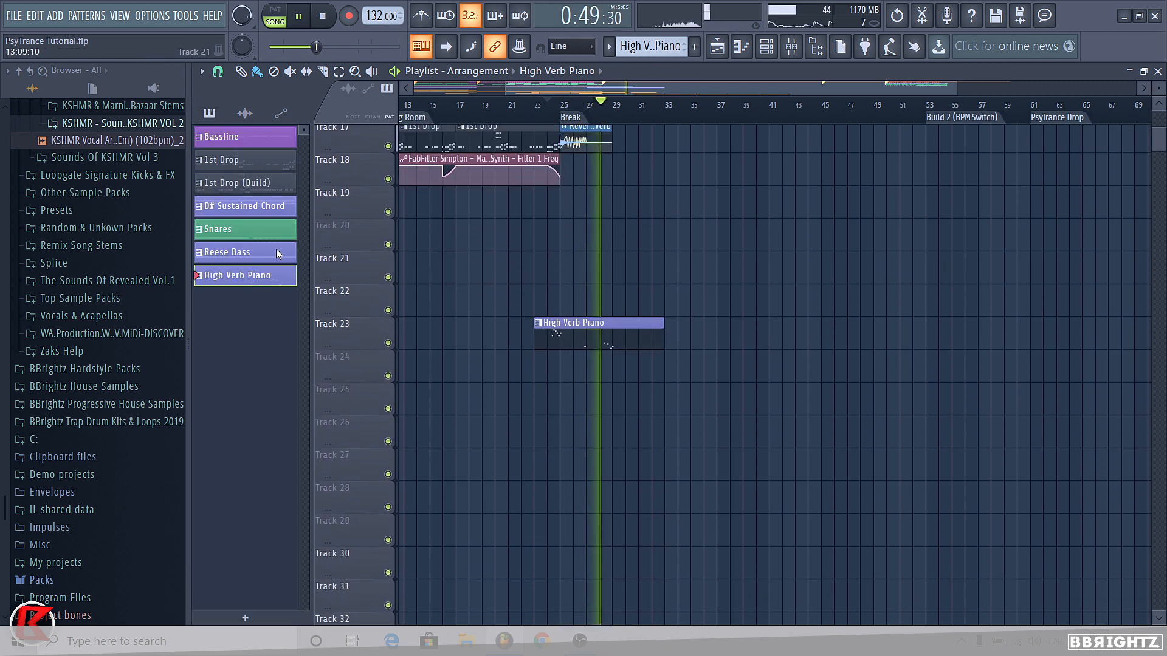
{"action": "scroll", "coordinate": [76, 291], "scroll_direction": "up", "scroll_amount": 4}
{"action": "left_click", "coordinate": [92, 285]}
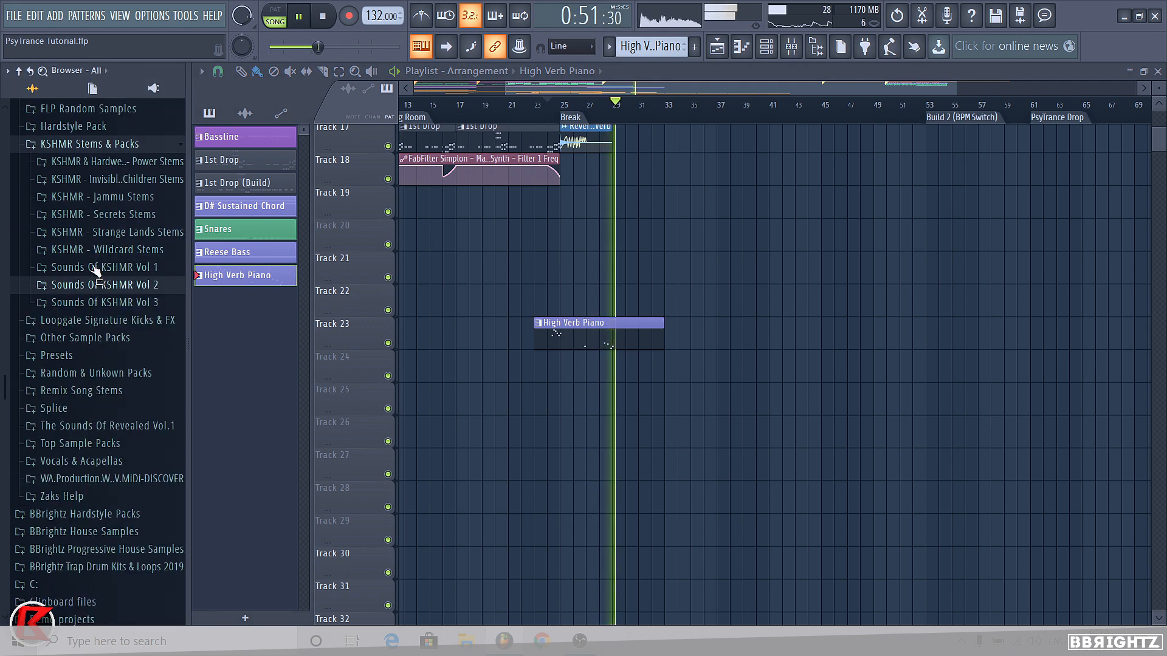
{"action": "left_click", "coordinate": [83, 142]}
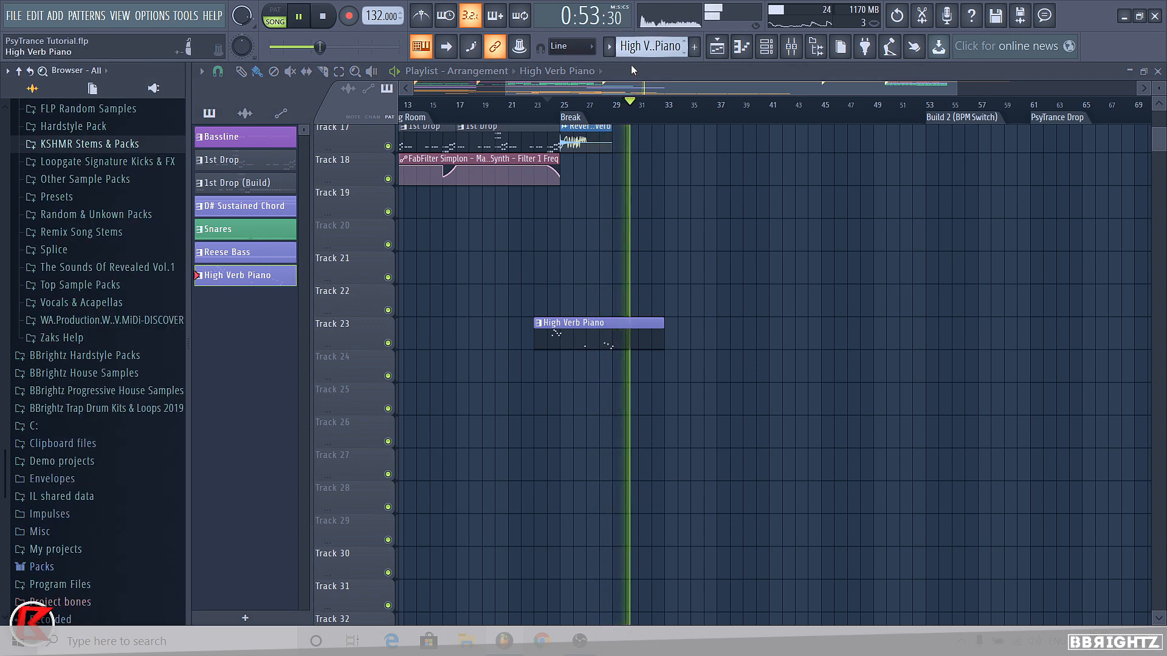
Stop playback, create a new pattern, name it Pad and give it the periwinkle blue preset color.
{"action": "key", "text": "space"}
{"action": "scroll", "coordinate": [643, 48], "scroll_direction": "down", "scroll_amount": 1}
{"action": "right_click", "coordinate": [643, 47]}
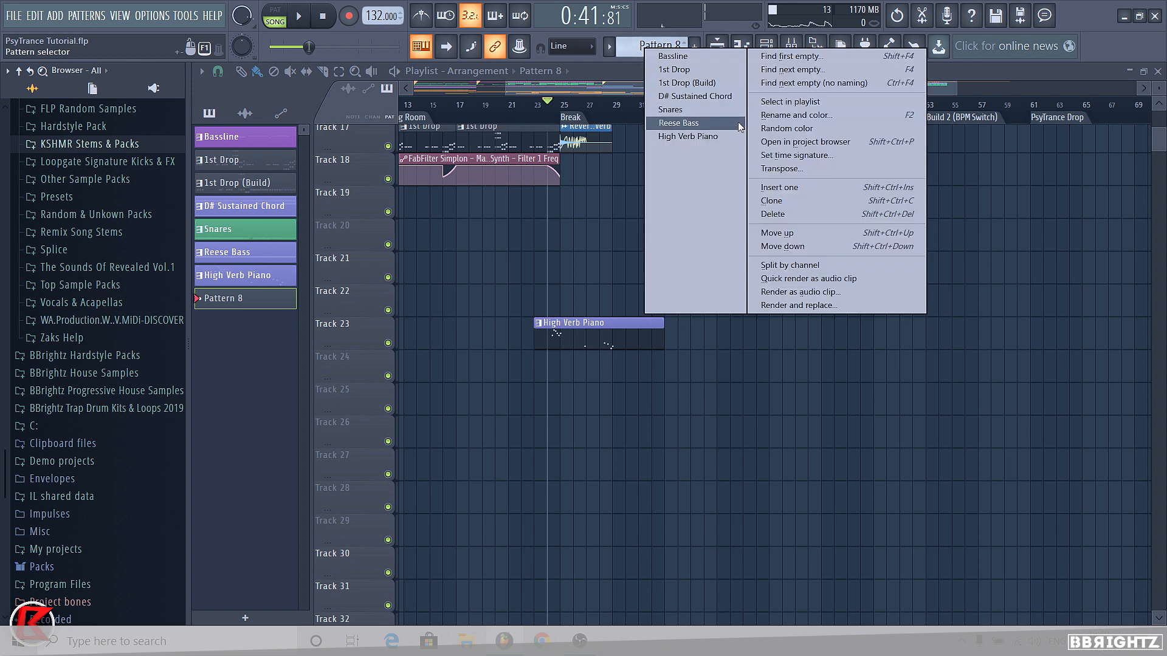
{"action": "left_click", "coordinate": [789, 128]}
{"action": "right_click", "coordinate": [662, 45]}
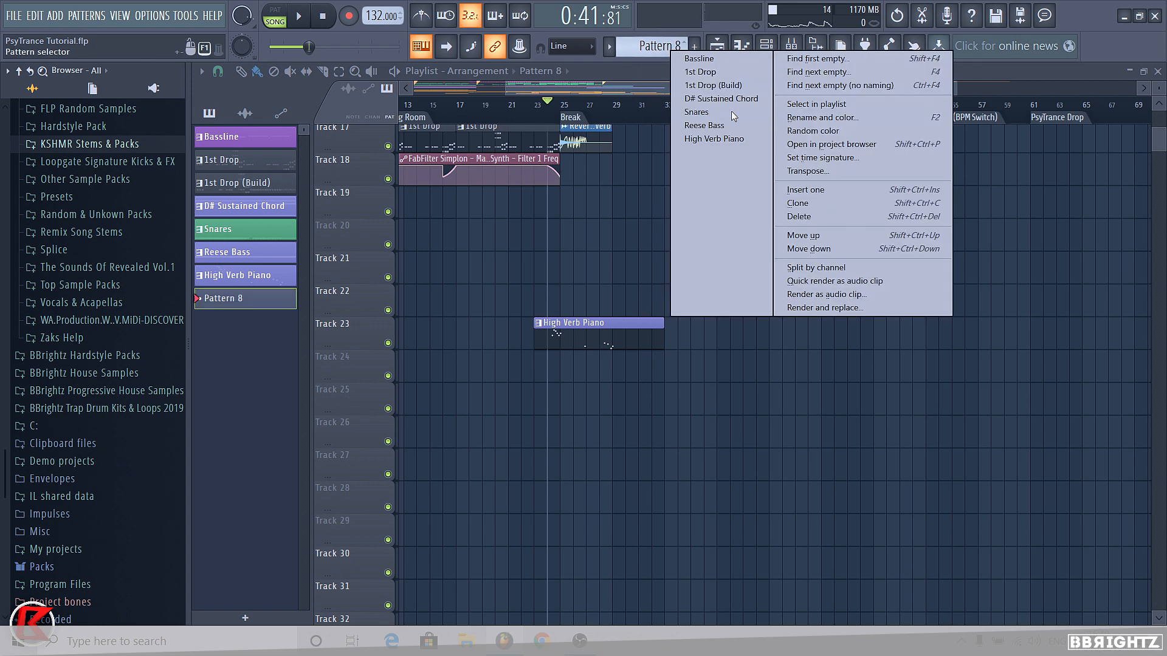
{"action": "left_click", "coordinate": [790, 119]}
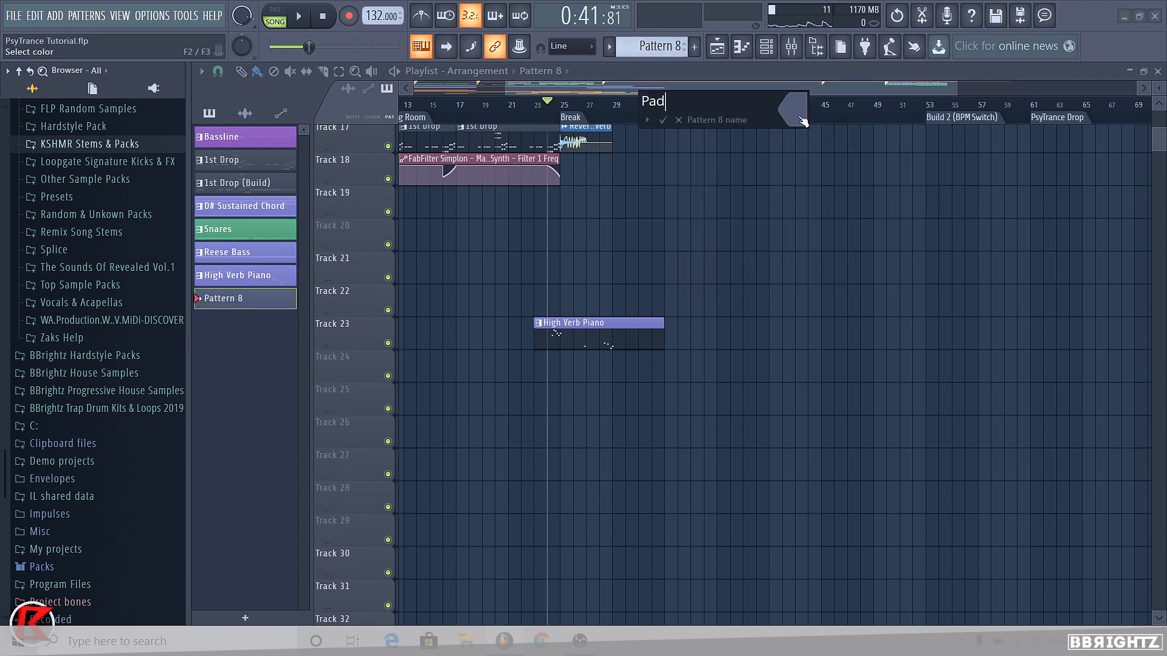
{"action": "left_click", "coordinate": [801, 119]}
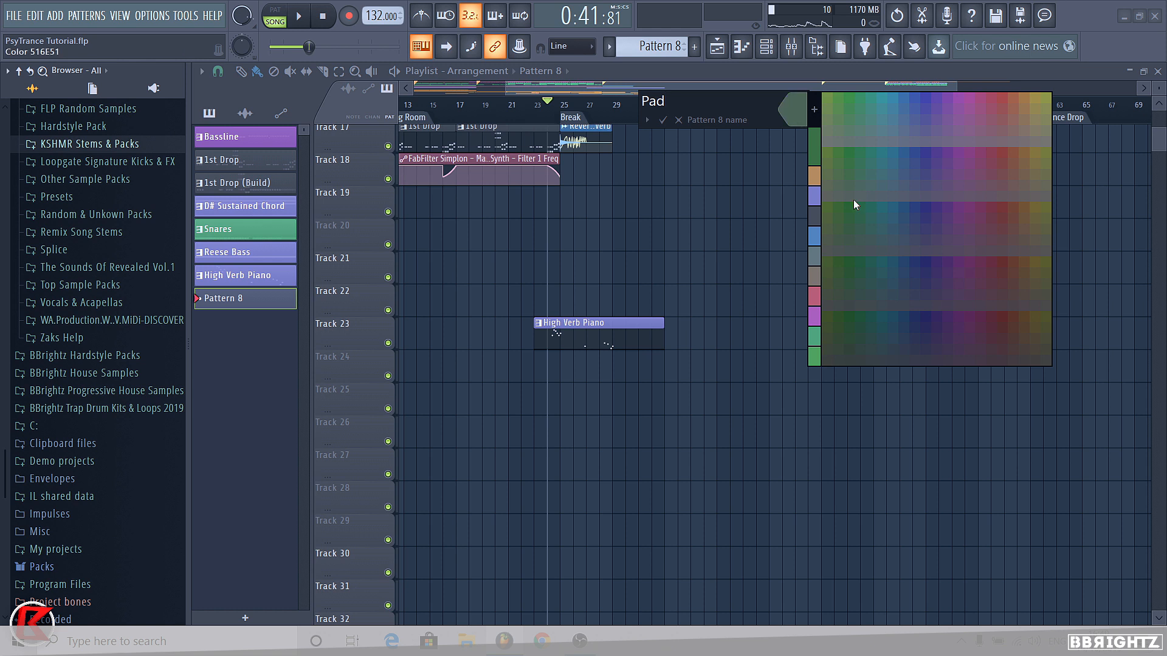
{"action": "left_click", "coordinate": [814, 198]}
{"action": "key", "text": "Return"}
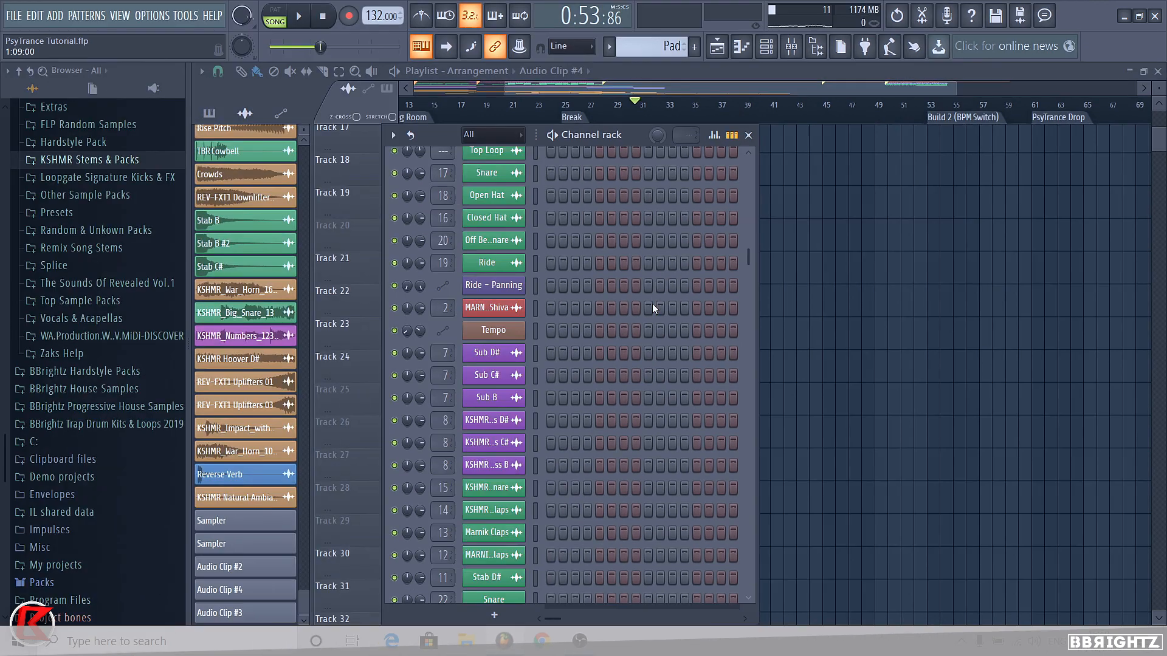
Replace the Audio Clip #2 channel in the channel rack with a Sylenth1 instrument.
{"action": "scroll", "coordinate": [652, 304], "scroll_direction": "up", "scroll_amount": 3}
{"action": "scroll", "coordinate": [613, 268], "scroll_direction": "down", "scroll_amount": 10}
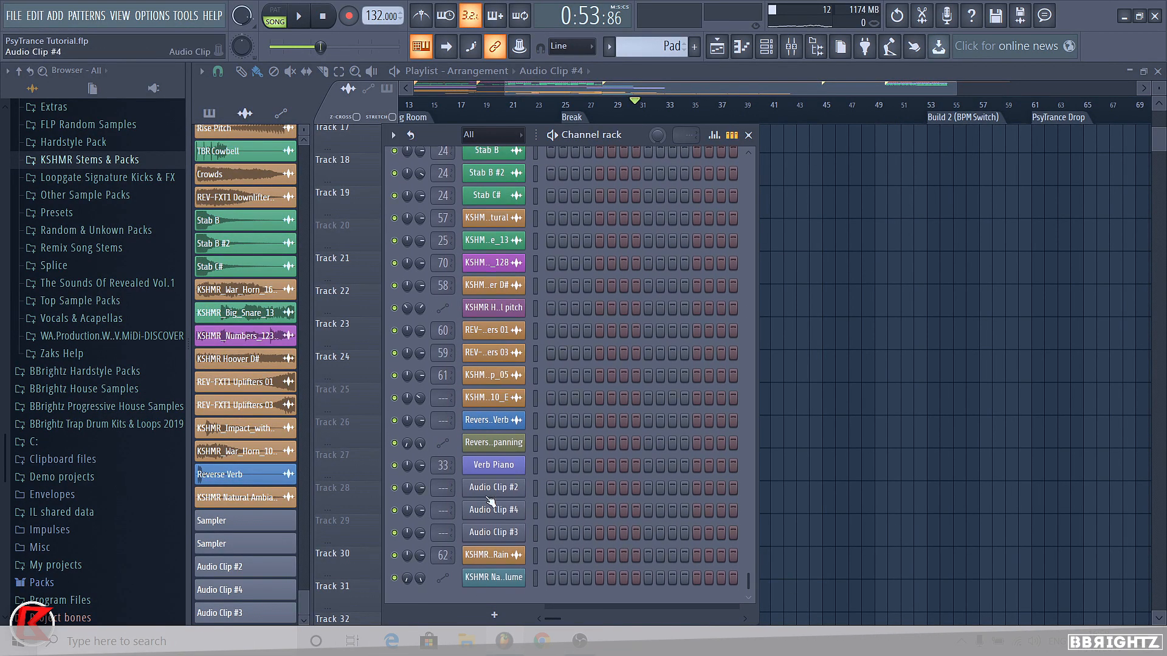
{"action": "right_click", "coordinate": [489, 496]}
{"action": "mouse_move", "coordinate": [581, 562]}
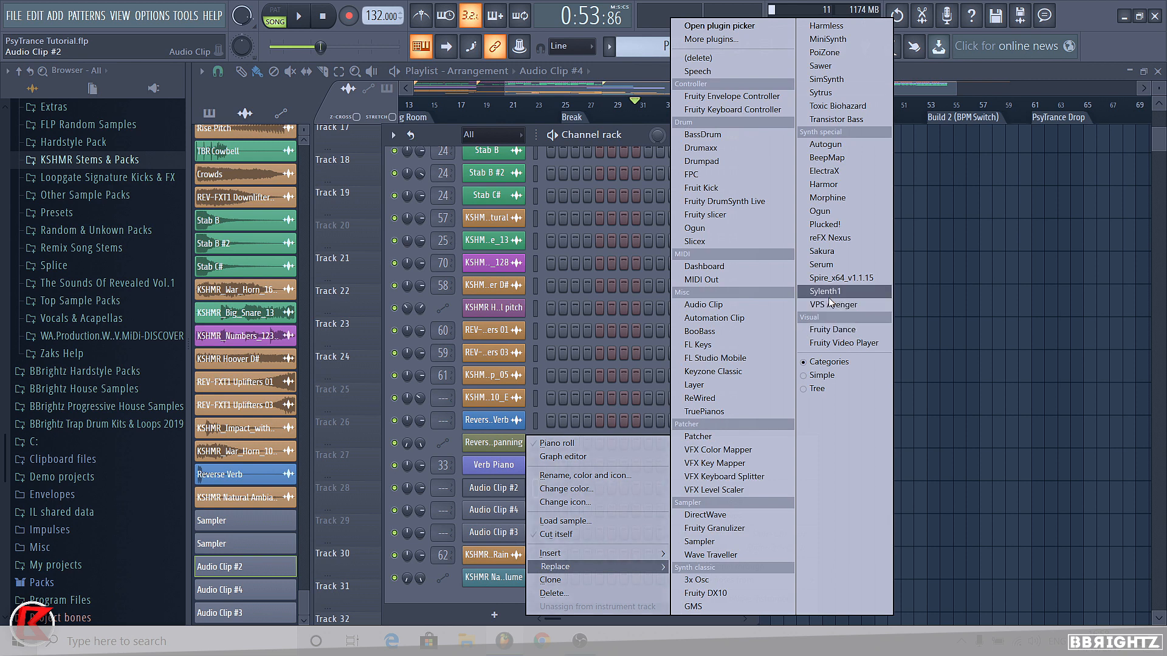
{"action": "left_click", "coordinate": [839, 299]}
{"action": "left_click", "coordinate": [598, 415]}
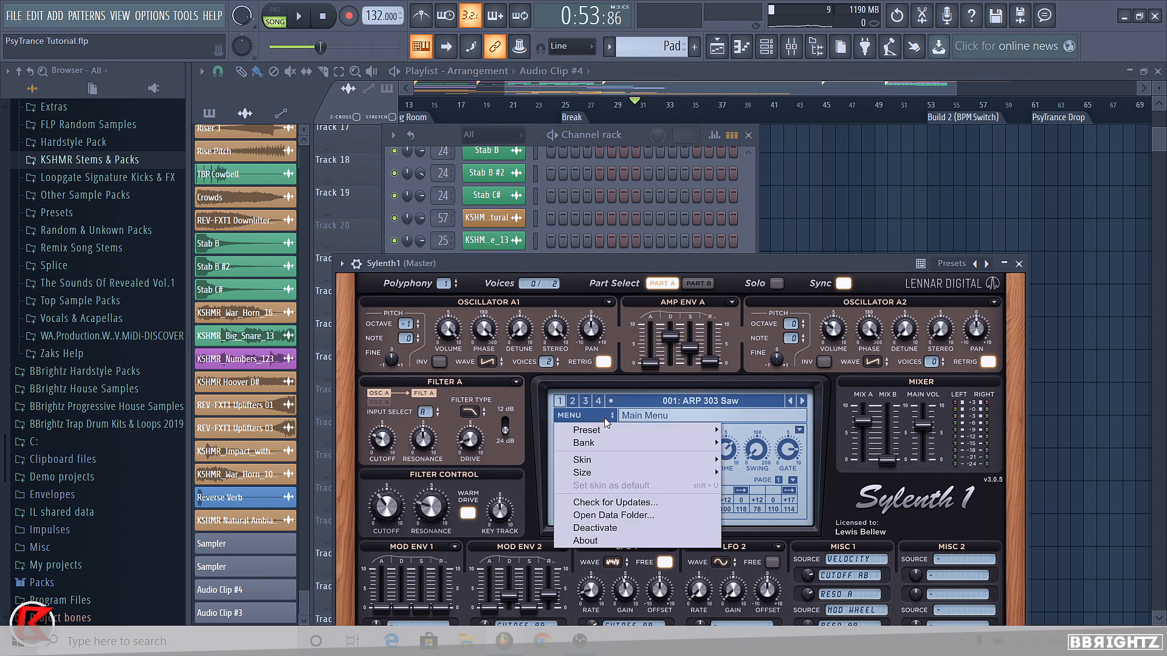
{"action": "mouse_move", "coordinate": [627, 444]}
{"action": "mouse_move", "coordinate": [781, 448]}
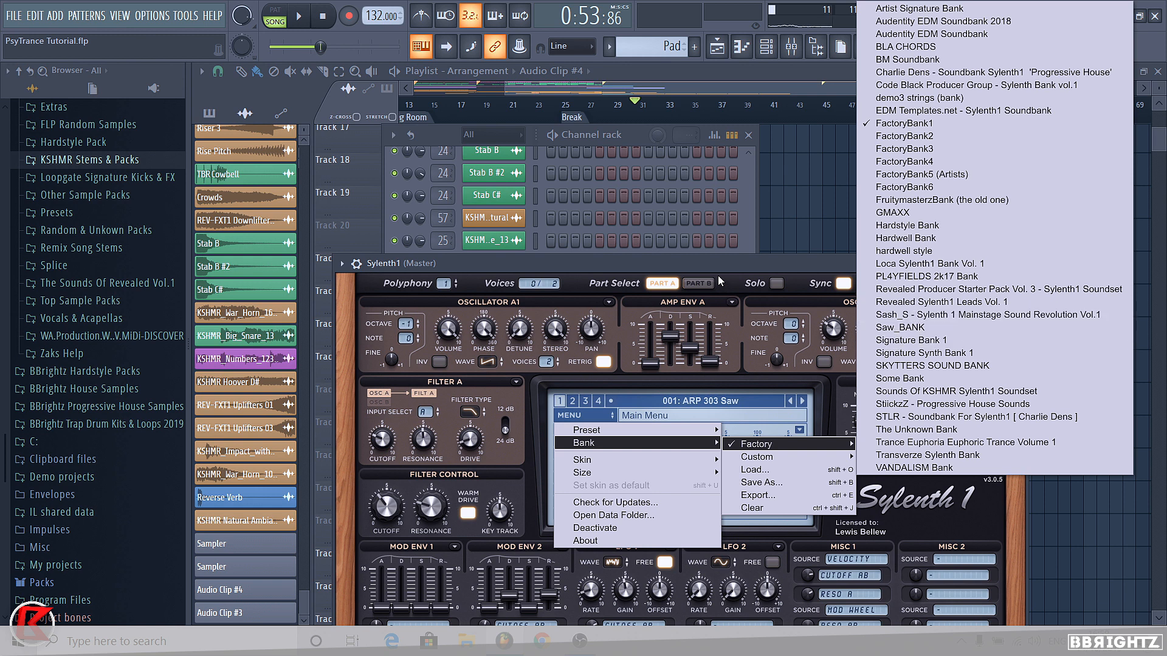
{"action": "left_click", "coordinate": [760, 265]}
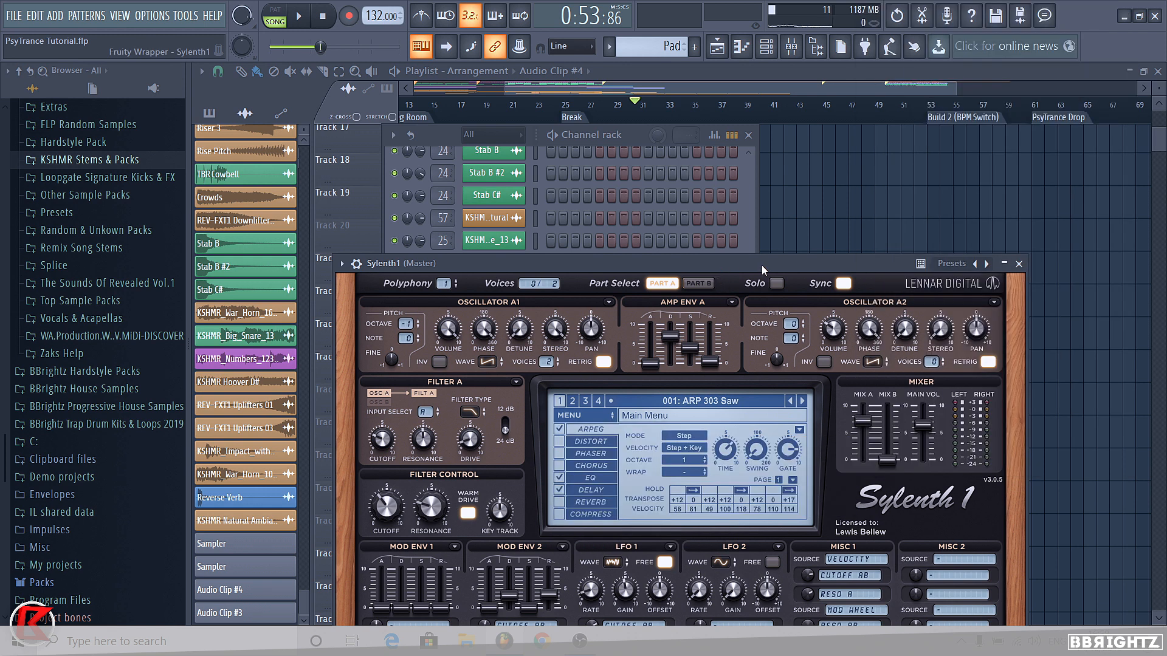
{"action": "left_click", "coordinate": [1018, 264]}
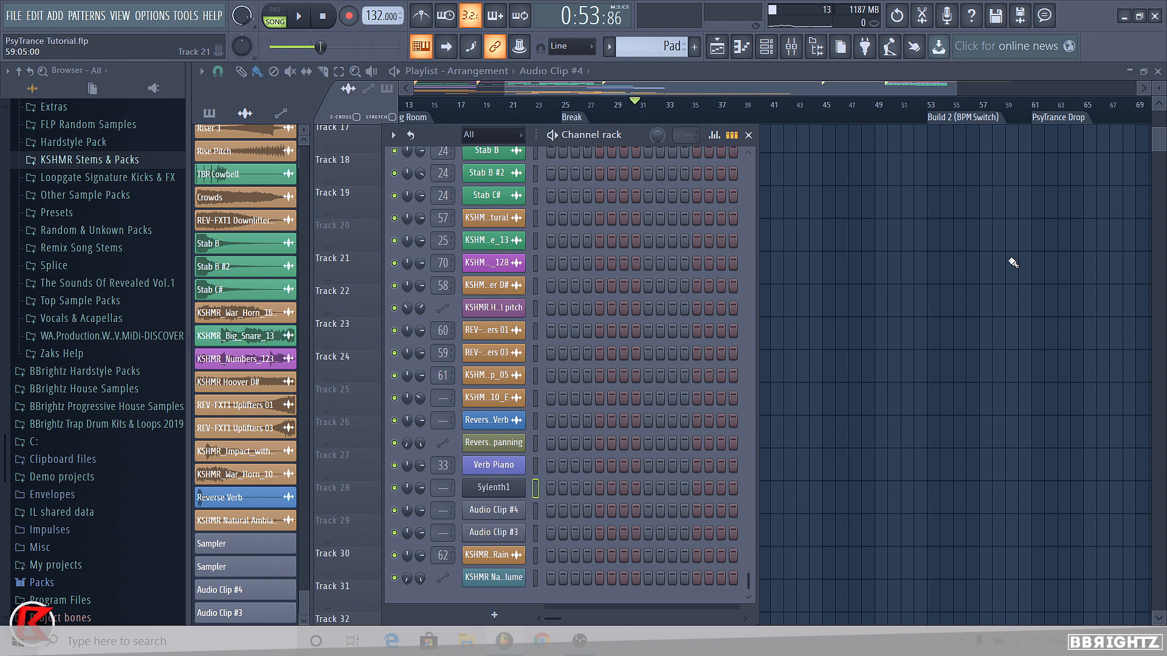
Open the Sylenth1 channel and load the factory bank Trance Euphoria Euphoric Trance Volume 1.
{"action": "left_click", "coordinate": [525, 487]}
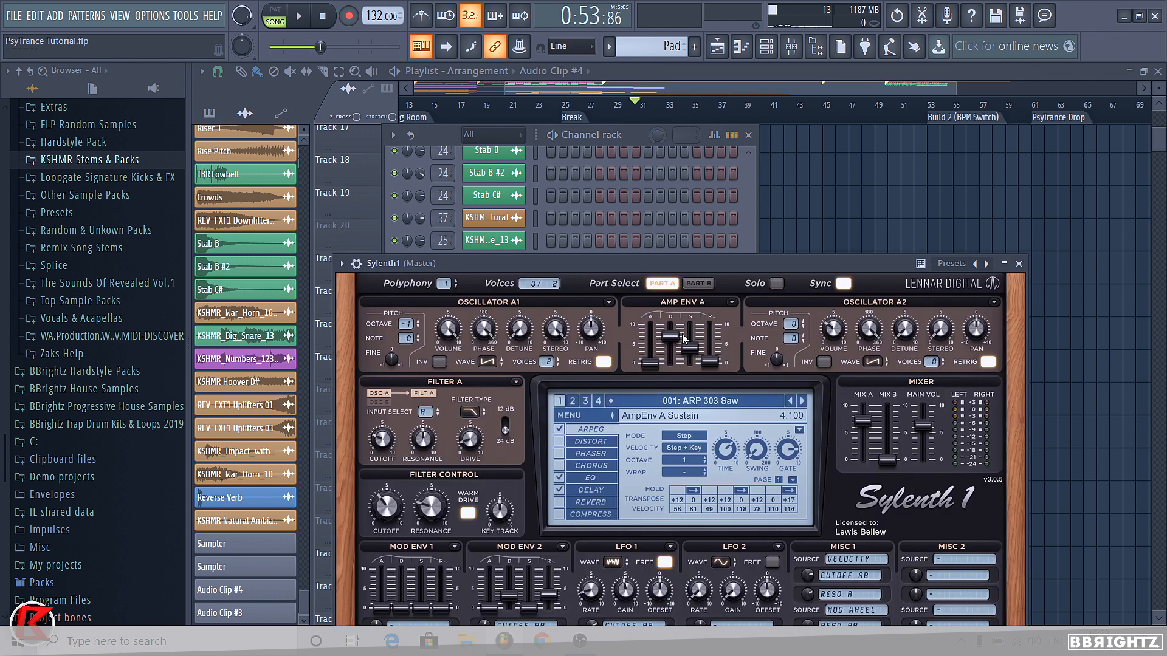
{"action": "left_click", "coordinate": [601, 415]}
{"action": "mouse_move", "coordinate": [751, 447]}
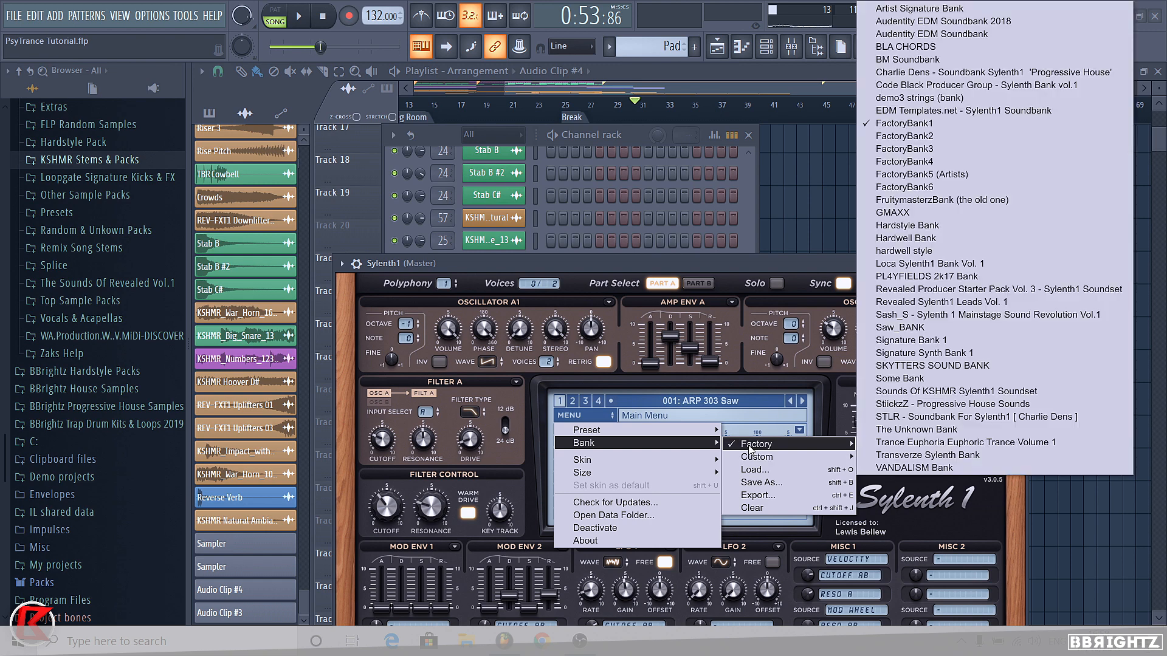
{"action": "left_click", "coordinate": [933, 447]}
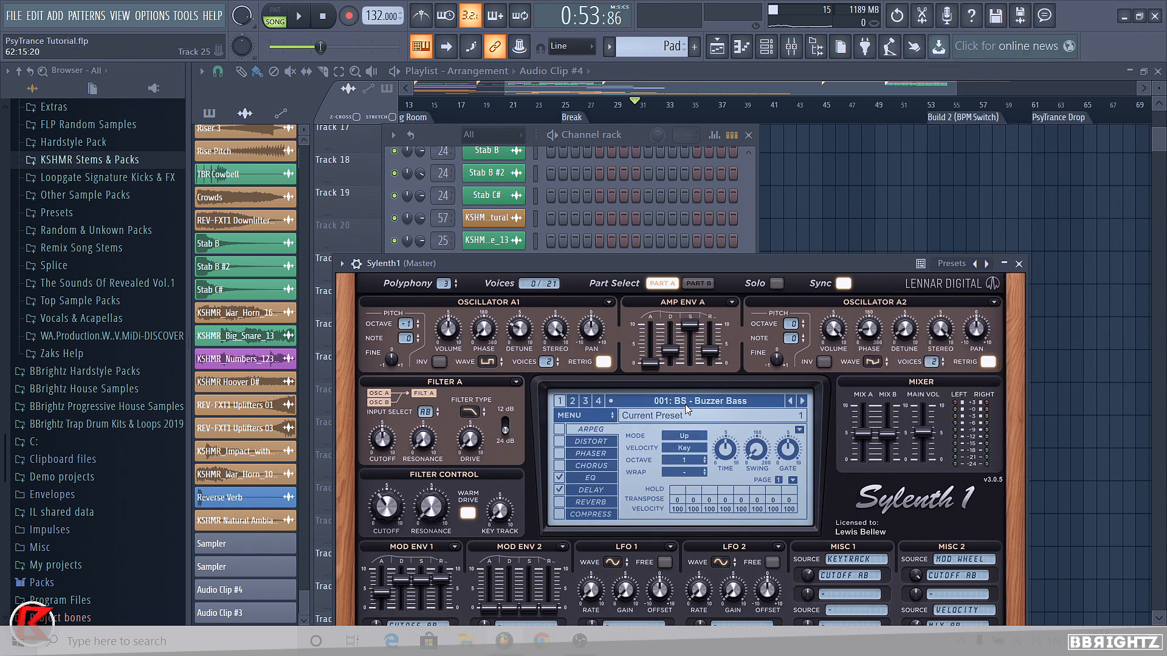
Load the preset 070: PD - Epic Trance Pad, move the synth window higher and audition the sound with a B4 note.
{"action": "left_click", "coordinate": [686, 406]}
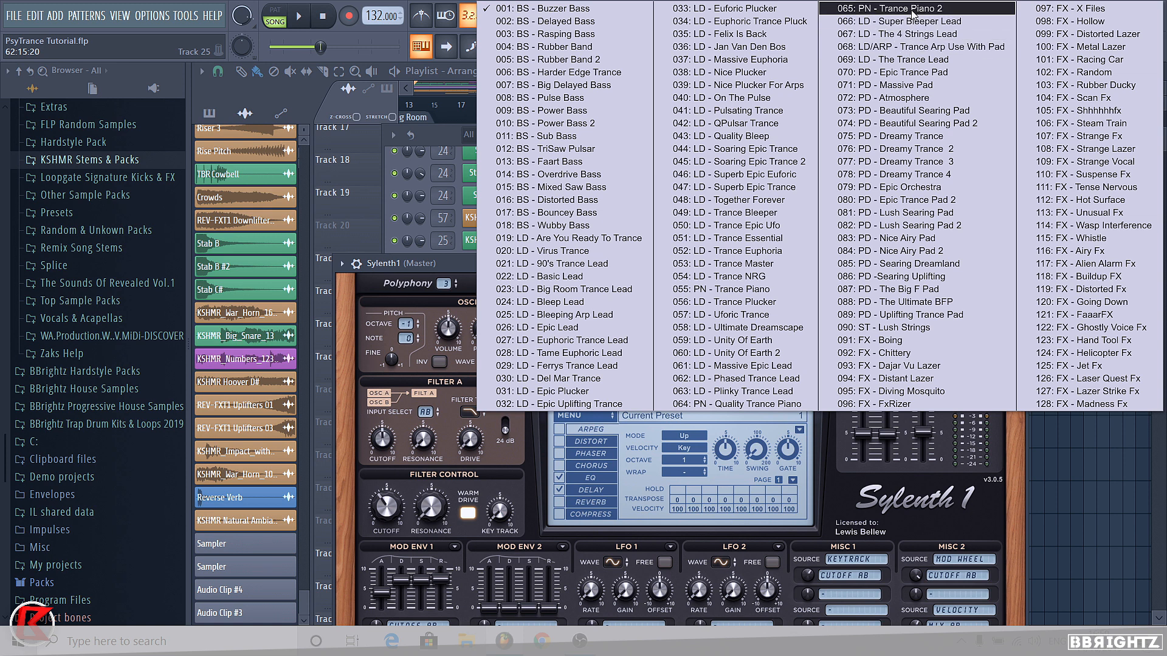
{"action": "left_click", "coordinate": [911, 73]}
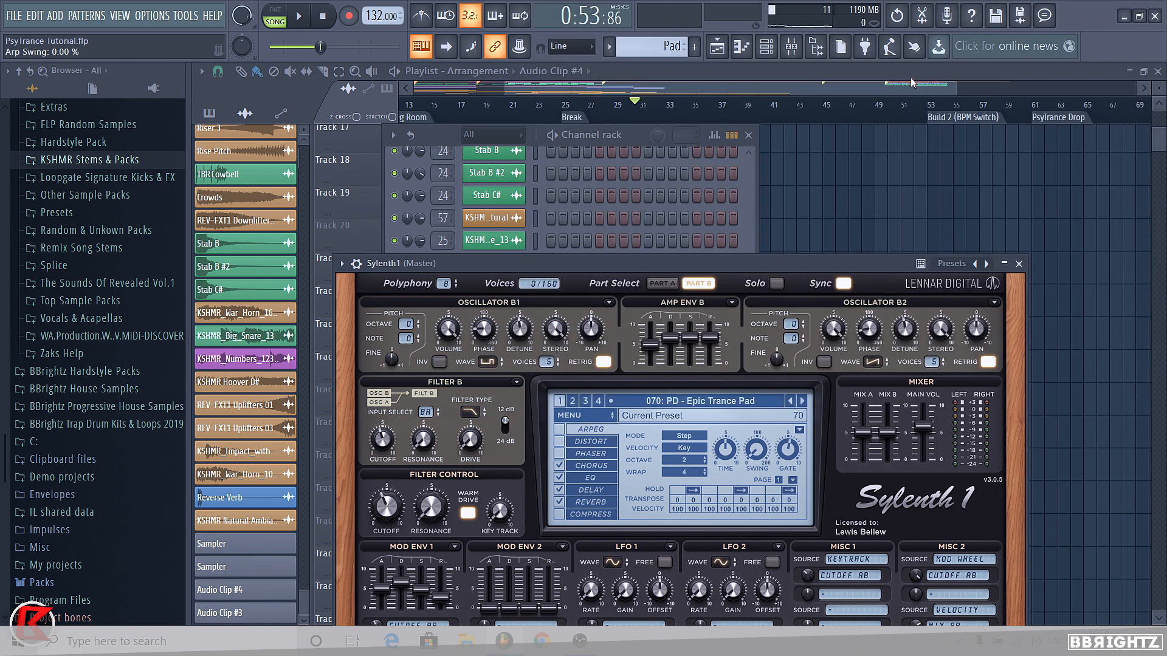
{"action": "left_click_drag", "start_coordinate": [633, 263], "coordinate": [645, 174]}
{"action": "key", "text": "m"}
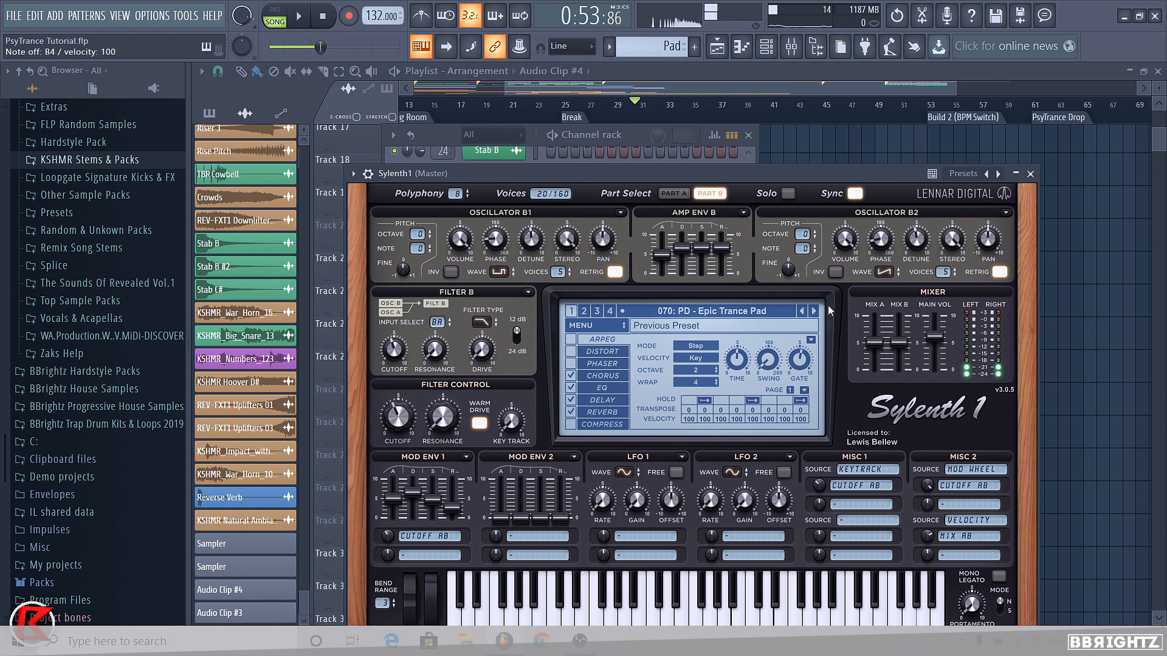
Browse the synth's pad presets from 071: PD - Massive Pad to 075: PD - Dreamy Trance, auditioning them with a B4 note.
{"action": "left_click", "coordinate": [813, 312]}
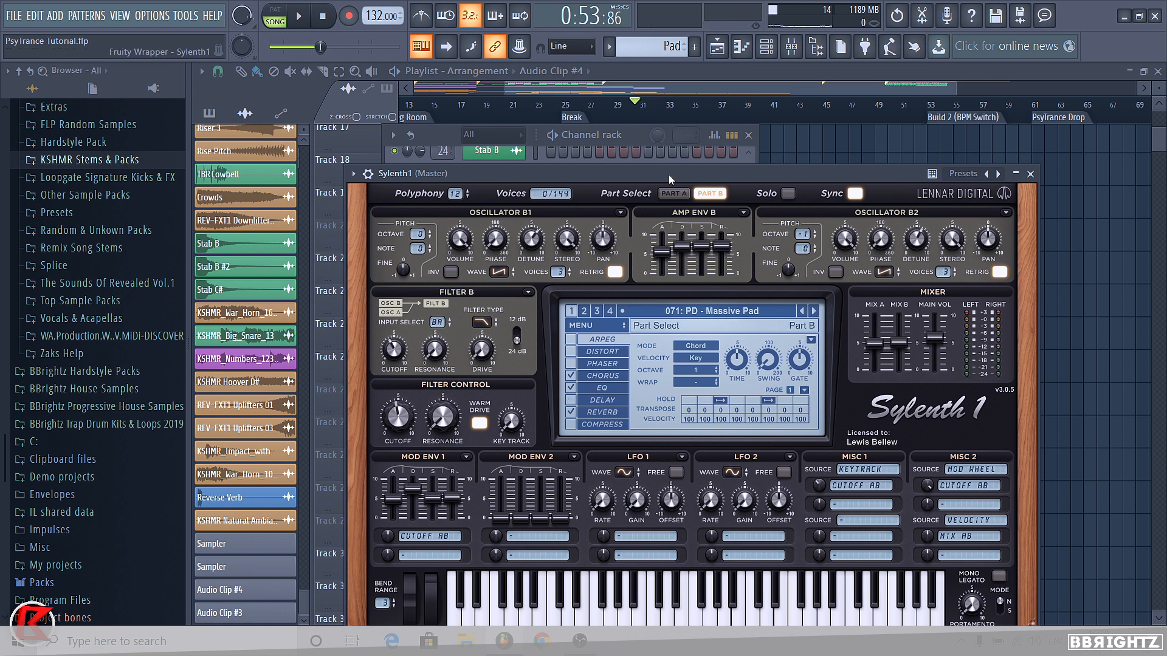
{"action": "left_click", "coordinate": [813, 312]}
{"action": "left_click", "coordinate": [814, 314]}
{"action": "key", "text": "m"}
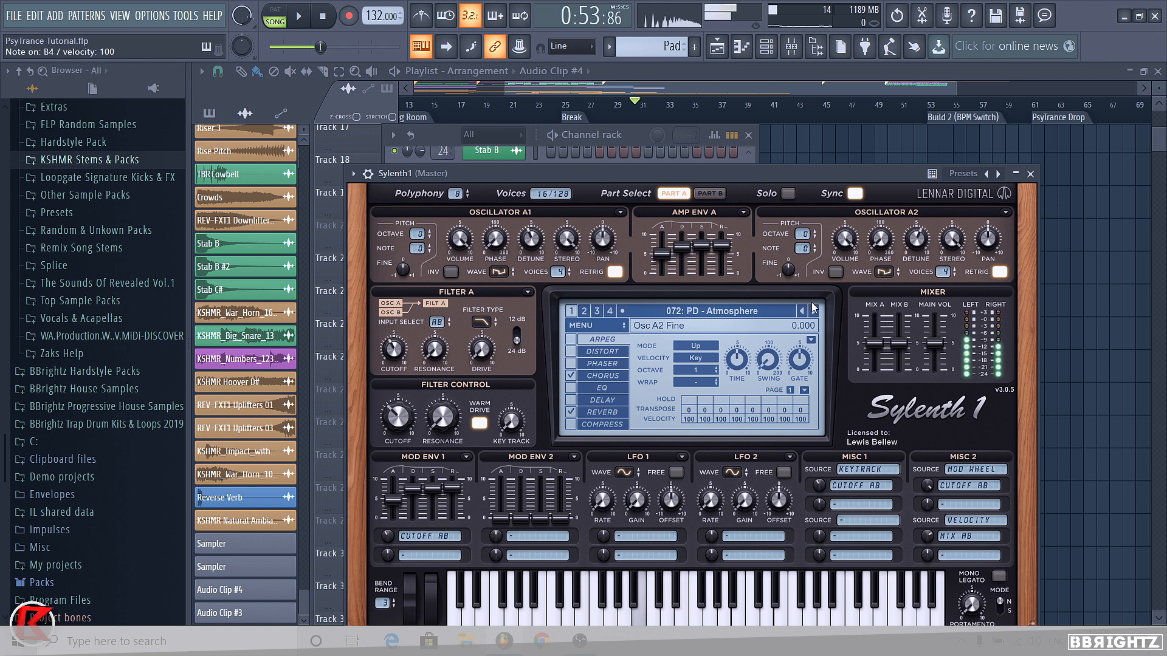
{"action": "left_click", "coordinate": [813, 312]}
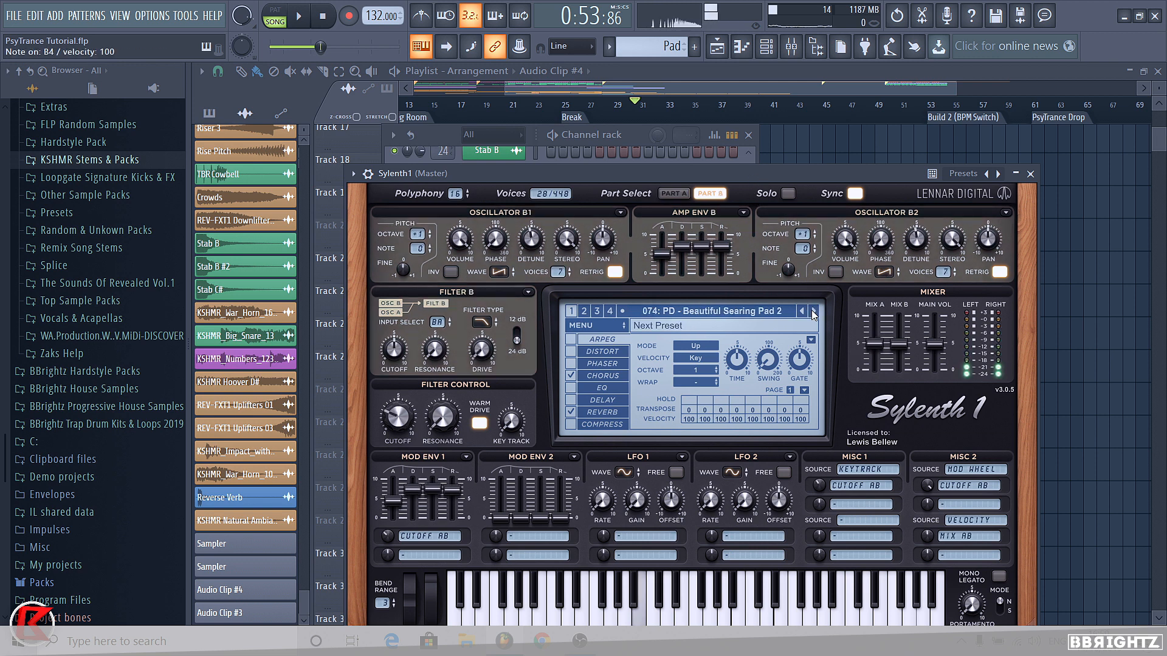
{"action": "left_click", "coordinate": [813, 312]}
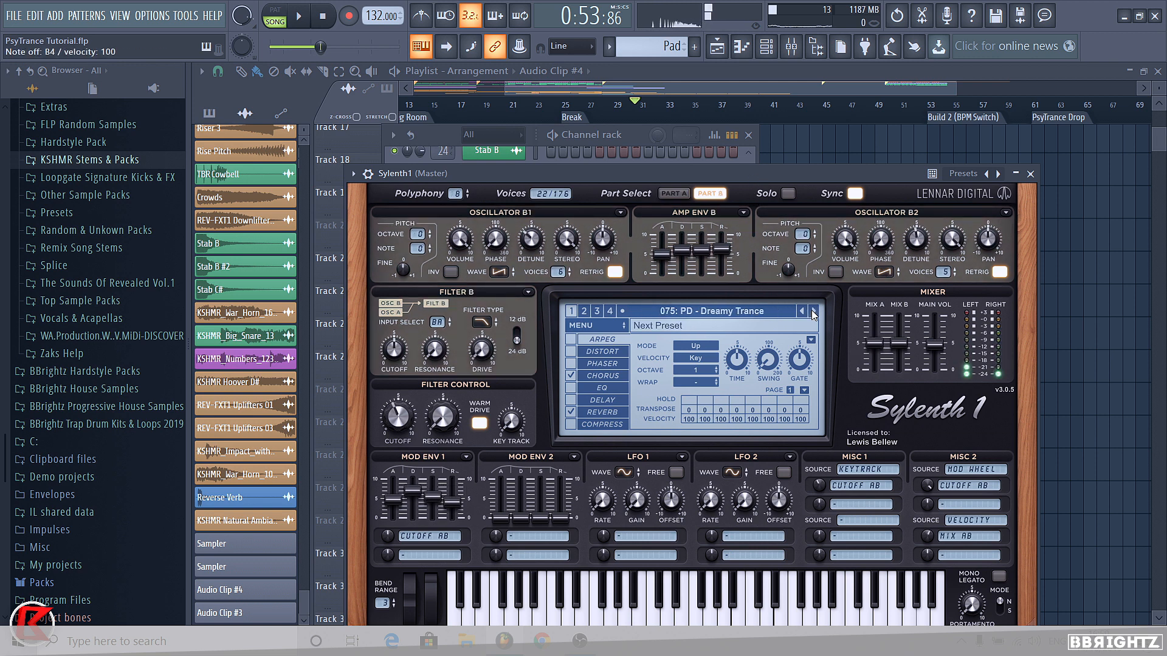
{"action": "key", "text": "m"}
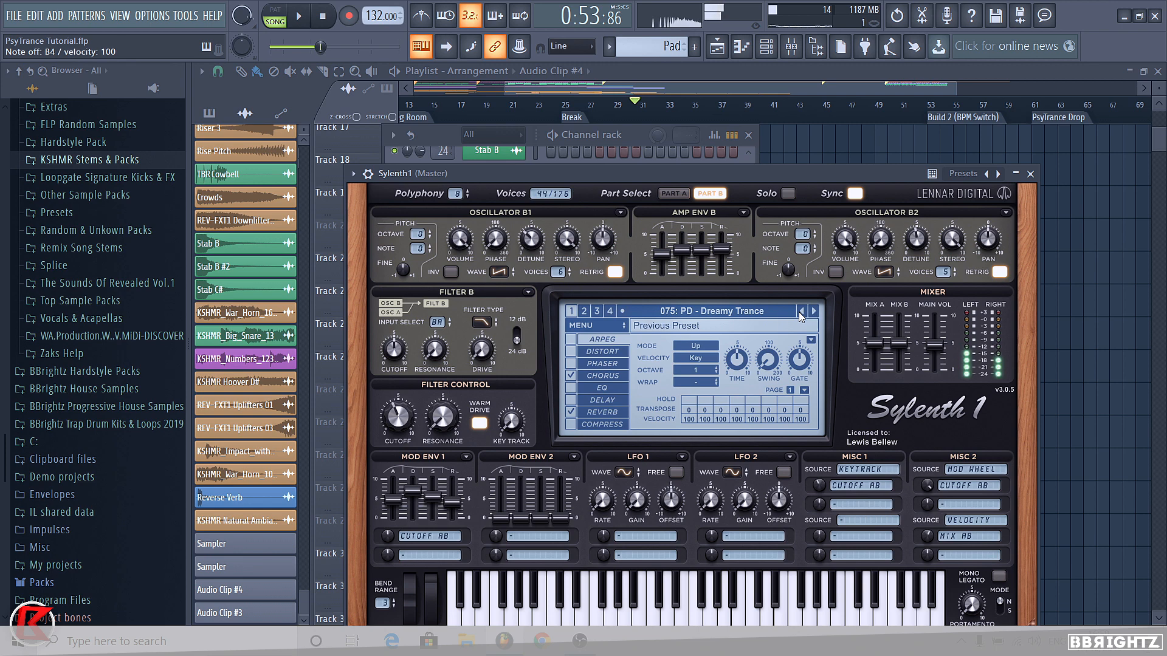
{"action": "key", "text": "m"}
Reload the preset 070: PD - Epic Trance Pad in the synth and dismiss the preset list.
{"action": "left_click", "coordinate": [768, 312]}
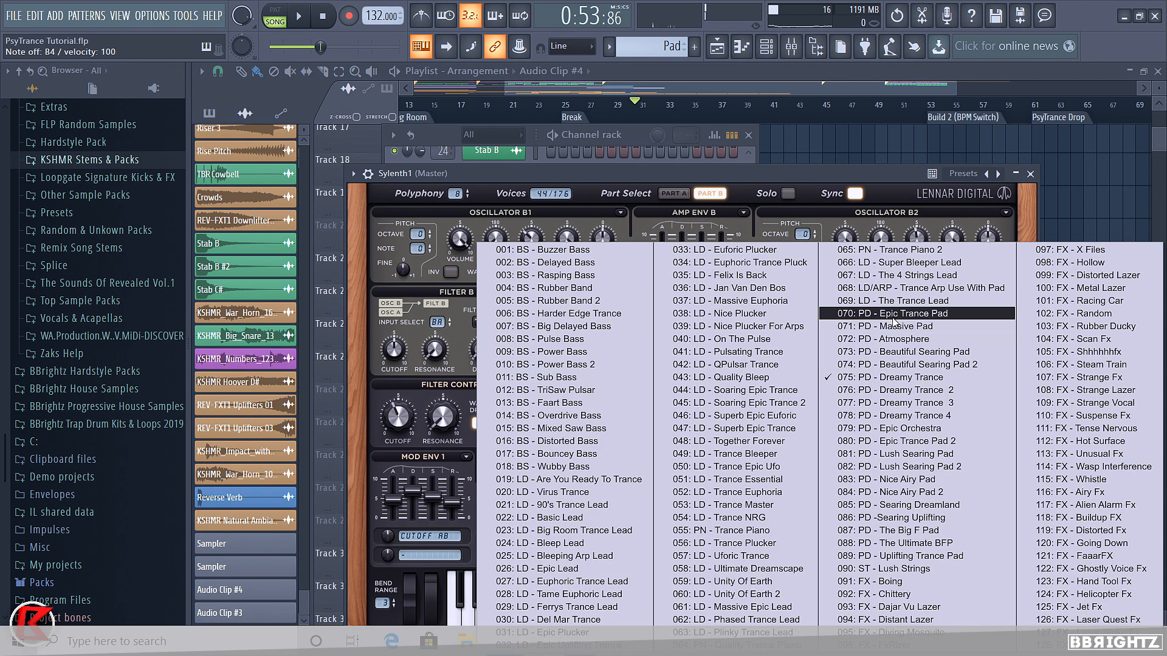
{"action": "left_click", "coordinate": [875, 315]}
{"action": "left_click", "coordinate": [776, 311]}
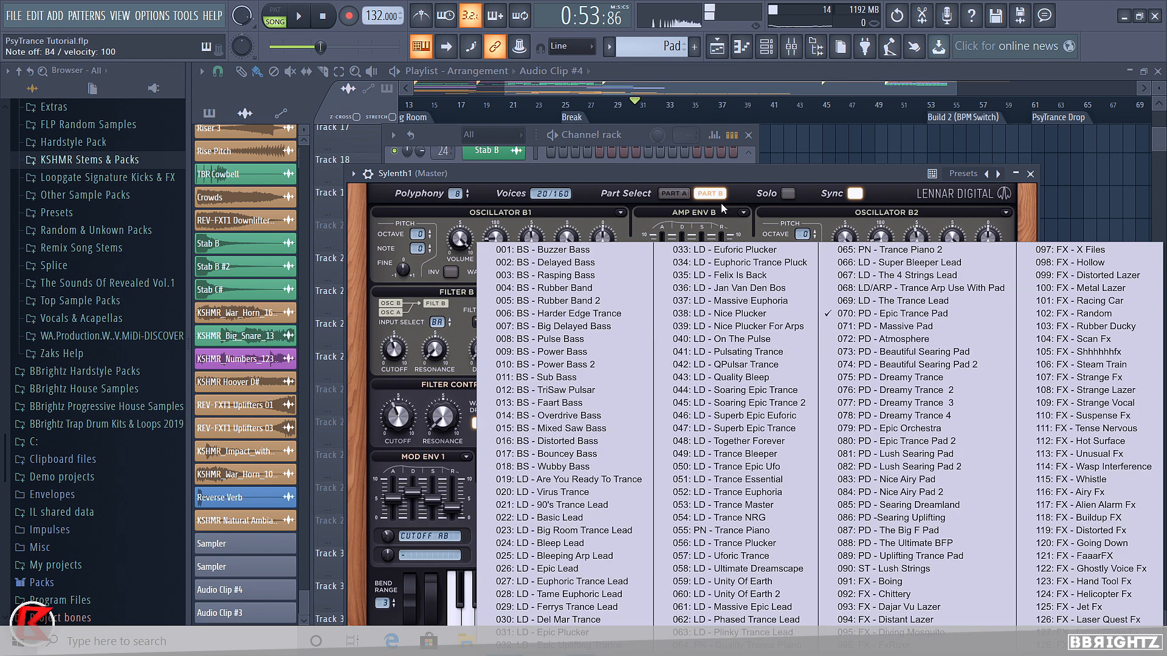
{"action": "left_click", "coordinate": [705, 178]}
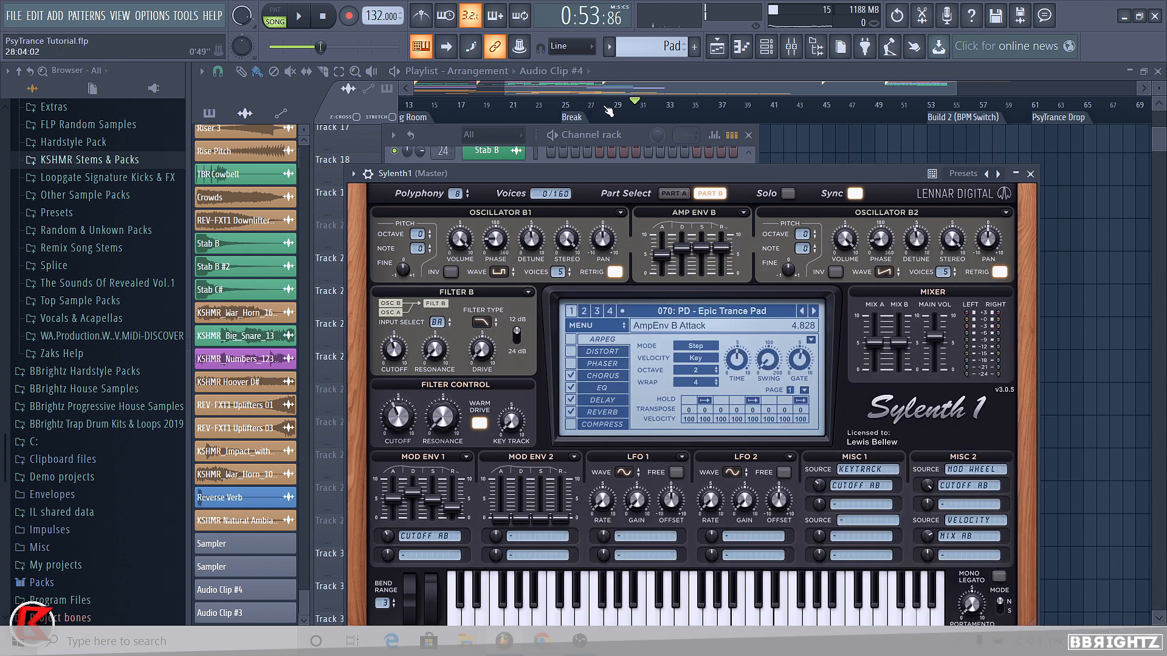
Rename the Sylenth1 channel in the channel rack as Pad 1.
{"action": "left_click", "coordinate": [628, 130]}
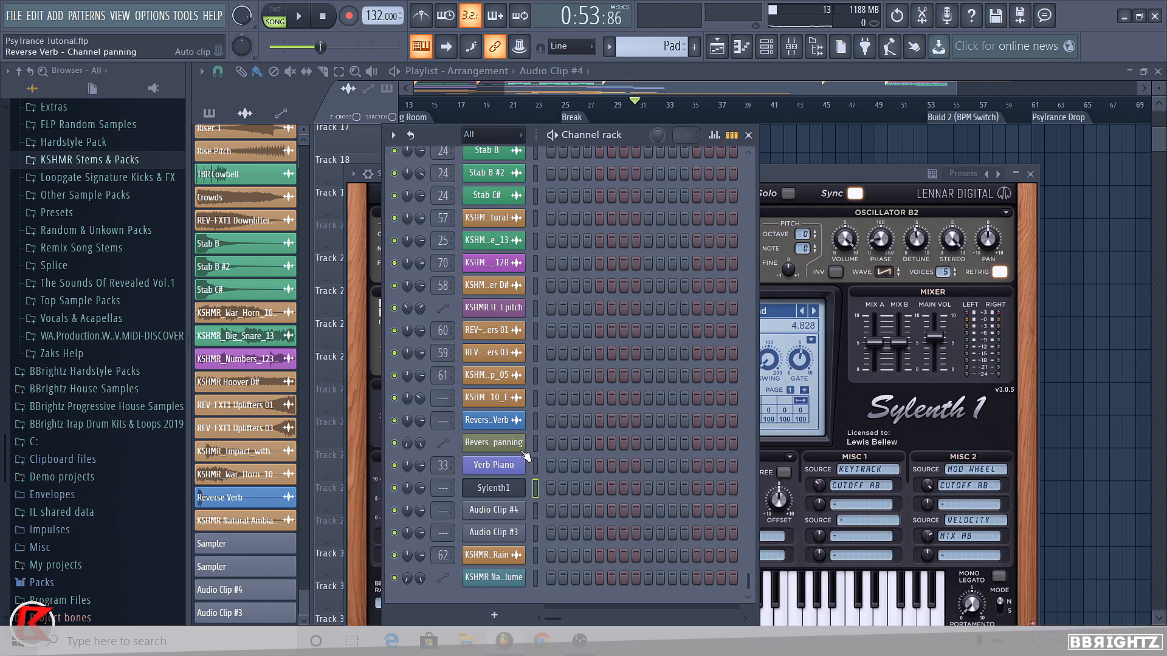
{"action": "right_click", "coordinate": [509, 488]}
{"action": "left_click", "coordinate": [574, 483]}
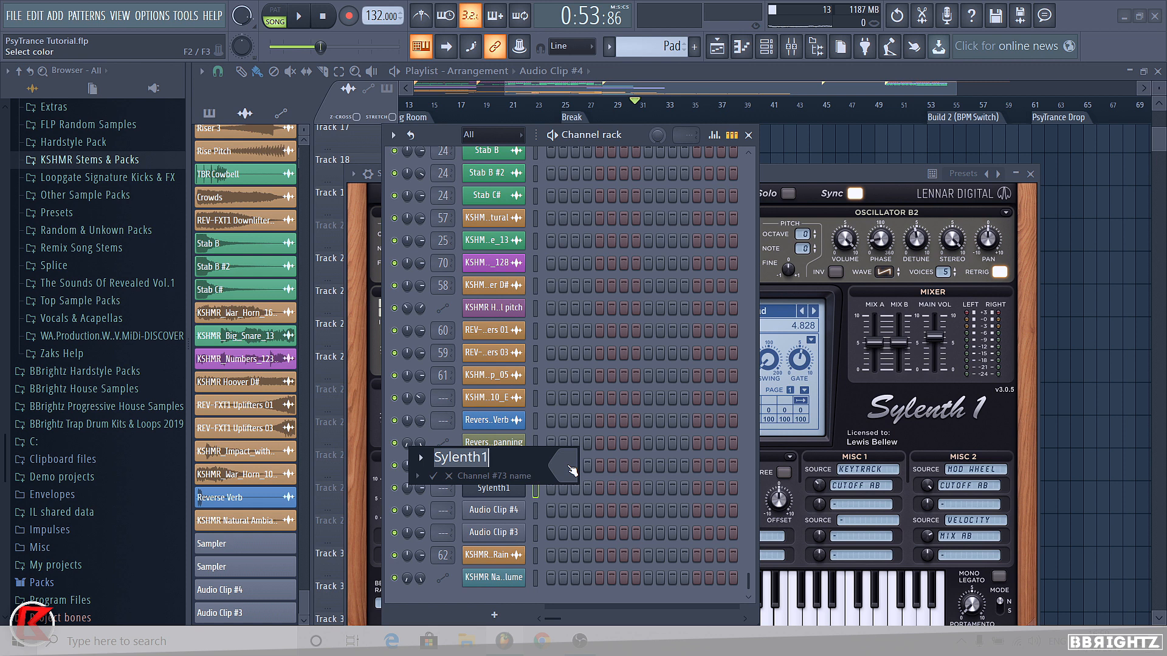
{"action": "type", "text": "Pad 1"}
{"action": "key", "text": "Return"}
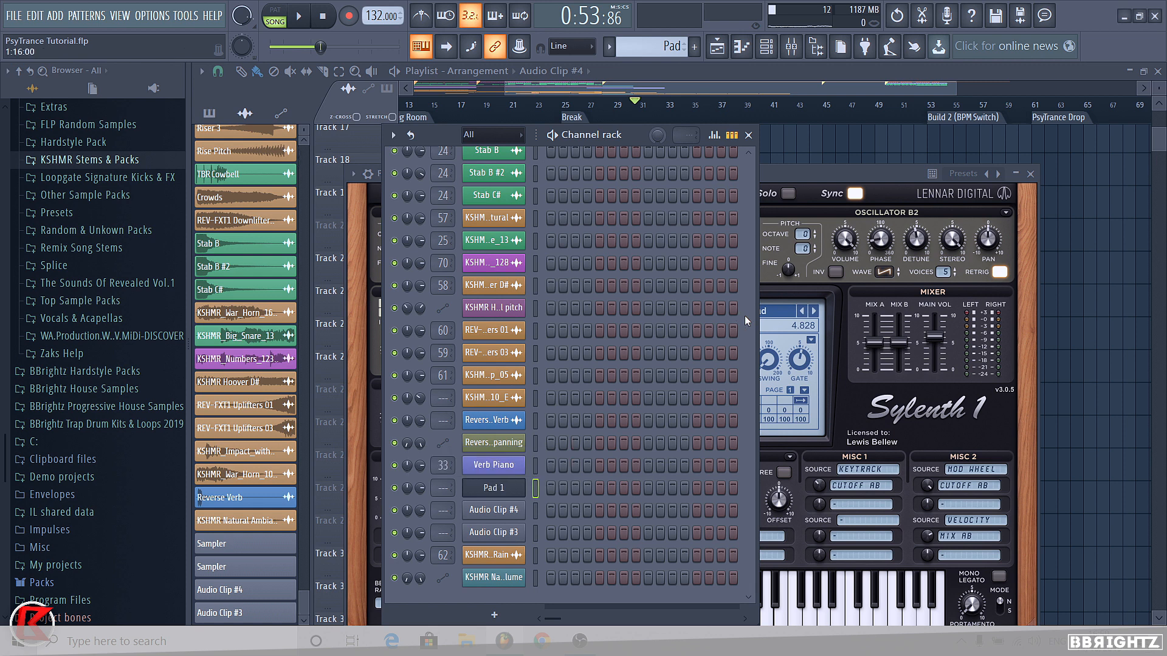
Switch off the delay and reverb effects in the Pad 1 synth and give its channel the periwinkle blue preset color.
{"action": "left_click", "coordinate": [805, 170]}
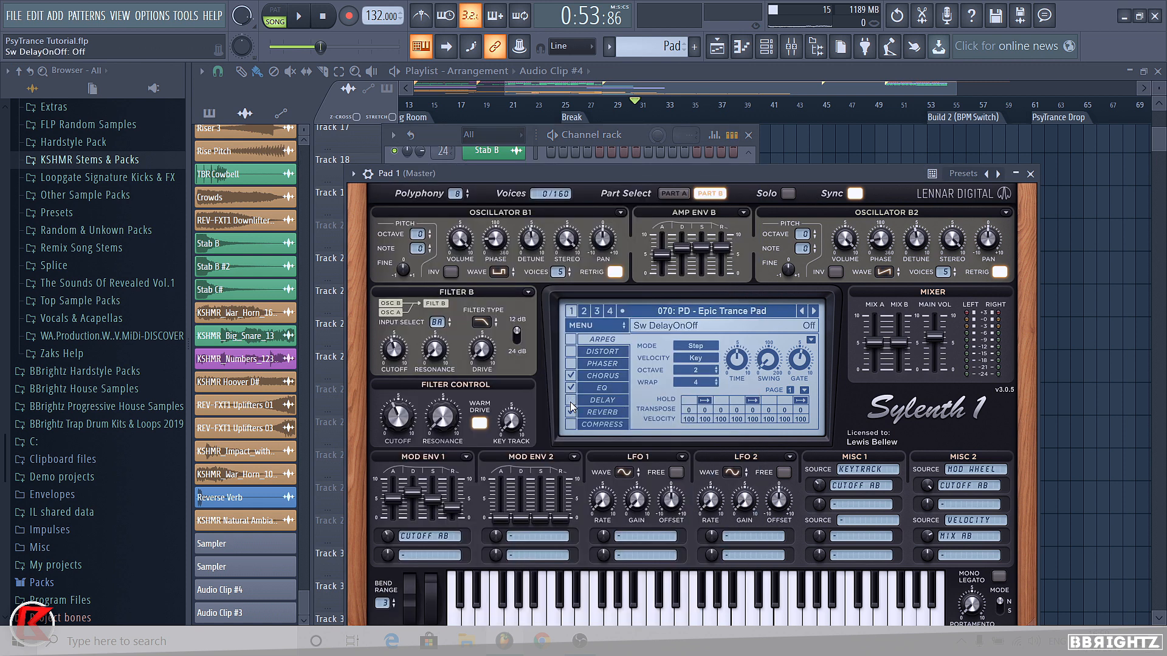
{"action": "left_click", "coordinate": [1030, 174]}
{"action": "right_click", "coordinate": [493, 487]}
{"action": "left_click", "coordinate": [560, 497]}
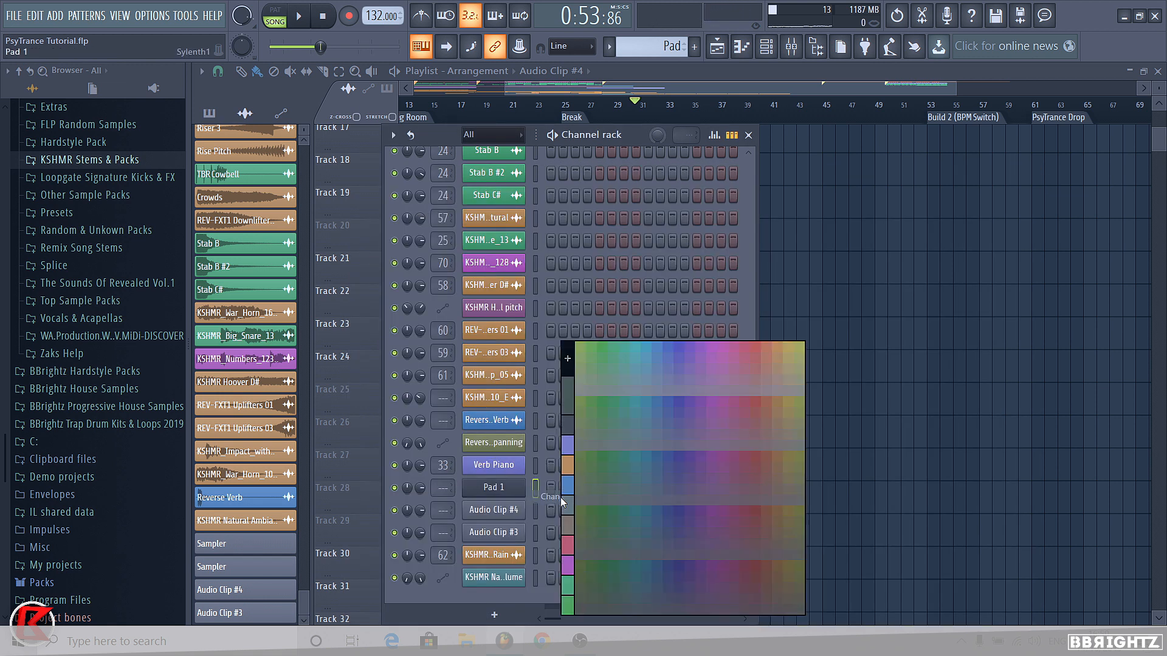
{"action": "left_click", "coordinate": [569, 447]}
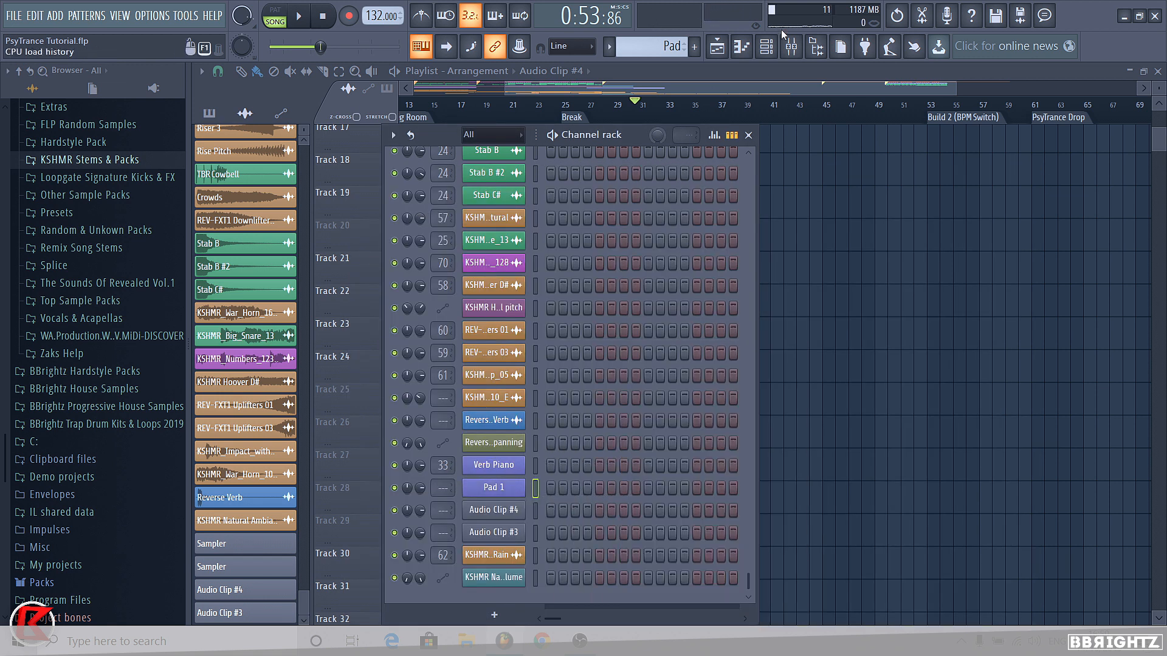
Route the Pad 1 channel to the free mixer insert 34 beside Verb Piano.
{"action": "left_click", "coordinate": [791, 47]}
{"action": "scroll", "coordinate": [568, 256], "scroll_direction": "left", "scroll_amount": 10}
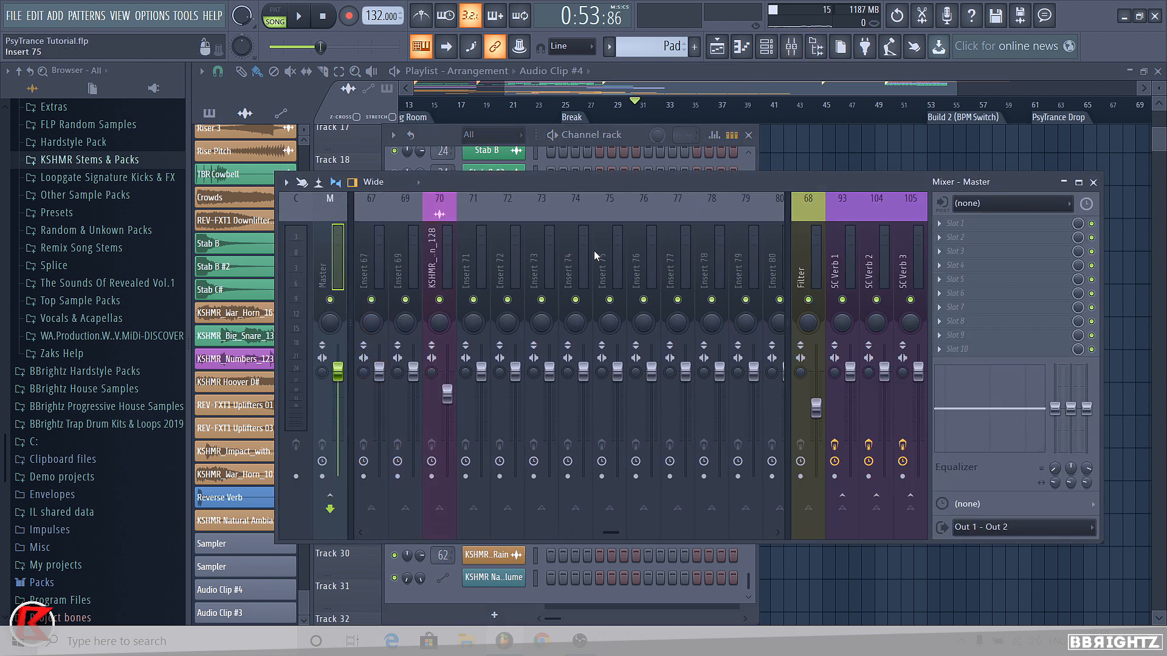
{"action": "scroll", "coordinate": [587, 256], "scroll_direction": "right", "scroll_amount": 3}
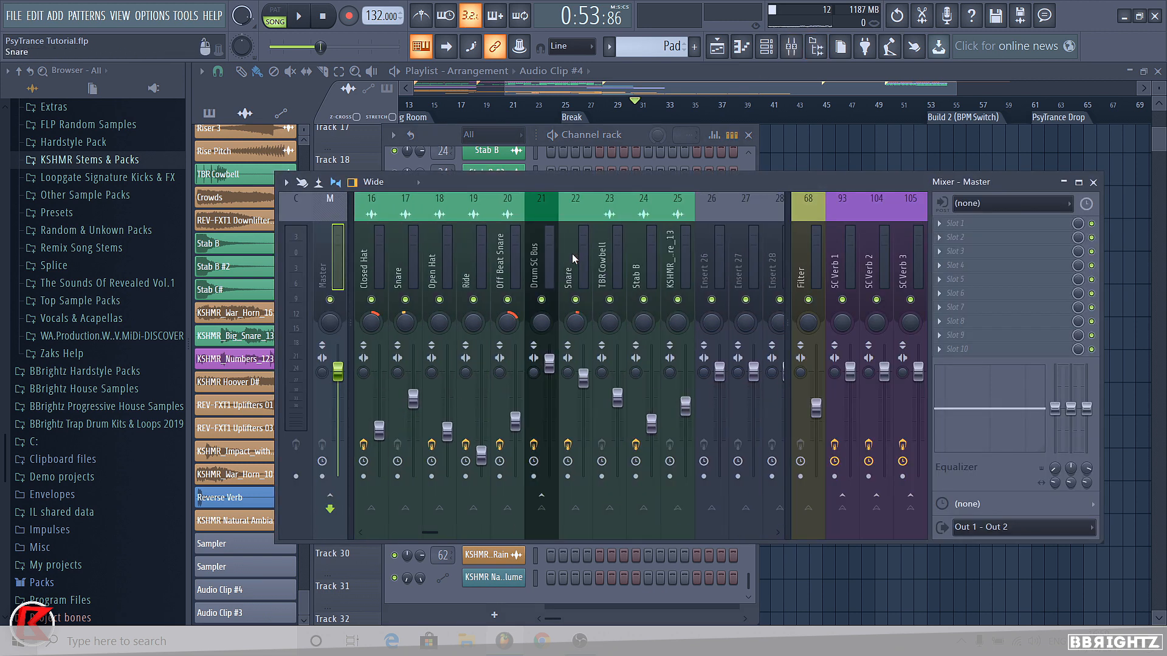
{"action": "left_click", "coordinate": [474, 262]}
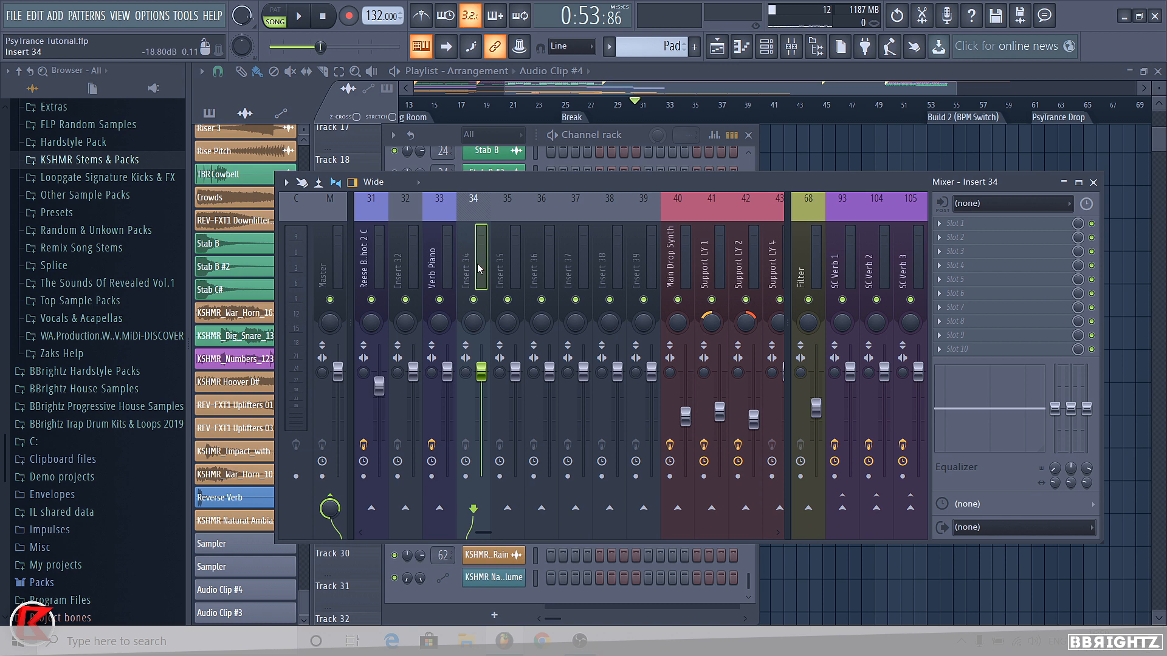
{"action": "key", "text": "ctrl+l"}
Lower the Pad 1 mixer track's volume fader while auditioning the pad, and close the mixer.
{"action": "left_click_drag", "start_coordinate": [481, 376], "coordinate": [481, 389]}
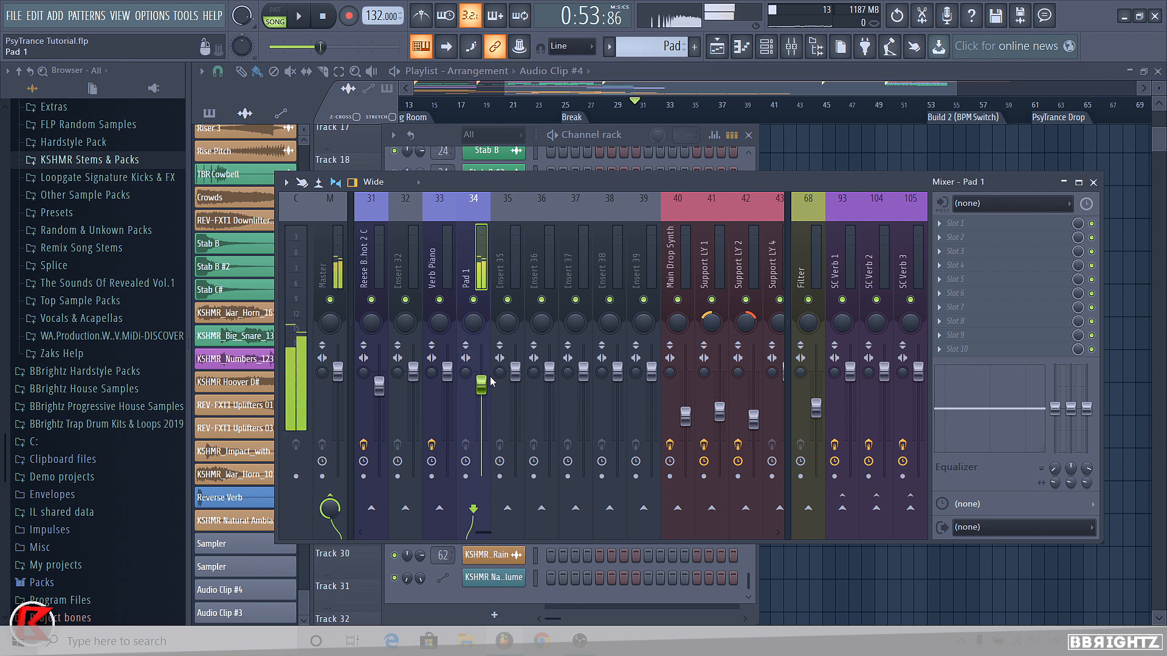
{"action": "left_click_drag", "start_coordinate": [491, 383], "coordinate": [481, 415]}
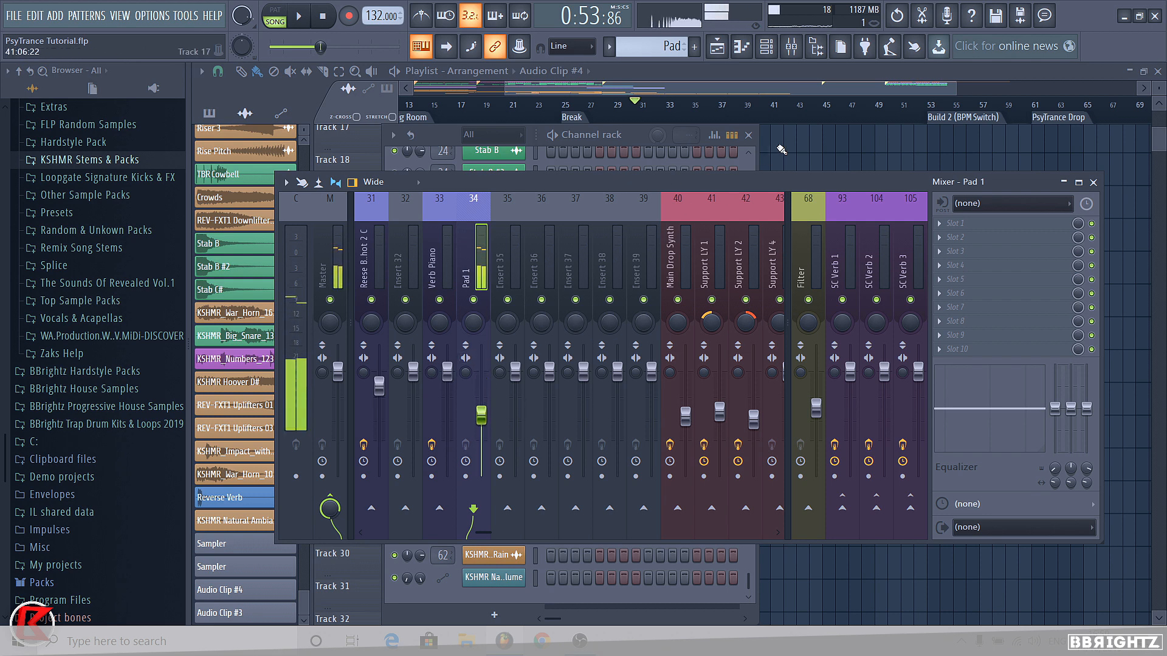
{"action": "left_click", "coordinate": [791, 46]}
Set the Pad 1 synth's filter control cutoff to 2.042 and move the song position to bar 28.
{"action": "left_click", "coordinate": [767, 47]}
{"action": "left_click", "coordinate": [485, 492]}
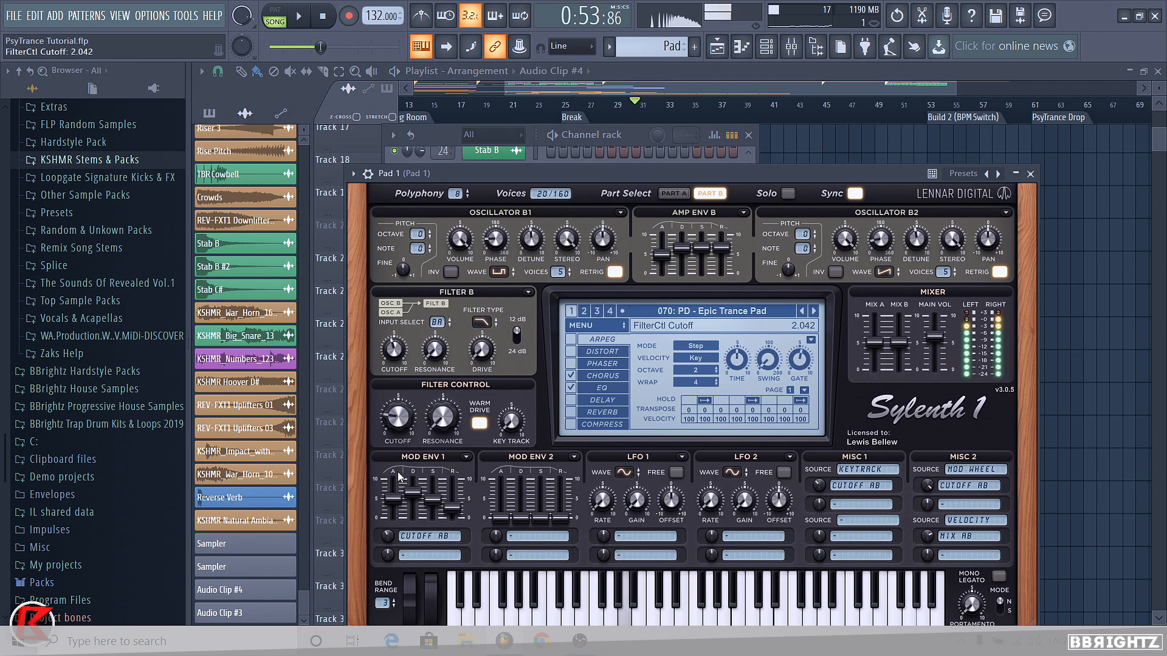
{"action": "left_click", "coordinate": [603, 117]}
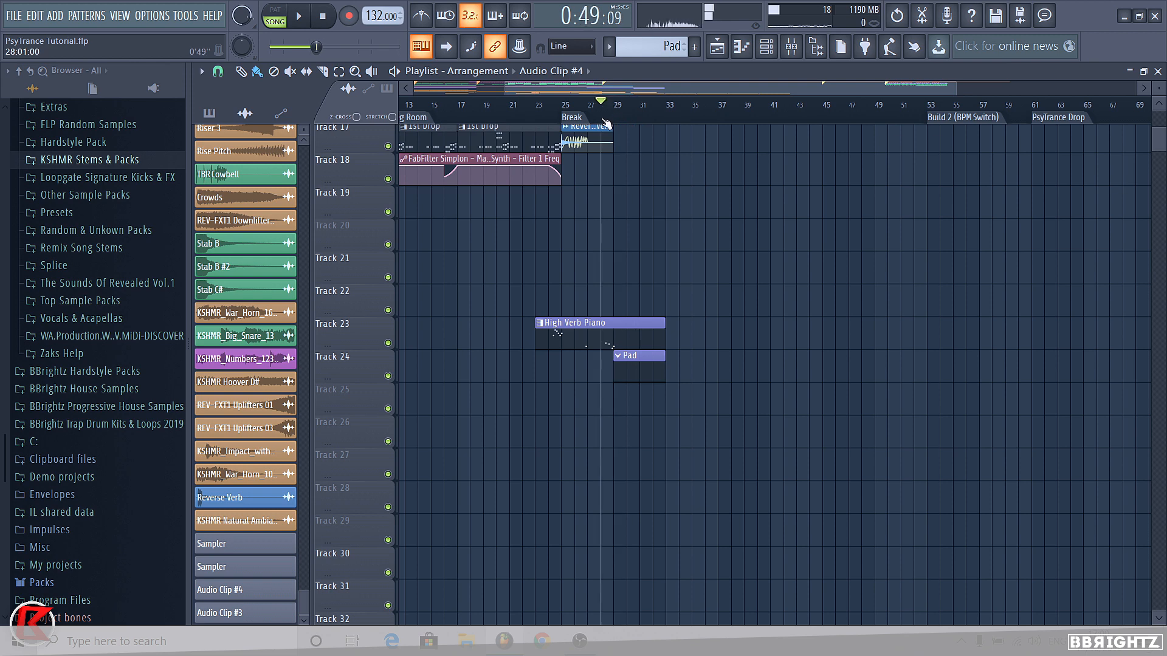
Bring the Pad 1 fader down slightly more and play the High Verb Piano pattern in pattern mode with the mixer open.
{"action": "left_click", "coordinate": [791, 47]}
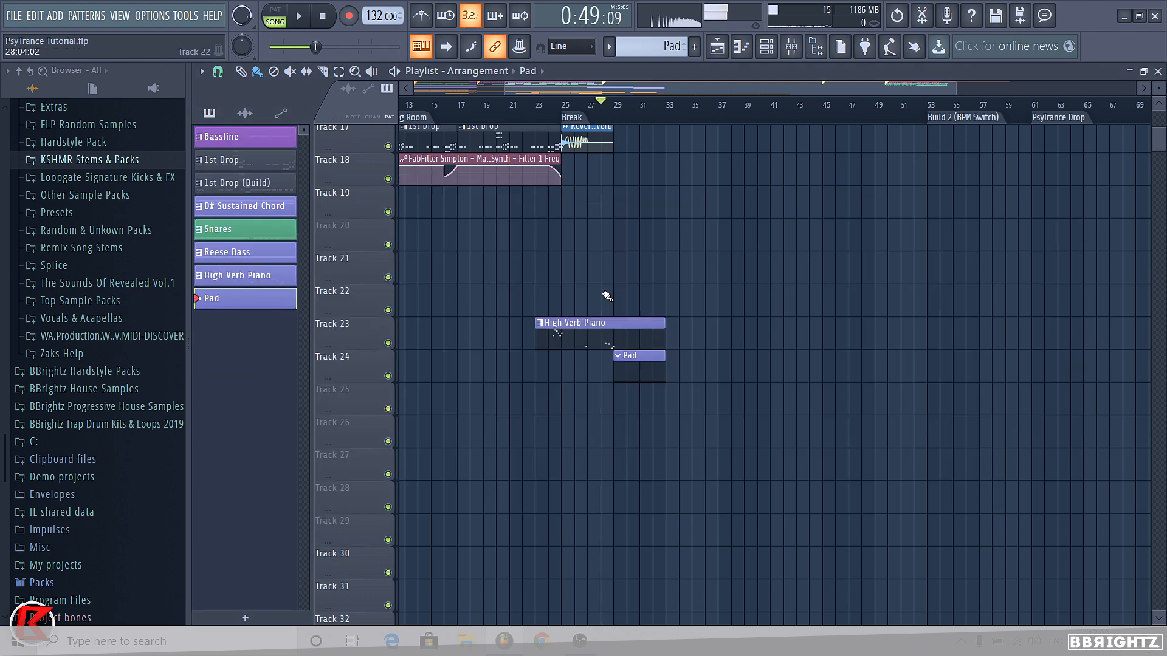
{"action": "key", "text": "F9"}
{"action": "left_click", "coordinate": [275, 15]}
{"action": "left_click", "coordinate": [791, 47]}
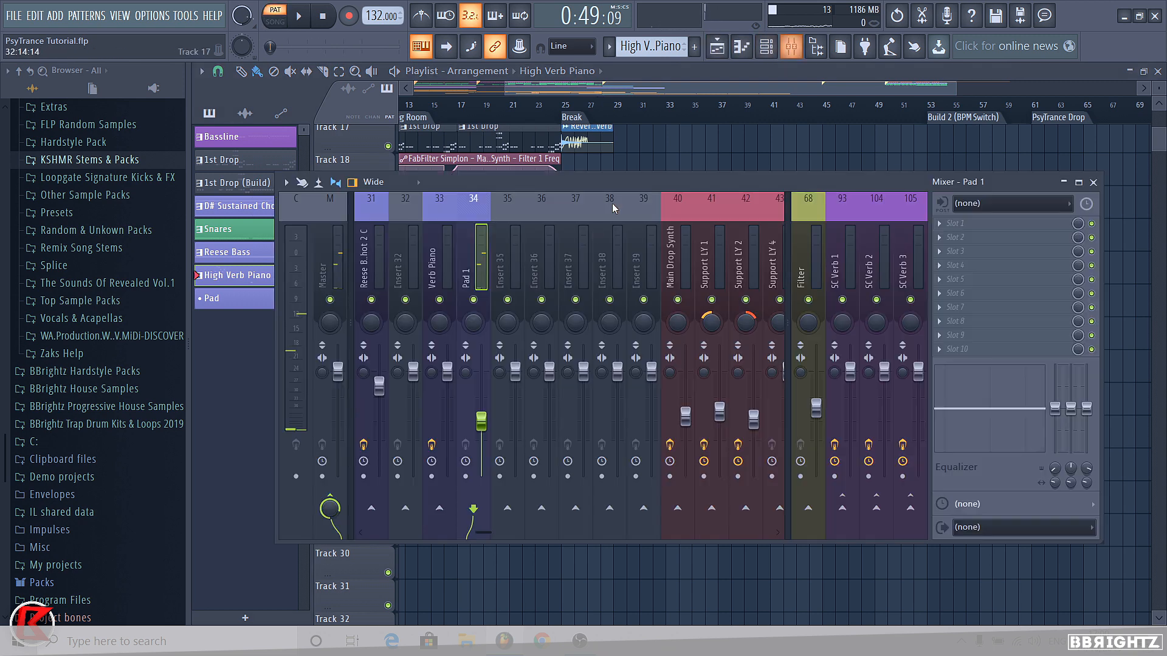
{"action": "key", "text": "space"}
On the Verb Piano mixer track, move Fruity Reeverb 2 to slot 2 and insert Fruity Parametric EQ 2 in slot 1.
{"action": "left_click", "coordinate": [437, 250]}
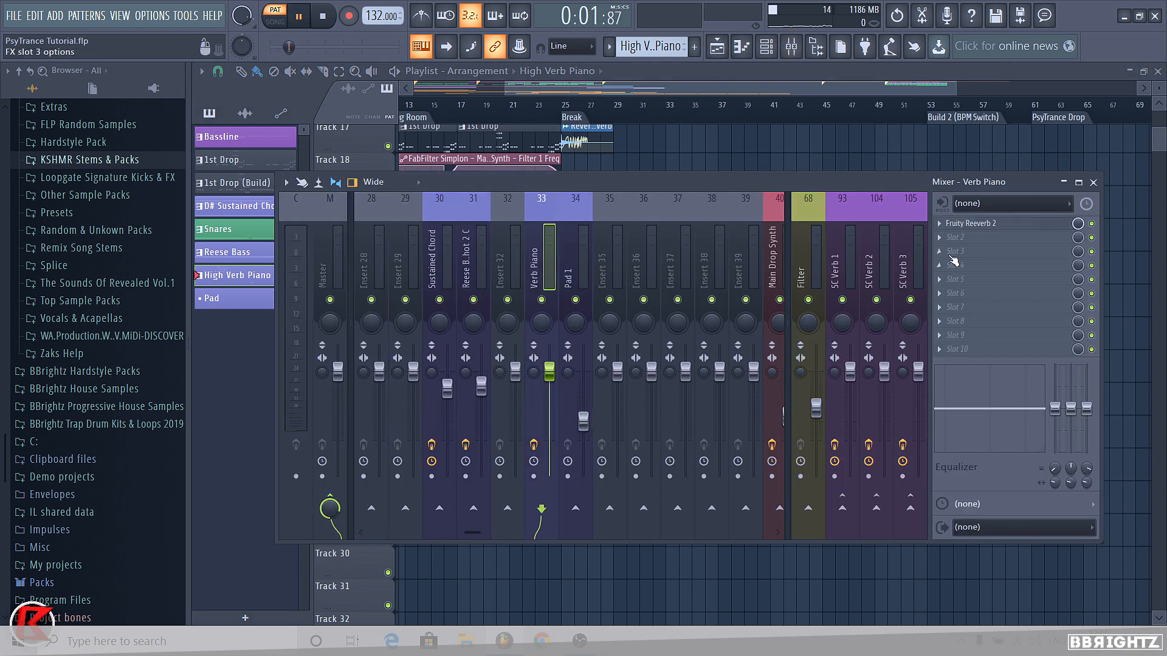
{"action": "scroll", "coordinate": [960, 227], "scroll_direction": "down", "scroll_amount": 1}
{"action": "left_click", "coordinate": [956, 225]}
{"action": "mouse_move", "coordinate": [967, 237]}
{"action": "left_click", "coordinate": [761, 141]}
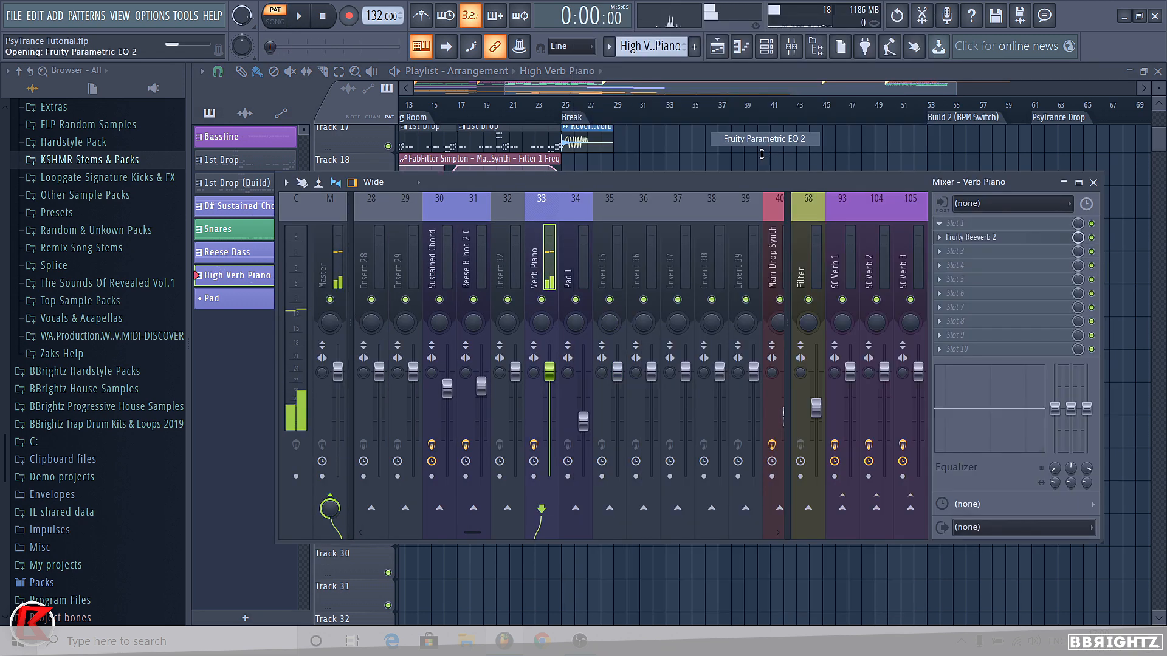
{"action": "left_click", "coordinate": [723, 225]}
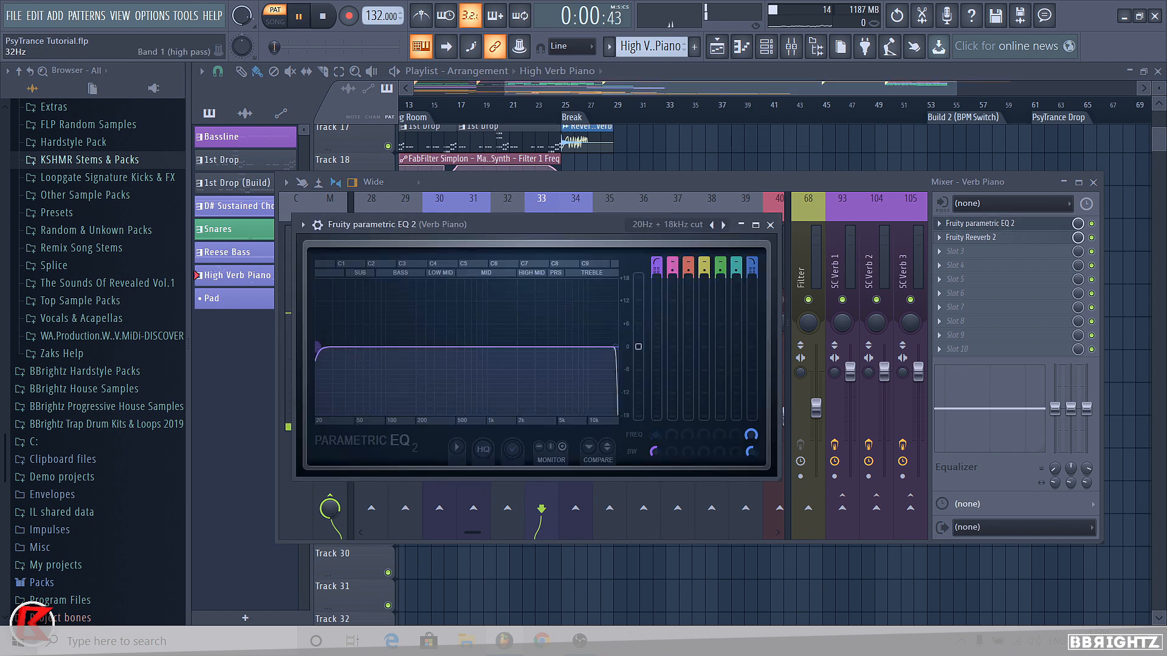
Set the Verb Piano EQ's band 1 high-pass to about 291 Hz during playback, and close the EQ.
{"action": "key", "text": "space"}
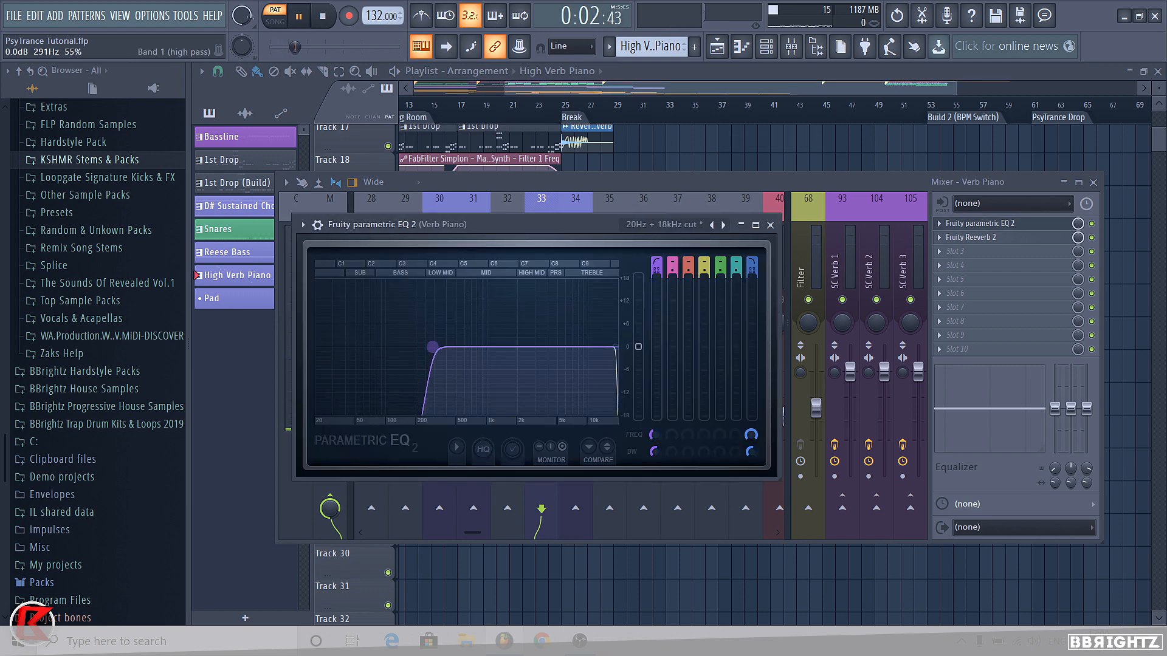
{"action": "left_click", "coordinate": [770, 225]}
{"action": "key", "text": "space"}
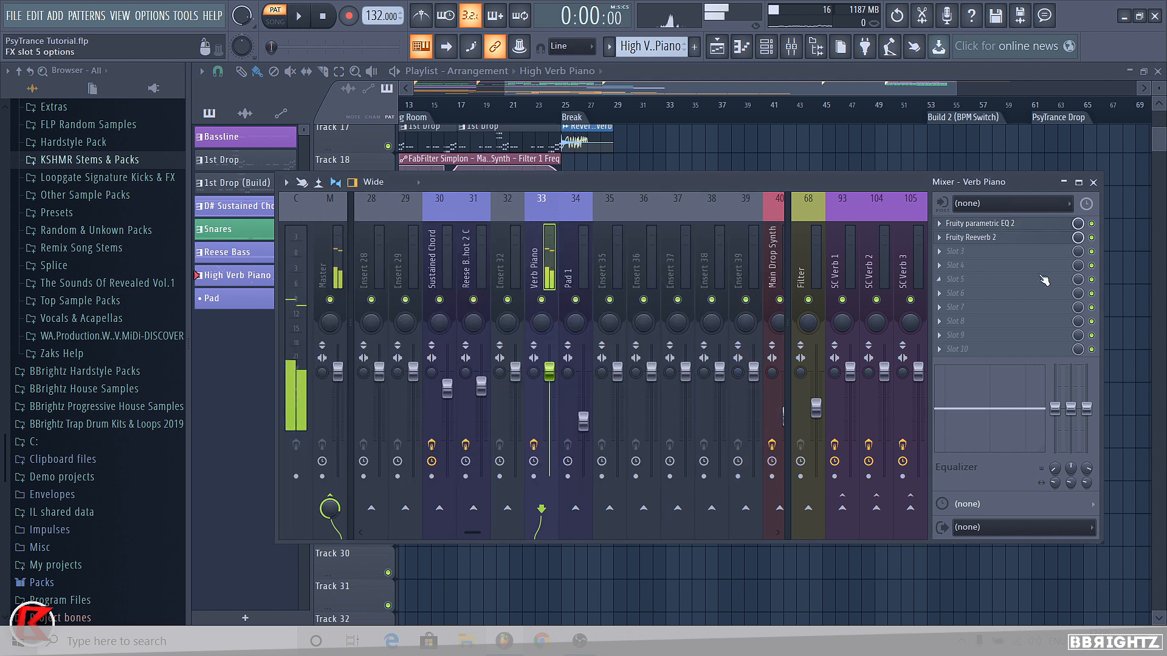
Insert OTT in slot 3 of the Verb Piano track with its depth at 36%, and lower the track's fader to about 96%.
{"action": "left_click", "coordinate": [1026, 251]}
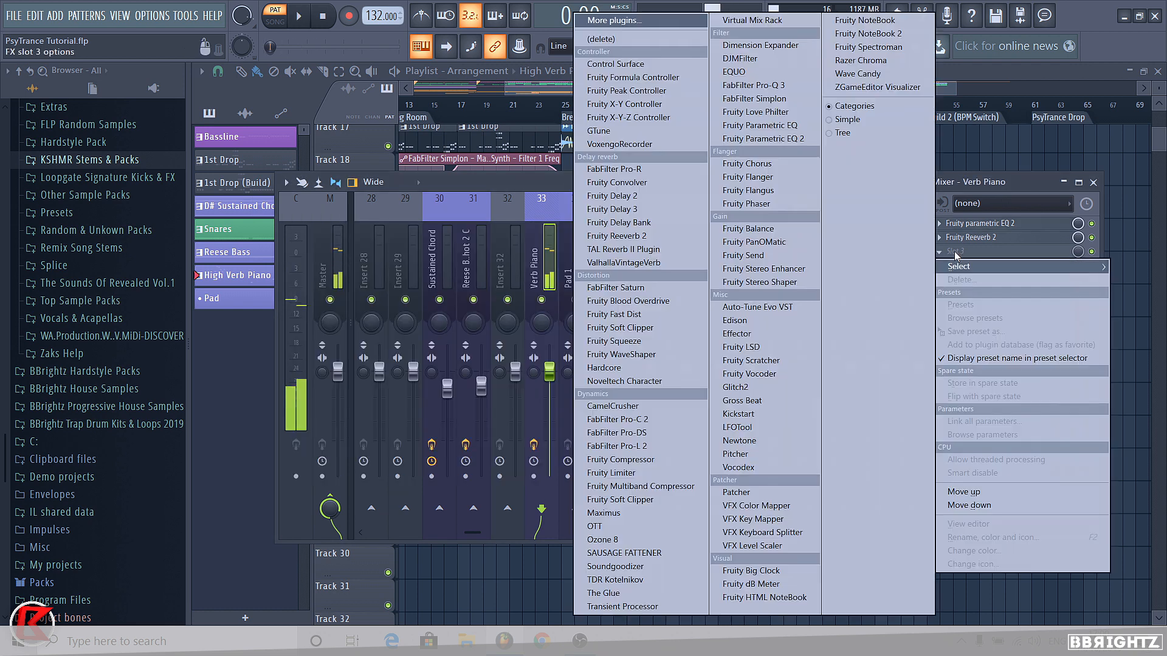
{"action": "left_click", "coordinate": [597, 526]}
{"action": "key", "text": "space"}
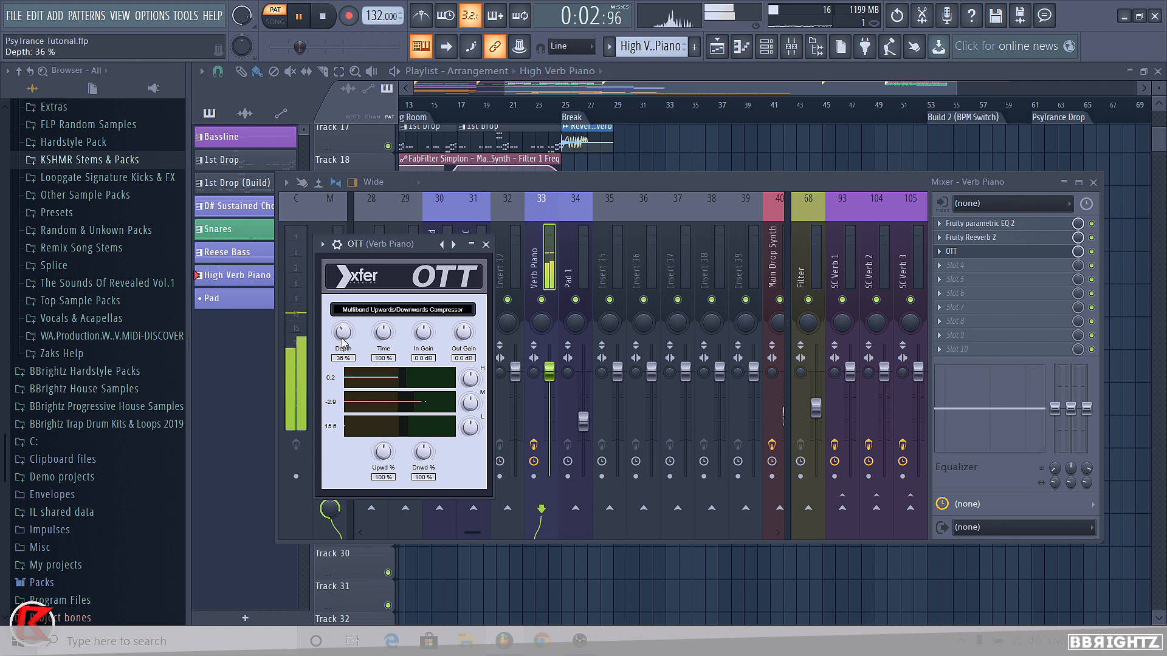
{"action": "left_click", "coordinate": [967, 255]}
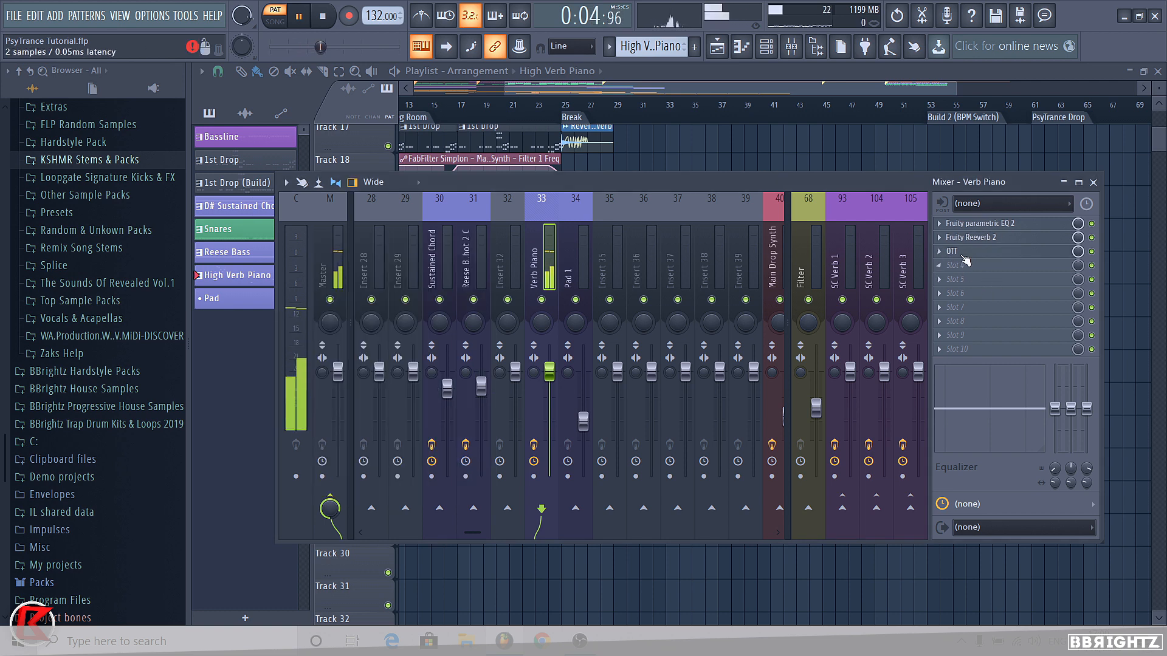
{"action": "left_click", "coordinate": [968, 253]}
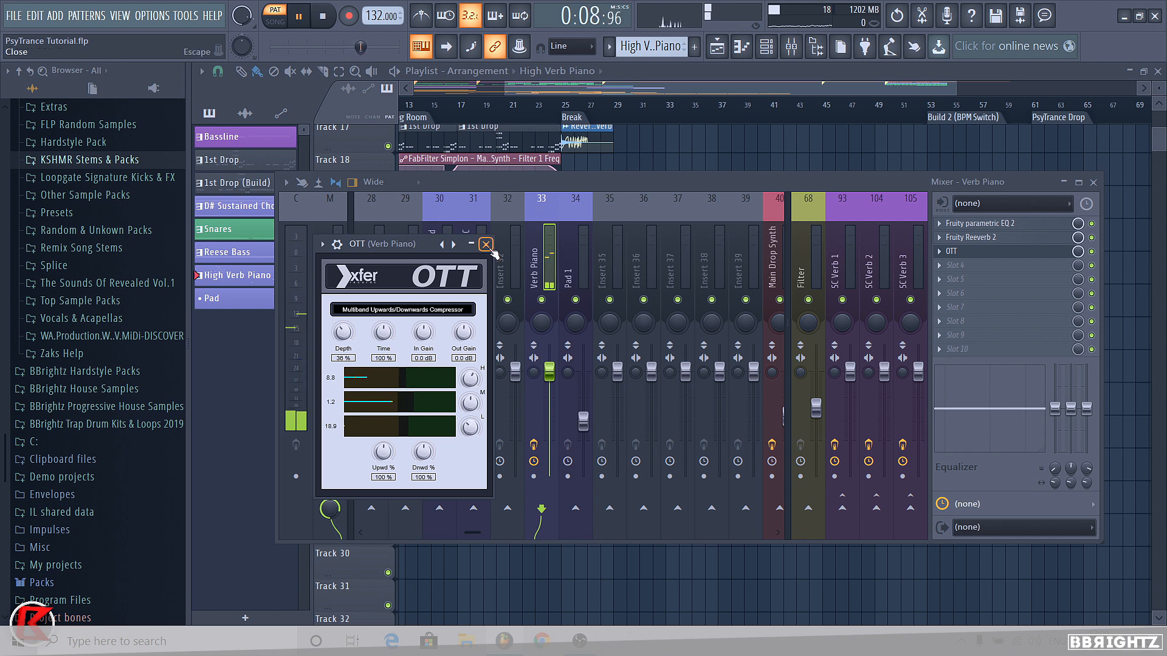
{"action": "left_click", "coordinate": [486, 244]}
{"action": "key", "text": "space"}
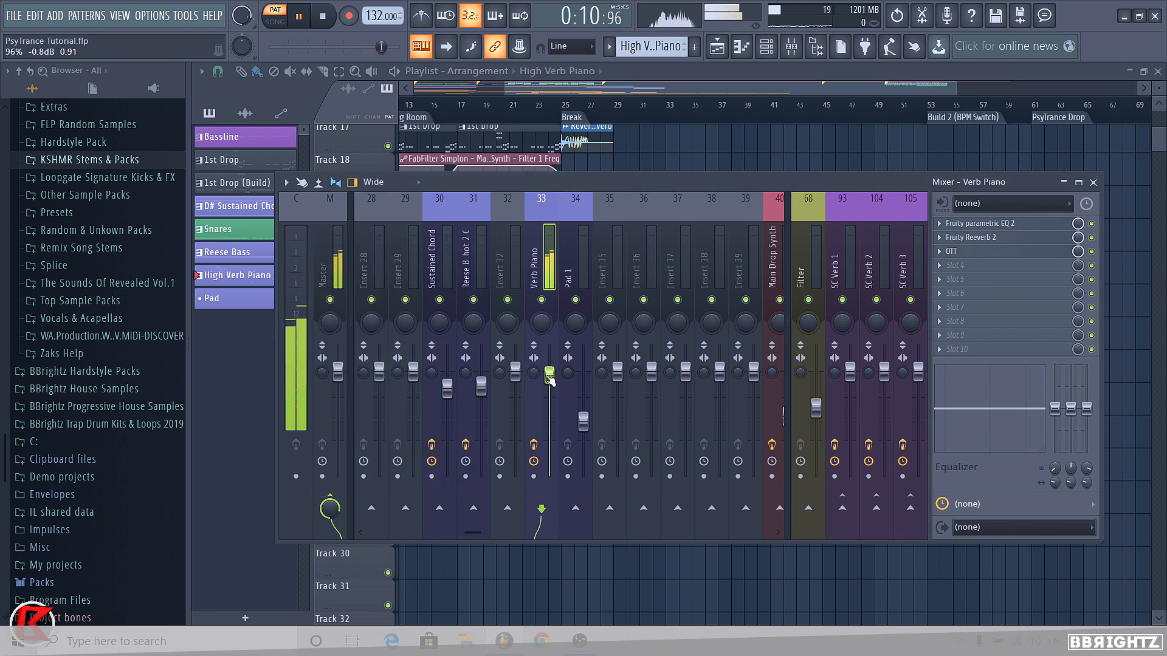
Move Fruity Reeverb 2 to slot 4 and OTT to slot 7 on the Verb Piano track, and insert Fruity Delay 2 in slot 3.
{"action": "mouse_move", "coordinate": [972, 251]}
{"action": "left_mouse_down"}
{"action": "mouse_move", "coordinate": [975, 308]}
{"action": "mouse_move", "coordinate": [961, 263]}
{"action": "left_mouse_up"}
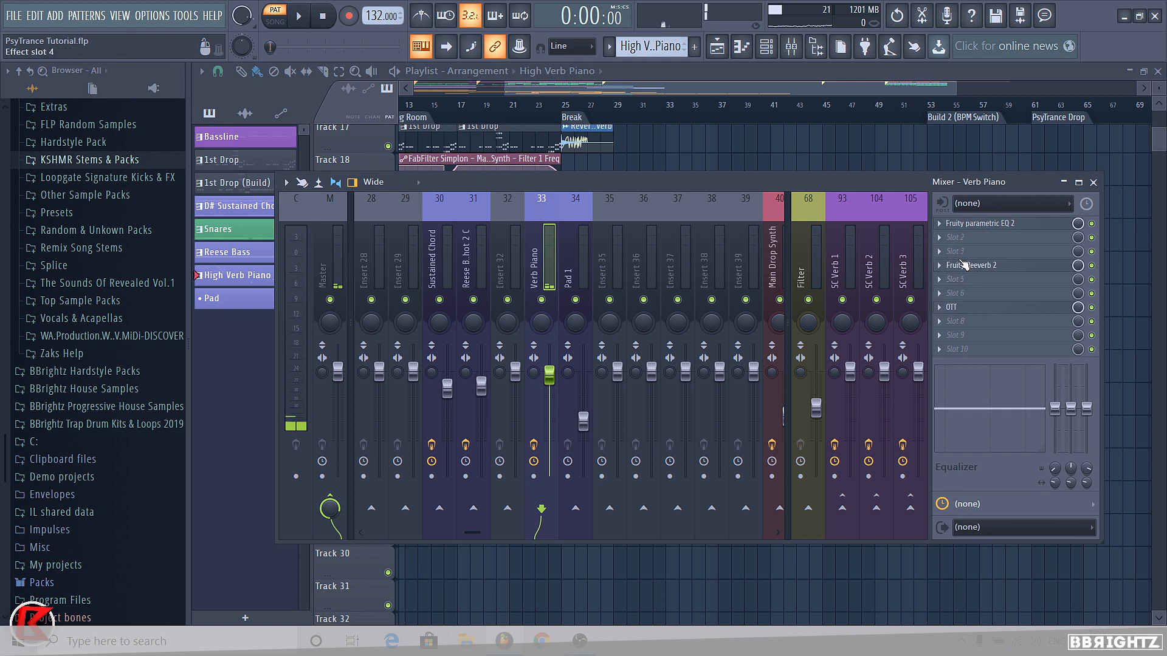
{"action": "left_click", "coordinate": [951, 255]}
{"action": "left_click", "coordinate": [612, 196]}
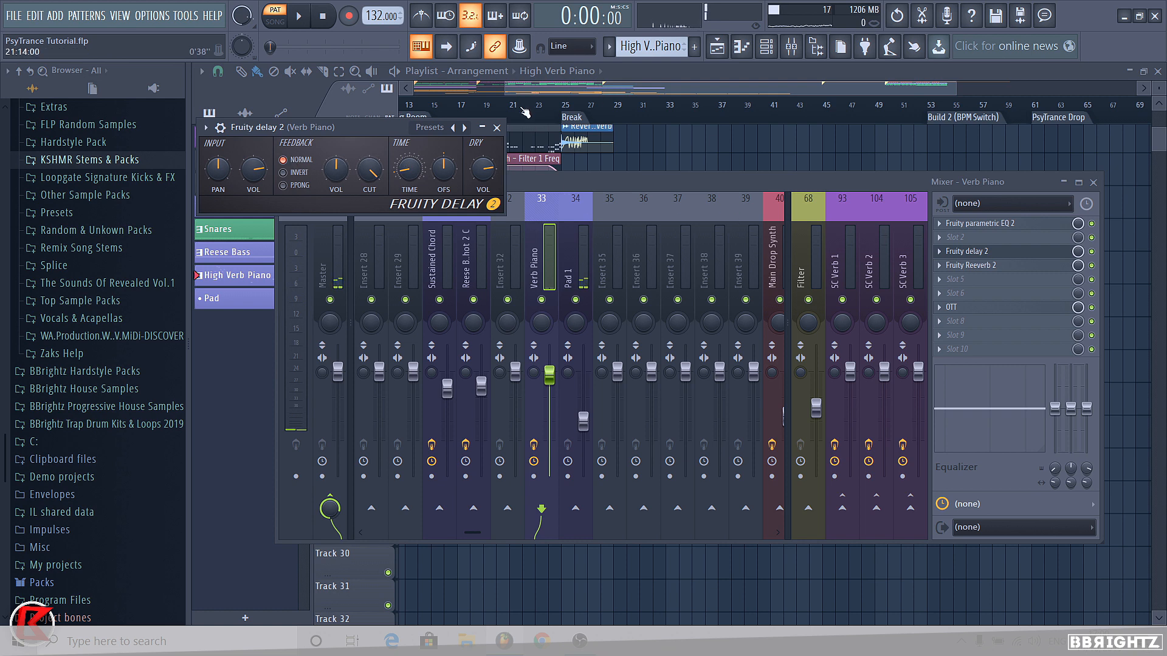
Set the Verb Piano's Fruity Delay 2 to ping-pong feedback with 100% input panning and a lower input volume, audition it, and close it.
{"action": "left_click", "coordinate": [767, 46]}
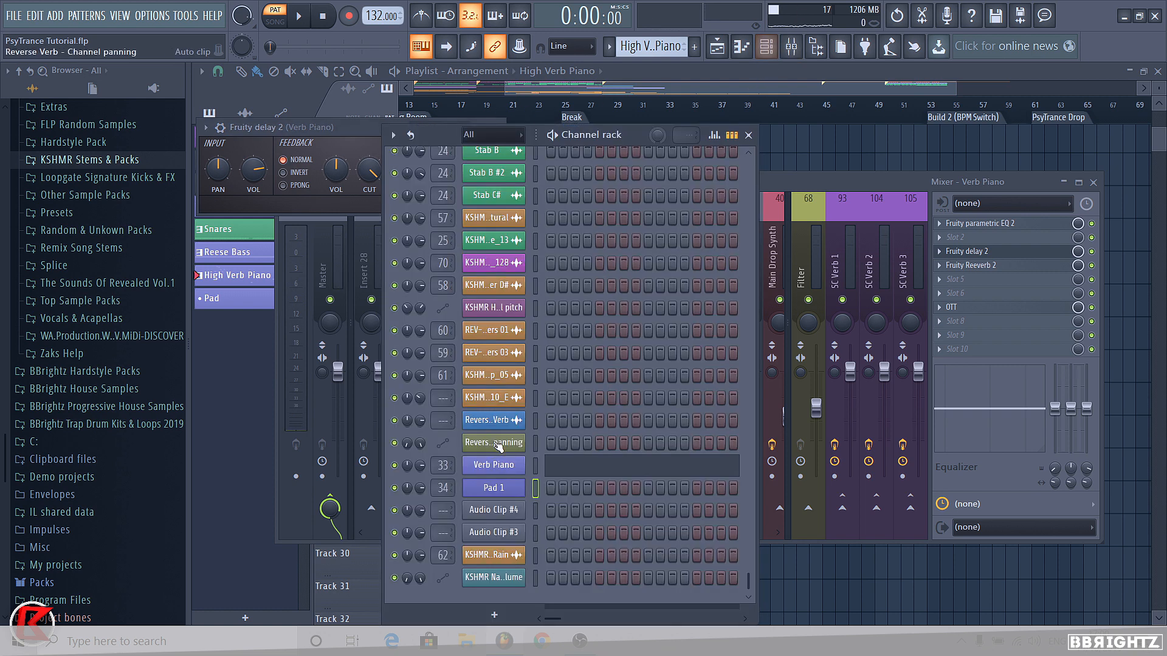
{"action": "left_click", "coordinate": [292, 197]}
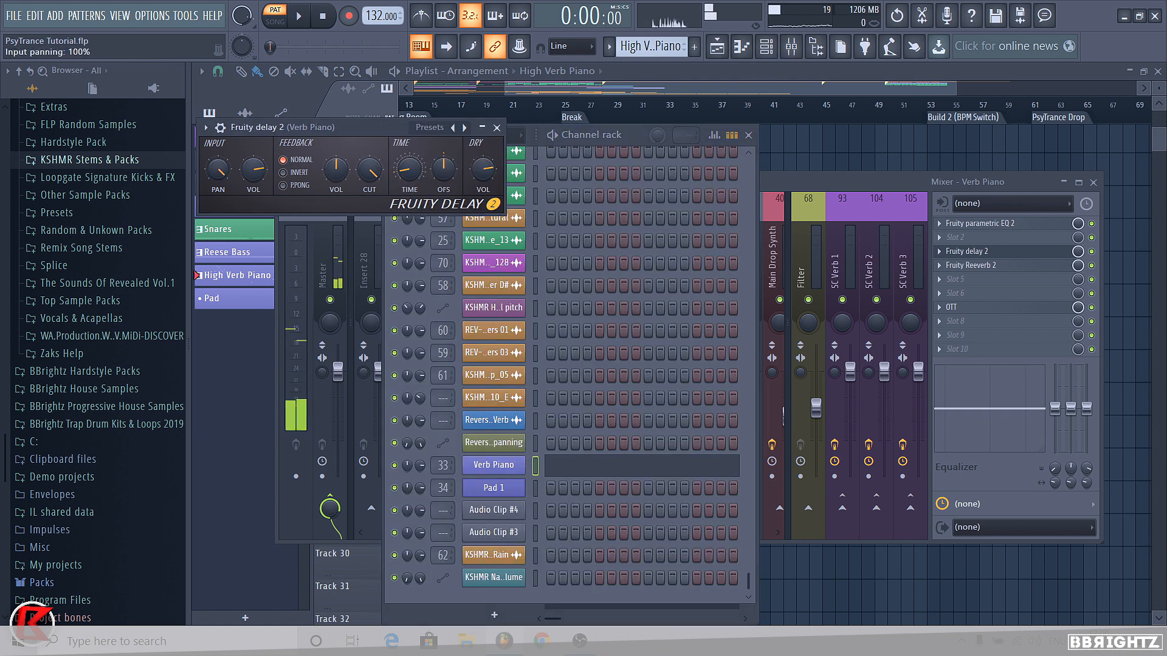
{"action": "left_click", "coordinate": [283, 186]}
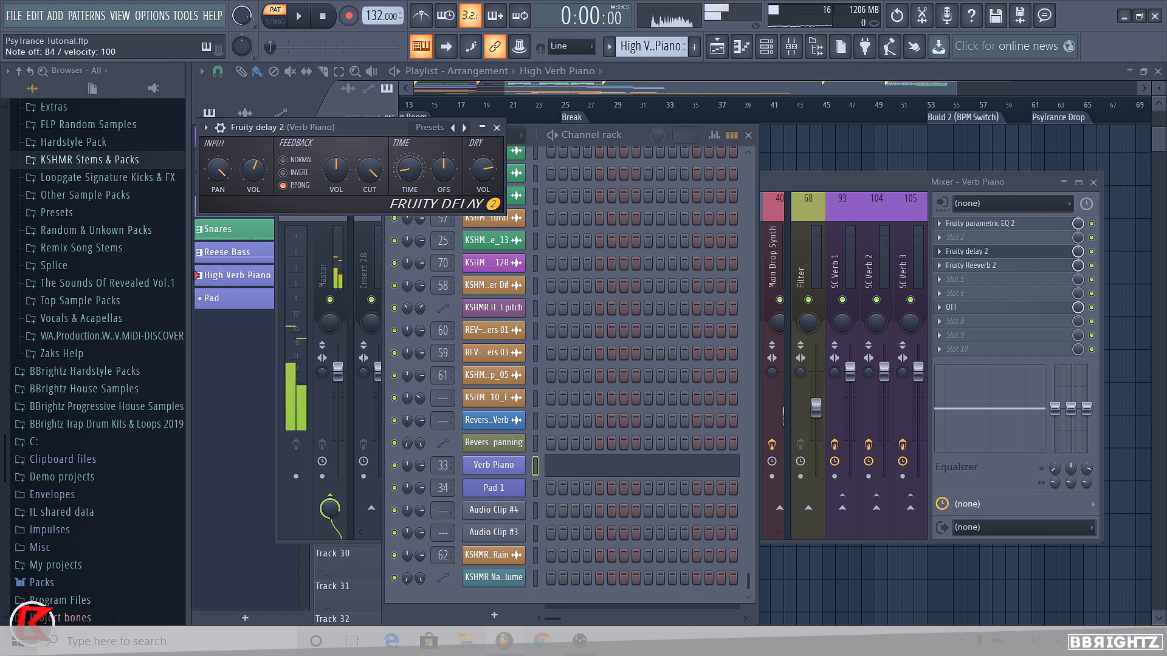
{"action": "key", "text": "space"}
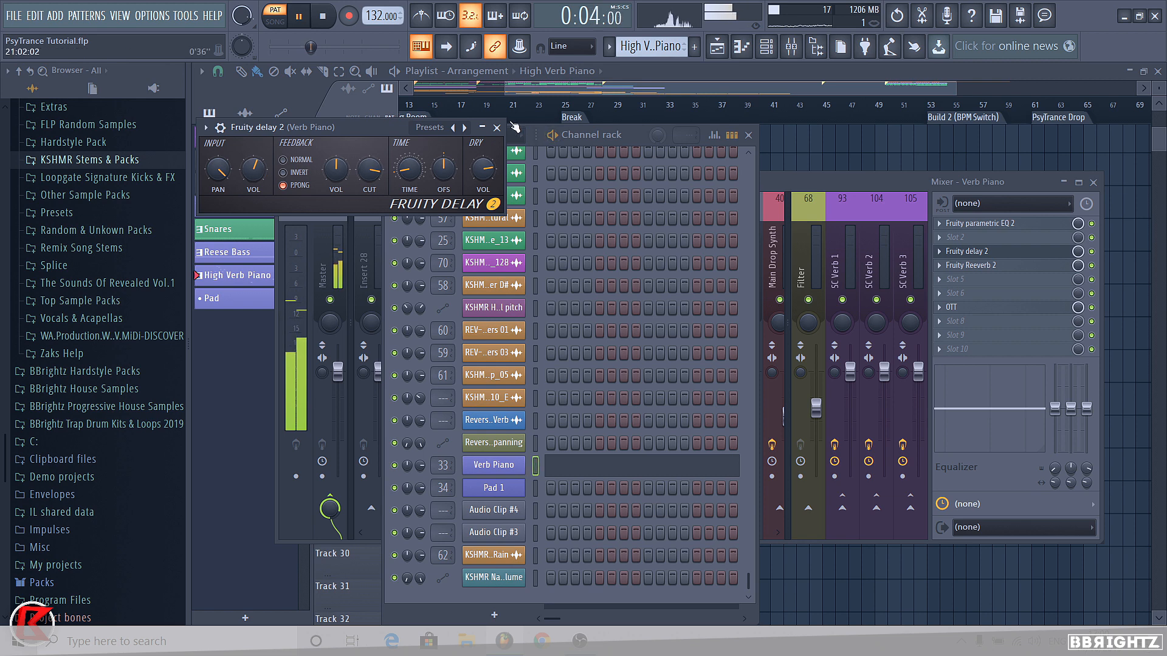
{"action": "left_click", "coordinate": [498, 129]}
{"action": "left_click", "coordinate": [777, 132]}
{"action": "key", "text": "space"}
Place the song position near bar 24 and open the Pad 1 channel's piano roll.
{"action": "left_click", "coordinate": [549, 105]}
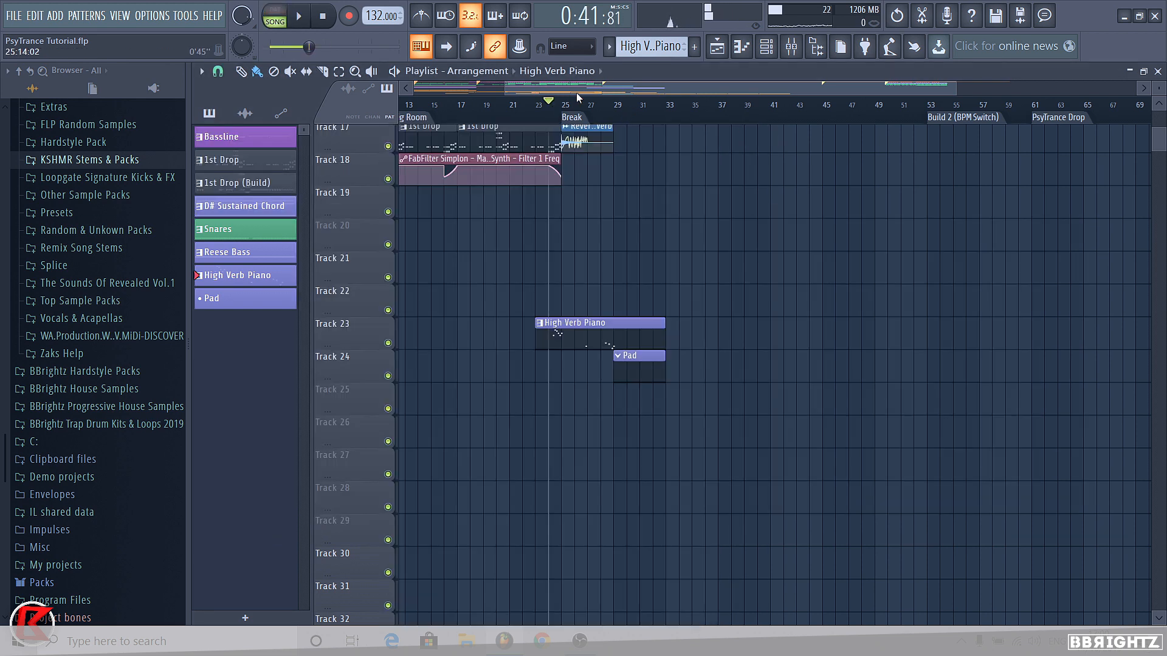
{"action": "left_click", "coordinate": [774, 51]}
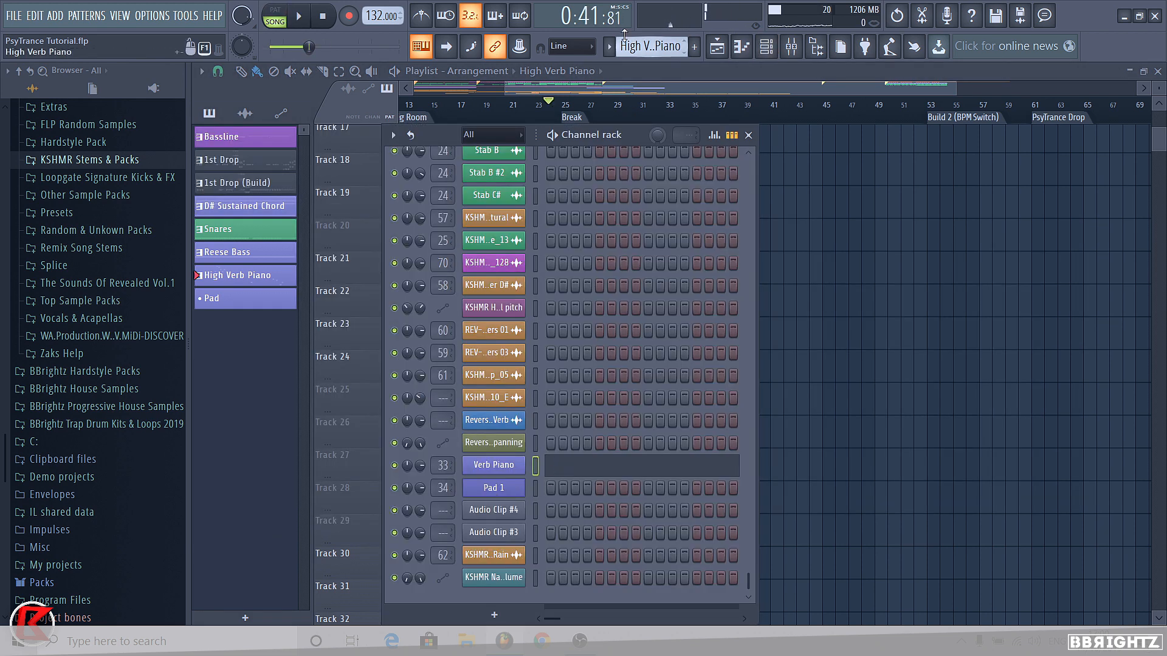
{"action": "scroll", "coordinate": [629, 45], "scroll_direction": "down", "scroll_amount": 1}
{"action": "right_click", "coordinate": [507, 489]}
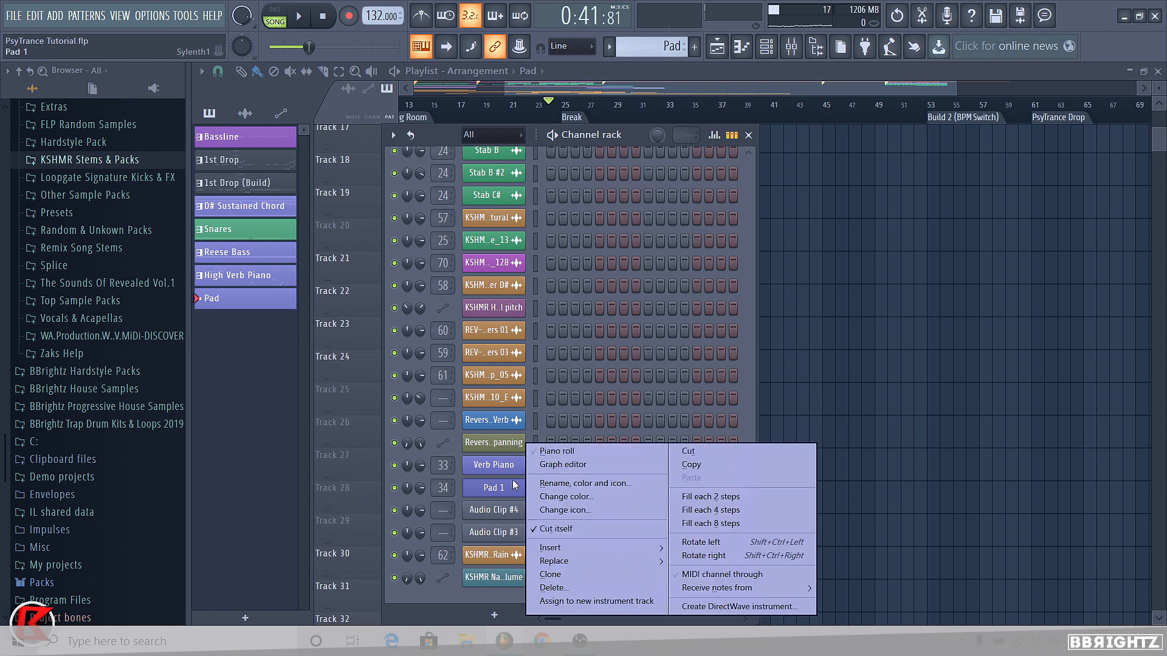
{"action": "left_click", "coordinate": [549, 450]}
Try a one-bar D#5 note at bar 1 of the Pad pattern during song playback, and delete it.
{"action": "key", "text": "space"}
{"action": "scroll", "coordinate": [486, 353], "scroll_direction": "up", "scroll_amount": 2}
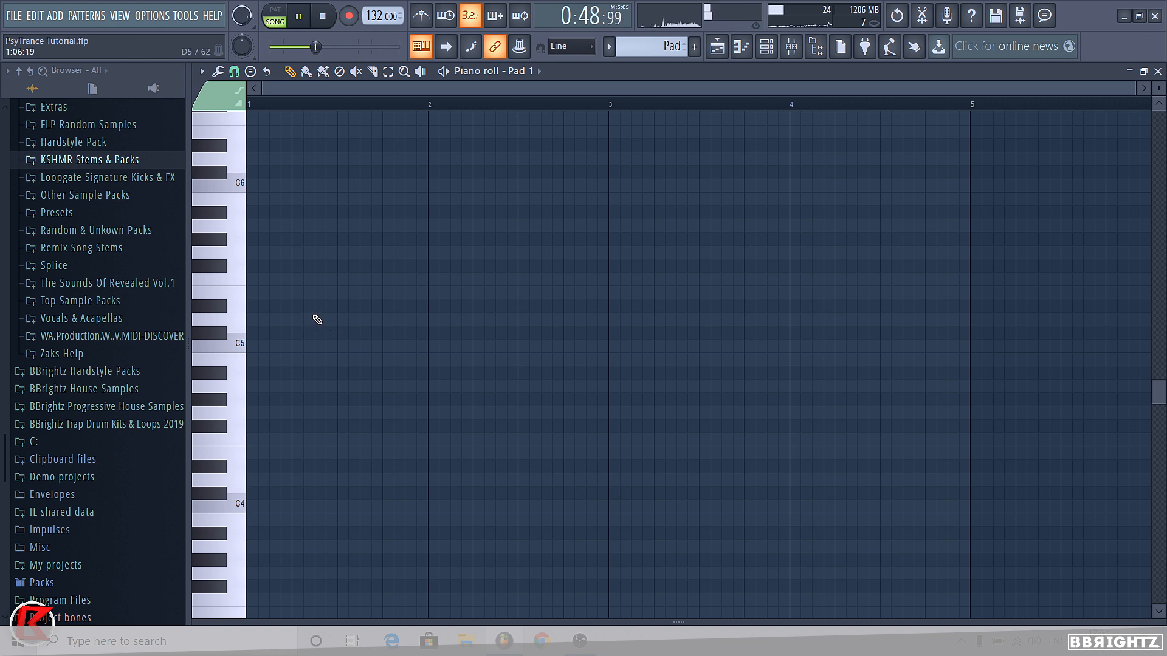
{"action": "left_click", "coordinate": [286, 305]}
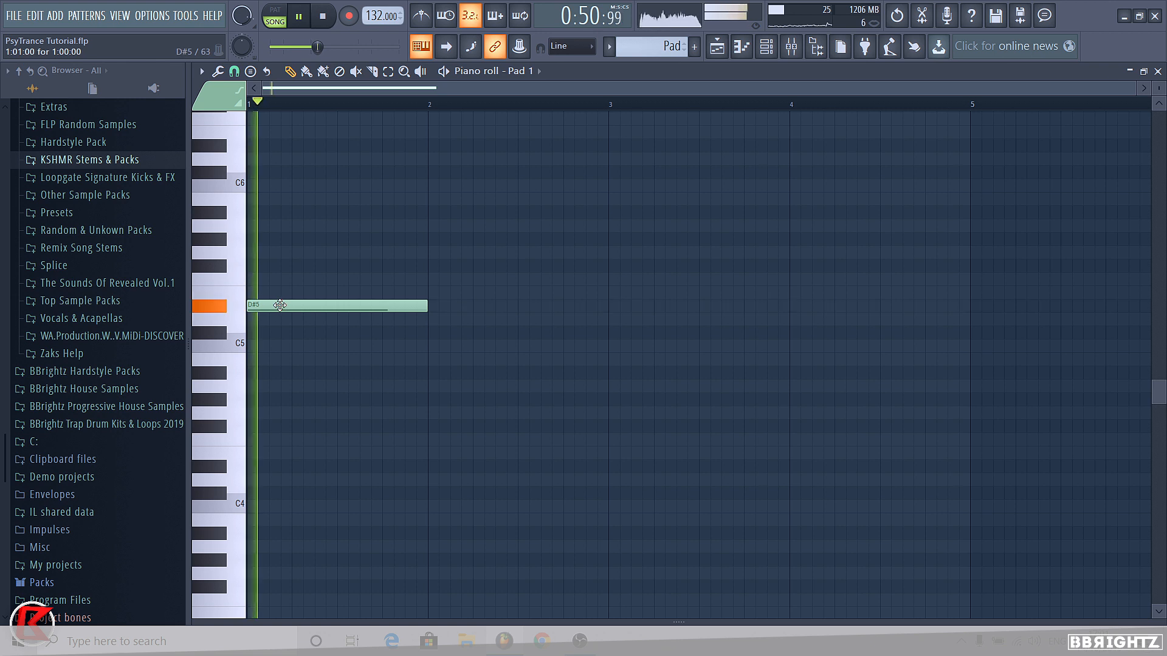
{"action": "key", "text": "space"}
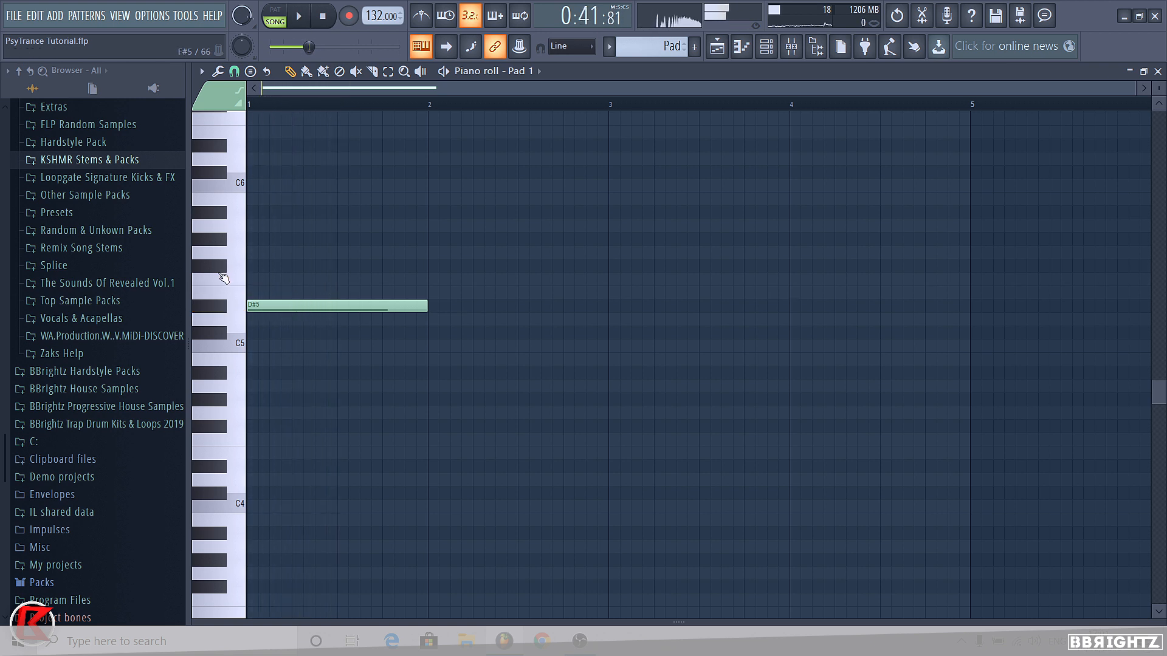
{"action": "right_click", "coordinate": [351, 304]}
Place a one-bar B4 note at bar 1 of the Pad pattern and audition other keys for the melody.
{"action": "left_click_drag", "start_coordinate": [265, 376], "coordinate": [243, 361]}
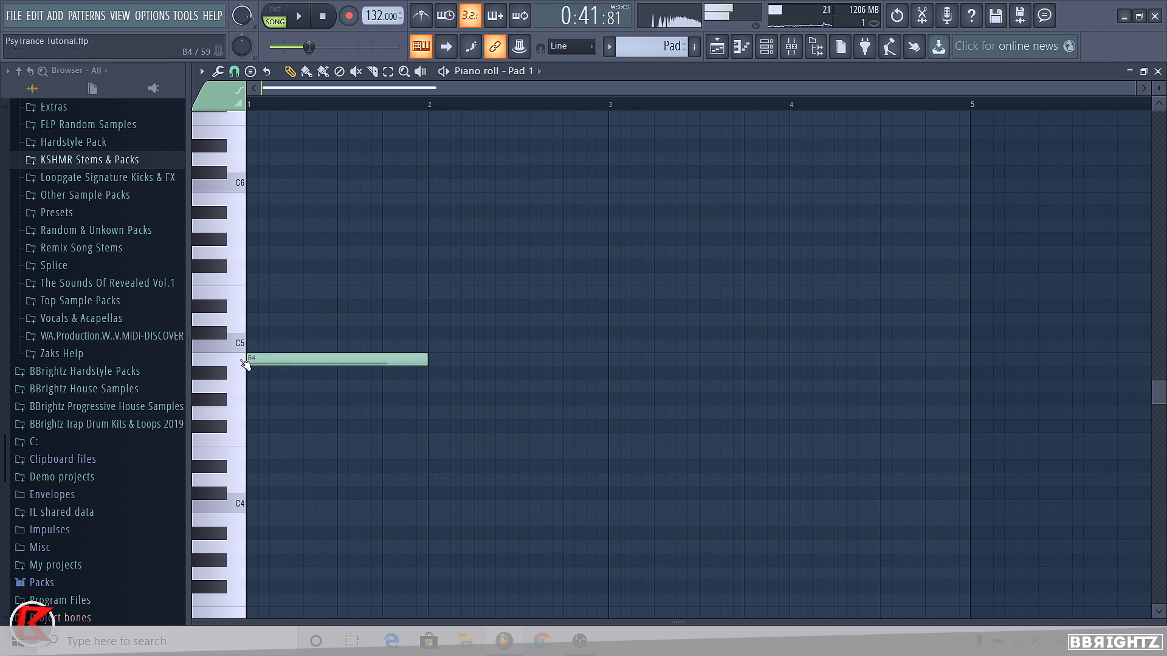
{"action": "left_click", "coordinate": [229, 361]}
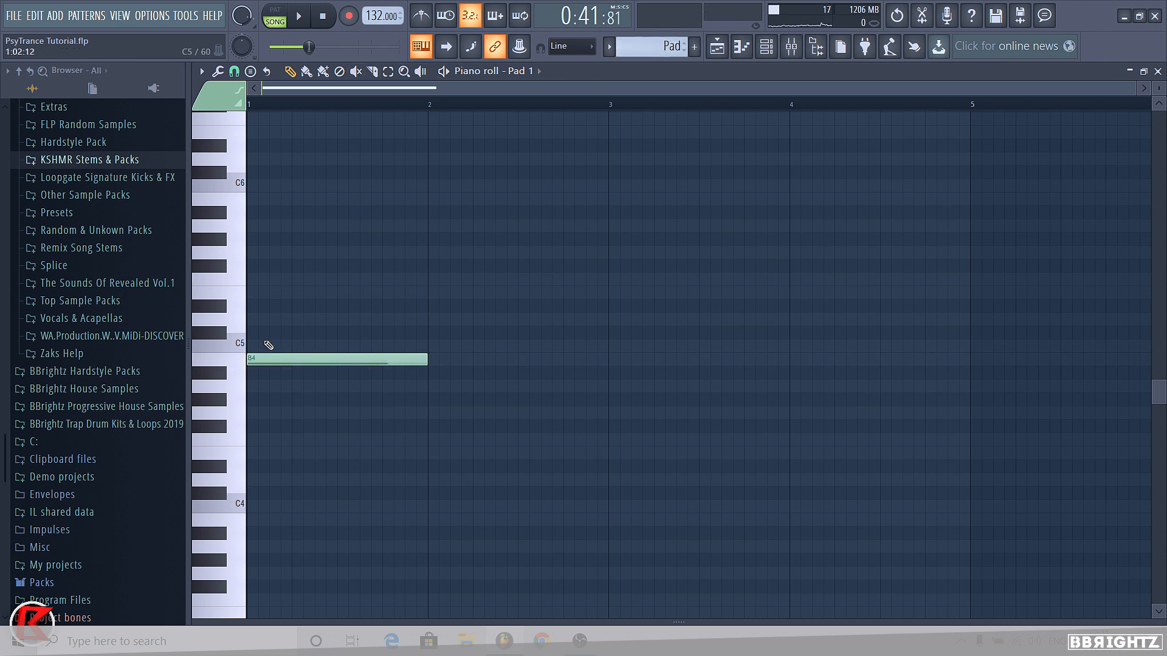
{"action": "scroll", "coordinate": [218, 326], "scroll_direction": "up", "scroll_amount": 2}
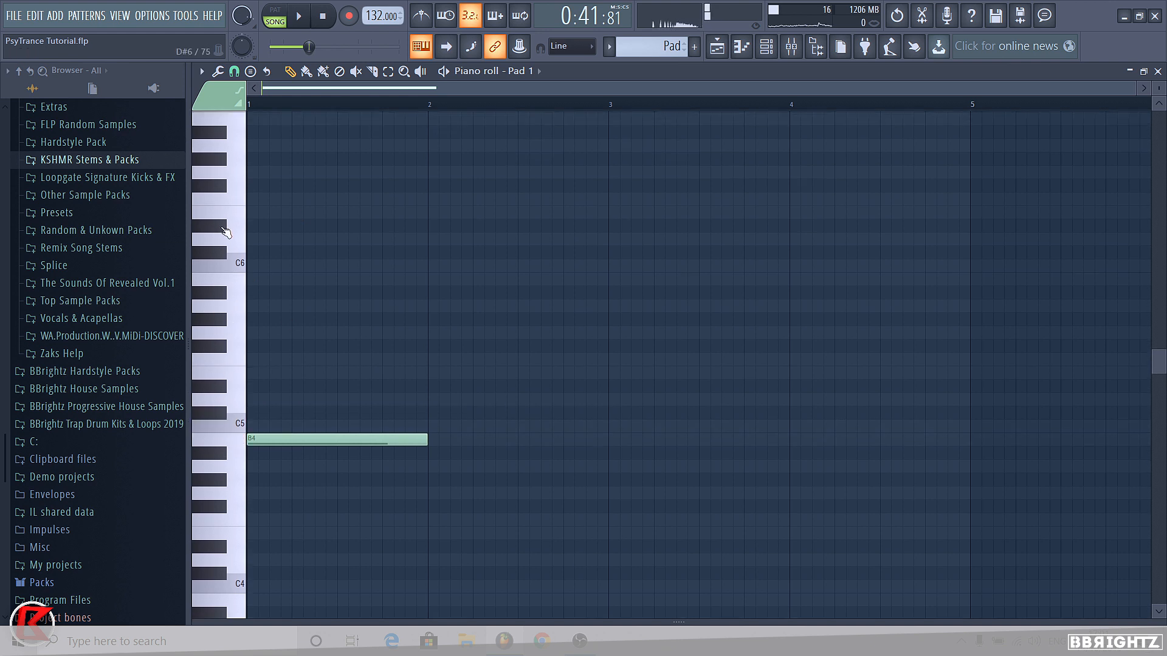
{"action": "left_click", "coordinate": [225, 230]}
{"action": "left_click", "coordinate": [242, 284]}
{"action": "key", "text": "m"}
{"action": "key", "text": "3"}
{"action": "key", "text": "3"}
{"action": "key", "text": "m"}
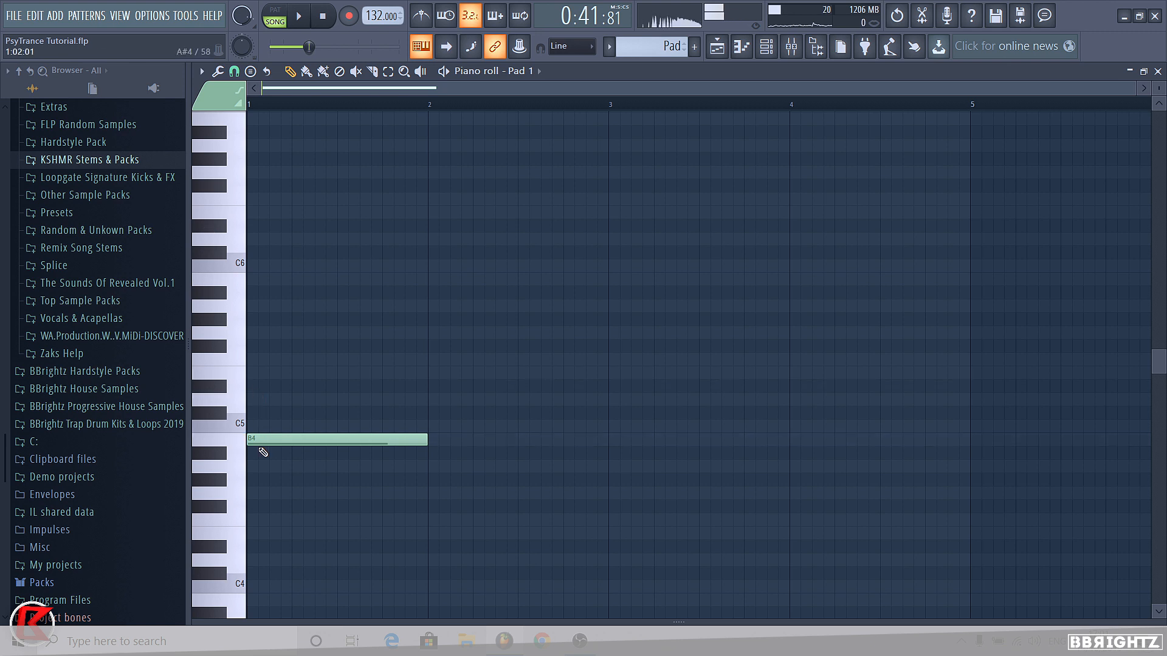
Keep the B4 note at bar 1 and add a one-bar C#5 note at bar 2 of the Pad pattern.
{"action": "left_click", "coordinate": [270, 430]}
{"action": "right_click", "coordinate": [273, 430]}
{"action": "left_click", "coordinate": [282, 437]}
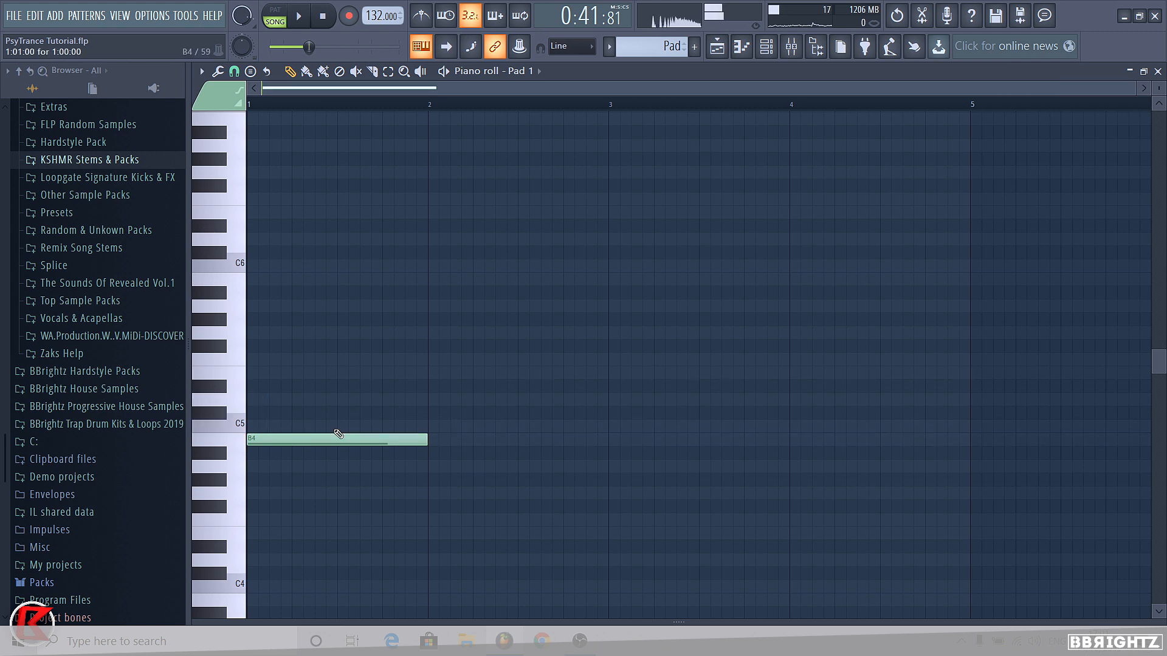
{"action": "left_click", "coordinate": [432, 413]}
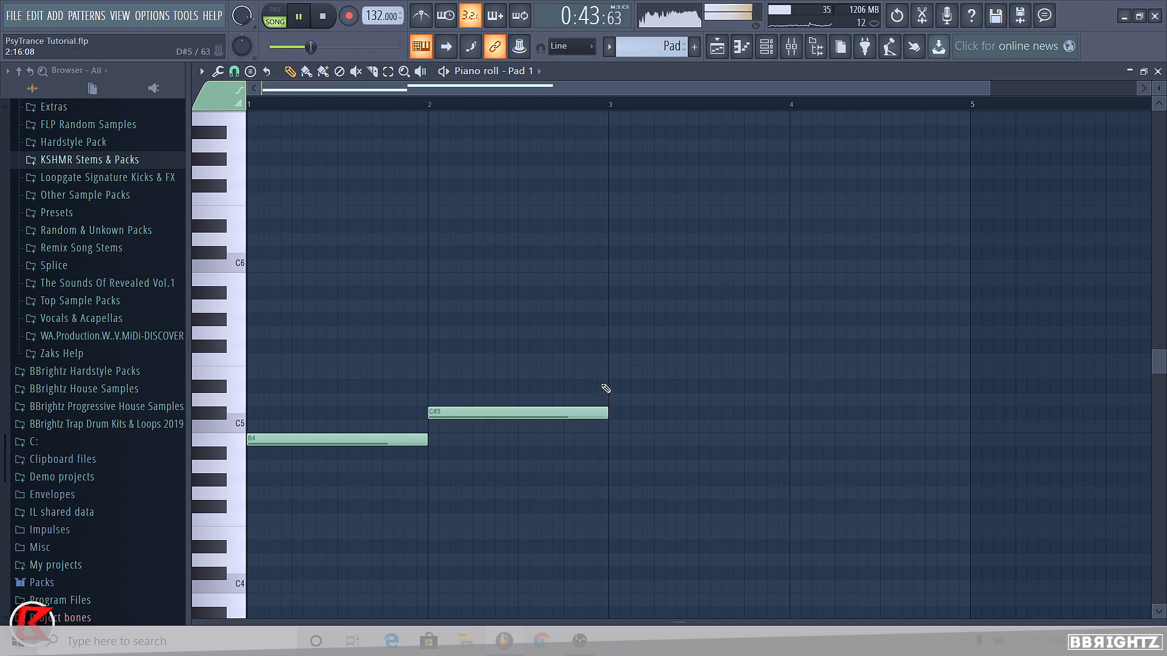
{"action": "scroll", "coordinate": [608, 392], "scroll_direction": "down", "scroll_amount": 1, "text": "ctrl"}
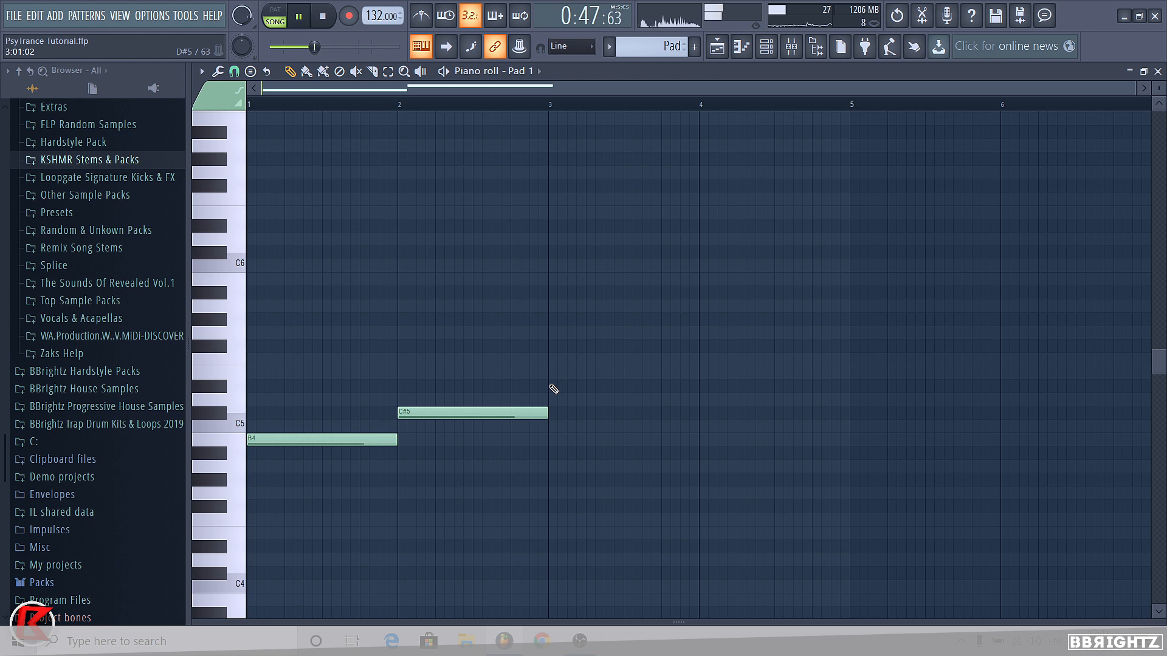
Restart song playback from about bar 28 and add a one-bar D#5 note at bar 3 of the Pad pattern.
{"action": "left_click", "coordinate": [717, 47]}
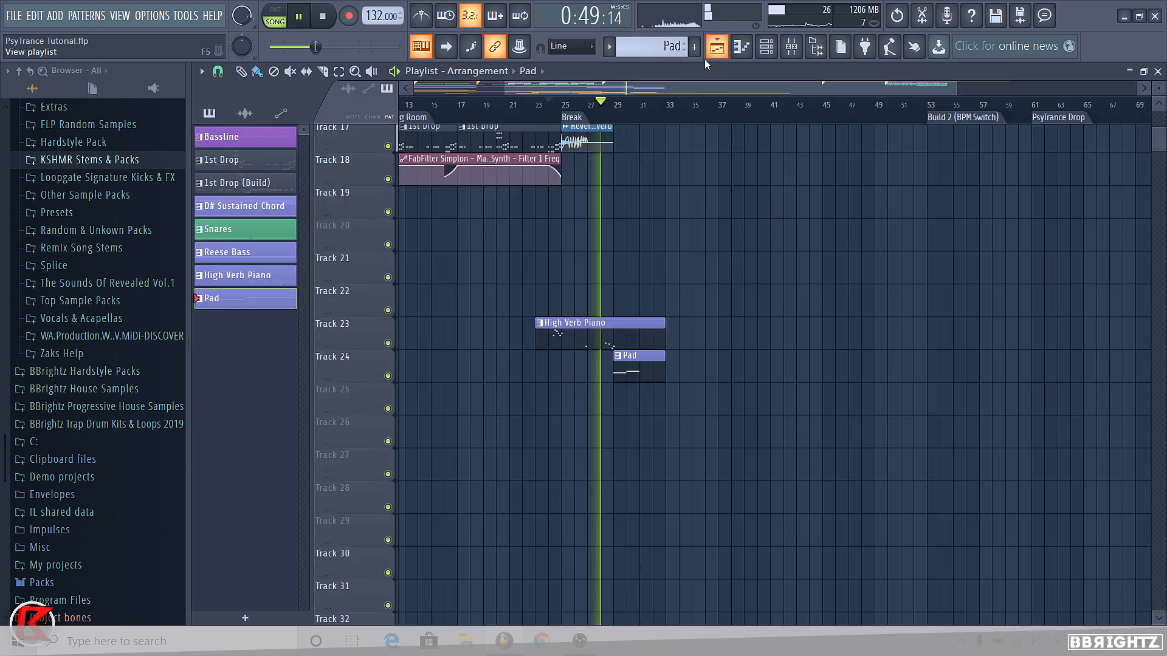
{"action": "key", "text": "space"}
{"action": "left_click", "coordinate": [606, 107]}
{"action": "key", "text": "space"}
{"action": "left_click", "coordinate": [743, 49]}
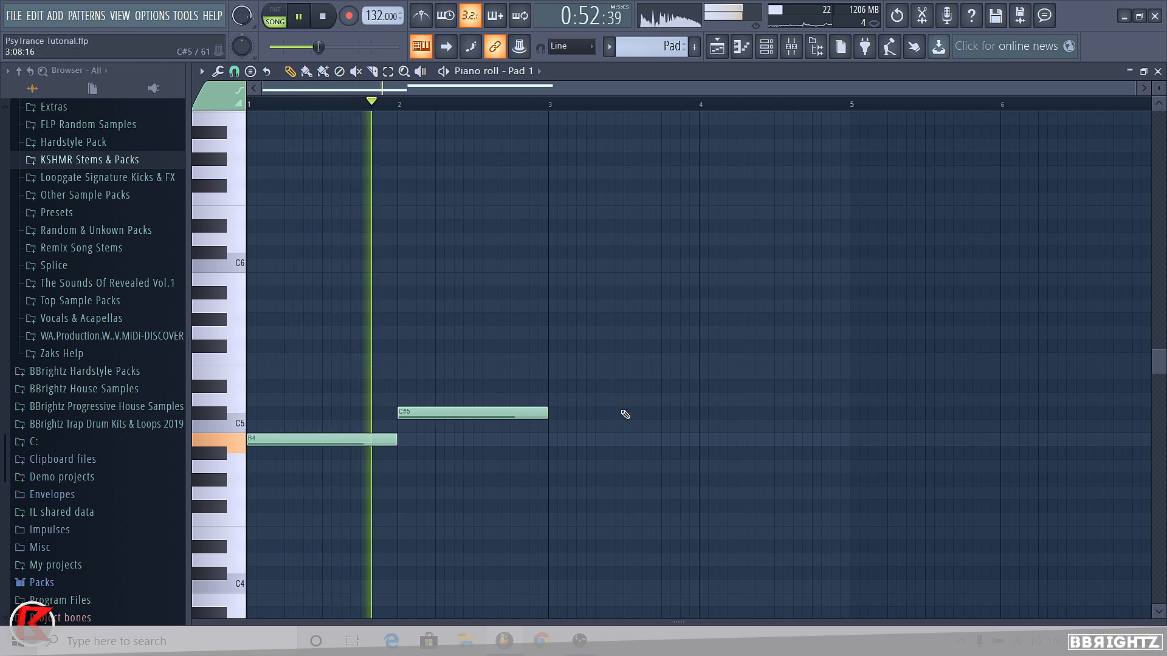
{"action": "left_click", "coordinate": [550, 386]}
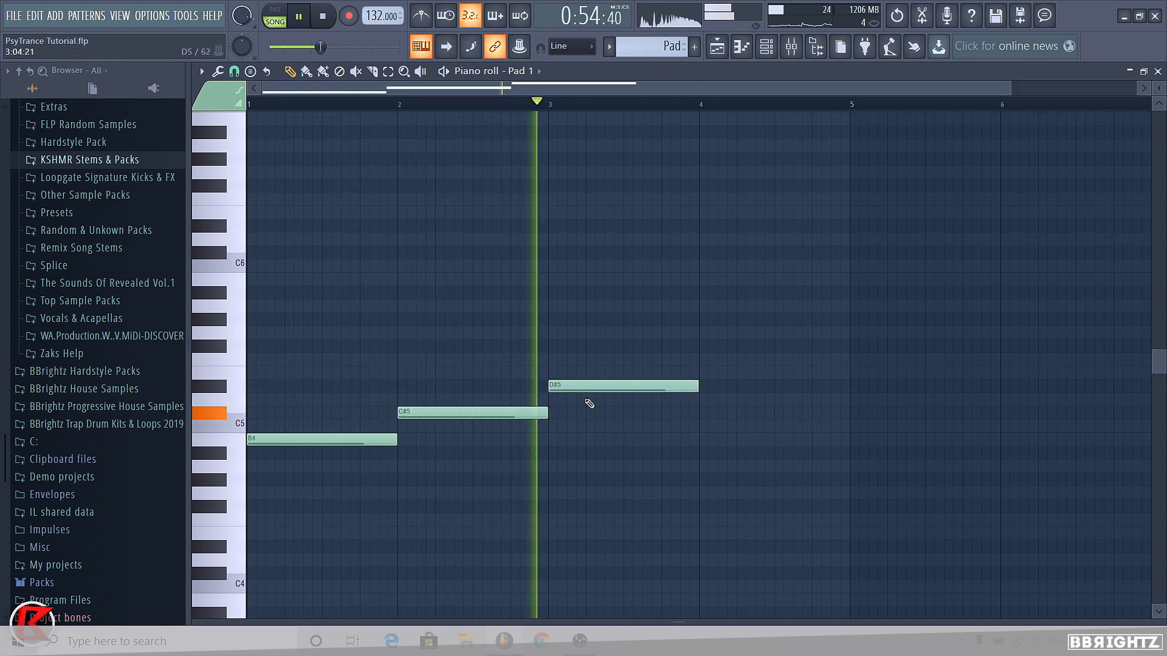
Try a one-bar G#4 note at bar 4 of the Pad pattern, and delete it.
{"action": "left_click", "coordinate": [699, 479]}
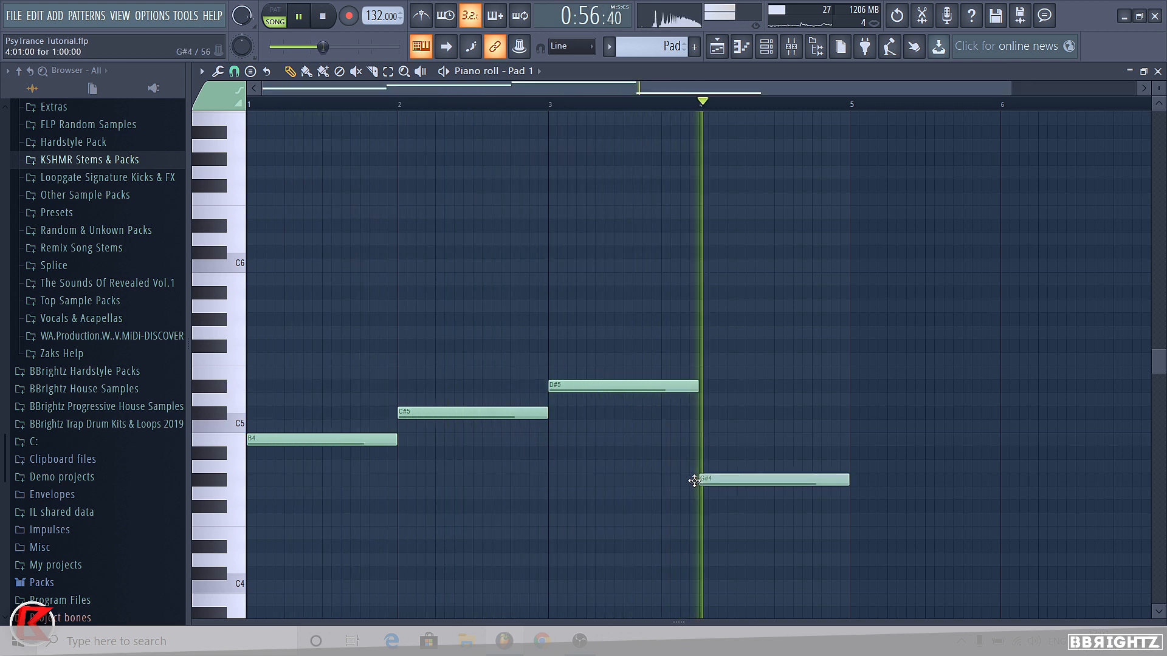
{"action": "key", "text": "space"}
{"action": "left_click", "coordinate": [725, 480]}
{"action": "right_click", "coordinate": [724, 479]}
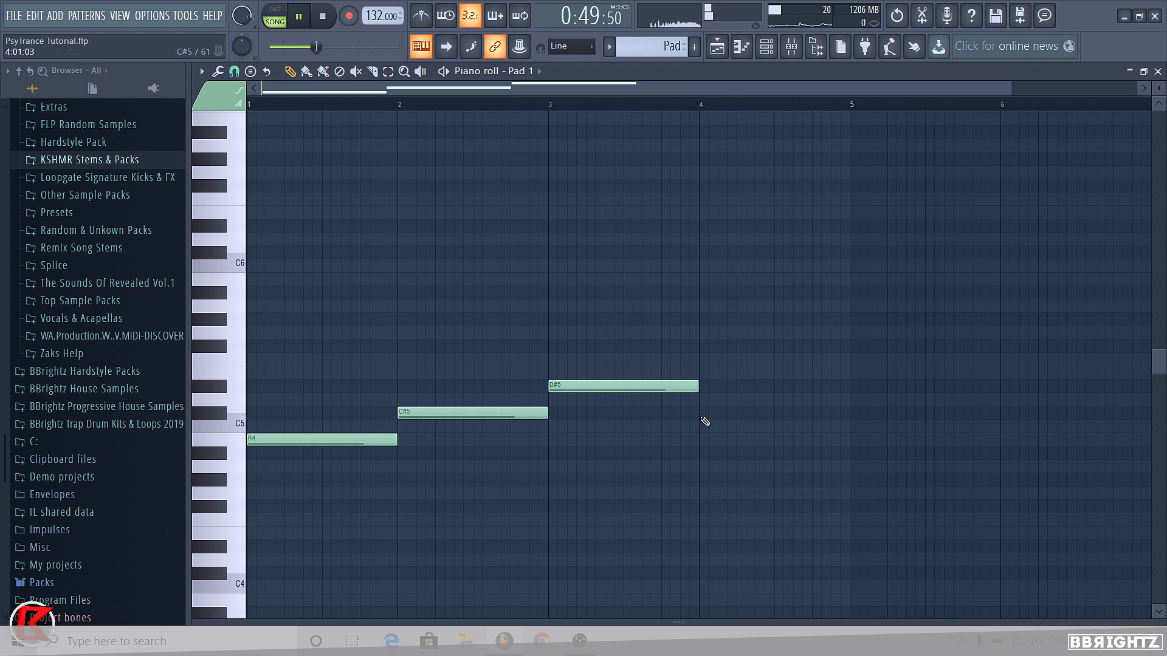
Switch to pattern mode, audition B4, D#5, C#5 and G#4, and add a one-bar C#5 note at bar 4.
{"action": "key", "text": "space"}
{"action": "left_click", "coordinate": [274, 18]}
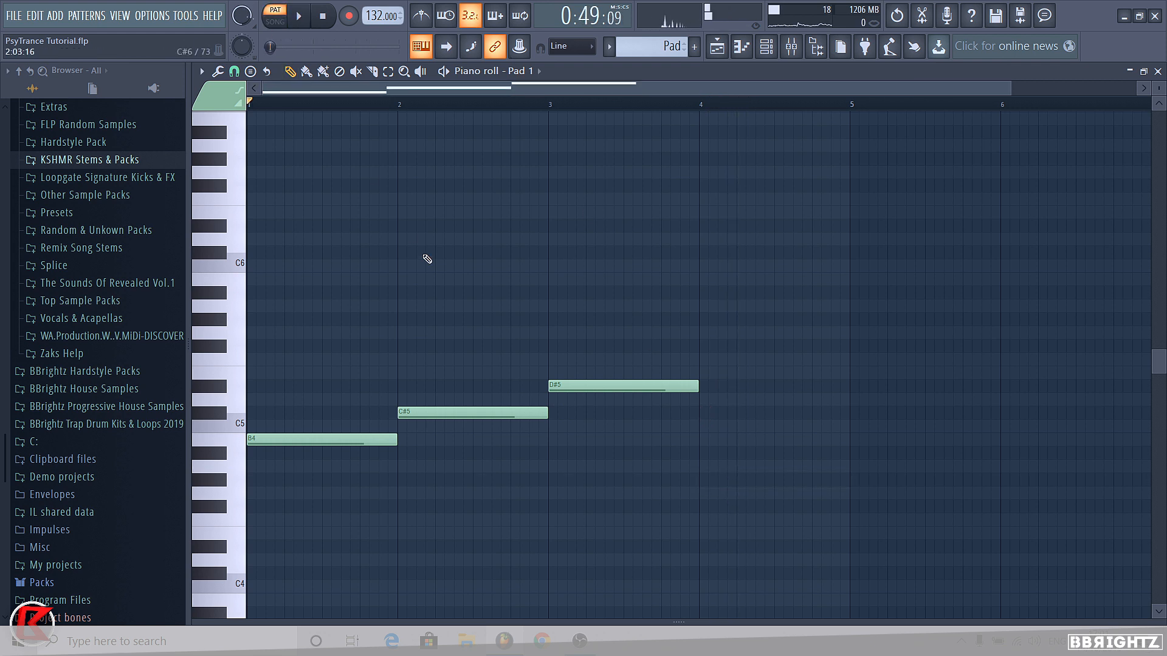
{"action": "scroll", "coordinate": [452, 224], "scroll_direction": "down", "scroll_amount": 1}
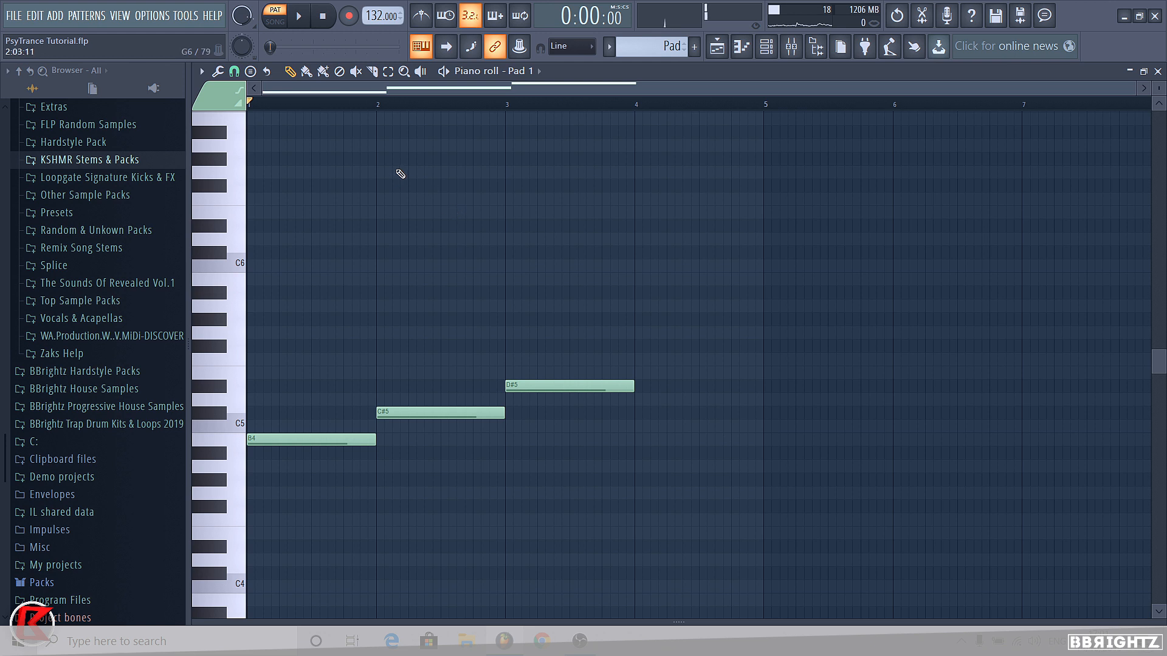
{"action": "left_click", "coordinate": [217, 434]}
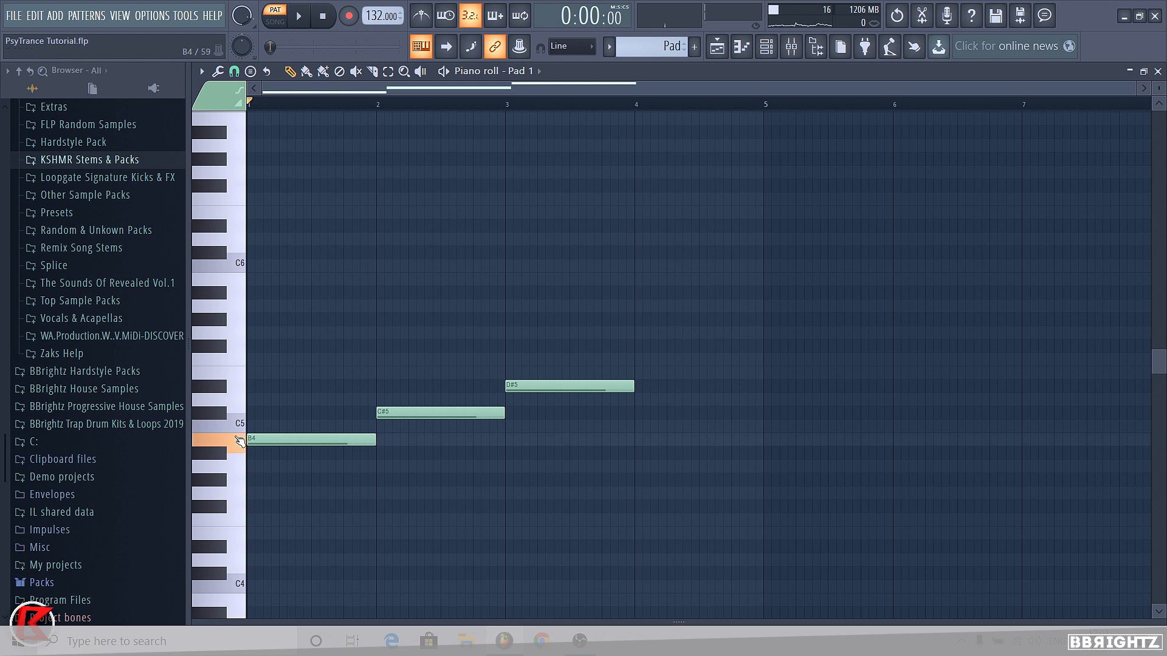
{"action": "left_click", "coordinate": [225, 419]}
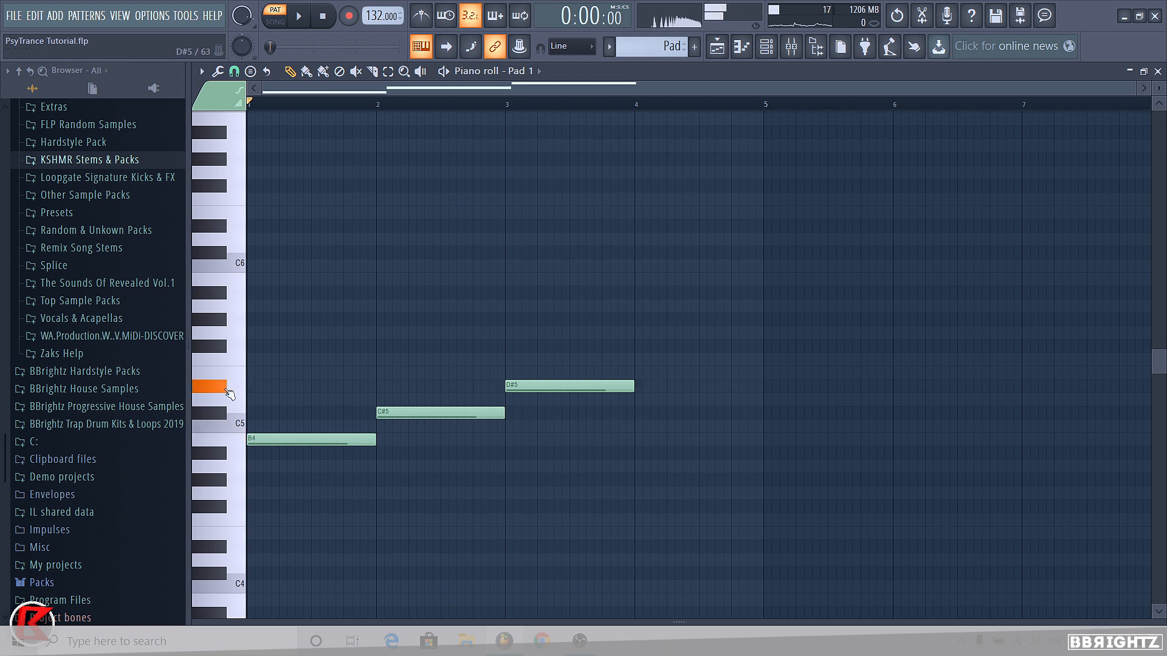
{"action": "left_click", "coordinate": [230, 393]}
{"action": "left_click", "coordinate": [226, 414]}
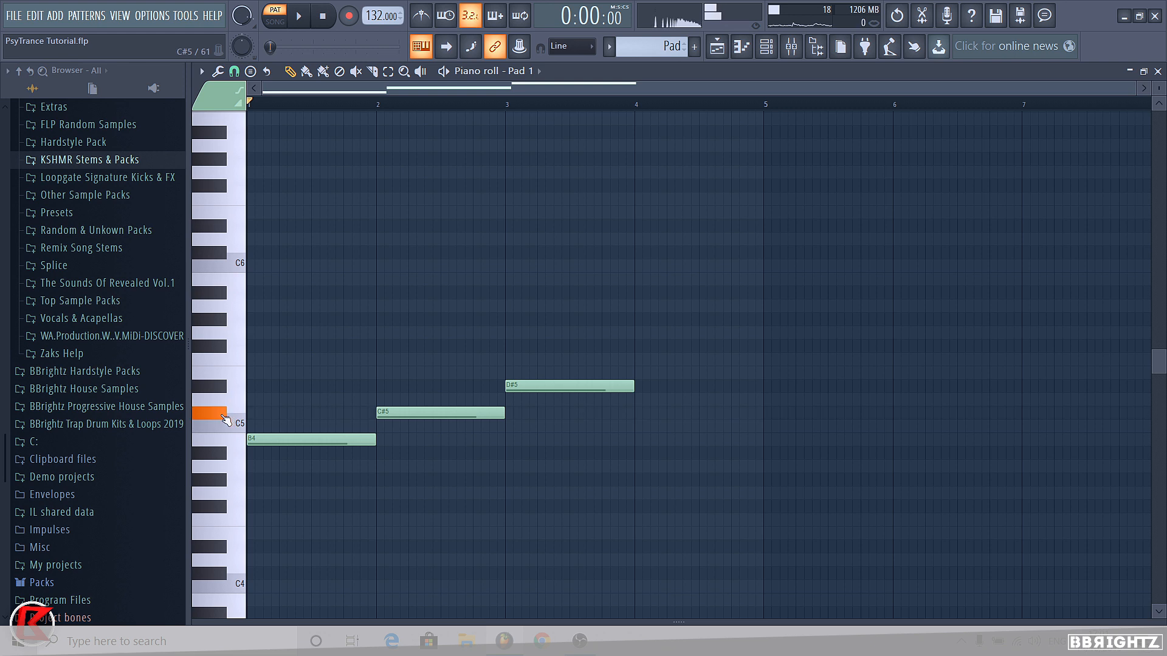
{"action": "left_click", "coordinate": [224, 480]}
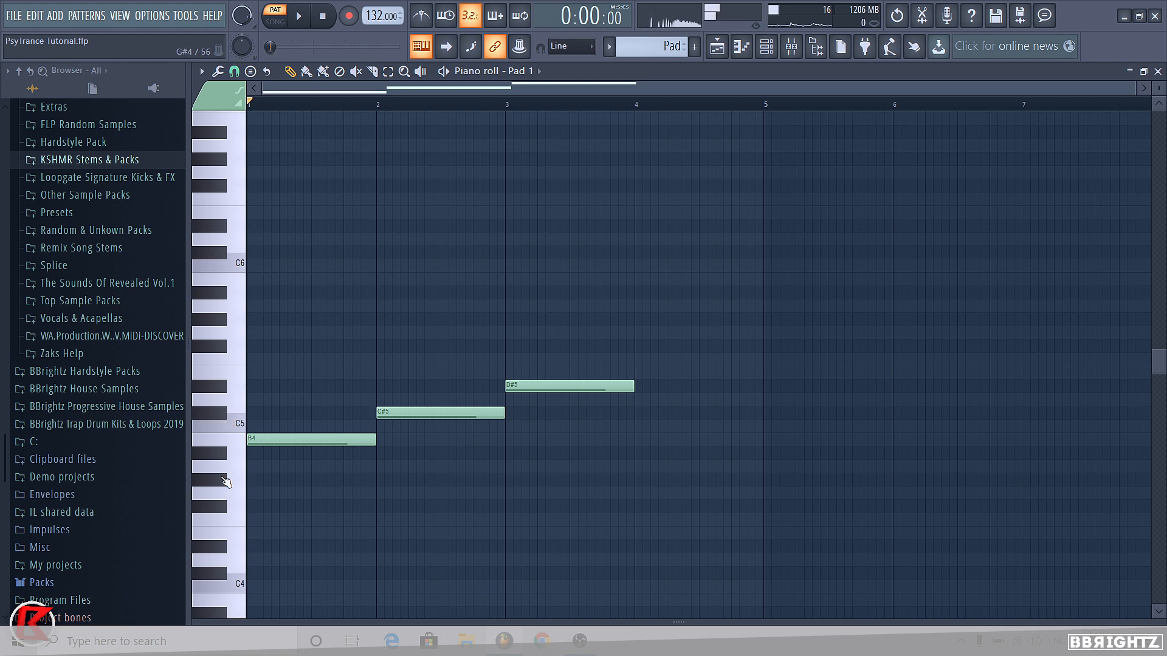
{"action": "left_click", "coordinate": [636, 413]}
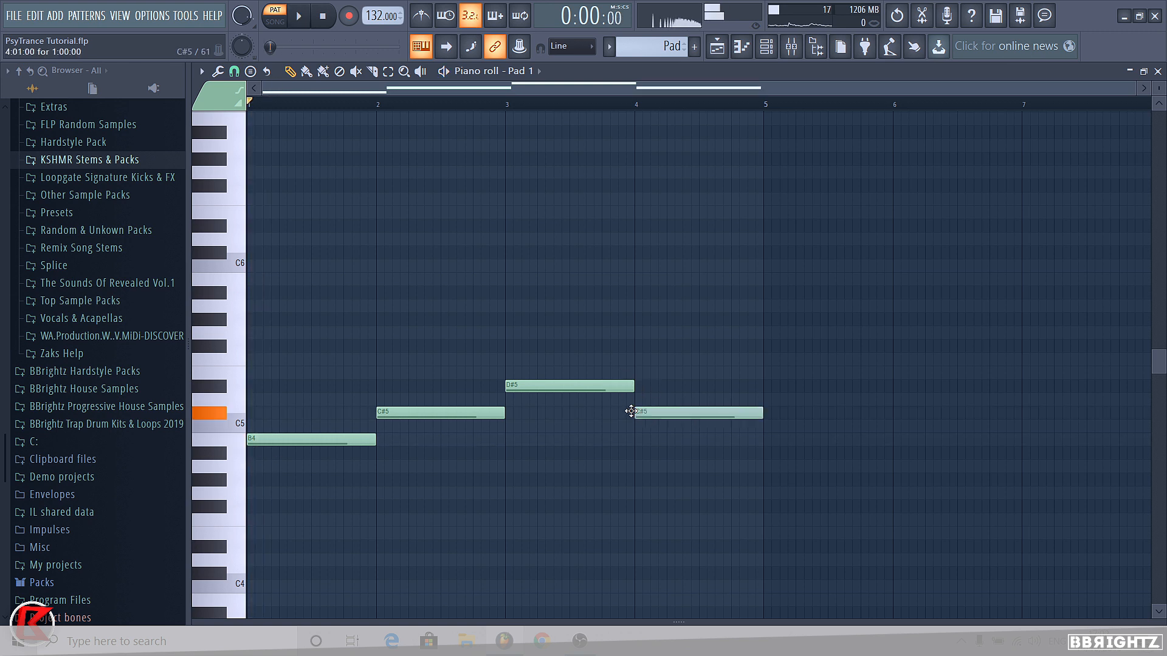
Add one-bar notes G#4 at bar 5 and A#4 at bar 6 of the Pad pattern, and preview it.
{"action": "left_click", "coordinate": [767, 481]}
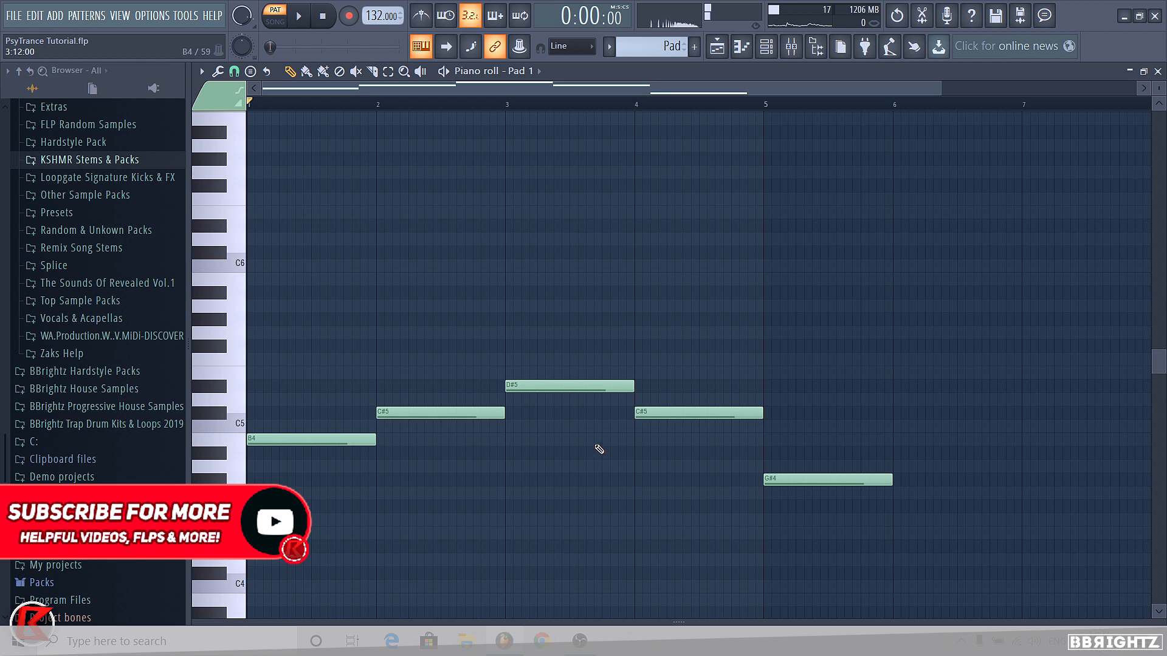
{"action": "scroll", "coordinate": [599, 449], "scroll_direction": "down", "scroll_amount": 2}
{"action": "left_click", "coordinate": [753, 454]}
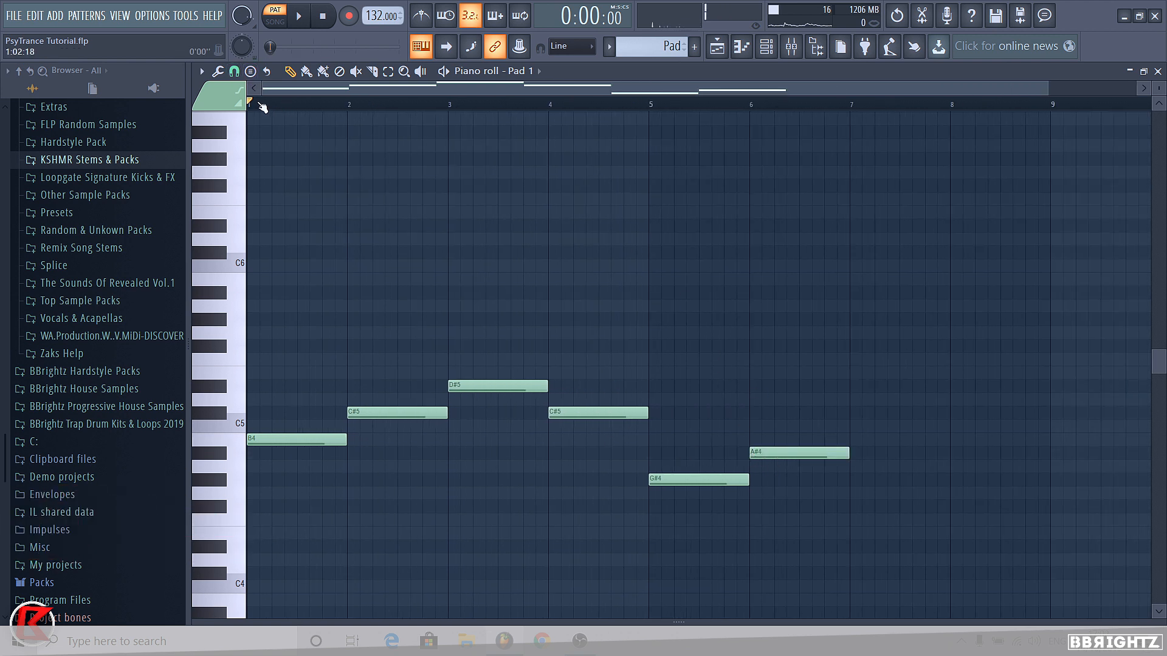
{"action": "key", "text": "space"}
{"action": "key", "text": "space"}
Play the song from about bar 29 to review the Pad melody, stop playback, and return to the playlist.
{"action": "left_click", "coordinate": [717, 46]}
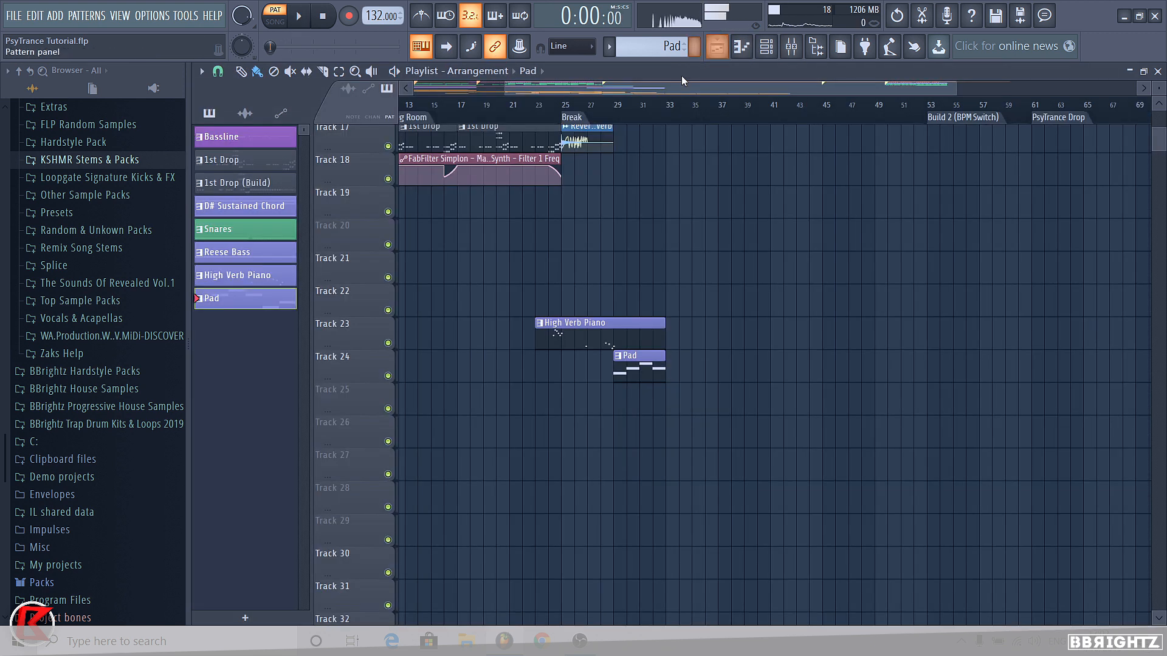
{"action": "left_click", "coordinate": [620, 107]}
{"action": "key", "text": "space"}
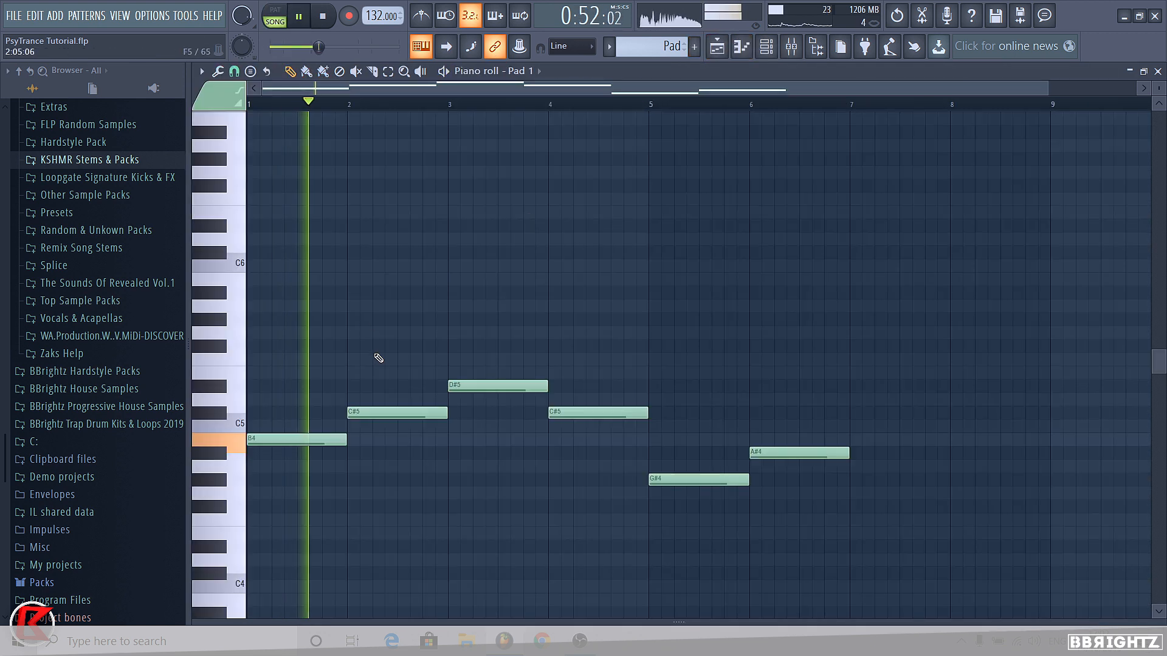
{"action": "scroll", "coordinate": [349, 346], "scroll_direction": "down", "scroll_amount": 1}
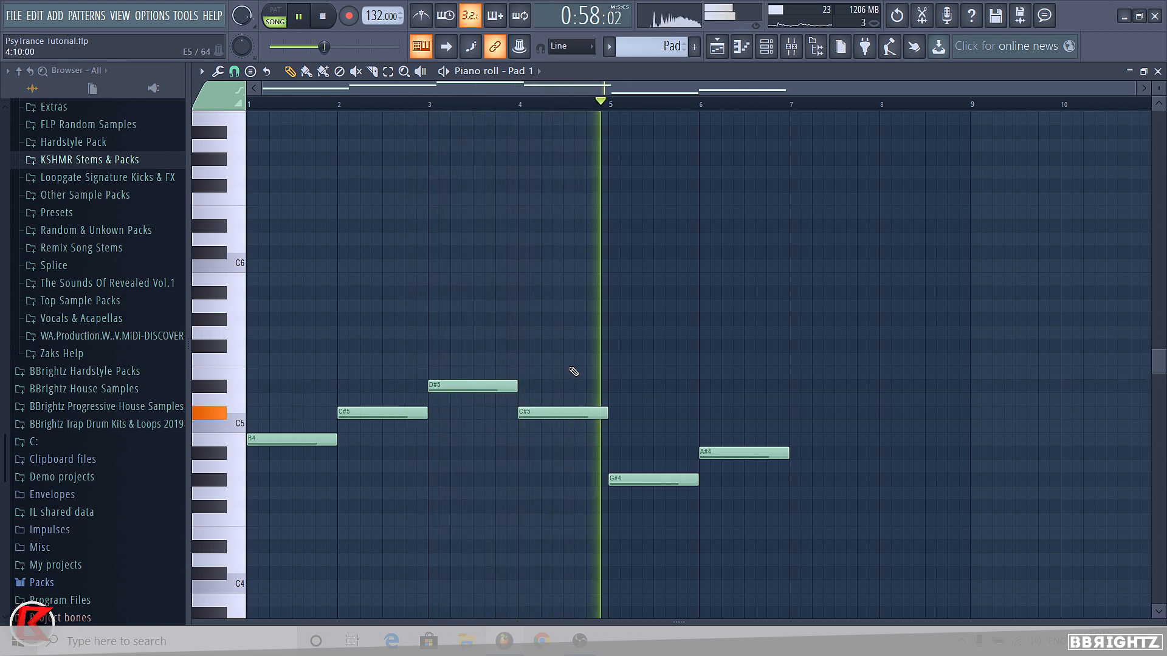
{"action": "key", "text": "space"}
{"action": "left_click", "coordinate": [717, 51]}
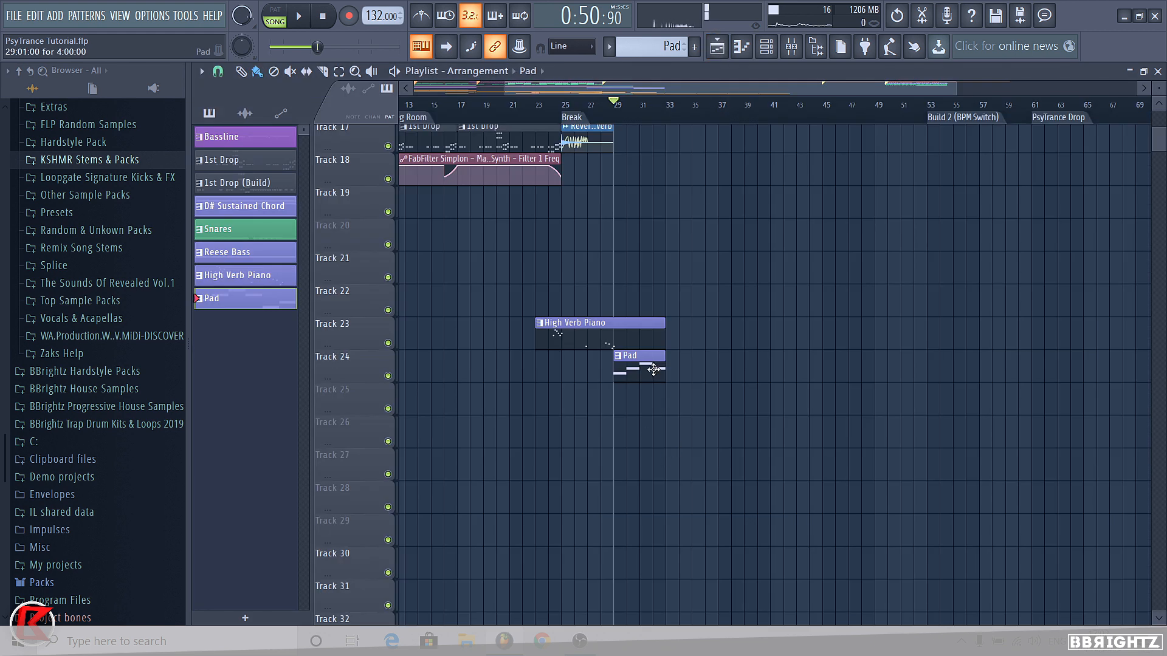
Extend the Pad clip on Track 24 to eight bars, then review the pattern's notes during song playback and stop.
{"action": "left_click_drag", "start_coordinate": [664, 378], "coordinate": [723, 379]}
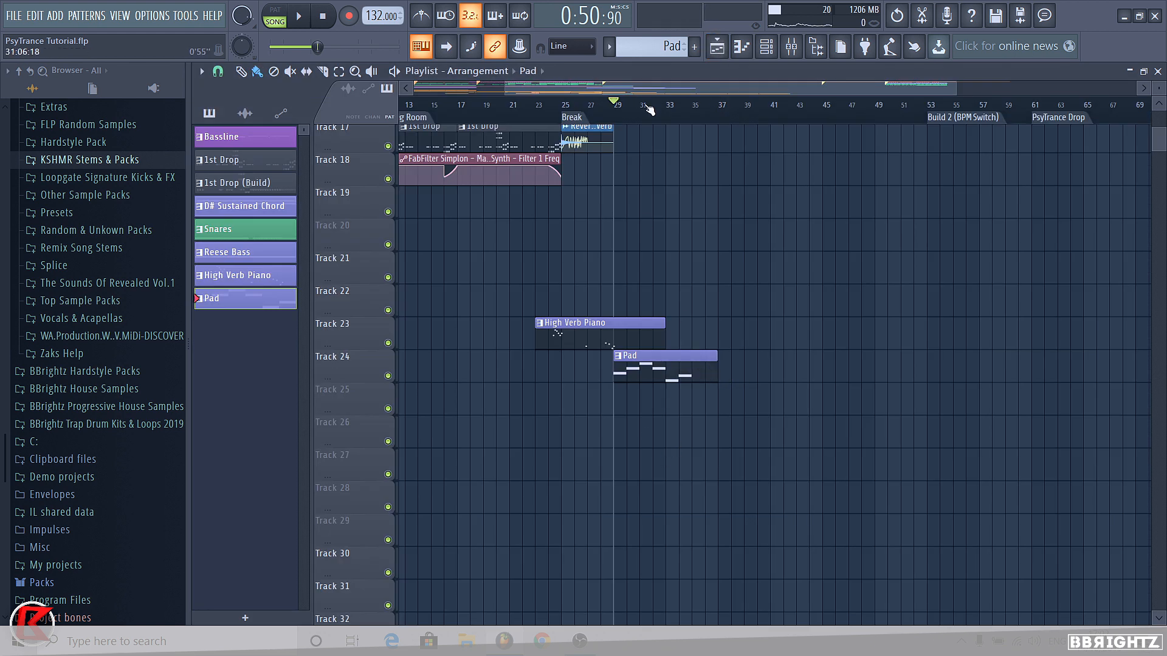
{"action": "key", "text": "space"}
{"action": "double_click", "coordinate": [626, 363]}
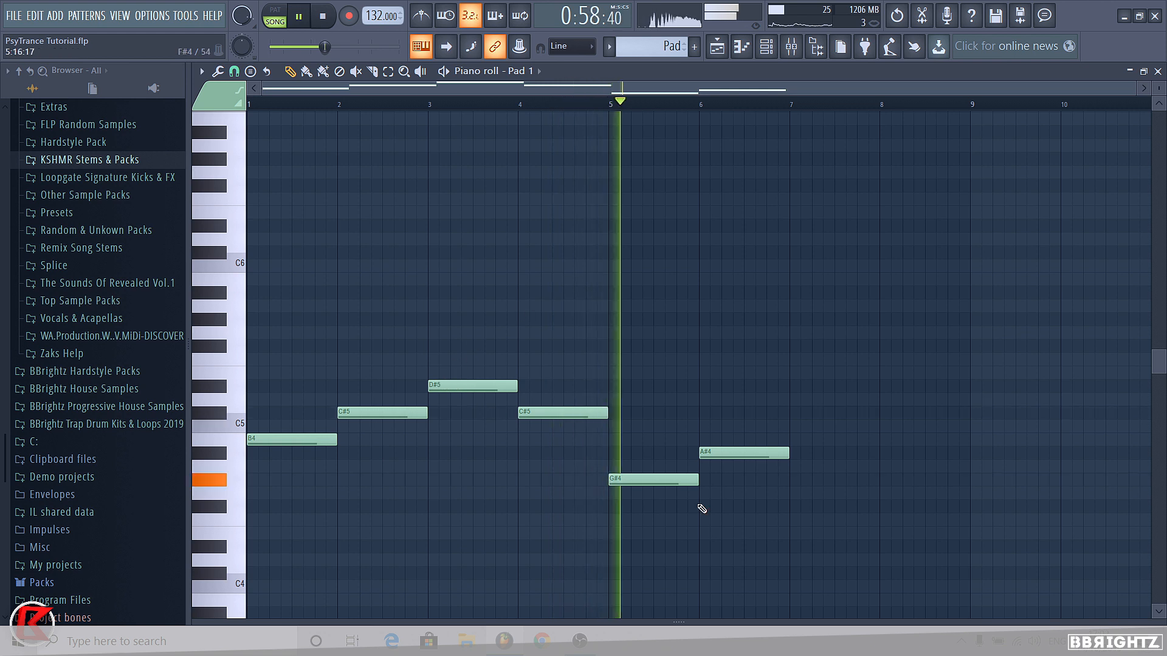
{"action": "scroll", "coordinate": [693, 495], "scroll_direction": "up", "scroll_amount": 2}
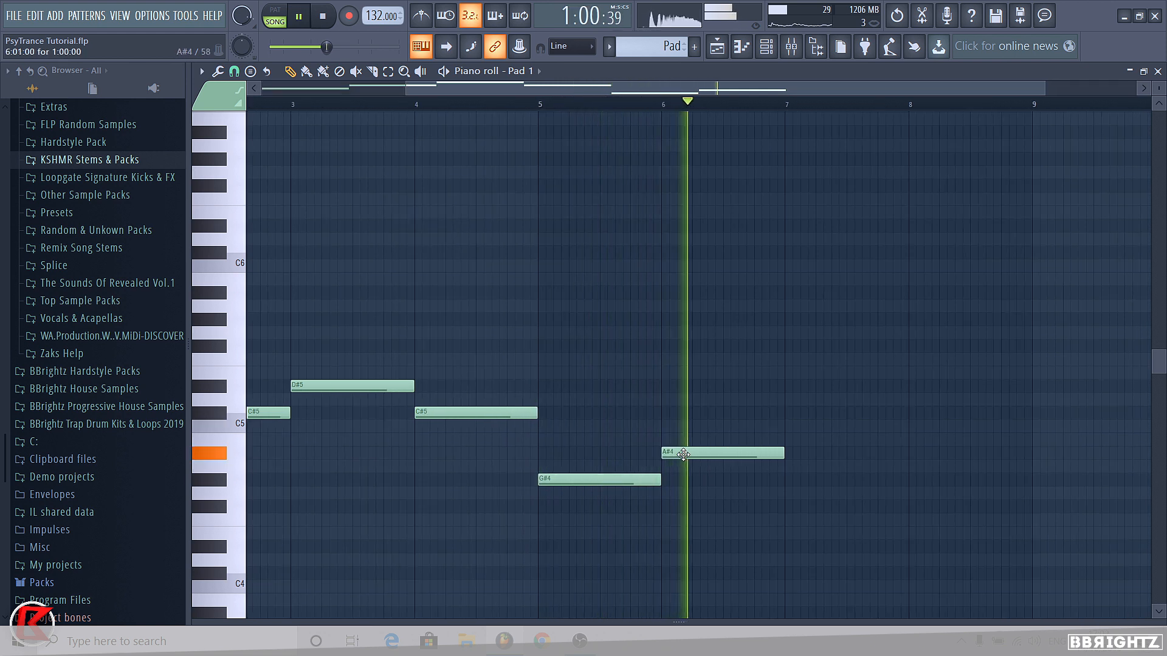
{"action": "key", "text": "space"}
Add a one-bar B4 note at bar 7 of the Pad pattern and preview it from the middle of bar 4.
{"action": "left_click", "coordinate": [793, 440]}
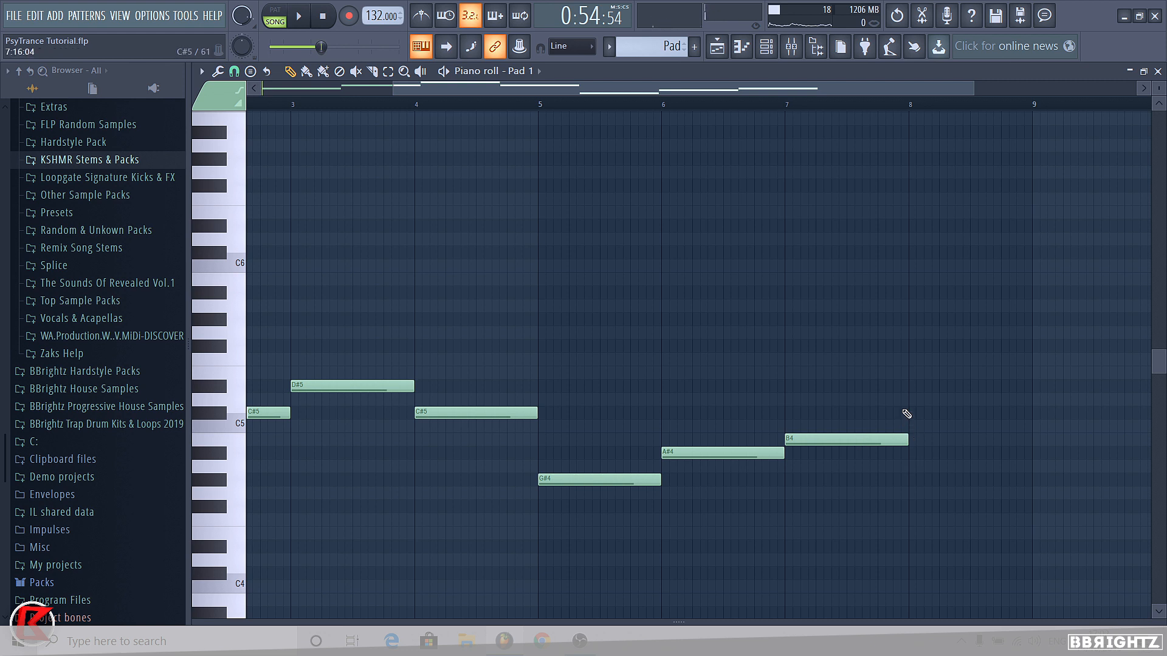
{"action": "left_click", "coordinate": [493, 103]}
{"action": "key", "text": "space"}
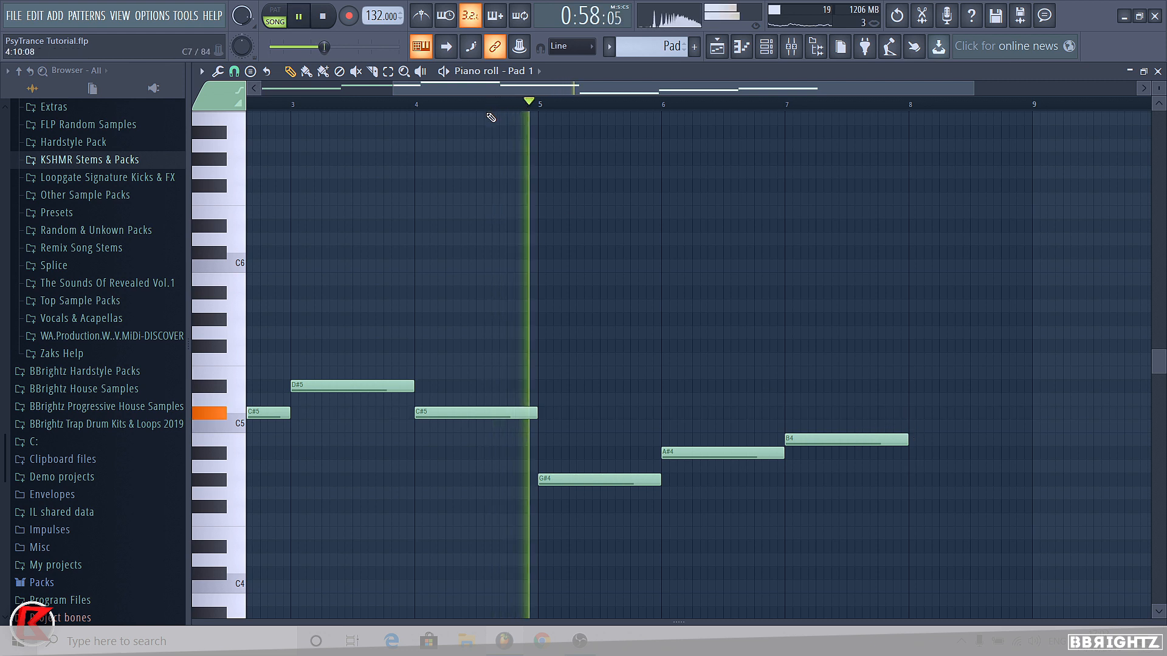
{"action": "key", "text": "space"}
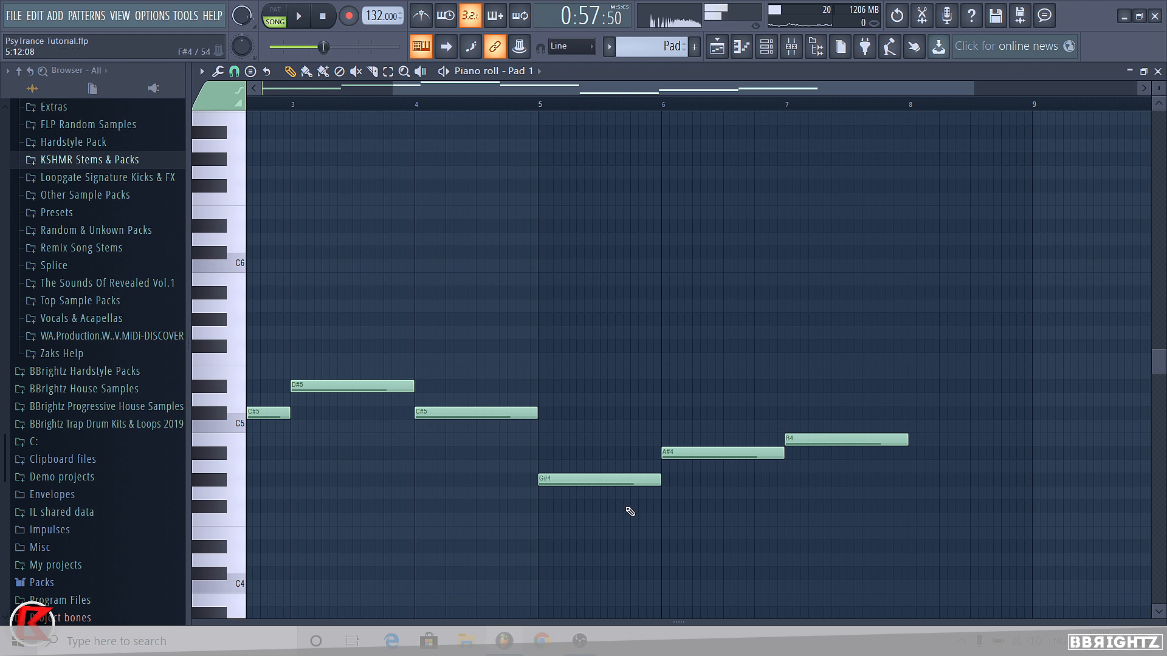
Try a shortened G#4 with a short A#4 ending bar 5, B4 at bar 6 and C#5 at bar 7.
{"action": "mouse_move", "coordinate": [629, 514]}
{"action": "left_mouse_down"}
{"action": "mouse_move", "coordinate": [631, 469]}
{"action": "mouse_move", "coordinate": [664, 439]}
{"action": "left_mouse_up"}
{"action": "key", "text": "space"}
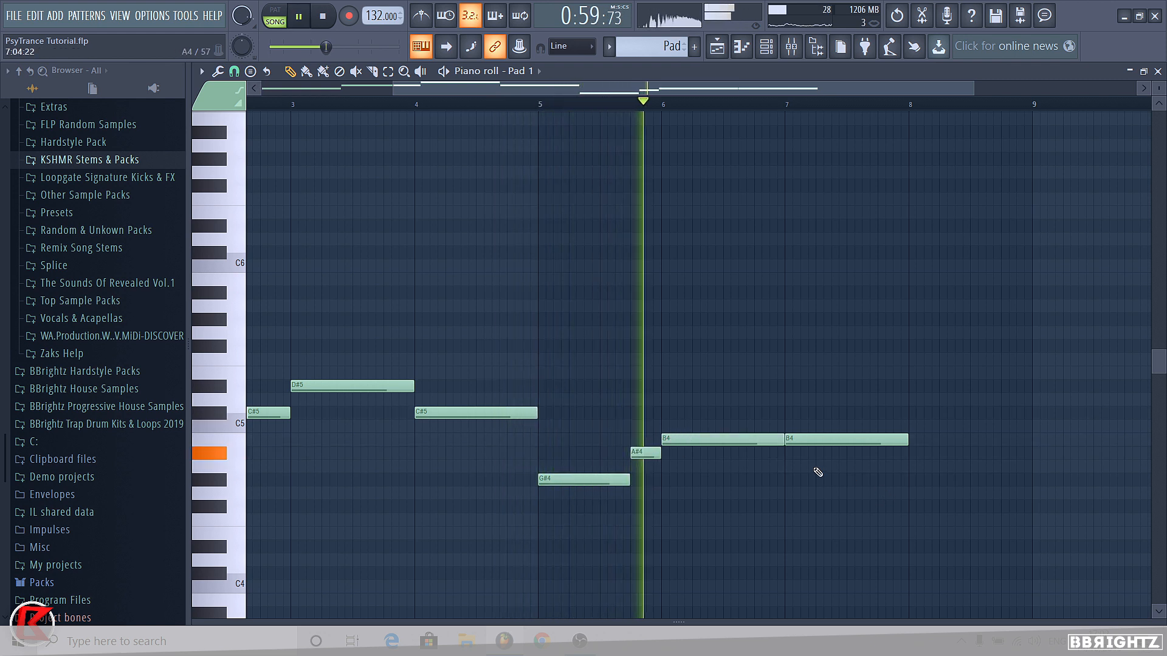
{"action": "right_click", "coordinate": [818, 442]}
{"action": "left_click", "coordinate": [793, 413]}
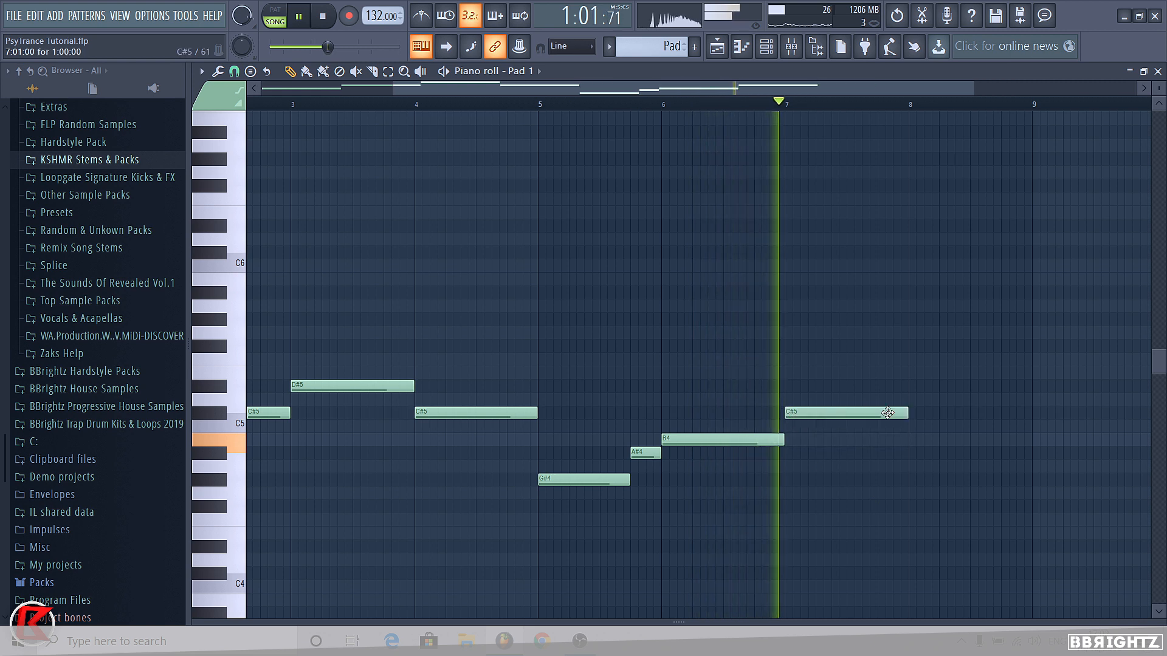
Remove the short A#4, lengthen the G#4 to fill bar 5, and replace the B4 at bar 6 with A#4.
{"action": "key", "text": "space"}
{"action": "right_click", "coordinate": [635, 454]}
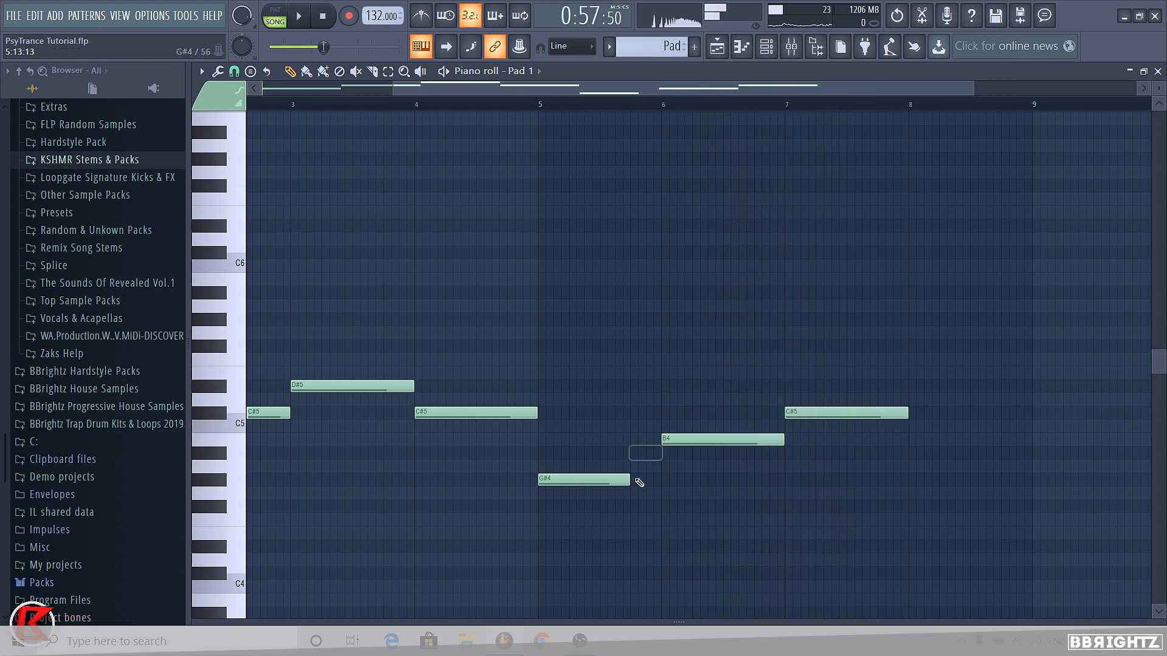
{"action": "left_click_drag", "start_coordinate": [628, 480], "coordinate": [659, 481]}
{"action": "key", "text": "space"}
{"action": "key", "text": "space"}
{"action": "right_click", "coordinate": [689, 443]}
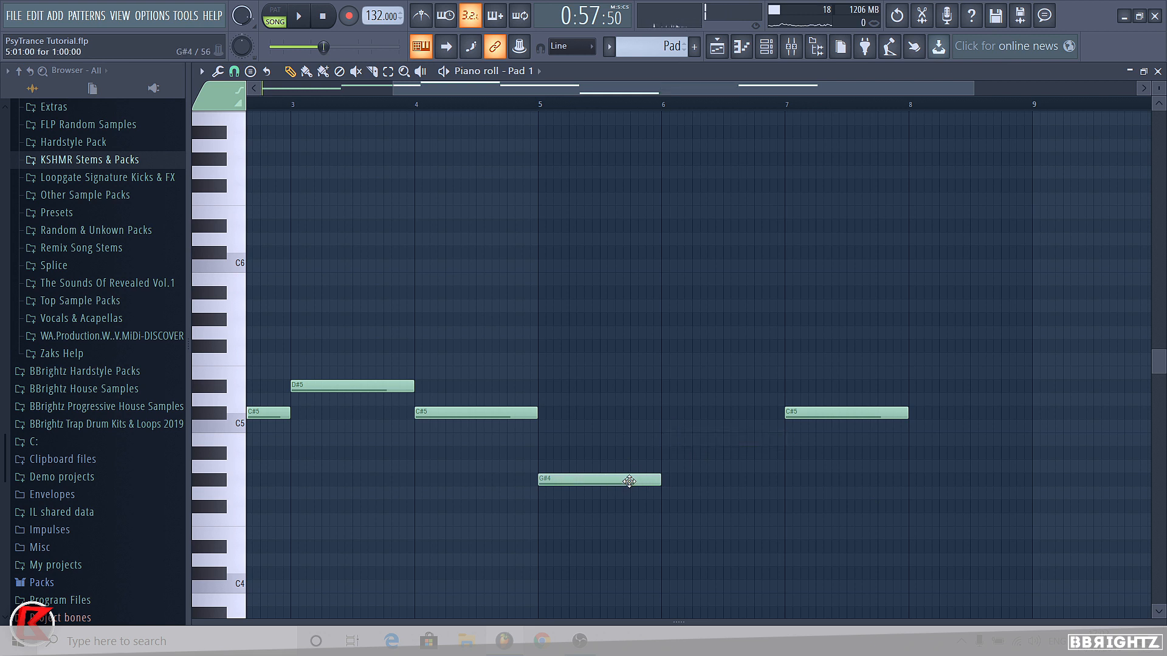
{"action": "left_click", "coordinate": [664, 455]}
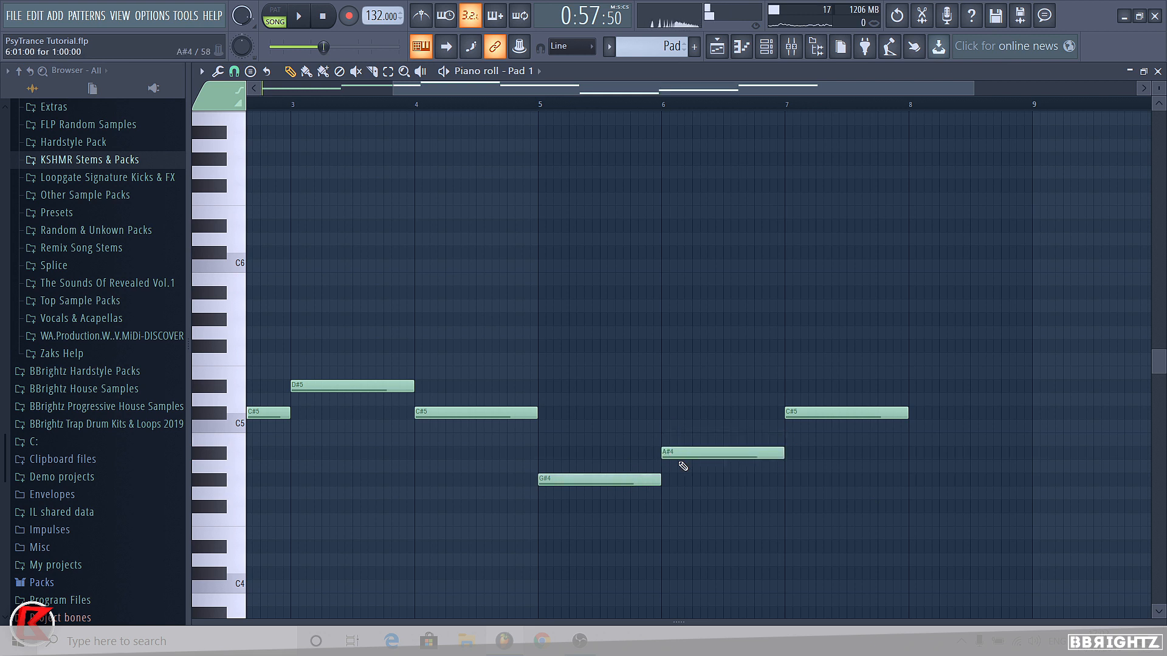
Replace the C#5 note at bar 7 of the Pad pattern with a one-bar B4 note.
{"action": "right_click", "coordinate": [846, 414]}
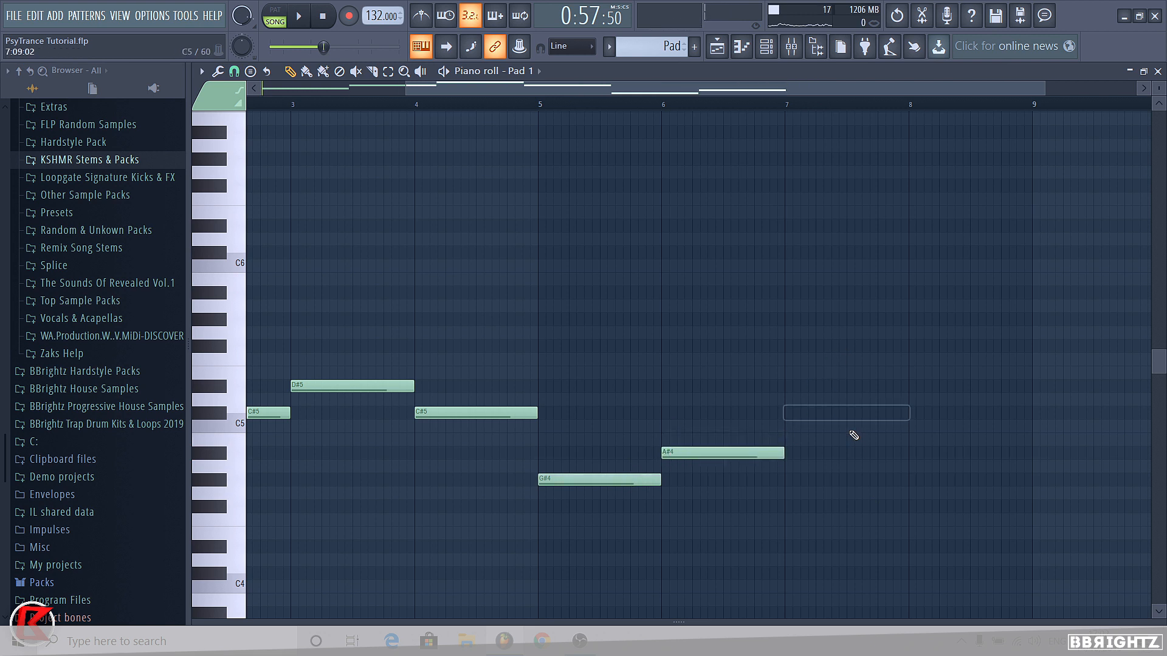
{"action": "left_click", "coordinate": [789, 419]}
{"action": "right_click", "coordinate": [793, 413]}
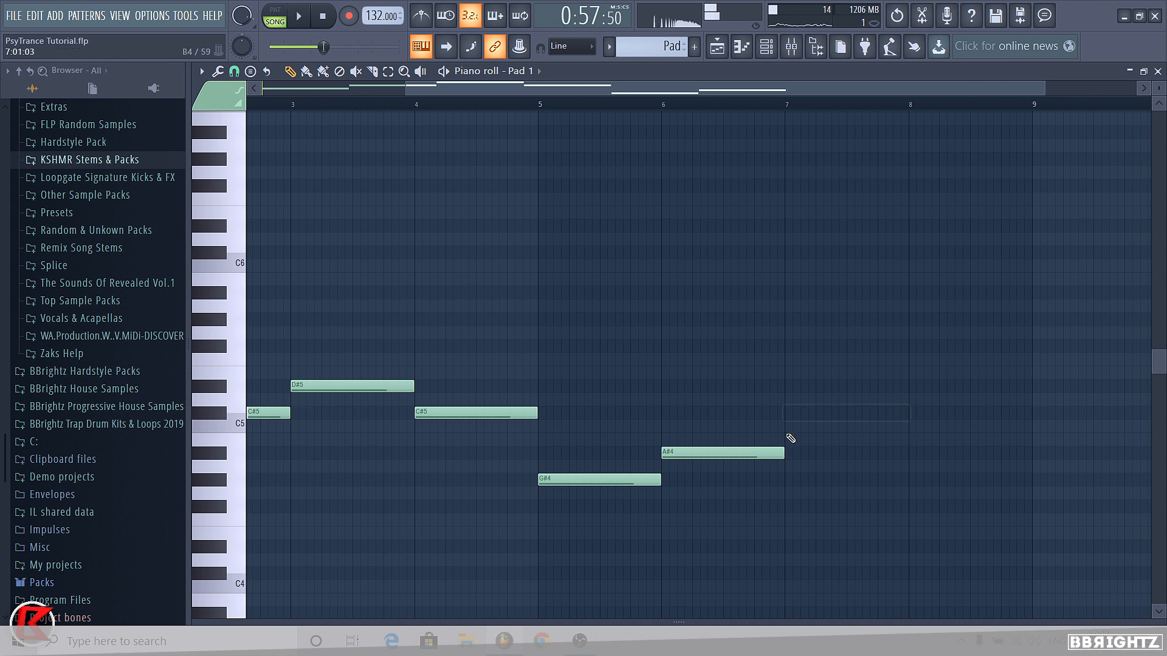
{"action": "left_click", "coordinate": [788, 438]}
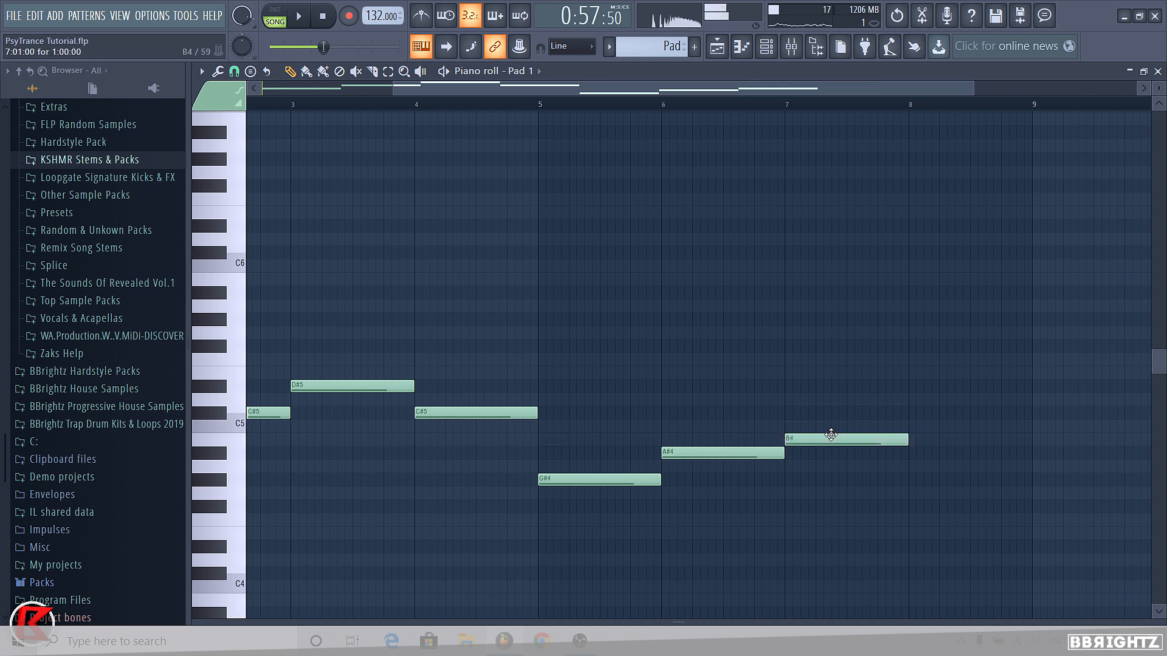
Add a one-bar C#5 note at bar 8, switch to pattern mode, and preview the eight-bar Pad melody.
{"action": "left_click", "coordinate": [913, 416]}
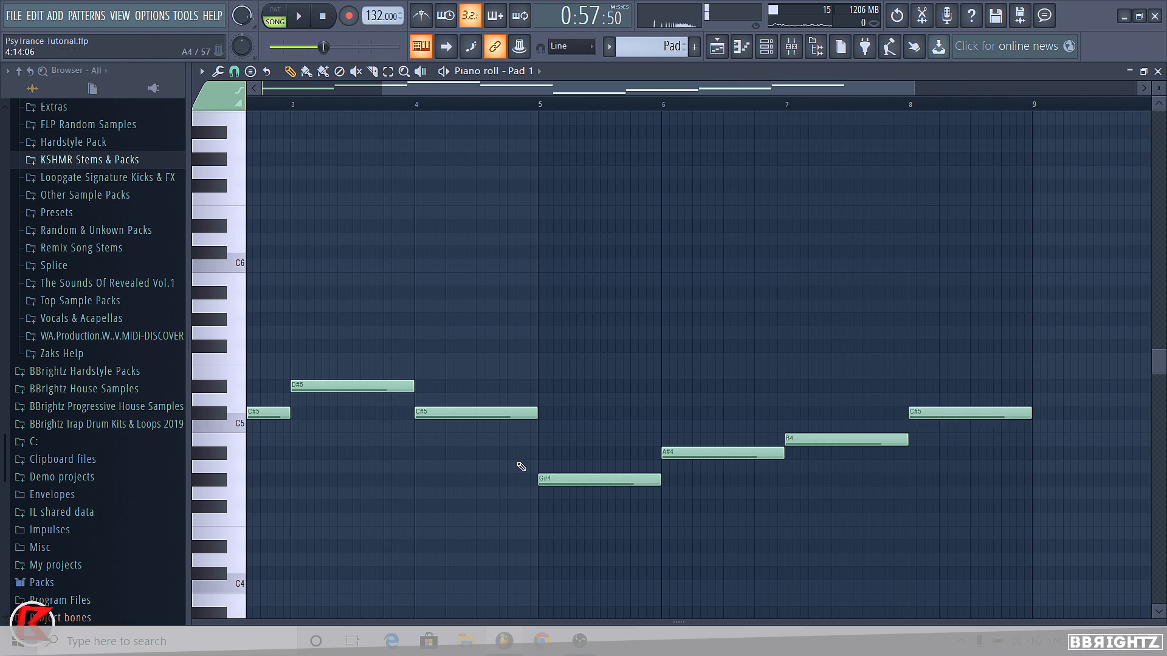
{"action": "scroll", "coordinate": [522, 467], "scroll_direction": "down", "scroll_amount": 3}
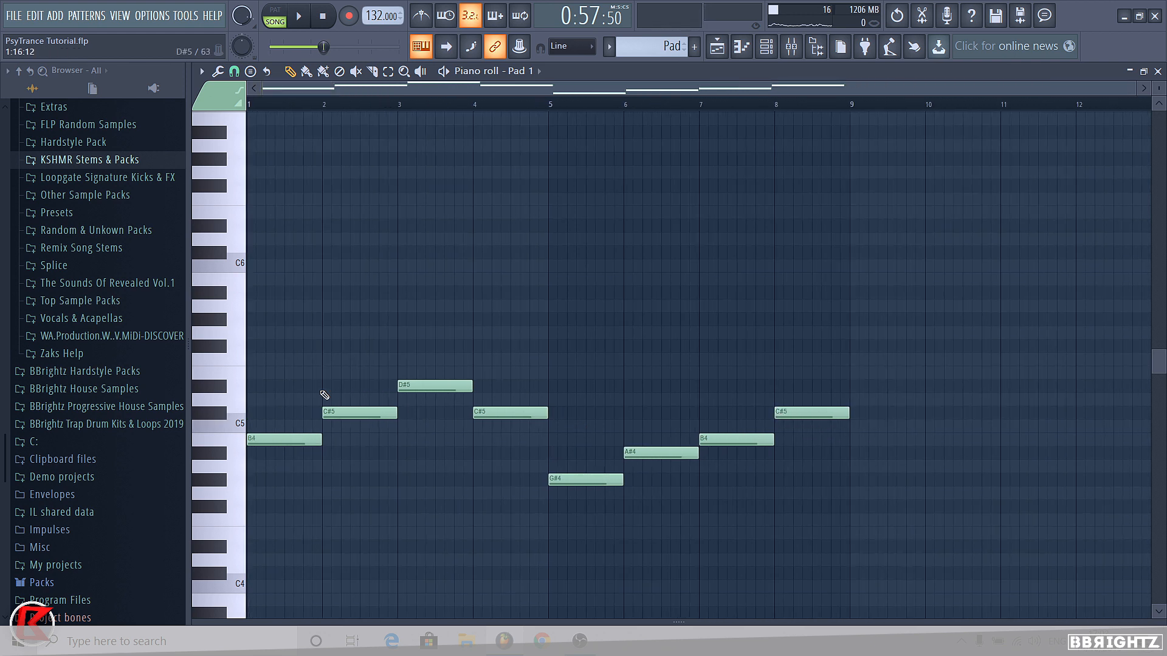
{"action": "left_click", "coordinate": [228, 392]}
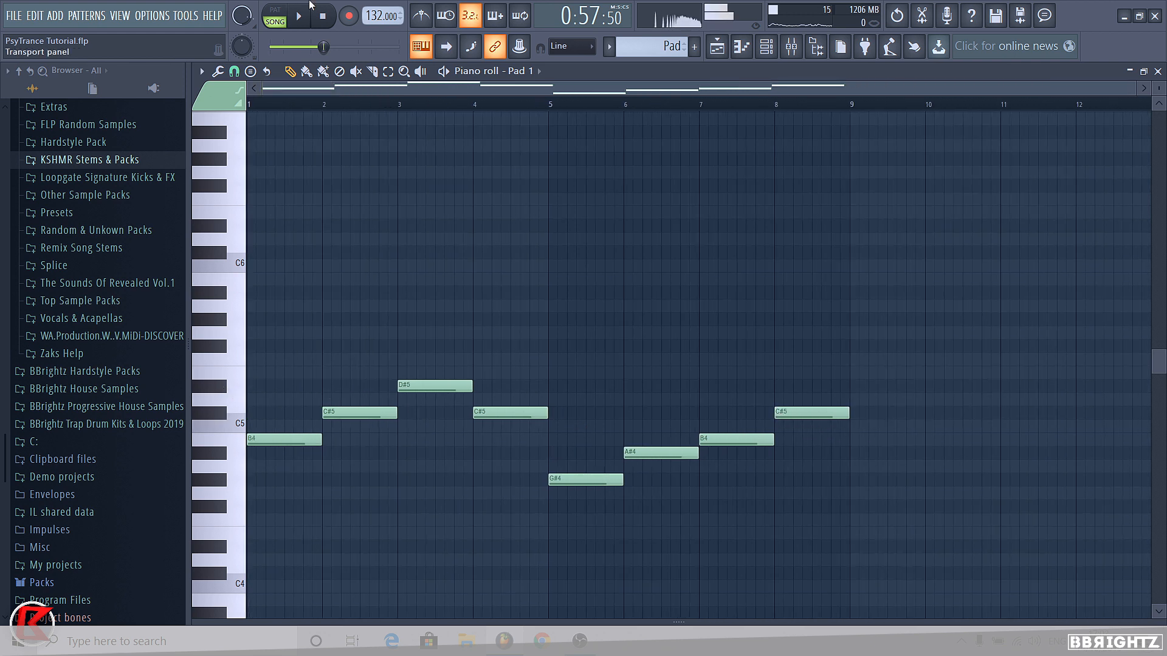
{"action": "key", "text": "space"}
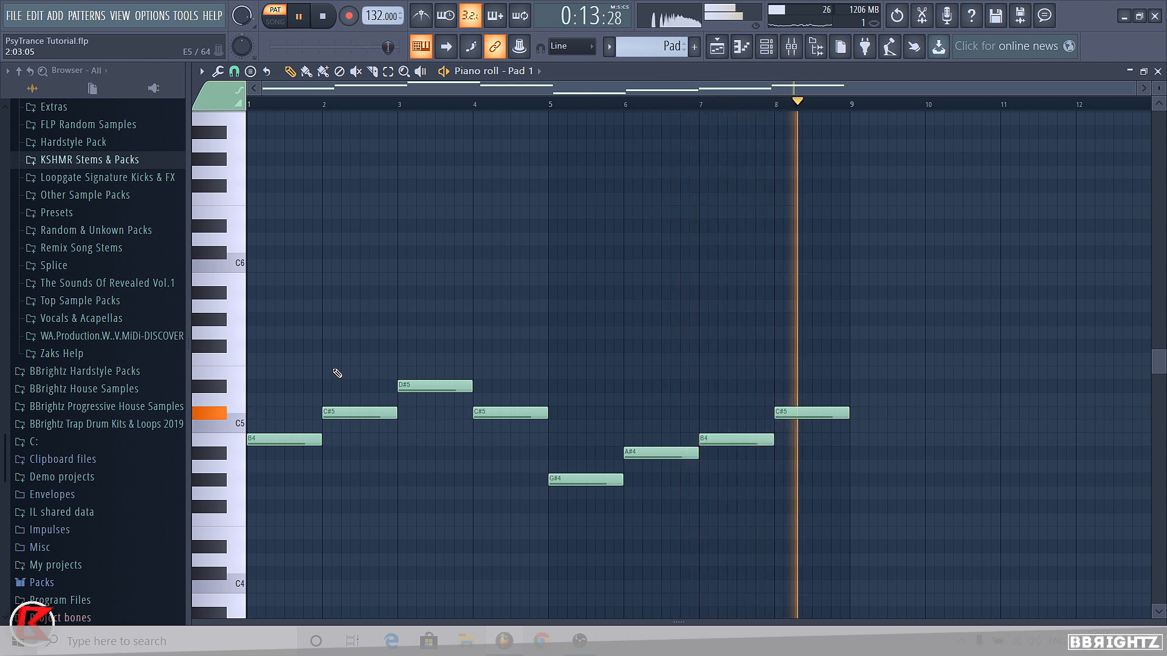
{"action": "key", "text": "space"}
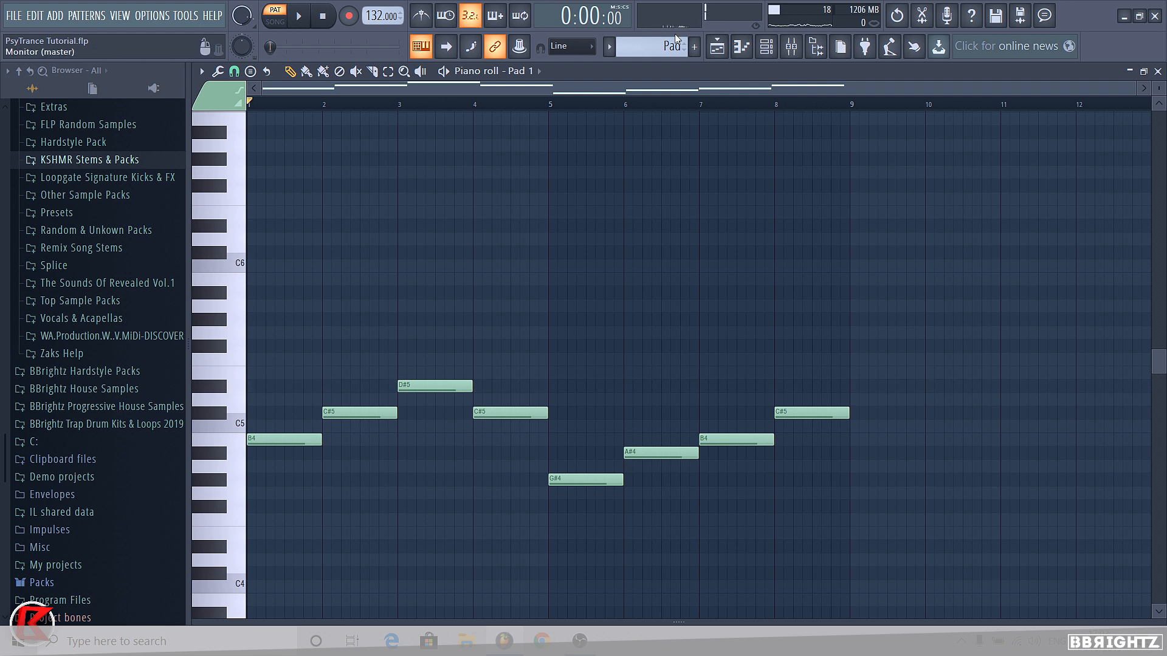
Check the Pad clip in the playlist, reopen its pattern, and audition high pad notes from C7 down to C6.
{"action": "left_click", "coordinate": [718, 49]}
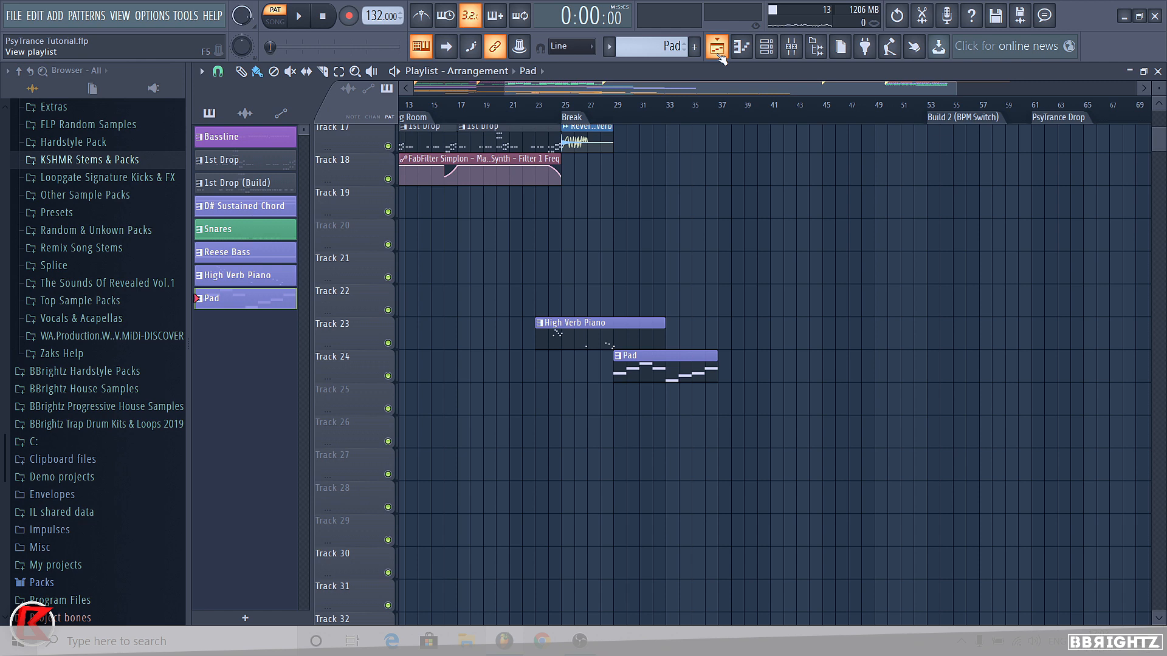
{"action": "double_click", "coordinate": [667, 370]}
{"action": "scroll", "coordinate": [658, 350], "scroll_direction": "left", "scroll_amount": 1}
{"action": "right_click", "coordinate": [571, 108]}
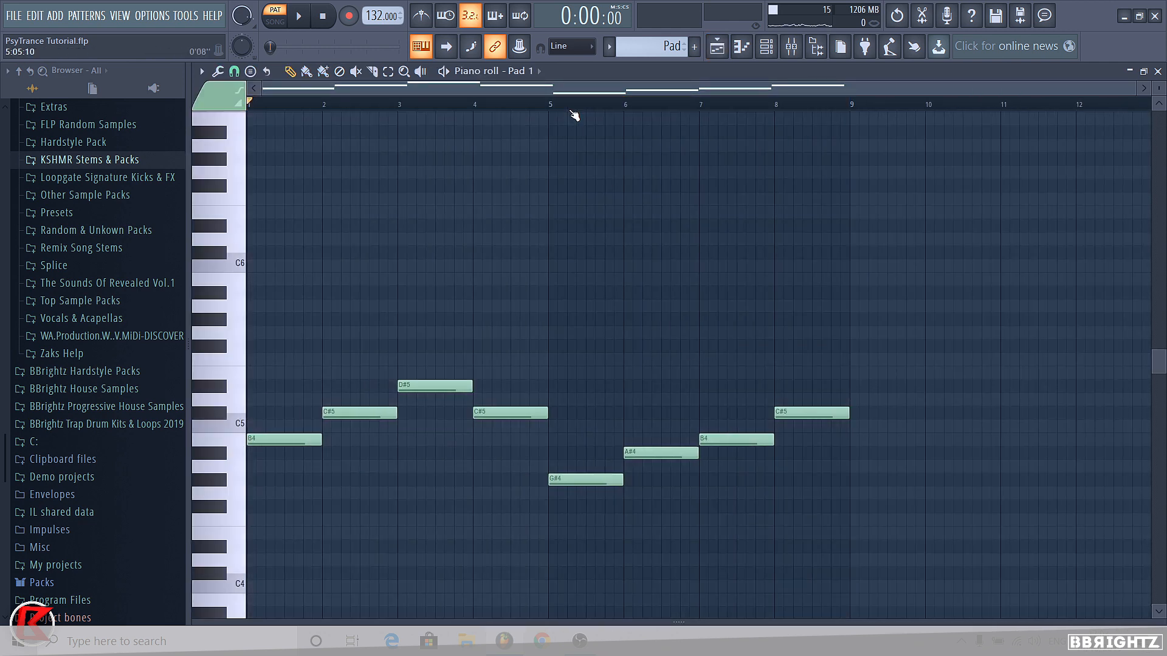
{"action": "scroll", "coordinate": [219, 232], "scroll_direction": "up", "scroll_amount": 3}
{"action": "left_click", "coordinate": [243, 229]}
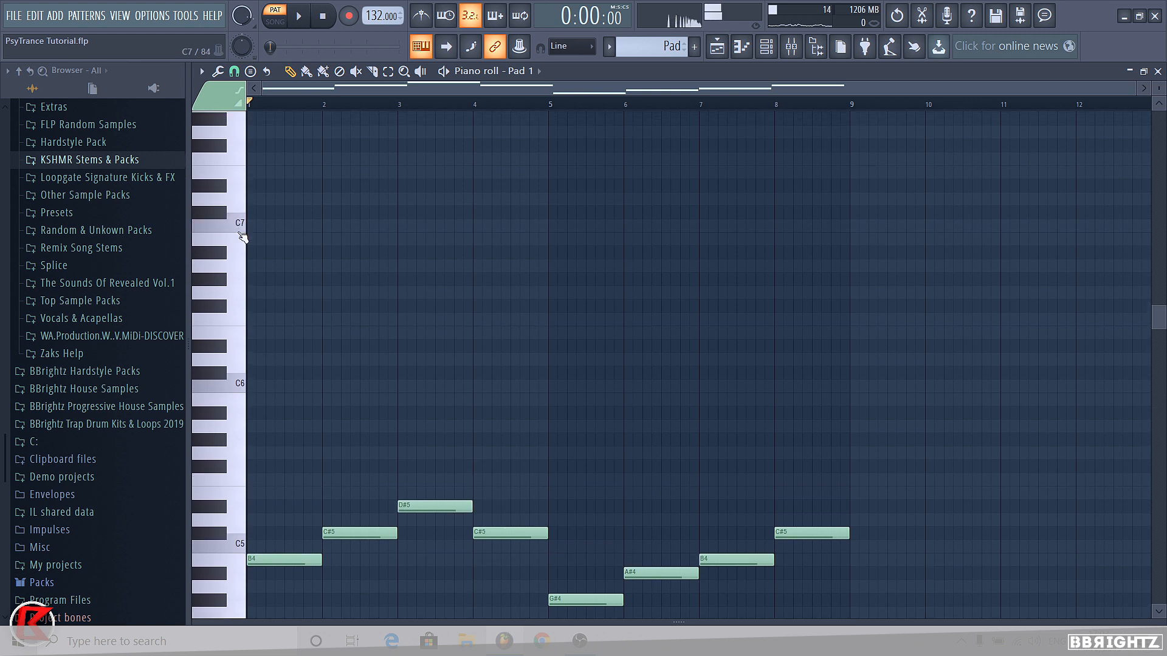
{"action": "left_click", "coordinate": [244, 237]}
{"action": "left_click", "coordinate": [243, 292]}
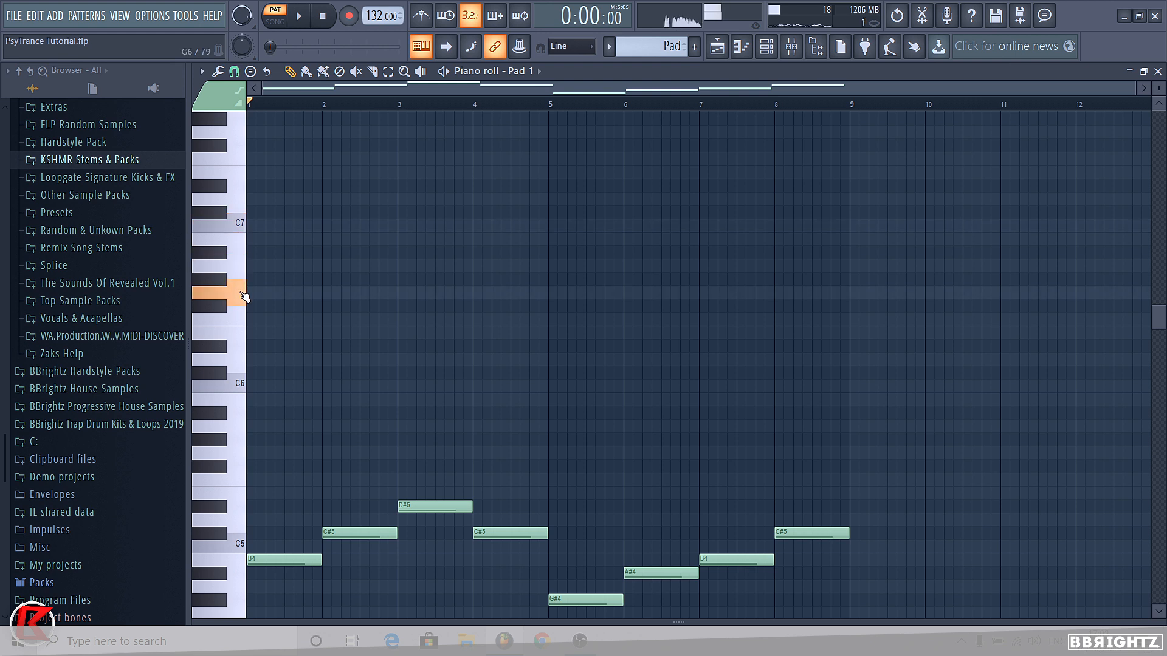
{"action": "left_click", "coordinate": [243, 320]}
{"action": "left_click", "coordinate": [245, 359]}
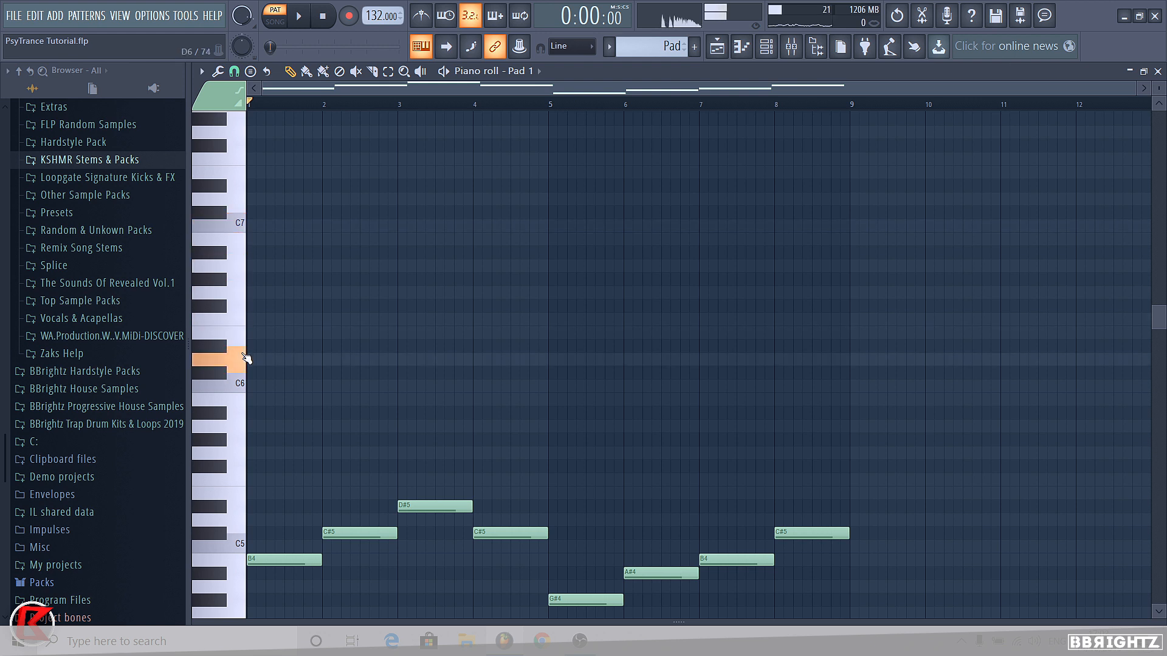
{"action": "left_click", "coordinate": [241, 386]}
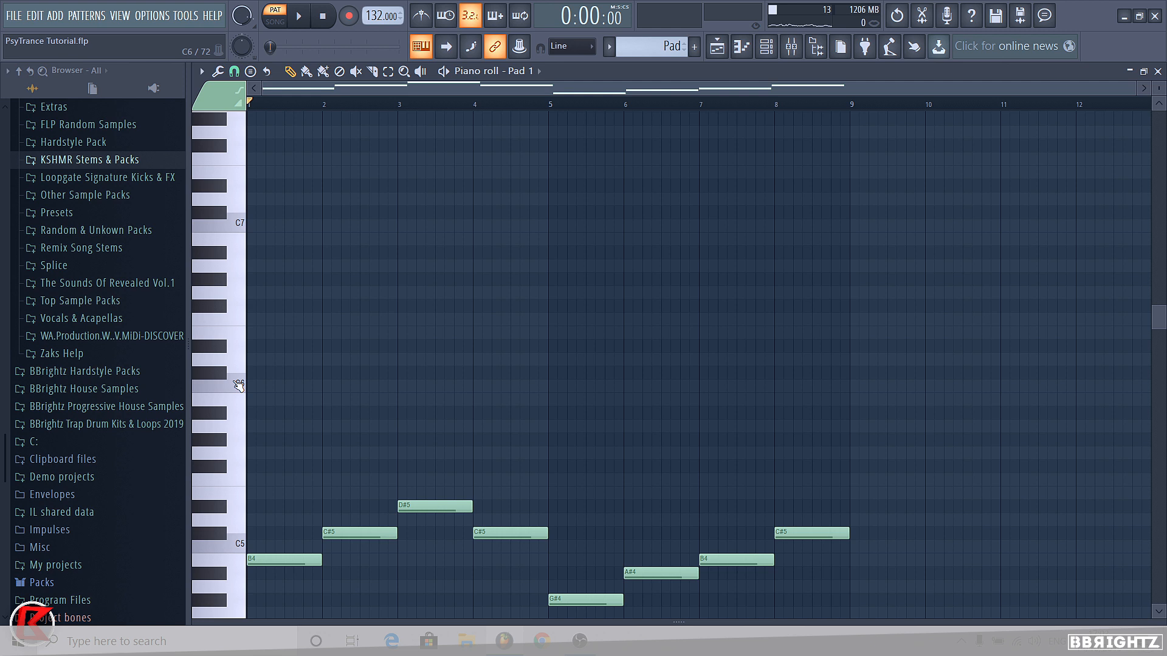
{"action": "scroll", "coordinate": [465, 322], "scroll_direction": "down", "scroll_amount": 3}
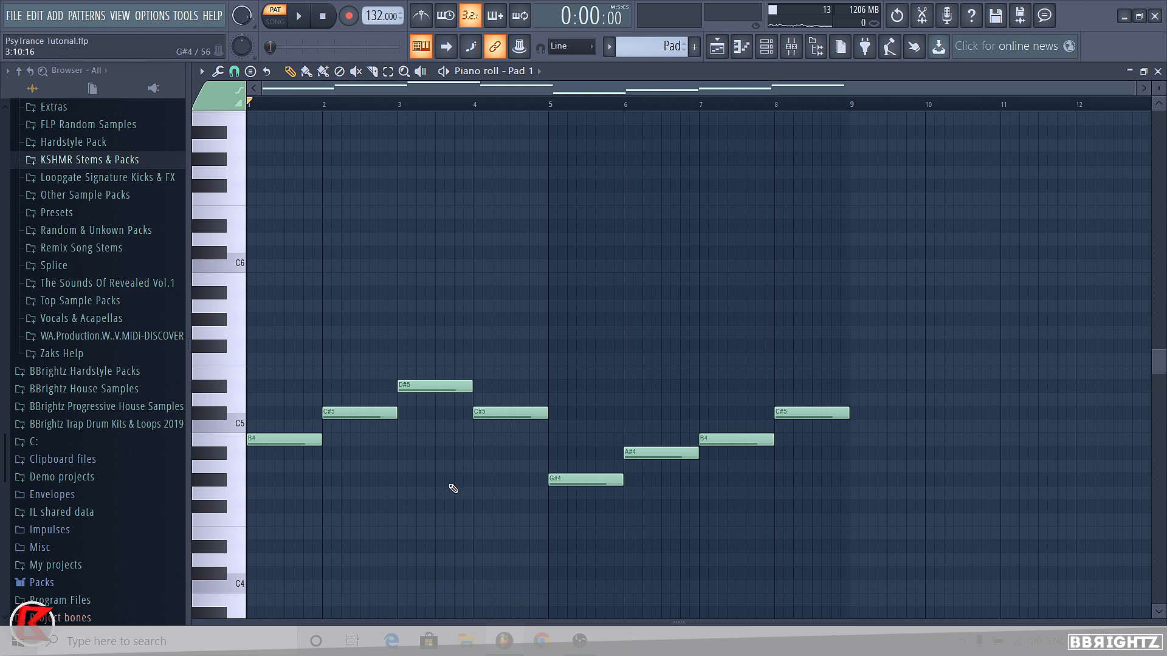
Preview the Pad pattern from bar 5, try a one-bar D#5 note at bar 9, and delete it.
{"action": "left_click", "coordinate": [574, 470]}
{"action": "right_click", "coordinate": [628, 470]}
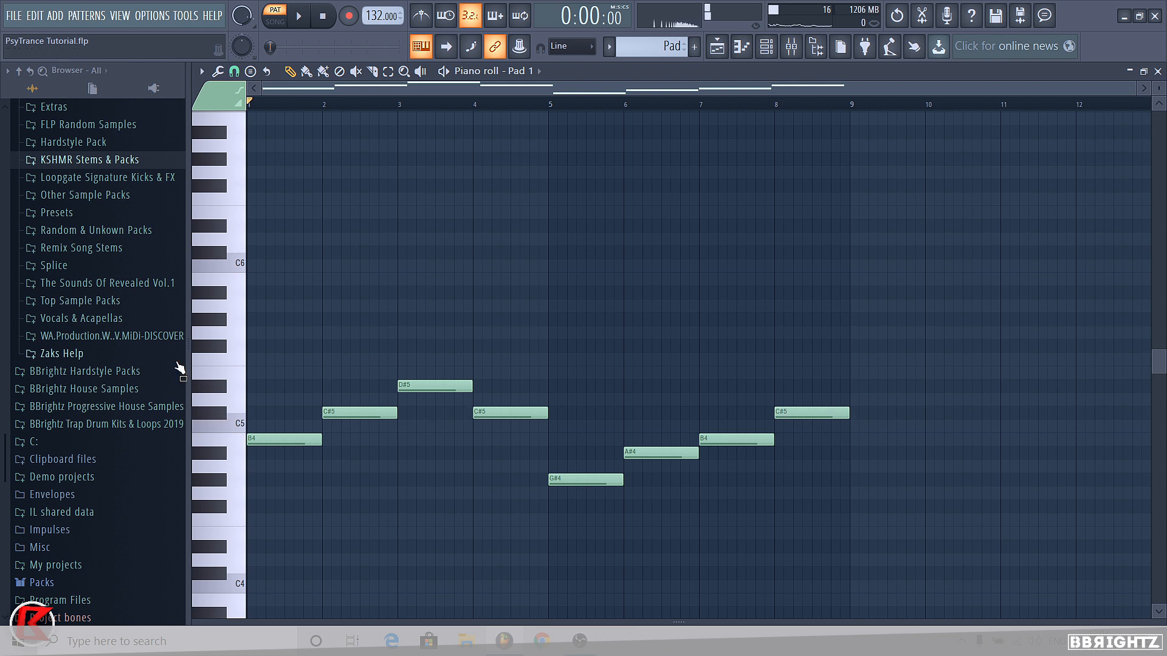
{"action": "left_click", "coordinate": [549, 105]}
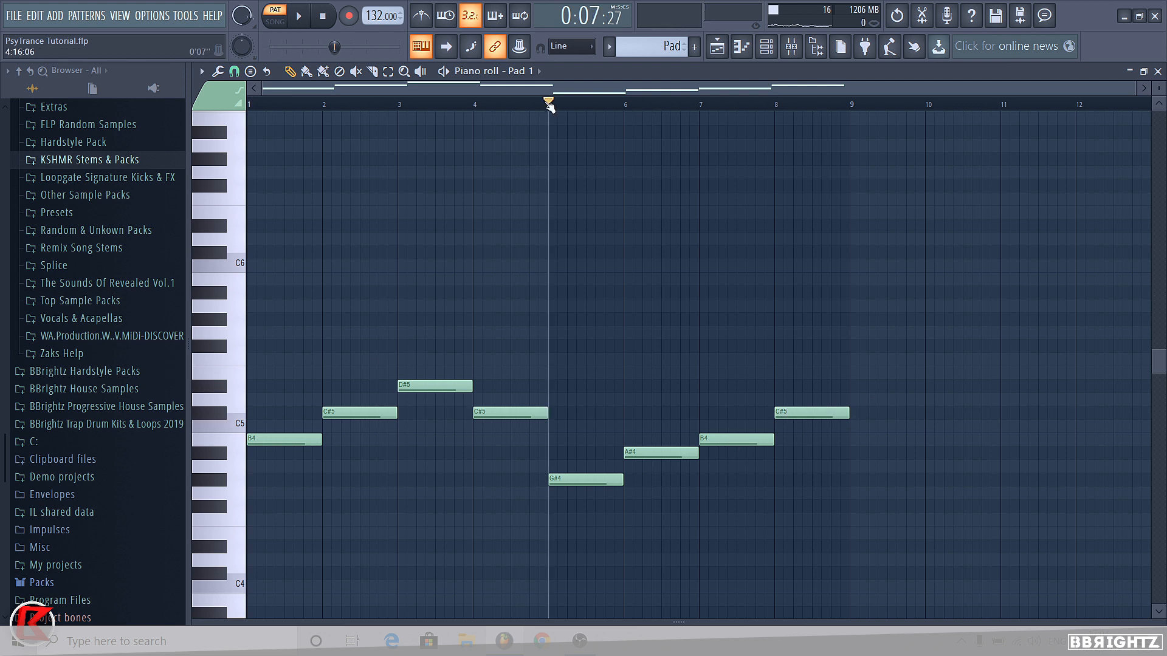
{"action": "key", "text": "space"}
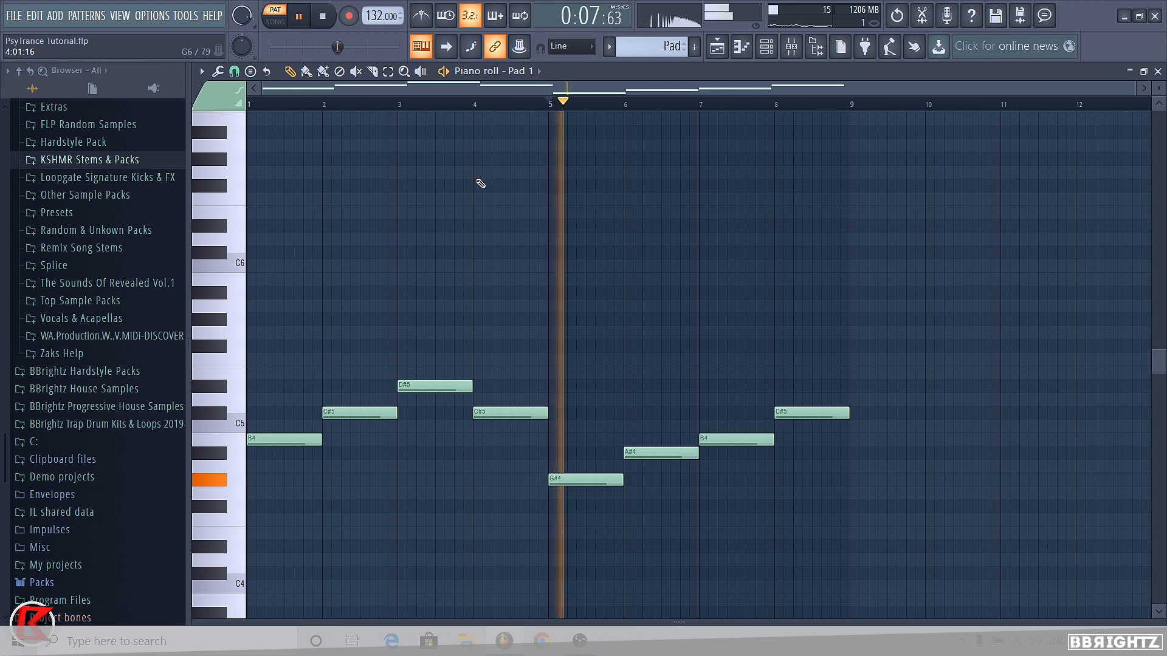
{"action": "left_click", "coordinate": [851, 385]}
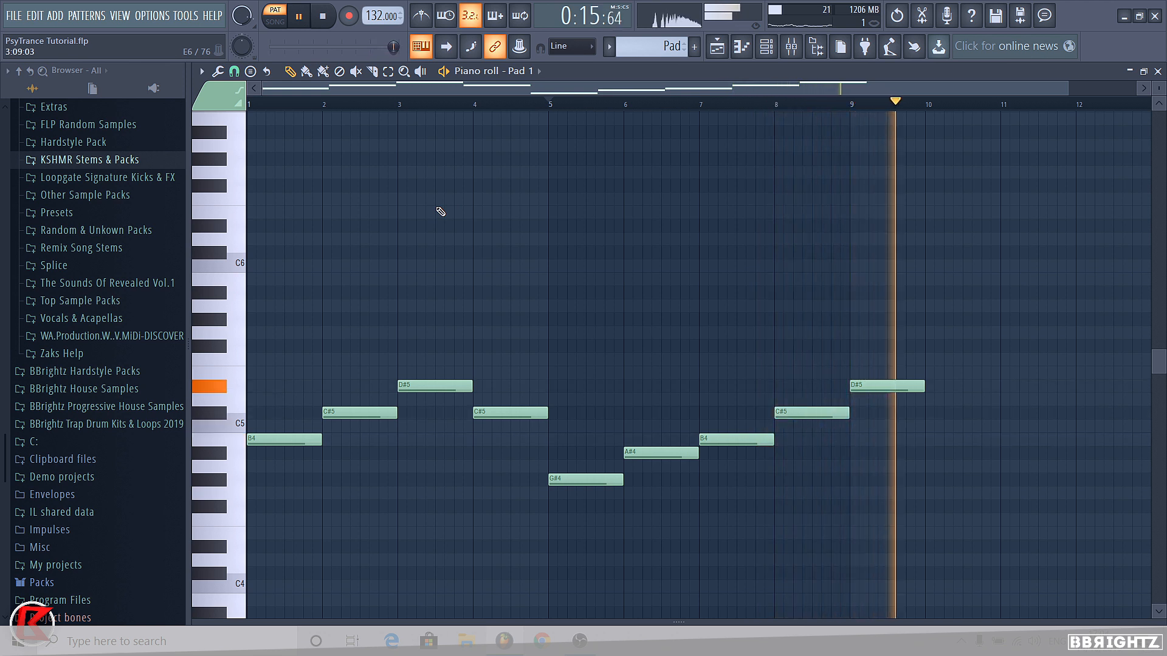
{"action": "key", "text": "space"}
{"action": "right_click", "coordinate": [911, 386]}
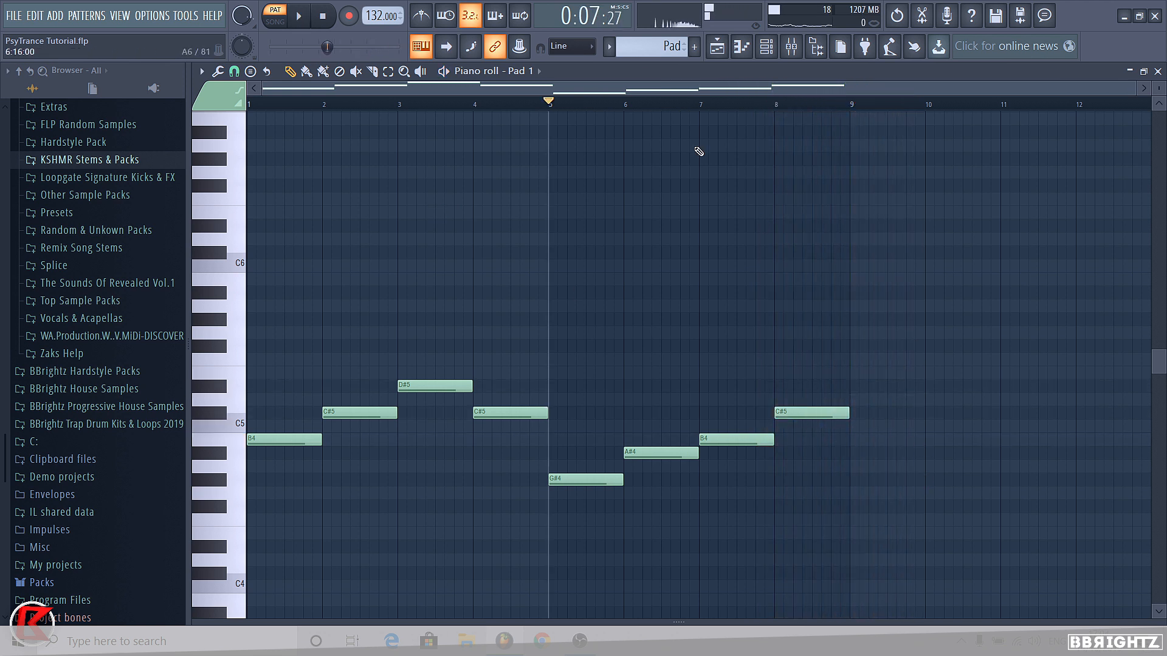
Stack D#5 and F#5 above the B4 notes at bars 1 and 7 of the Pad pattern to form chords.
{"action": "left_click", "coordinate": [717, 47]}
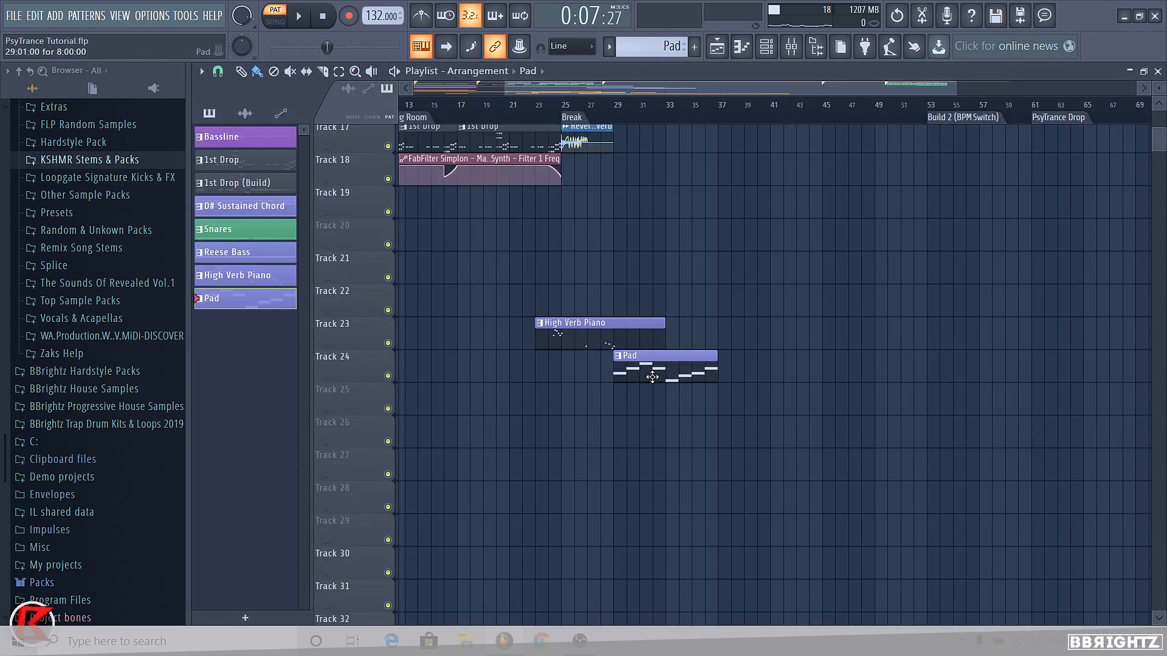
{"action": "double_click", "coordinate": [649, 370]}
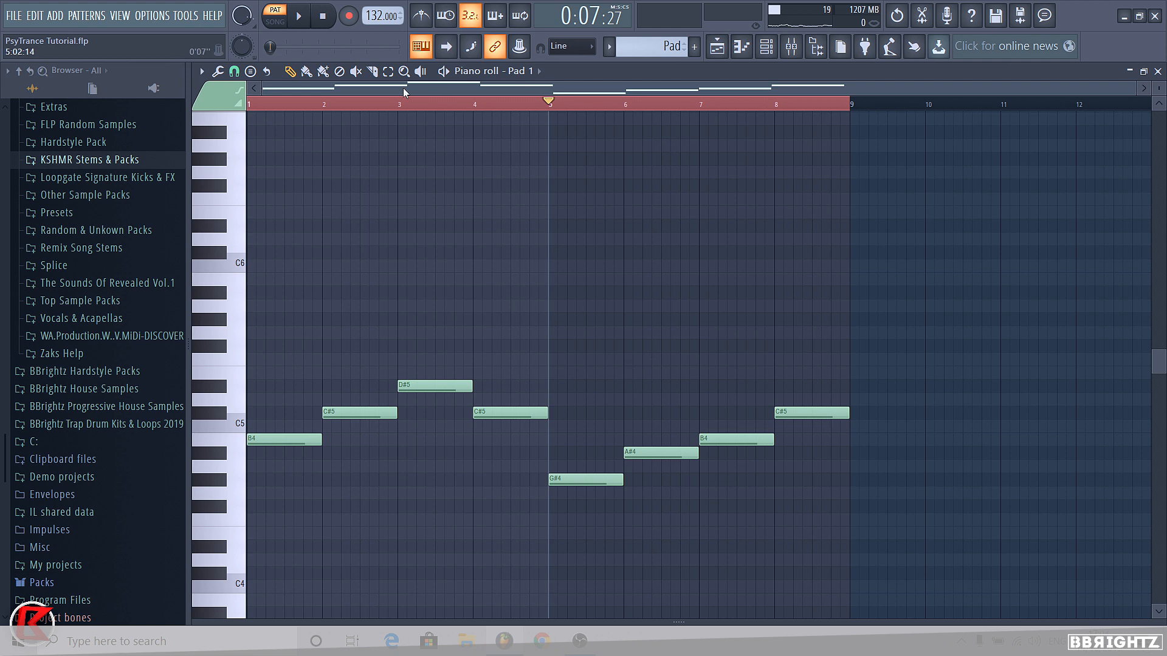
{"action": "key", "text": "Home"}
{"action": "left_click", "coordinate": [281, 437]}
{"action": "left_click", "coordinate": [284, 437], "text": "ctrl"}
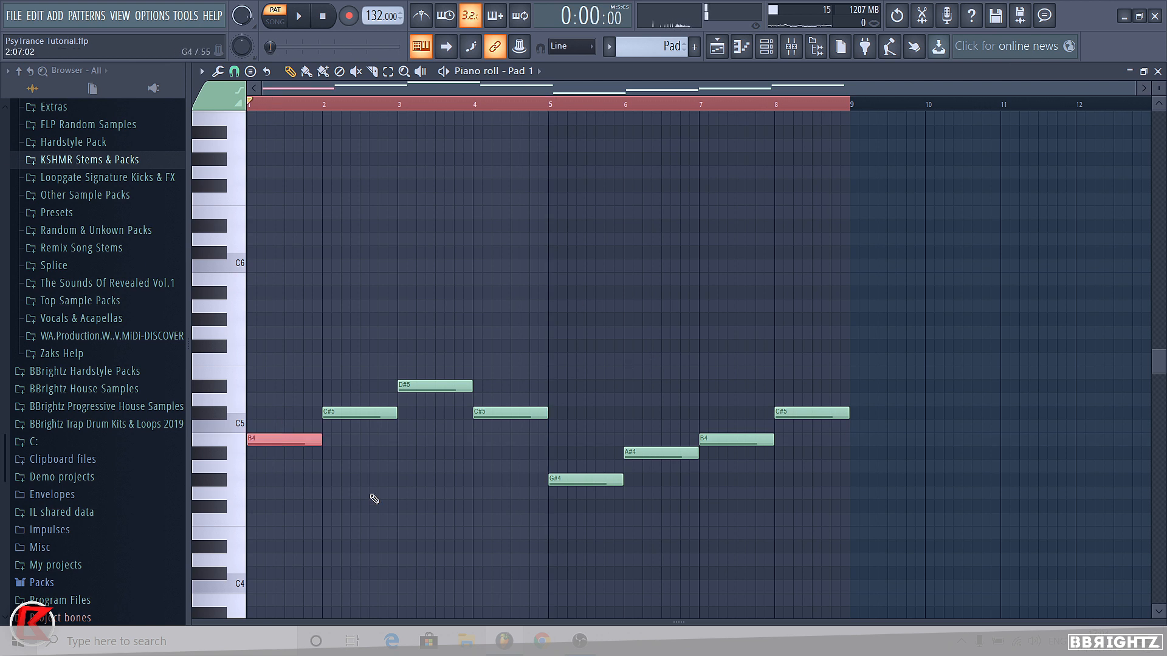
{"action": "left_click", "coordinate": [649, 451], "text": "ctrl+shift"}
{"action": "left_click", "coordinate": [537, 450], "text": "ctrl"}
{"action": "left_click", "coordinate": [699, 433], "text": "ctrl"}
{"action": "left_click", "coordinate": [269, 439], "text": "ctrl"}
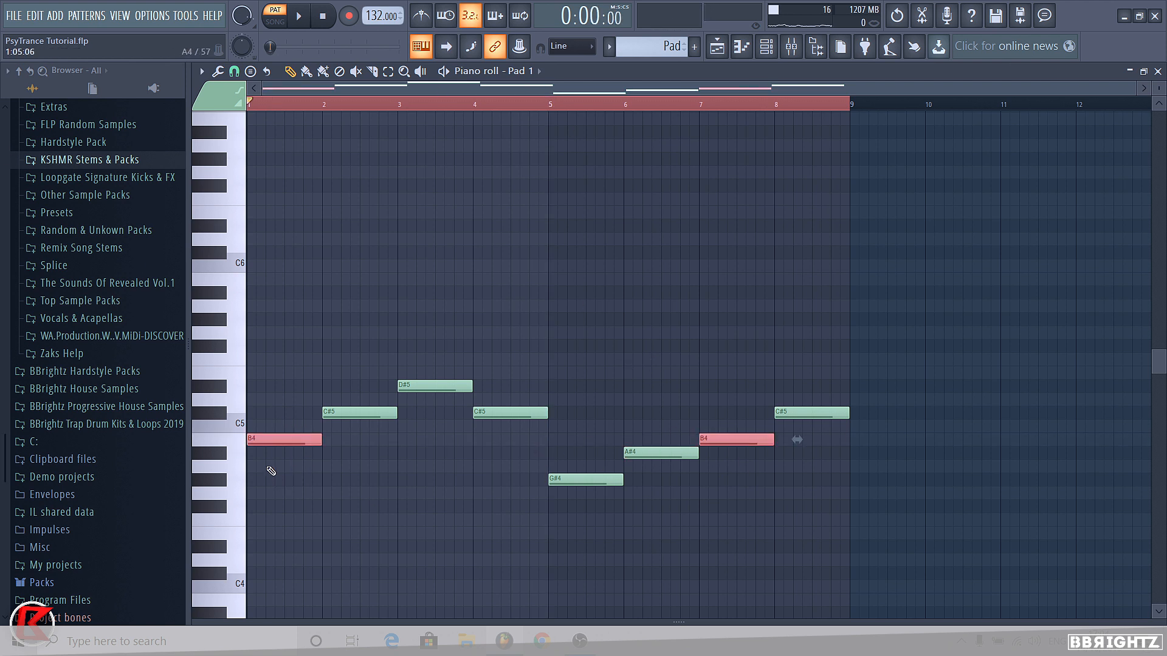
{"action": "left_click_drag", "start_coordinate": [261, 439], "coordinate": [263, 353]}
Stack F5 and G#5 above the C#5 notes at bars 2, 4 and 8.
{"action": "left_click", "coordinate": [361, 415], "text": "ctrl"}
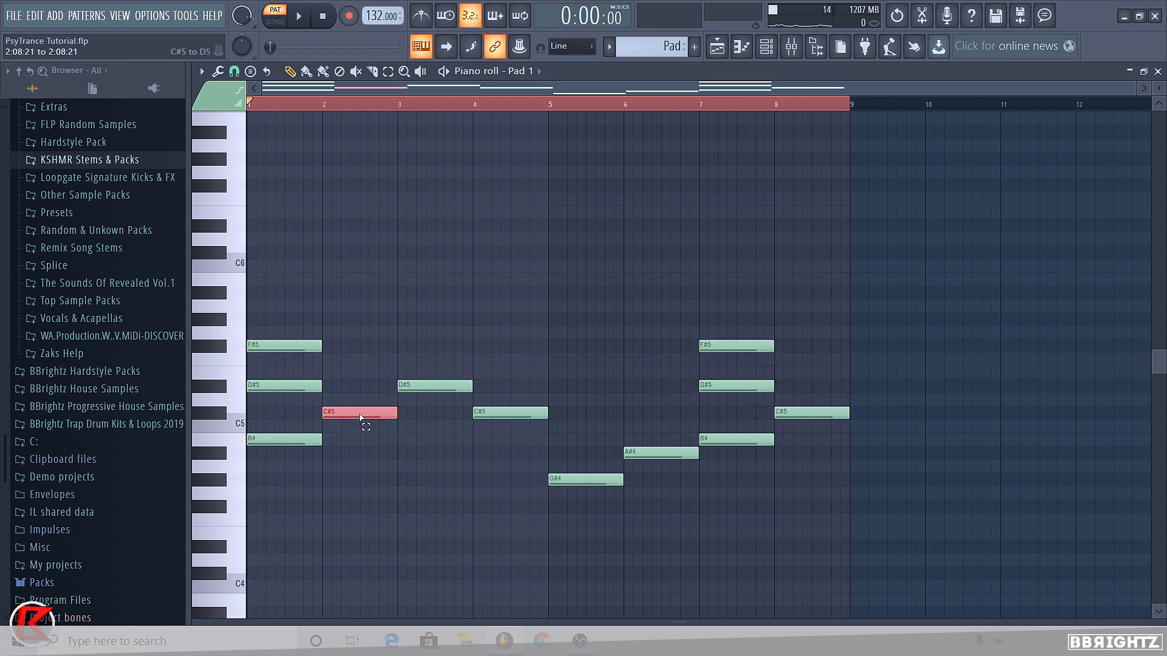
{"action": "left_click", "coordinate": [509, 413], "text": "ctrl"}
{"action": "left_click", "coordinate": [795, 413], "text": "ctrl"}
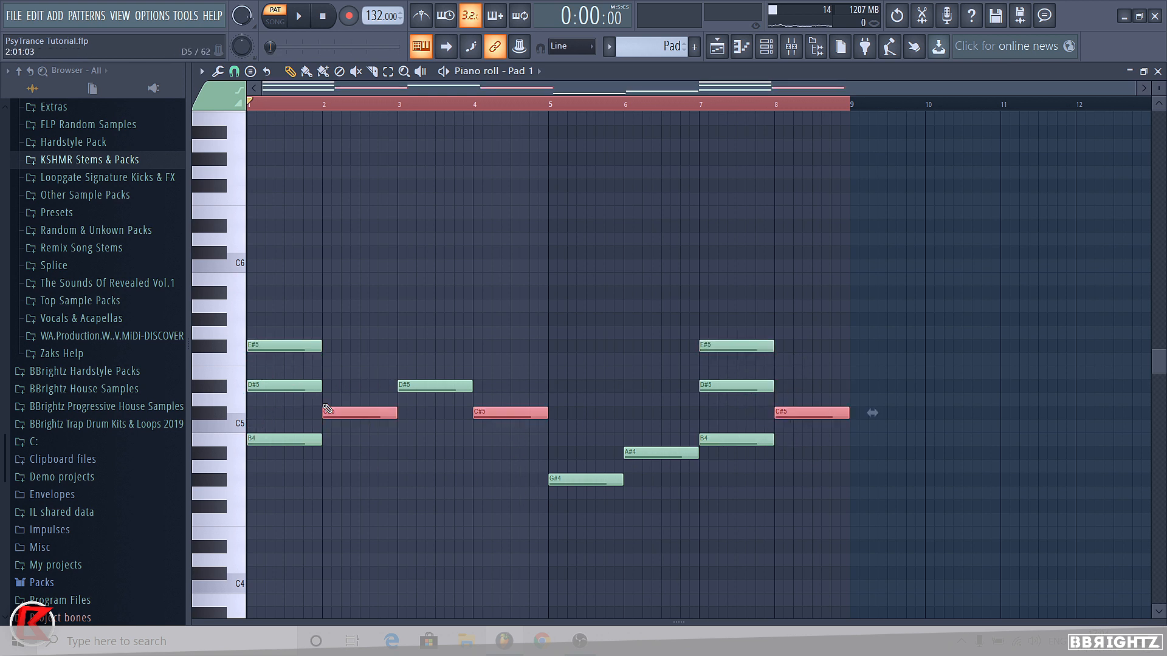
{"action": "left_click_drag", "start_coordinate": [328, 410], "coordinate": [333, 318]}
Stack F#5 and A#5 above the D#5 note at bar 3.
{"action": "left_click_drag", "start_coordinate": [434, 367], "coordinate": [433, 450]}
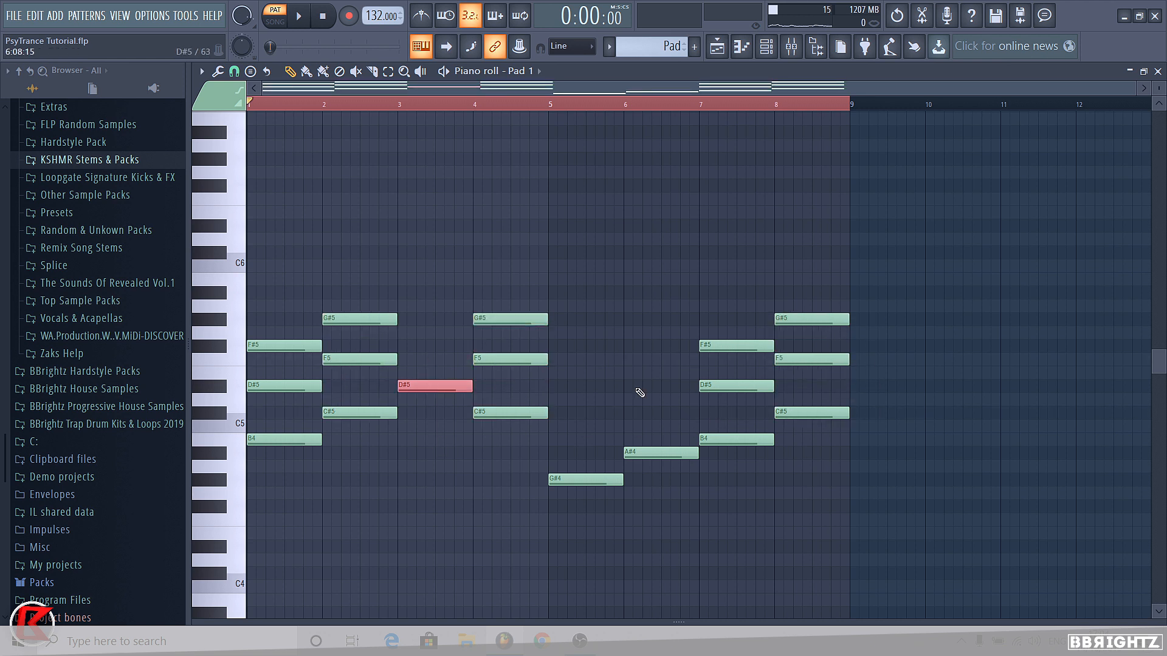
{"action": "left_click", "coordinate": [409, 388], "text": "shift"}
{"action": "key", "text": "shift+Up"}
{"action": "key", "text": "shift+Up"}
{"action": "key", "text": "shift+Up"}
{"action": "key", "text": "shift+Up"}
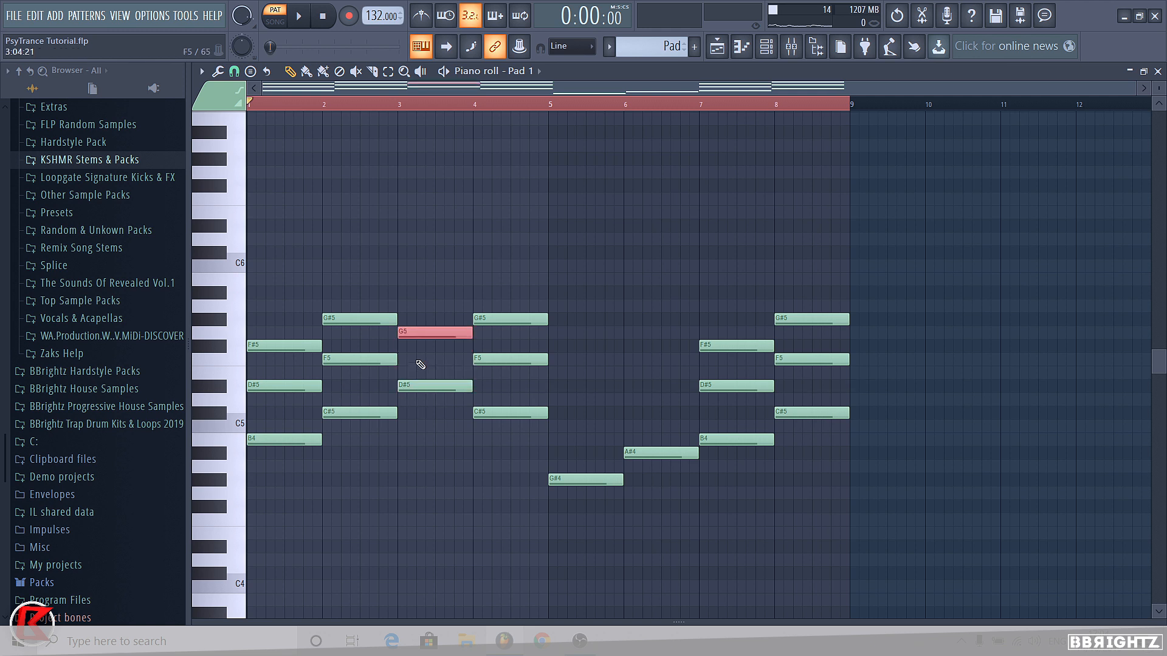
{"action": "mouse_move", "coordinate": [412, 336]}
{"action": "left_mouse_down"}
{"action": "mouse_move", "coordinate": [408, 346]}
{"action": "mouse_move", "coordinate": [408, 292]}
{"action": "left_mouse_up"}
Stack B4 and D#5 above the G#4 note at bar 5, and C#5 and F5 above the A#4 note at bar 6.
{"action": "left_click", "coordinate": [565, 480], "text": "shift"}
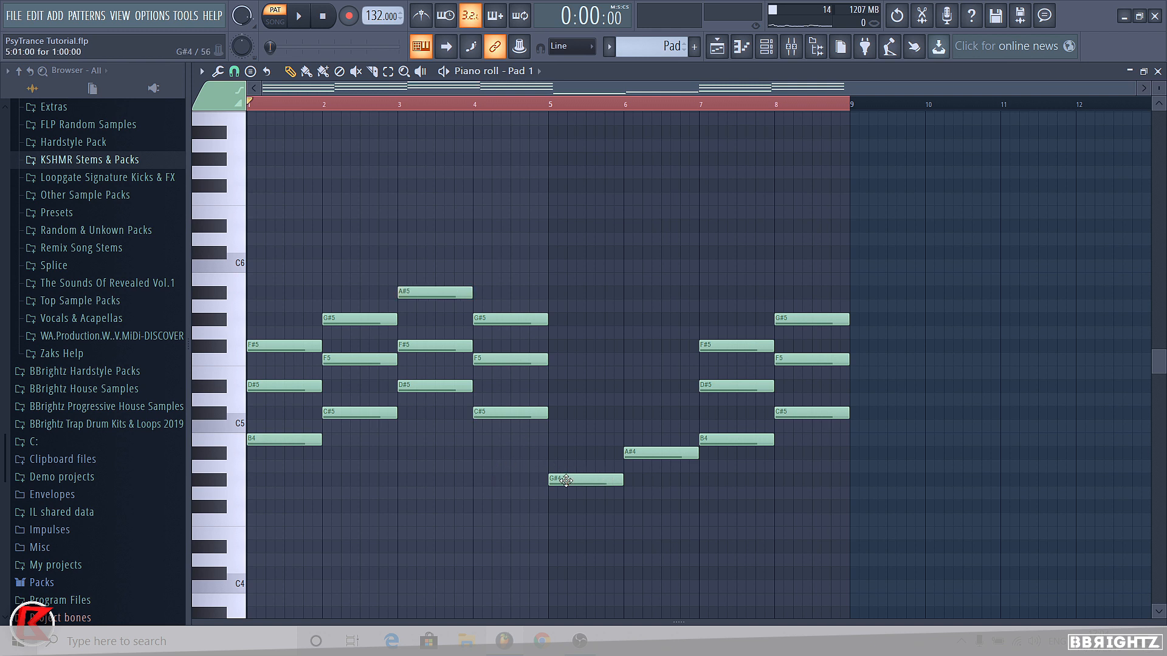
{"action": "left_click_drag", "start_coordinate": [563, 484], "coordinate": [569, 389]}
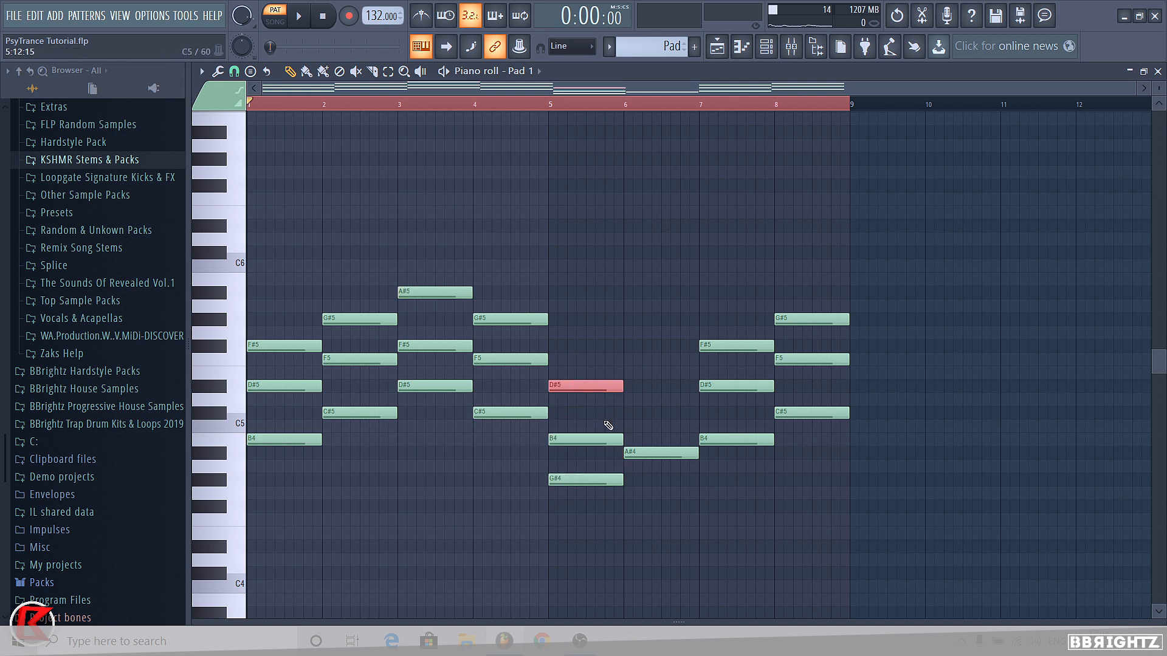
{"action": "left_click", "coordinate": [643, 452]}
{"action": "key", "text": "shift+Up"}
{"action": "key", "text": "shift+Up"}
{"action": "key", "text": "shift+Up"}
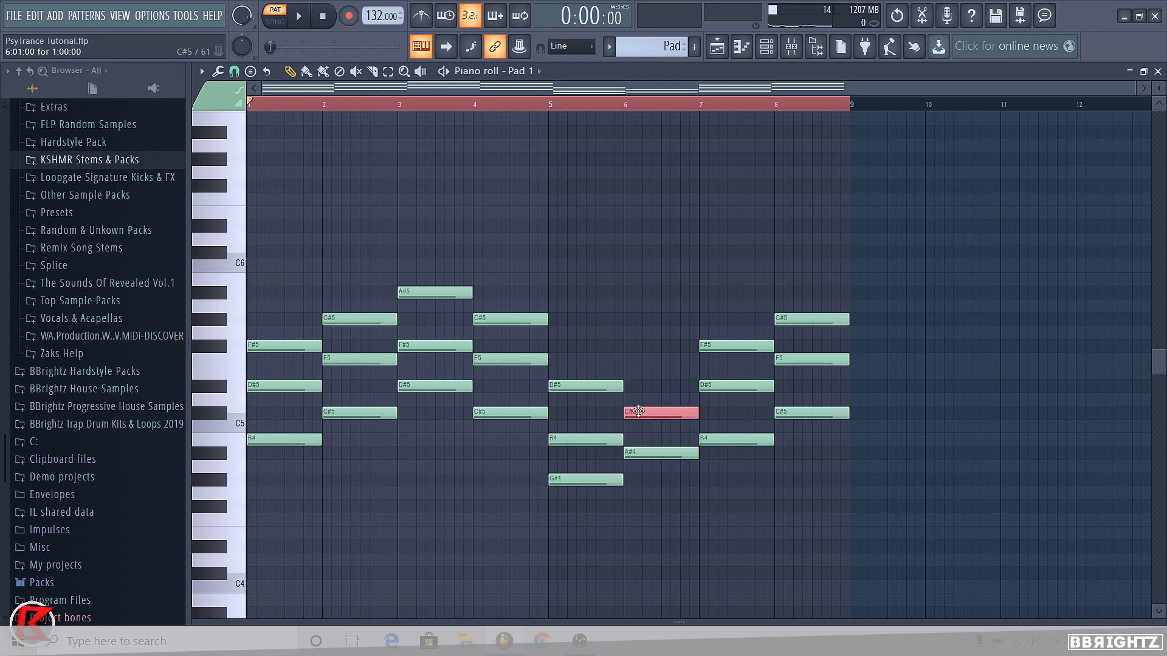
{"action": "key", "text": "shift+Up"}
{"action": "key", "text": "shift+Up"}
{"action": "key", "text": "shift+Up"}
{"action": "key", "text": "shift+Up"}
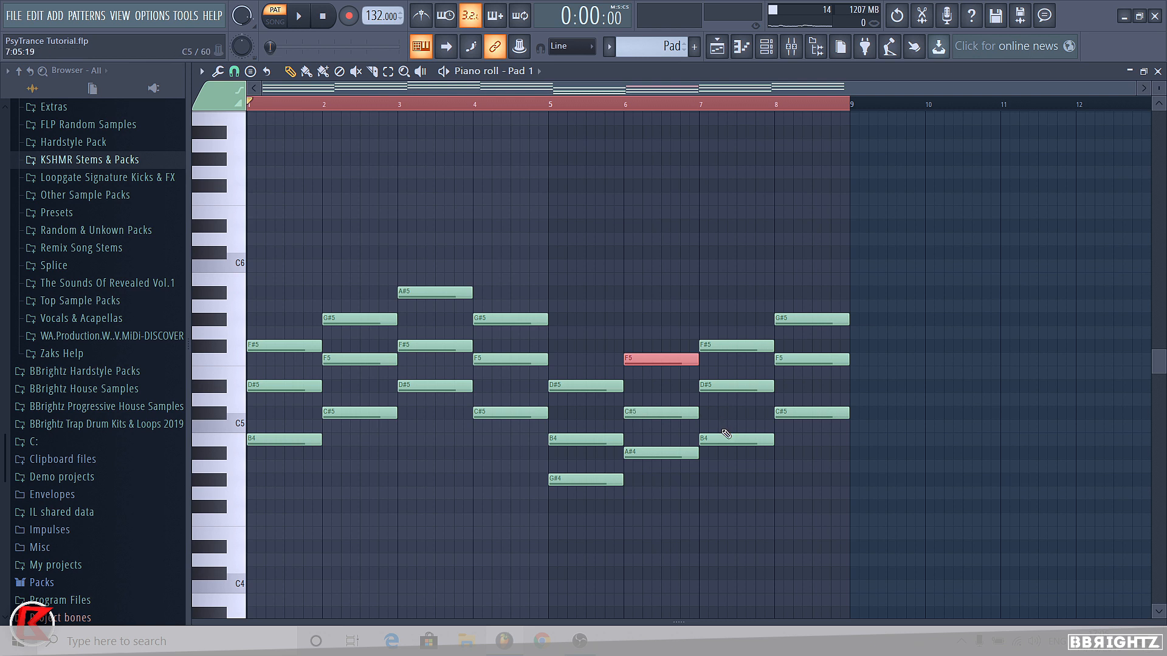
Play the Pad chords from bar 1 and pick out the lowest note of each chord through bar 8.
{"action": "left_click", "coordinate": [782, 499], "text": "ctrl"}
{"action": "key", "text": "space"}
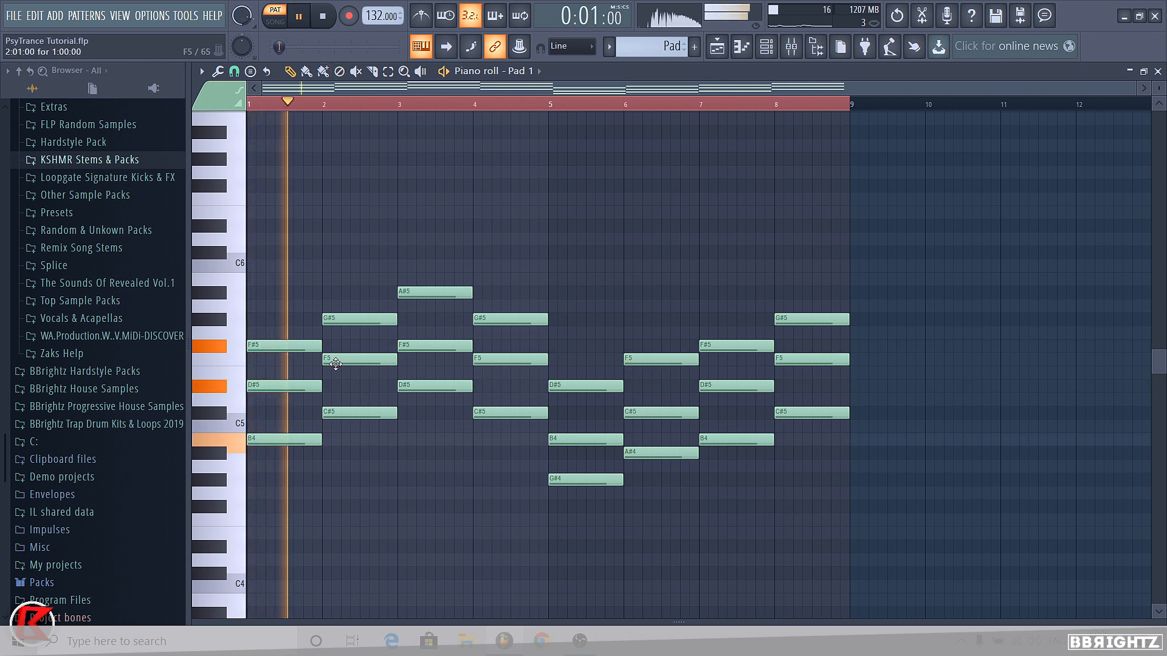
{"action": "left_click", "coordinate": [291, 437], "text": "ctrl"}
{"action": "left_click", "coordinate": [364, 413], "text": "ctrl"}
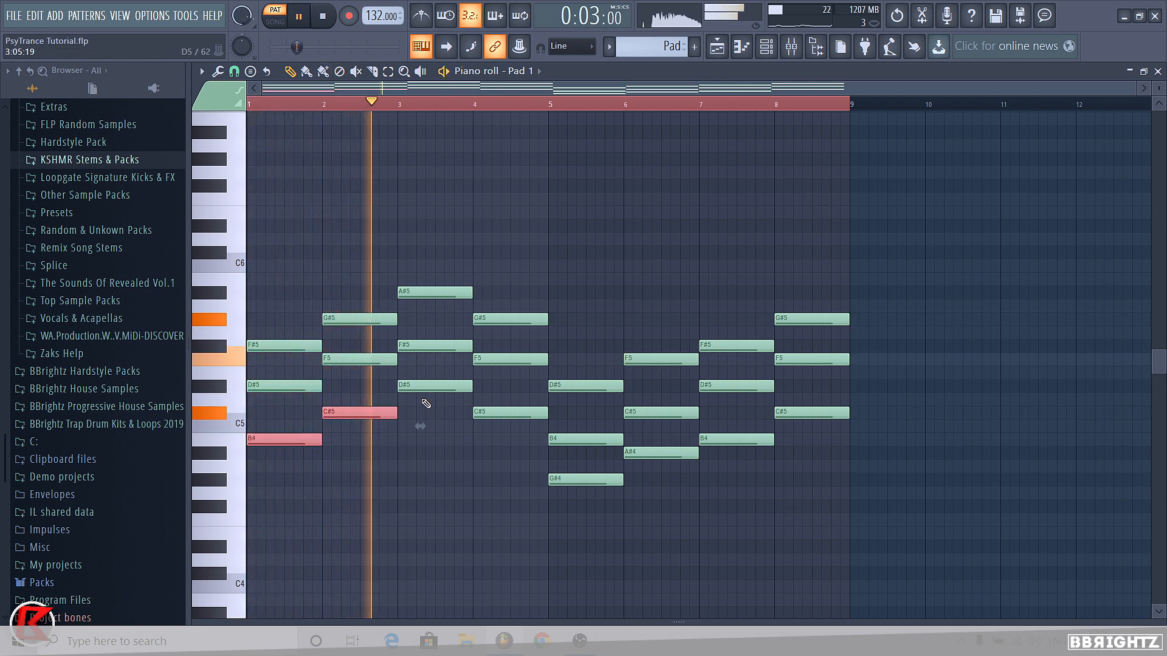
{"action": "left_click", "coordinate": [436, 386], "text": "ctrl"}
{"action": "left_click", "coordinate": [510, 412], "text": "ctrl"}
{"action": "left_click", "coordinate": [559, 478], "text": "ctrl"}
{"action": "left_click", "coordinate": [659, 452], "text": "ctrl"}
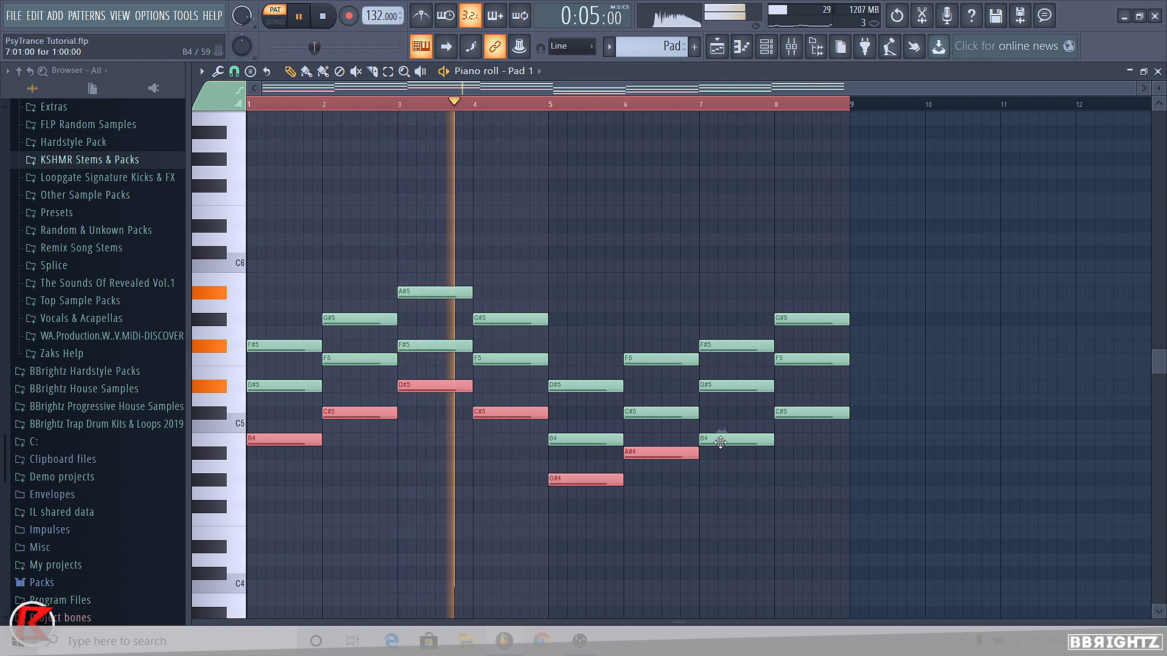
{"action": "left_click", "coordinate": [735, 438], "text": "ctrl"}
{"action": "left_click", "coordinate": [791, 411], "text": "ctrl+shift"}
{"action": "left_click", "coordinate": [749, 421], "text": "ctrl"}
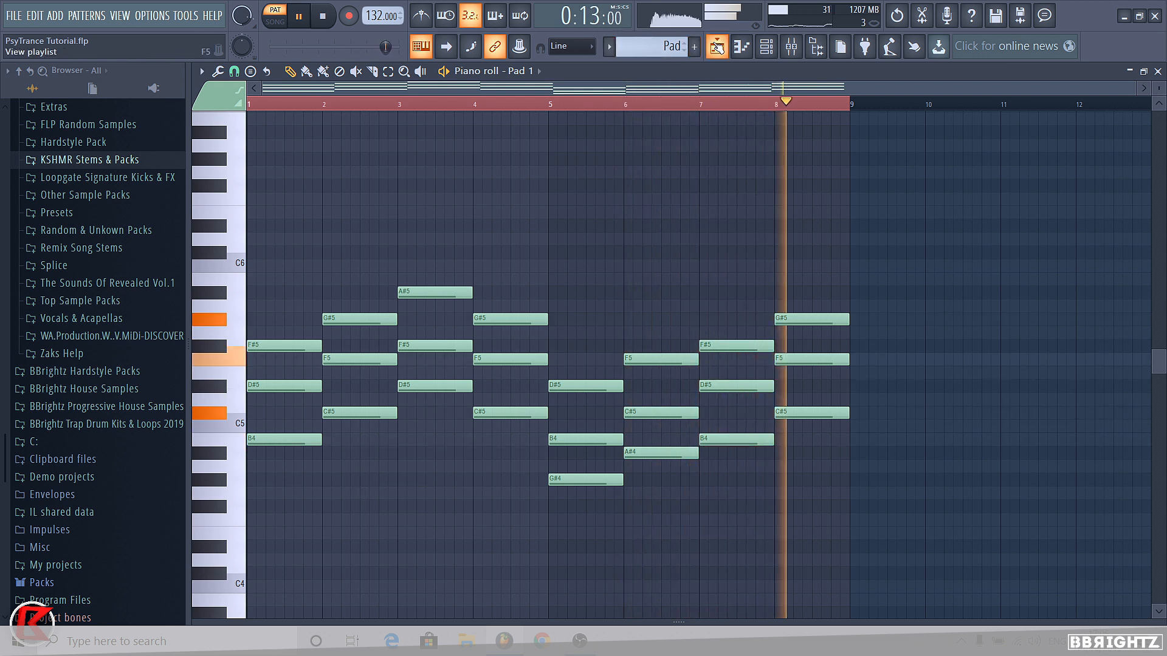
Play the song from the Break marker while reviewing the Pad 1 mixer channel and its Sylenth1 Part A settings.
{"action": "left_click", "coordinate": [717, 46]}
{"action": "left_click", "coordinate": [598, 113]}
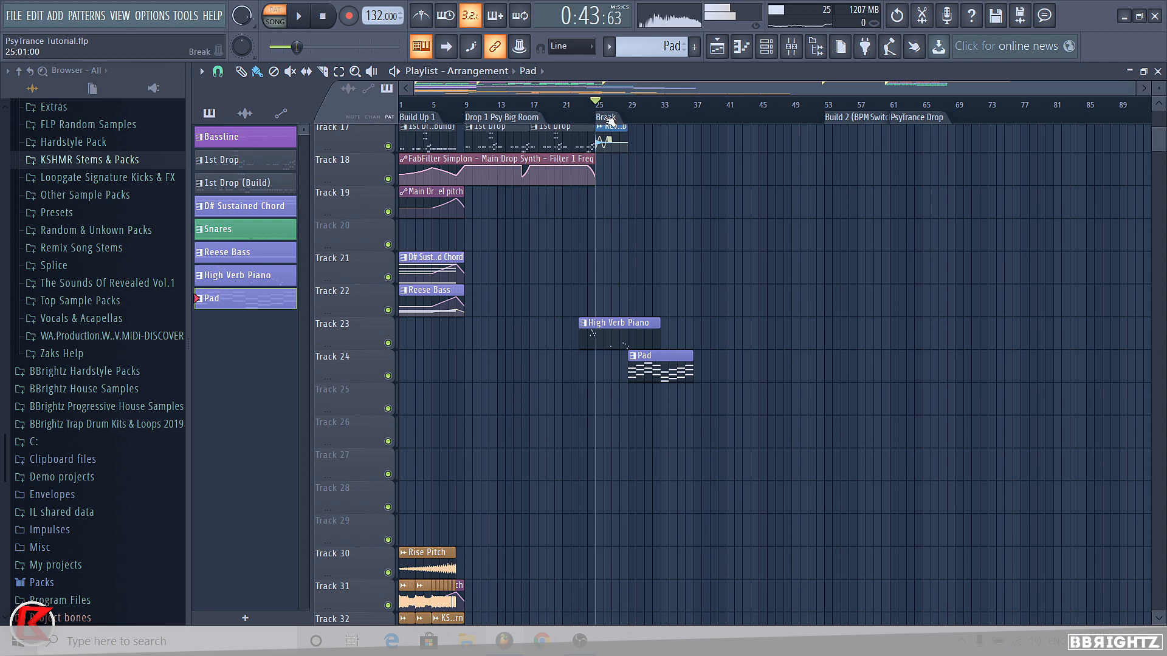
{"action": "left_click", "coordinate": [791, 46]}
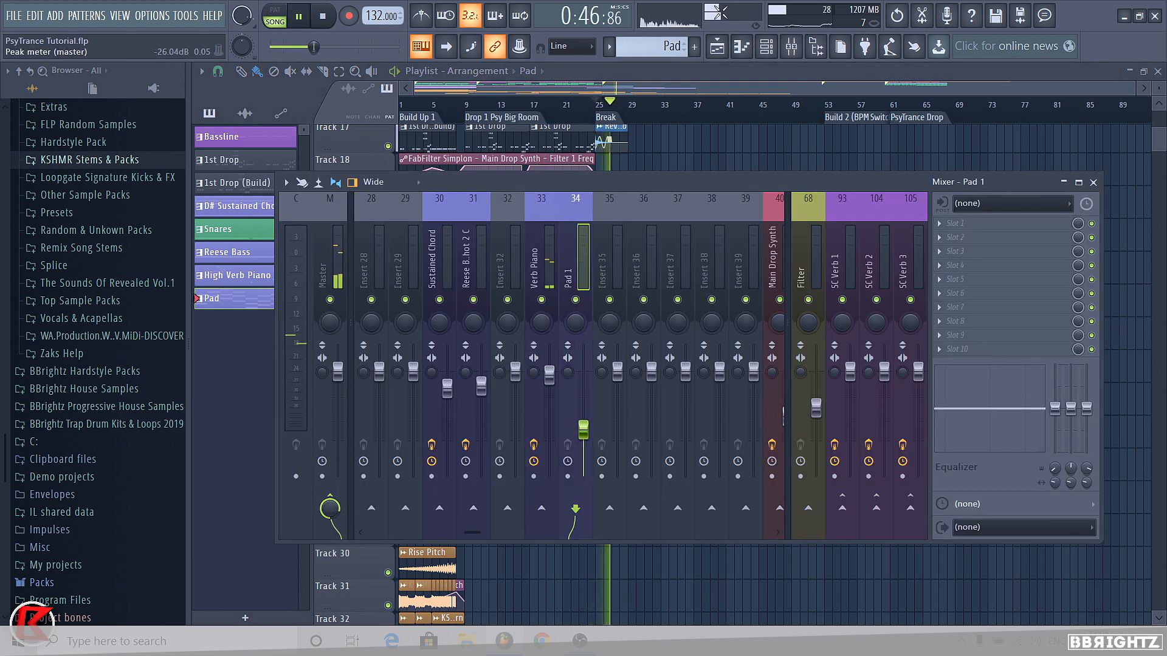
{"action": "left_click", "coordinate": [767, 46]}
{"action": "left_click", "coordinate": [478, 493]}
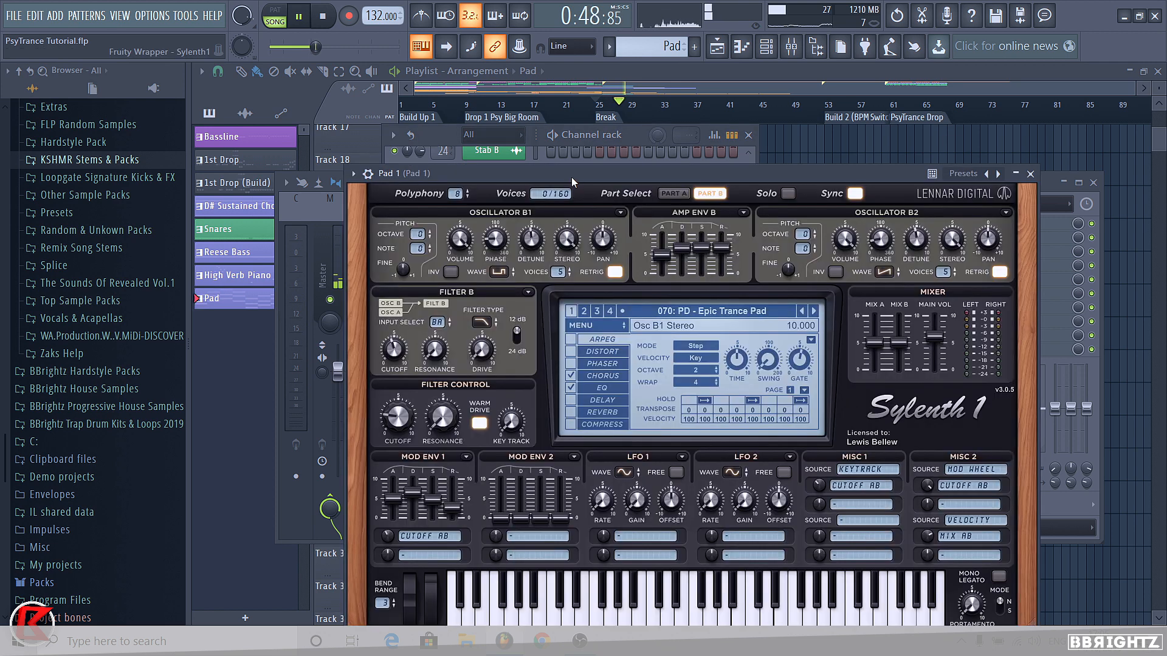
{"action": "left_click", "coordinate": [674, 193]}
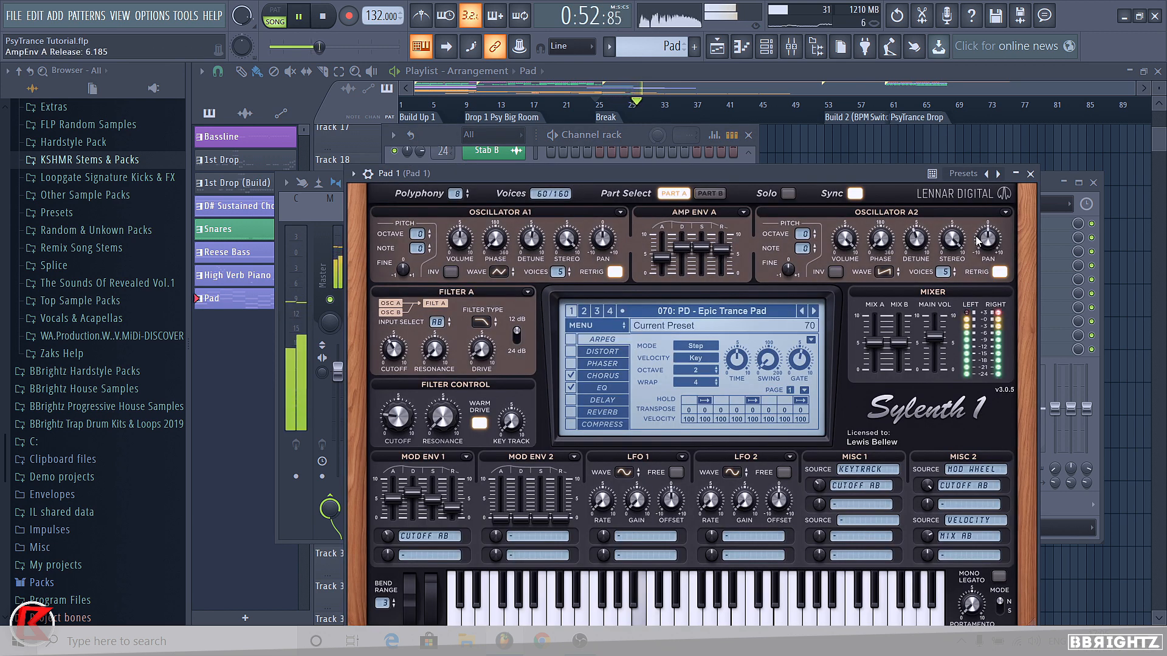
{"action": "left_click", "coordinate": [1030, 174]}
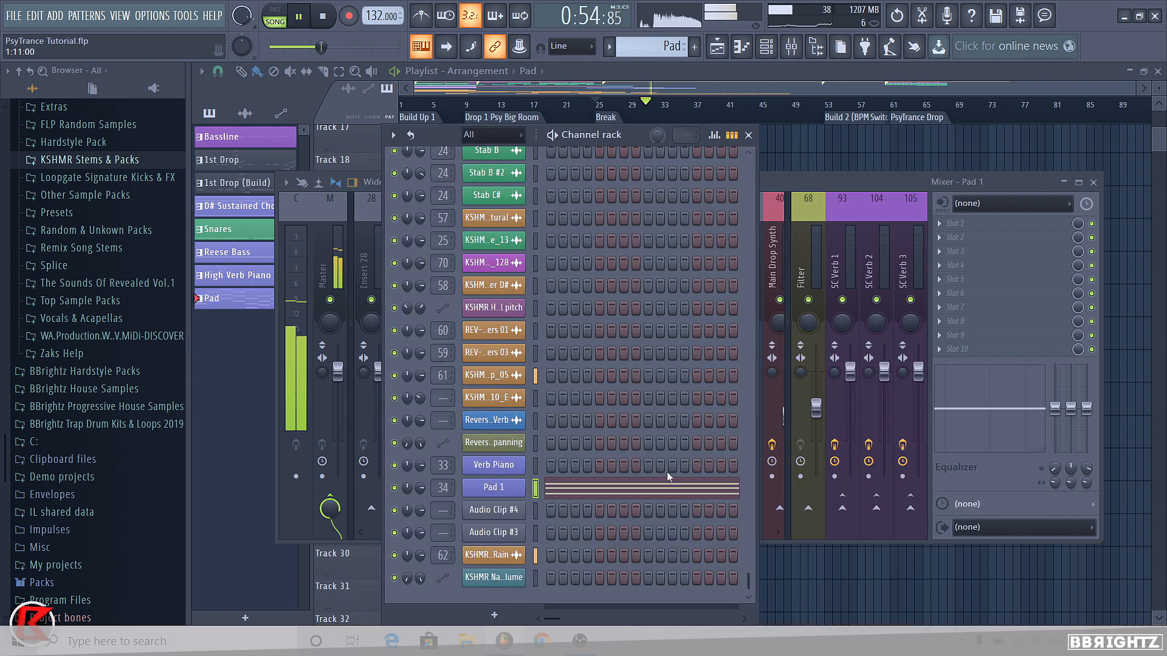
{"action": "right_click", "coordinate": [798, 150]}
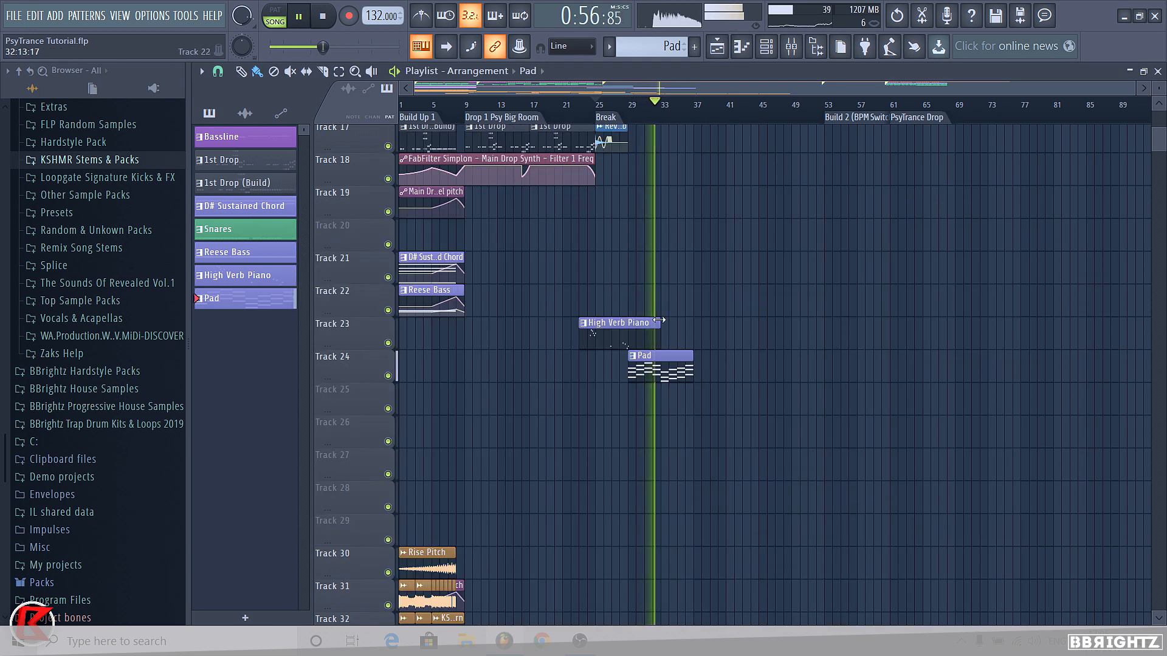
{"action": "key", "text": "space"}
Extend the High Verb Piano clip to the end of the Pad clip and play its pattern from just before bar 5.
{"action": "left_click_drag", "start_coordinate": [660, 323], "coordinate": [672, 324]}
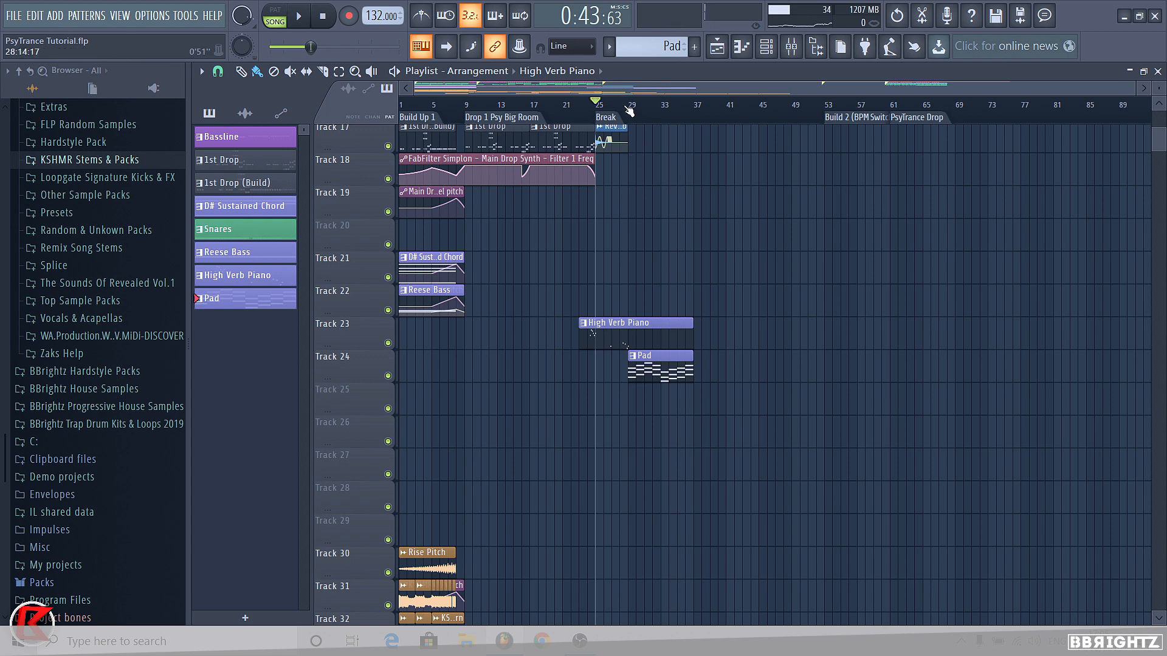
{"action": "double_click", "coordinate": [629, 334]}
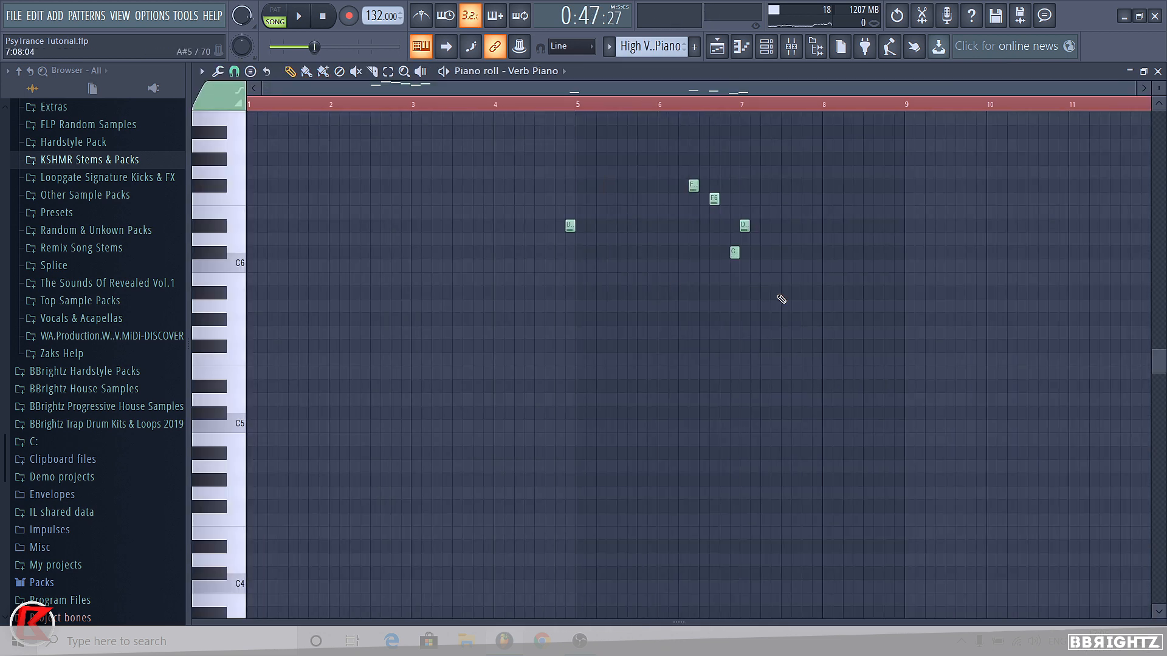
{"action": "left_click", "coordinate": [658, 111]}
{"action": "left_click", "coordinate": [544, 103]}
{"action": "key", "text": "space"}
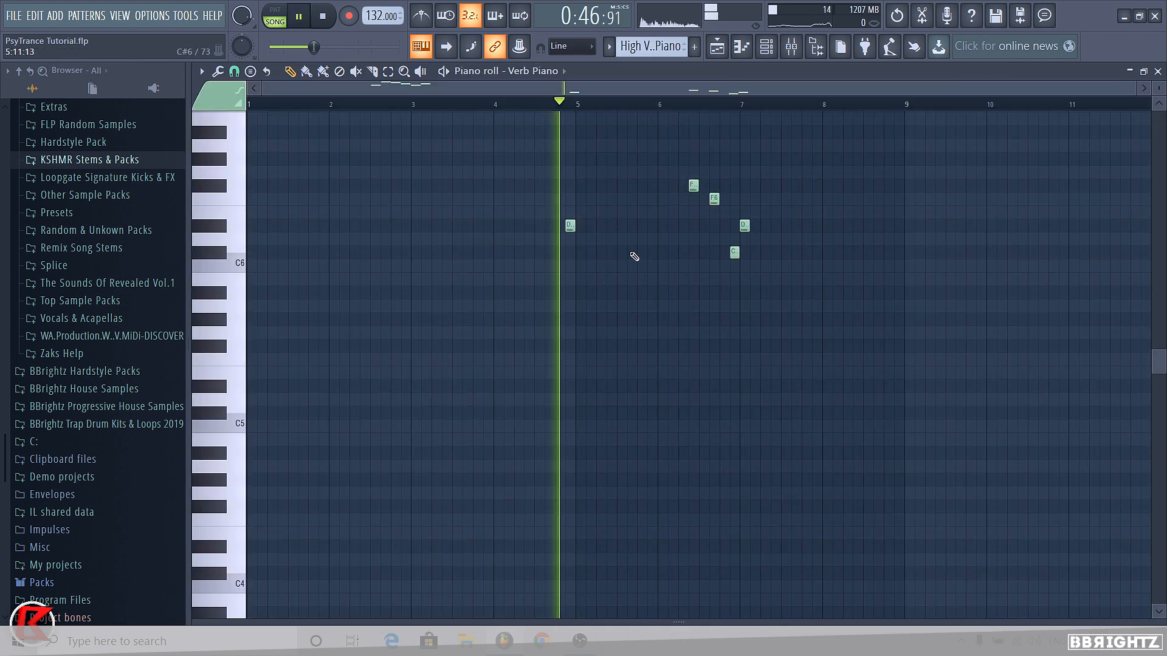
Copy the four-note piano phrase at bars 6 to 7 four bars on, to bars 10 to 11.
{"action": "left_click_drag", "start_coordinate": [794, 326], "coordinate": [937, 196]}
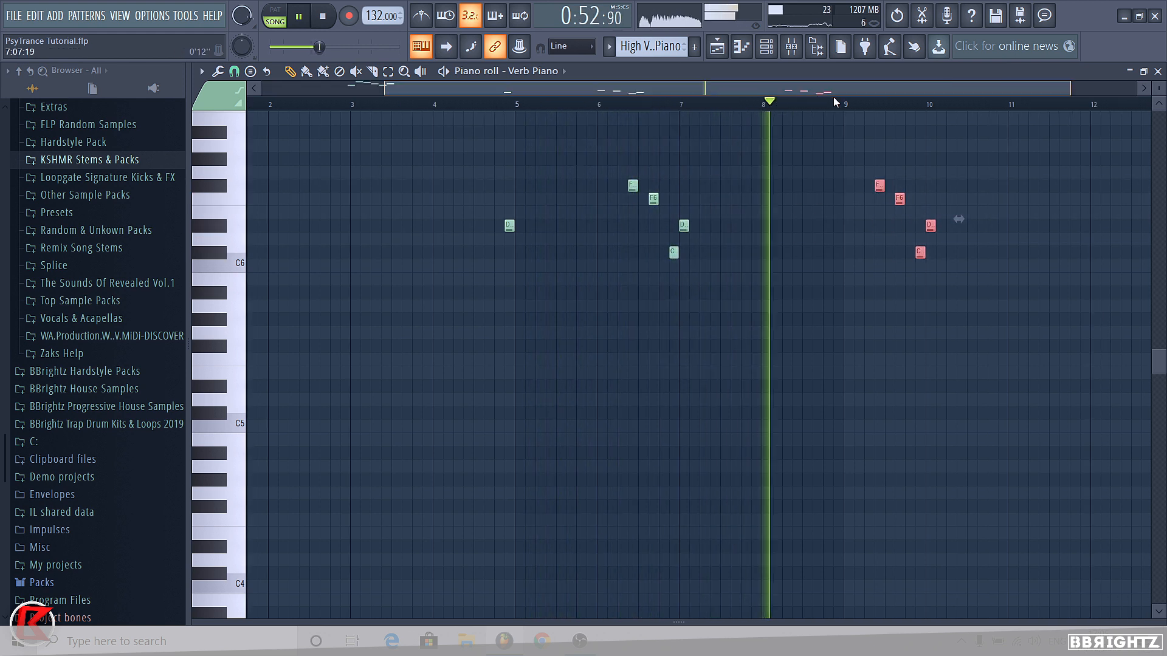
{"action": "left_click_drag", "start_coordinate": [710, 184], "coordinate": [798, 185]}
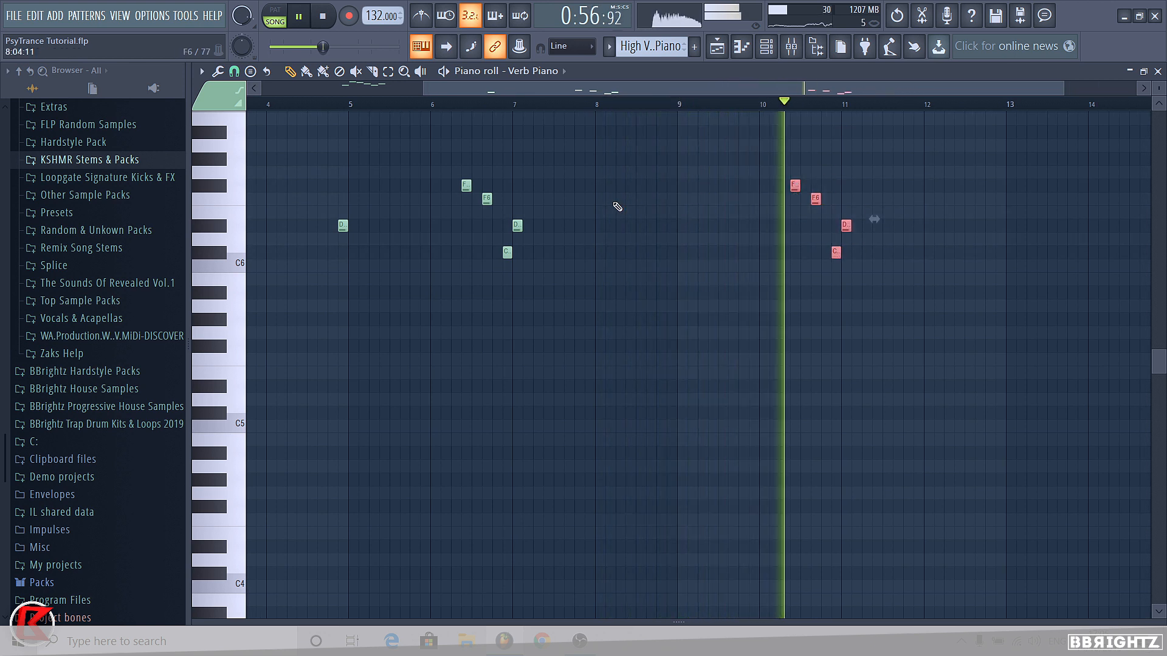
{"action": "scroll", "coordinate": [608, 215], "scroll_direction": "down", "scroll_amount": 2}
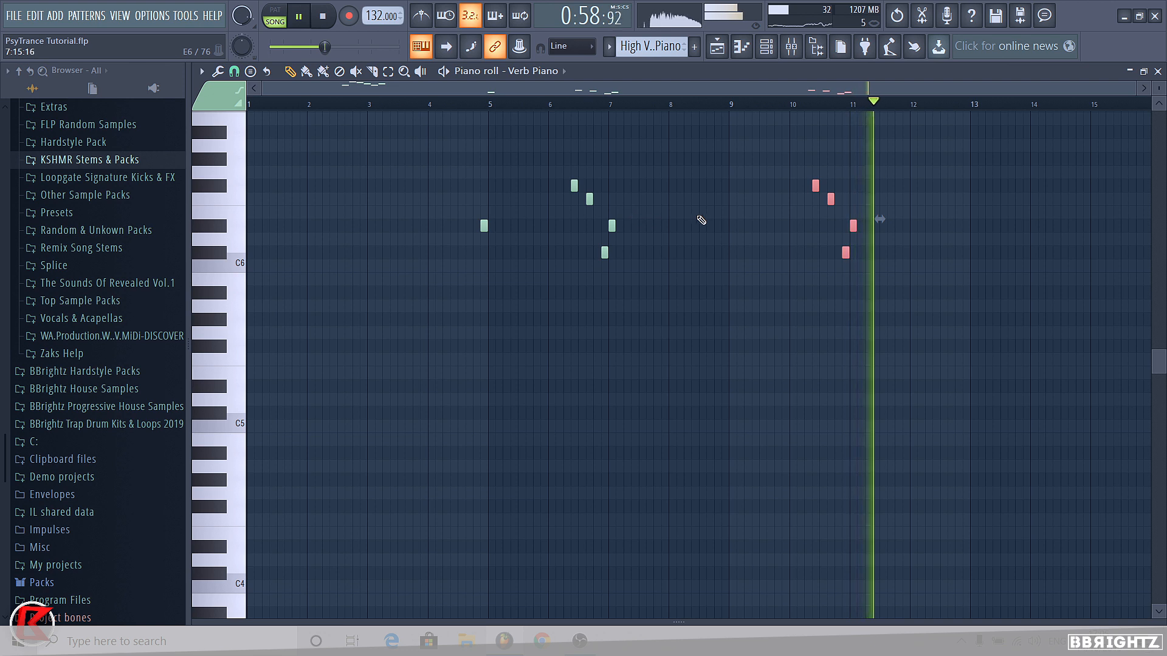
Add a short C#6 note at bar 12 and a D#6 note at bar 13 of the piano pattern, and preview them.
{"action": "left_click", "coordinate": [939, 248], "text": "ctrl"}
{"action": "key", "text": "space"}
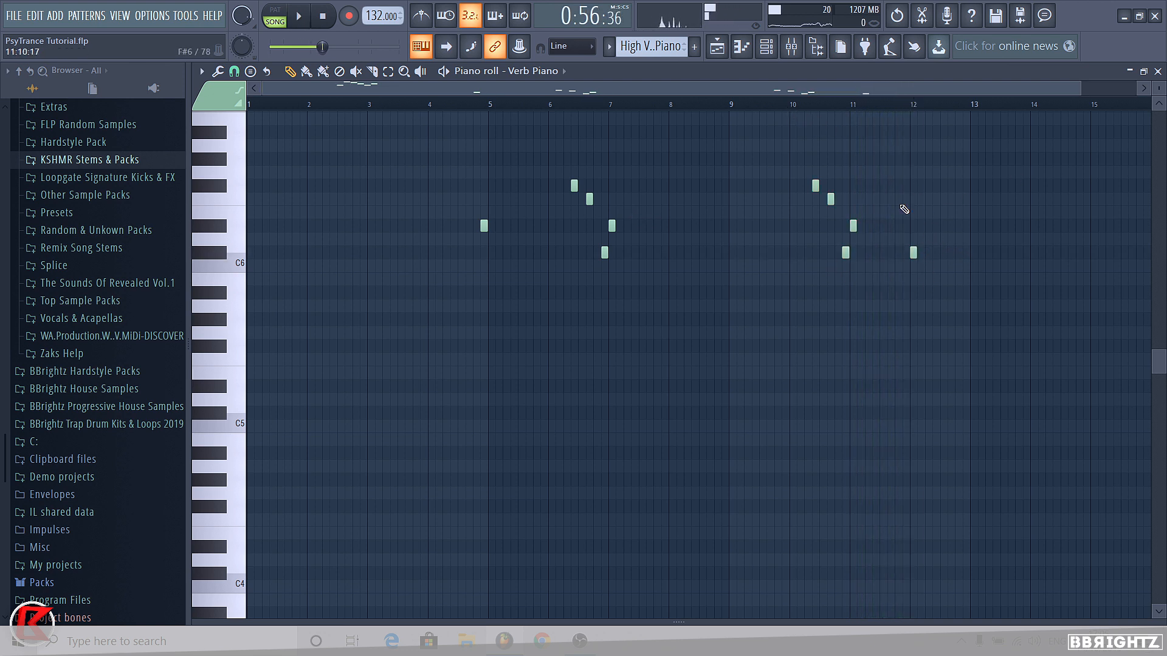
{"action": "key", "text": "space"}
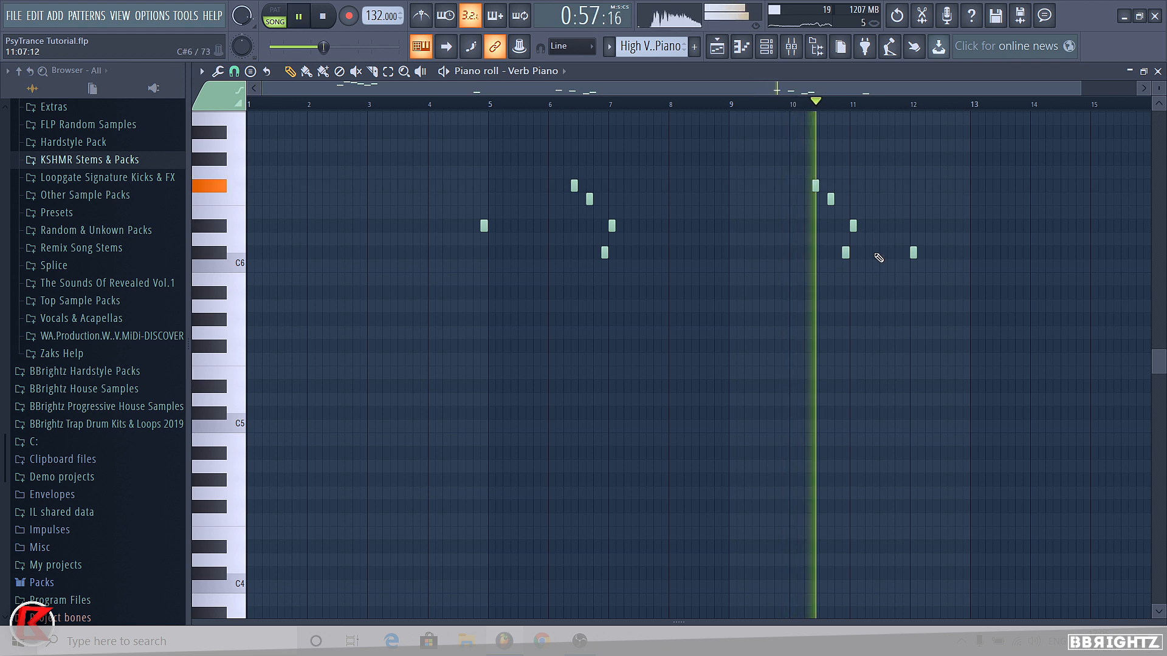
{"action": "left_click", "coordinate": [974, 226]}
{"action": "key", "text": "F5"}
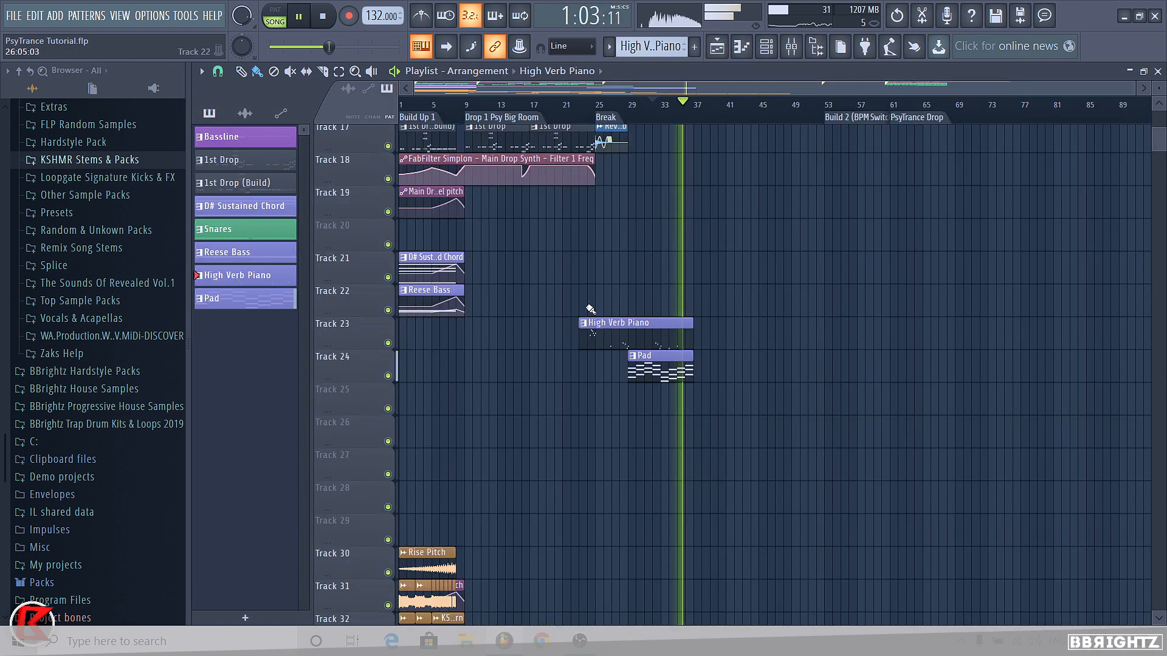
{"action": "key", "text": "space"}
Copy the four-note descending piano phrase so that it starts just before bar 14 of the High Verb Piano pattern.
{"action": "double_click", "coordinate": [619, 336]}
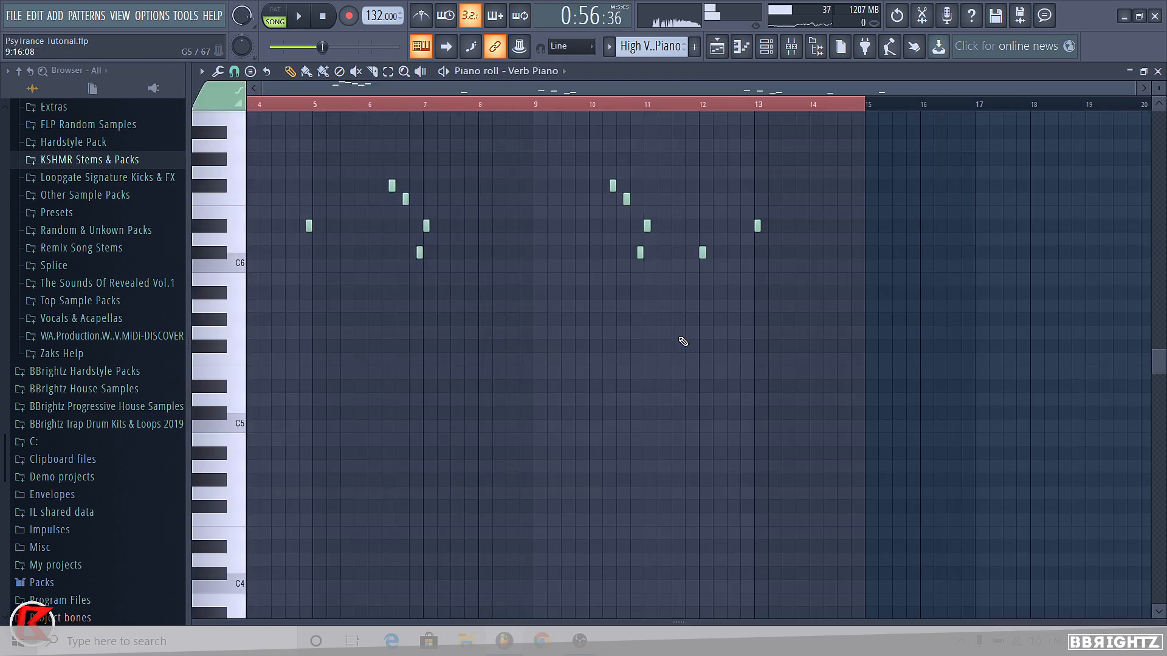
{"action": "left_click_drag", "start_coordinate": [800, 284], "coordinate": [729, 180]}
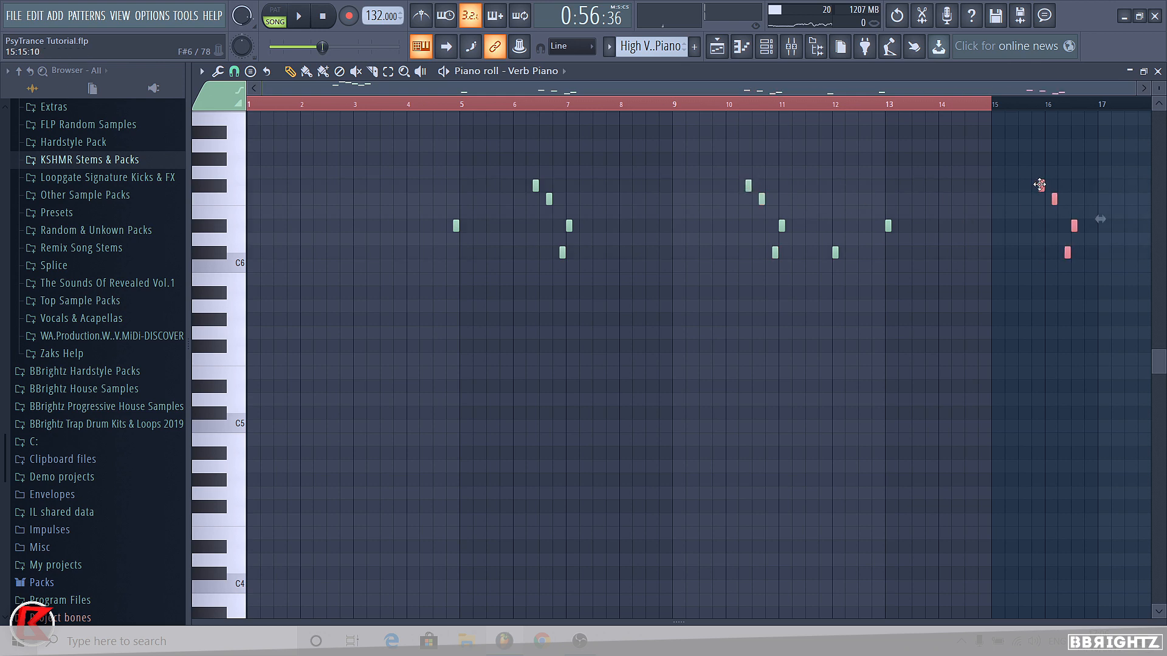
{"action": "left_click", "coordinate": [944, 105], "text": "ctrl"}
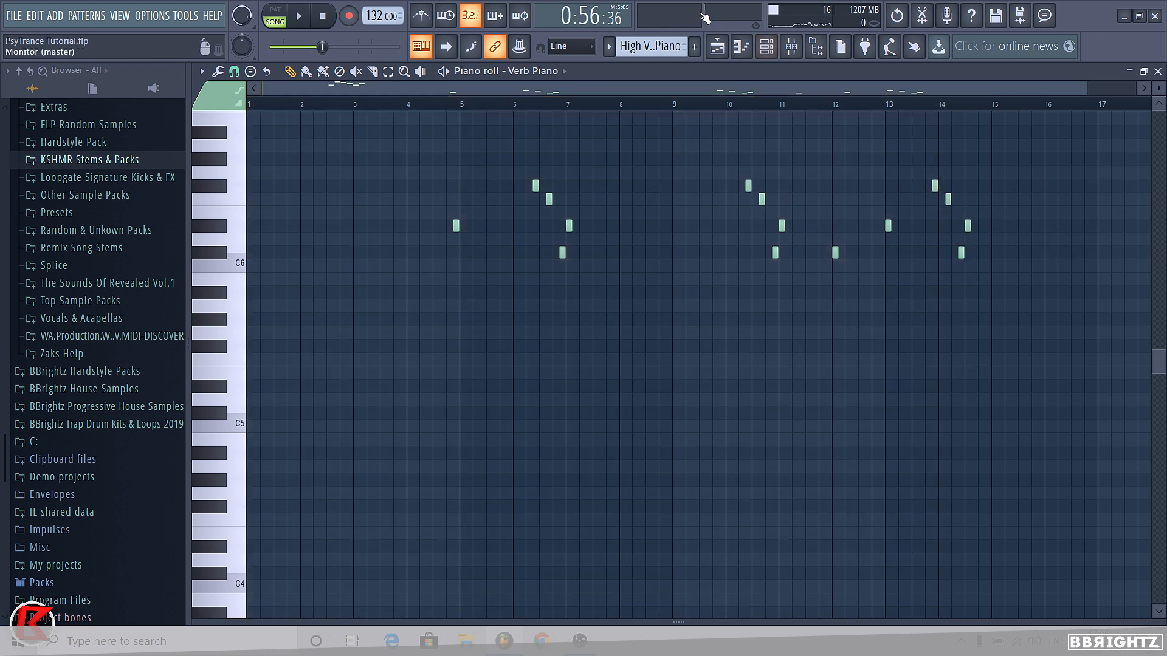
Place a second Pad clip directly after the first one on Track 24 of the playlist, starting at bar 37.
{"action": "left_click", "coordinate": [717, 46]}
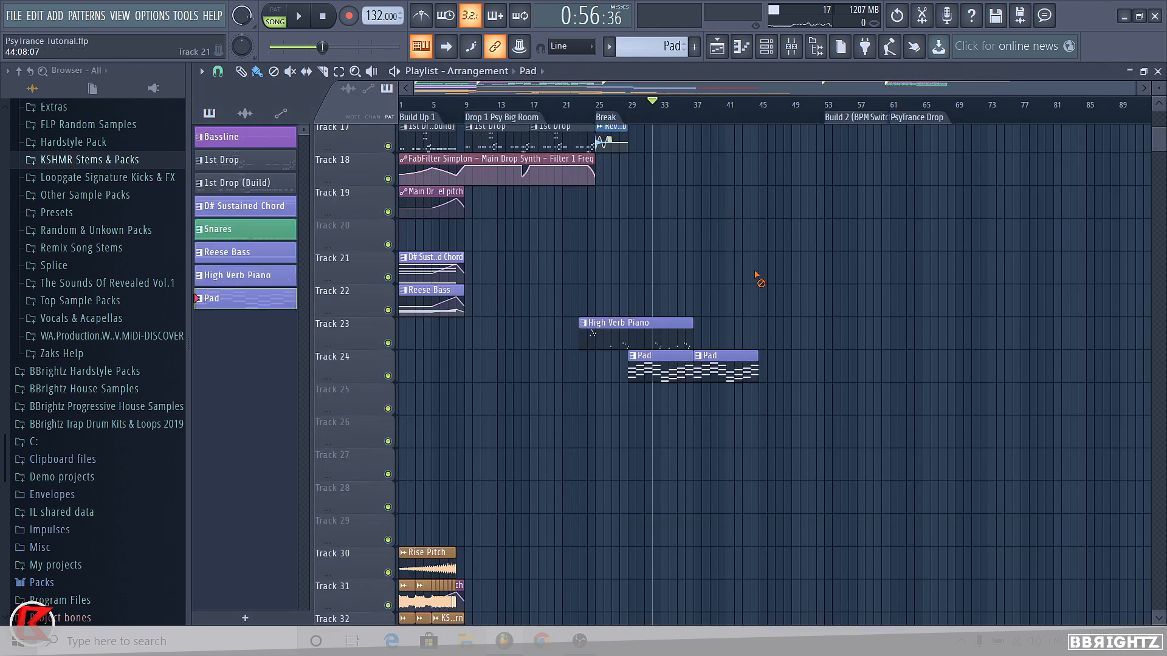
Add a timeline marker named "Climax" at bar 45 of the playlist, where the second Pad clip ends.
{"action": "scroll", "coordinate": [757, 276], "scroll_direction": "up", "scroll_amount": 4}
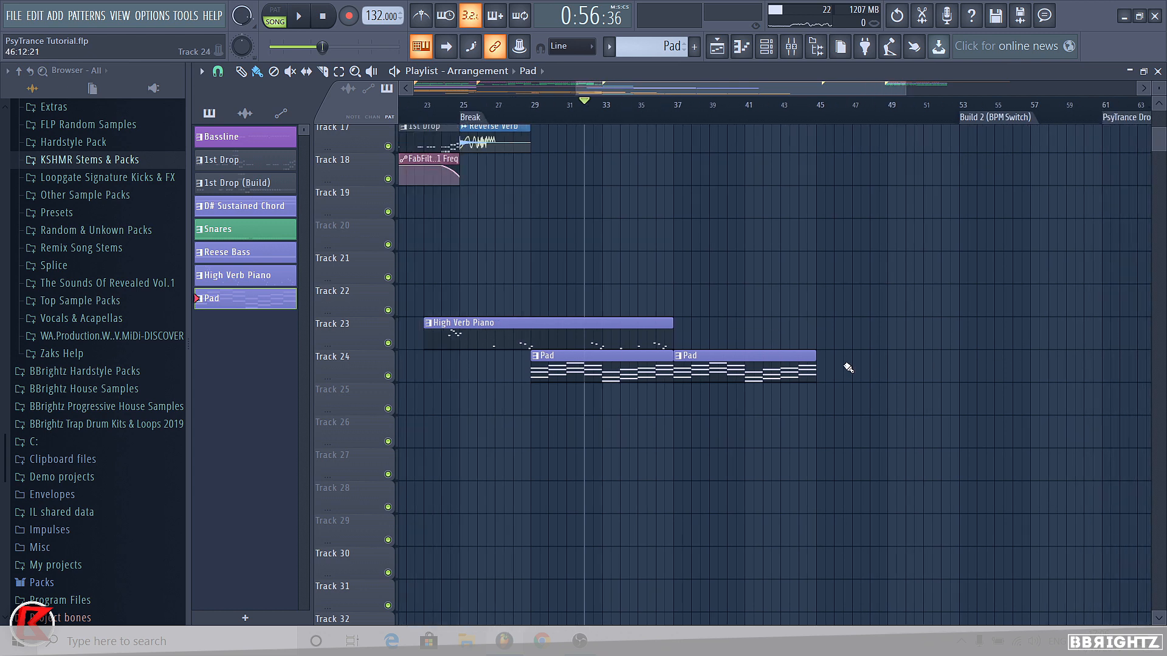
{"action": "scroll", "coordinate": [848, 367], "scroll_direction": "down", "scroll_amount": 2}
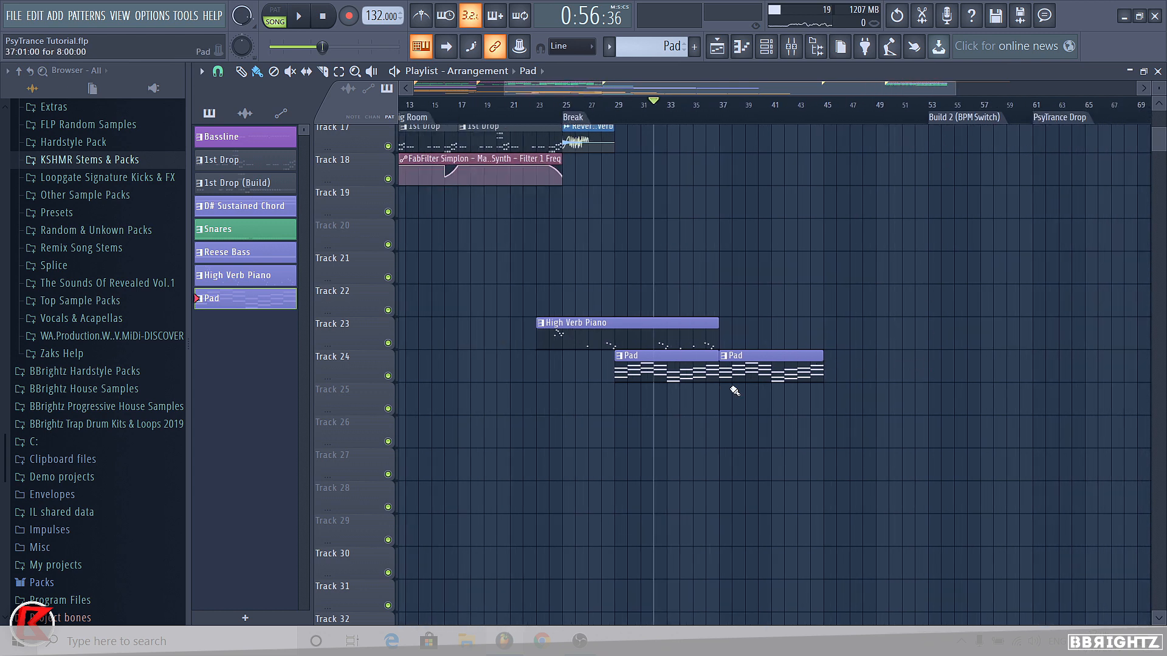
{"action": "key", "text": "space"}
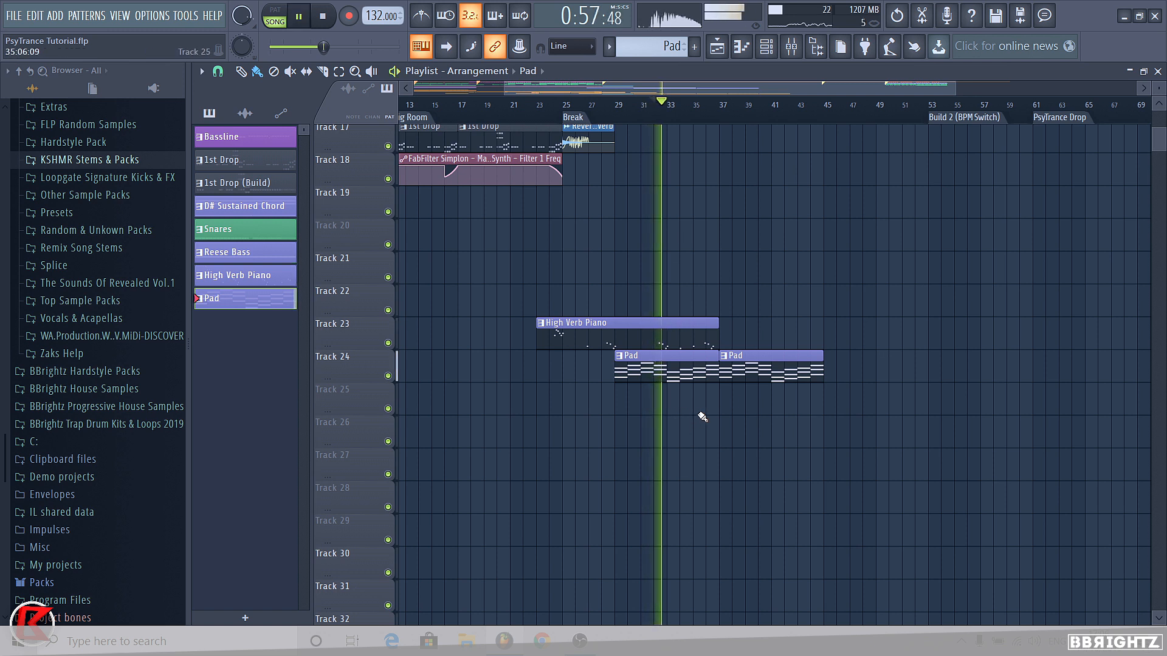
{"action": "key", "text": "space"}
{"action": "left_click", "coordinate": [824, 120]}
{"action": "right_click", "coordinate": [824, 120]}
{"action": "left_click", "coordinate": [842, 127]}
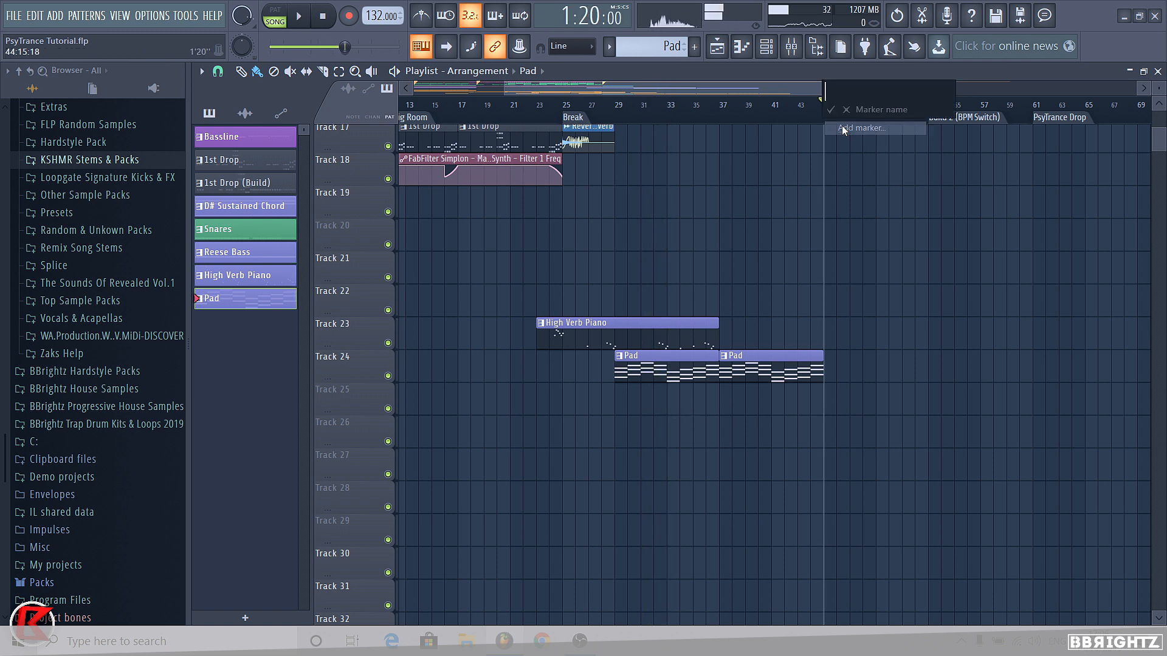
{"action": "type", "text": "Climax"}
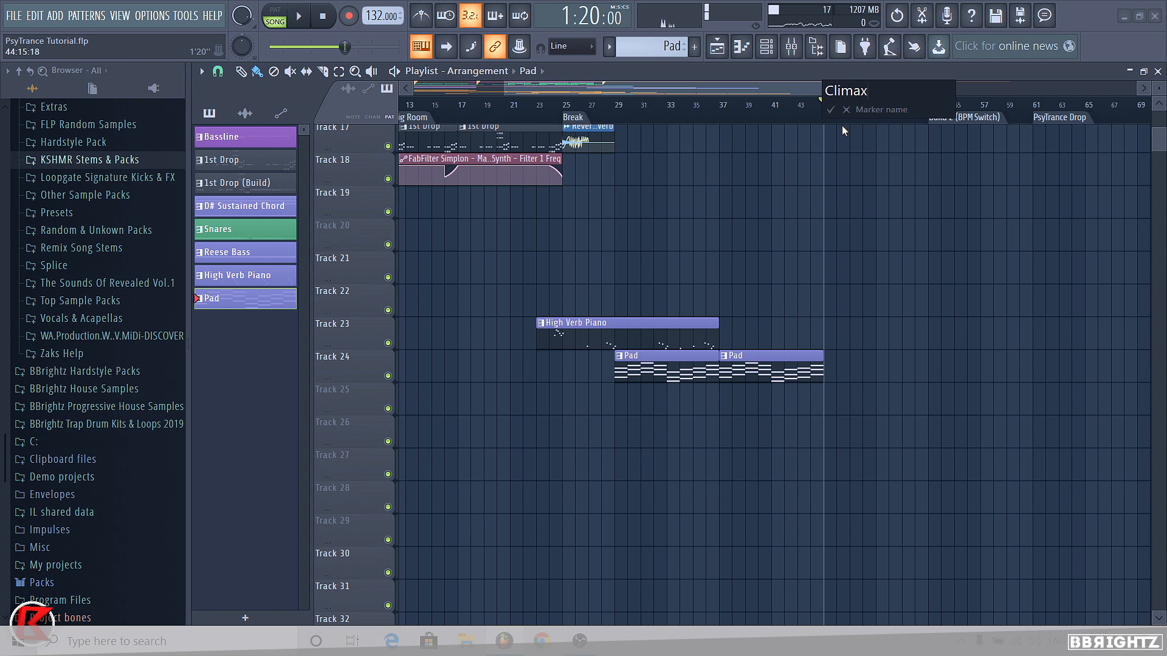
{"action": "key", "text": "Return"}
Play the song from the Break marker, and duplicate the lowest note of every Pad chord one octave lower.
{"action": "key", "text": "space"}
{"action": "left_click", "coordinate": [562, 96]}
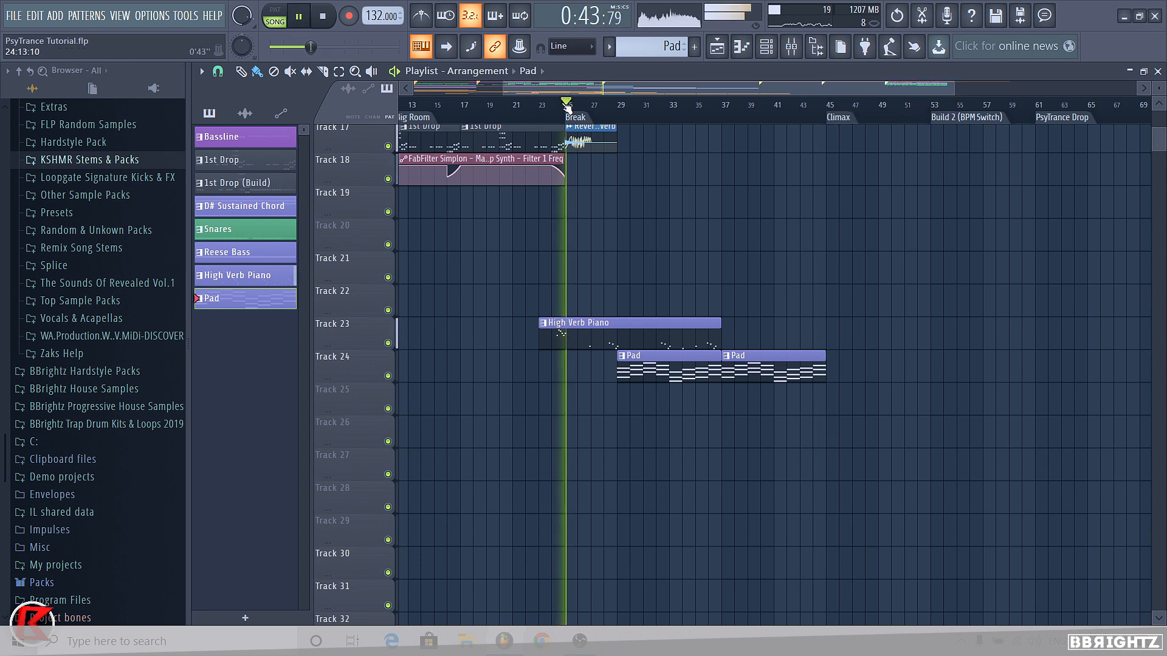
{"action": "scroll", "coordinate": [599, 268], "scroll_direction": "down", "scroll_amount": 2}
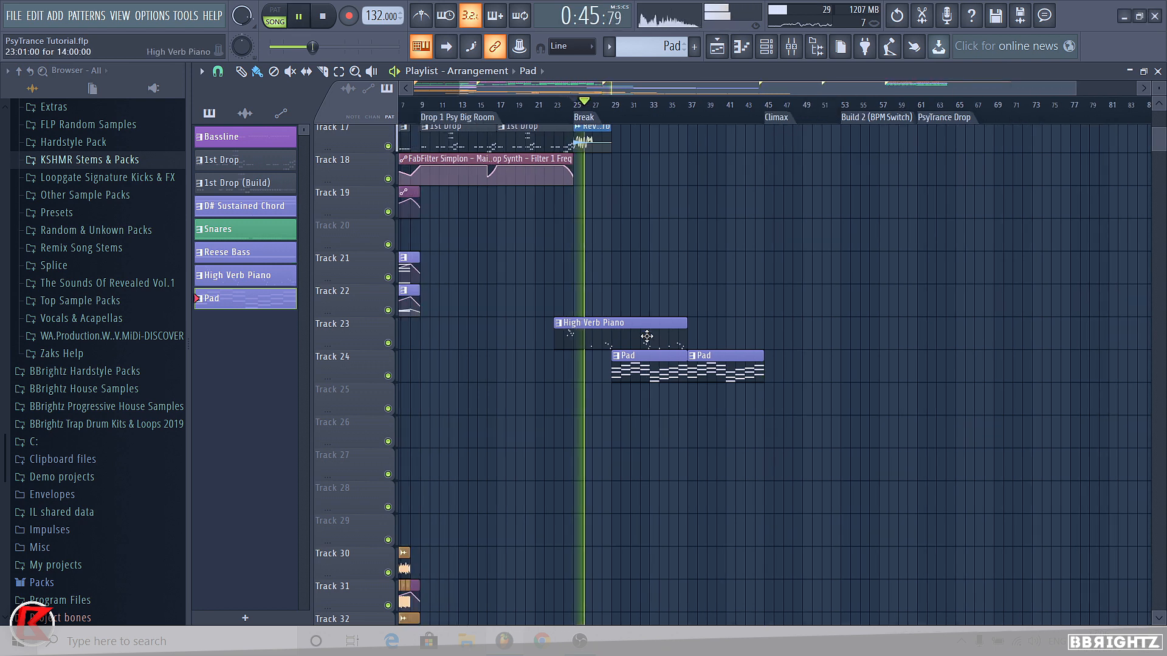
{"action": "double_click", "coordinate": [647, 374]}
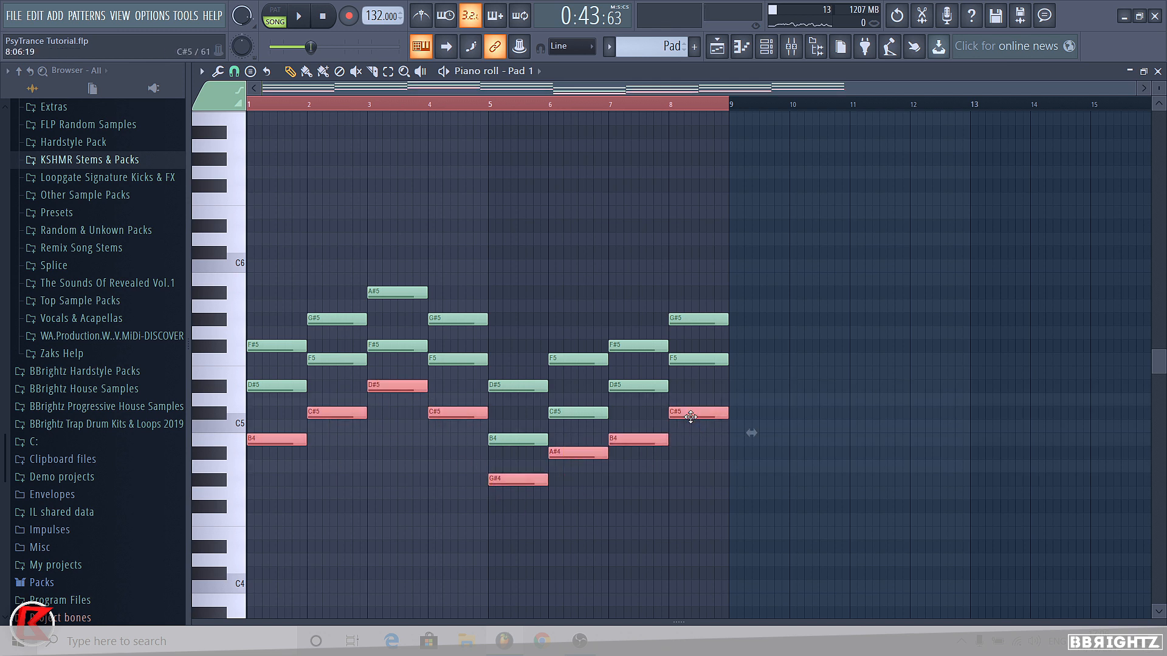
{"action": "key", "text": "ctrl+Down"}
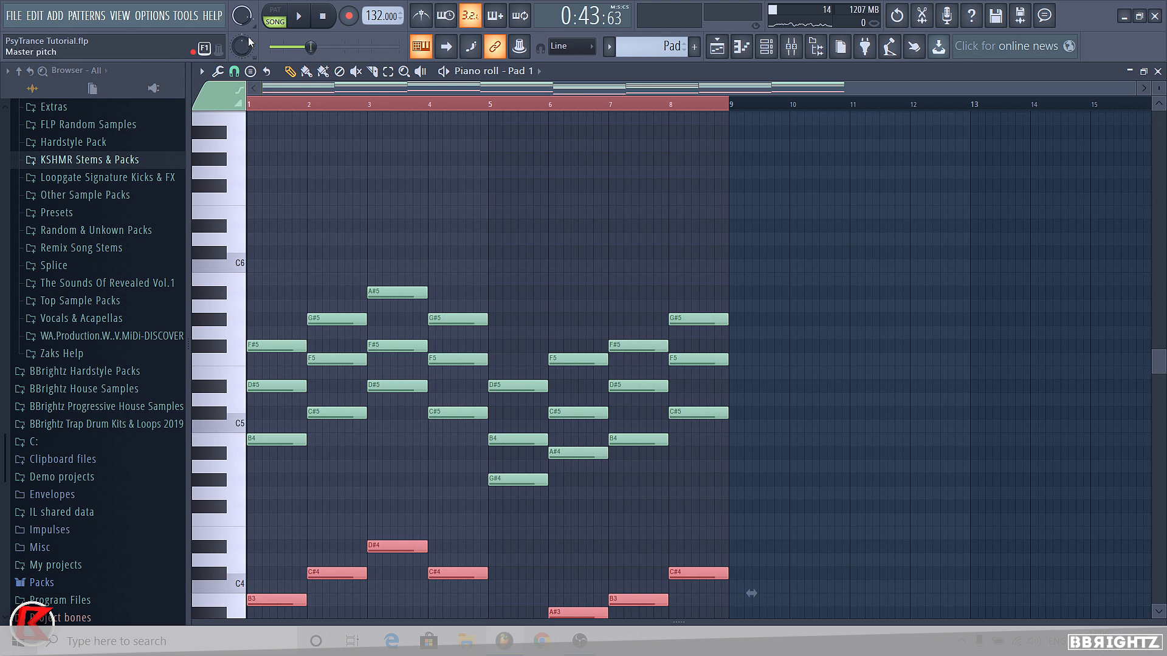
Play the Pad pattern on its own and open the synth settings of the Pad 1 channel.
{"action": "left_click", "coordinate": [275, 16]}
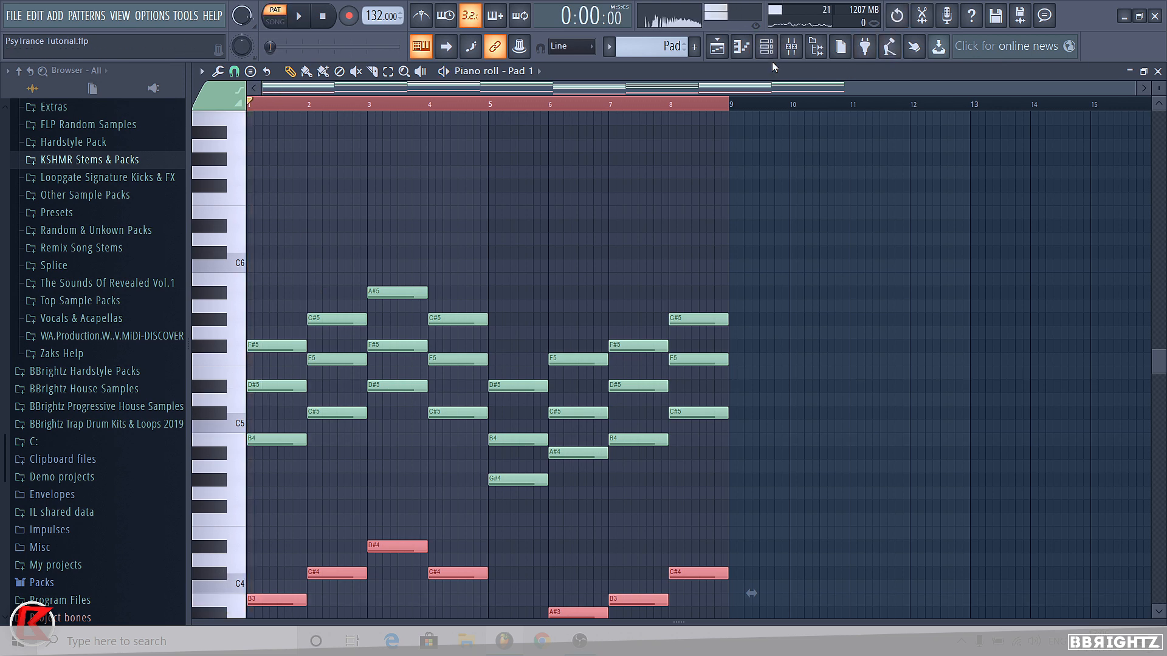
{"action": "key", "text": "space"}
{"action": "left_click", "coordinate": [741, 46]}
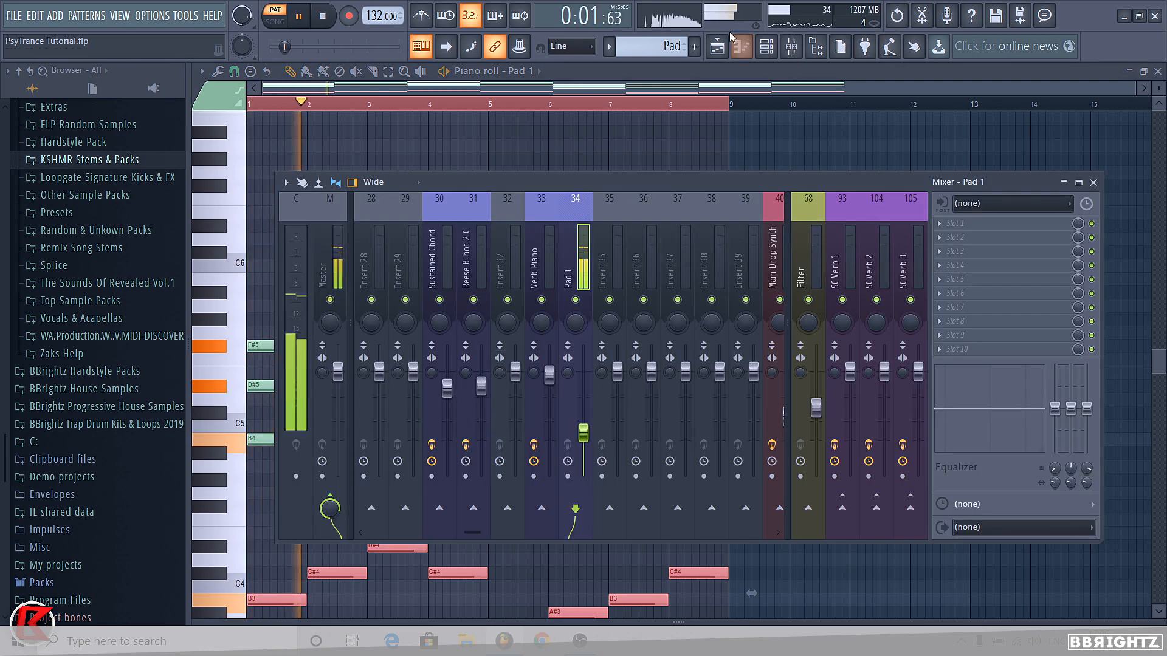
{"action": "left_click", "coordinate": [767, 46]}
{"action": "left_click", "coordinate": [493, 488]}
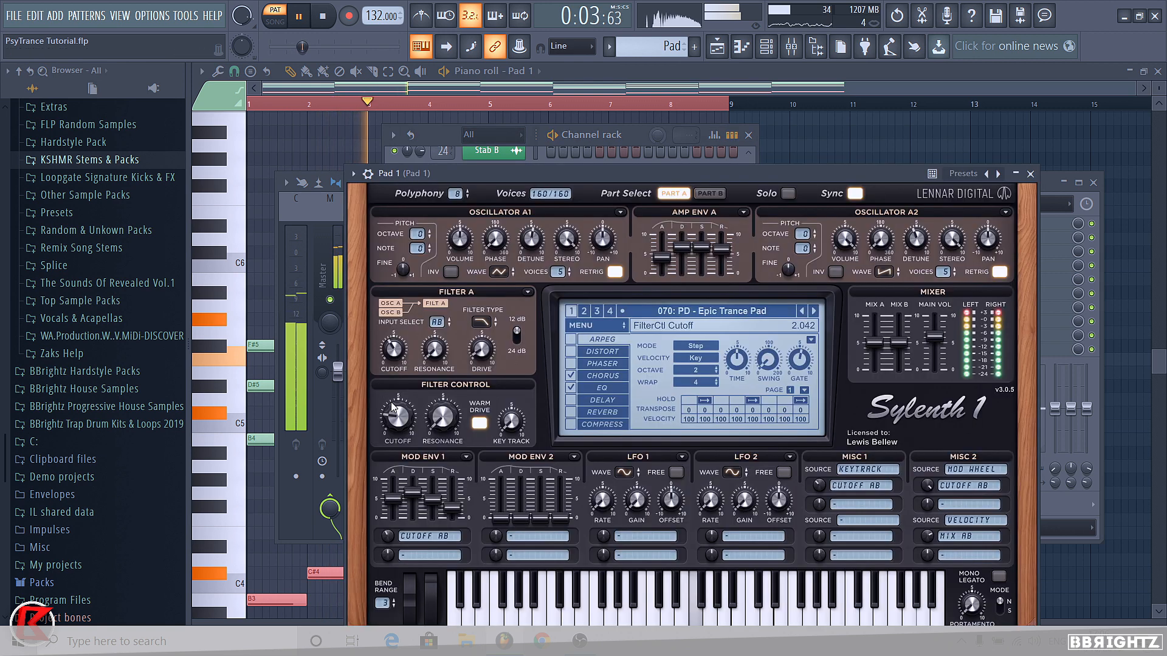
Try a filter control cutoff of 1.829 and the preset "075: PD - Dreamy Trance" on Pad 1.
{"action": "left_click_drag", "start_coordinate": [393, 407], "coordinate": [393, 410]}
{"action": "key", "text": "space"}
{"action": "left_click", "coordinate": [726, 311]}
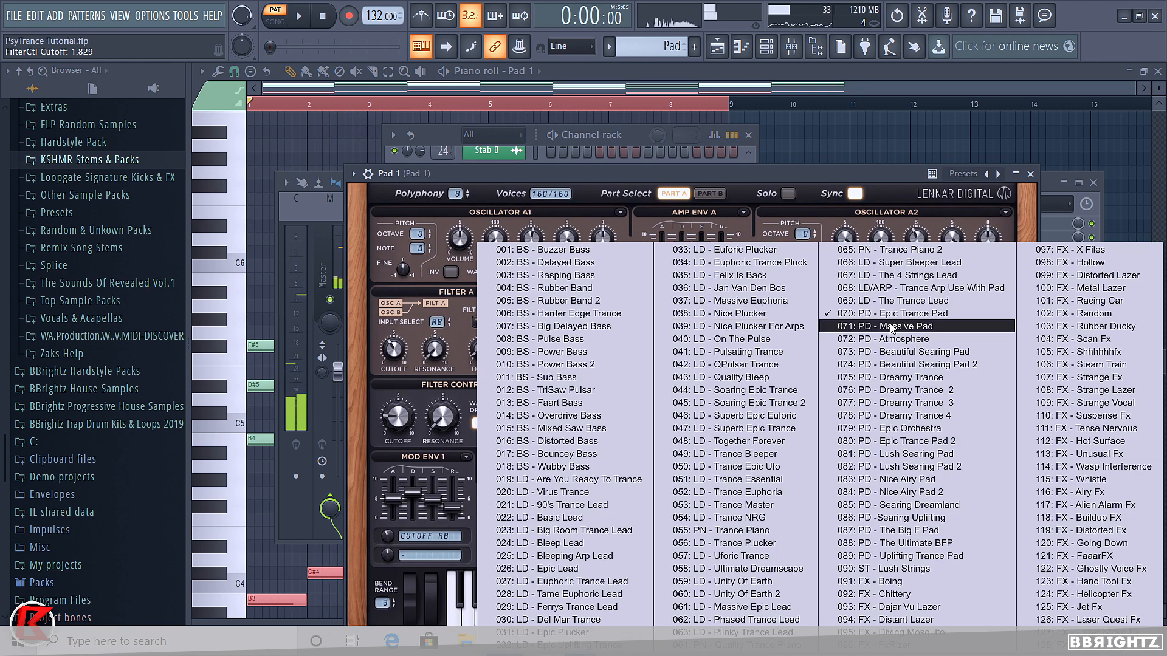
{"action": "left_click", "coordinate": [905, 377]}
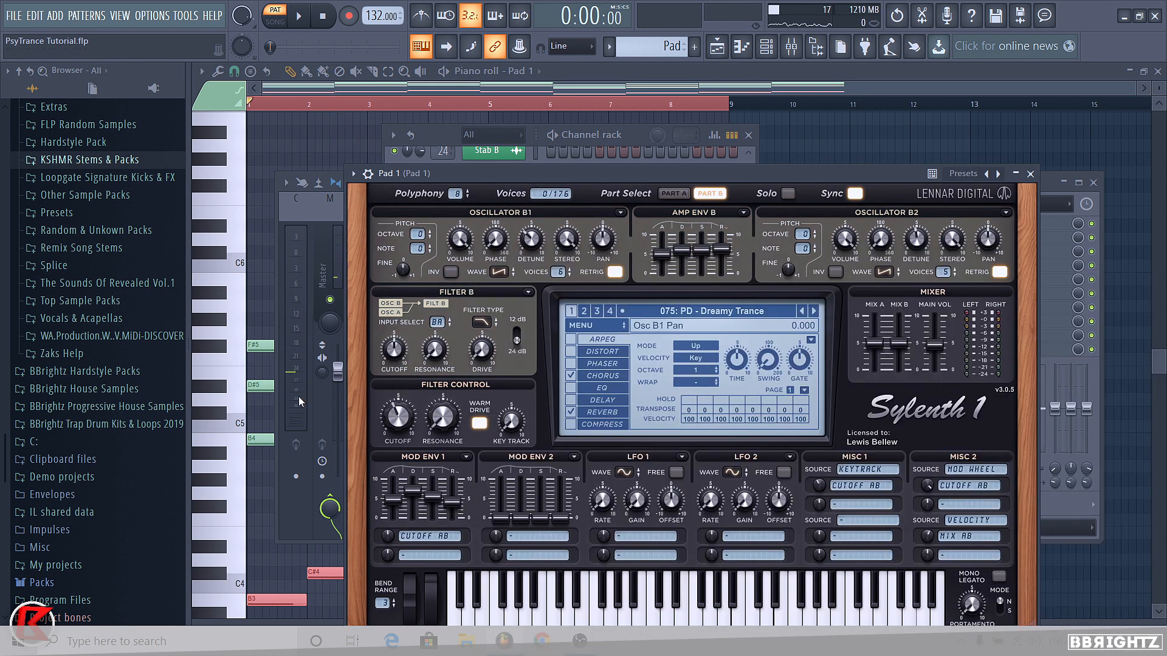
{"action": "key", "text": "space"}
{"action": "key", "text": "space"}
Load the preset "070: PD - Epic Trance Pad" on Pad 1 and lower its filter control cutoff to 1.589 during playback.
{"action": "left_click", "coordinate": [733, 310]}
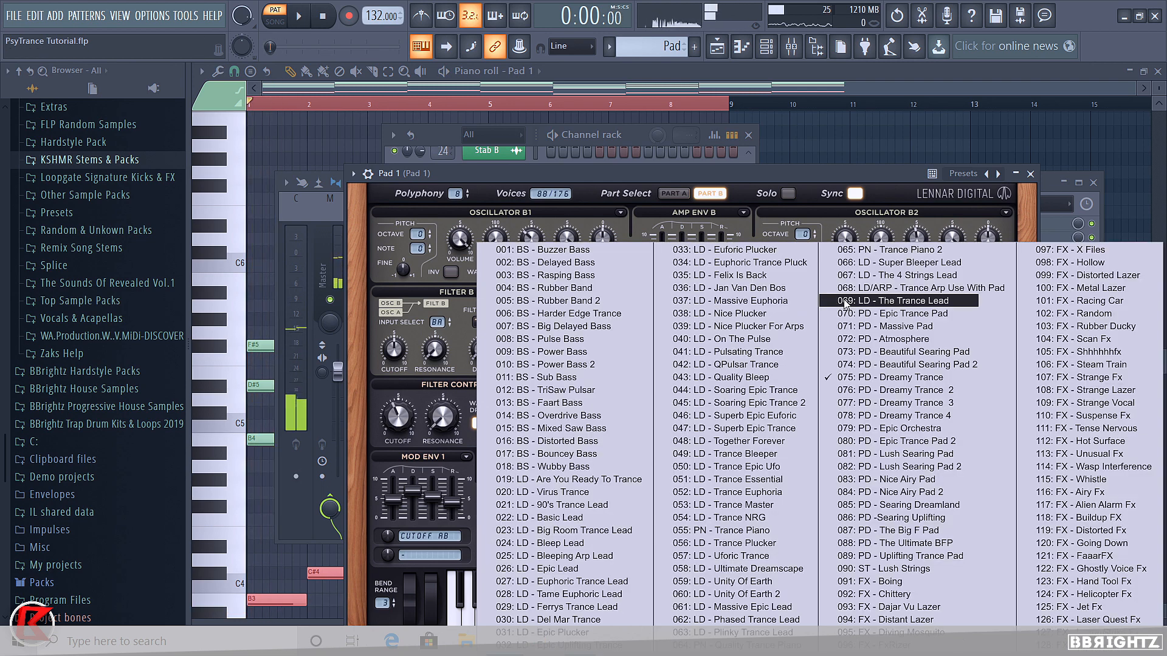
{"action": "left_click", "coordinate": [905, 314]}
{"action": "key", "text": "space"}
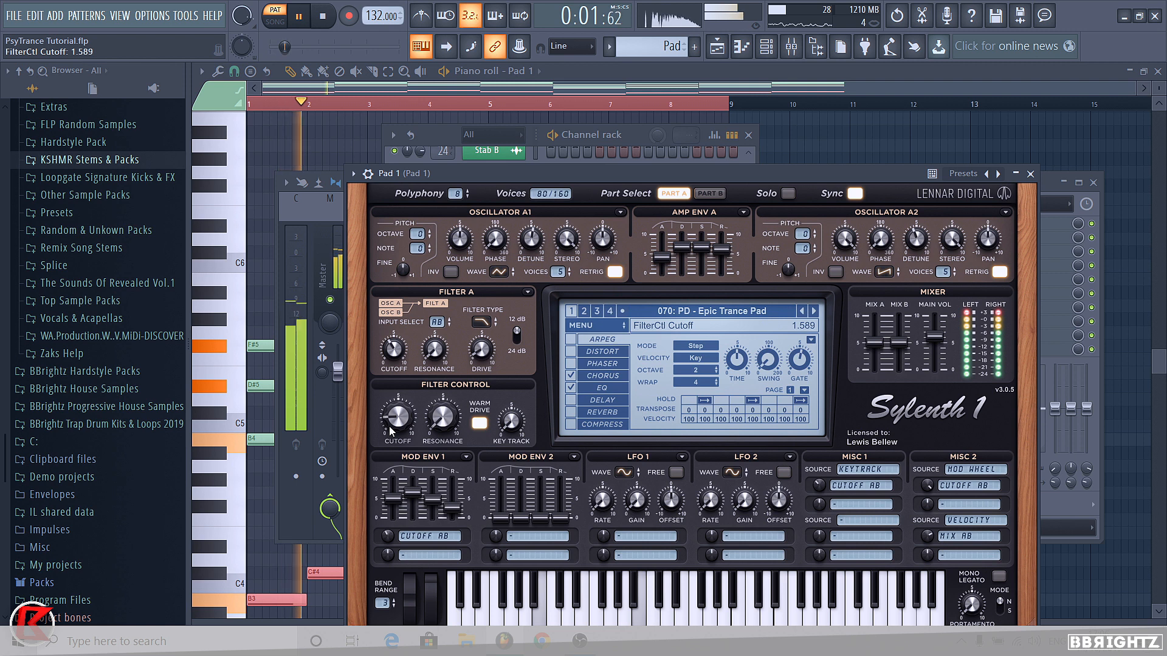
Lower the Pad 1 mixer volume slightly while auditioning the Pad pattern and the break section of the song.
{"action": "left_click", "coordinate": [646, 136]}
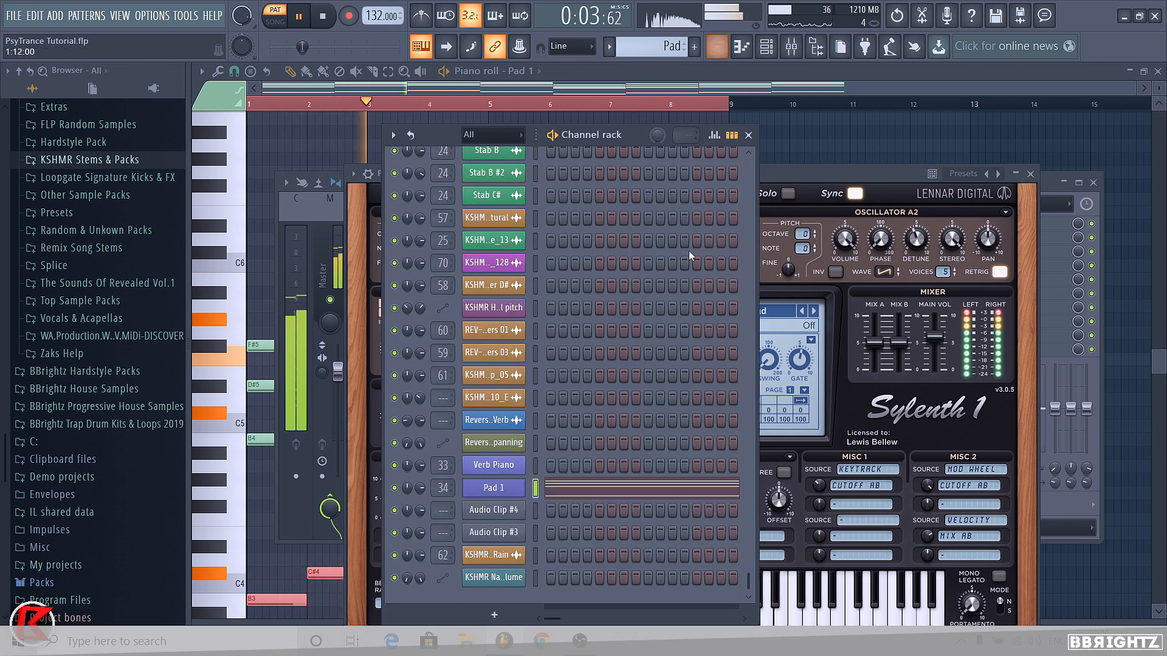
{"action": "left_click", "coordinate": [792, 48]}
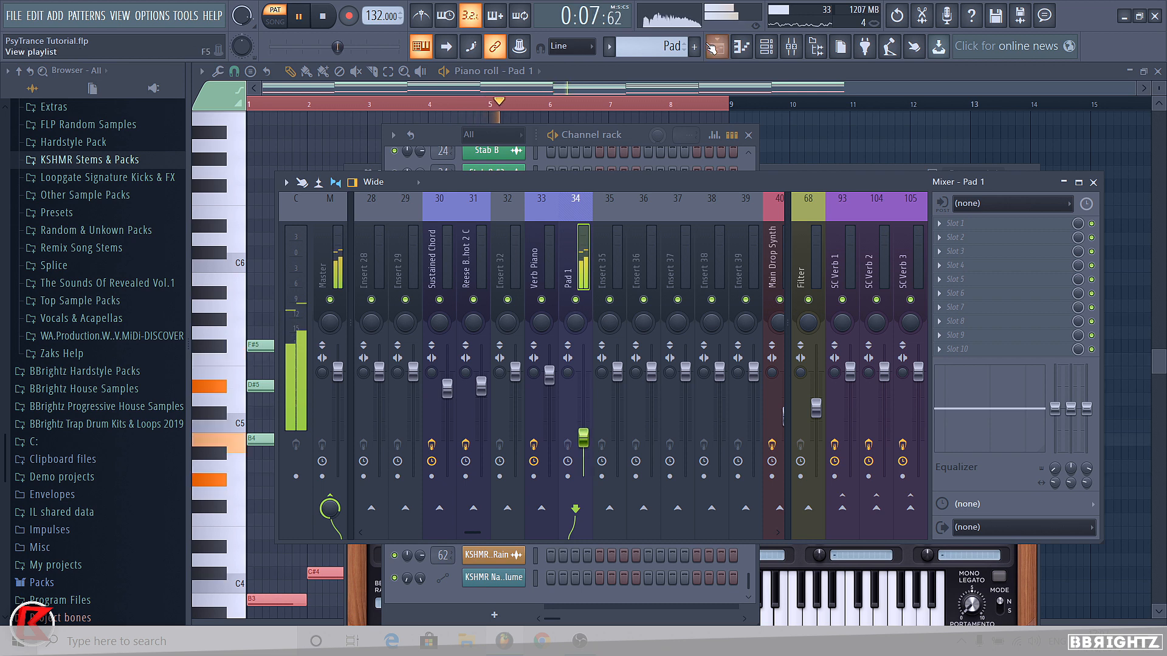
{"action": "left_click", "coordinate": [717, 47]}
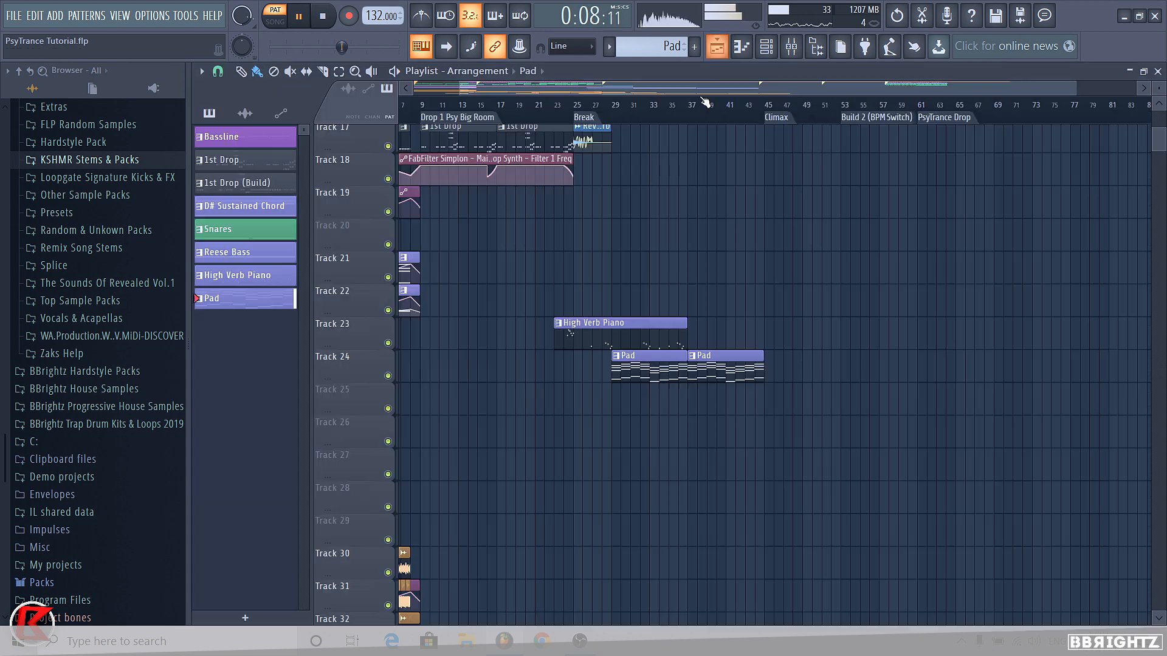
{"action": "left_click", "coordinate": [606, 117]}
{"action": "scroll", "coordinate": [526, 357], "scroll_direction": "down", "scroll_amount": 4}
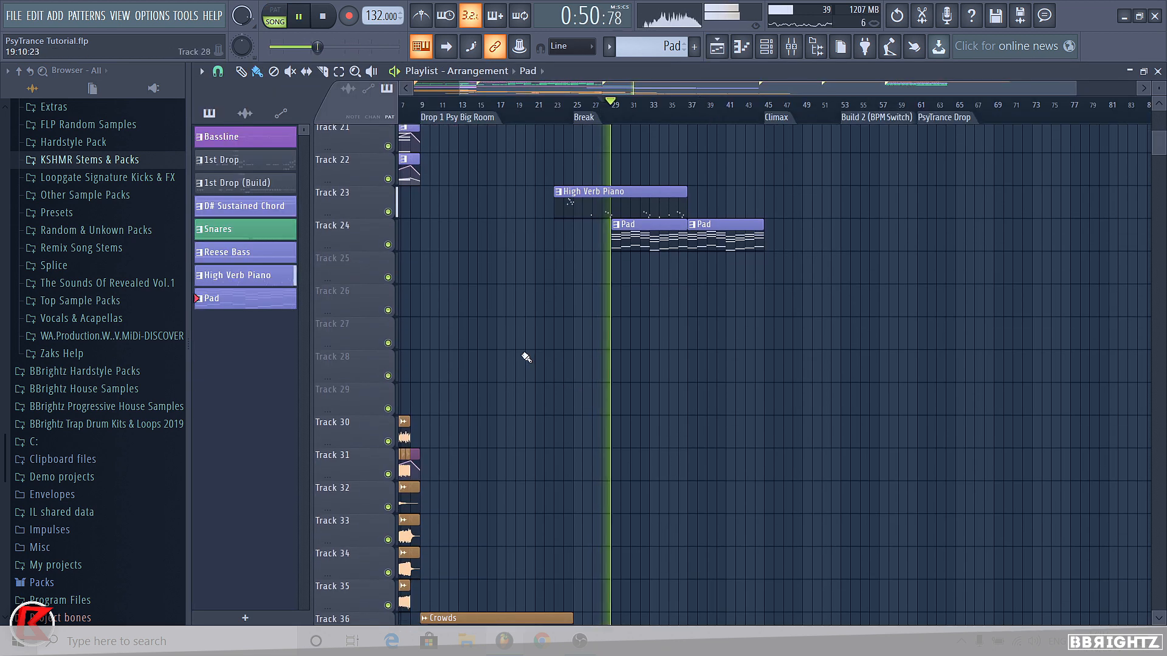
{"action": "left_click", "coordinate": [767, 46]}
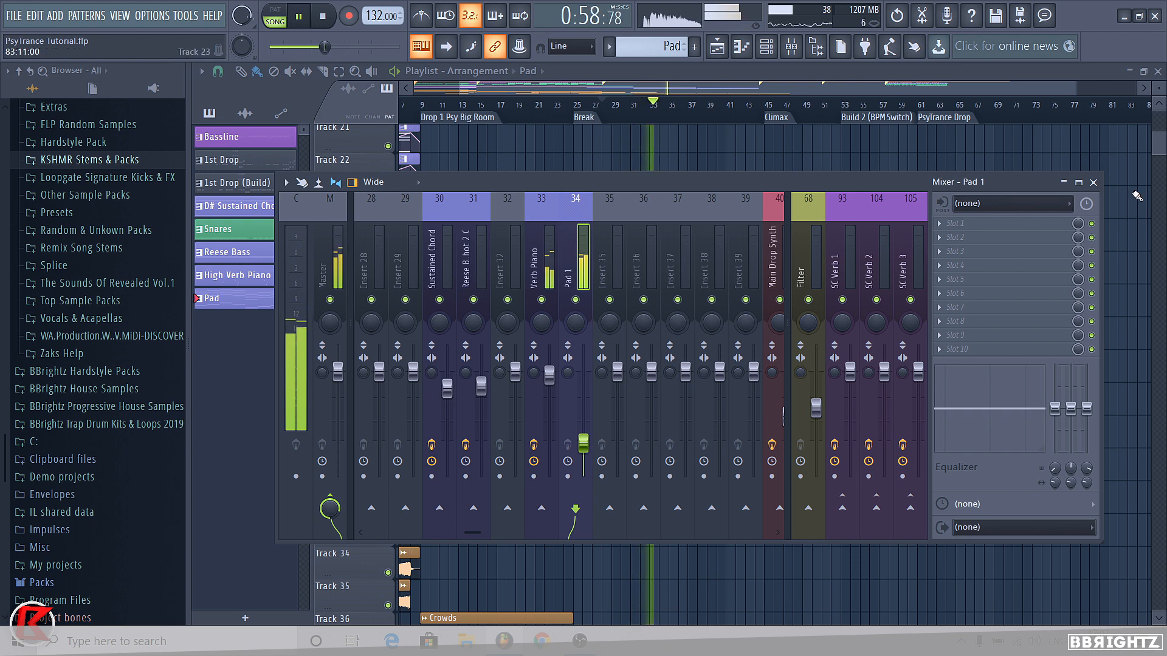
{"action": "left_click", "coordinate": [1093, 182]}
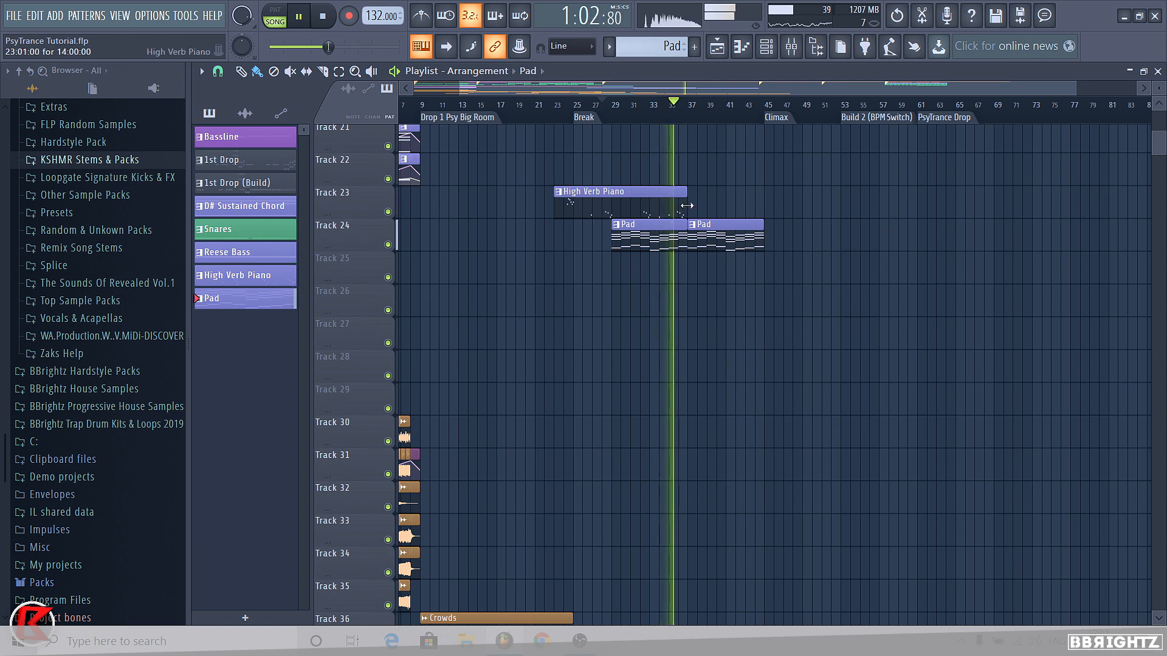
Examine the closing phrase of the High Verb Piano pattern around bars 13 to 15 and play the song from there.
{"action": "double_click", "coordinate": [653, 202]}
{"action": "key", "text": "space"}
{"action": "left_click_drag", "start_coordinate": [519, 279], "coordinate": [424, 184]}
{"action": "left_click", "coordinate": [410, 106]}
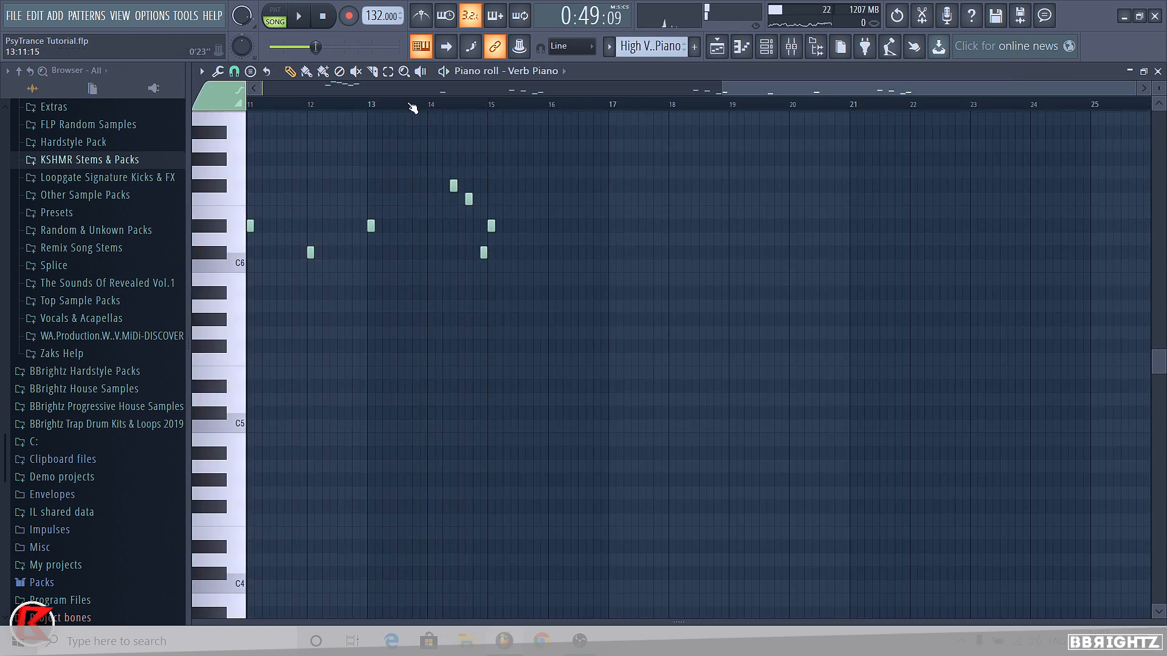
{"action": "key", "text": "space"}
{"action": "left_click", "coordinate": [717, 50]}
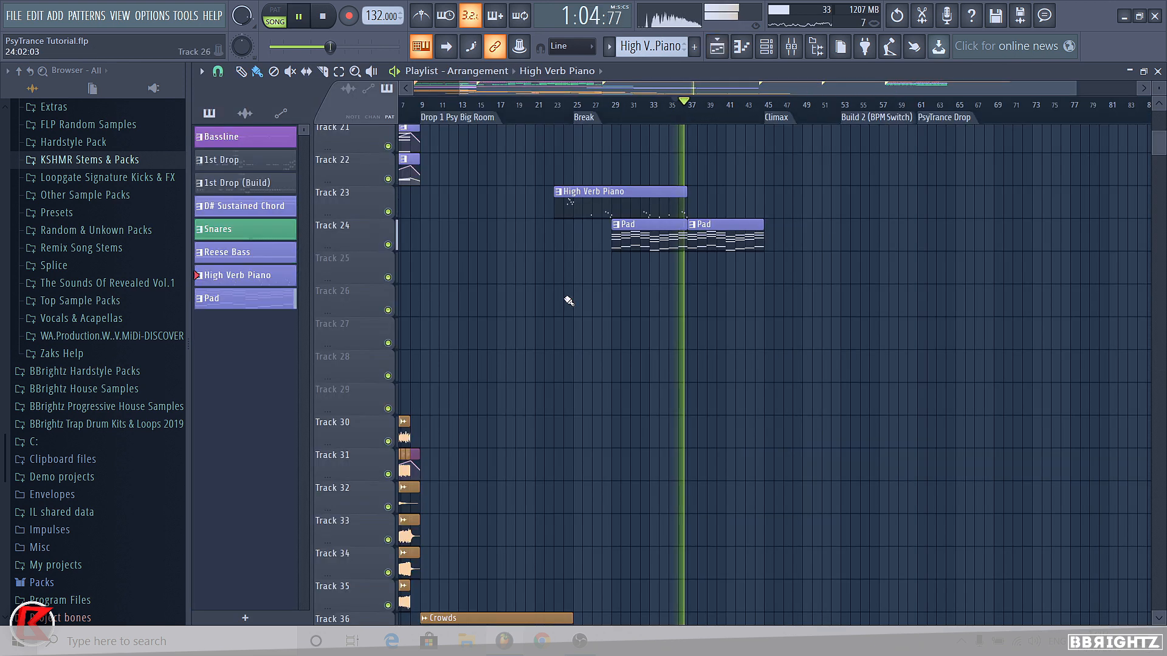
{"action": "key", "text": "space"}
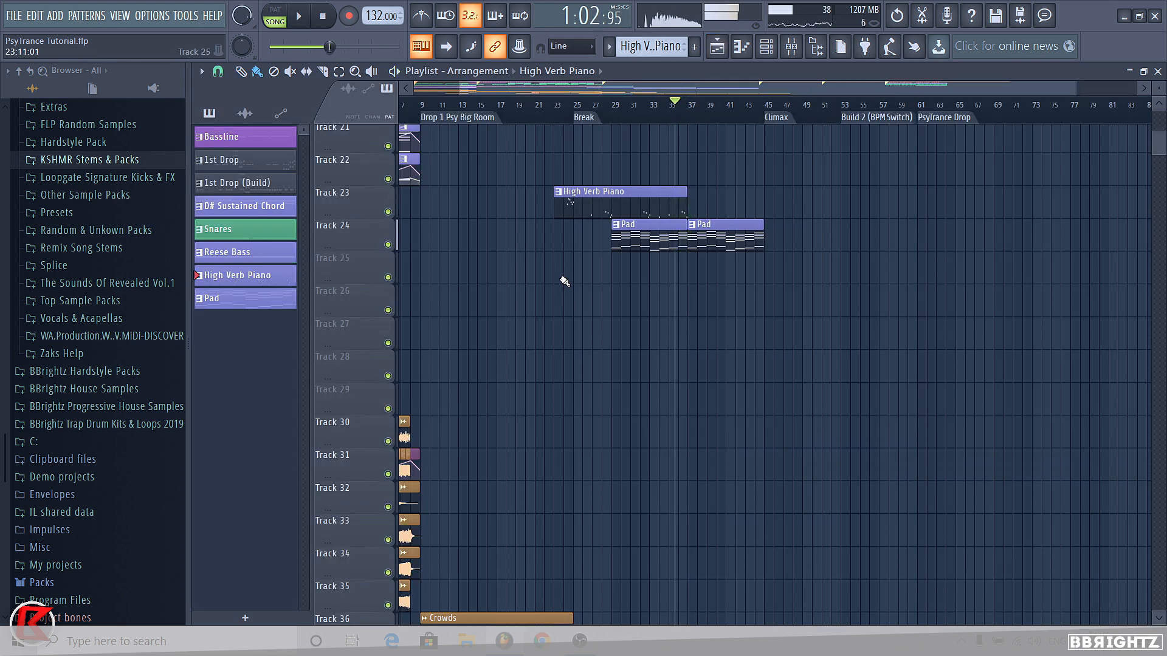
Delete the second Pad clip on Track 24 and extend the first one to the Climax marker at bar 45.
{"action": "right_click", "coordinate": [709, 240]}
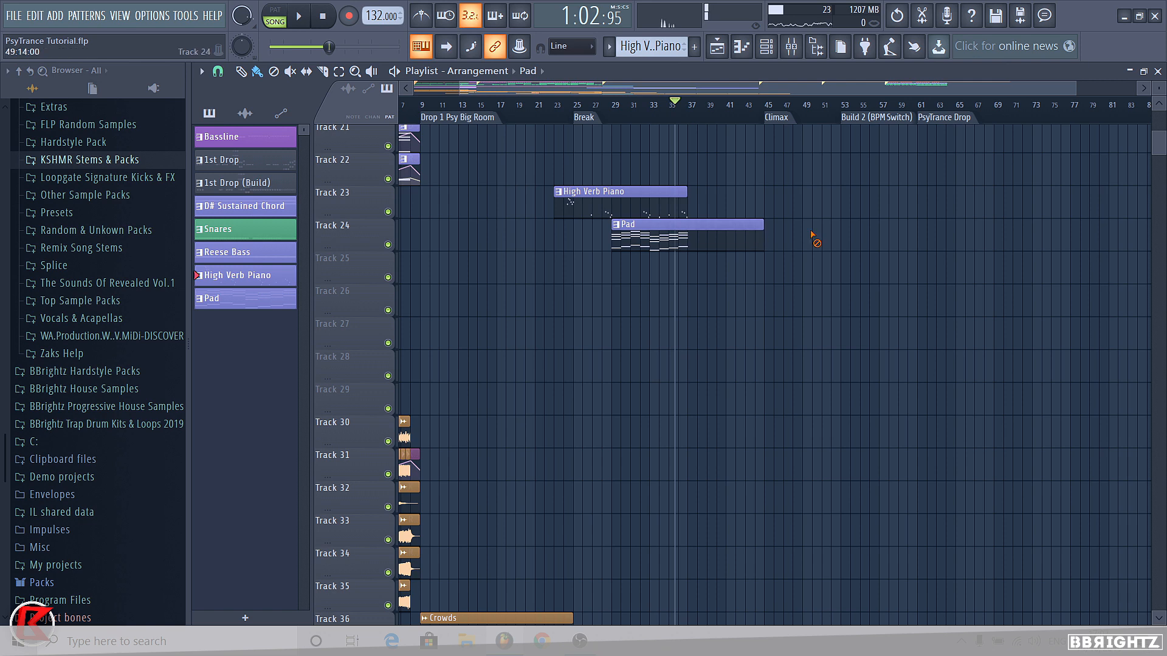
{"action": "scroll", "coordinate": [583, 258], "scroll_direction": "up", "scroll_amount": 2}
{"action": "left_click", "coordinate": [629, 116]}
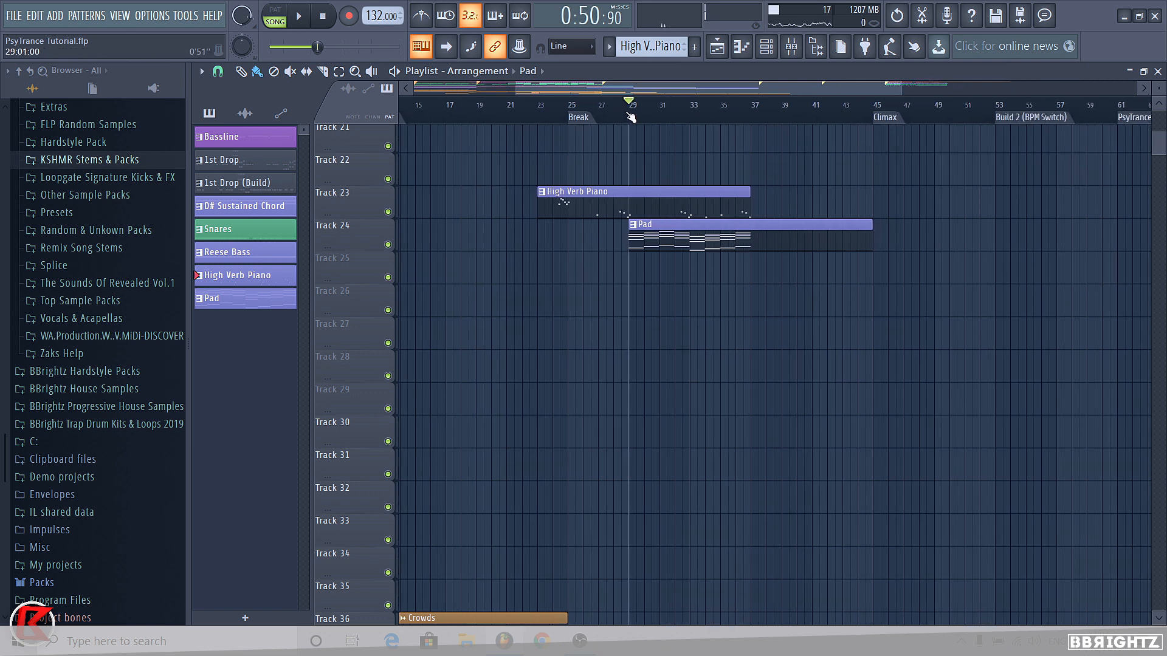
{"action": "scroll", "coordinate": [836, 171], "scroll_direction": "up", "scroll_amount": 3}
{"action": "scroll", "coordinate": [595, 192], "scroll_direction": "down", "scroll_amount": 4}
{"action": "scroll", "coordinate": [595, 193], "scroll_direction": "down", "scroll_amount": 2}
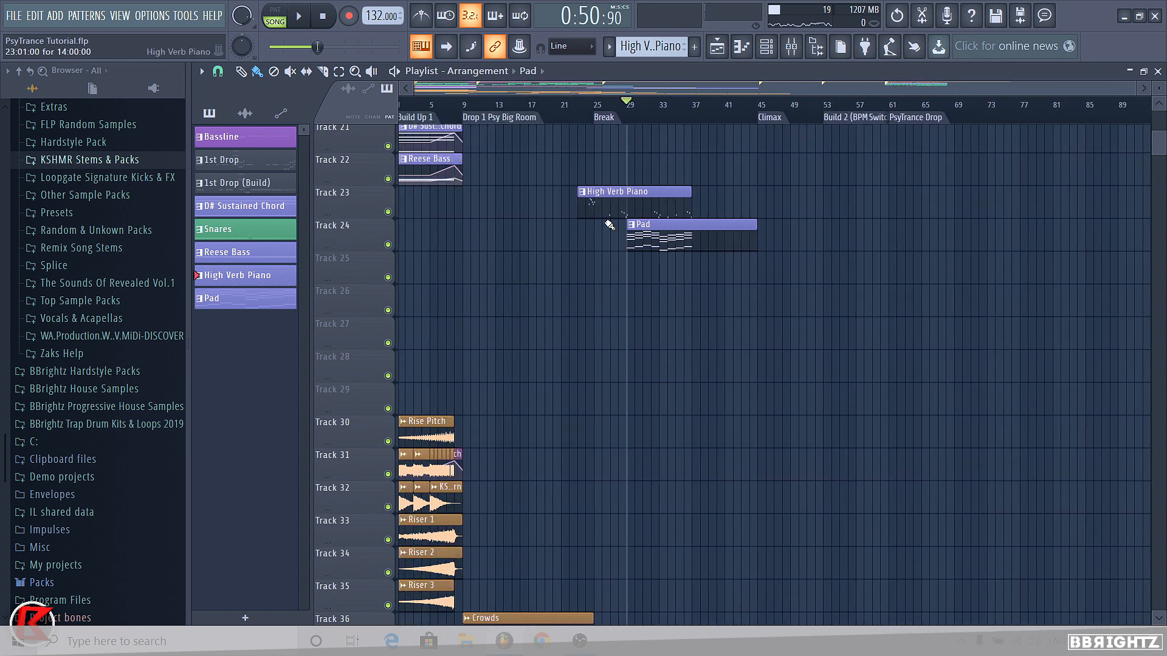
Duplicate the eight bars of Pad chords to bars 9 to 16 and audition the transition from bar 8 into bar 9.
{"action": "double_click", "coordinate": [699, 238]}
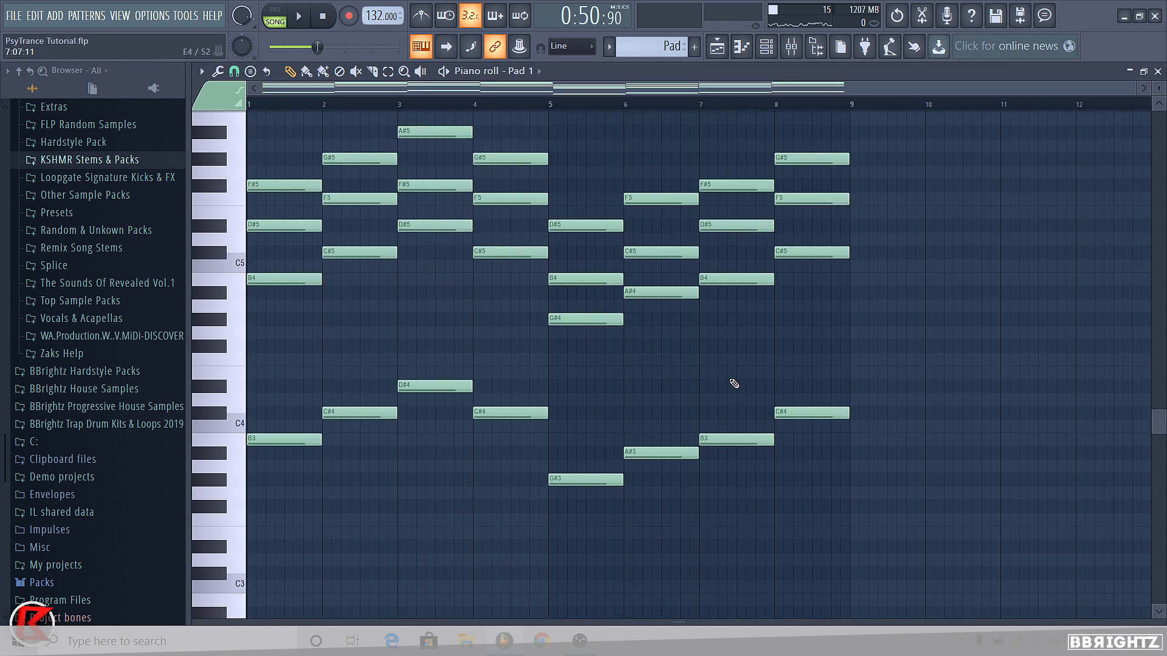
{"action": "key", "text": "ctrl+b"}
{"action": "left_click_drag", "start_coordinate": [471, 515], "coordinate": [495, 167]}
{"action": "scroll", "coordinate": [489, 351], "scroll_direction": "down", "scroll_amount": 2}
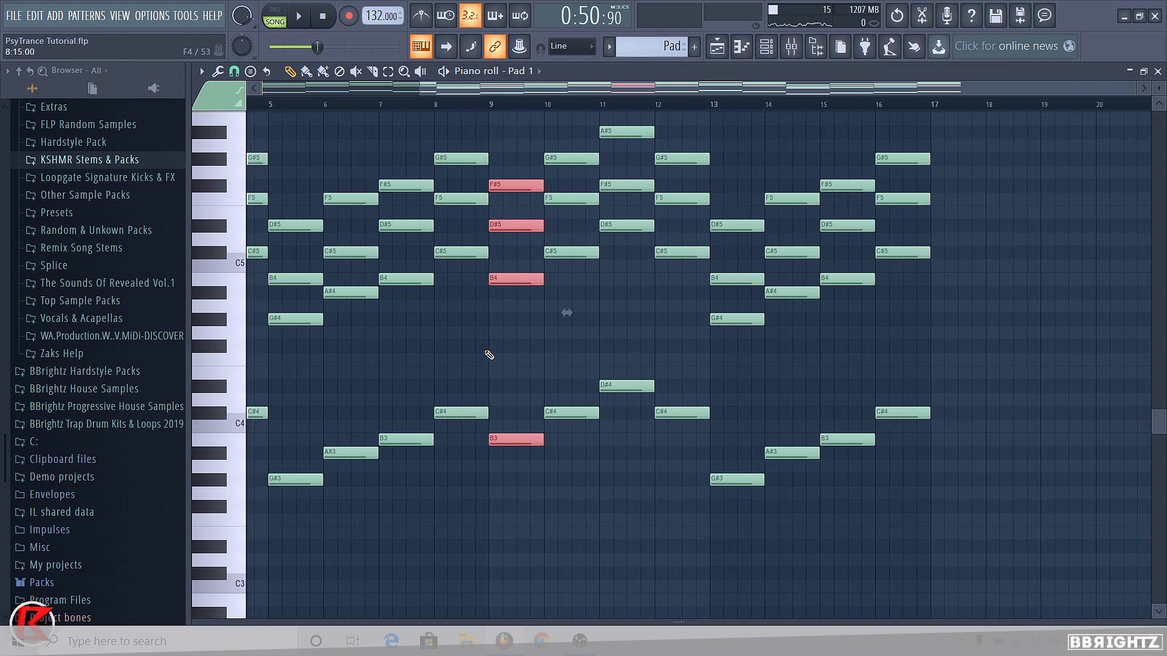
{"action": "left_click", "coordinate": [409, 95]}
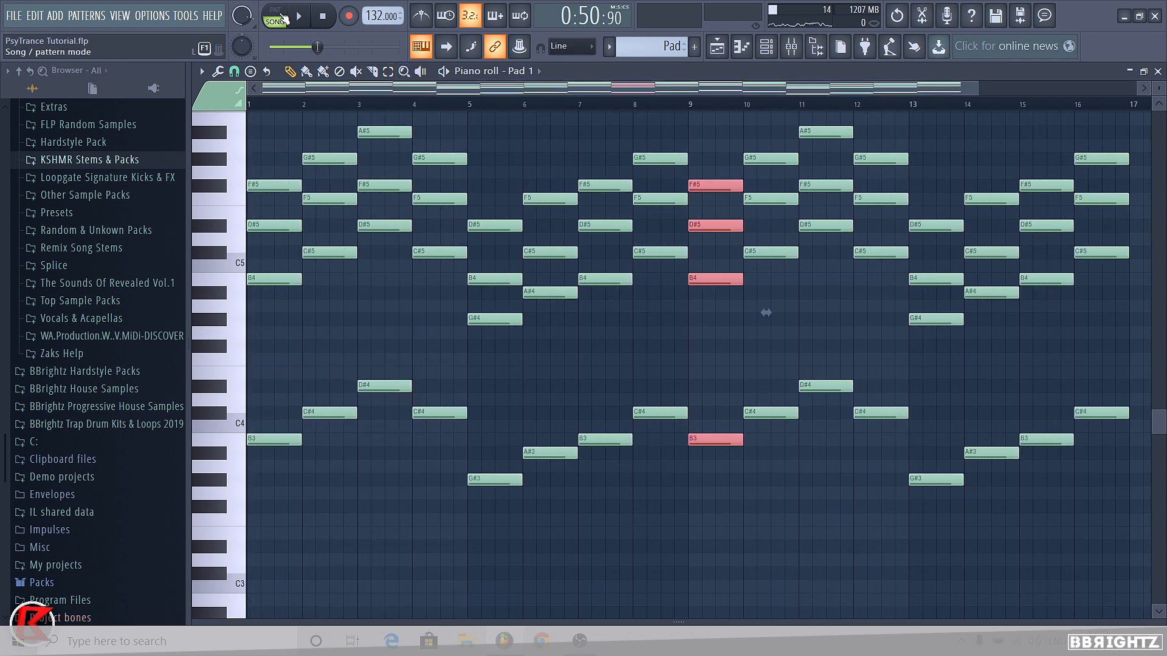
{"action": "left_click", "coordinate": [633, 106]}
{"action": "key", "text": "space"}
{"action": "left_click", "coordinate": [578, 157], "text": "ctrl"}
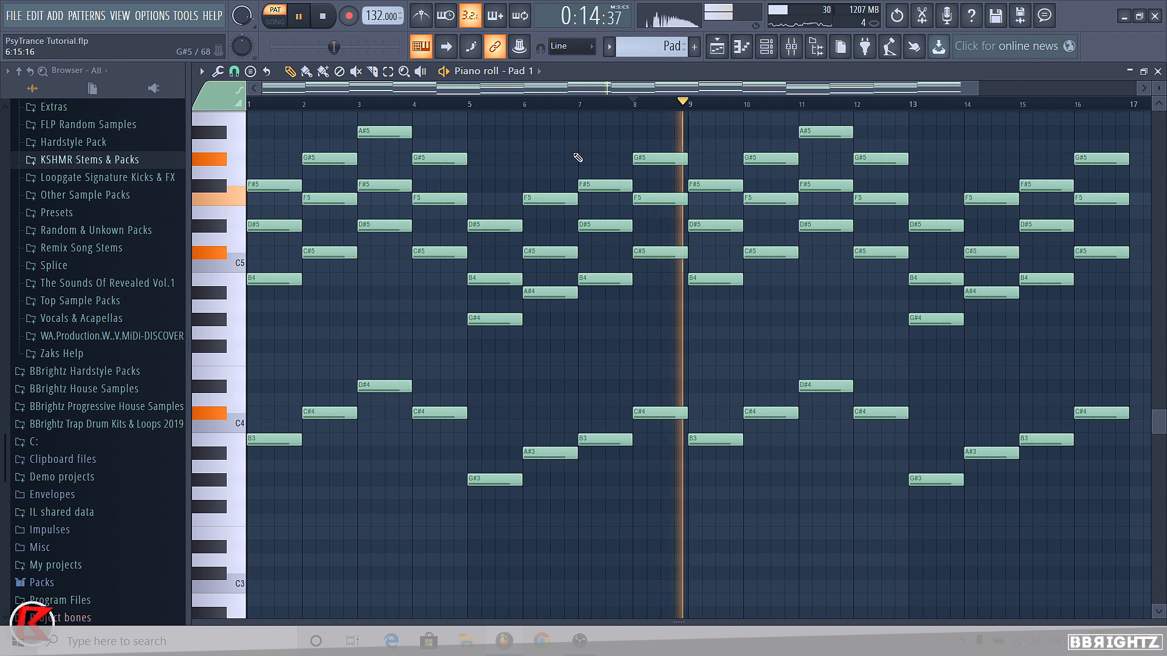
{"action": "key", "text": "space"}
Change the Pad chord at bar 9 to D#4, D#5, F#5 and A#5, and play the pattern from the start.
{"action": "left_click_drag", "start_coordinate": [692, 449], "coordinate": [699, 193]}
{"action": "key", "text": "Up"}
{"action": "key", "text": "Up"}
{"action": "key", "text": "Up"}
{"action": "key", "text": "Up"}
{"action": "left_click", "coordinate": [732, 217]}
{"action": "left_click", "coordinate": [299, 107]}
{"action": "key", "text": "space"}
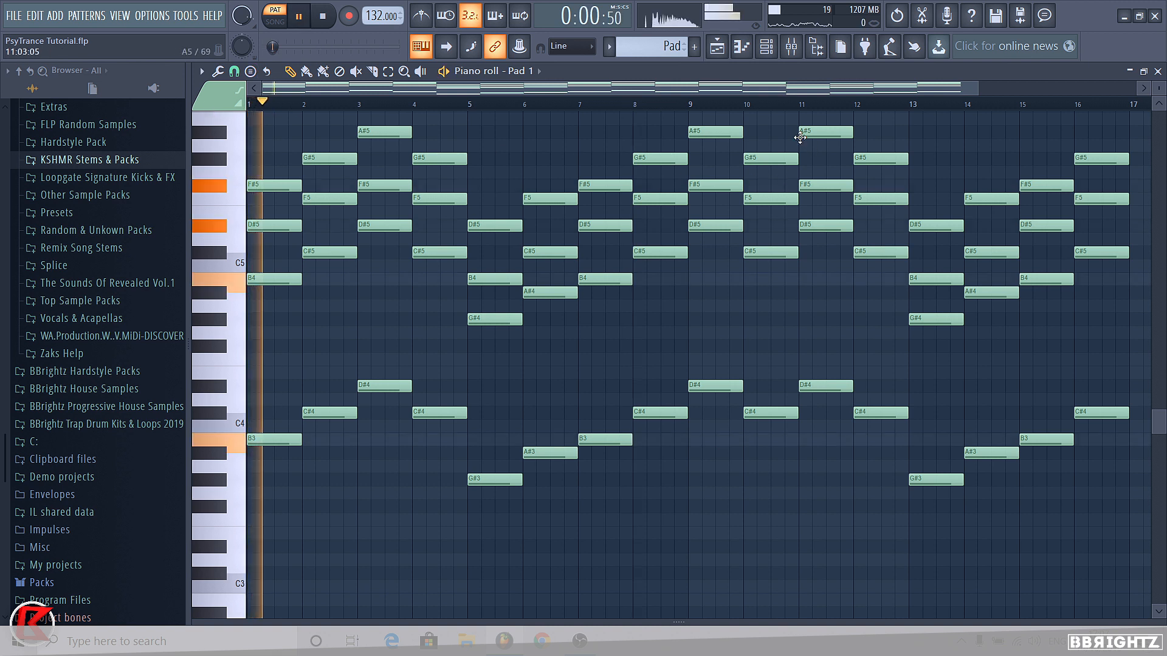
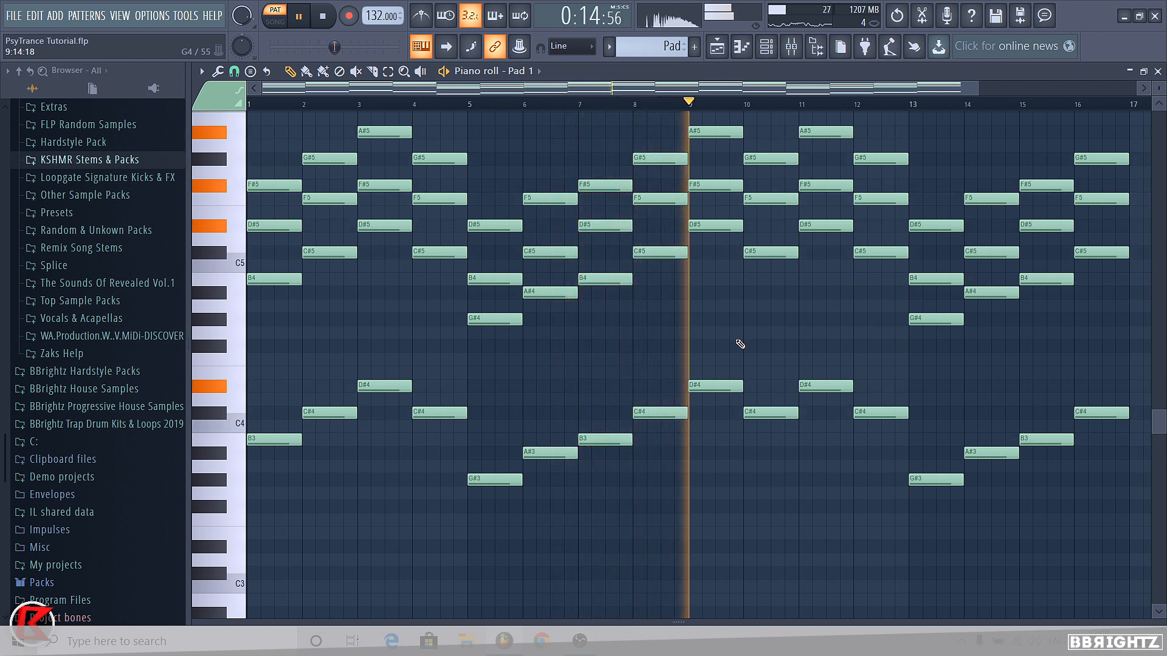
{"action": "key", "text": "space"}
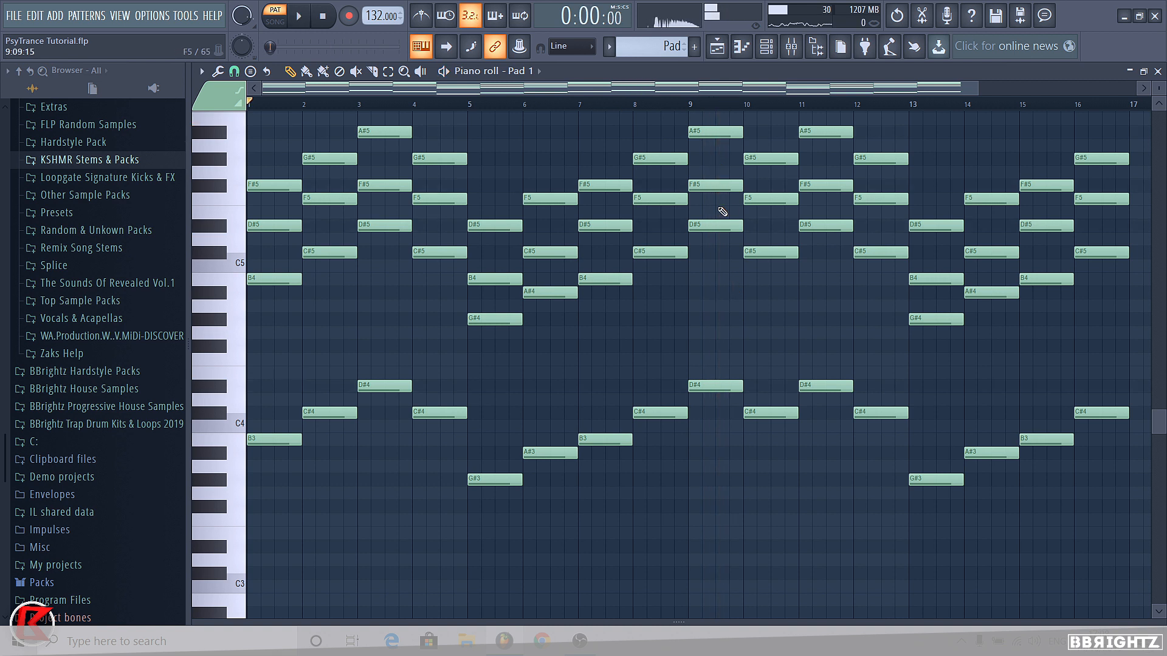
Audition the Pad pattern around bar 9 and raise the chord at bar 10 to F4, F5, A5 and C6.
{"action": "scroll", "coordinate": [682, 372], "scroll_direction": "down", "scroll_amount": 2}
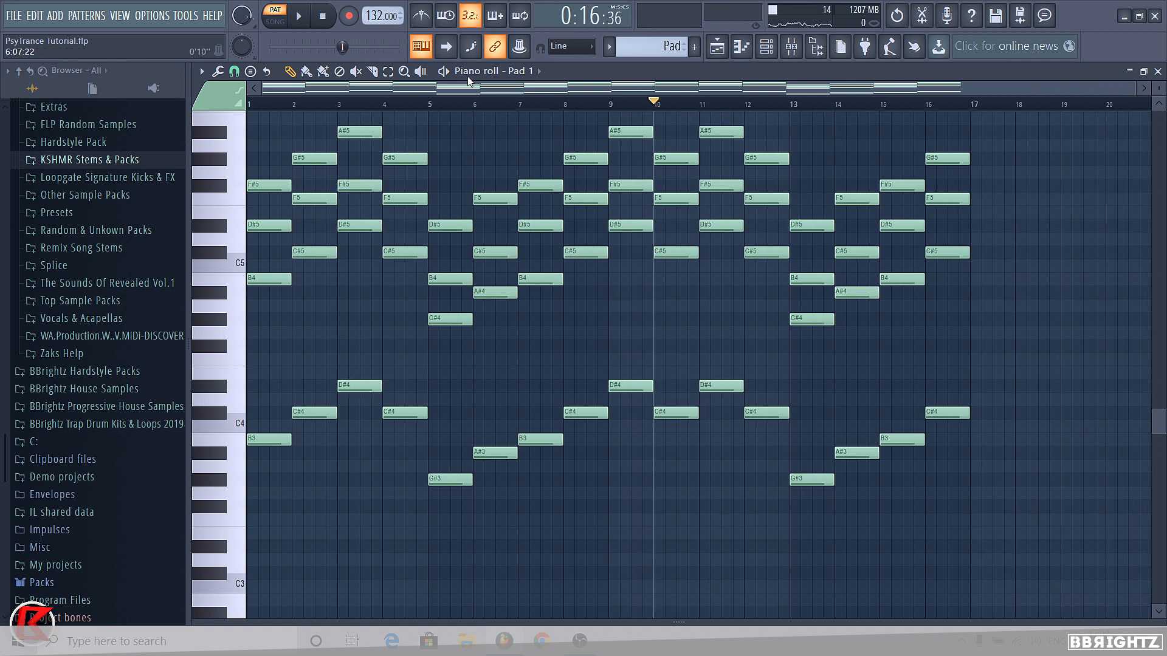
{"action": "key", "text": "space"}
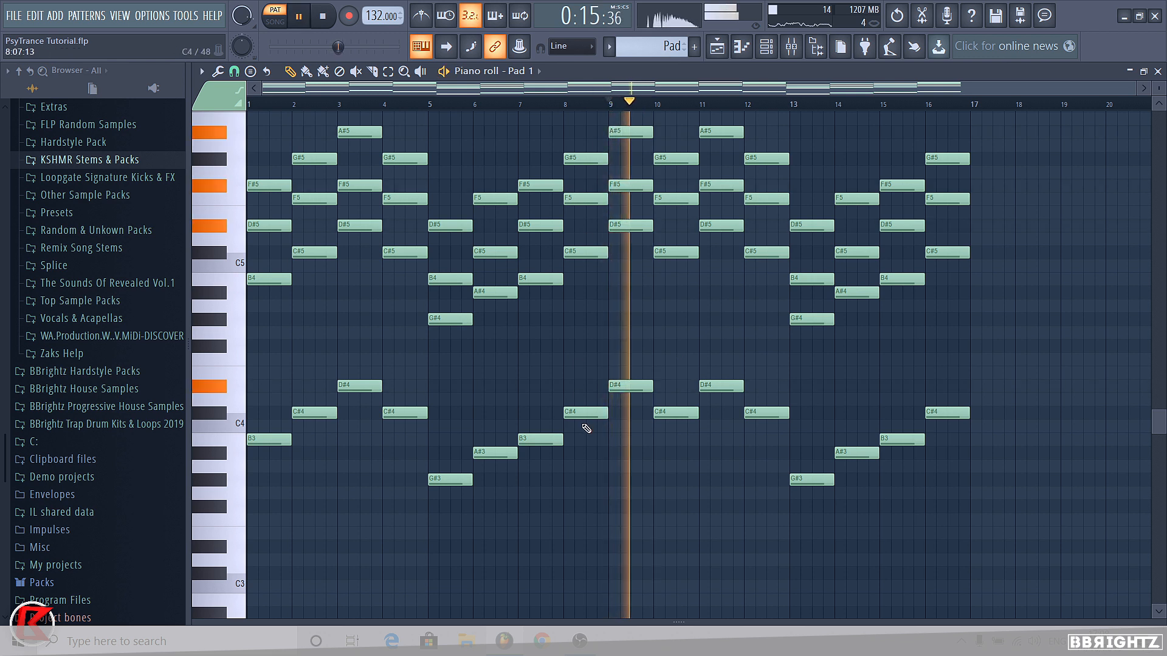
{"action": "key", "text": "space"}
{"action": "left_click_drag", "start_coordinate": [673, 486], "coordinate": [678, 159]}
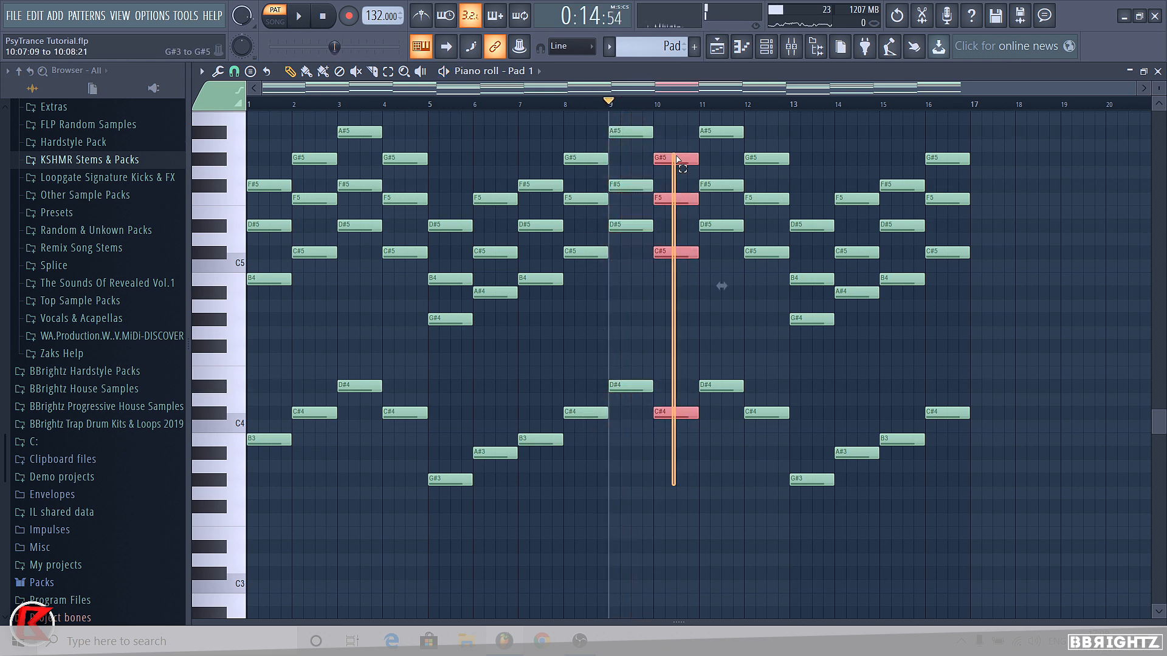
{"action": "key", "text": "shift+Up"}
{"action": "key", "text": "shift+Up"}
{"action": "key", "text": "shift+Up"}
{"action": "key", "text": "shift+Up"}
{"action": "left_click", "coordinate": [665, 278], "text": "ctrl"}
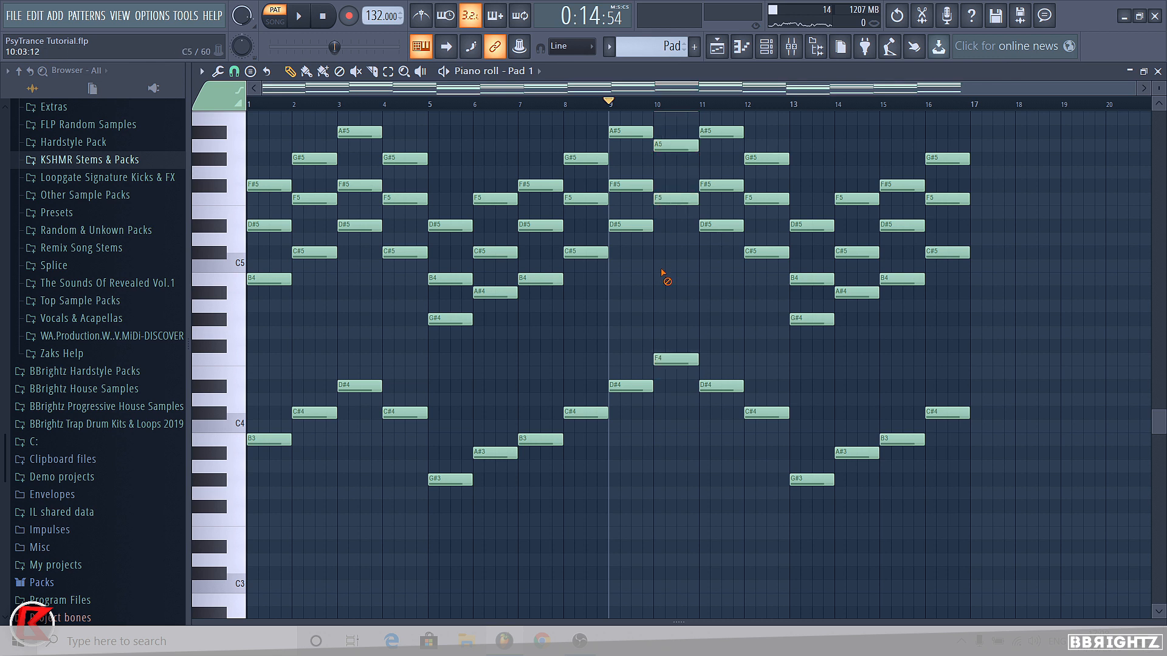
Lower the A5 note of the Pad chord at bar 10 to G#5 and play the pattern from bar 9.
{"action": "key", "text": "space"}
{"action": "scroll", "coordinate": [672, 159], "scroll_direction": "up", "scroll_amount": 3}
{"action": "left_click_drag", "start_coordinate": [670, 148], "coordinate": [664, 181]}
{"action": "key", "text": "space"}
{"action": "key", "text": "space"}
{"action": "key", "text": "space"}
{"action": "key", "text": "space"}
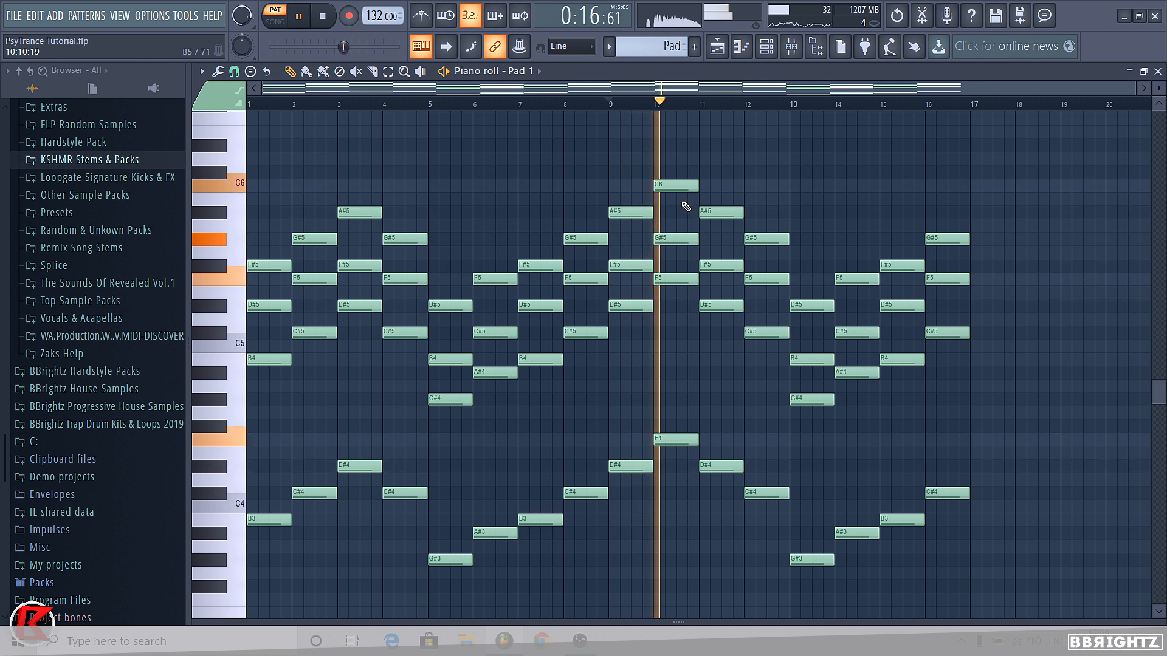
{"action": "key", "text": "space"}
Move the top note of the Pad chord at bar 10 to C#6 and audition the change from bar 9.
{"action": "left_click_drag", "start_coordinate": [677, 185], "coordinate": [677, 199]}
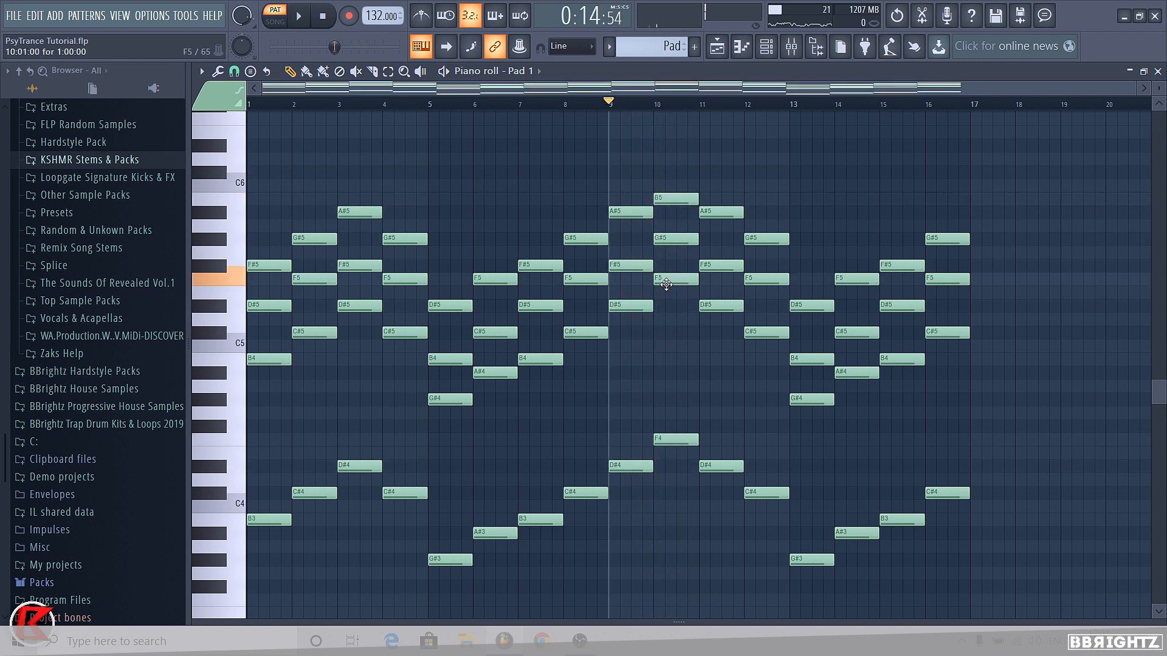
{"action": "left_click_drag", "start_coordinate": [667, 200], "coordinate": [667, 173]}
{"action": "key", "text": "space"}
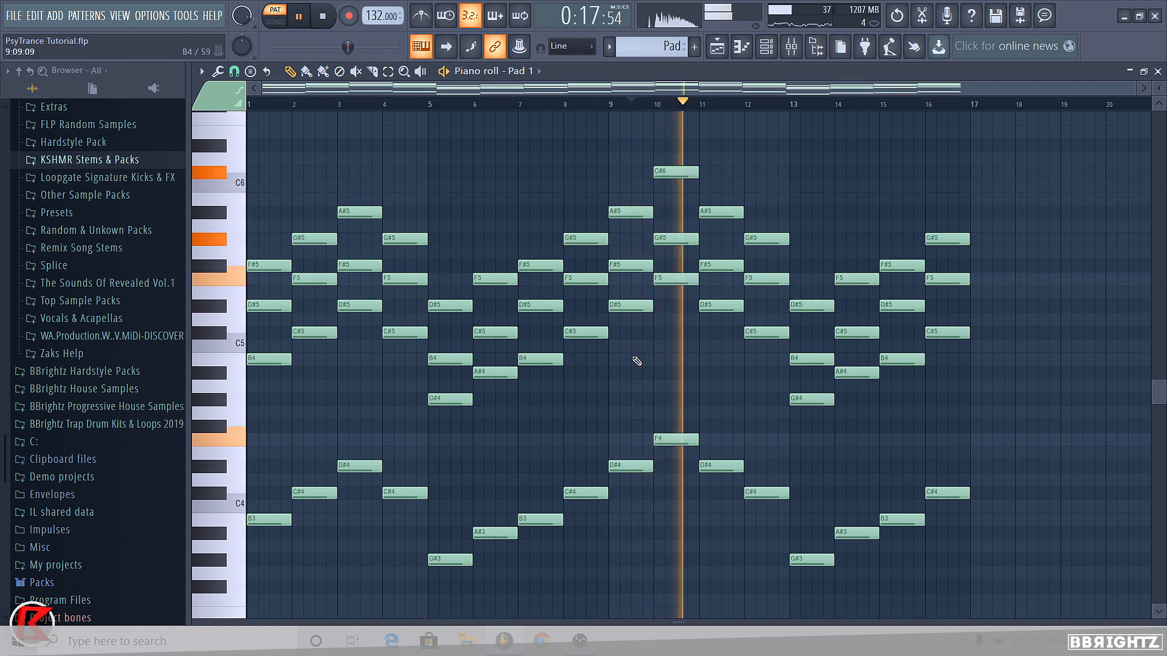
{"action": "key", "text": "space"}
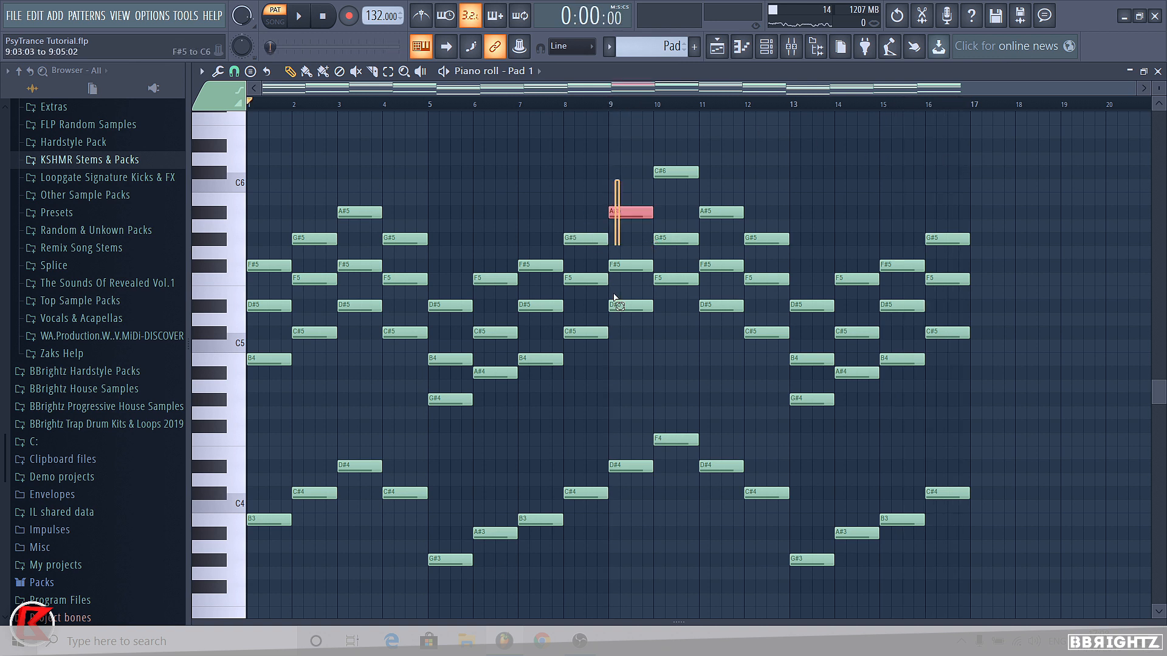
Play the pattern around bar 7 and lower the Pad chord at bar 9 to B3, B4, D#5 and F#5.
{"action": "left_click_drag", "start_coordinate": [613, 298], "coordinate": [634, 550]}
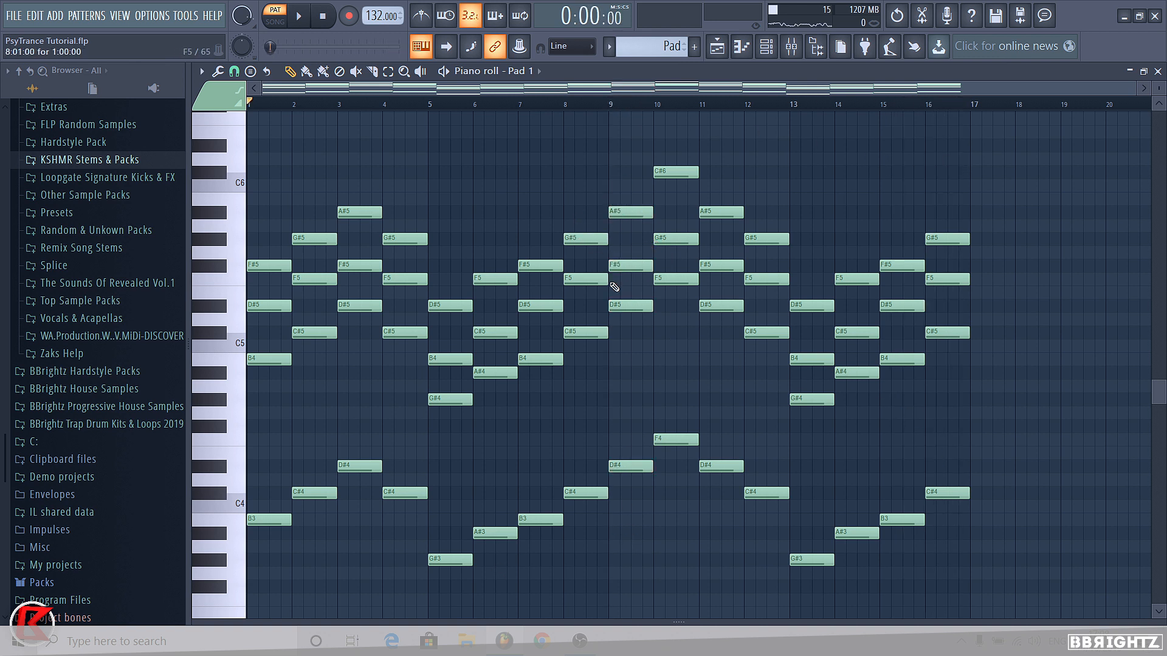
{"action": "key", "text": "space"}
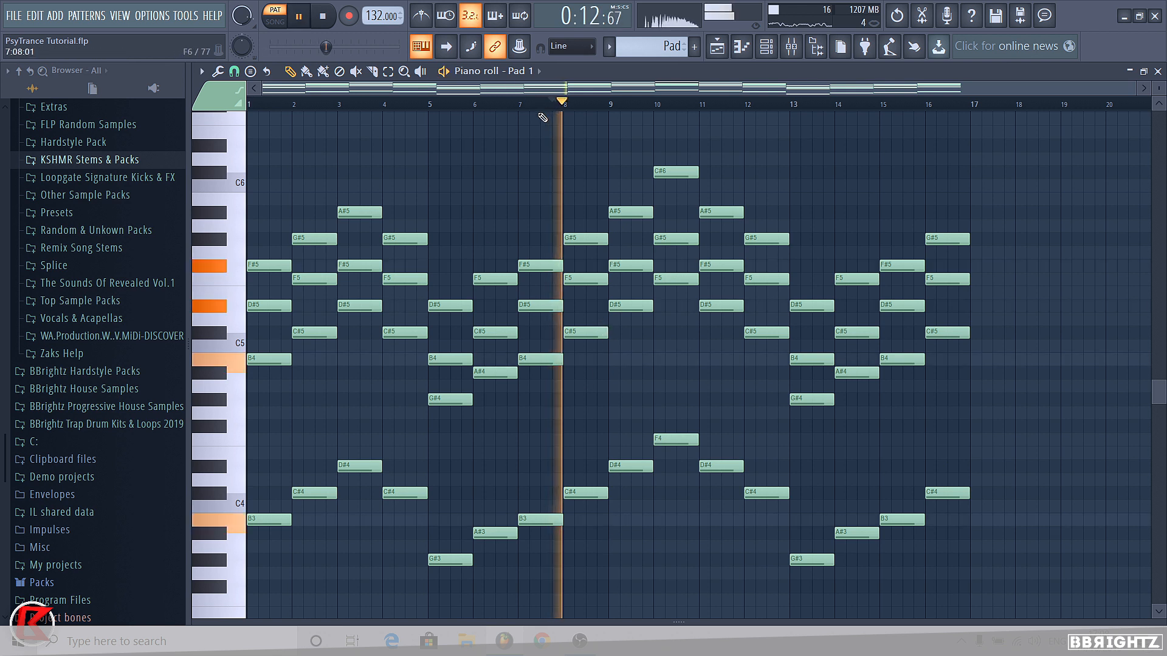
{"action": "key", "text": "space"}
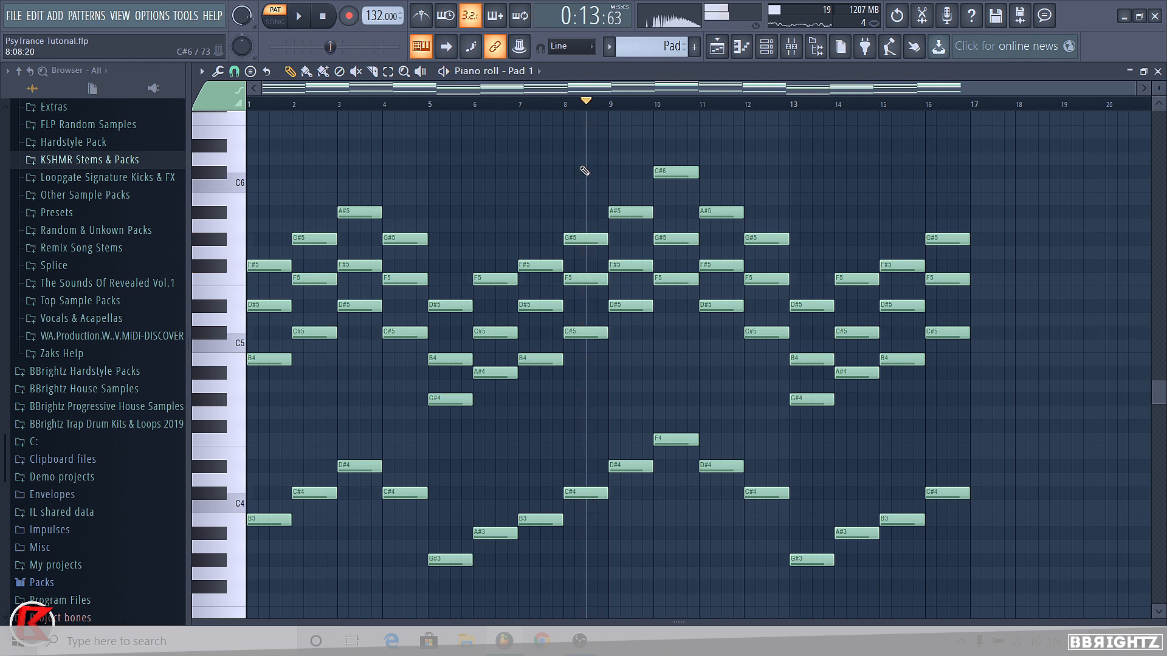
{"action": "left_click_drag", "start_coordinate": [631, 501], "coordinate": [609, 250]}
{"action": "left_click_drag", "start_coordinate": [610, 169], "coordinate": [646, 528]}
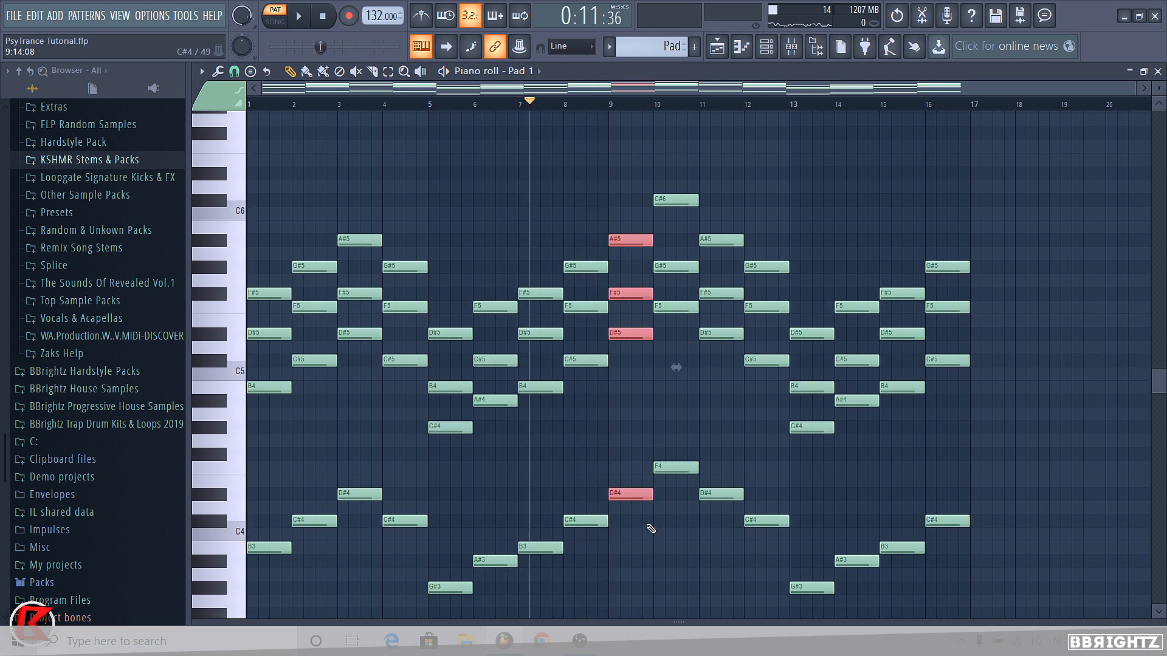
{"action": "key", "text": "Down"}
{"action": "key", "text": "Down"}
{"action": "key", "text": "Down"}
{"action": "key", "text": "Down"}
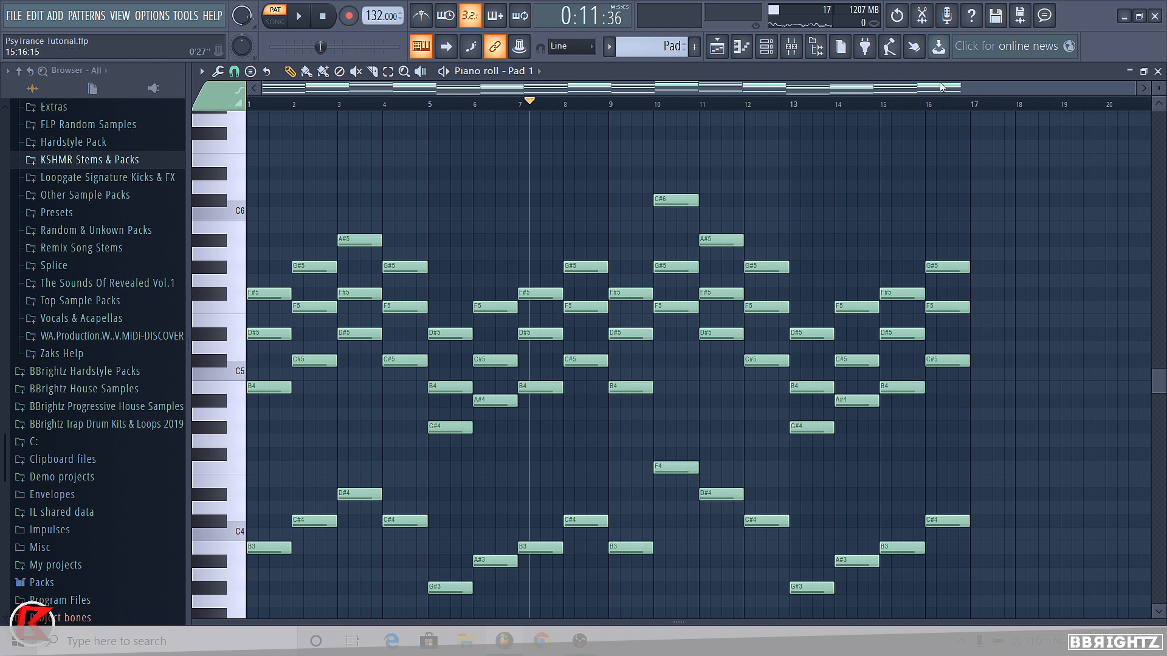
Audition the Pad pattern at bar 16 and again from bar 8.
{"action": "left_click", "coordinate": [948, 112]}
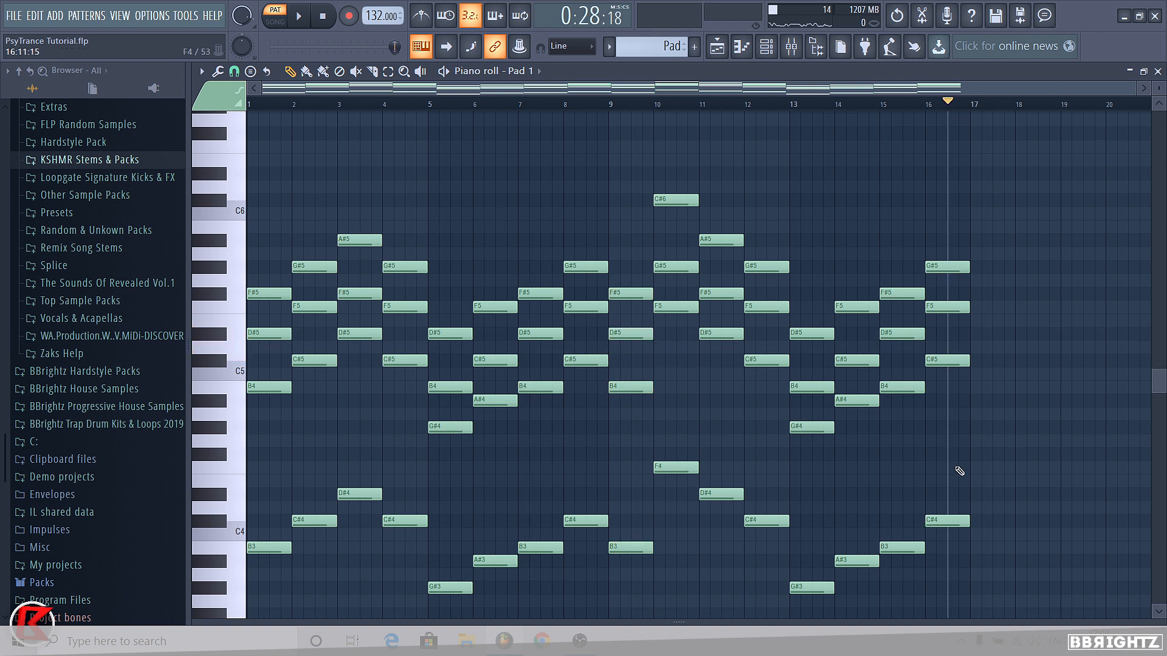
{"action": "key", "text": "space"}
{"action": "key", "text": "space"}
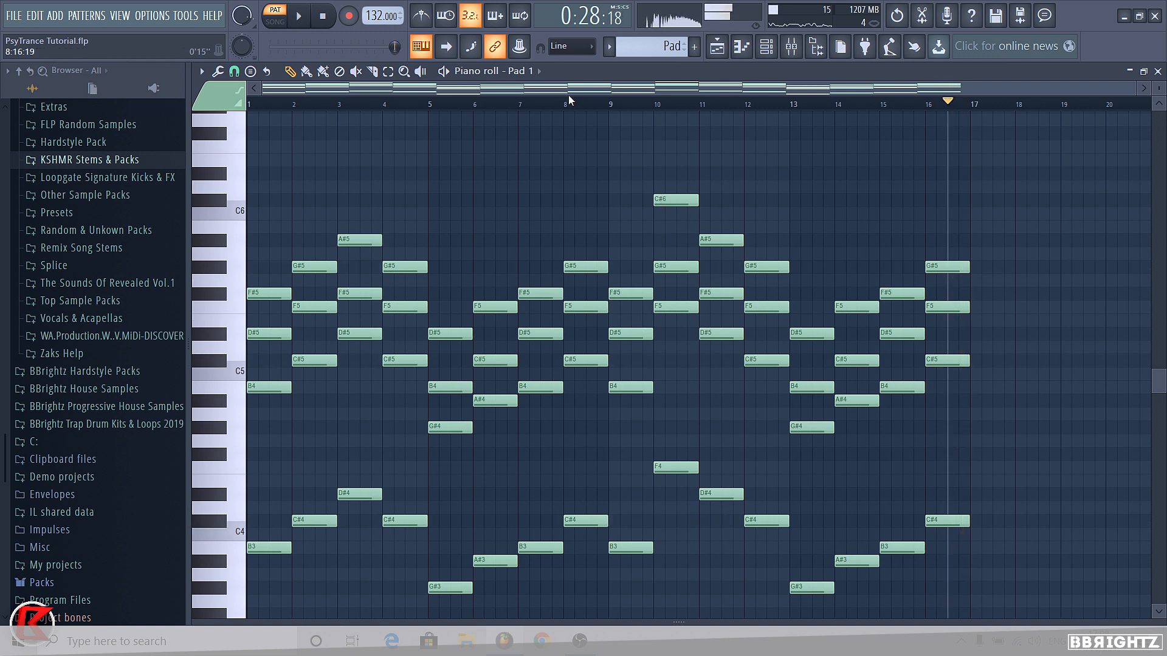
{"action": "key", "text": "space"}
{"action": "left_click", "coordinate": [566, 105]}
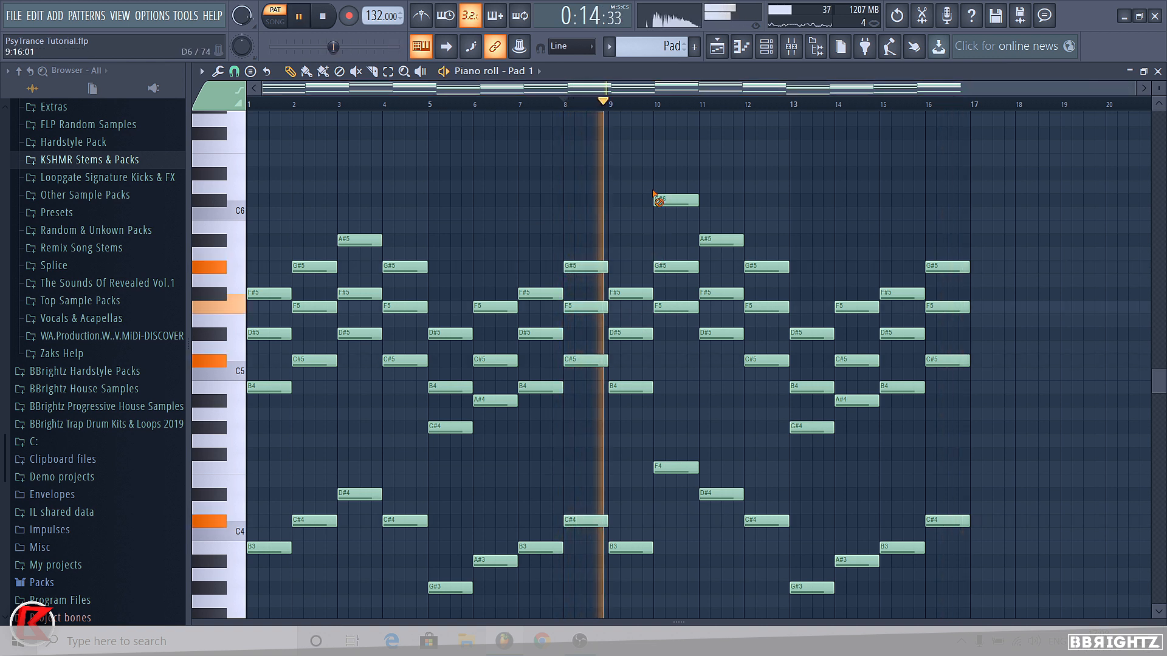
Delete all Pad chords from bar 9 to bar 16 and duplicate the first eight bars into their place.
{"action": "right_click", "coordinate": [668, 199]}
{"action": "right_click", "coordinate": [668, 266]}
{"action": "right_click", "coordinate": [669, 306]}
{"action": "right_click", "coordinate": [668, 467]}
{"action": "key", "text": "space"}
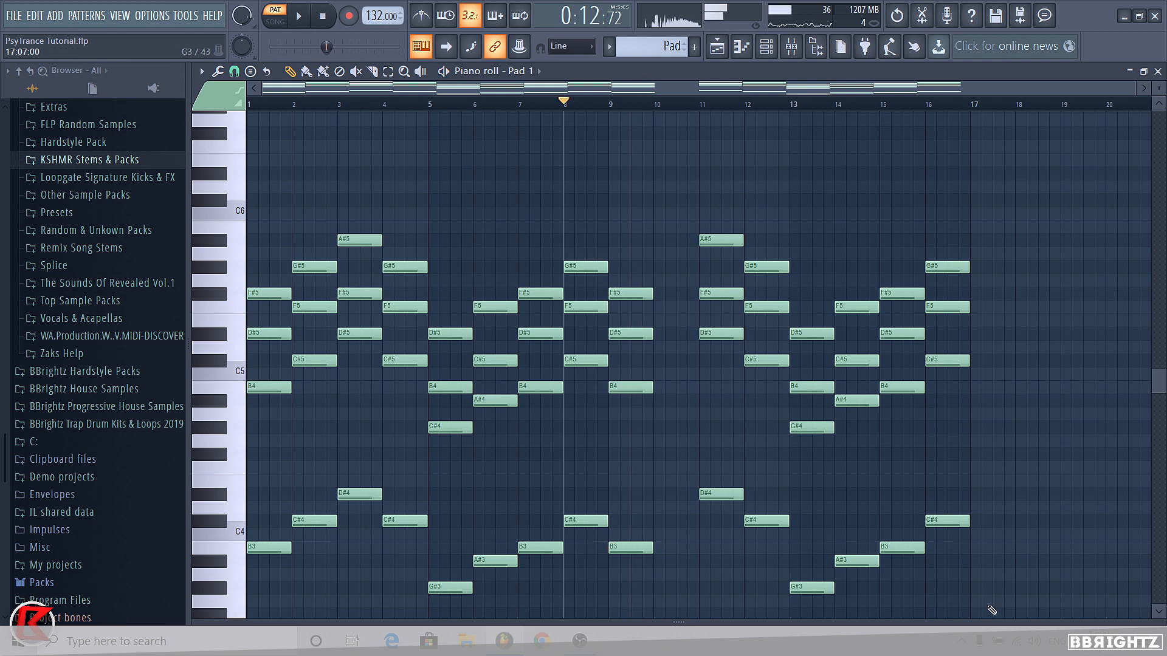
{"action": "left_click_drag", "start_coordinate": [1029, 609], "coordinate": [597, 190]}
{"action": "key", "text": "Delete"}
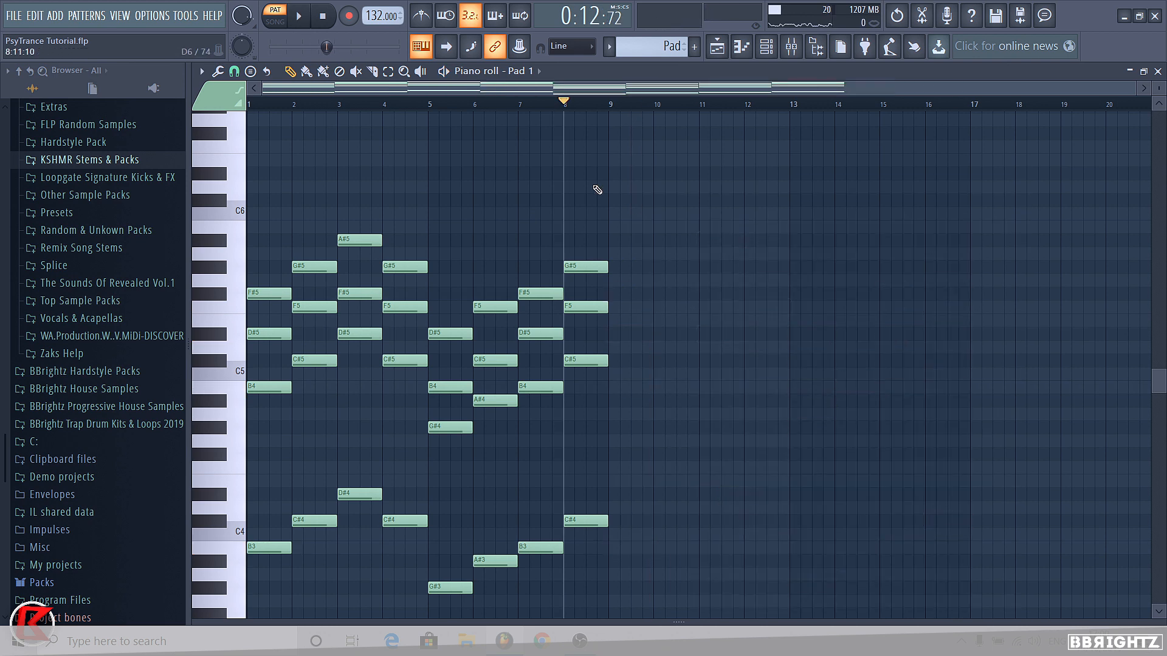
{"action": "key", "text": "ctrl+b"}
{"action": "key", "text": "space"}
{"action": "key", "text": "space"}
{"action": "left_click", "coordinate": [801, 499], "text": "ctrl"}
{"action": "scroll", "coordinate": [874, 308], "scroll_direction": "down", "scroll_amount": 3}
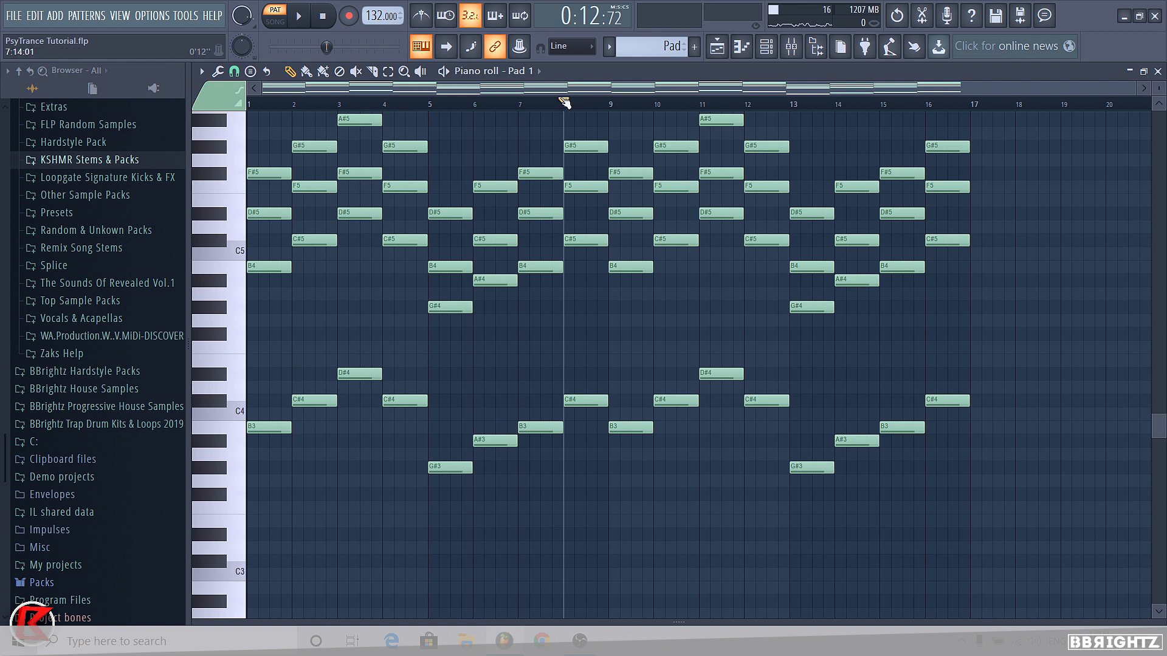
Add a B5 top note to the Pad chord at bar 9 and play the pattern from bar 8.
{"action": "key", "text": "space"}
{"action": "scroll", "coordinate": [632, 316], "scroll_direction": "up", "scroll_amount": 3}
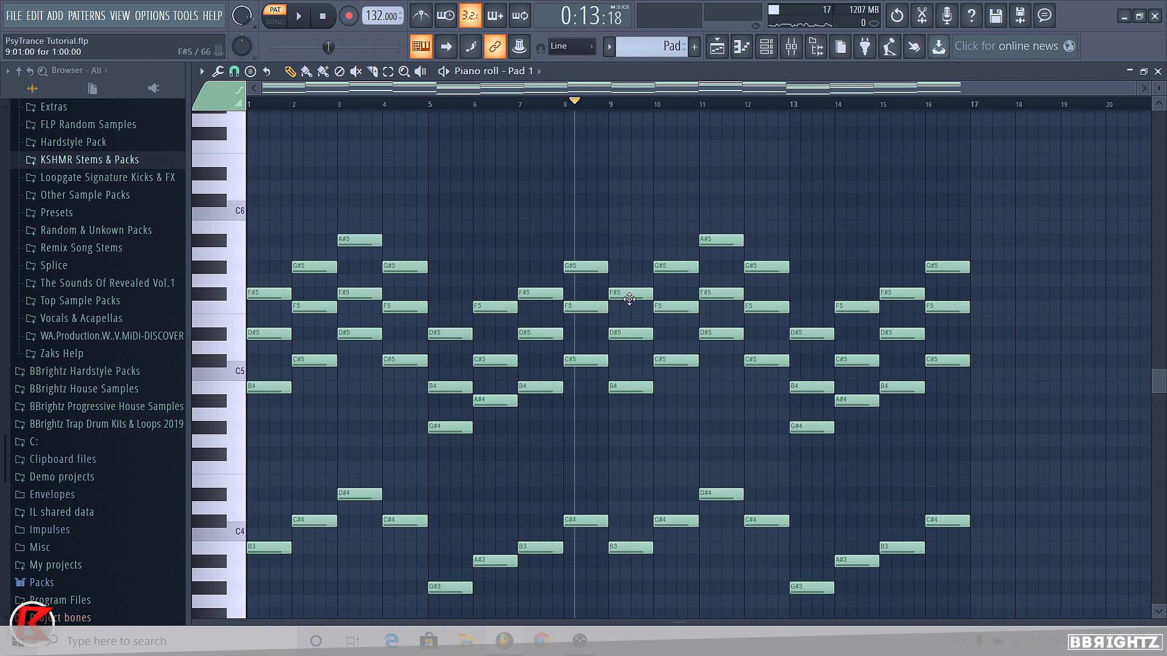
{"action": "key", "text": "space"}
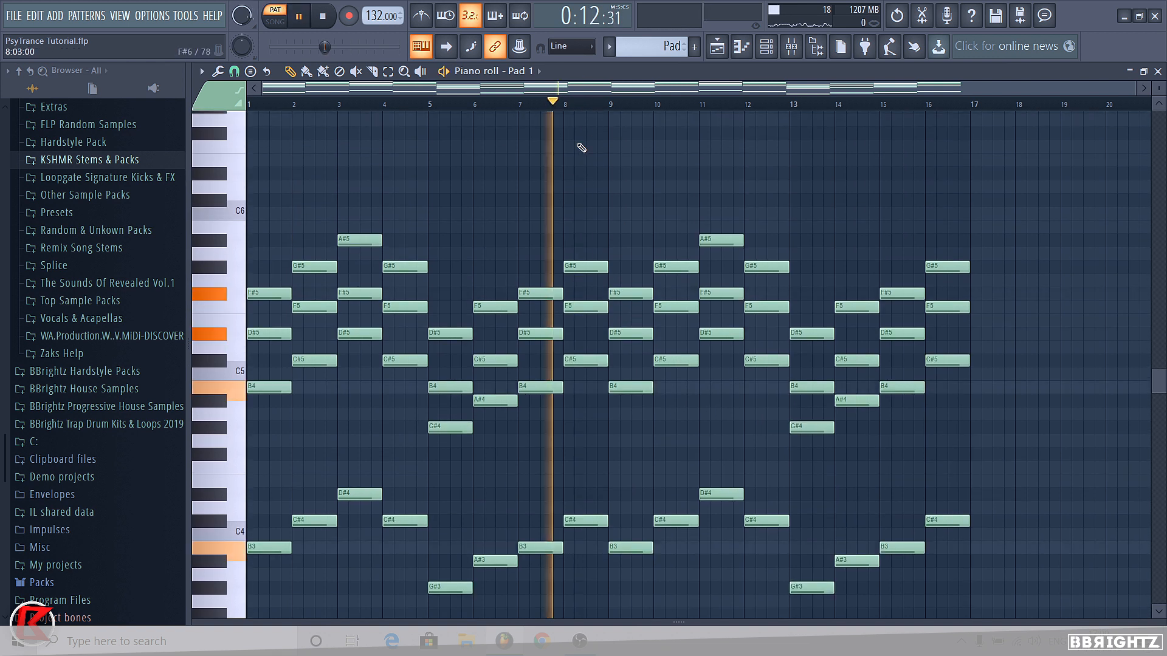
{"action": "left_click", "coordinate": [625, 239]}
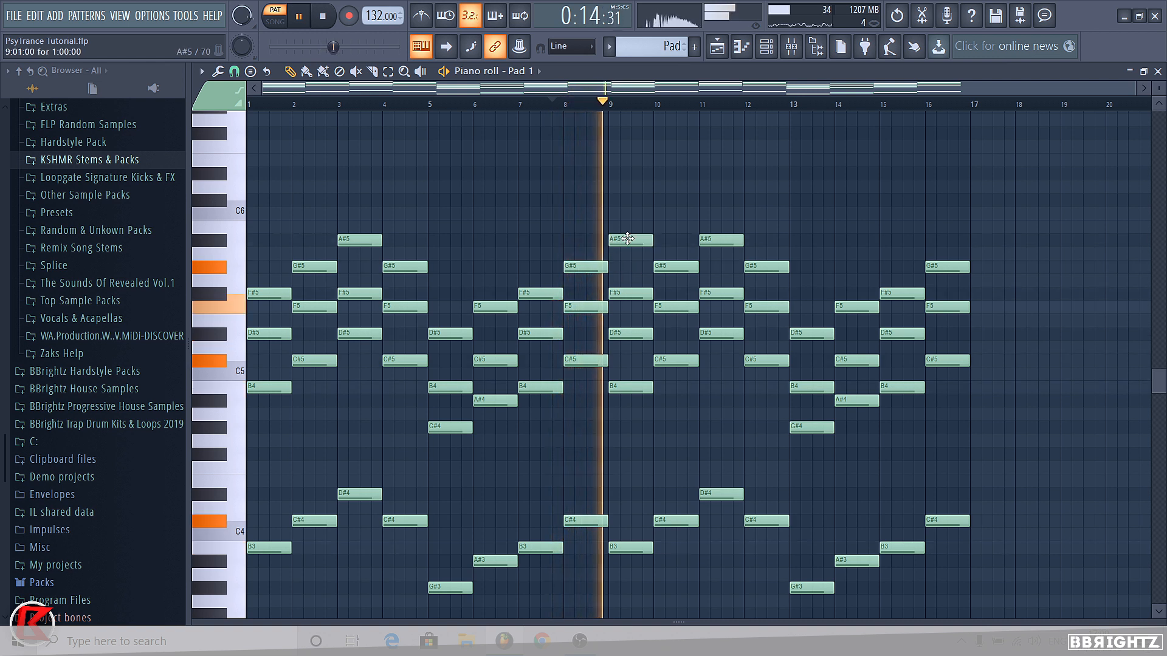
{"action": "key", "text": "space"}
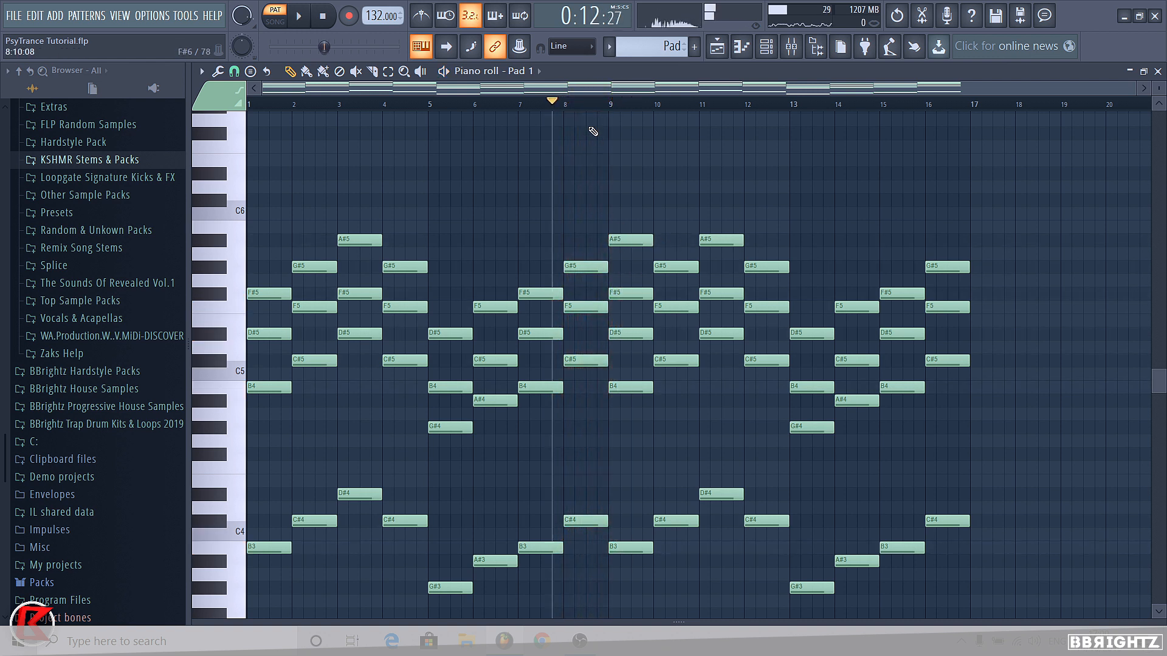
{"action": "left_click", "coordinate": [612, 228]}
{"action": "key", "text": "space"}
Add one-bar top notes C#6, D#6, F6, F#6, F6, D#6 and C#6 to the Pad chords at bars 10 to 16 during playback.
{"action": "left_click", "coordinate": [657, 201]}
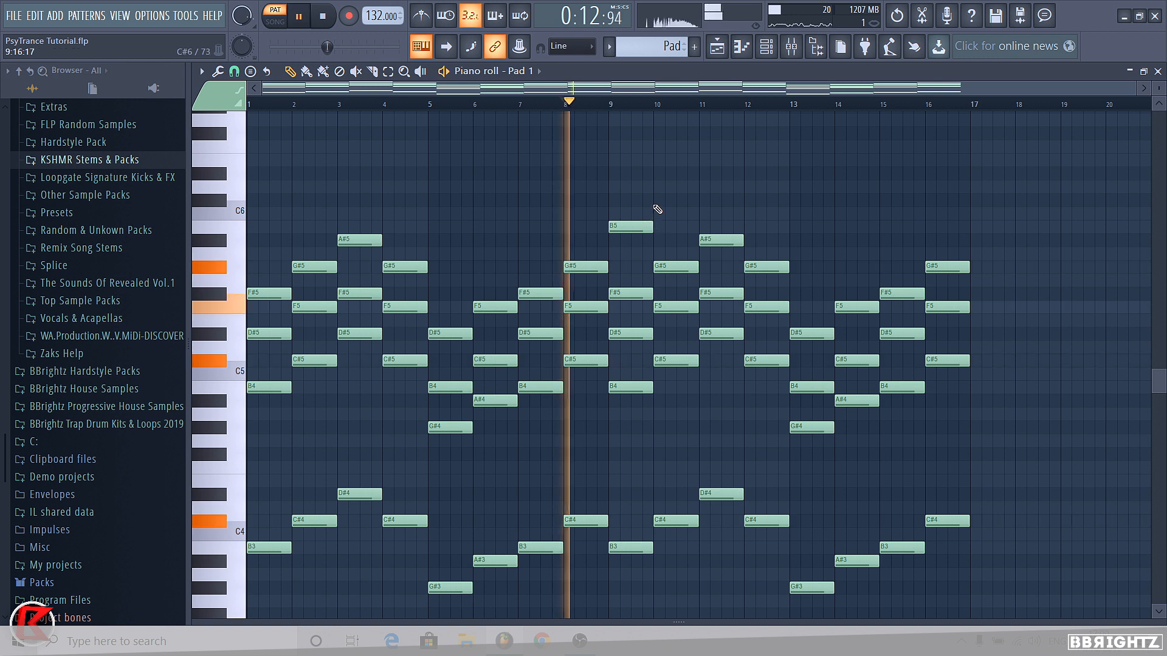
{"action": "left_click", "coordinate": [702, 176]}
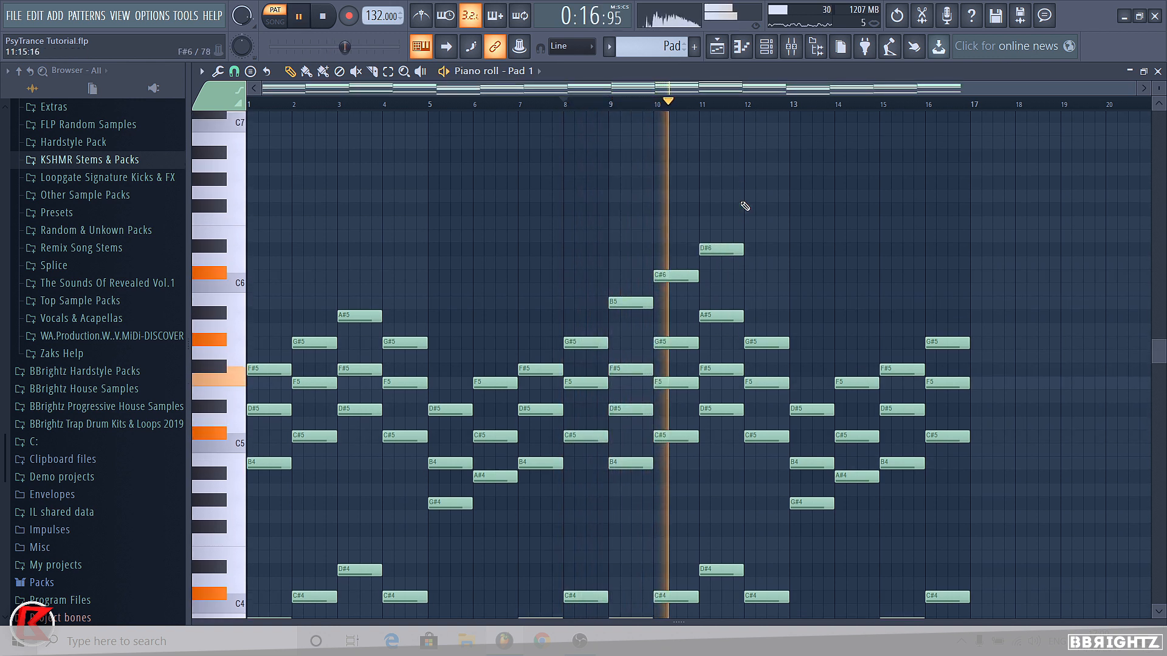
{"action": "scroll", "coordinate": [729, 243], "scroll_direction": "up", "scroll_amount": 3}
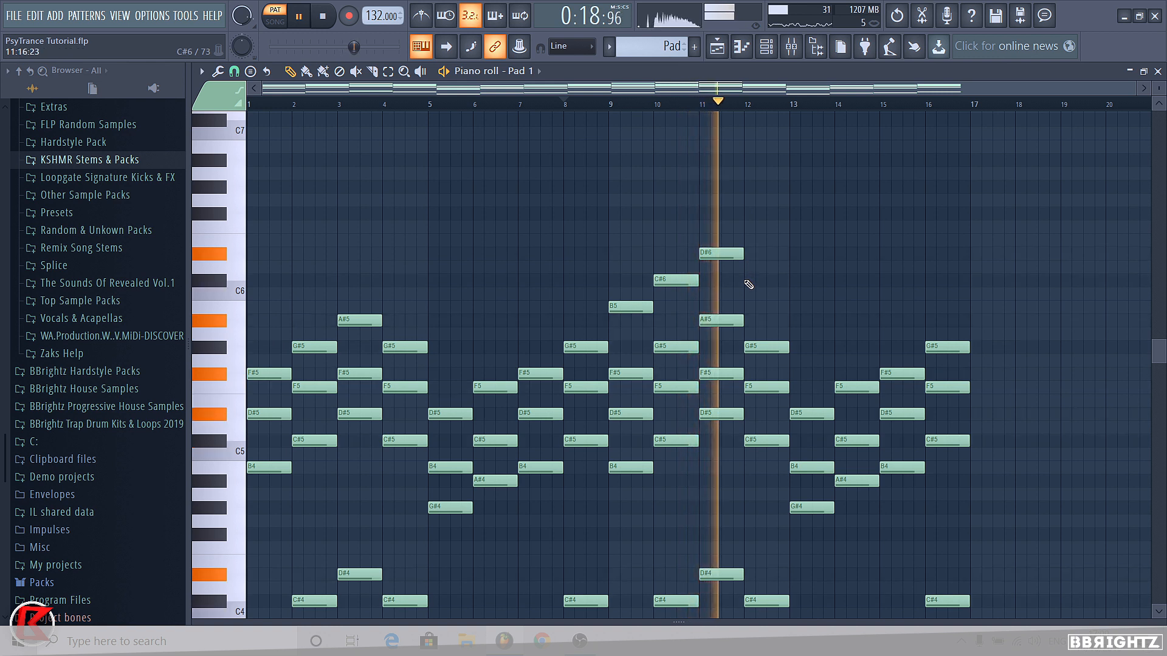
{"action": "left_click", "coordinate": [746, 229]}
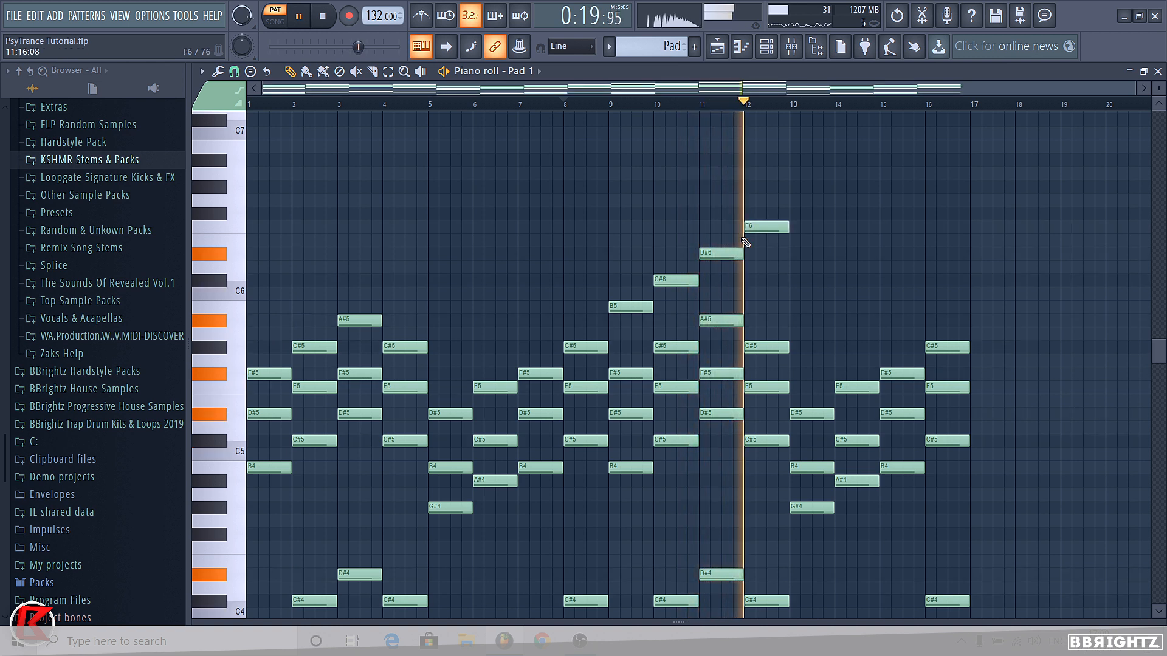
{"action": "left_click", "coordinate": [797, 214]}
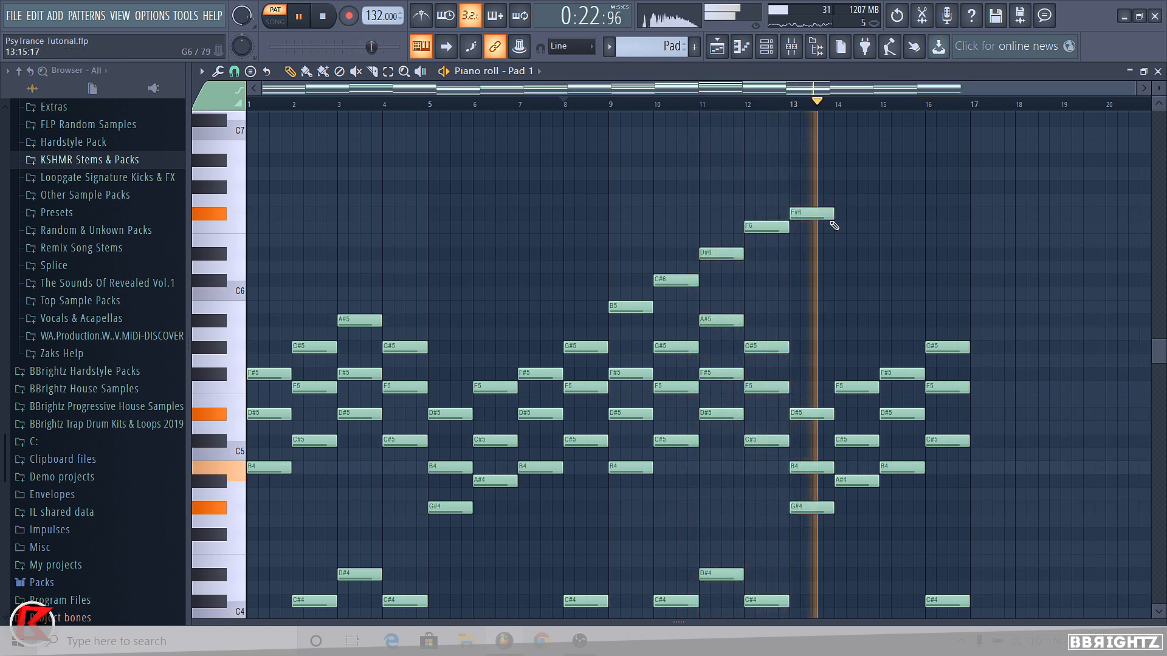
{"action": "left_click", "coordinate": [839, 227]}
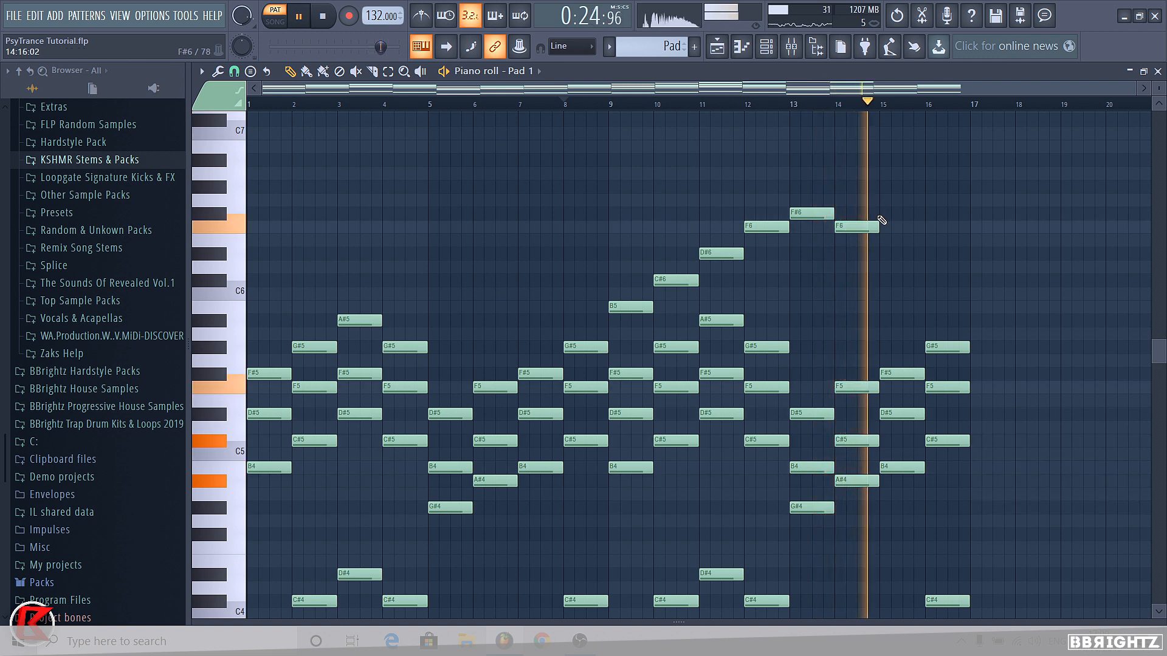
{"action": "left_click", "coordinate": [884, 255]}
{"action": "key", "text": "space"}
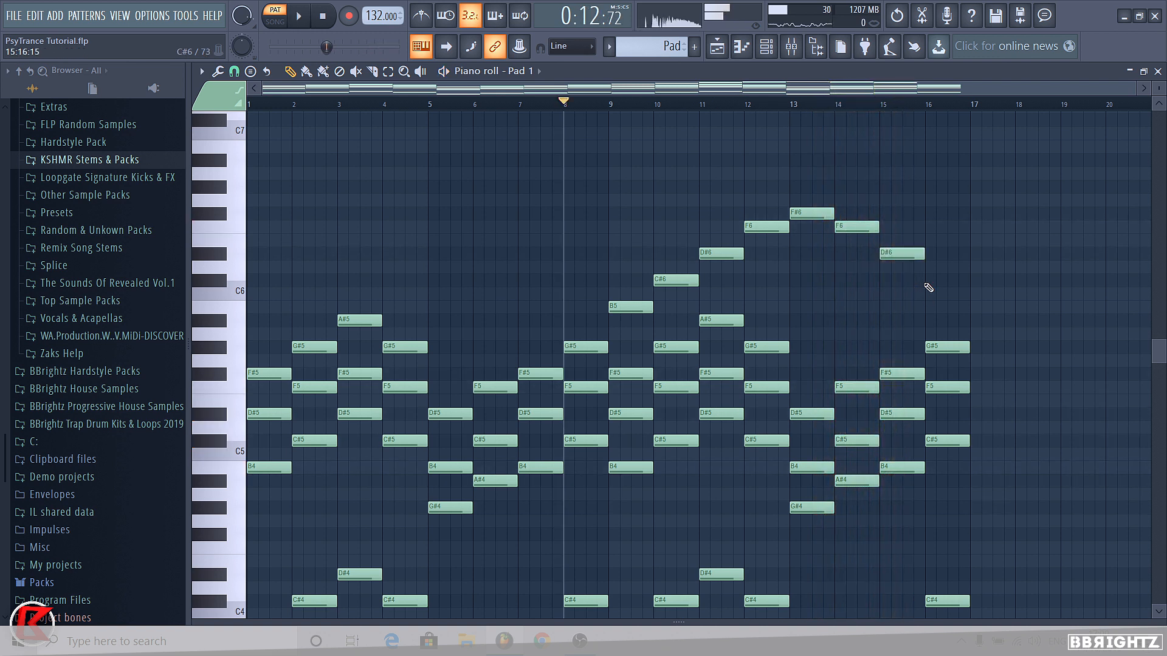
{"action": "left_click", "coordinate": [863, 105]}
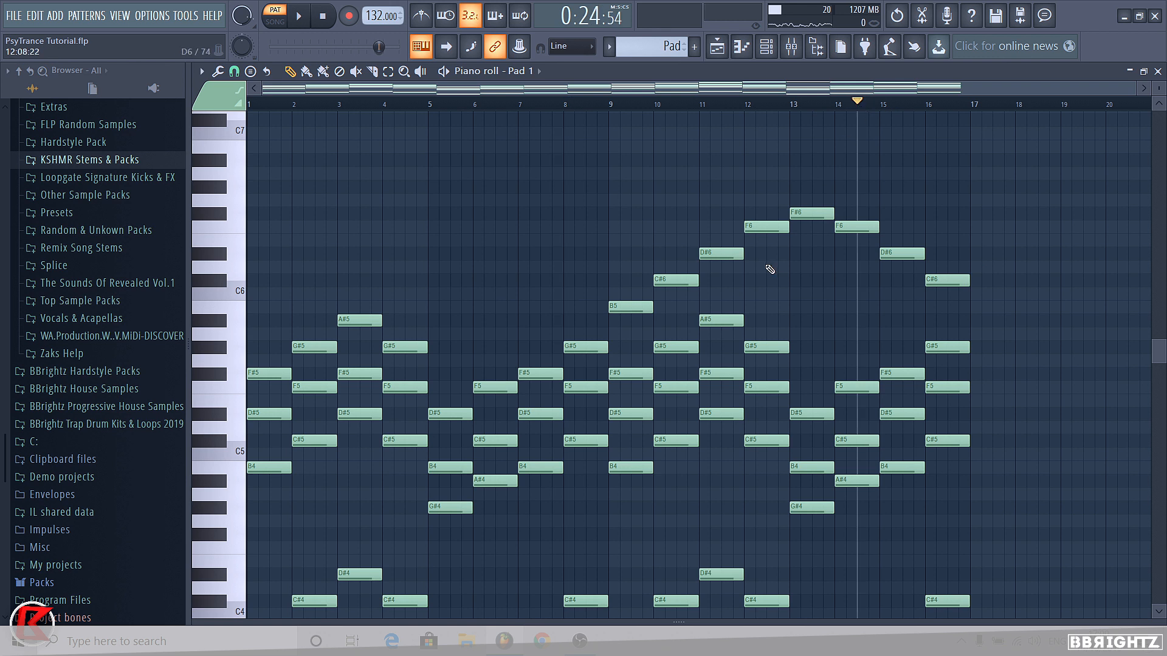
Select the line of top notes across bars 9 to 16 and examine it against the Pad chords below.
{"action": "left_click_drag", "start_coordinate": [634, 305], "coordinate": [992, 260]}
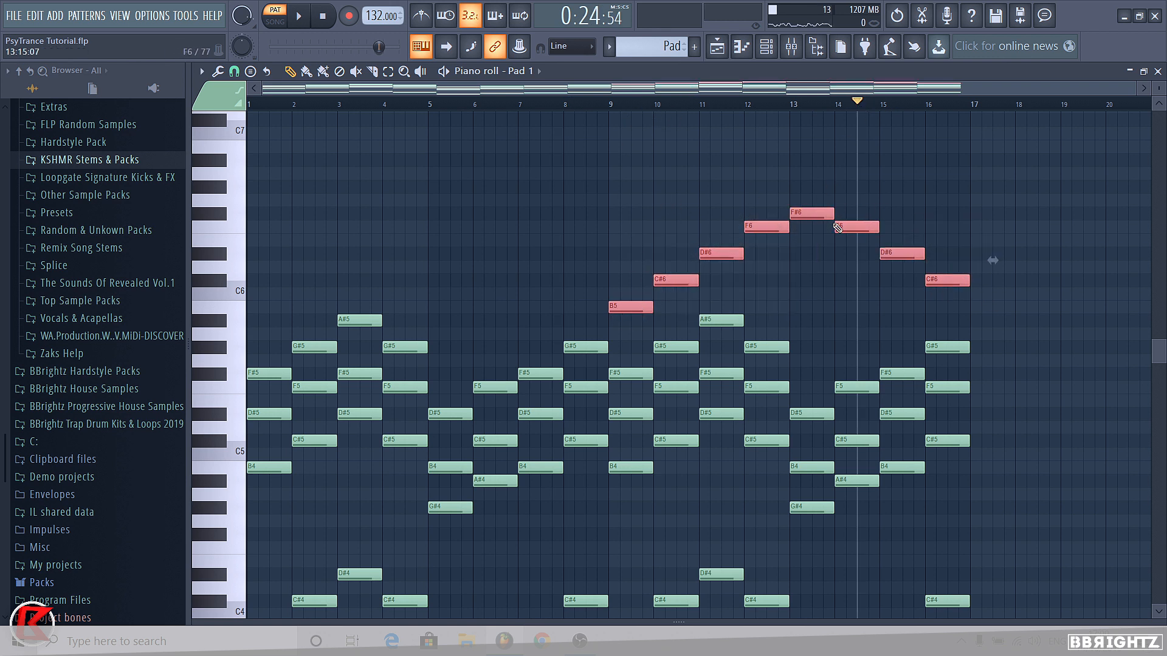
{"action": "left_click", "coordinate": [925, 277]}
{"action": "scroll", "coordinate": [912, 255], "scroll_direction": "down", "scroll_amount": 3}
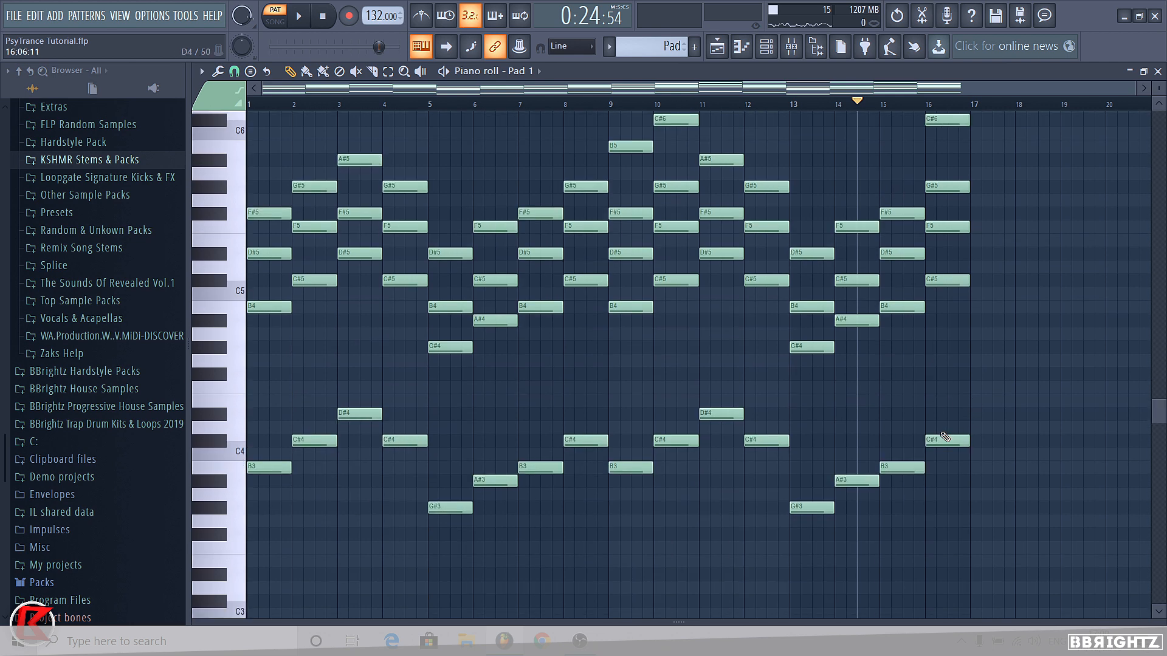
Return to the Playlist in song mode and place the playback position near bar 44, just before the Climax marker.
{"action": "left_click", "coordinate": [979, 217]}
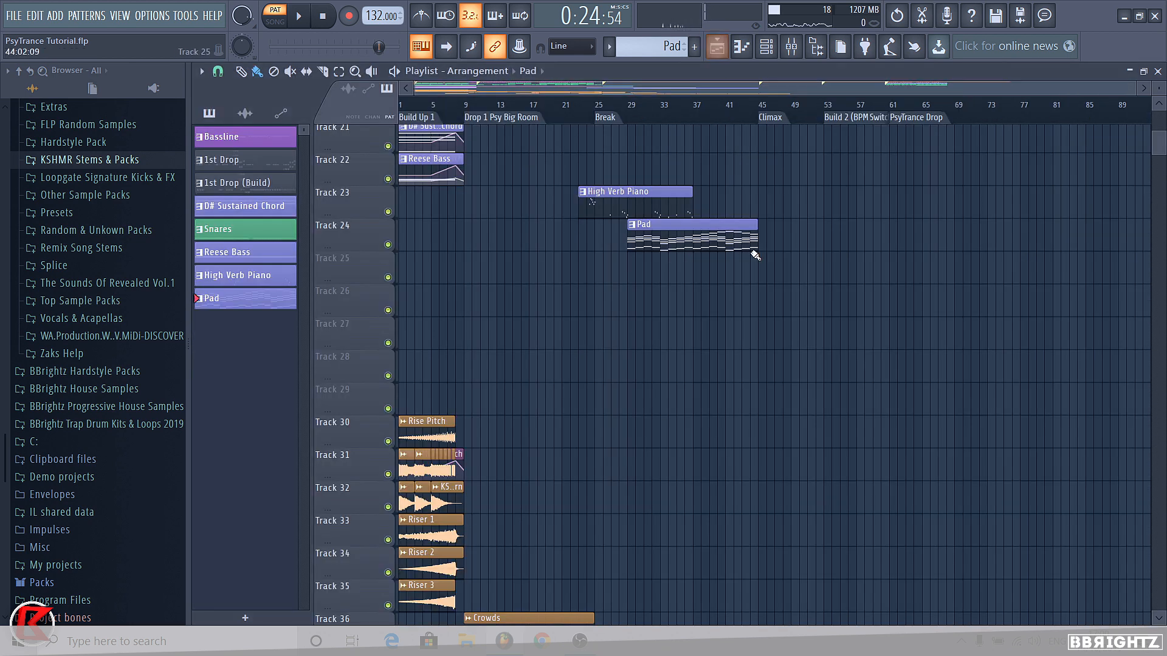
{"action": "scroll", "coordinate": [752, 243], "scroll_direction": "up", "scroll_amount": 3}
{"action": "mouse_move", "coordinate": [768, 115]}
{"action": "left_mouse_down"}
{"action": "mouse_move", "coordinate": [782, 109]}
{"action": "mouse_move", "coordinate": [650, 114]}
{"action": "mouse_move", "coordinate": [755, 121]}
{"action": "left_mouse_up"}
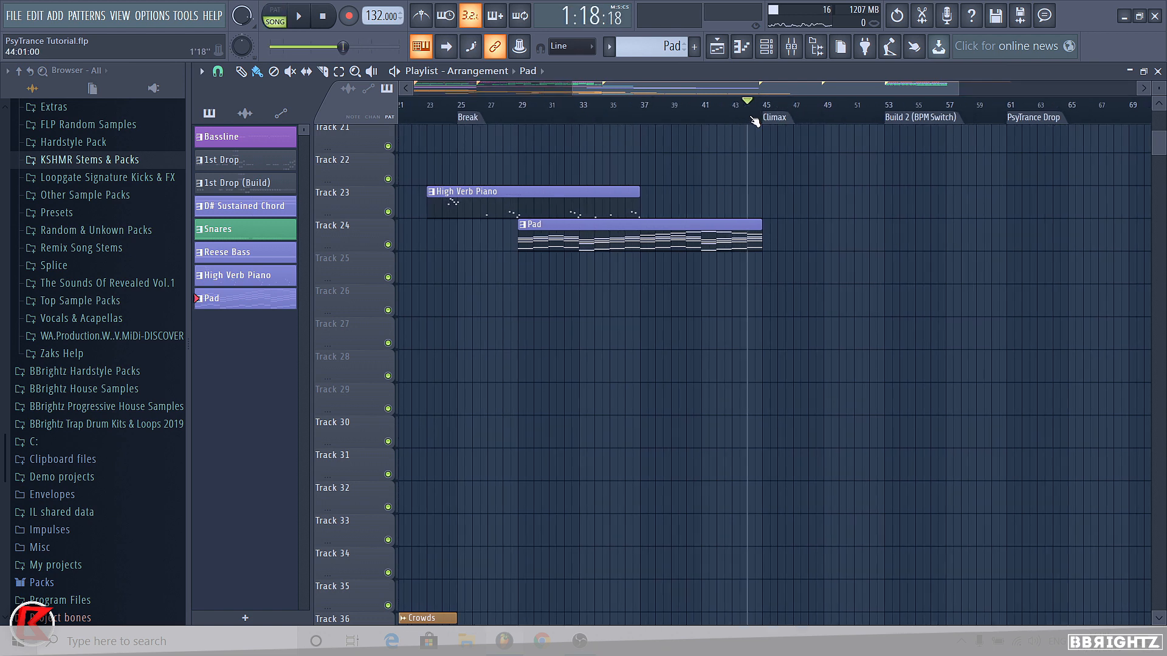
Extend the High Verb Piano clip to bar 45, level with the end of the Pad clip, and play from just before the Pad entry.
{"action": "double_click", "coordinate": [729, 246]}
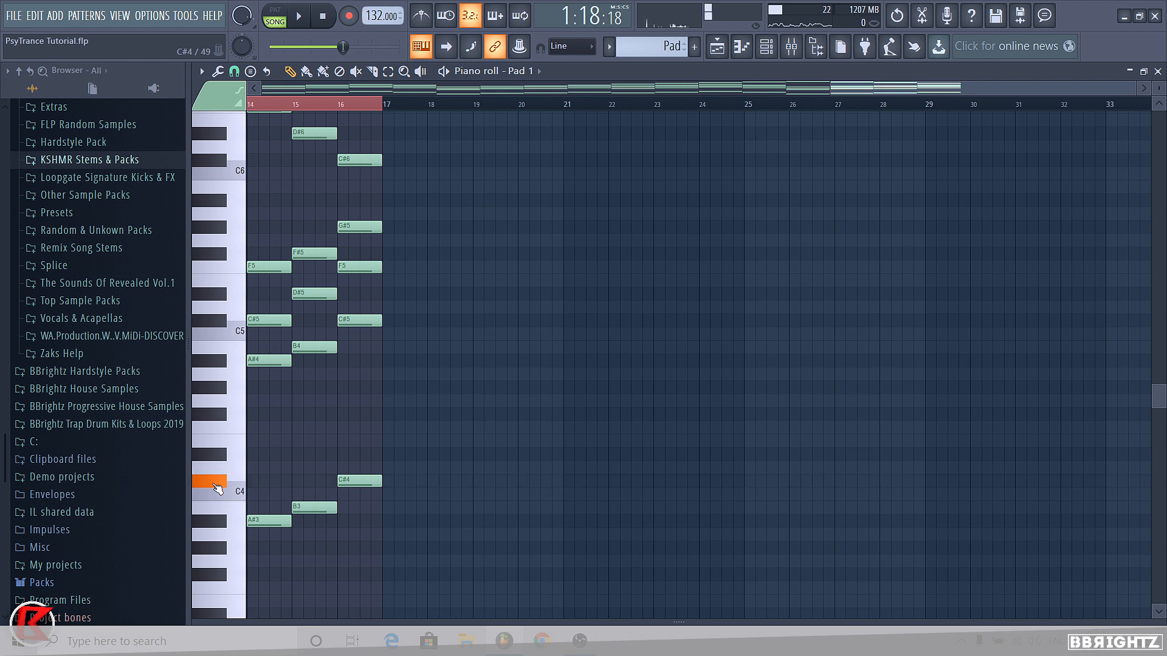
{"action": "left_click", "coordinate": [717, 46]}
{"action": "scroll", "coordinate": [802, 235], "scroll_direction": "down", "scroll_amount": 2}
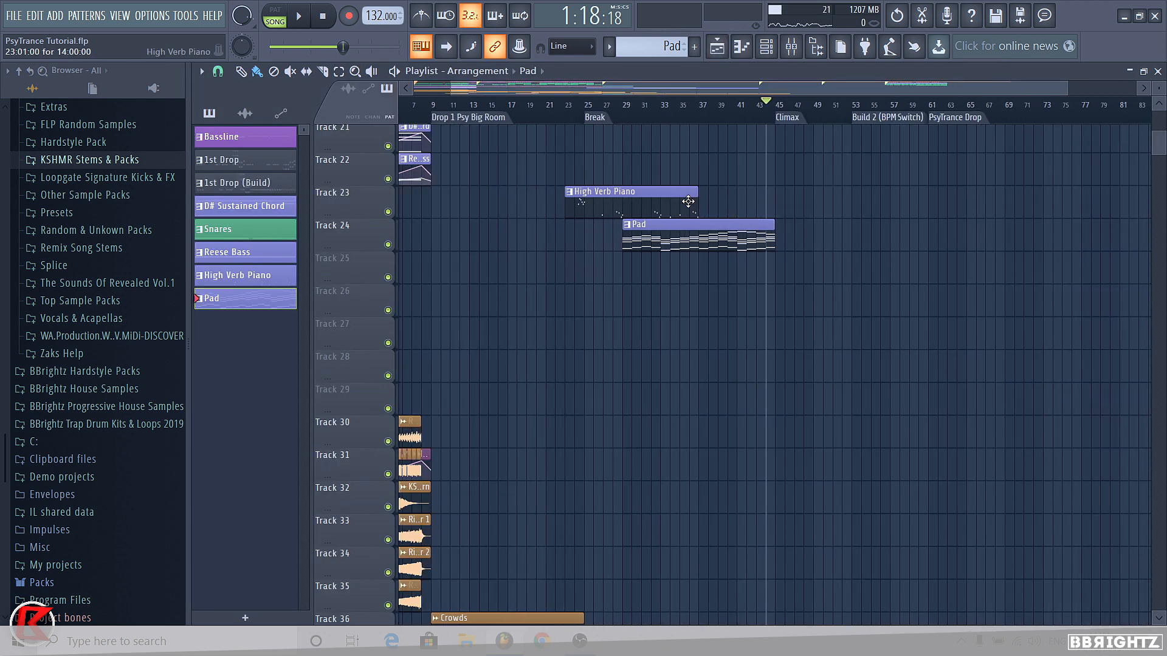
{"action": "left_click_drag", "start_coordinate": [697, 197], "coordinate": [781, 198]}
{"action": "left_click_drag", "start_coordinate": [612, 106], "coordinate": [622, 107]}
{"action": "key", "text": "space"}
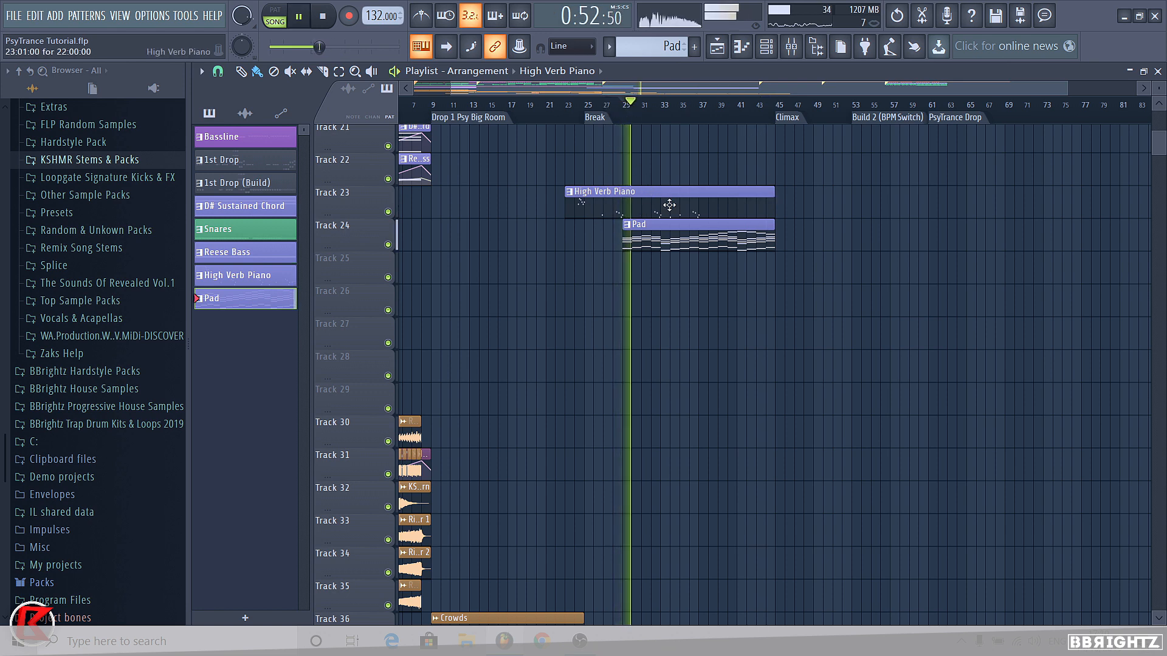
Open the High Verb Piano notes, add a short D#6 note at bar 9 and replay from the middle of bar 6.
{"action": "double_click", "coordinate": [669, 203]}
{"action": "scroll", "coordinate": [626, 188], "scroll_direction": "up", "scroll_amount": 3}
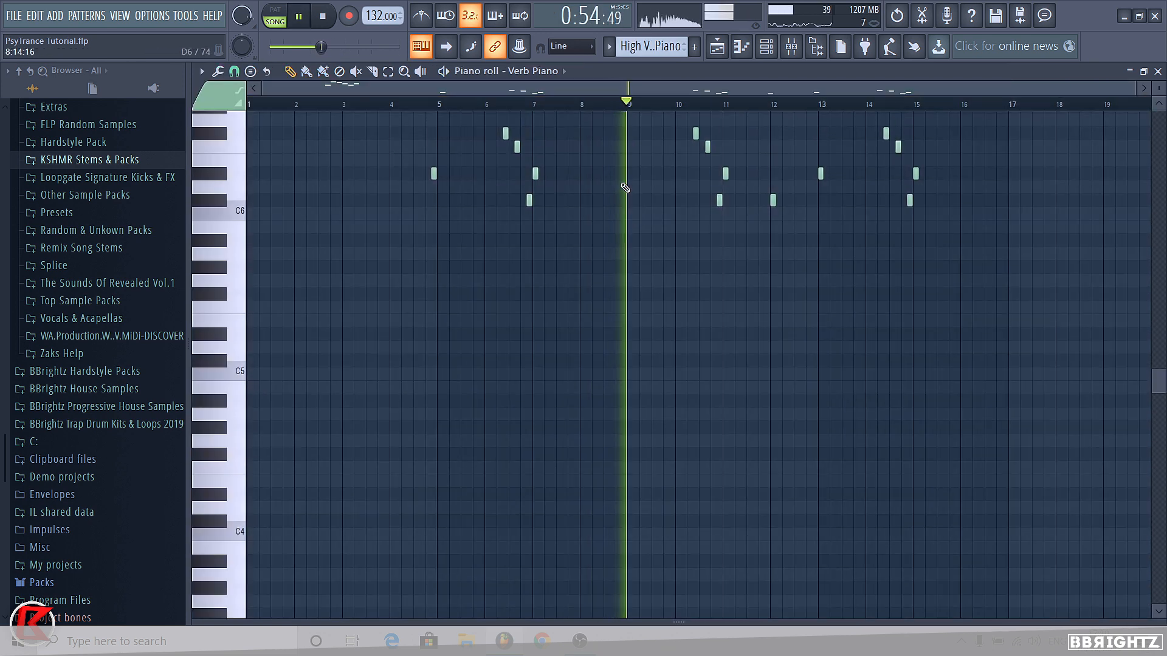
{"action": "left_click", "coordinate": [630, 254]}
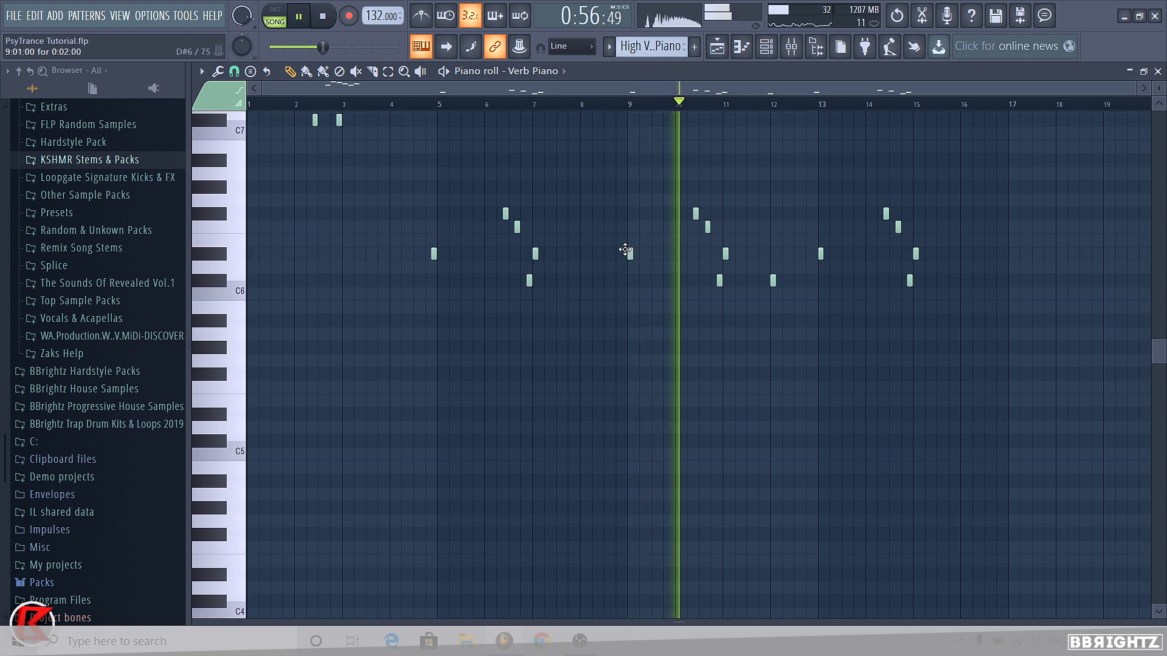
{"action": "left_click", "coordinate": [511, 104]}
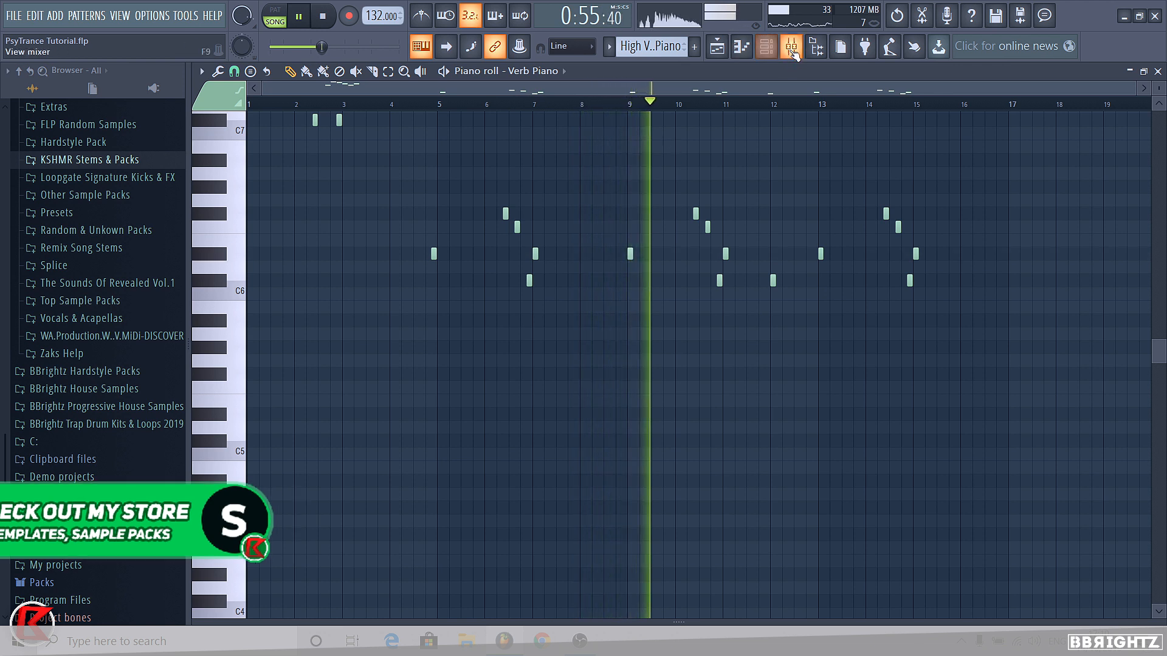
Add a short D#6 note at bar 17 of the High Verb Piano melody during playback.
{"action": "left_click", "coordinate": [423, 16]}
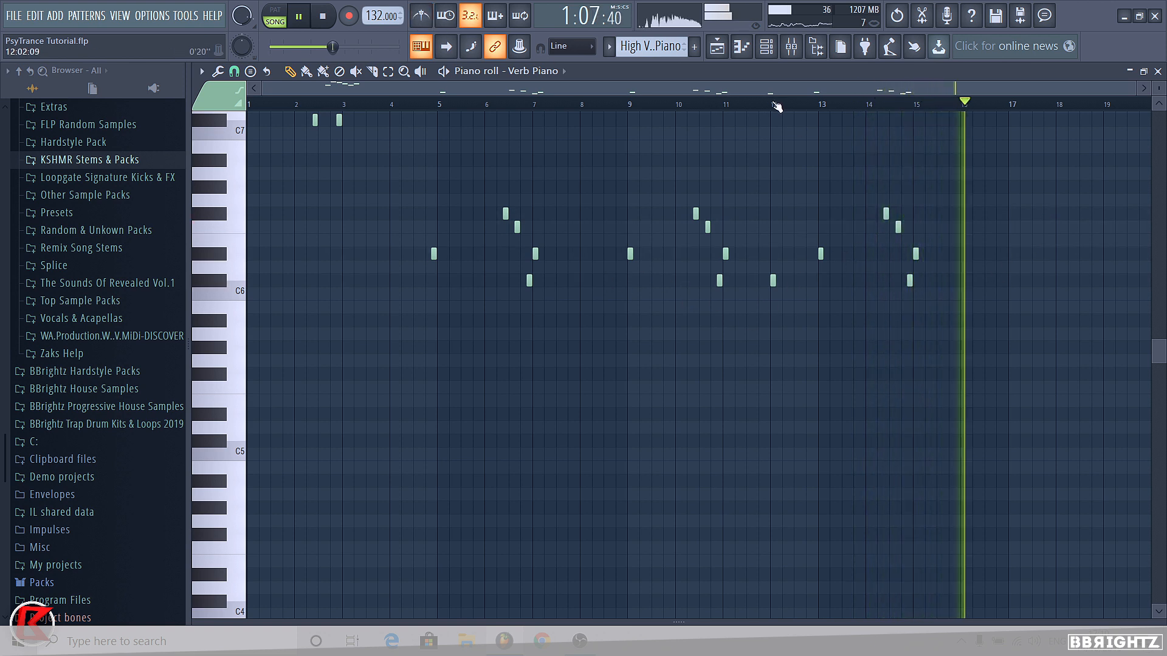
{"action": "scroll", "coordinate": [767, 85], "scroll_direction": "down", "scroll_amount": 3}
{"action": "left_click", "coordinate": [868, 253]}
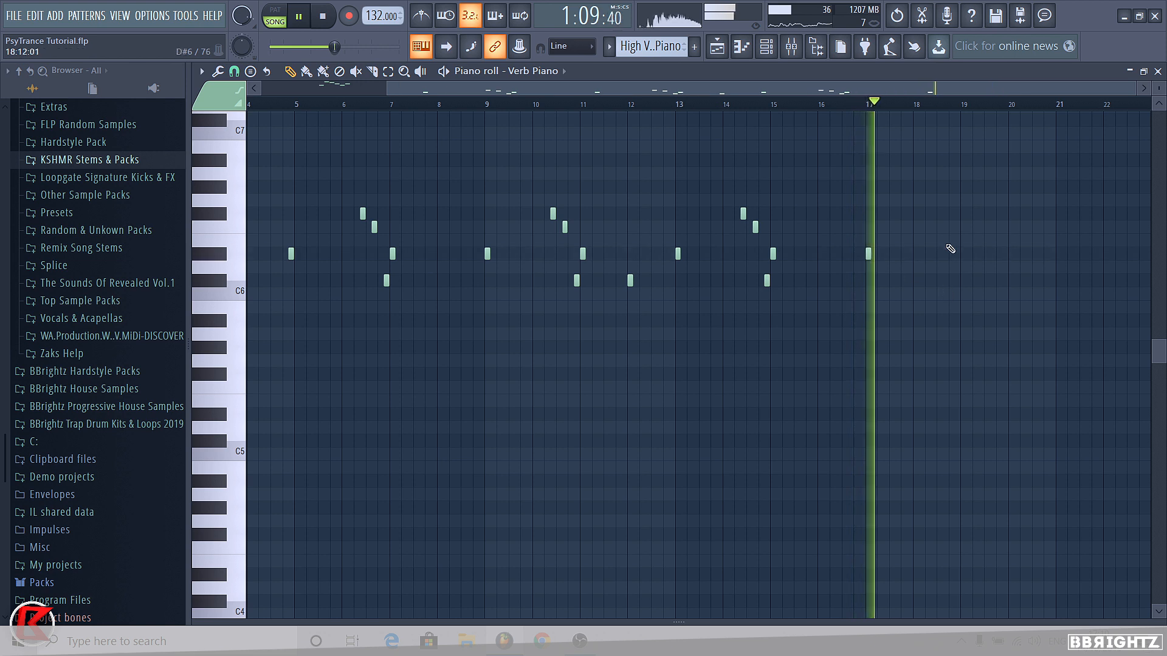
{"action": "scroll", "coordinate": [946, 279], "scroll_direction": "up", "scroll_amount": 2}
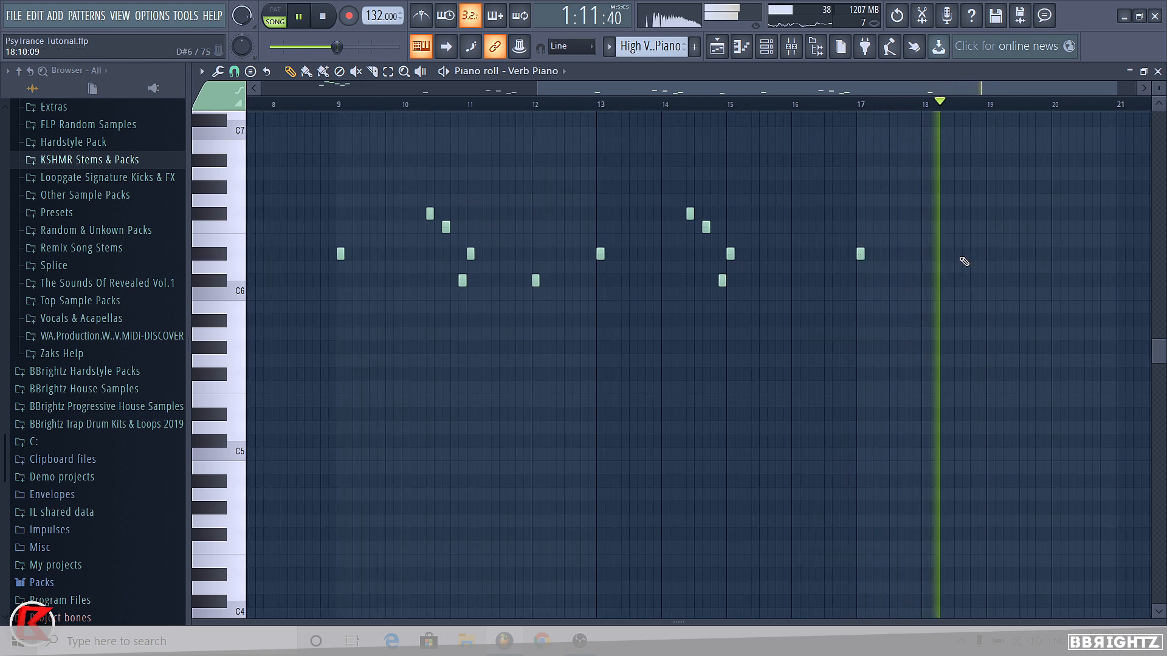
Stop playback and copy the four-note phrase from bar 14 to bar 18, starting on F6.
{"action": "key", "text": "space"}
{"action": "left_click_drag", "start_coordinate": [769, 337], "coordinate": [688, 214]}
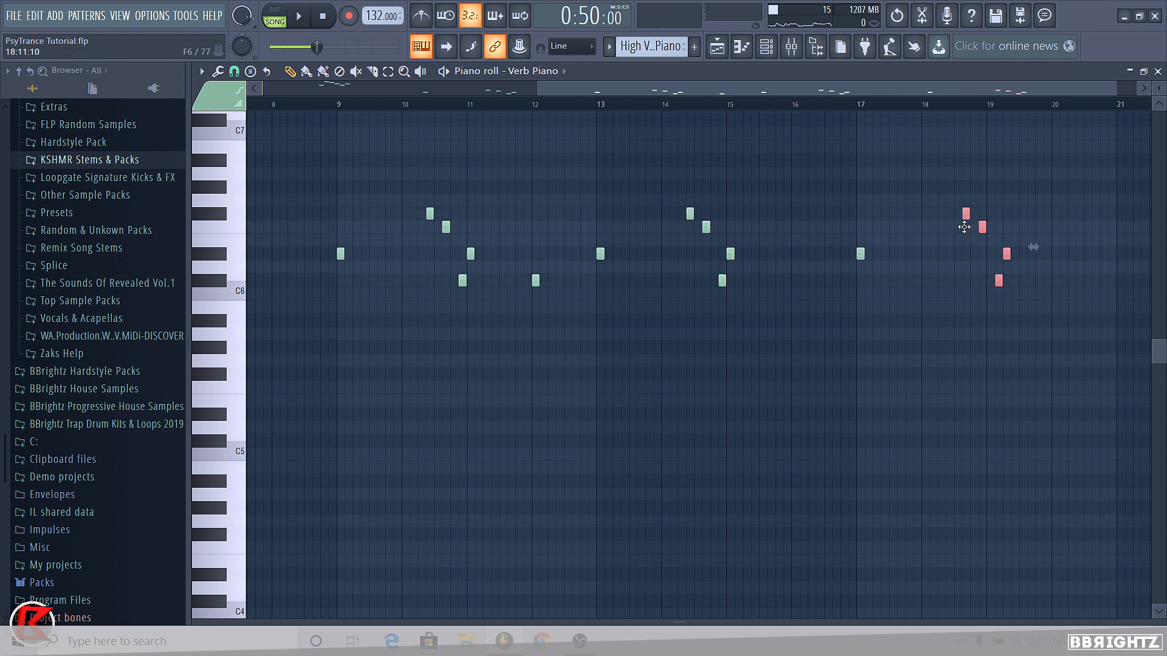
{"action": "left_click", "coordinate": [930, 228]}
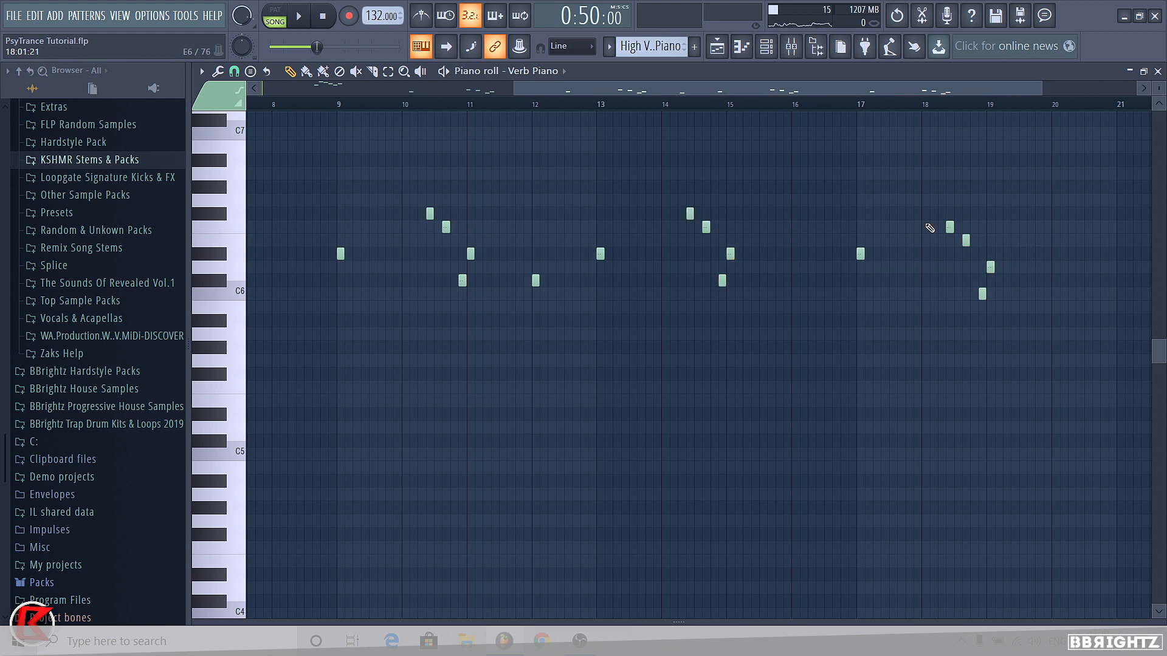
Try the second note of the bar 18 phrase at G#6 during playback from just before bar 17, and lower it to D#6.
{"action": "left_click", "coordinate": [854, 108]}
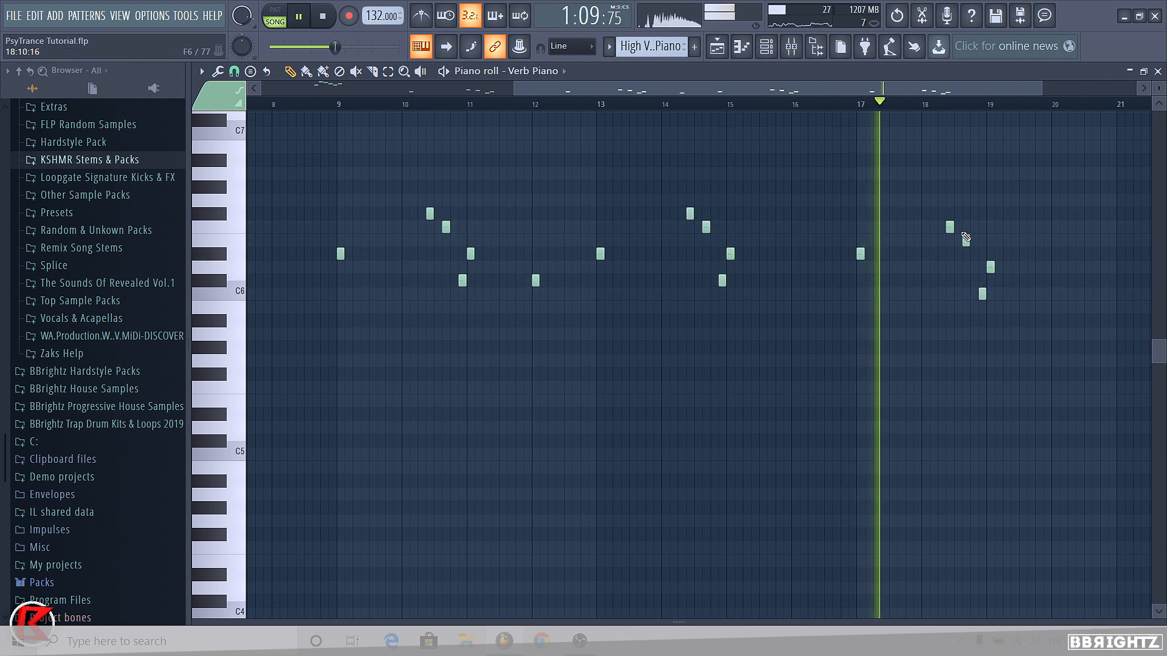
{"action": "left_click_drag", "start_coordinate": [964, 240], "coordinate": [964, 187]}
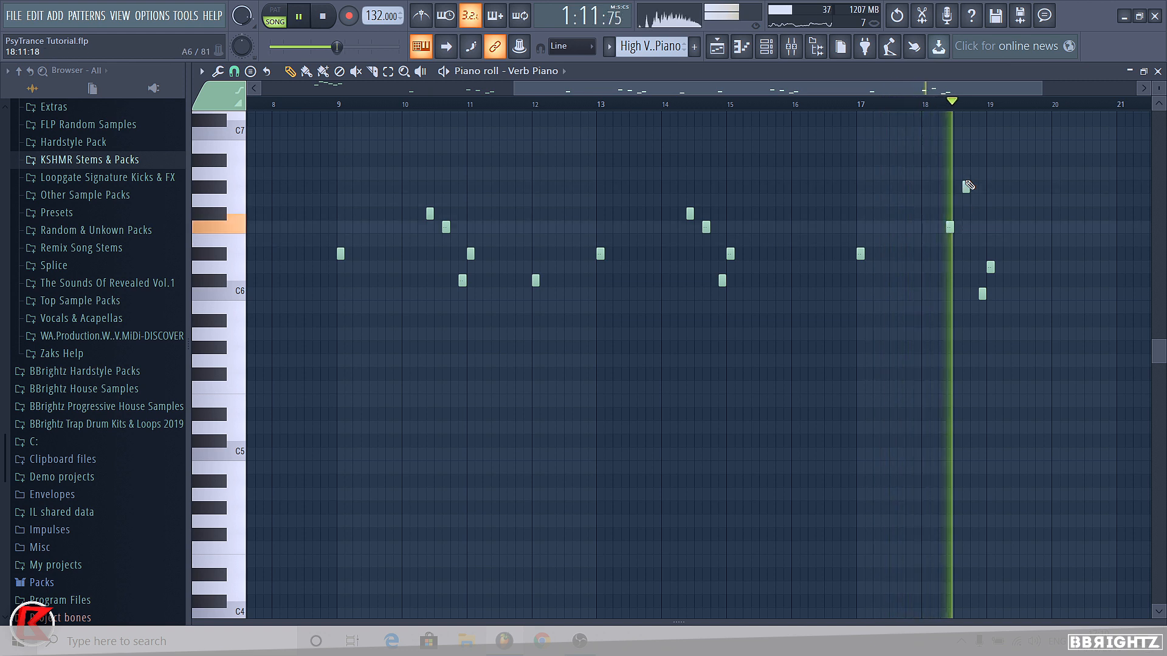
{"action": "key", "text": "space"}
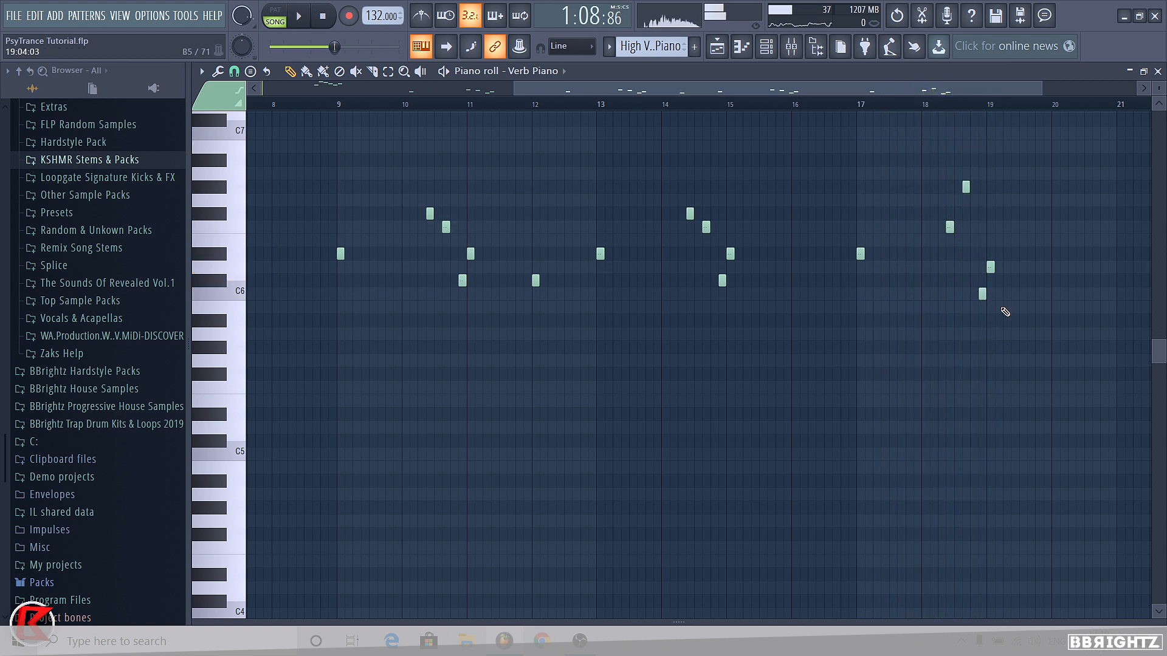
{"action": "left_click_drag", "start_coordinate": [1005, 312], "coordinate": [975, 247]}
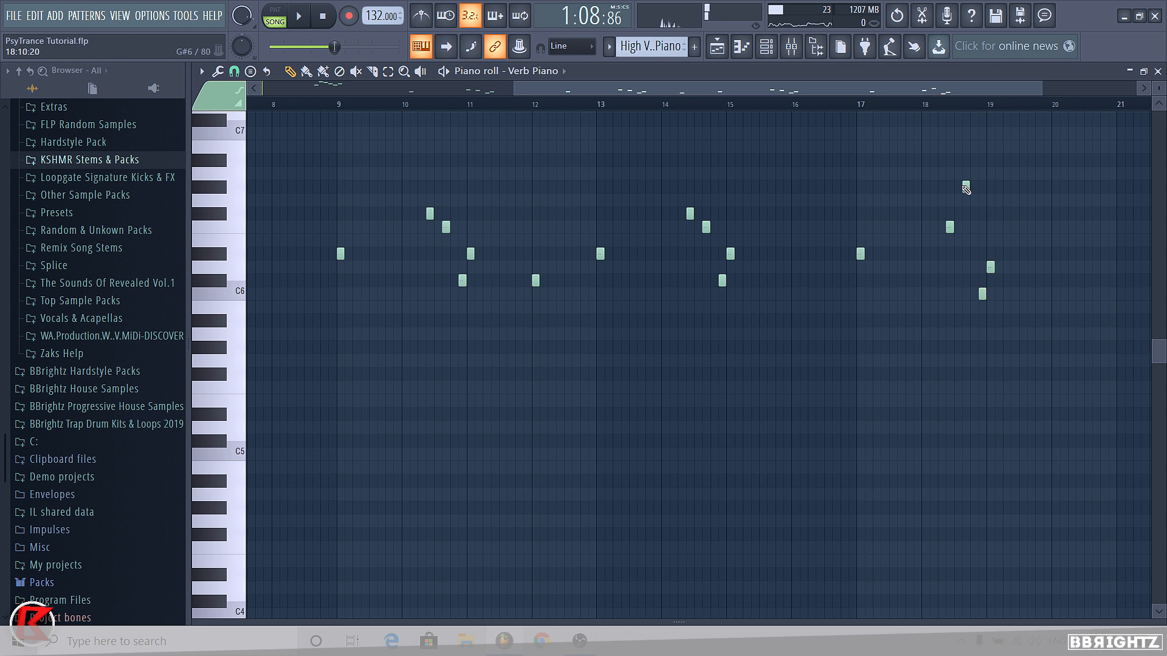
{"action": "left_click_drag", "start_coordinate": [965, 184], "coordinate": [964, 256]}
Raise the four-note phrase at bar 18 by one semitone and move its second note to G#6 during playback.
{"action": "left_click_drag", "start_coordinate": [1016, 331], "coordinate": [925, 195]}
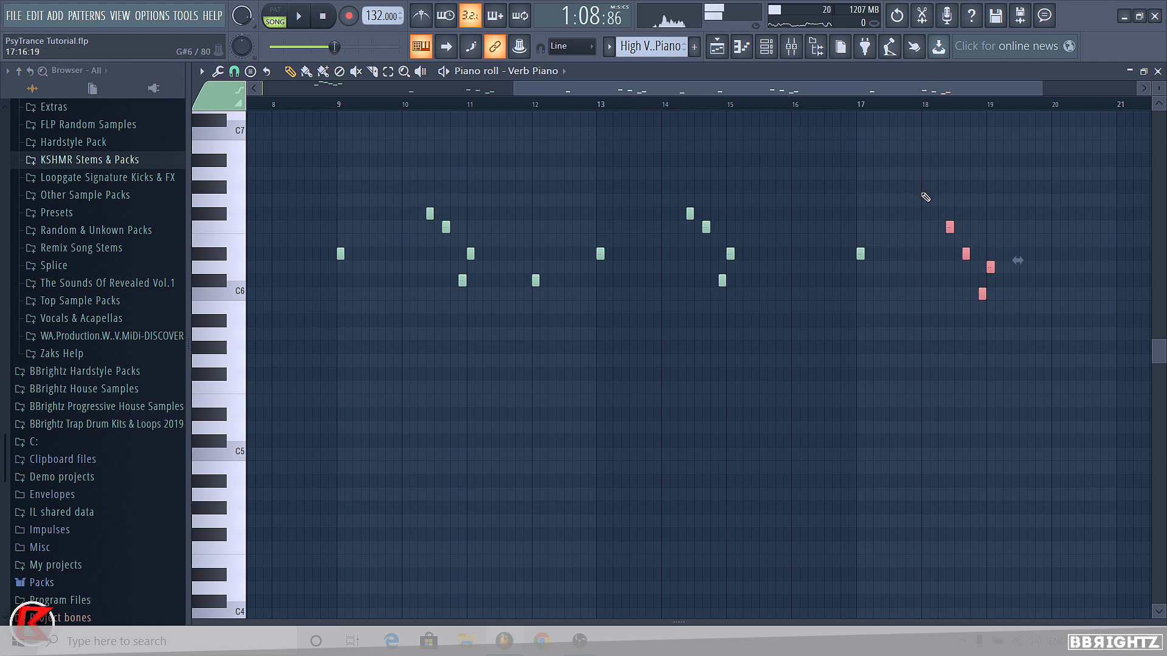
{"action": "key", "text": "shift+Up"}
{"action": "key", "text": "space"}
{"action": "left_click_drag", "start_coordinate": [964, 251], "coordinate": [965, 197]}
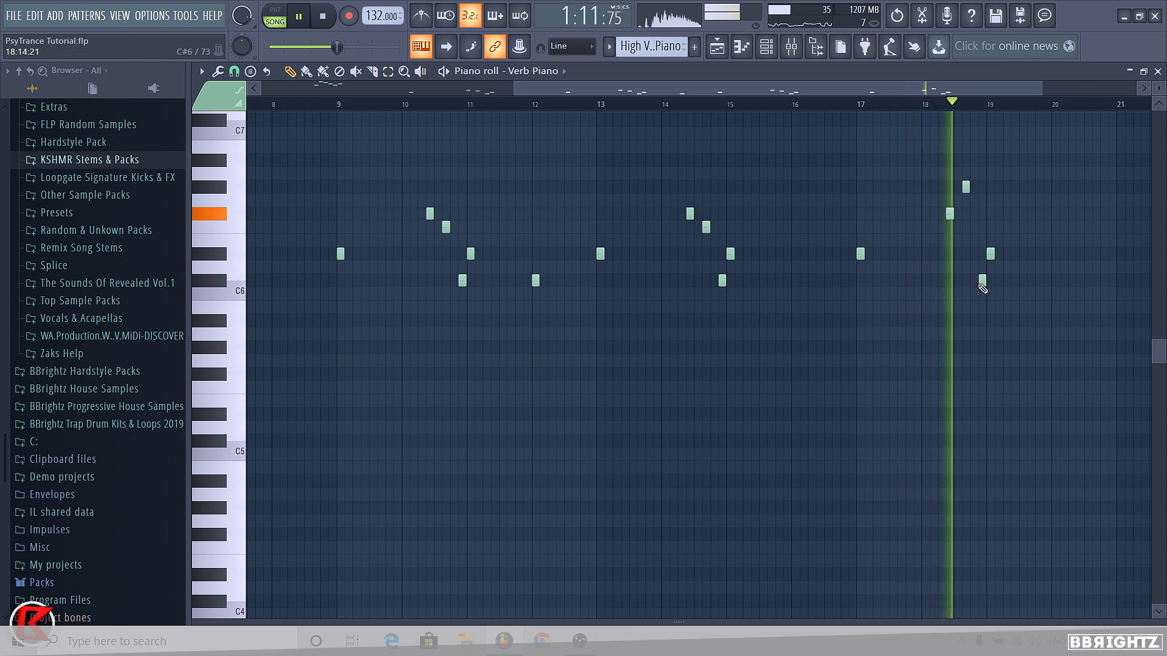
Add a D#6 note at bar 21 and a C#6 note at bar 20 of the High Verb Piano melody.
{"action": "scroll", "coordinate": [759, 260], "scroll_direction": "down", "scroll_amount": 2}
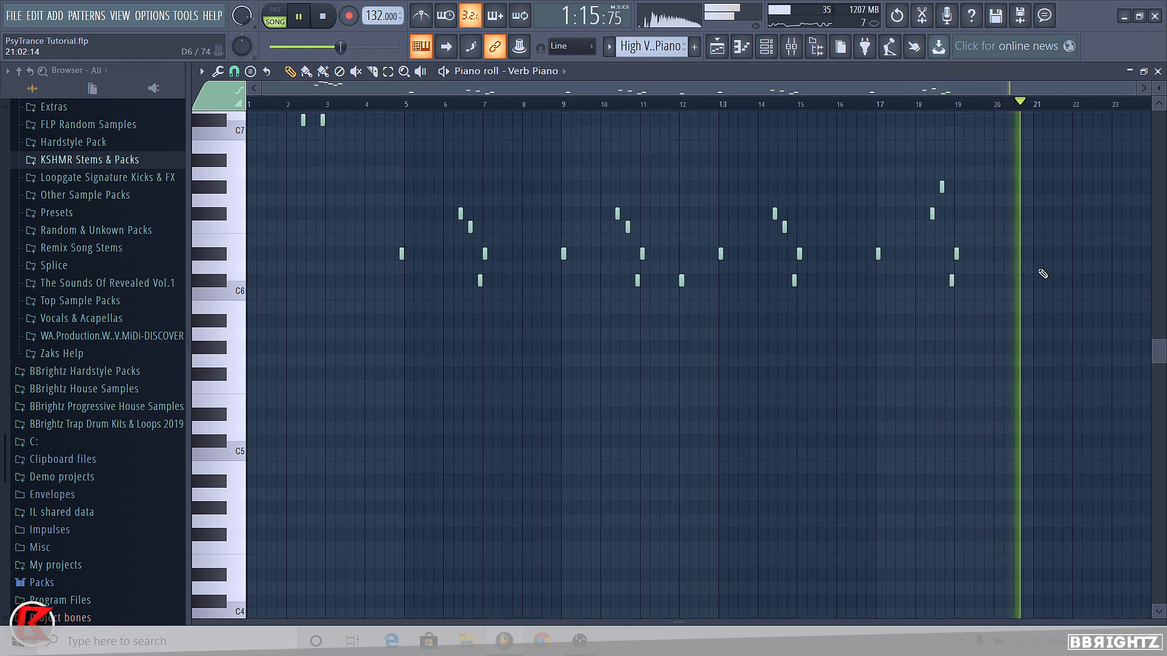
{"action": "left_click", "coordinate": [1035, 254]}
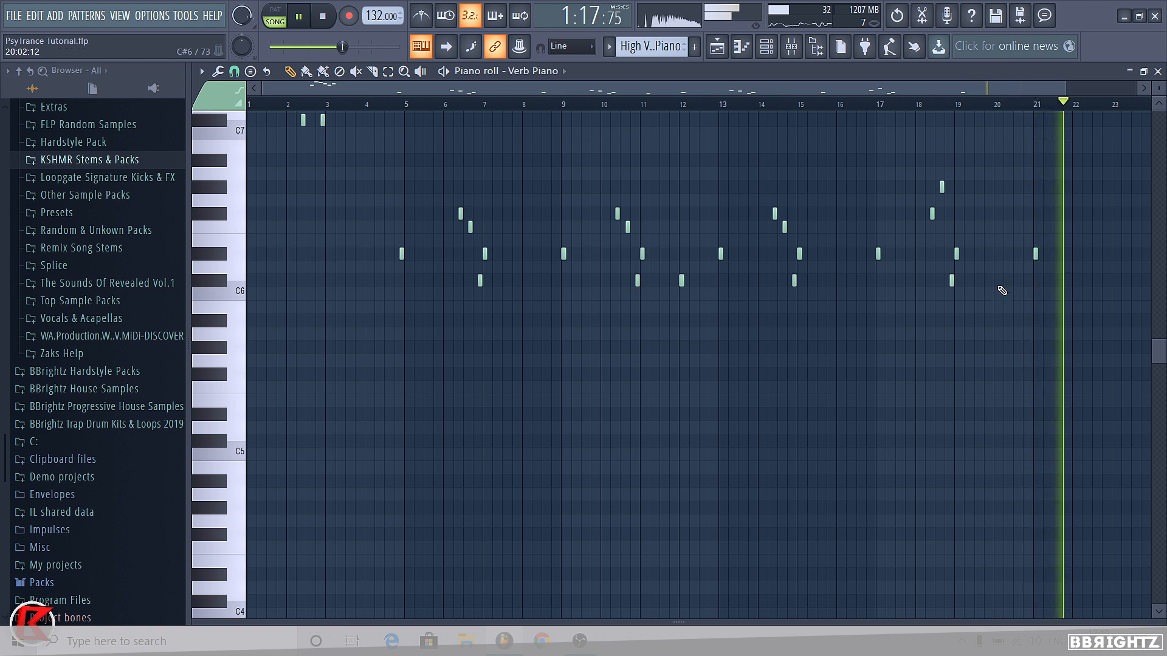
{"action": "scroll", "coordinate": [877, 310], "scroll_direction": "down", "scroll_amount": 1}
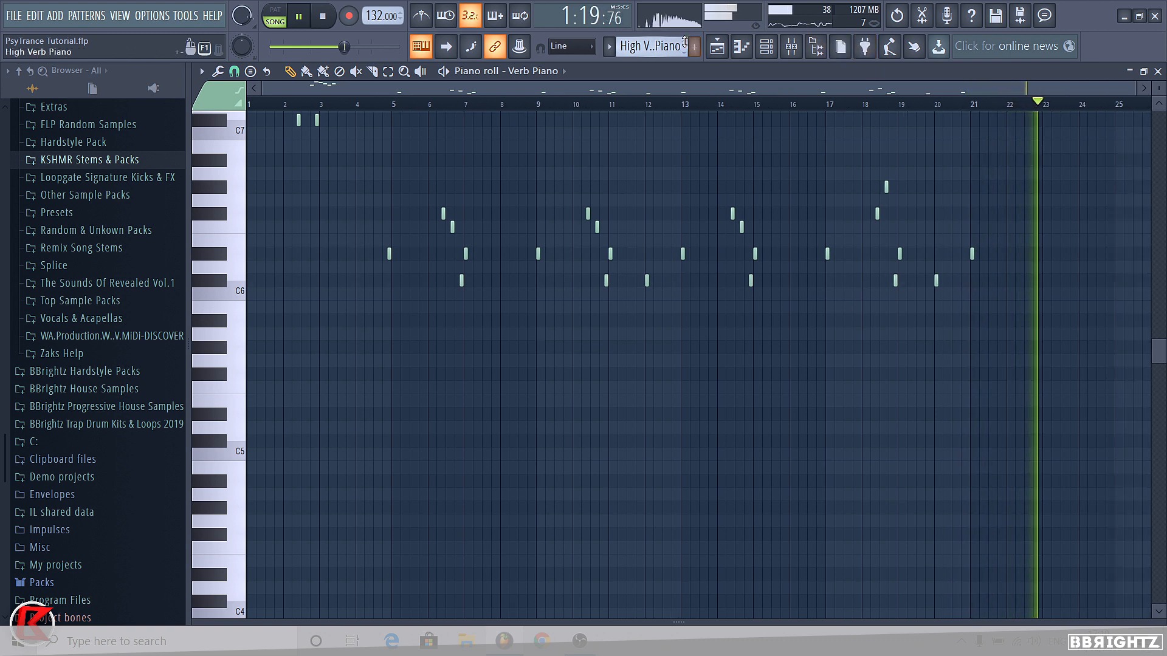
In the Playlist, move the Climax marker to bar 47, Build 2 (BPM Switch) to 55 and PsyTrance Drop to 63, with playback position at bar 45.
{"action": "left_click", "coordinate": [717, 46]}
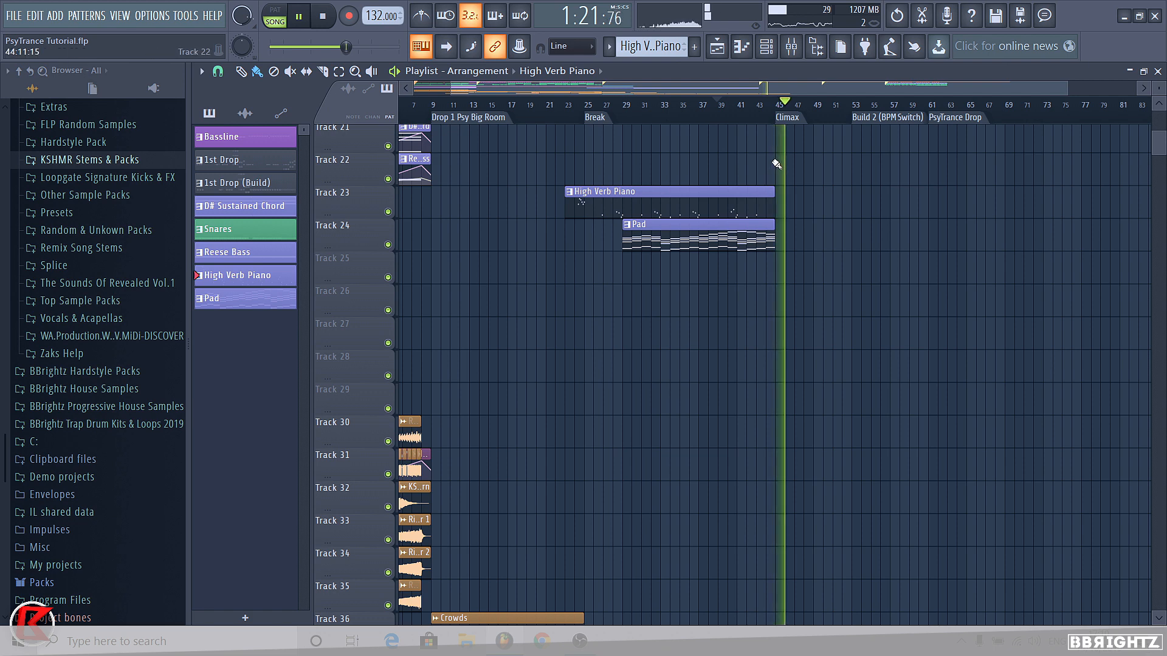
{"action": "key", "text": "space"}
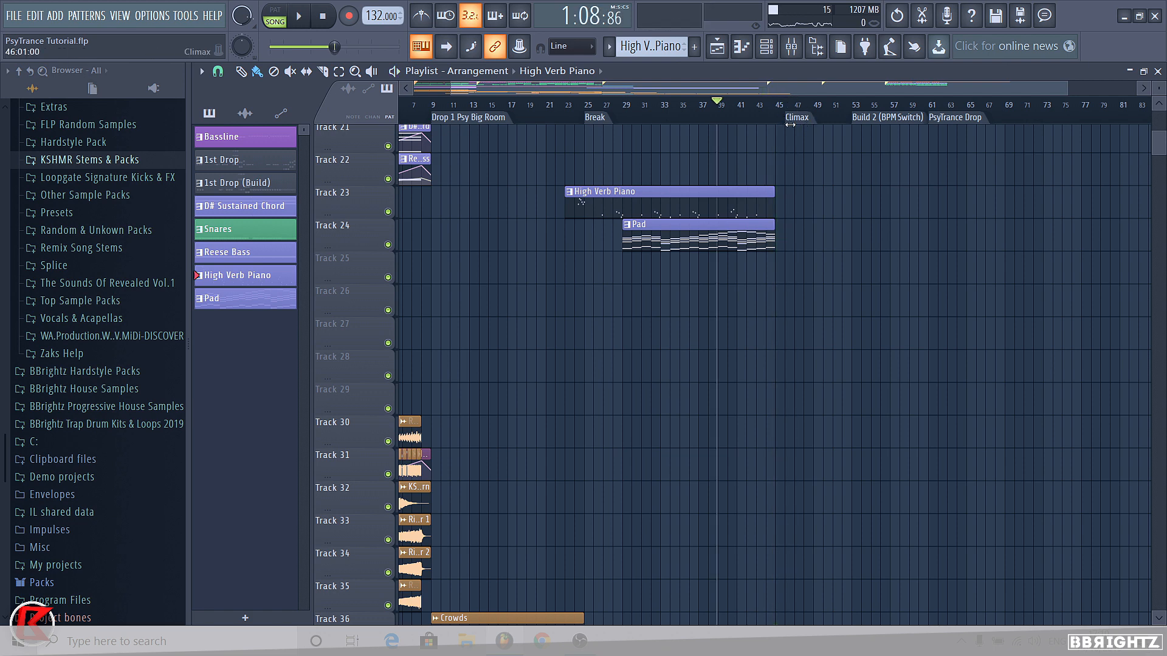
{"action": "scroll", "coordinate": [880, 136], "scroll_direction": "up", "scroll_amount": 3, "text": "ctrl"}
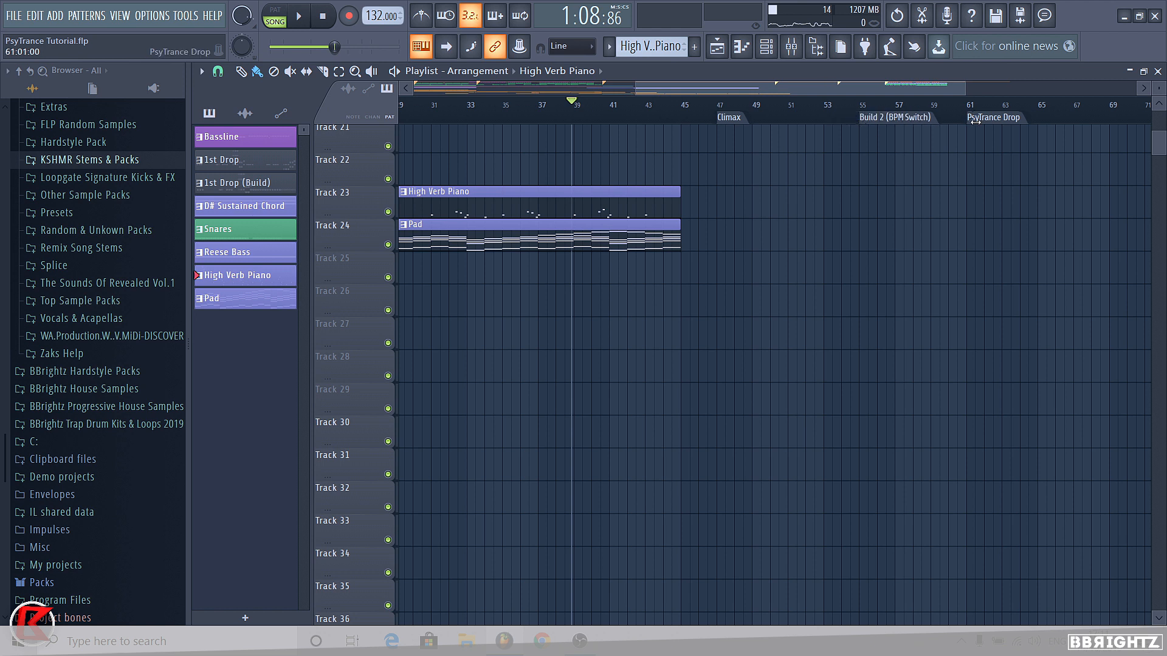
{"action": "left_click", "coordinate": [681, 110]}
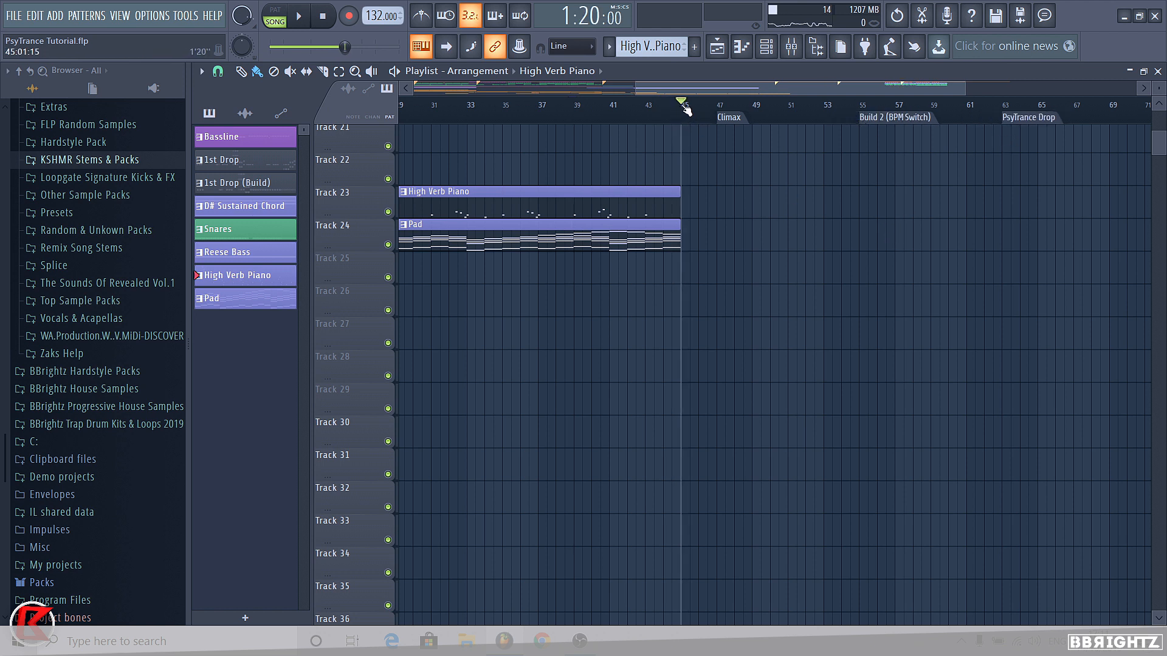
{"action": "left_click", "coordinate": [723, 145]}
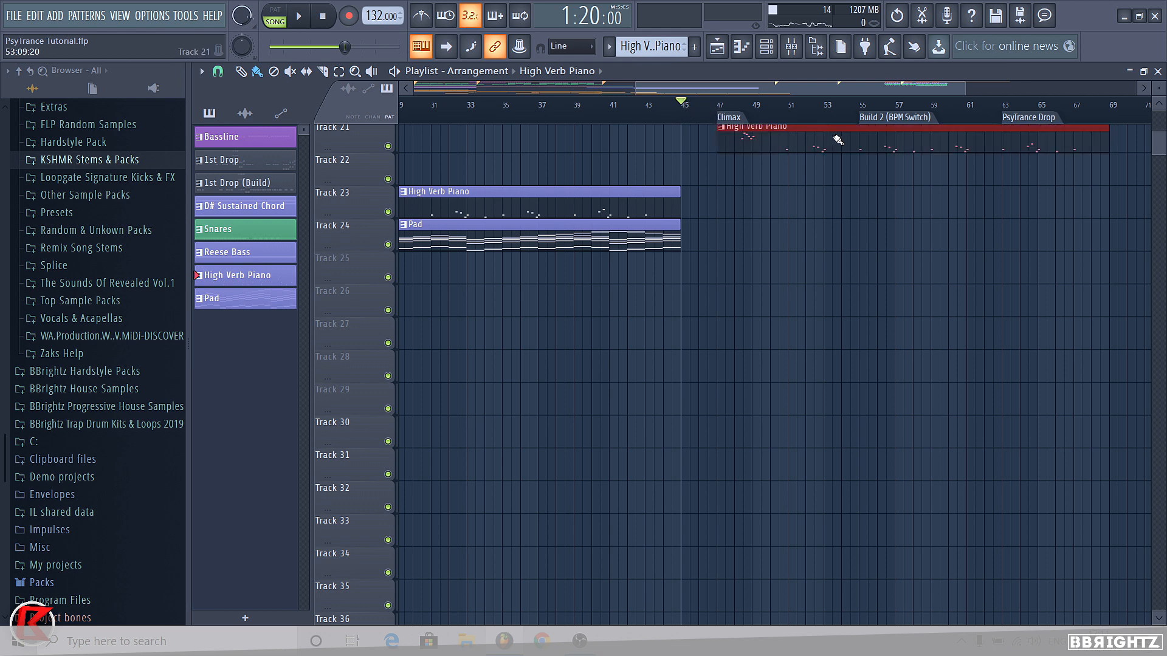
{"action": "right_click", "coordinate": [836, 139]}
{"action": "left_click", "coordinate": [728, 147]}
{"action": "right_click", "coordinate": [732, 146]}
{"action": "scroll", "coordinate": [763, 225], "scroll_direction": "down", "scroll_amount": 1, "text": "ctrl"}
{"action": "scroll", "coordinate": [763, 225], "scroll_direction": "down", "scroll_amount": 2, "text": "ctrl"}
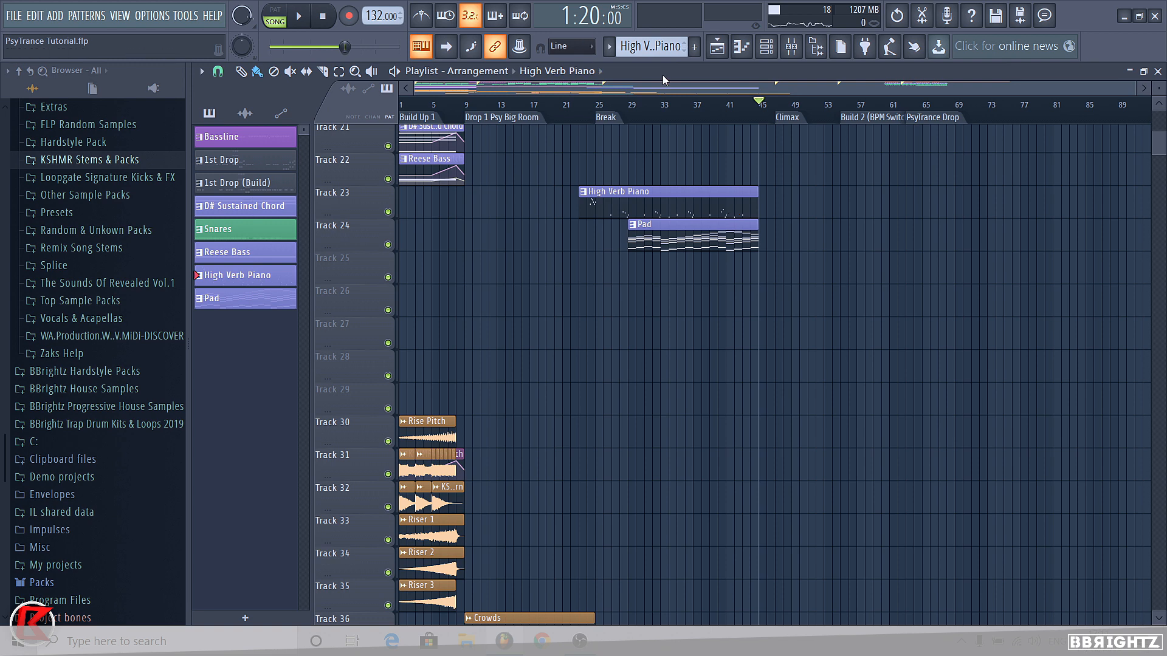
Select the Pad pattern and view its channel in the Channel rack.
{"action": "scroll", "coordinate": [648, 250], "scroll_direction": "down", "scroll_amount": 2}
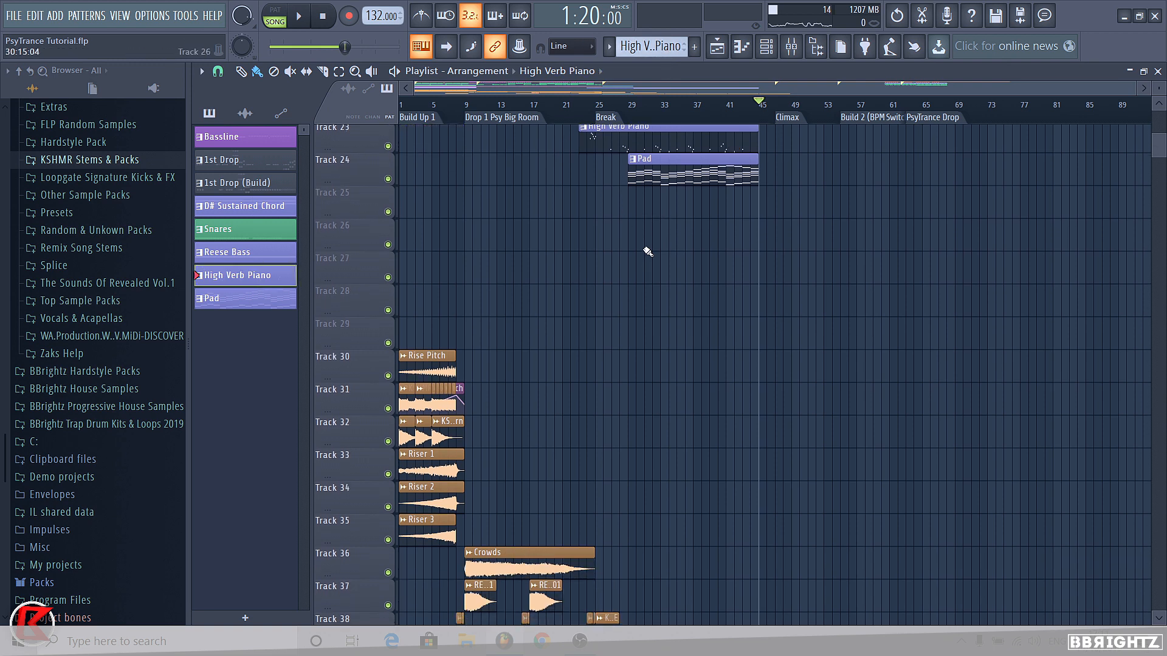
{"action": "left_click", "coordinate": [661, 181]}
{"action": "left_click", "coordinate": [766, 46]}
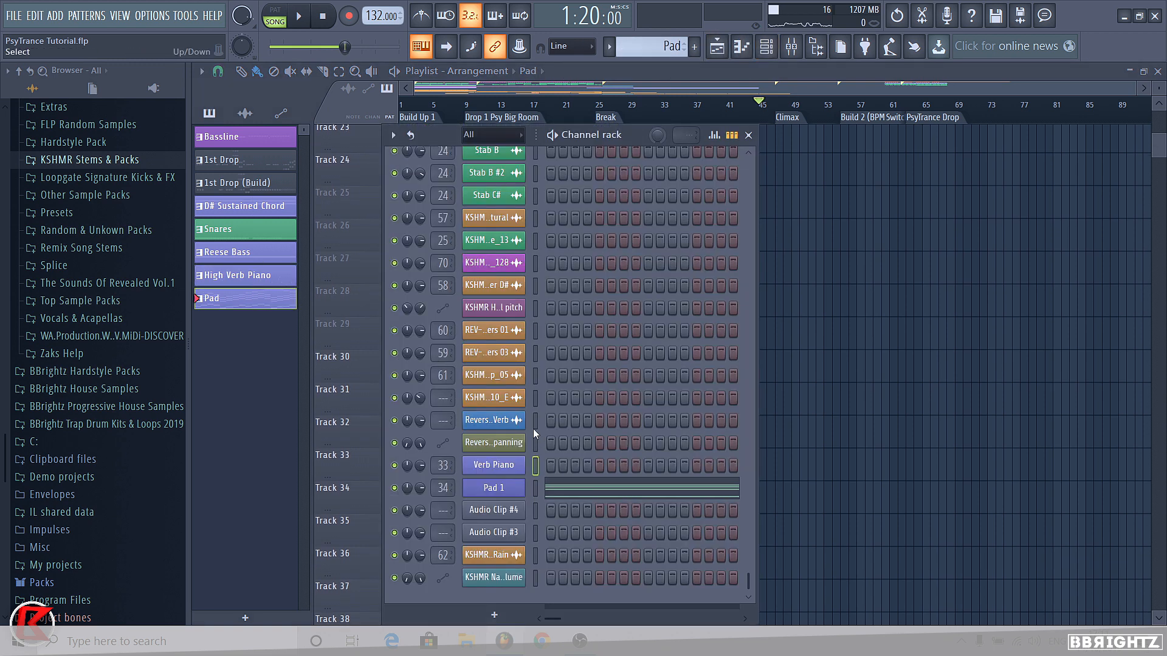
{"action": "key", "text": "F6"}
Review the Playlist tracks around the Break section and place the playback position at bar 25.
{"action": "scroll", "coordinate": [815, 331], "scroll_direction": "up", "scroll_amount": 10}
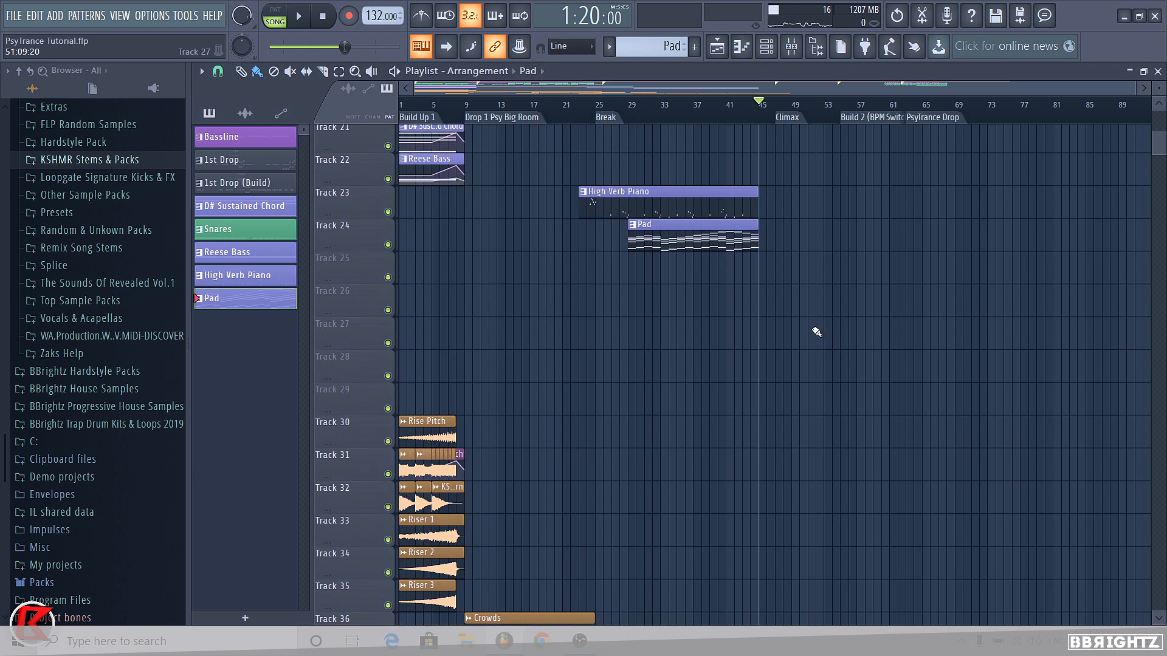
{"action": "scroll", "coordinate": [801, 316], "scroll_direction": "up", "scroll_amount": 10}
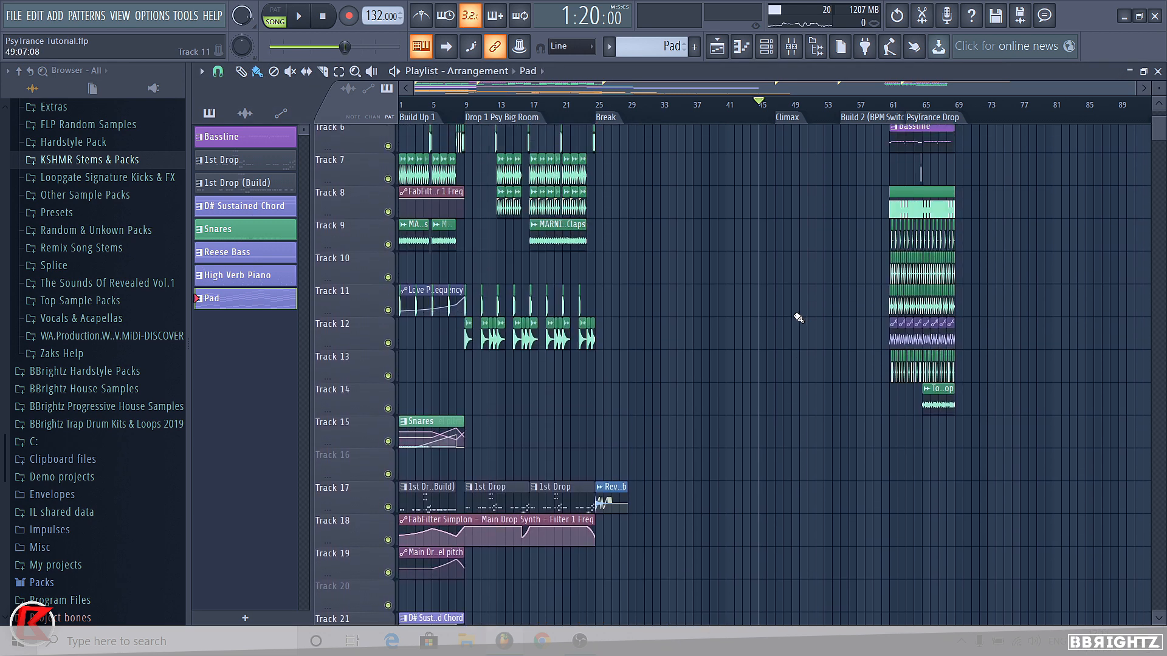
{"action": "scroll", "coordinate": [946, 223], "scroll_direction": "down", "scroll_amount": 16}
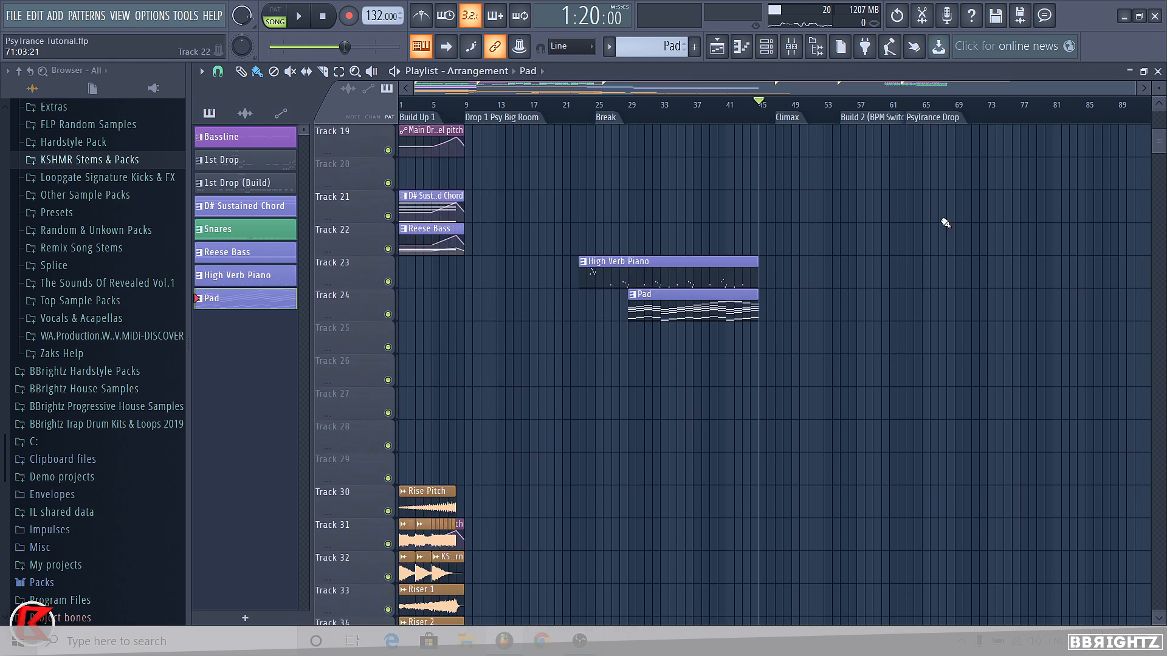
{"action": "scroll", "coordinate": [757, 119], "scroll_direction": "up", "scroll_amount": 3}
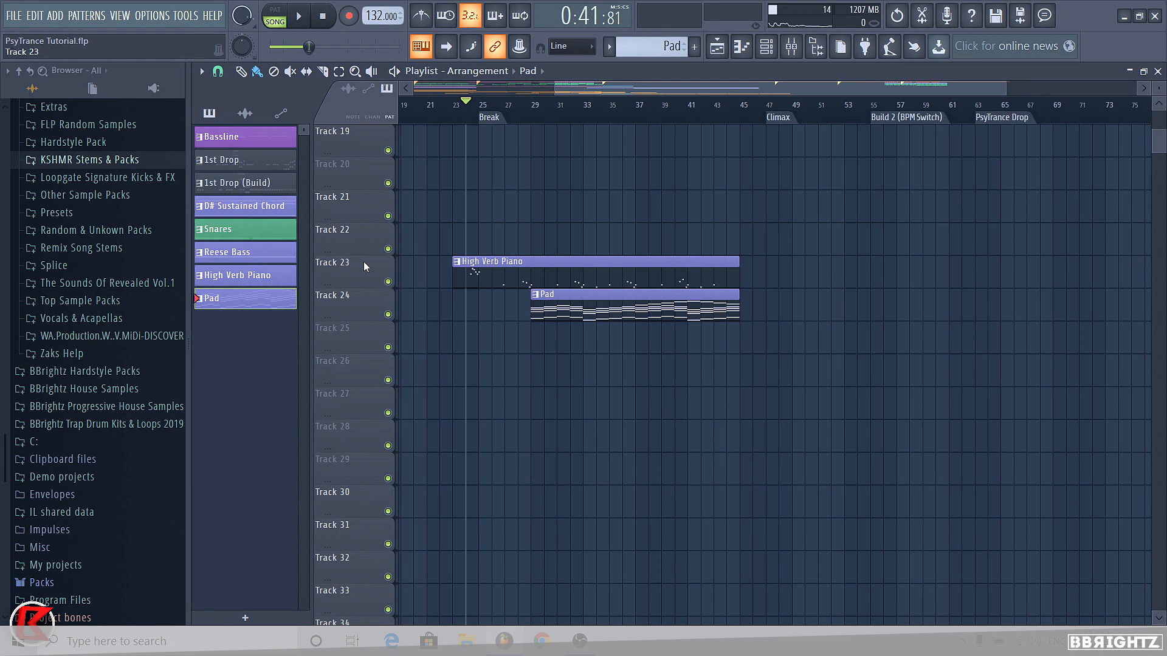
{"action": "scroll", "coordinate": [522, 255], "scroll_direction": "down", "scroll_amount": 4}
{"action": "scroll", "coordinate": [629, 198], "scroll_direction": "up", "scroll_amount": 6}
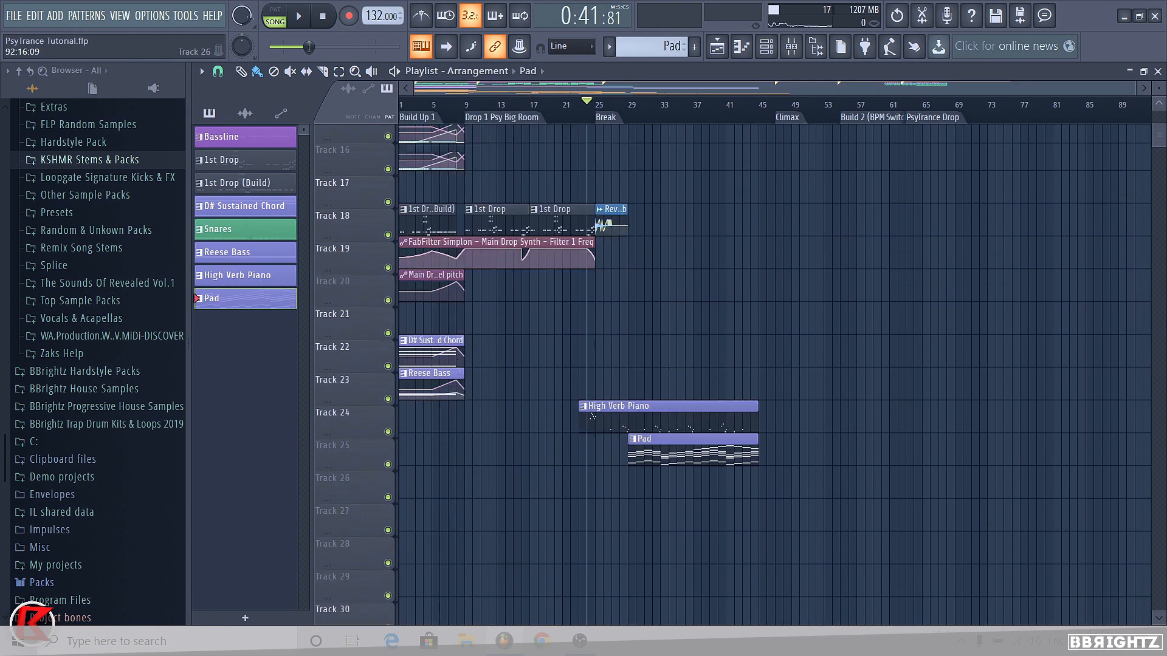
{"action": "scroll", "coordinate": [577, 333], "scroll_direction": "down", "scroll_amount": 6}
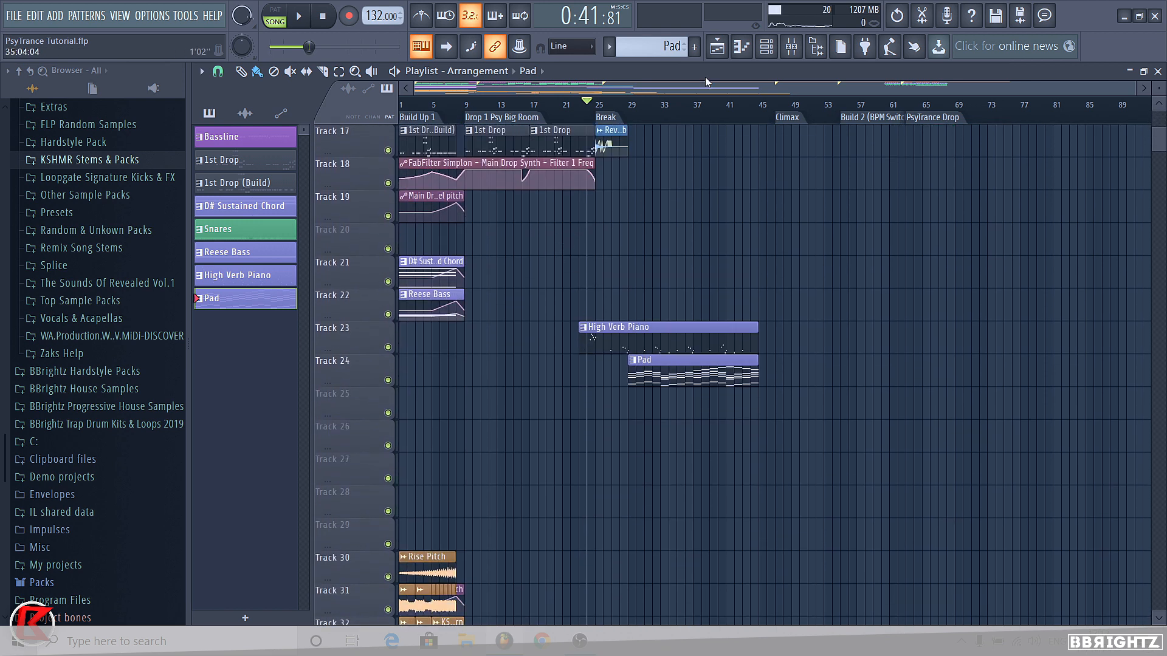
{"action": "scroll", "coordinate": [568, 316], "scroll_direction": "up", "scroll_amount": 4}
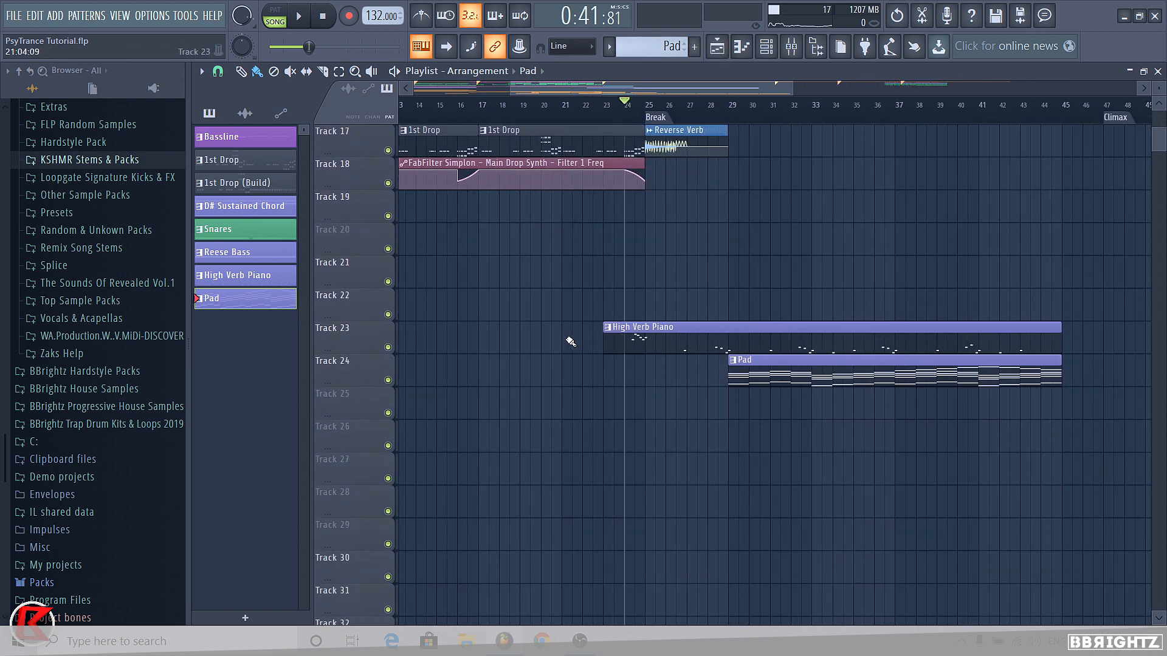
{"action": "scroll", "coordinate": [571, 288], "scroll_direction": "down", "scroll_amount": 4}
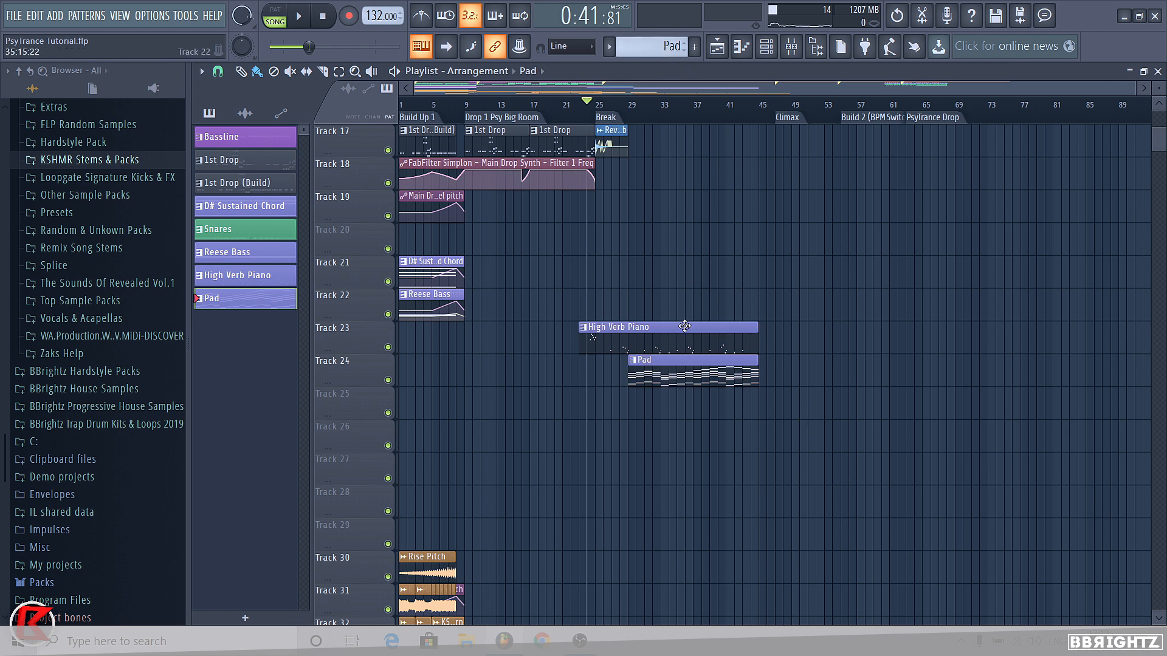
{"action": "left_click", "coordinate": [597, 105]}
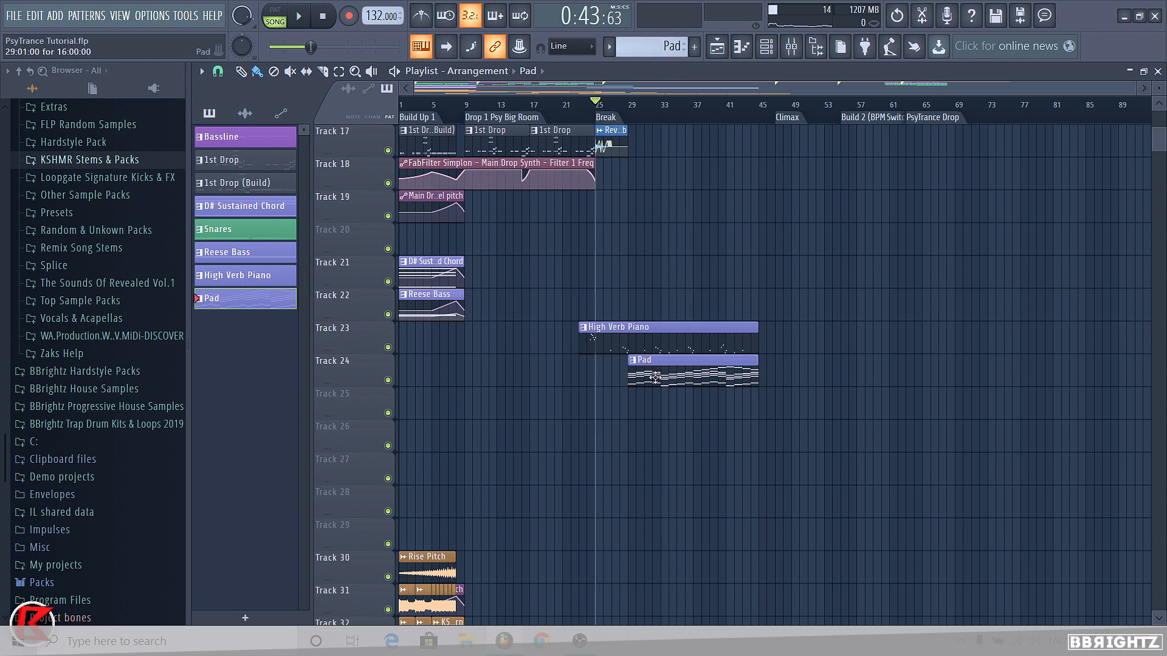